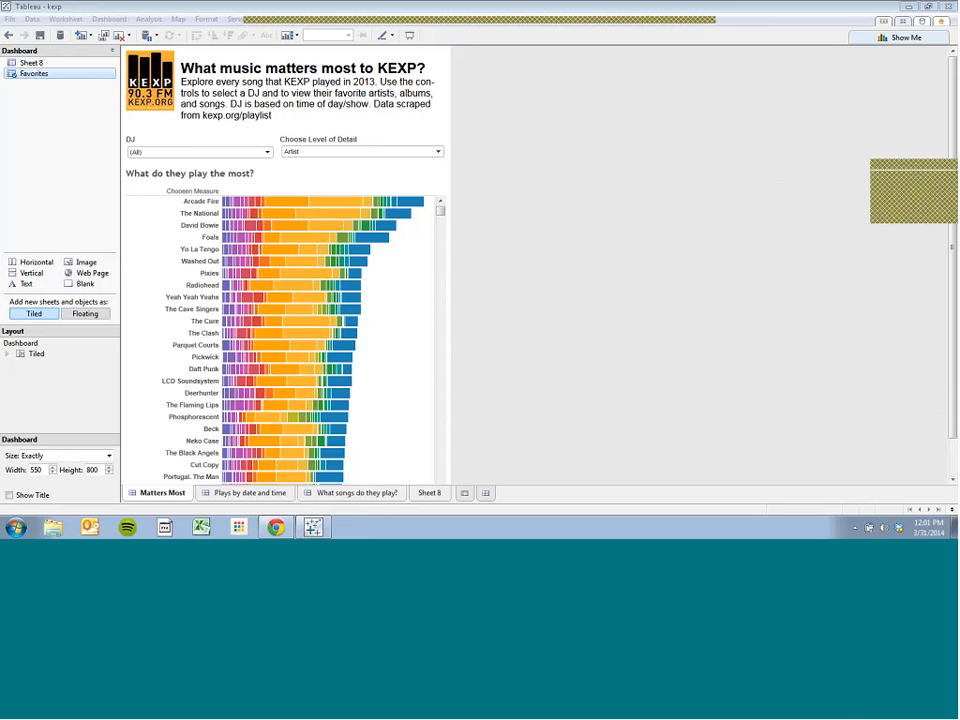
Switch to the browser and look through the Assignment 1: Basic Tableau Proficiency thread, including its requirements, student submissions and feedback.
click(915, 6)
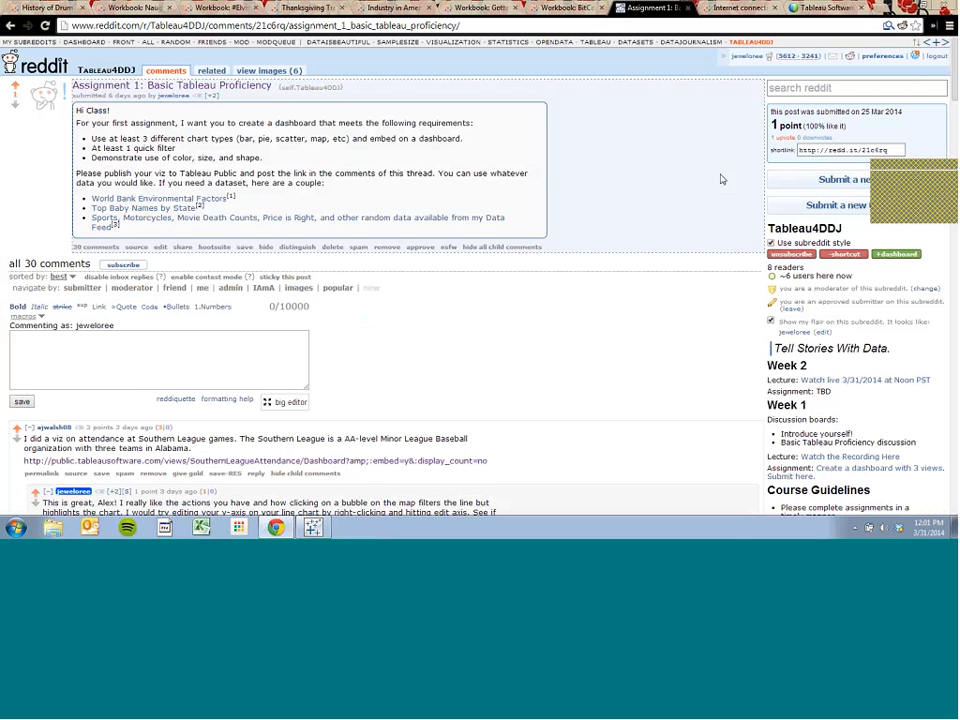
scroll(721, 179, down, 1)
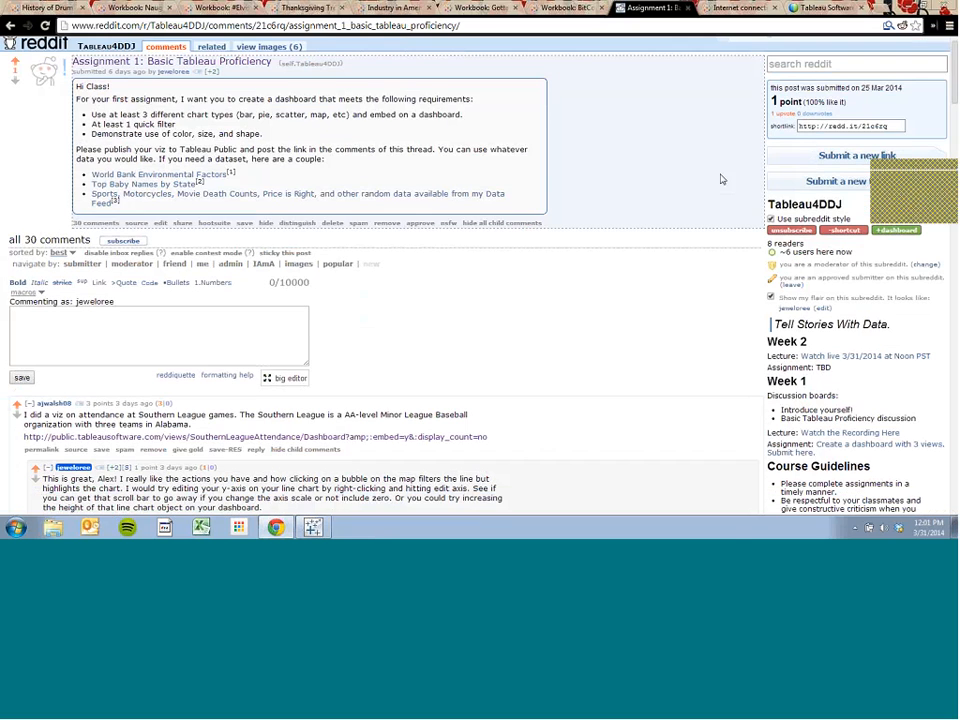
scroll(721, 179, down, 2)
scroll(721, 179, down, 5)
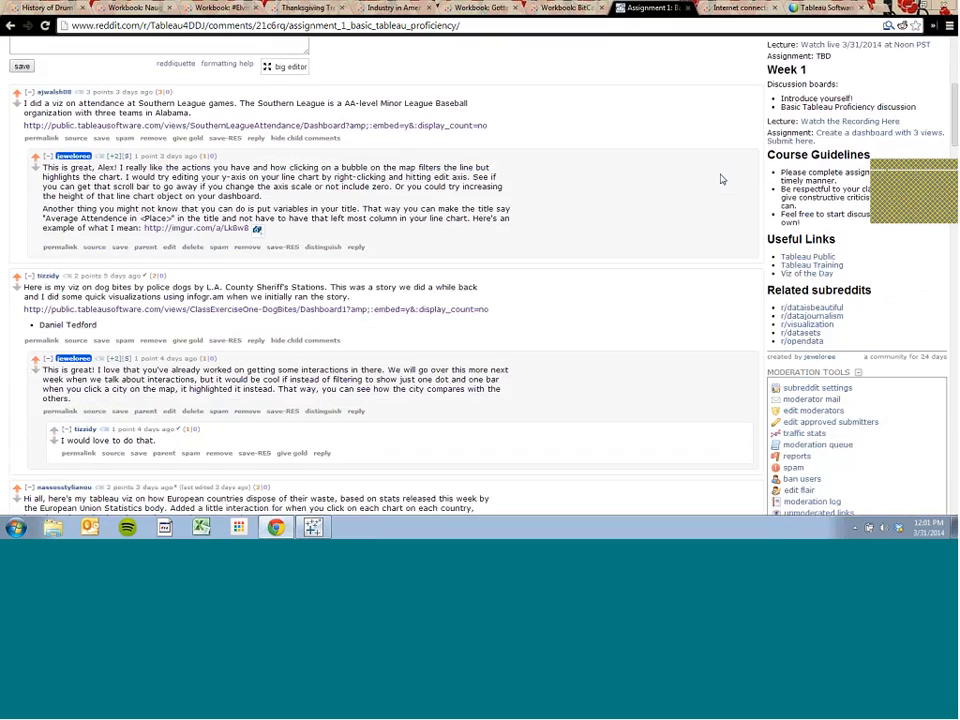
scroll(721, 179, down, 20)
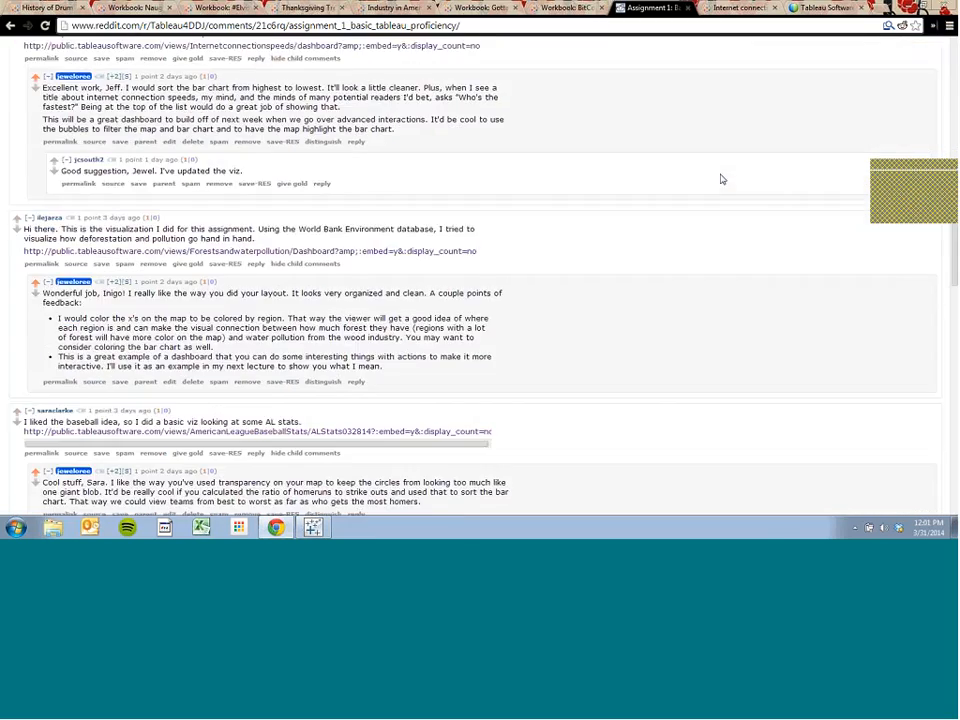
scroll(721, 179, down, 1)
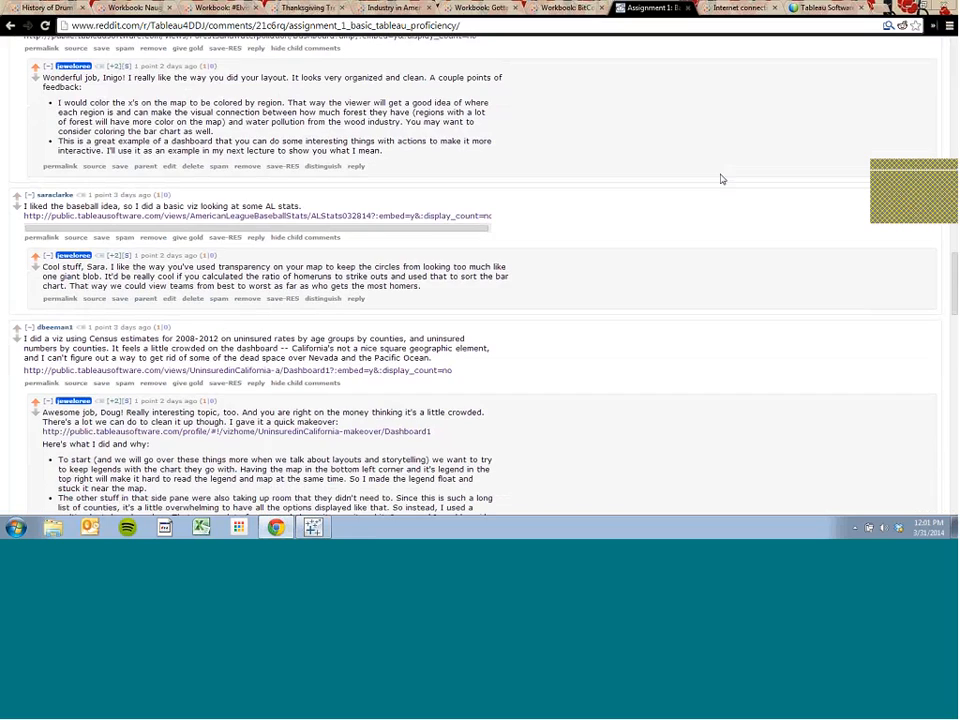
scroll(721, 179, down, 20)
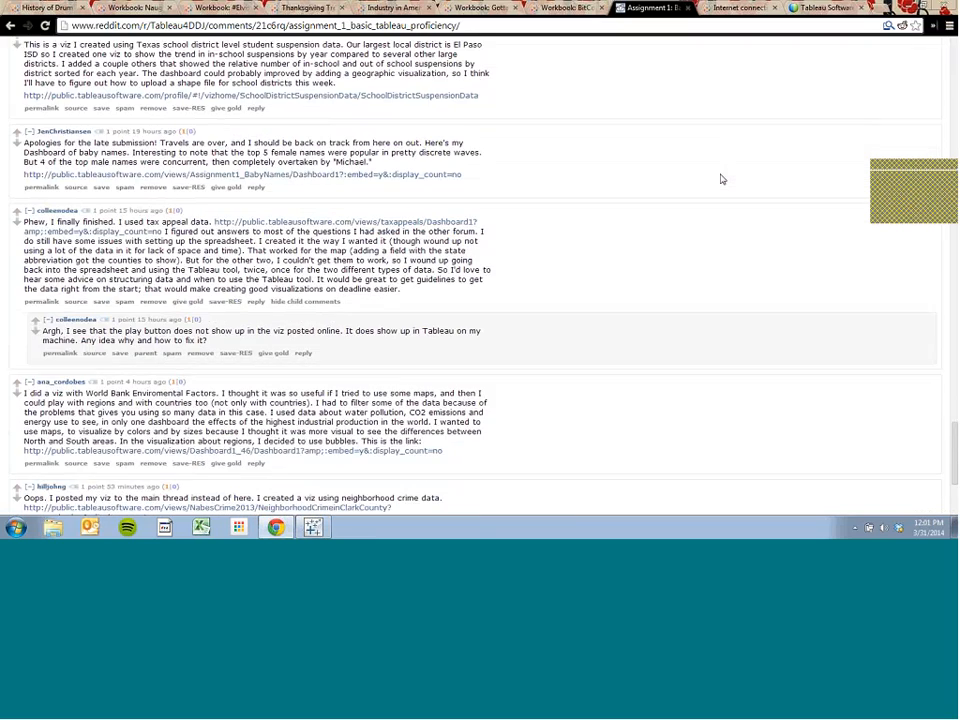
scroll(722, 179, down, 4)
scroll(721, 179, up, 10)
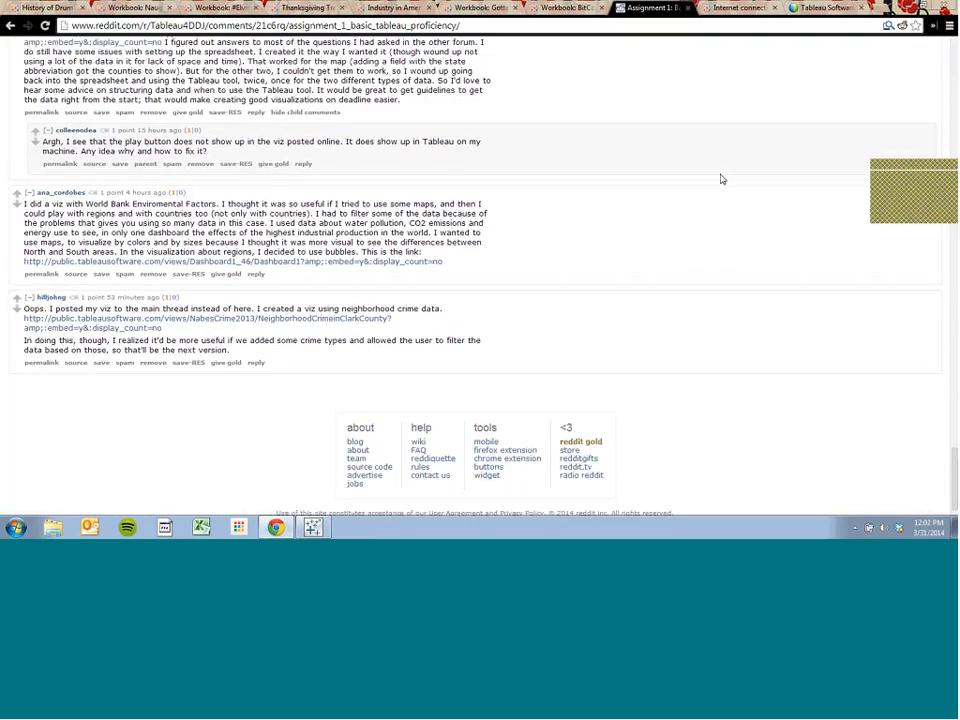
scroll(721, 179, up, 1)
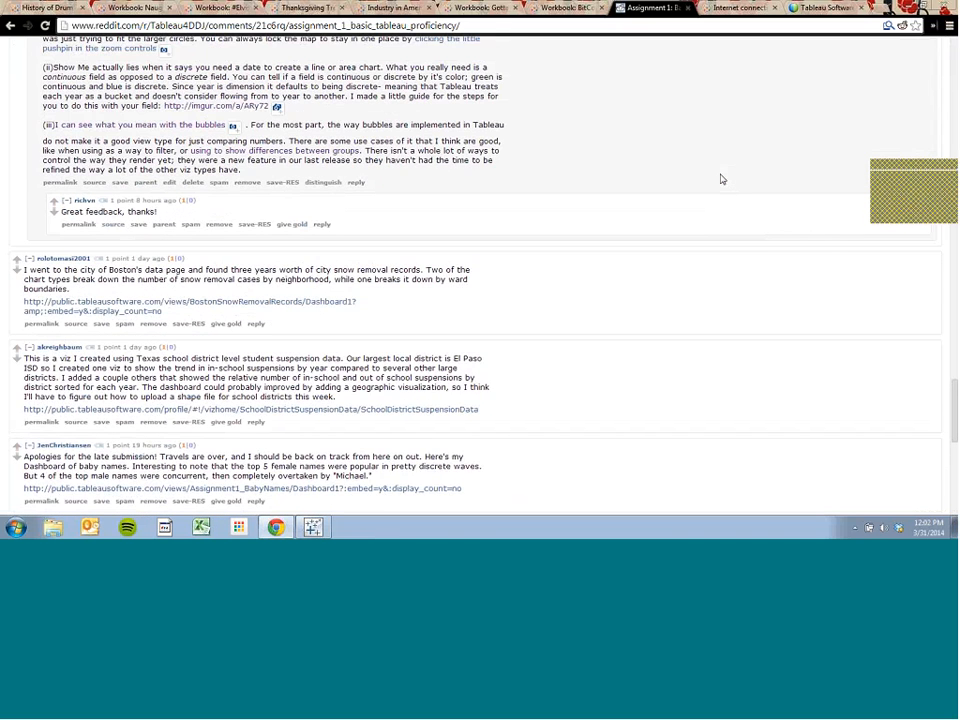
scroll(722, 179, up, 6)
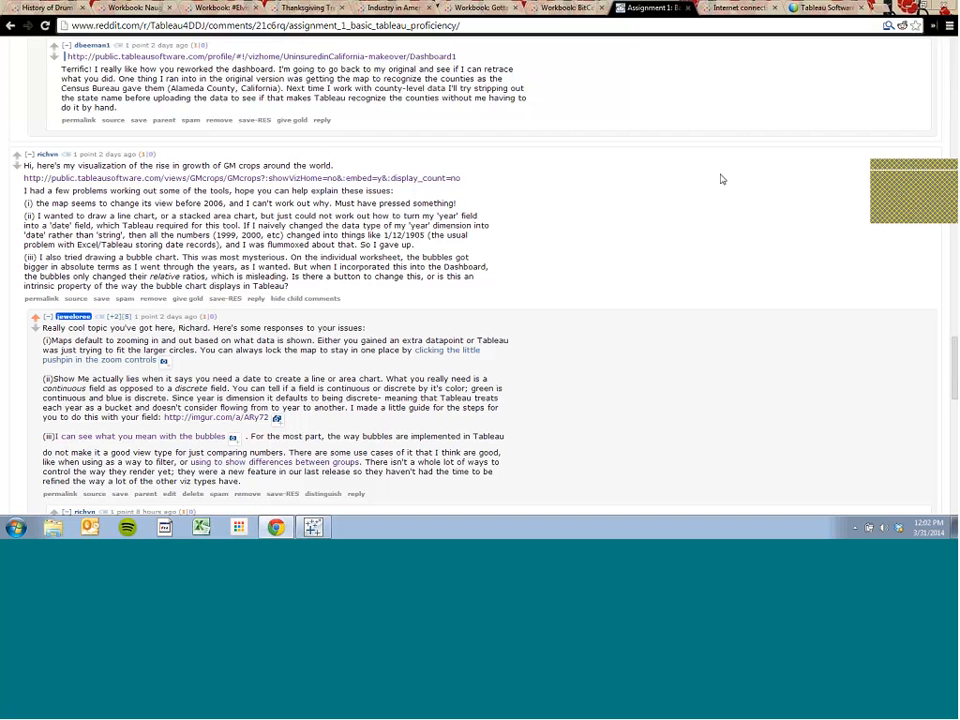
scroll(721, 179, up, 3)
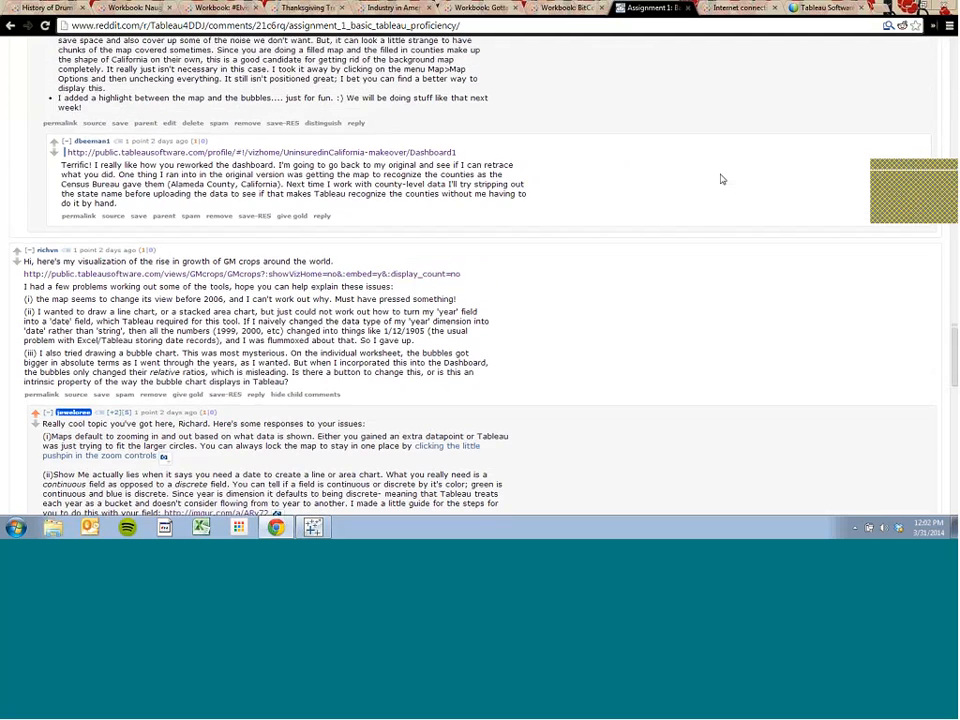
scroll(721, 179, up, 1)
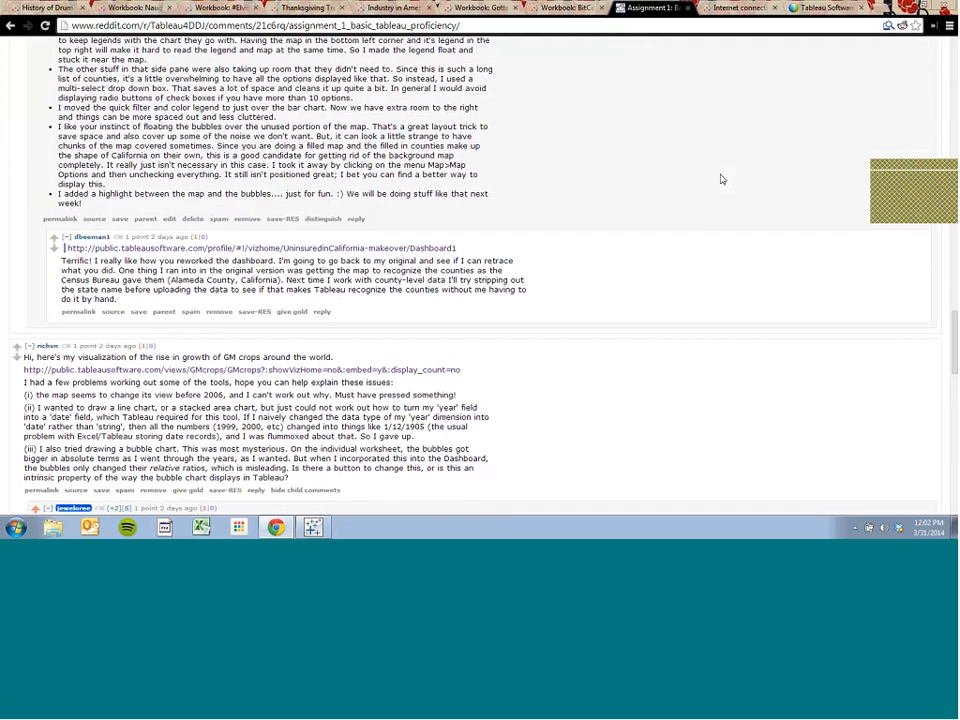
scroll(722, 179, up, 4)
scroll(721, 179, up, 17)
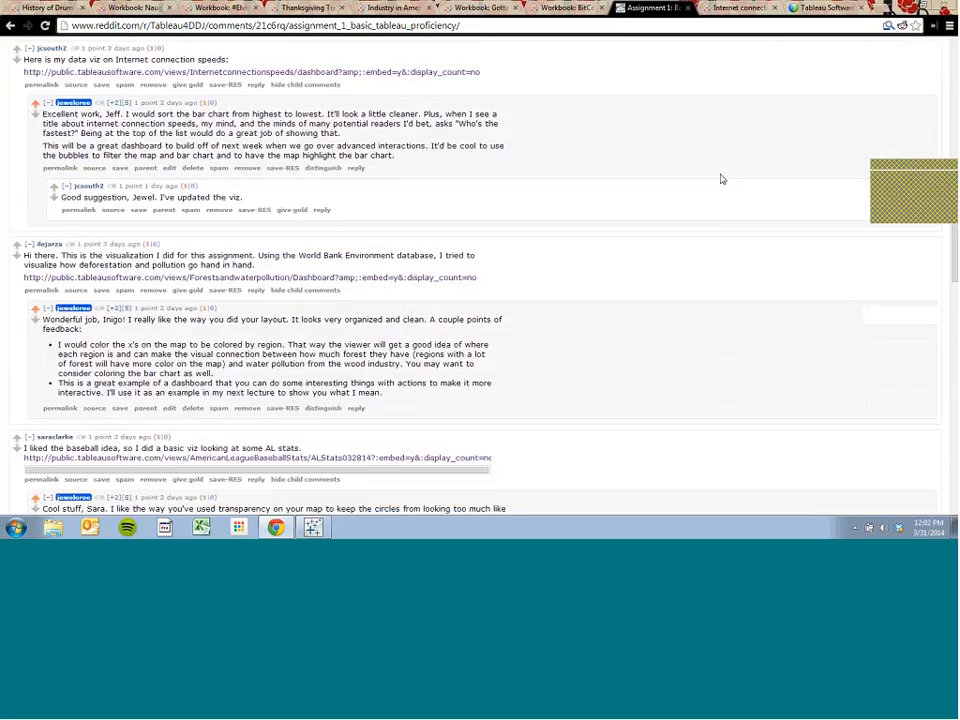
scroll(721, 179, up, 15)
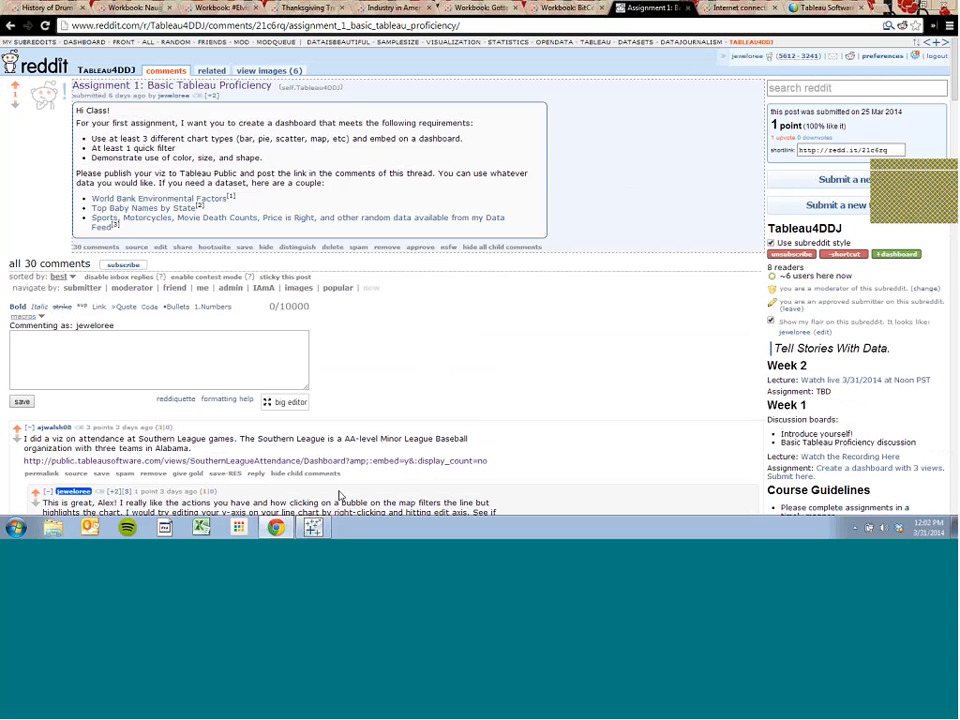
Switch back to Tableau and look over the most-played artists chart on the Matters Most dashboard.
click(317, 527)
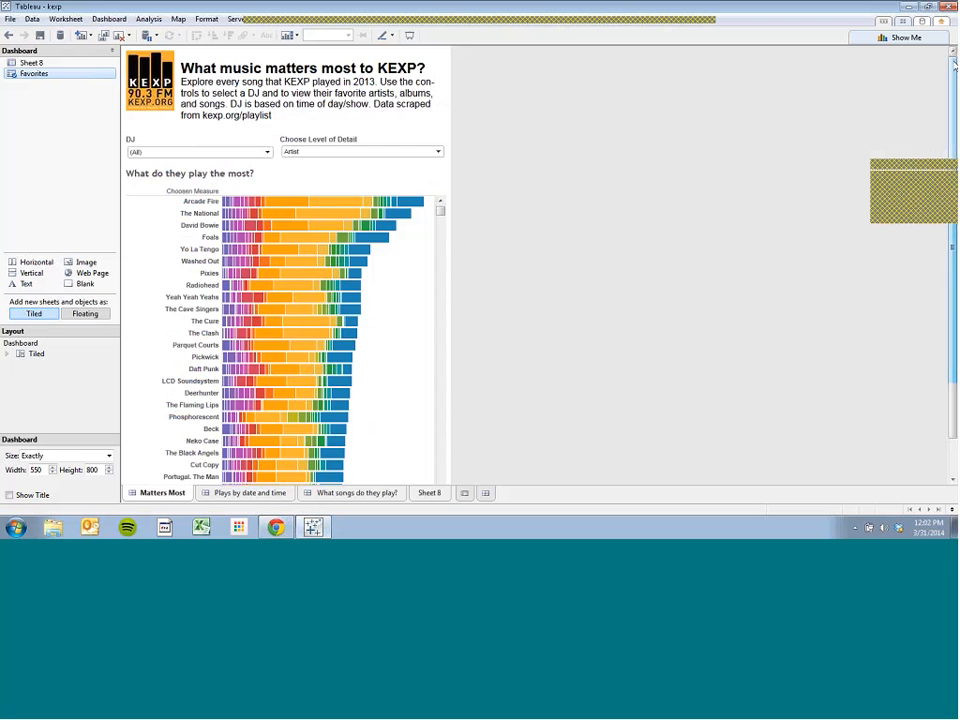
drag(952, 71, 951, 37)
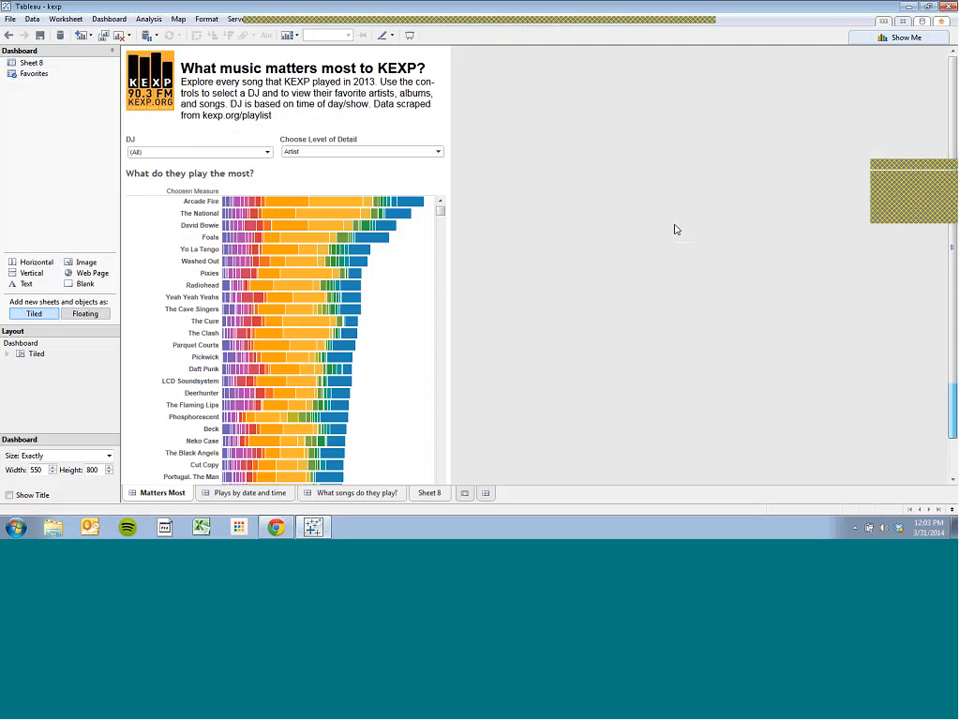
click(440, 213)
drag(441, 214, 443, 168)
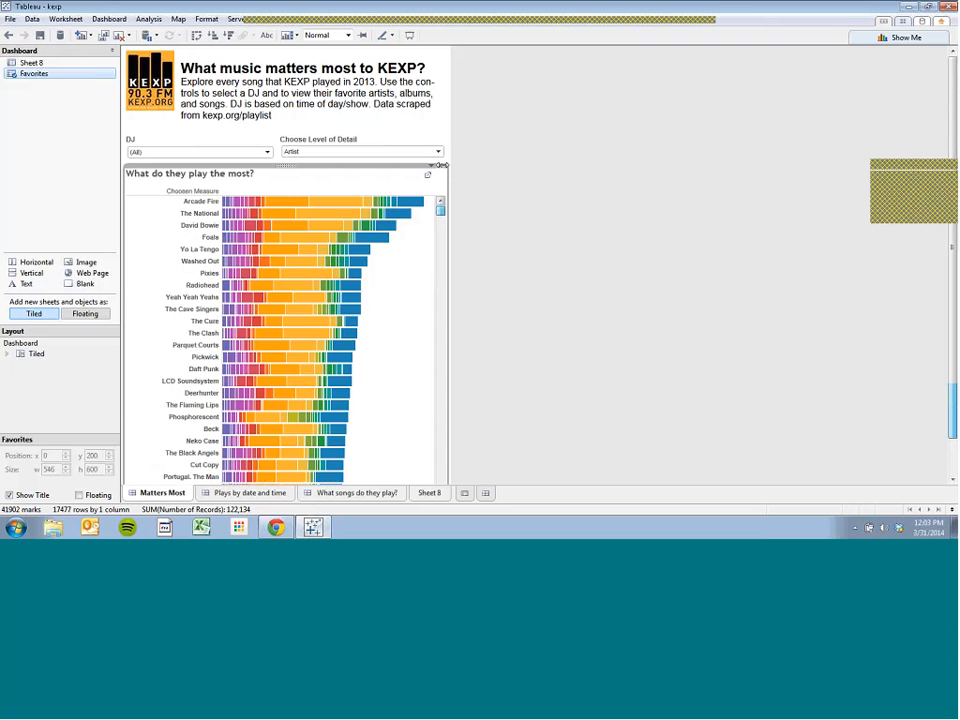
click(512, 159)
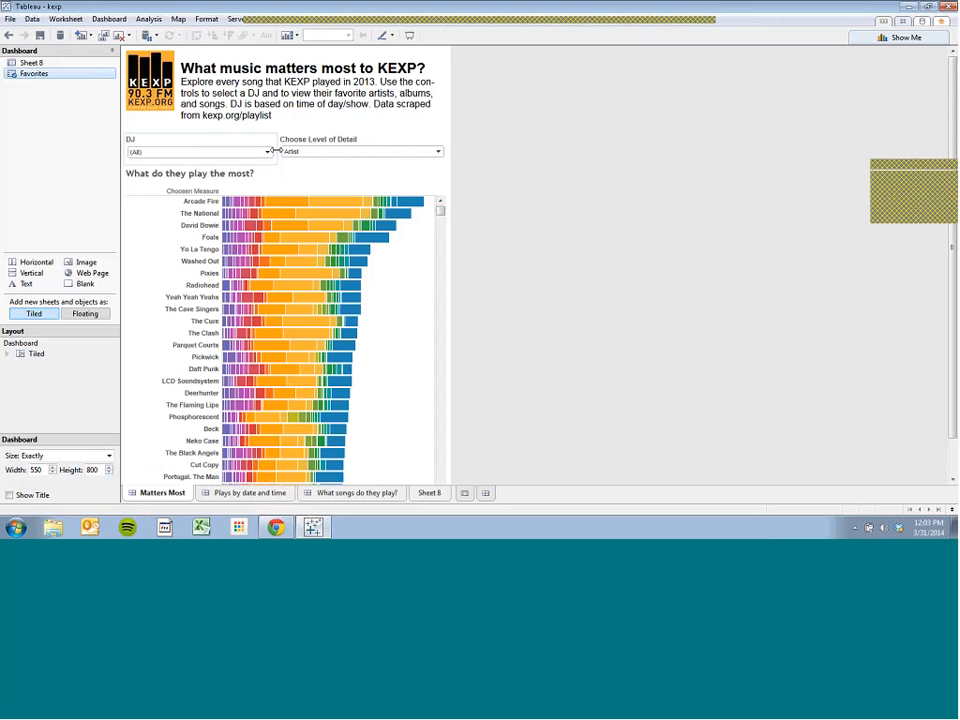
Filter the dashboard to several individual DJs one after another, and reset the DJ filter to (All).
click(268, 153)
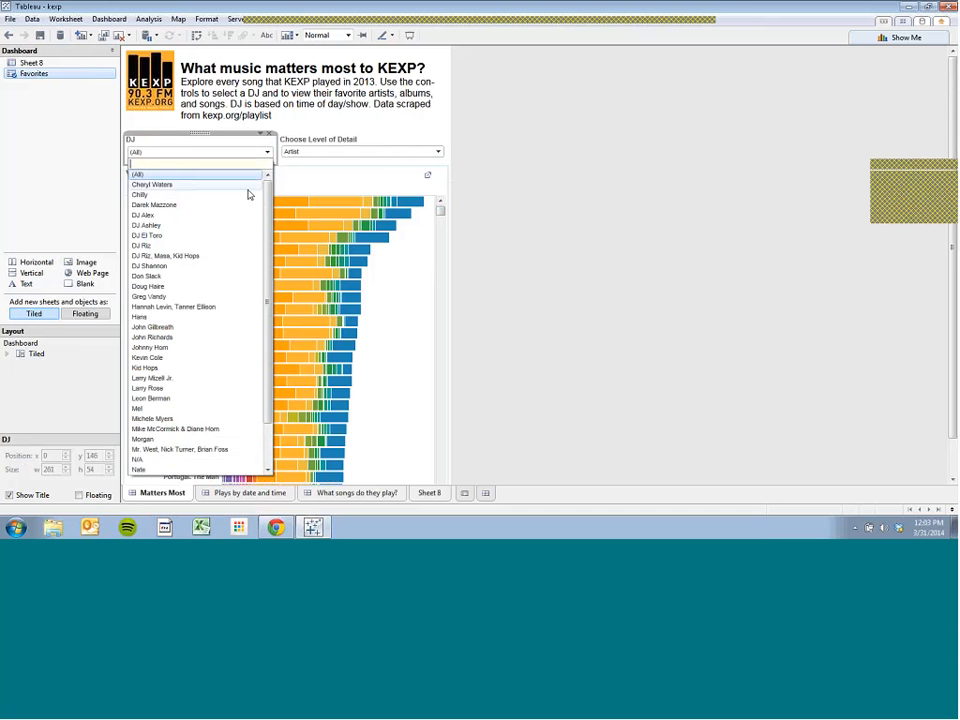
click(233, 238)
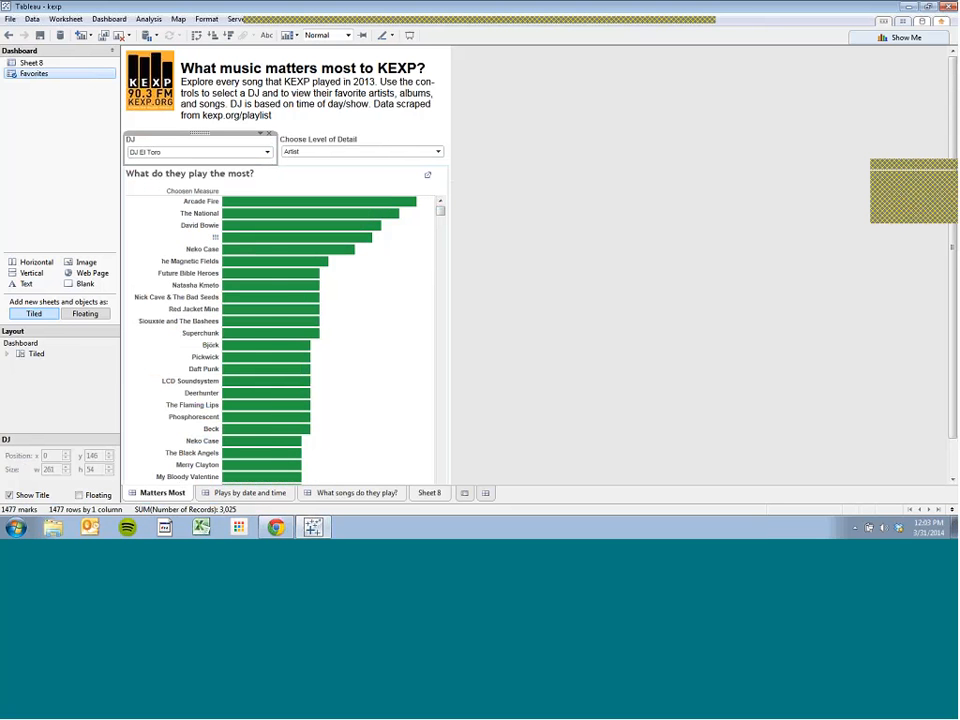
click(256, 153)
click(180, 388)
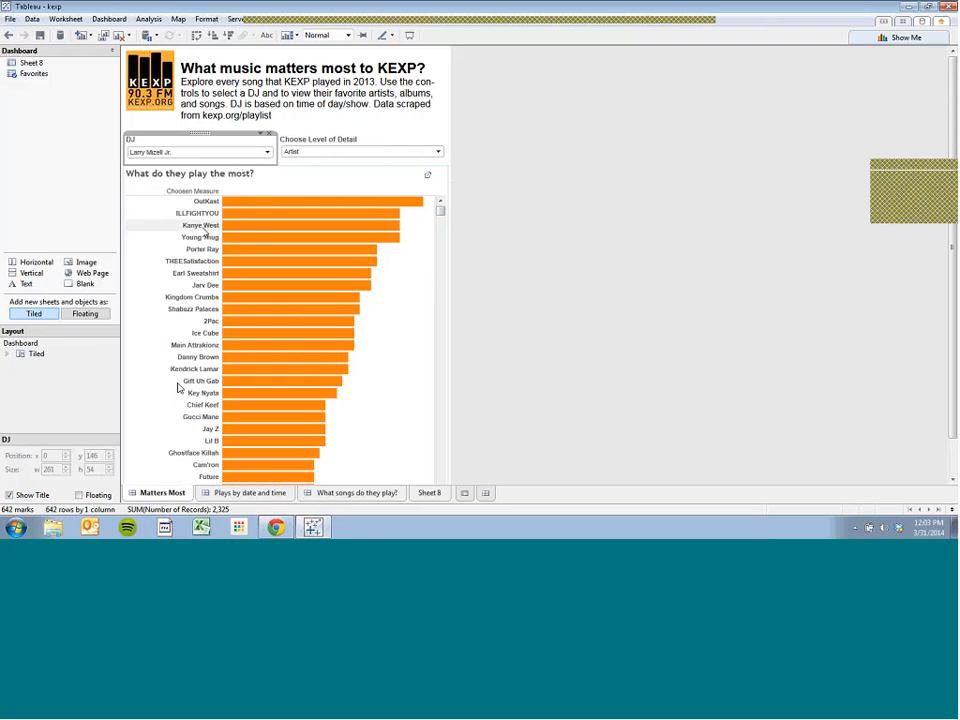
click(222, 157)
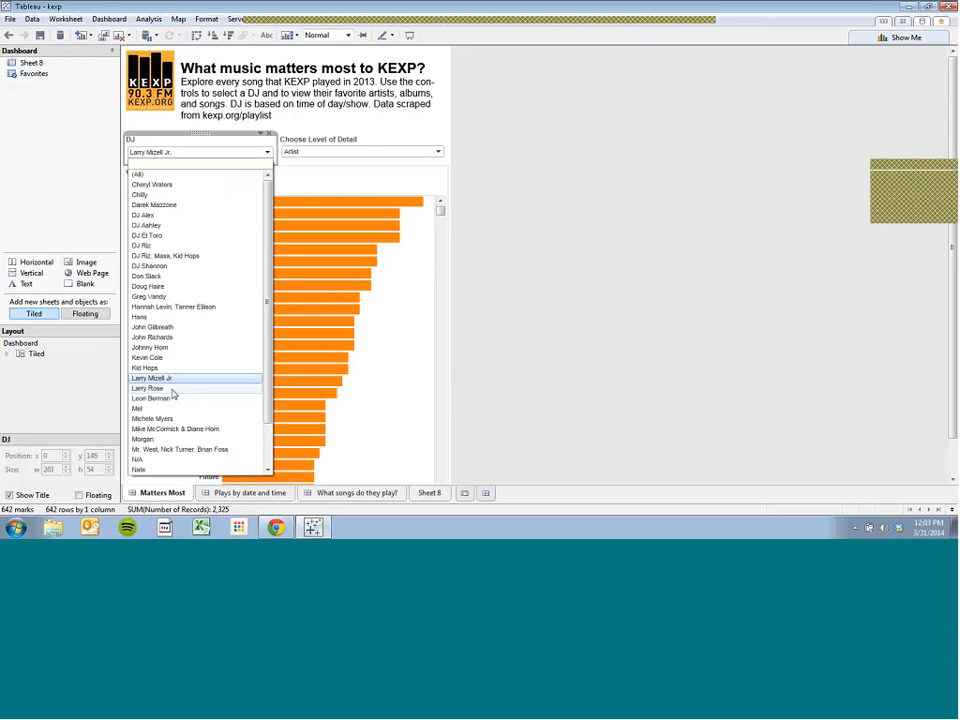
click(171, 419)
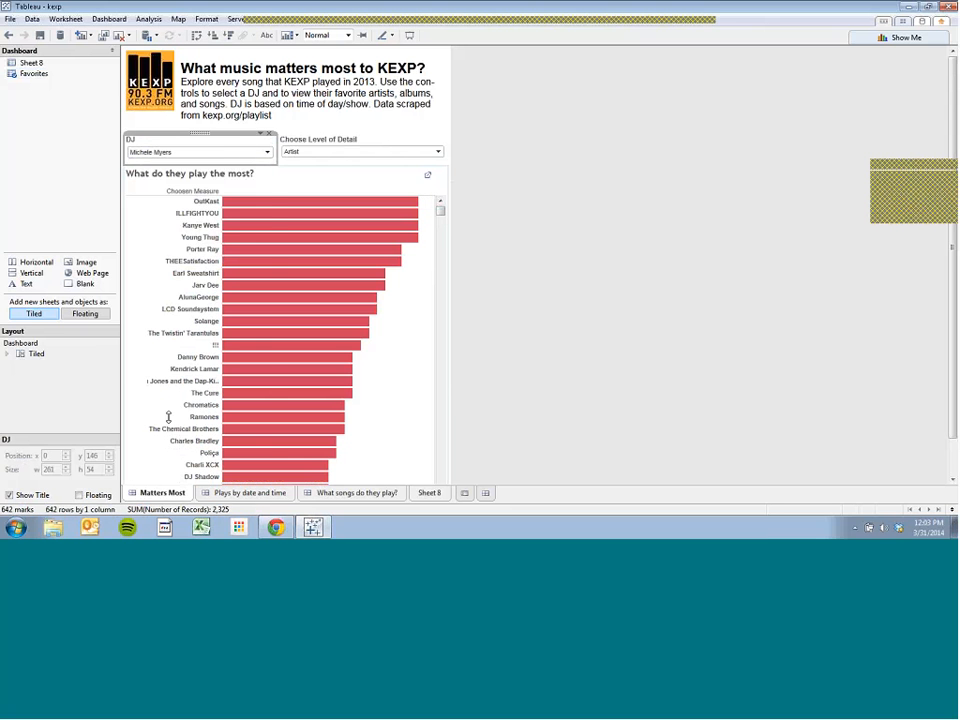
click(233, 152)
click(220, 175)
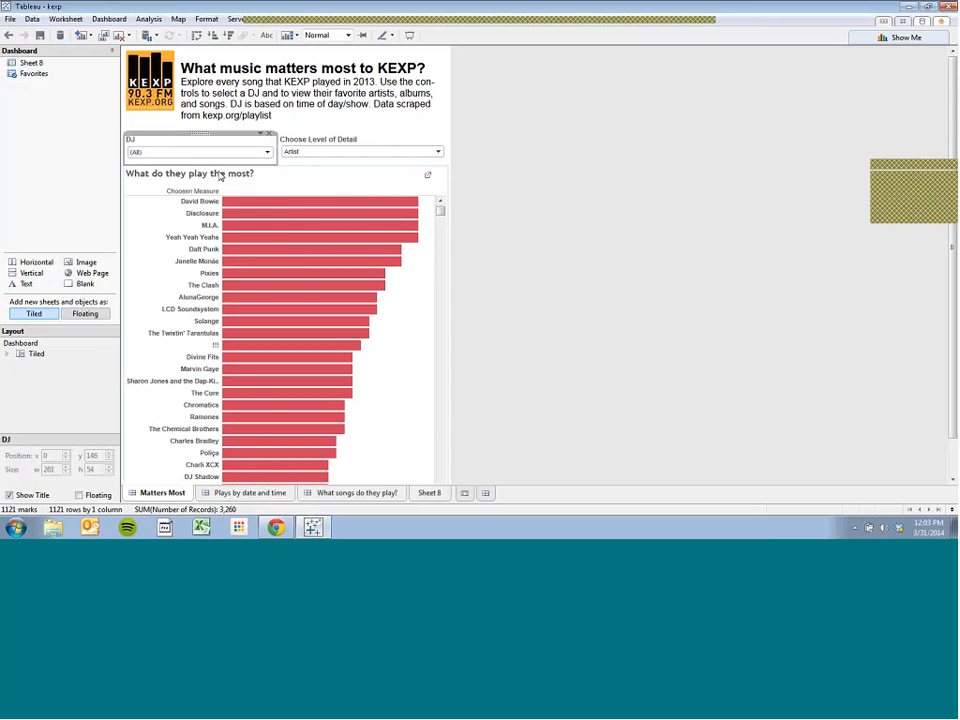
click(549, 138)
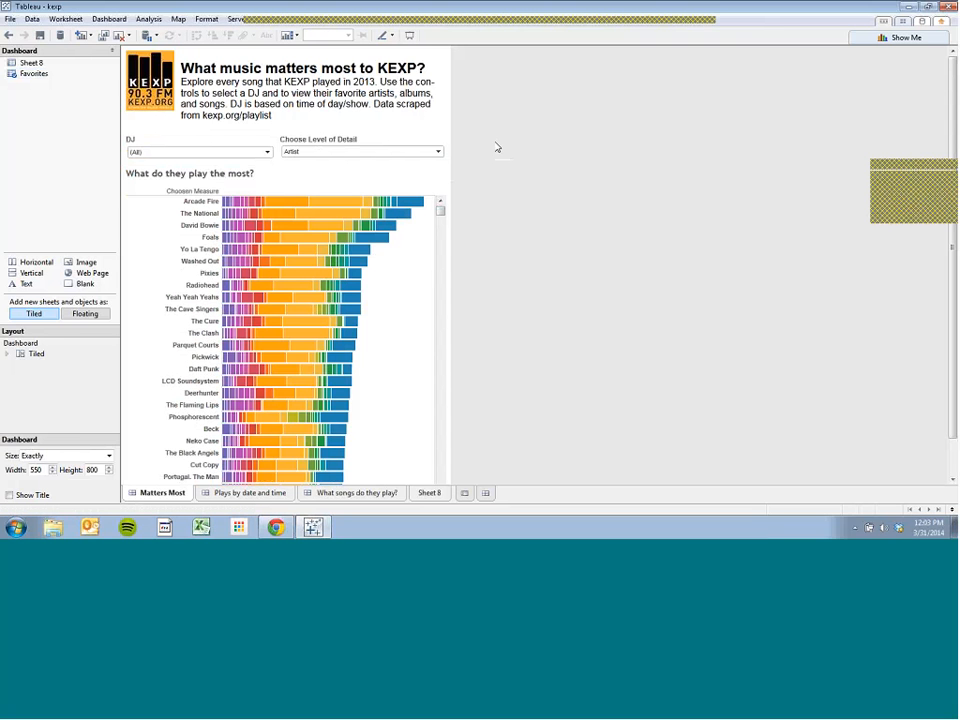
Try the Album and Song levels of detail on the dashboard chart, and return the level to Artist.
click(438, 152)
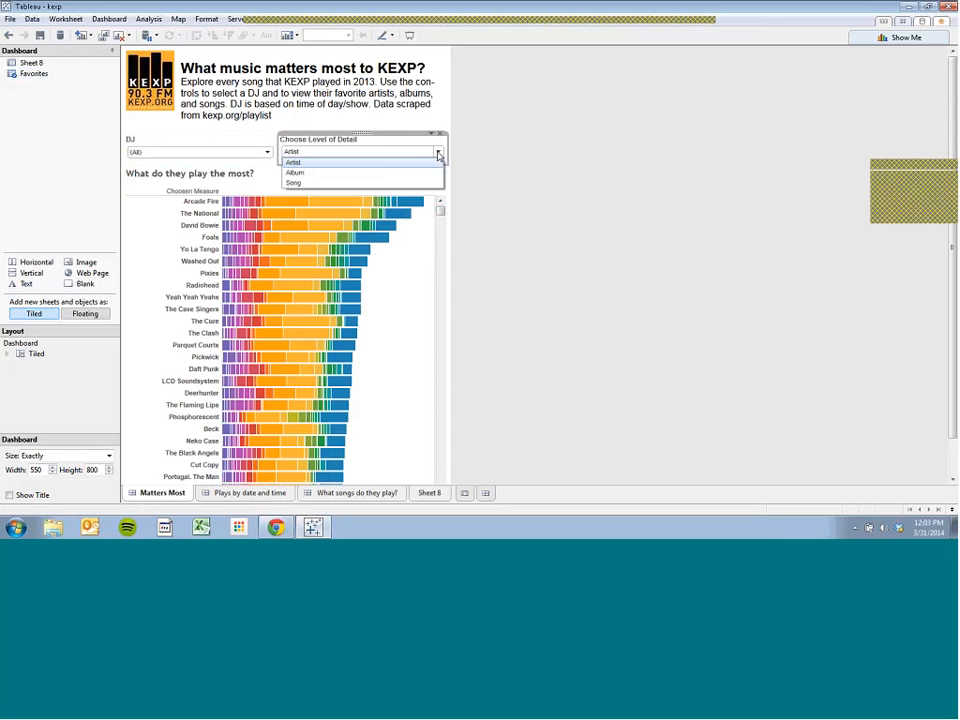
click(510, 197)
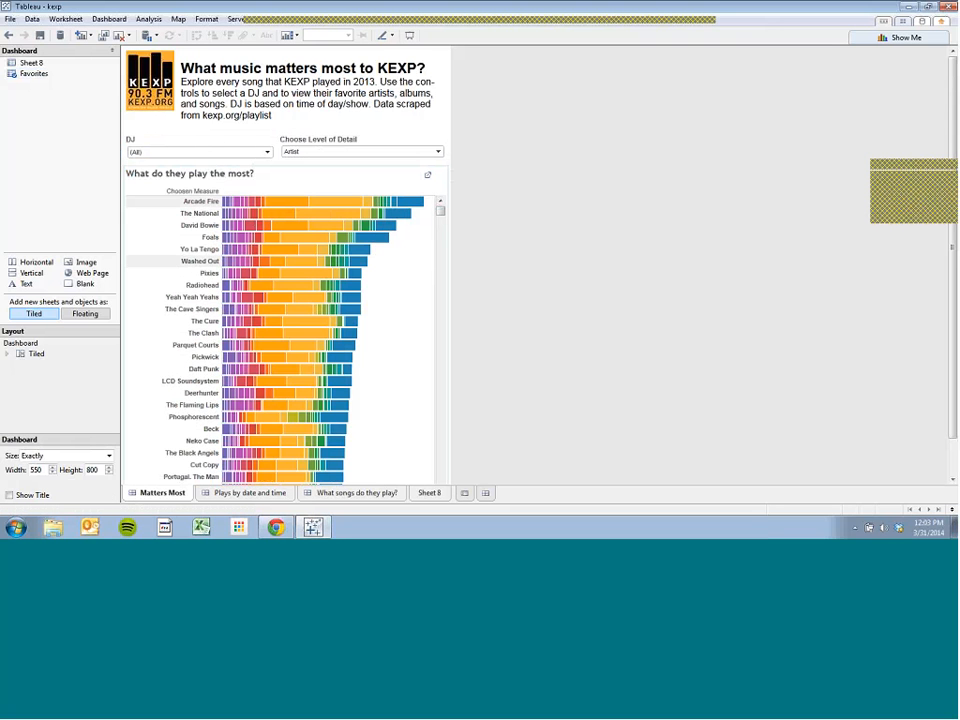
click(436, 152)
click(413, 176)
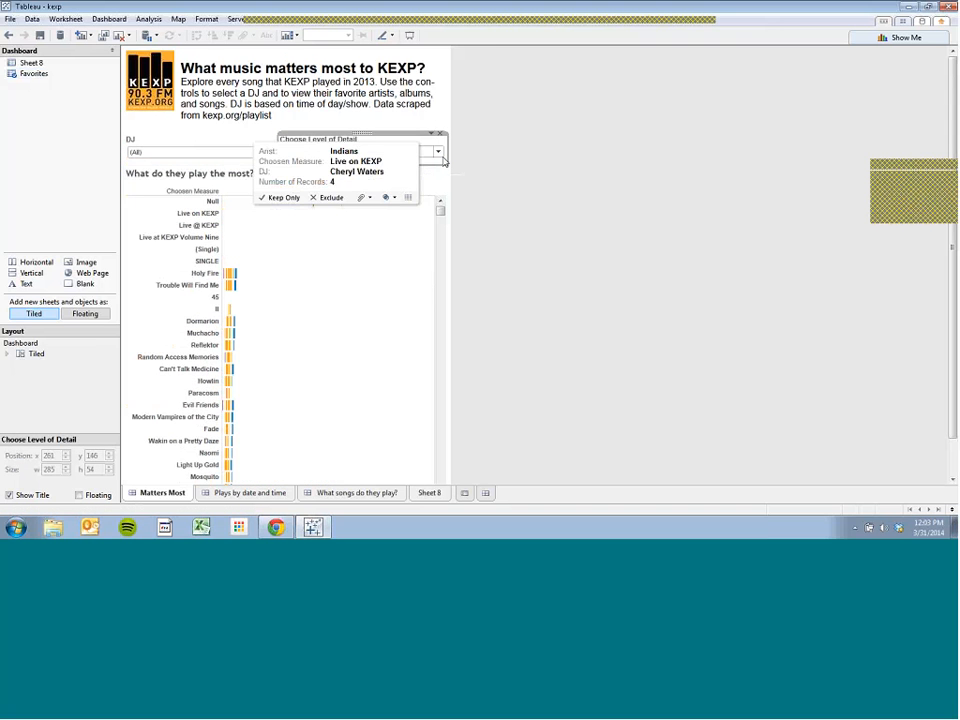
click(437, 152)
click(406, 184)
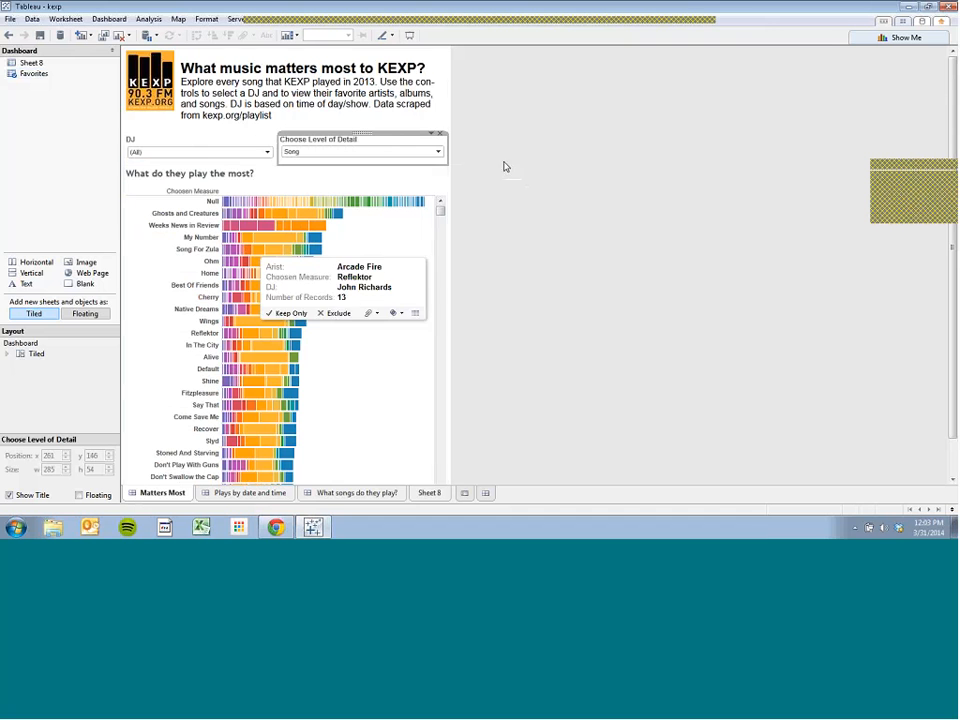
click(438, 152)
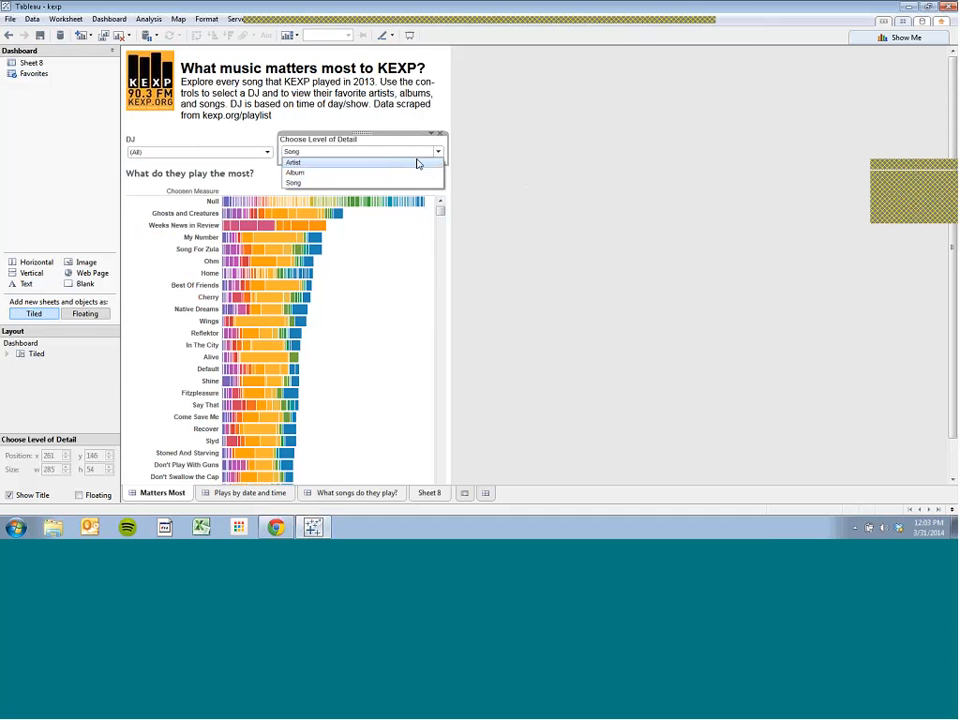
click(417, 161)
On the empty Sheet 8, place the Number of Records measure on Columns.
click(436, 492)
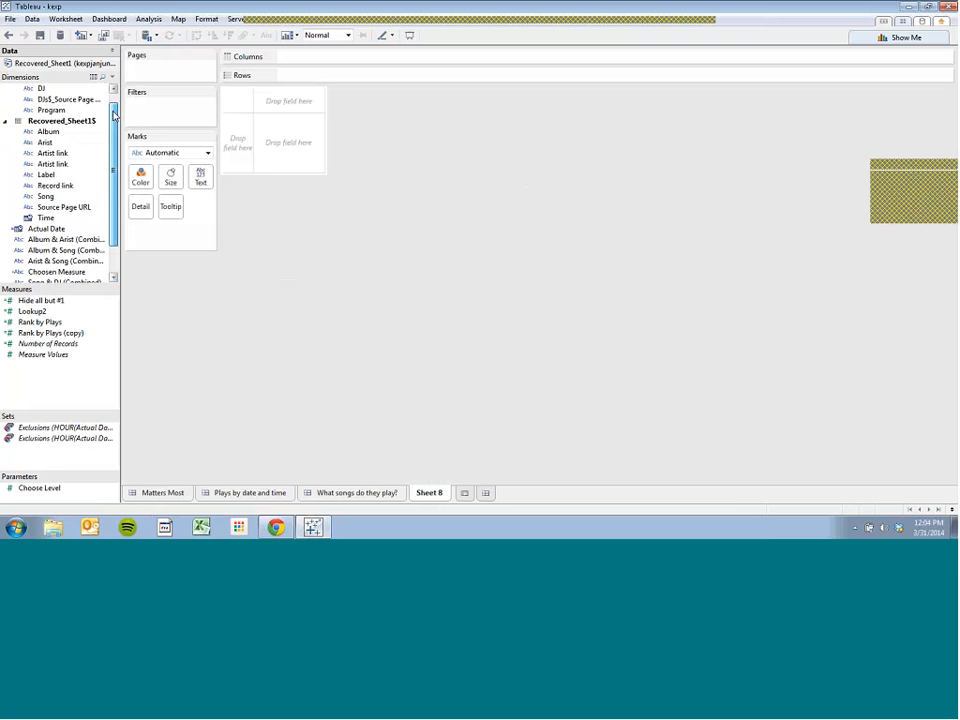
click(50, 345)
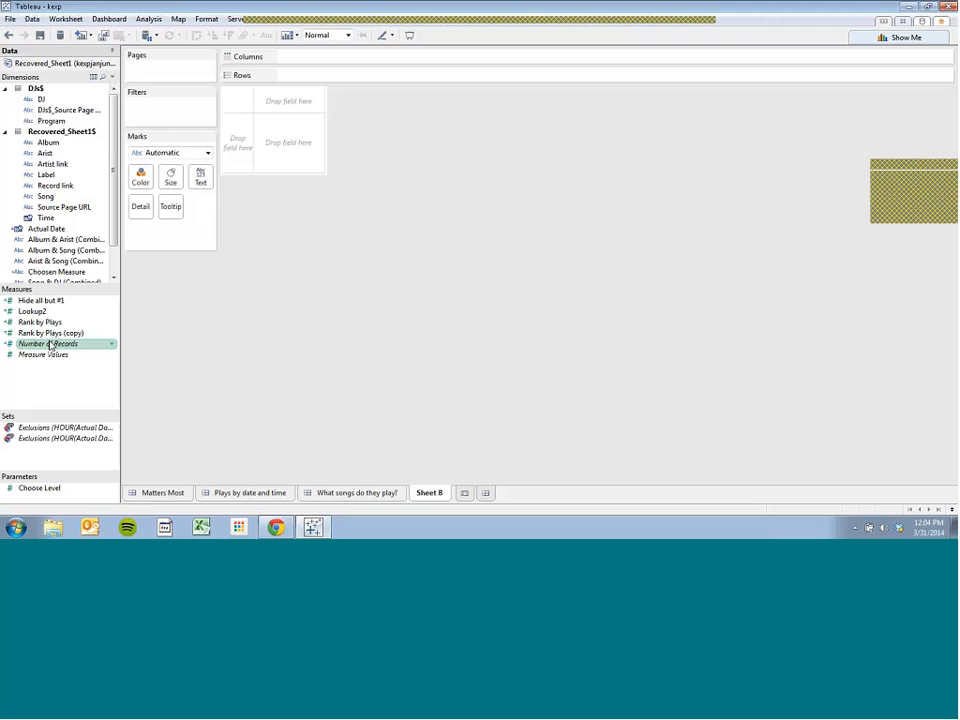
drag(50, 345, 356, 63)
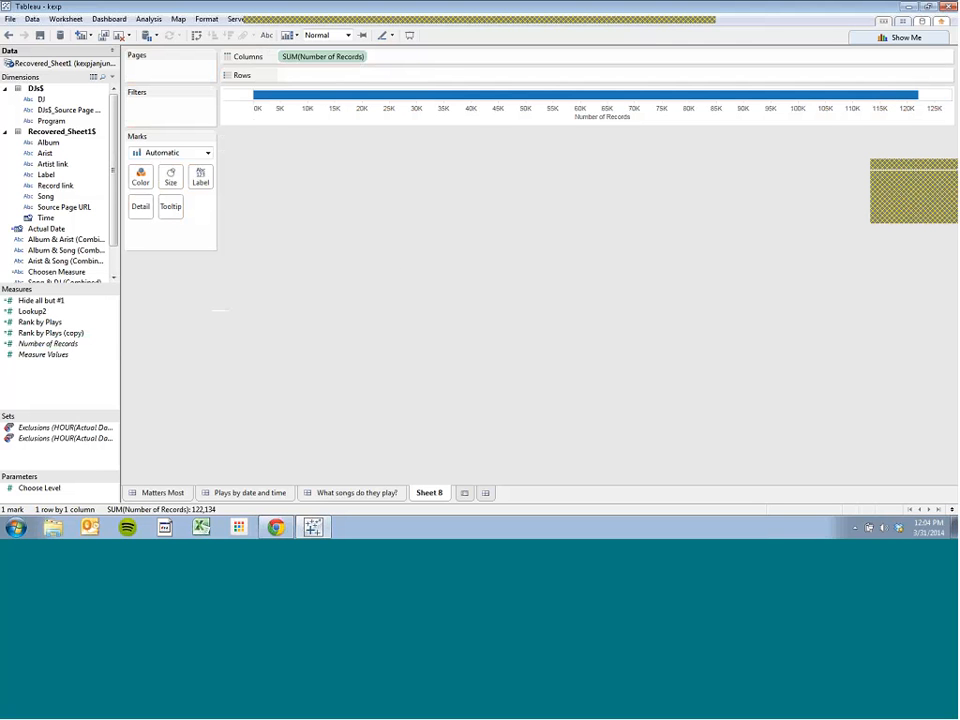
Place the Arist dimension on Rows, adding all of its members to the bar chart.
click(80, 152)
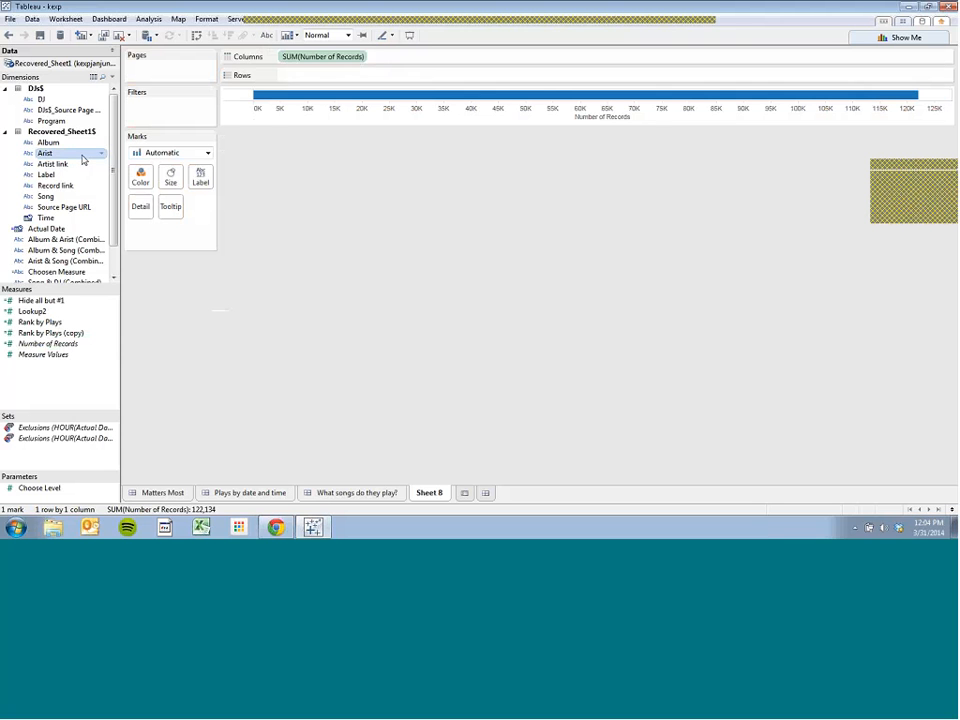
drag(84, 158, 328, 77)
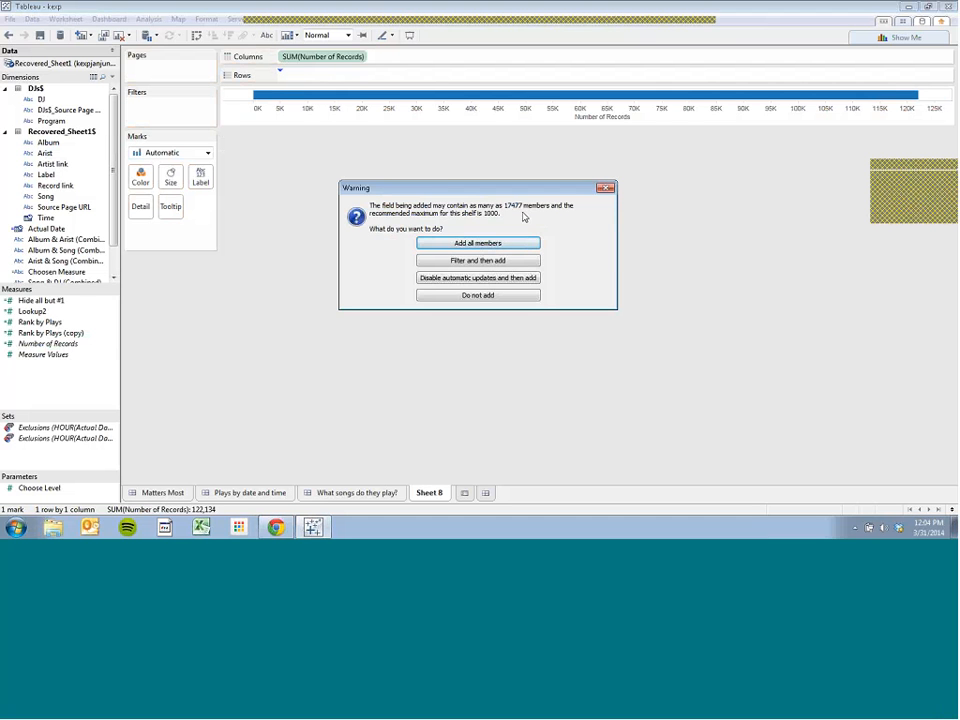
click(512, 248)
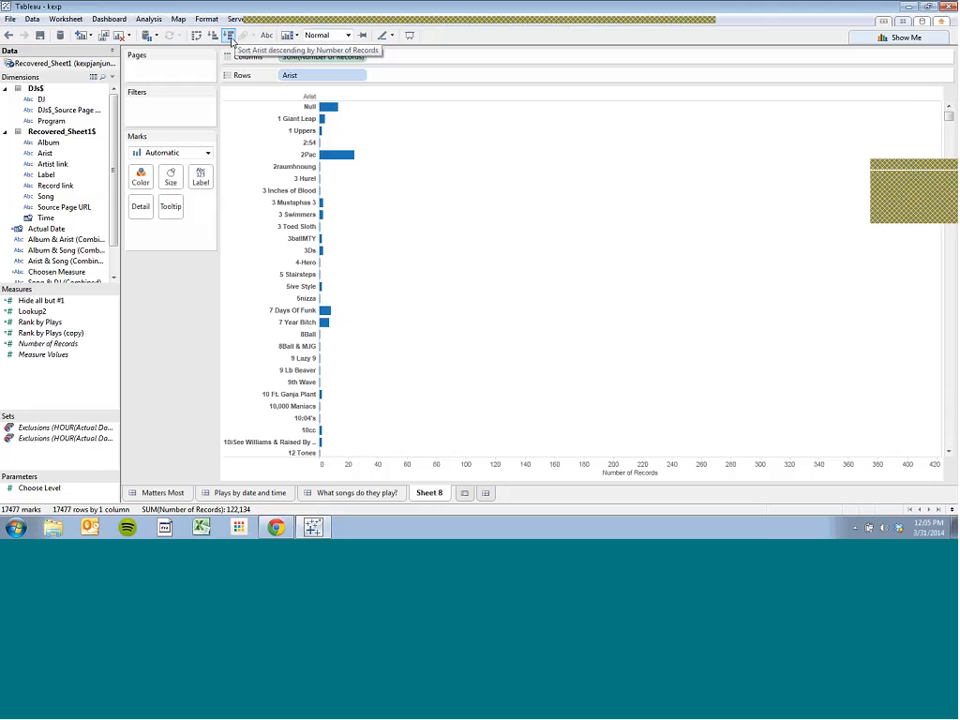
Sort the artists in descending order by Number of Records and color the bars by DJ.
click(229, 38)
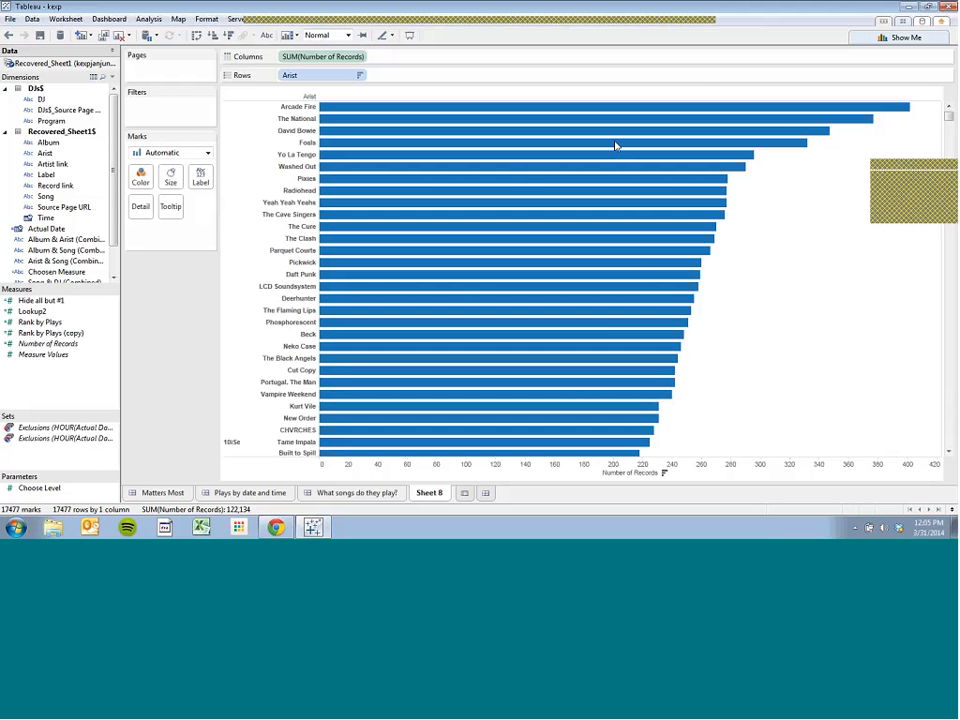
mouse_move(609, 147)
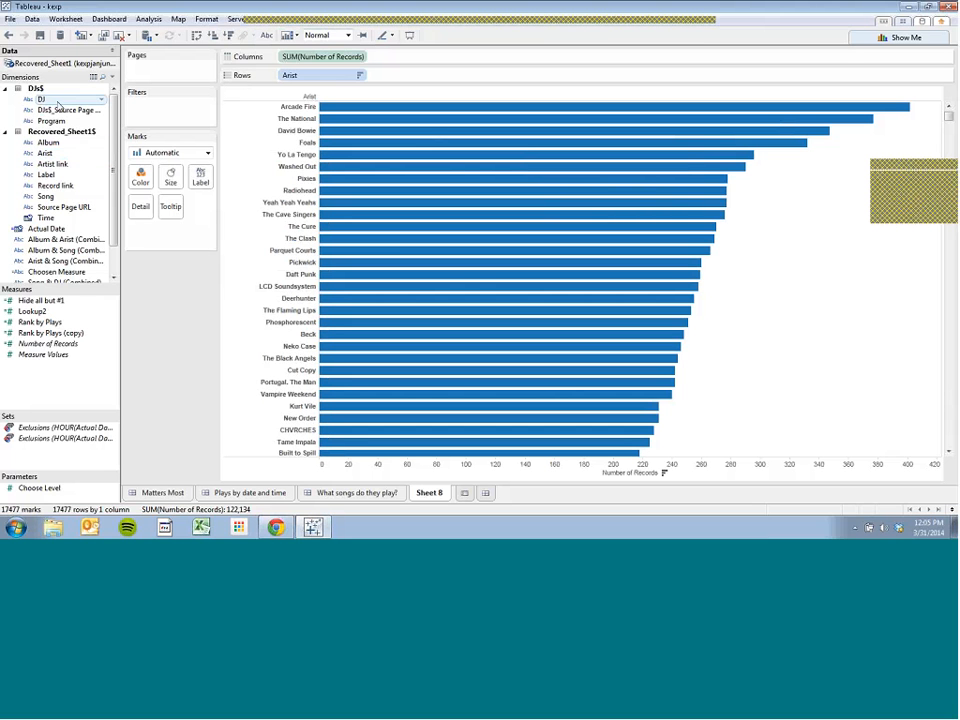
drag(50, 100, 144, 186)
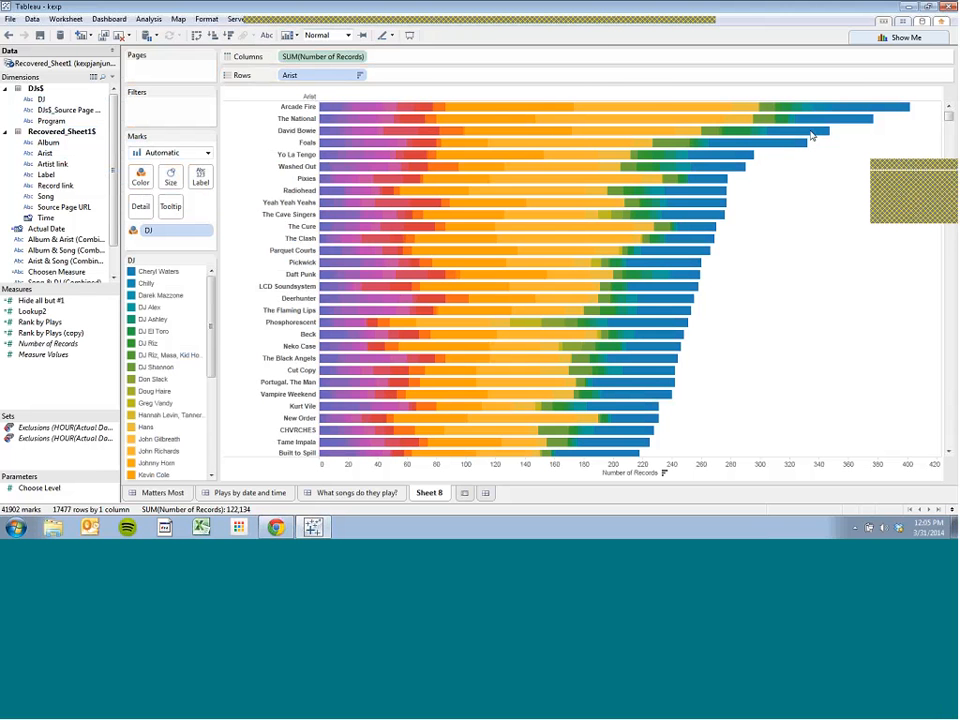
click(632, 12)
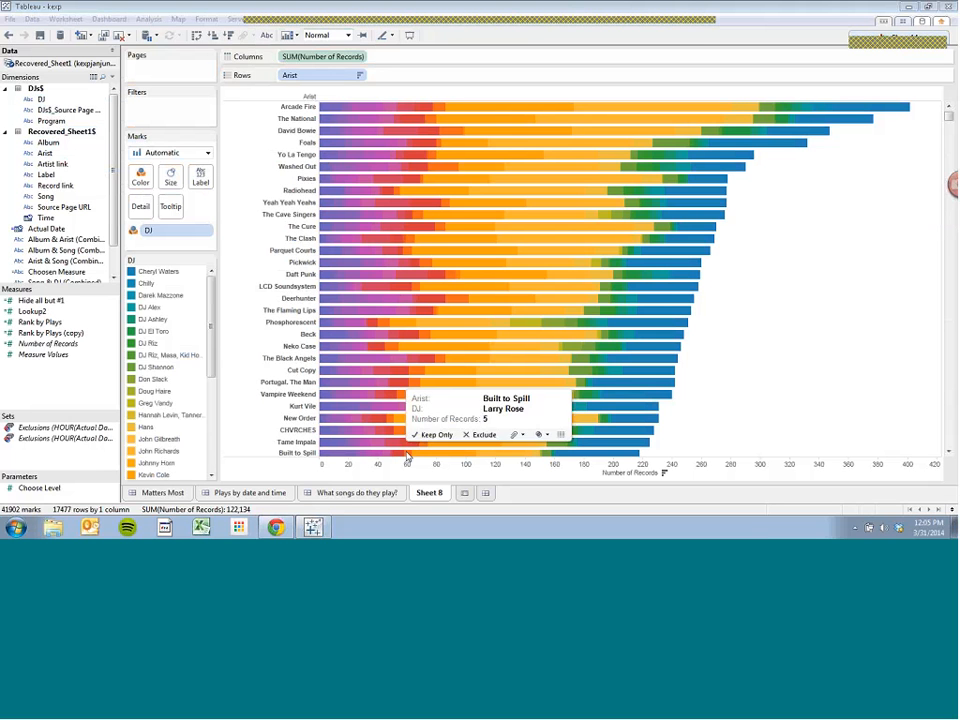
Check the bar styling on the Matters Most dashboard, and give the bar segments on Sheet 8 a white border.
click(163, 493)
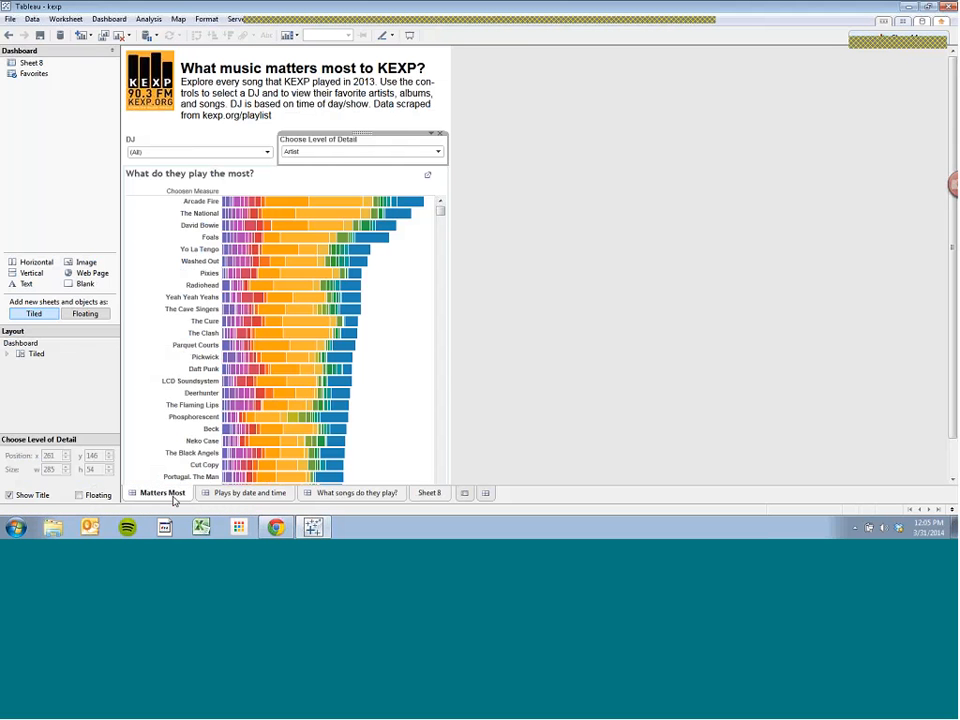
click(428, 497)
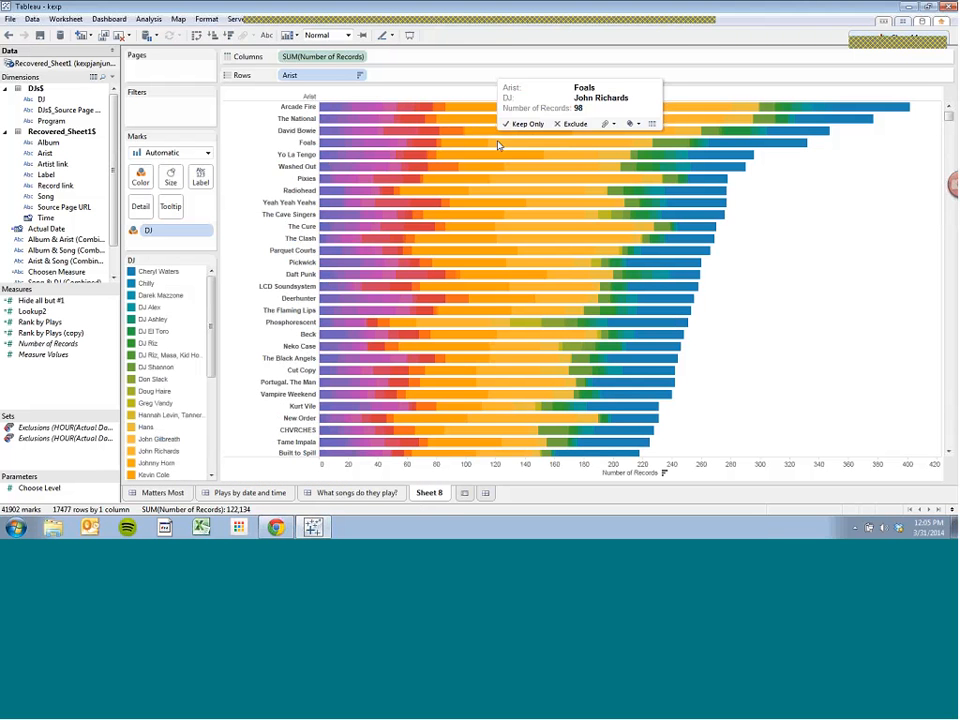
mouse_move(560, 179)
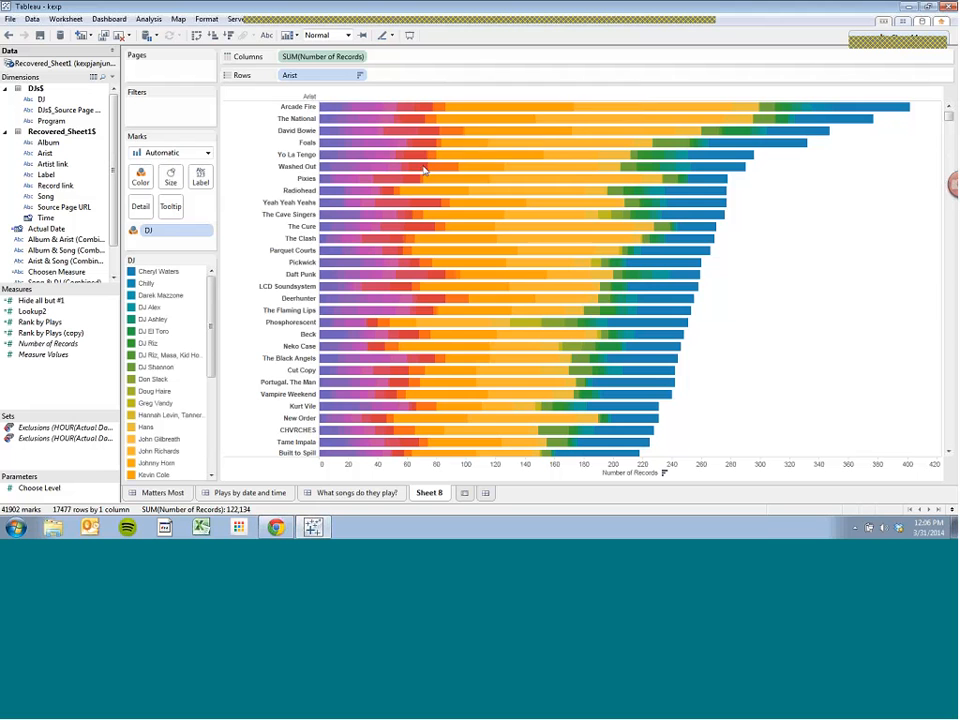
mouse_move(591, 174)
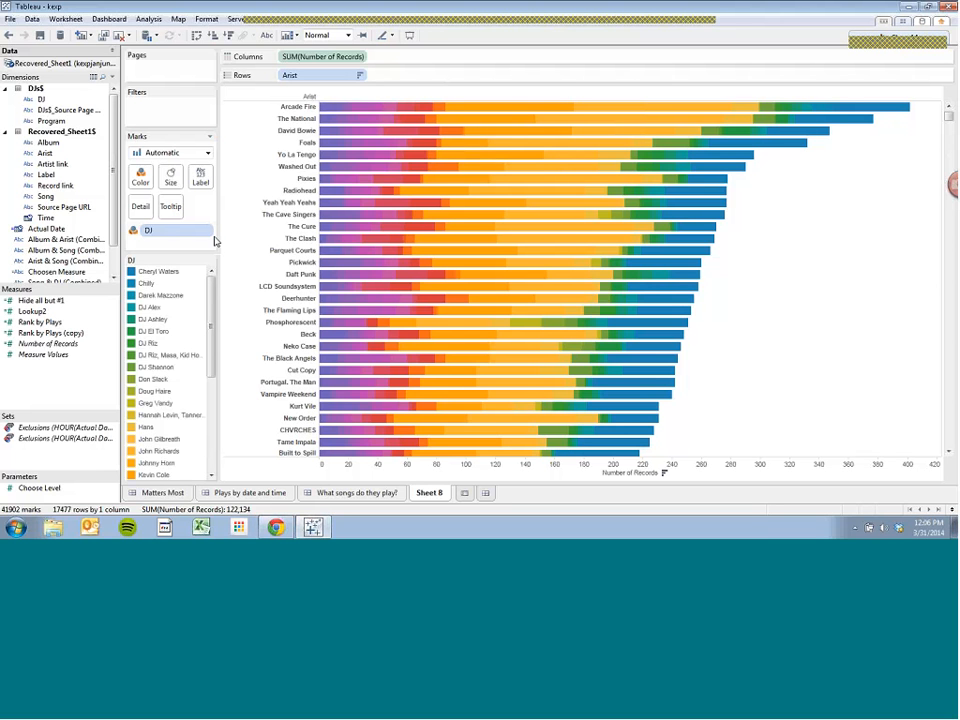
click(142, 178)
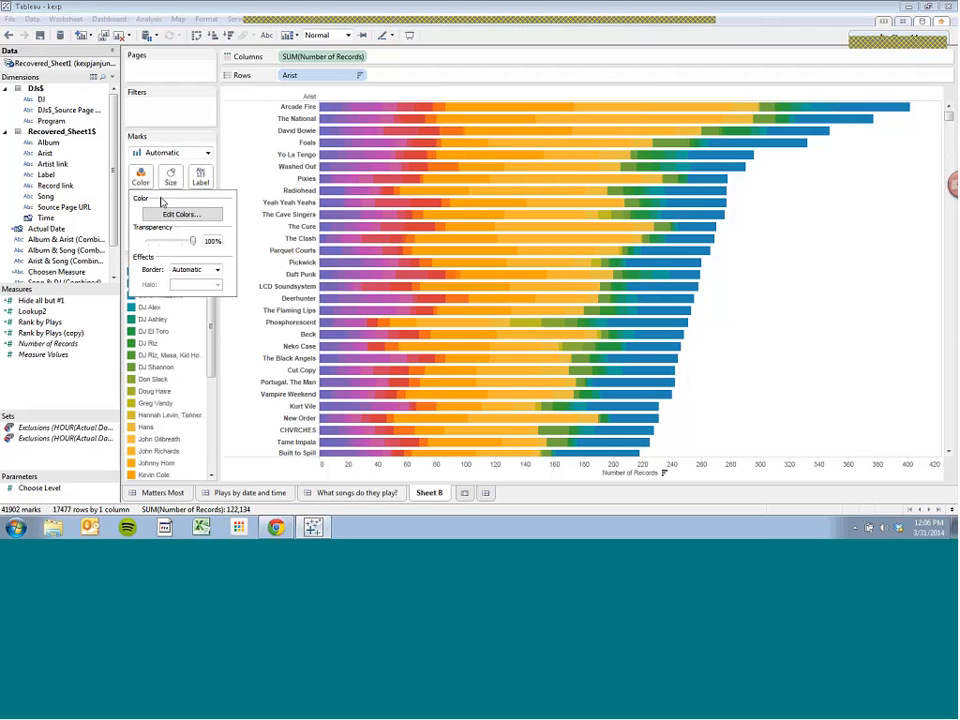
click(201, 270)
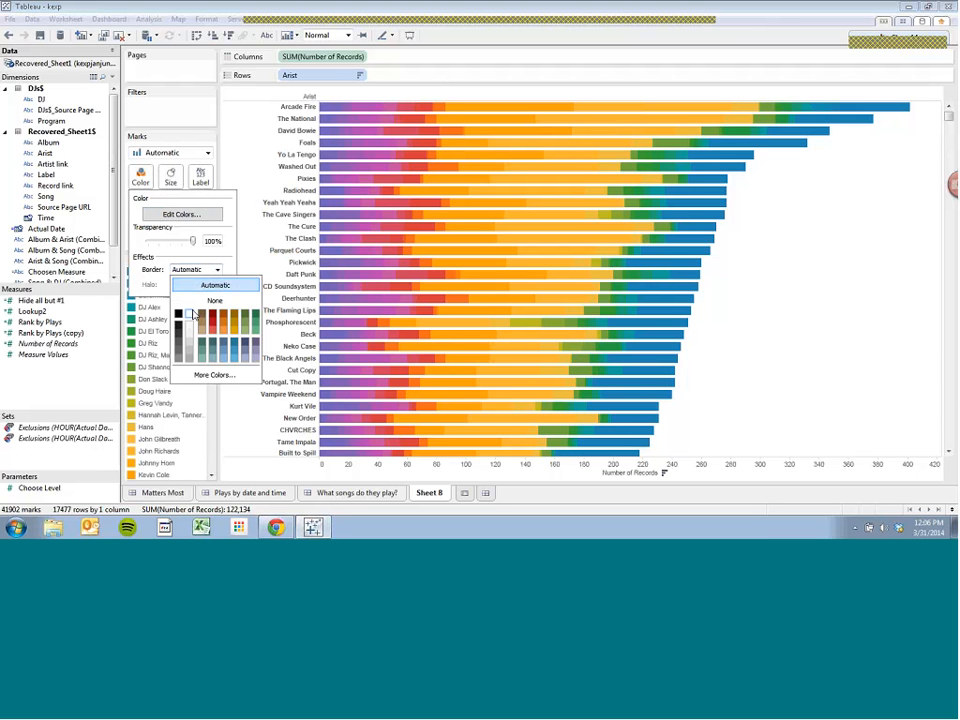
click(193, 316)
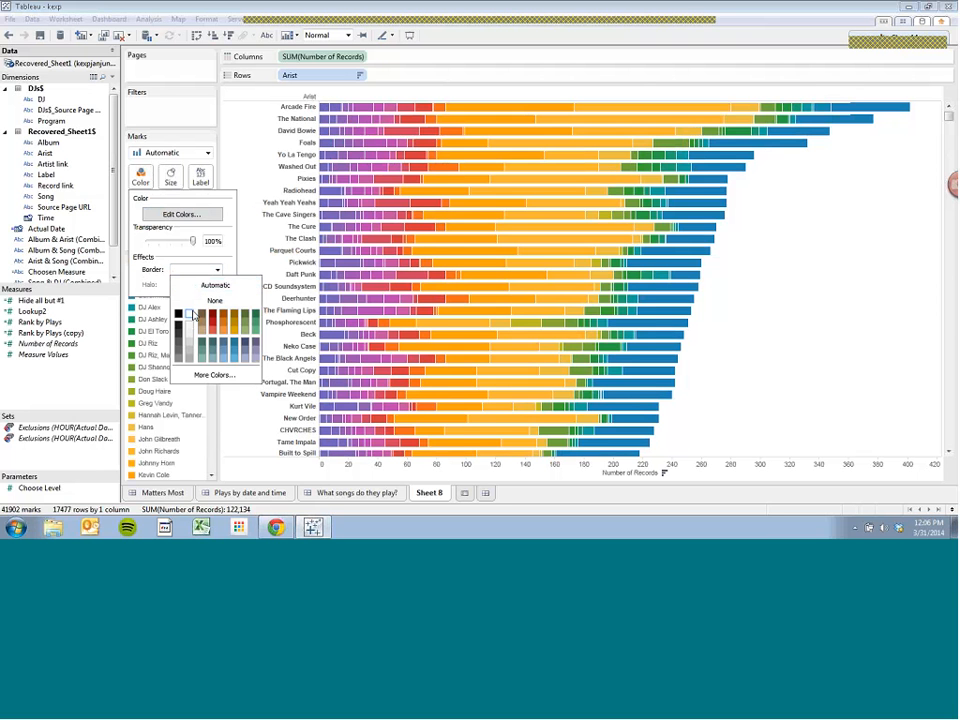
click(822, 227)
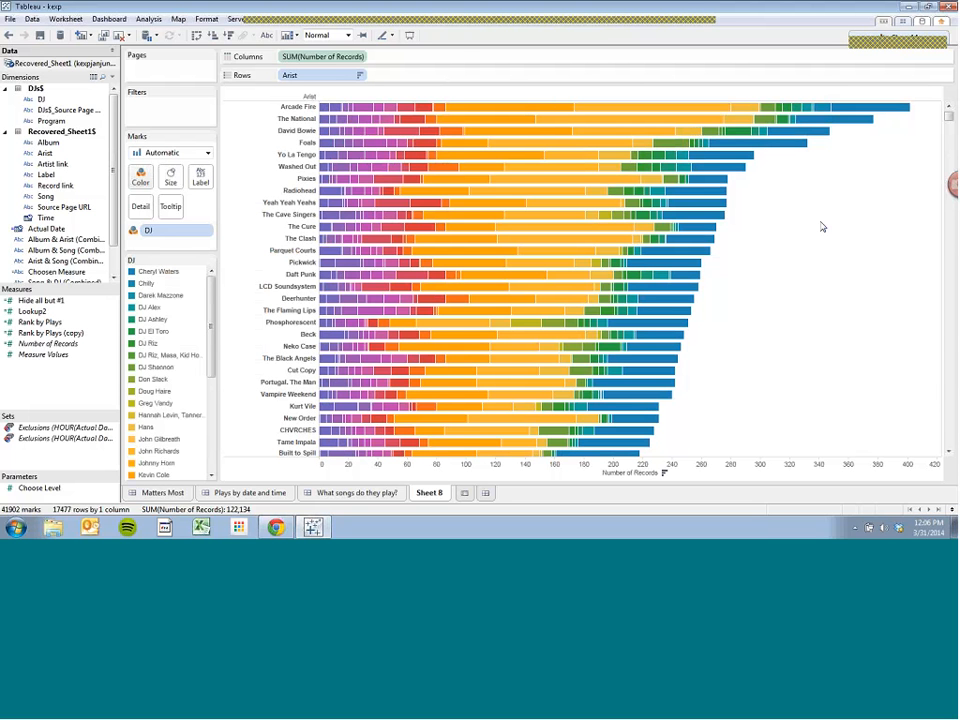
Show a quick filter for the DJ dimension on Sheet 8.
mouse_move(482, 425)
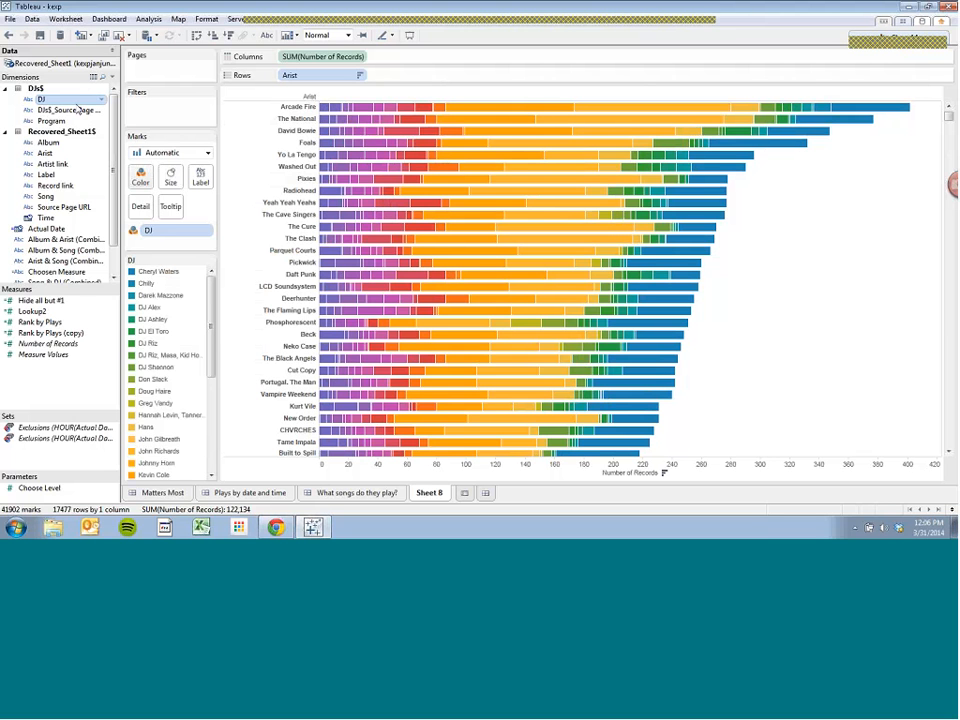
drag(78, 110, 160, 122)
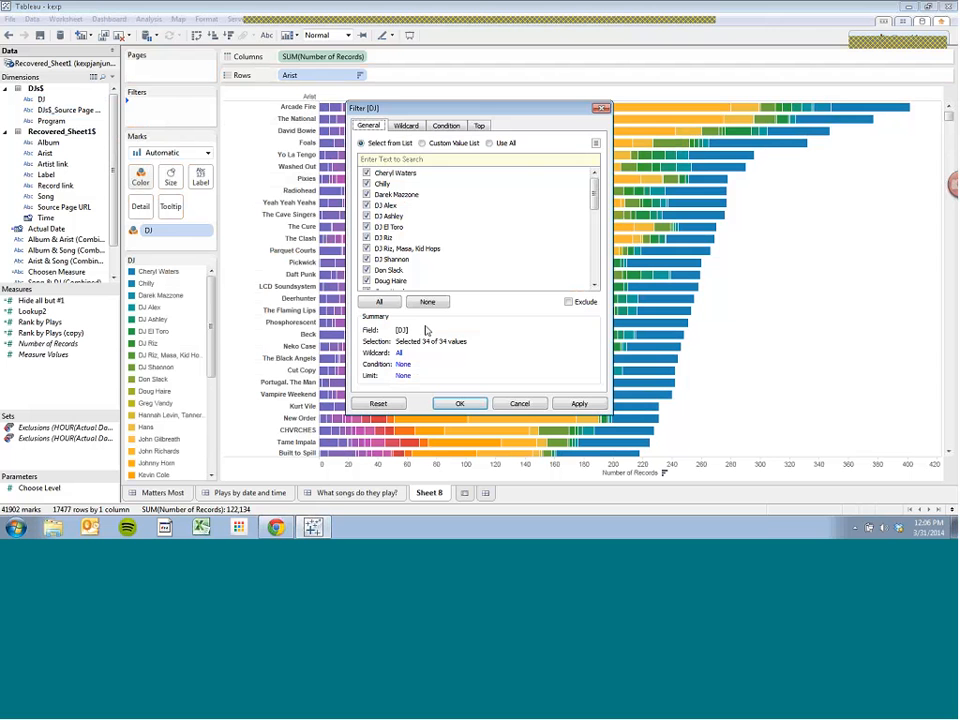
click(520, 404)
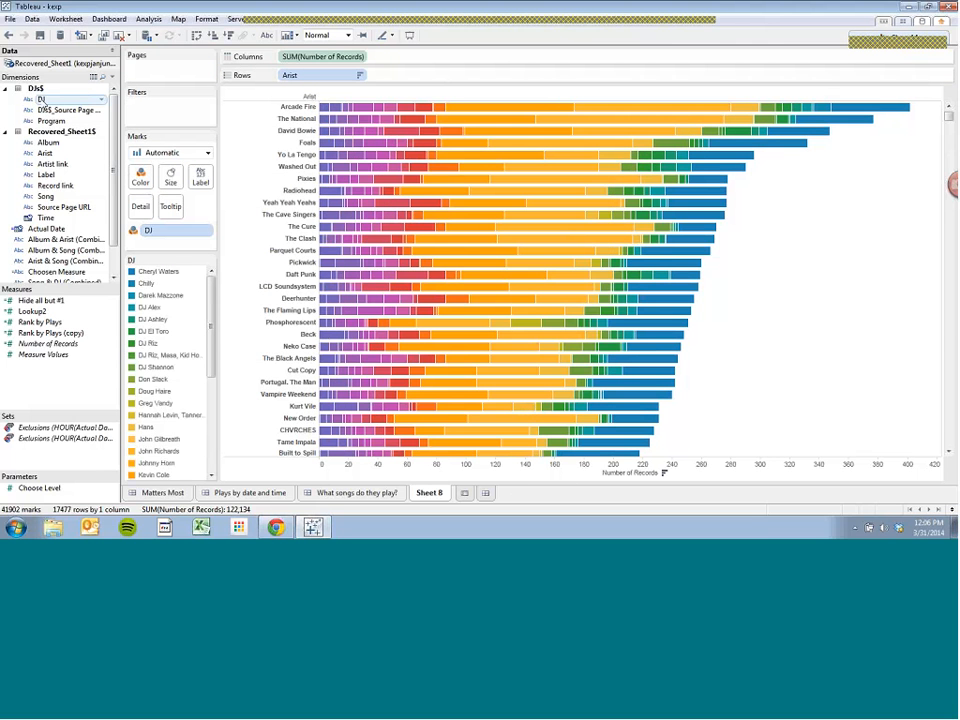
right_click(41, 100)
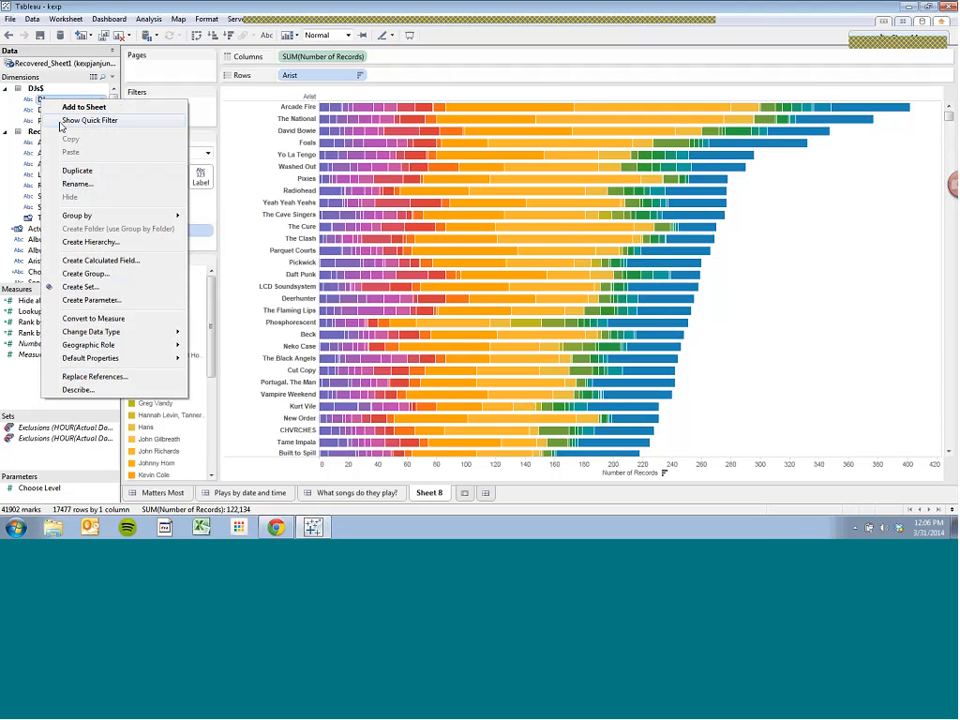
click(61, 121)
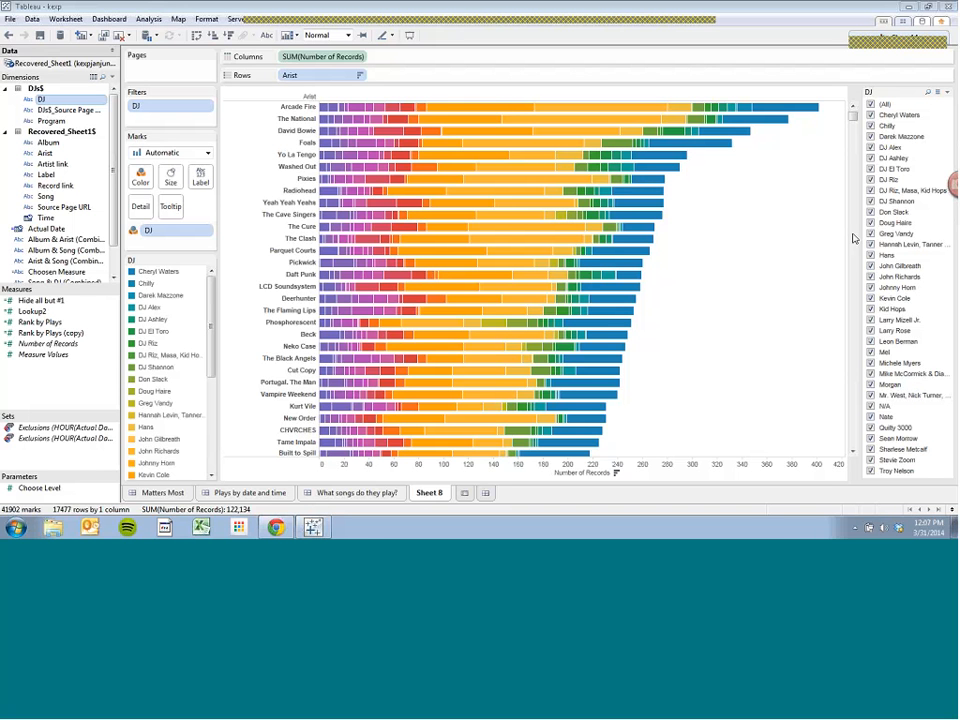
Clear all values in the DJ quick filter and include five individual DJs one after another.
click(871, 105)
click(871, 126)
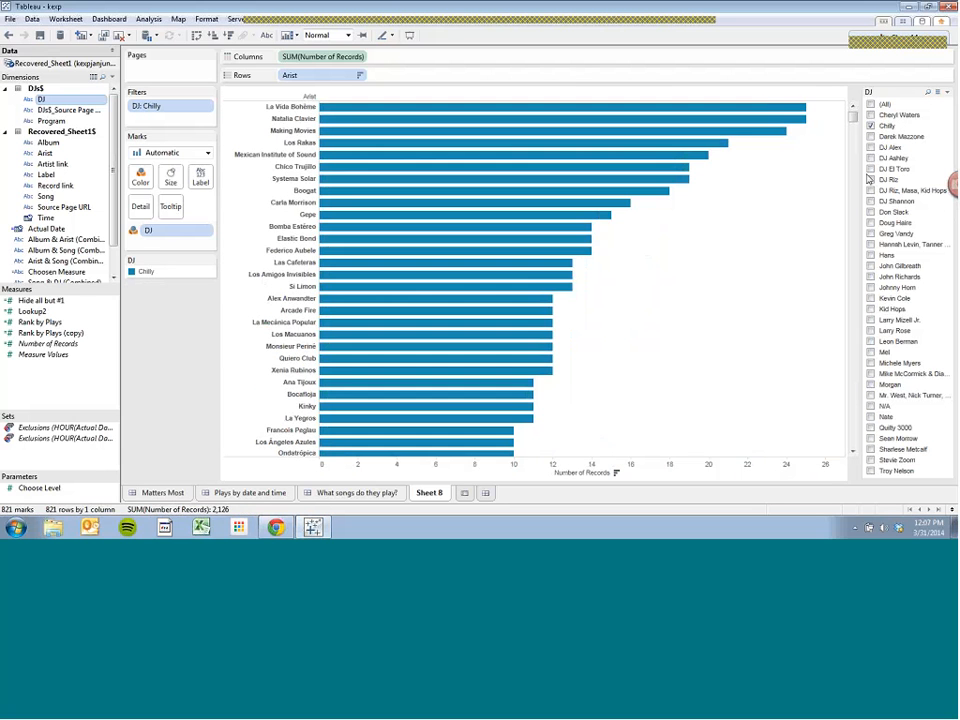
click(871, 169)
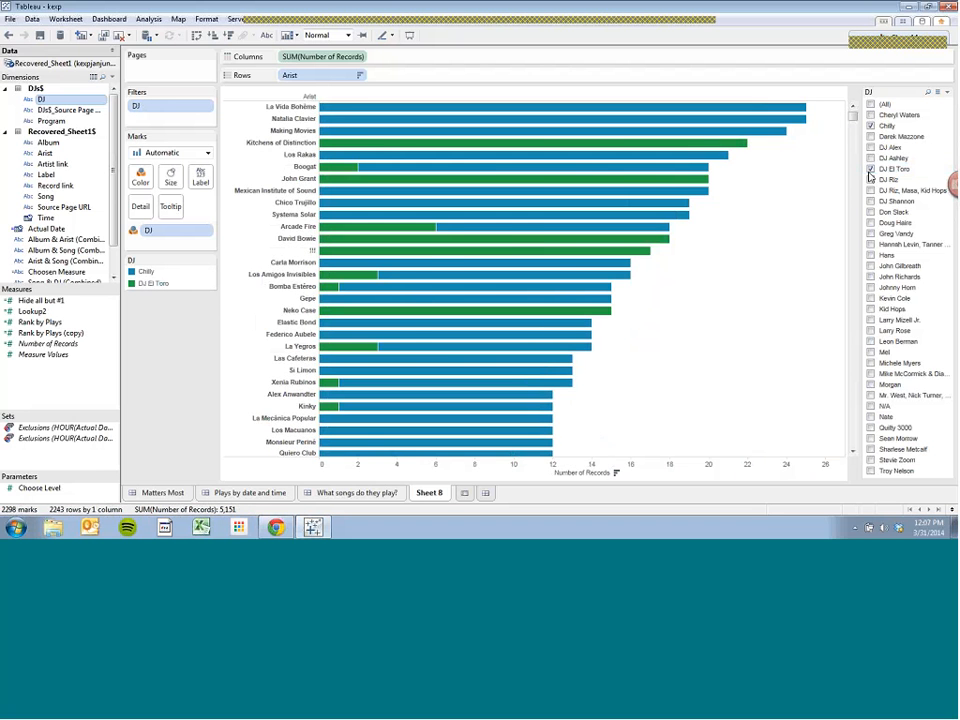
click(873, 212)
click(871, 233)
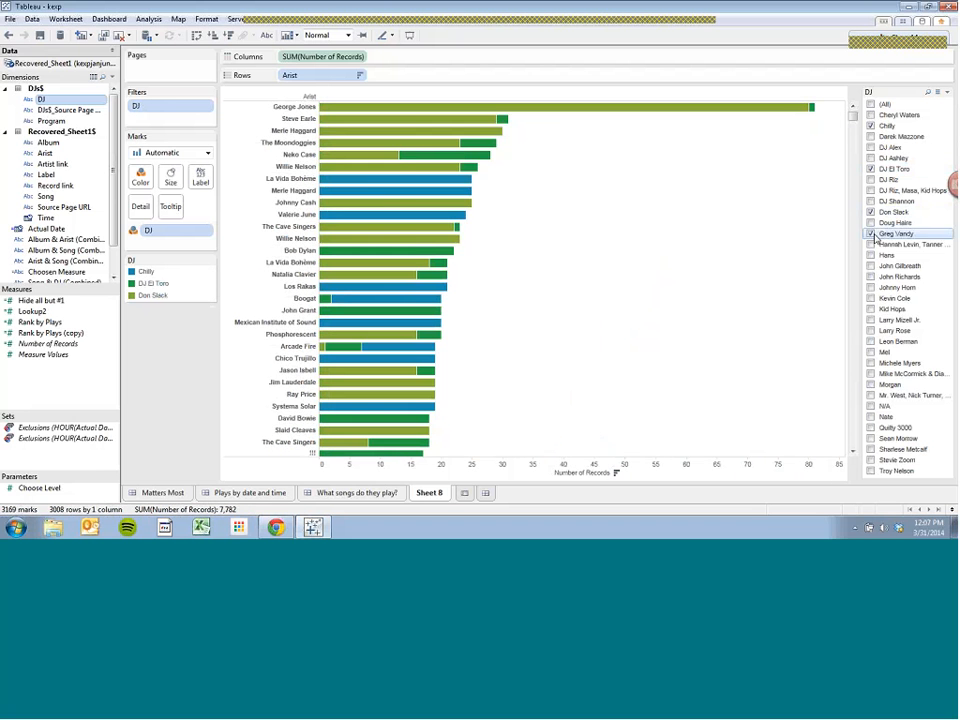
click(871, 255)
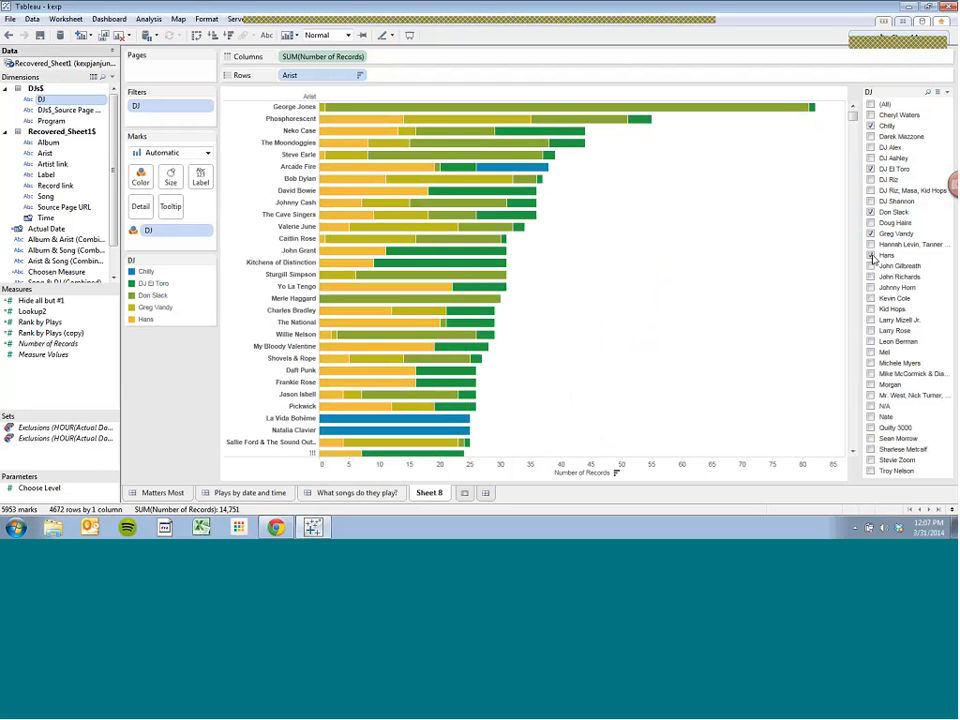
Try the DJ quick filter as a Single Value (List), choosing several DJs in turn and returning to (All).
click(946, 93)
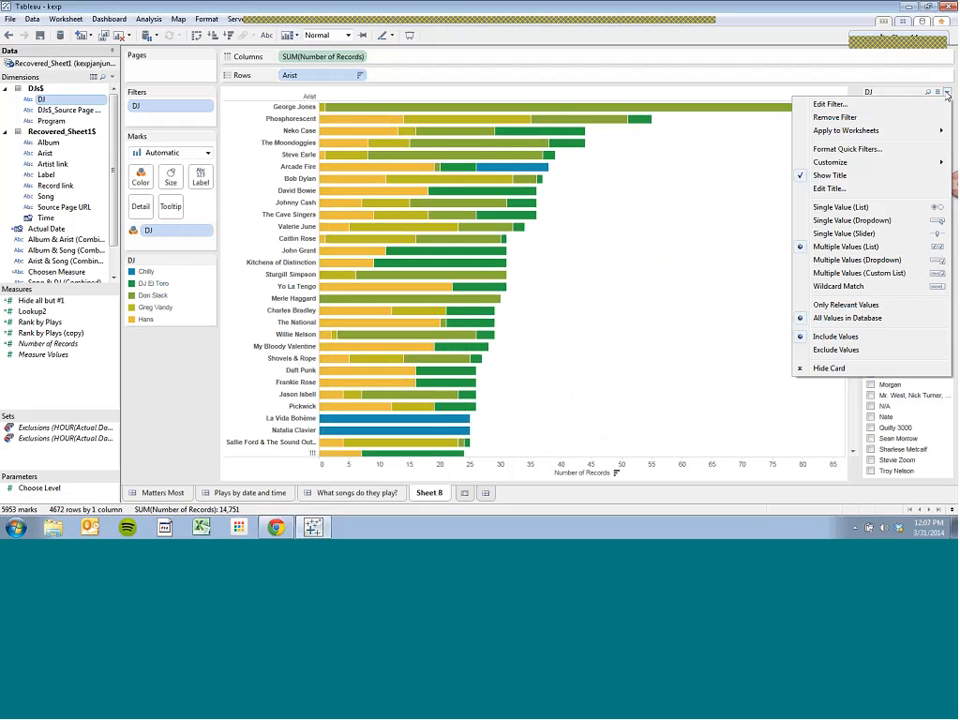
click(900, 207)
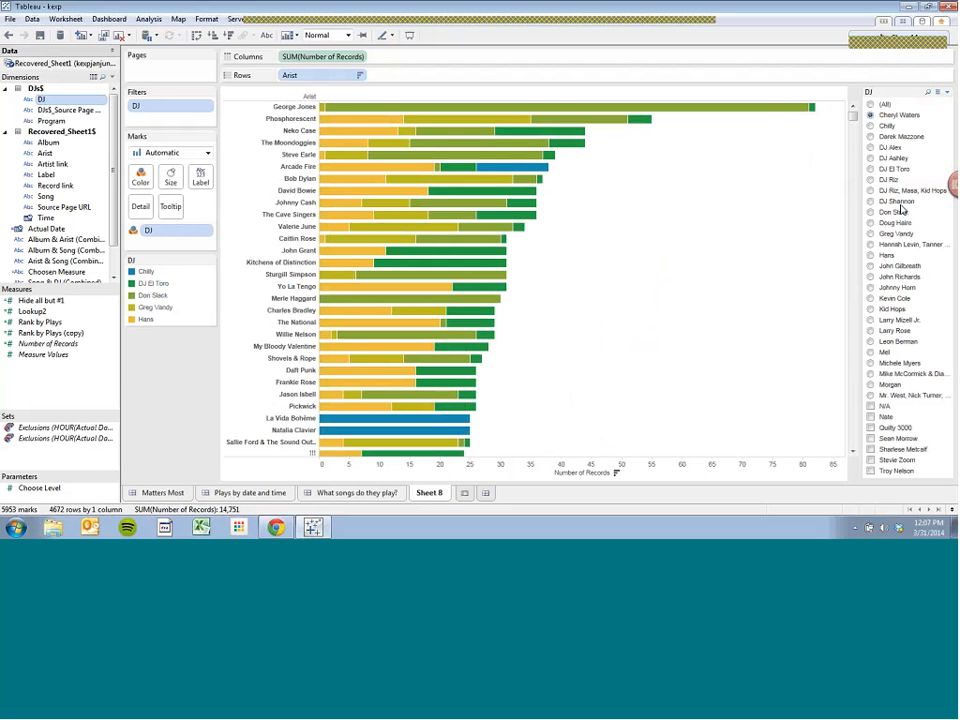
click(870, 126)
click(870, 137)
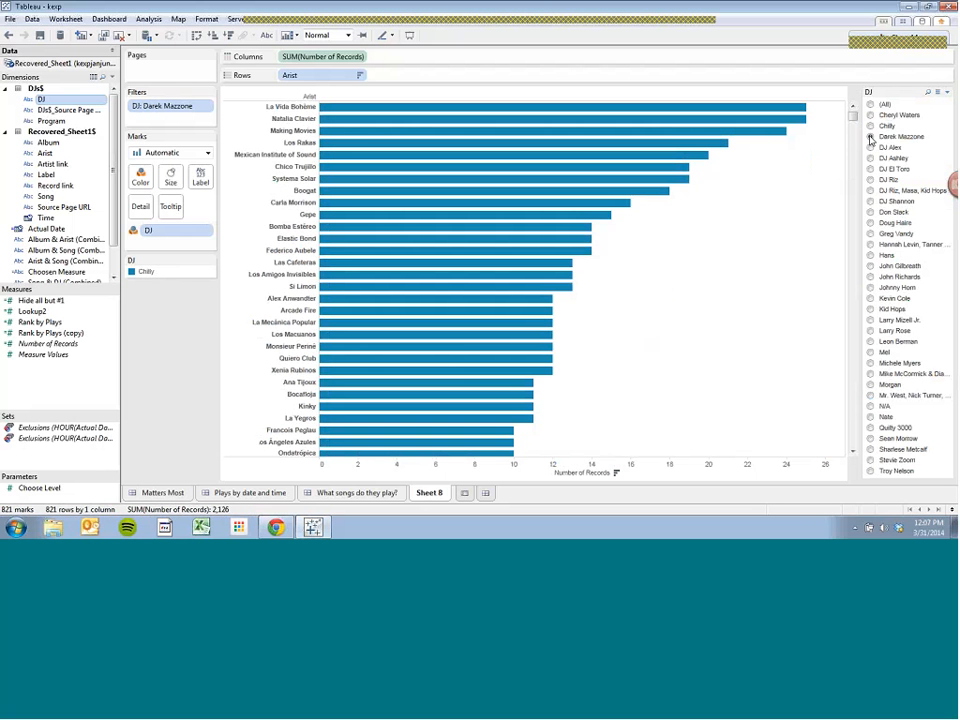
click(871, 148)
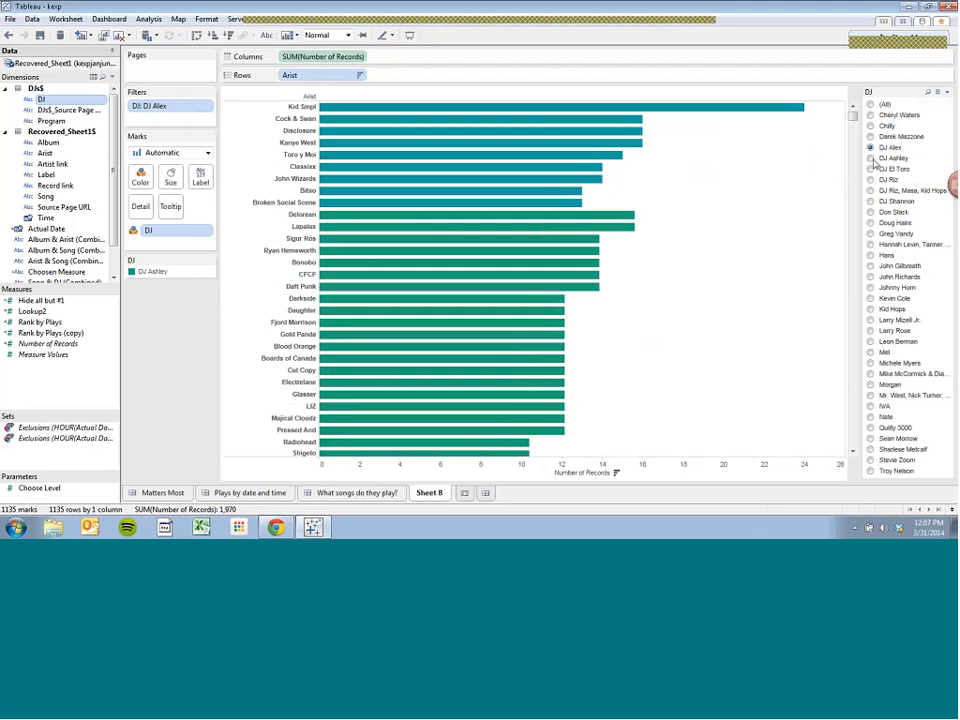
click(870, 169)
click(870, 104)
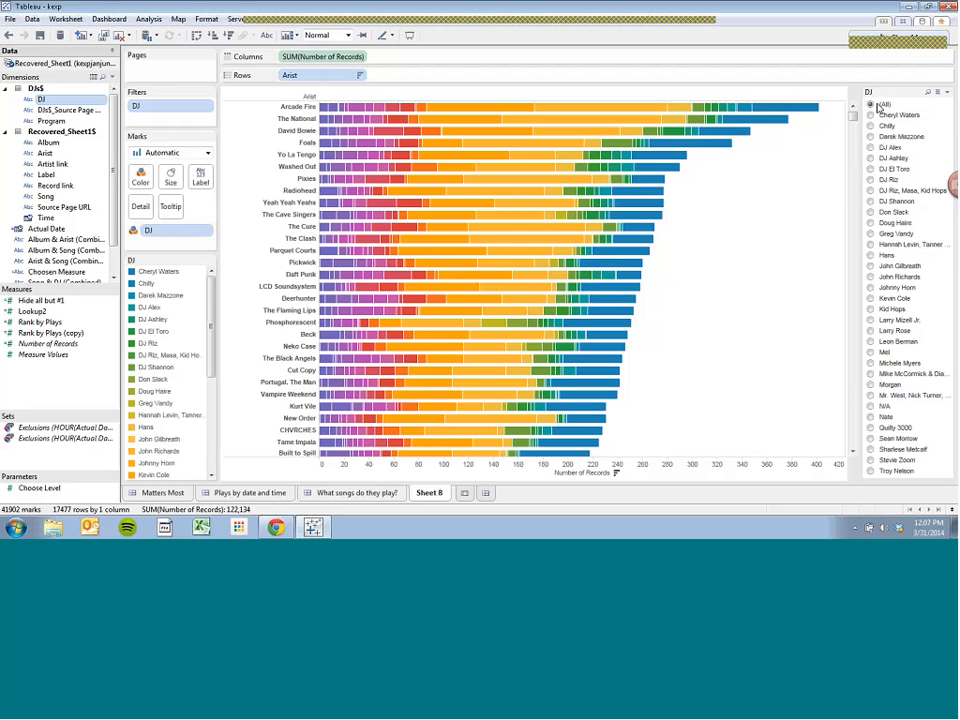
Change the DJ quick filter to Single Value (Dropdown) and compare it with the DJ control on the Matters Most dashboard.
click(947, 92)
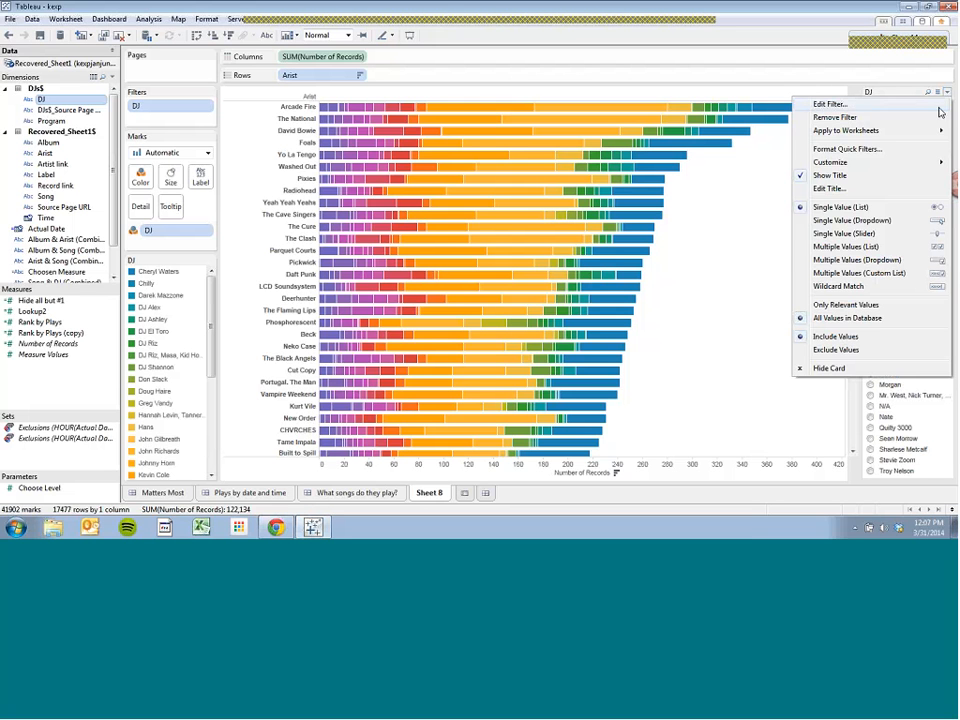
click(895, 221)
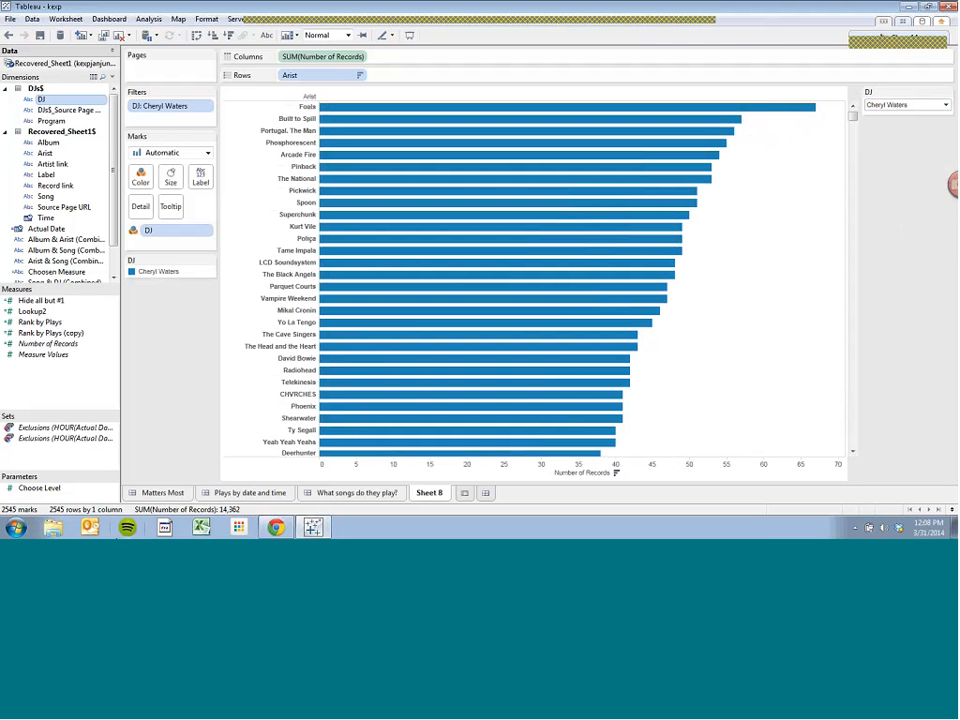
click(145, 492)
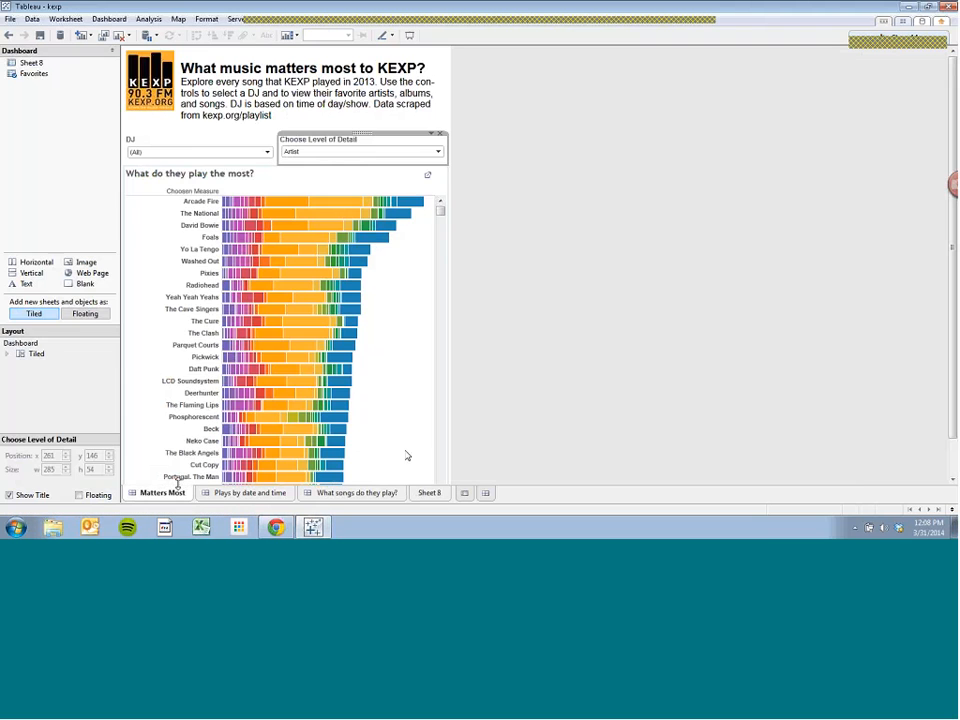
click(428, 492)
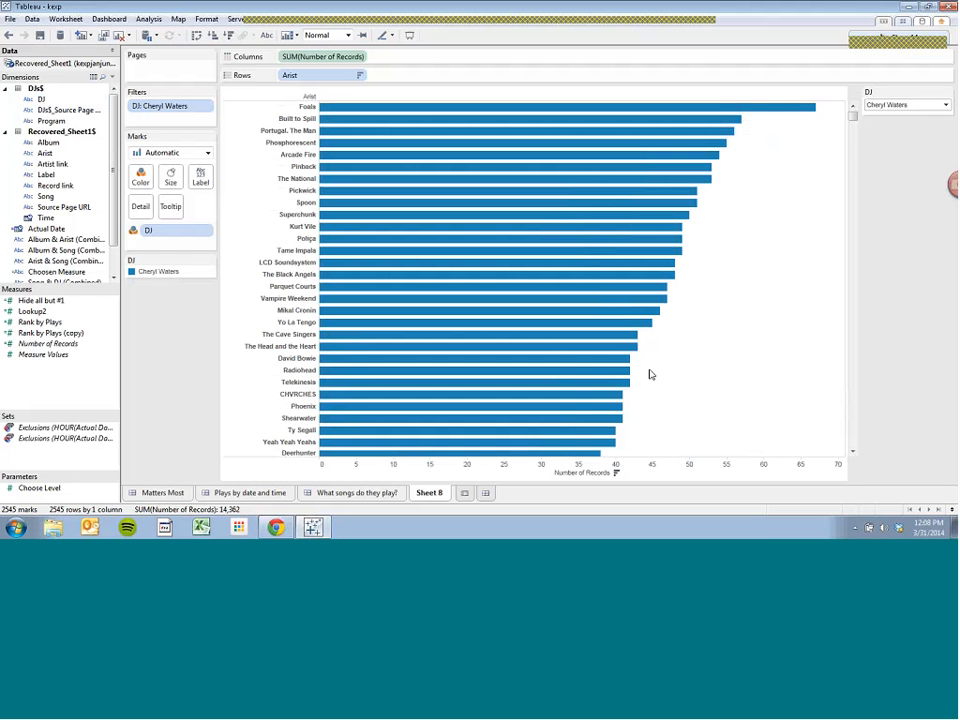
Filter the artist chart on Sheet 8 to three different DJ entries one after another using the dropdown filter.
click(944, 106)
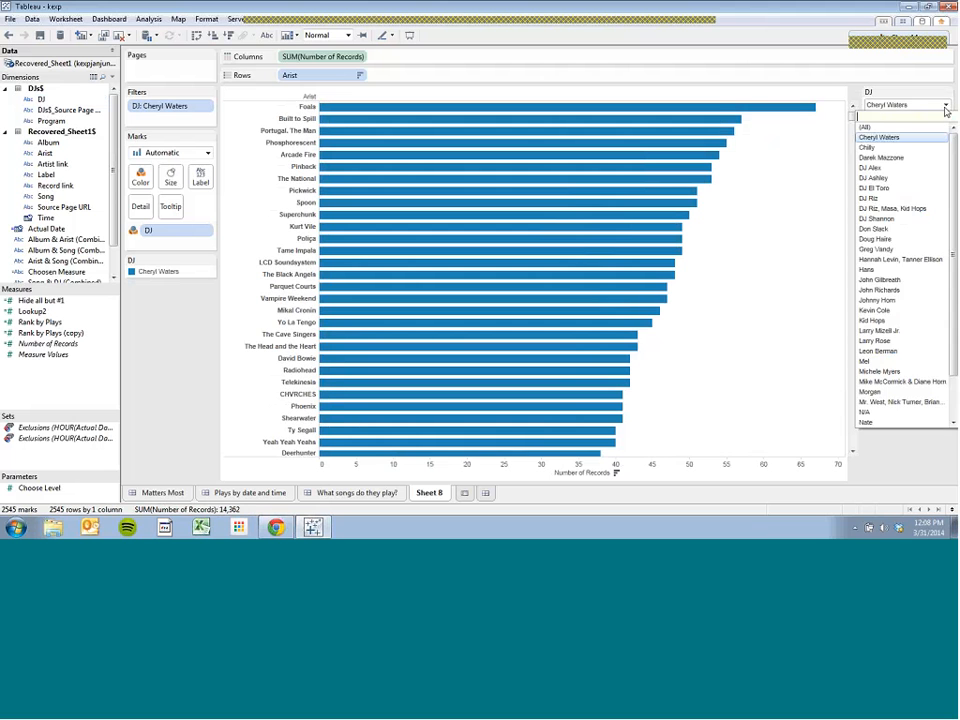
click(940, 208)
click(946, 106)
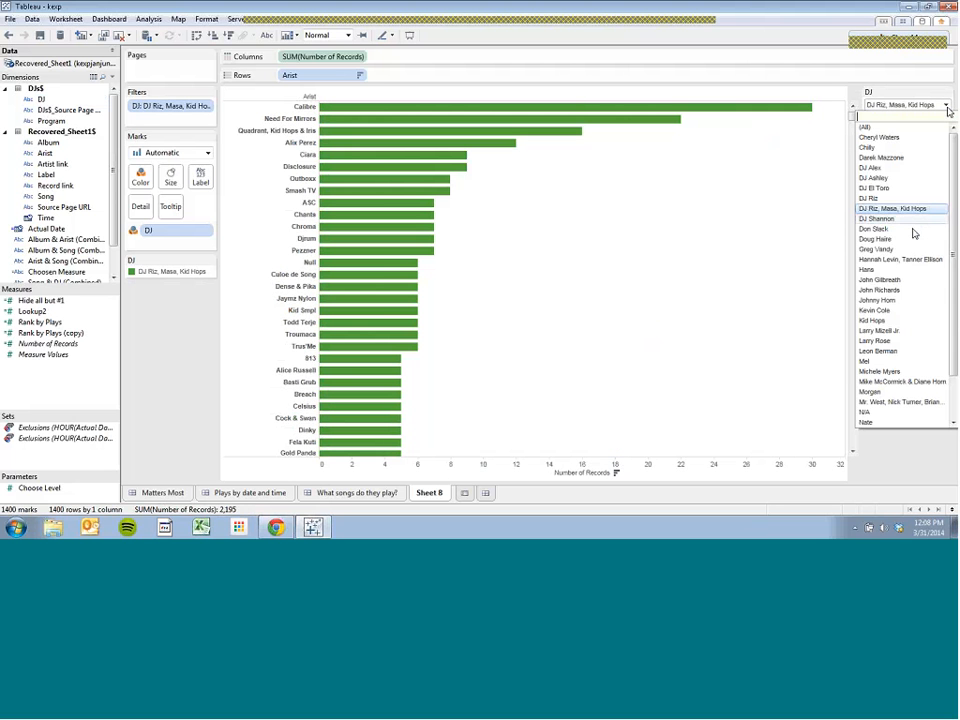
click(894, 326)
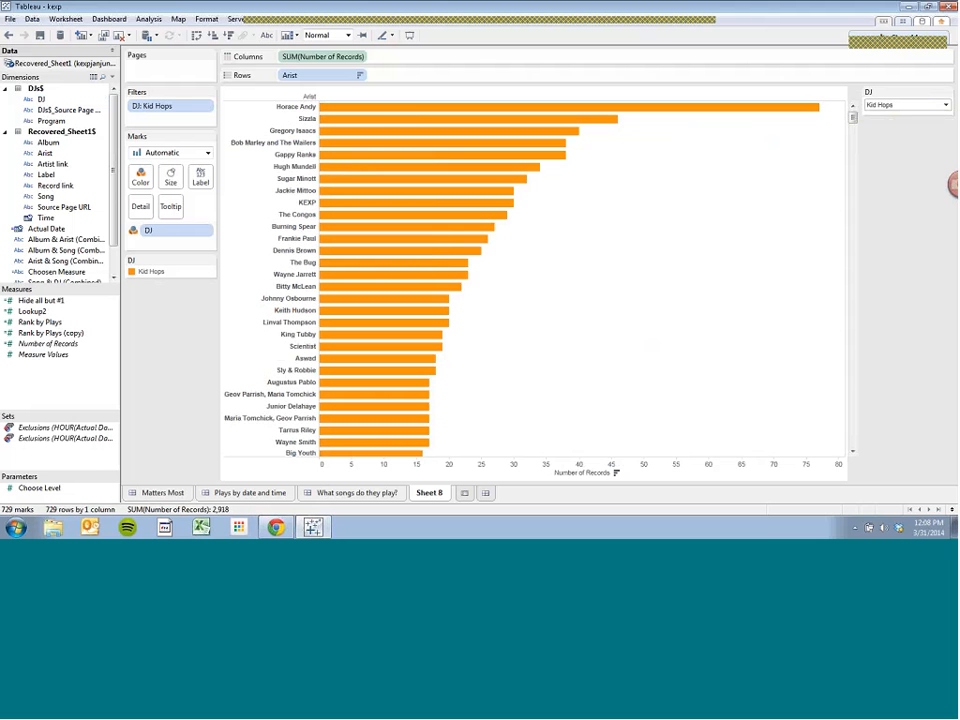
click(946, 105)
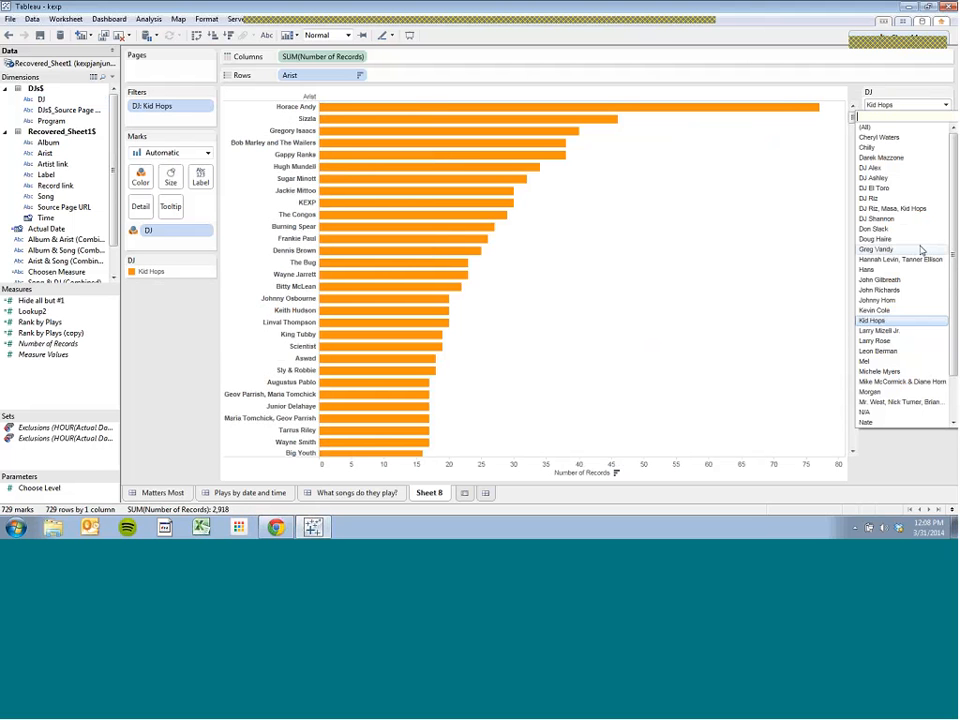
click(880, 371)
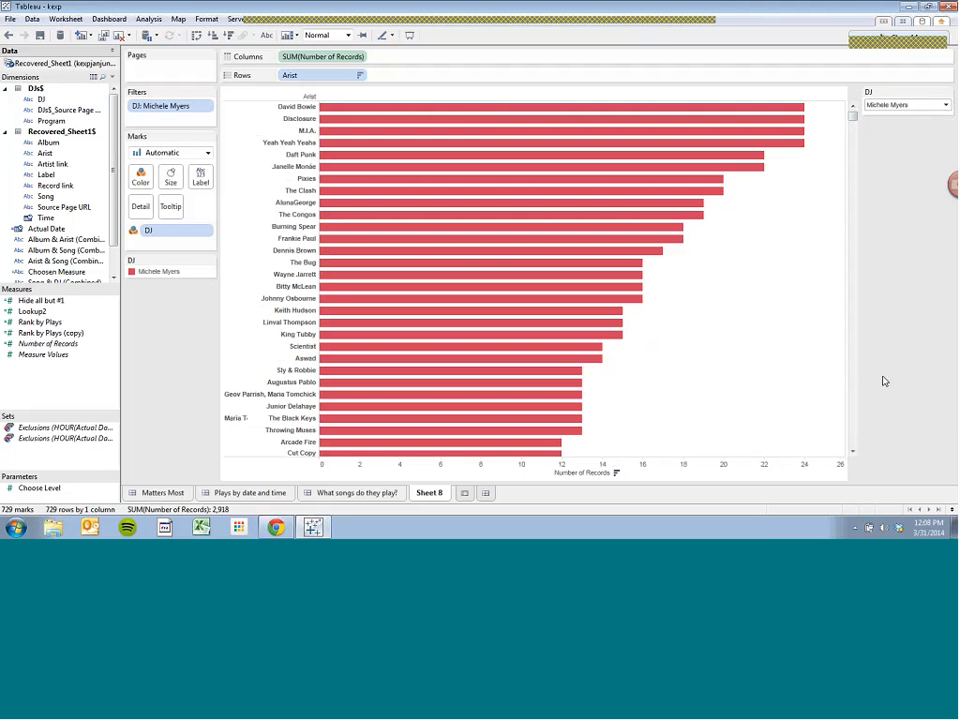
Switch the DJ dropdown filter through three more individual DJs, ending on DJ Alex.
click(945, 106)
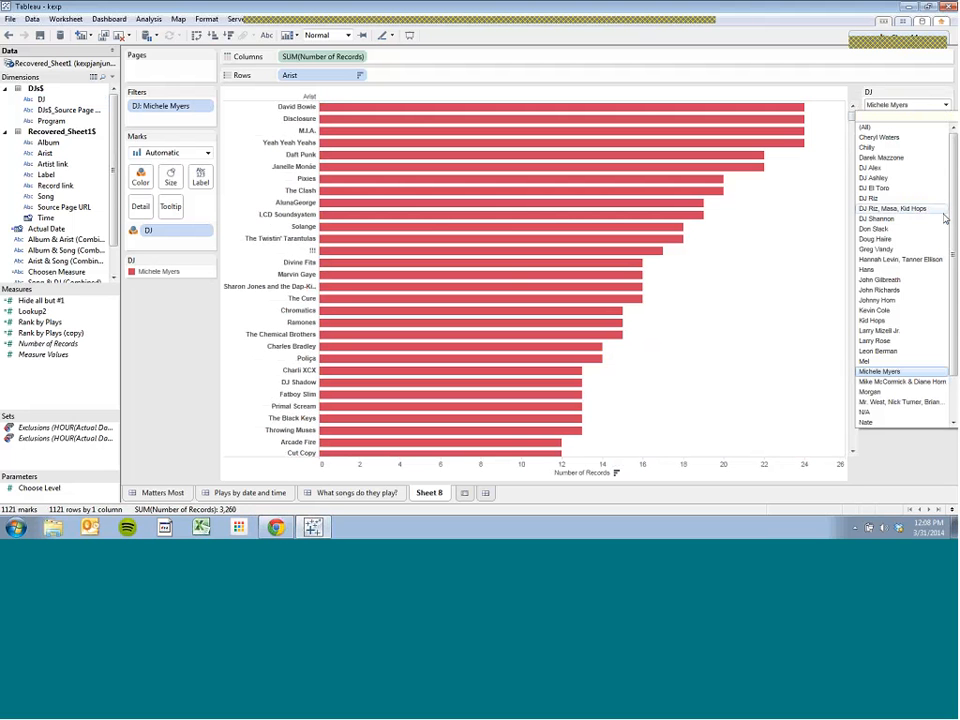
drag(951, 218, 948, 258)
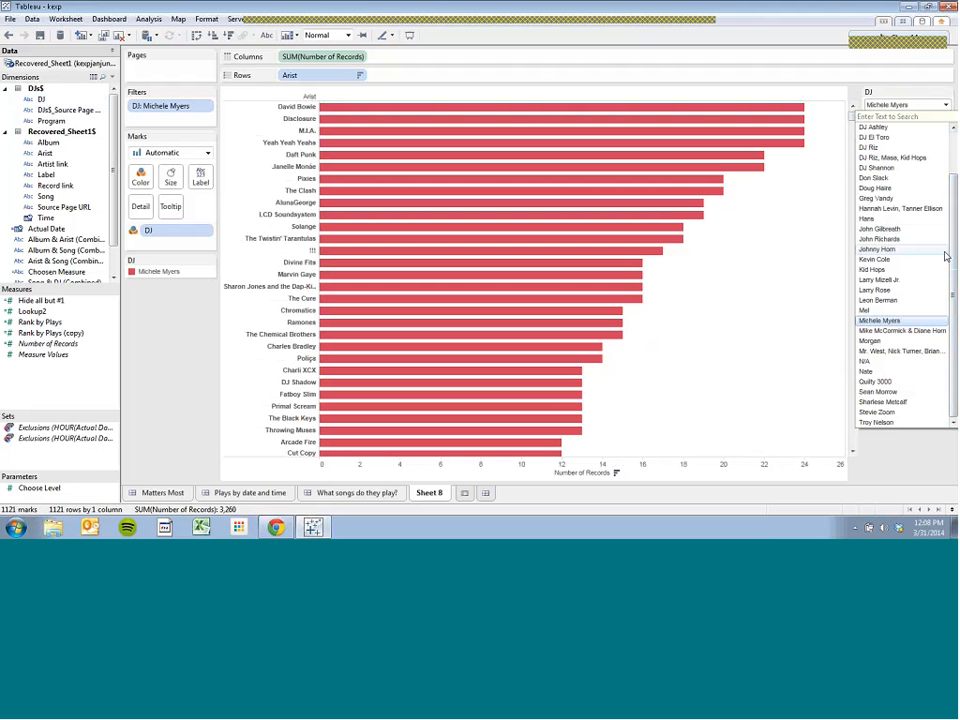
click(903, 401)
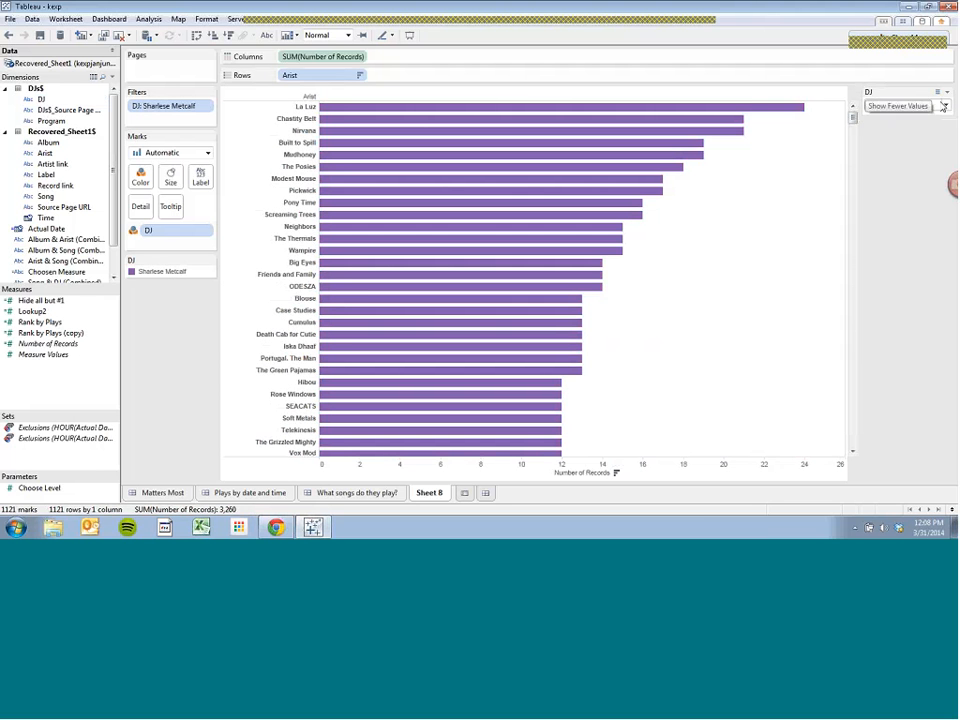
click(944, 105)
click(896, 293)
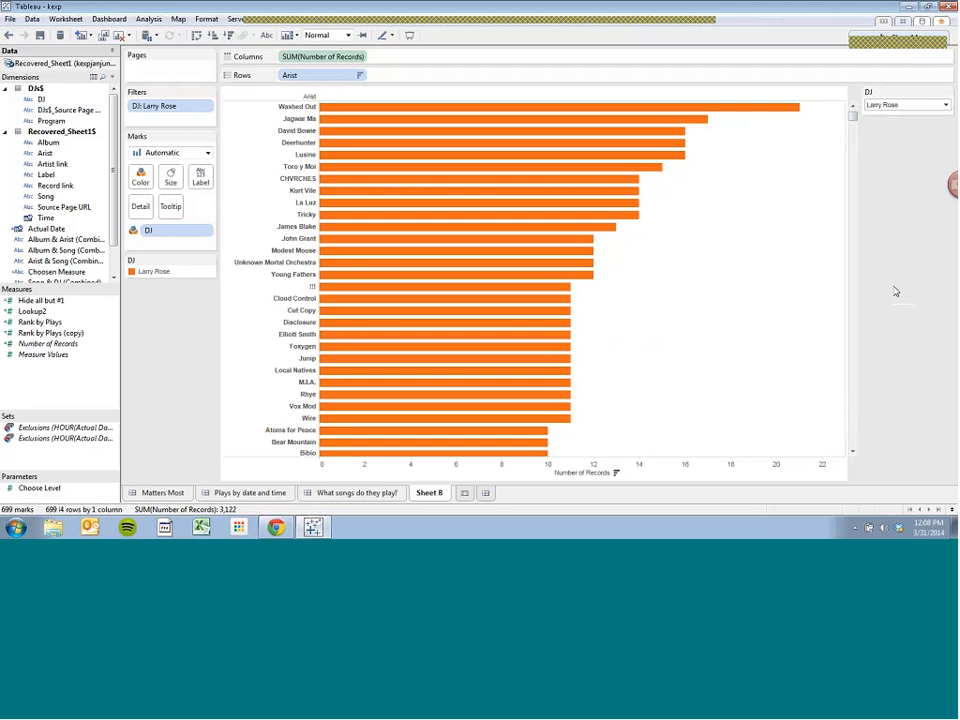
click(945, 105)
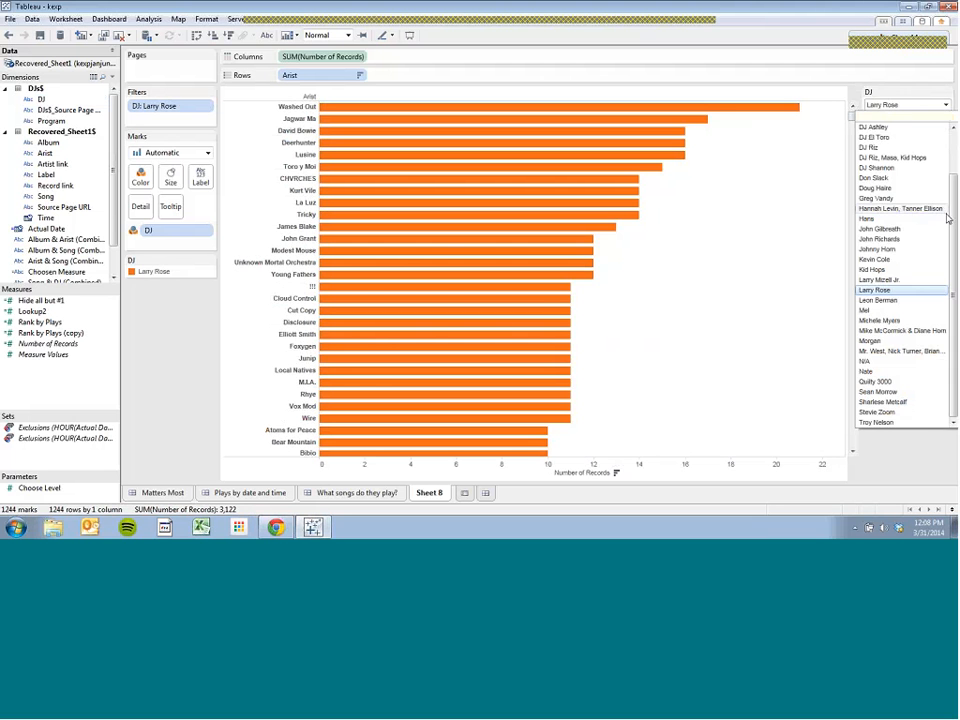
scroll(953, 218, up, 3)
click(876, 178)
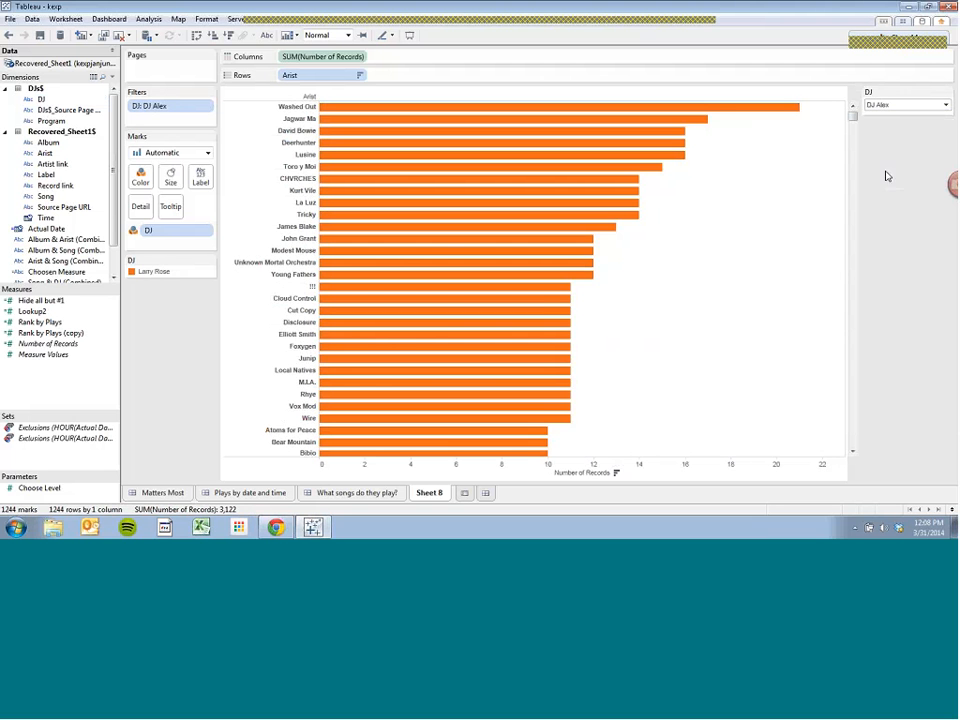
click(944, 105)
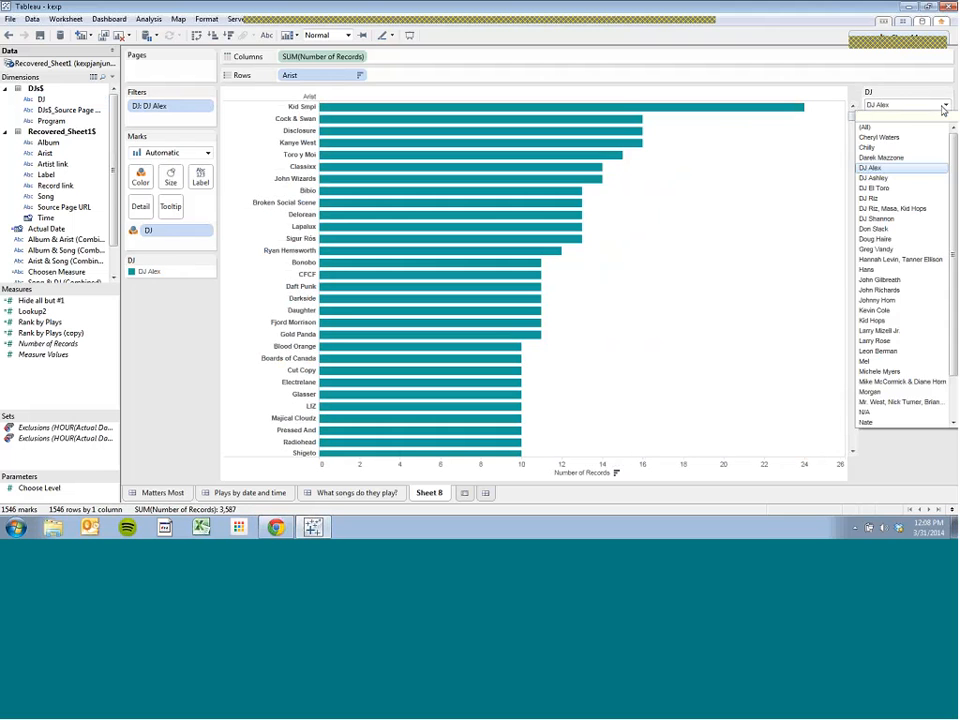
click(943, 107)
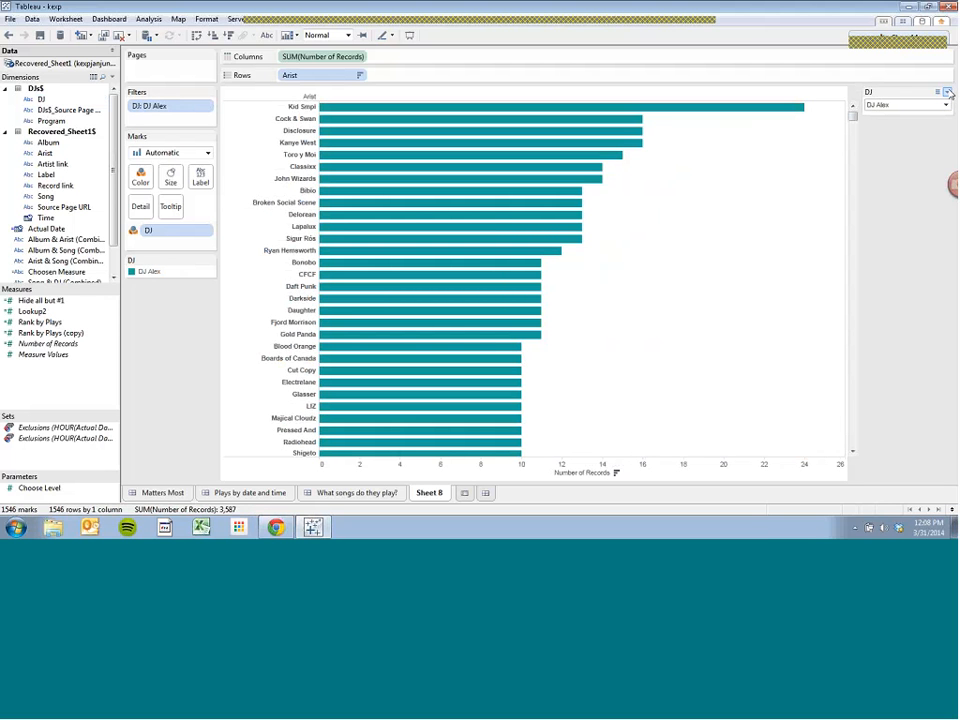
Change the DJ quick filter to Multiple Values (List) and include two more DJs alongside DJ Alex.
click(948, 92)
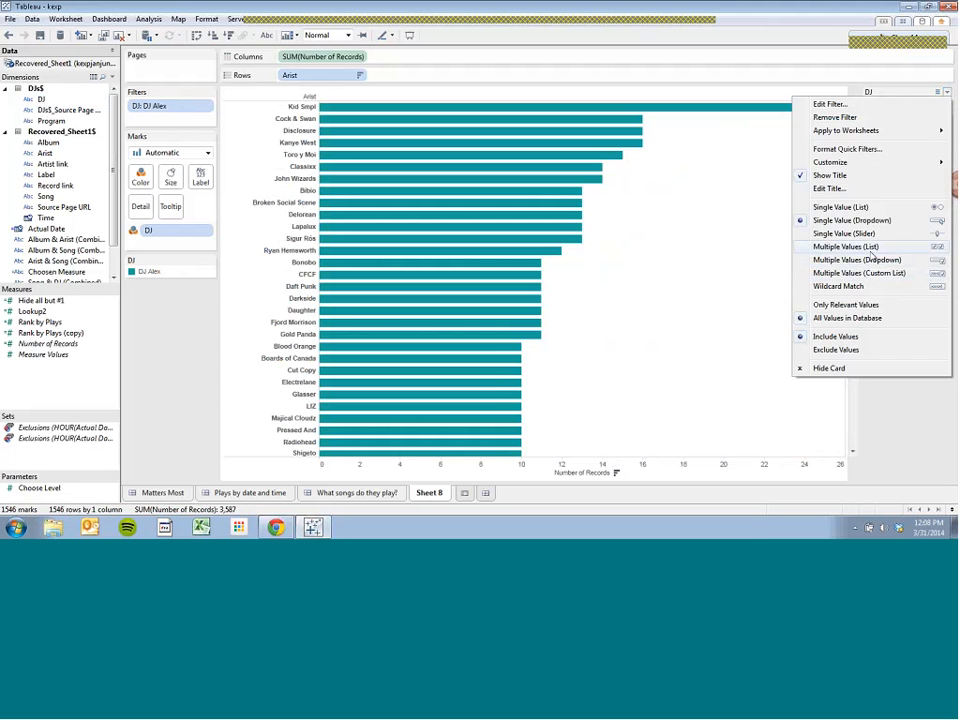
click(871, 257)
click(871, 245)
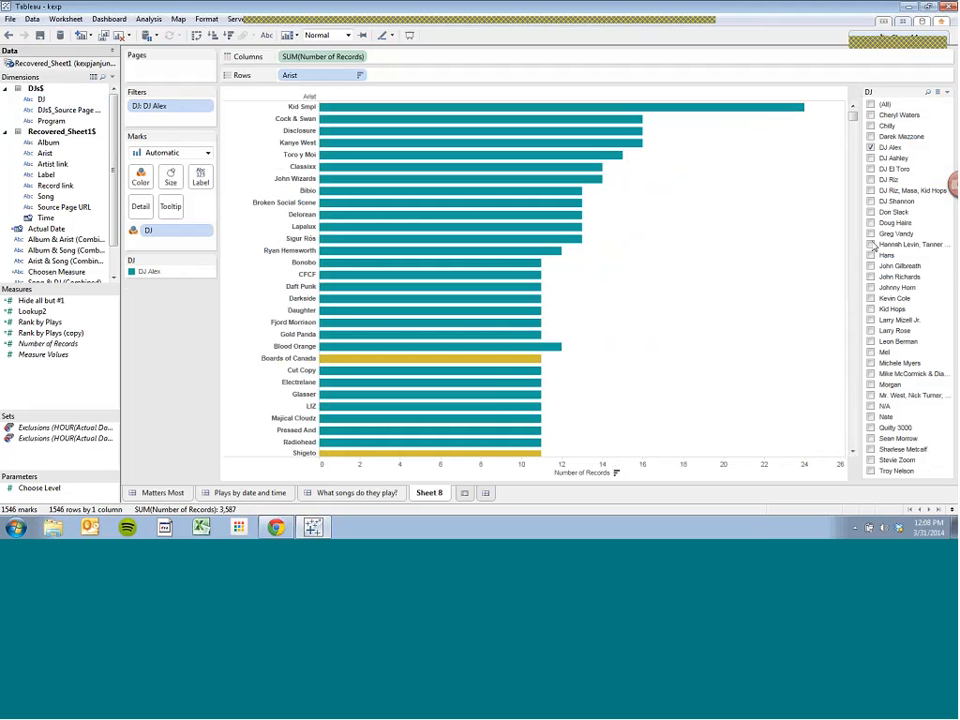
click(871, 266)
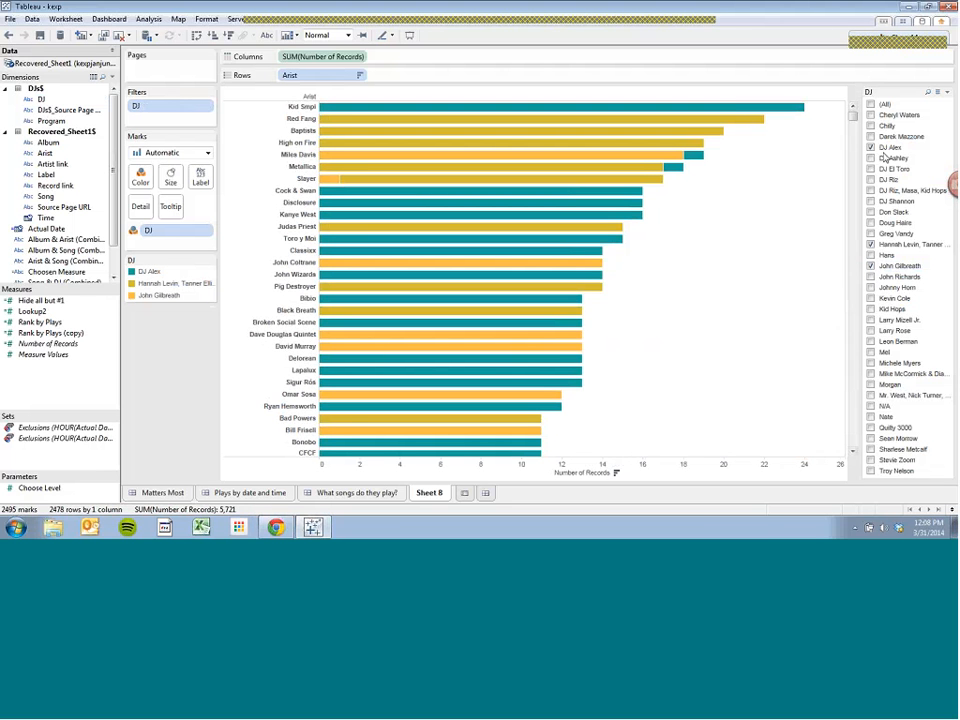
Change the DJ quick filter to Multiple Values (Dropdown) and add DJ Riz and one further DJ to the selection.
click(947, 93)
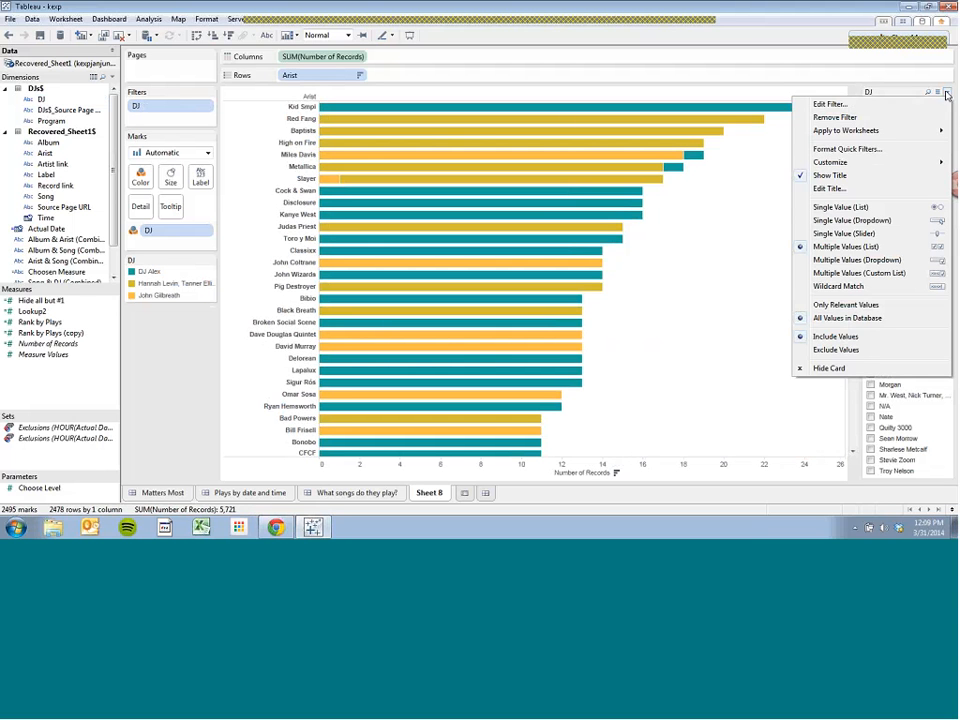
click(878, 262)
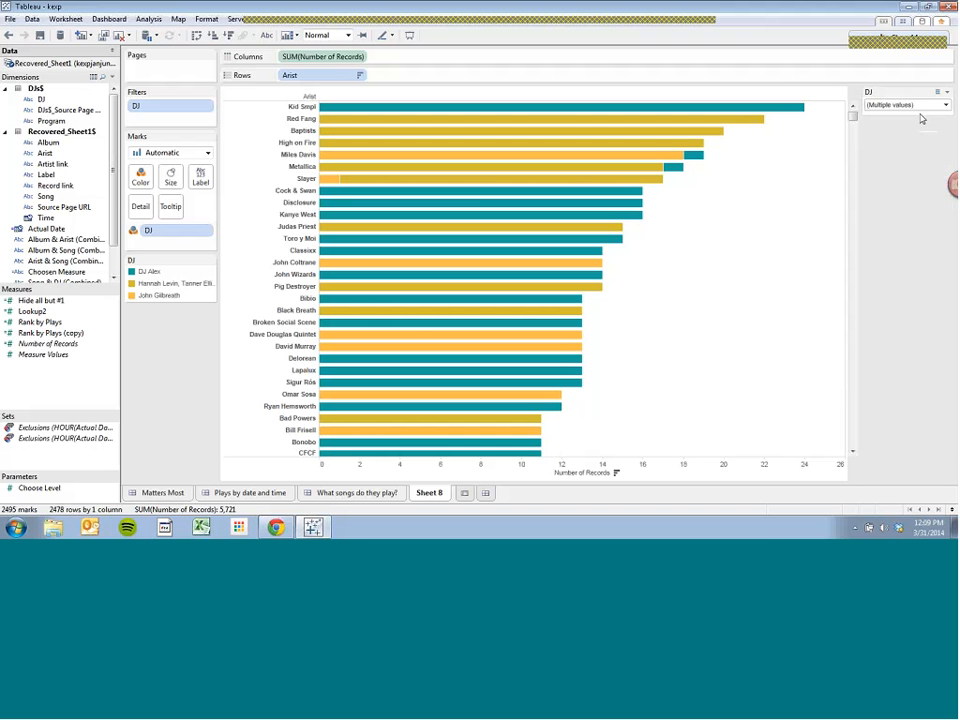
click(946, 105)
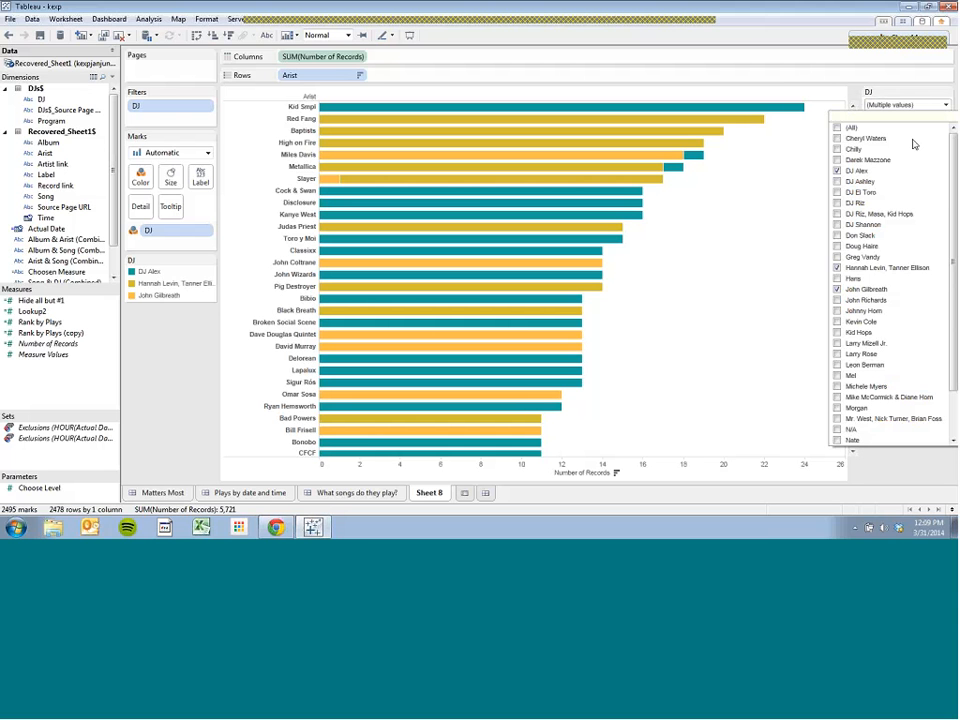
click(837, 203)
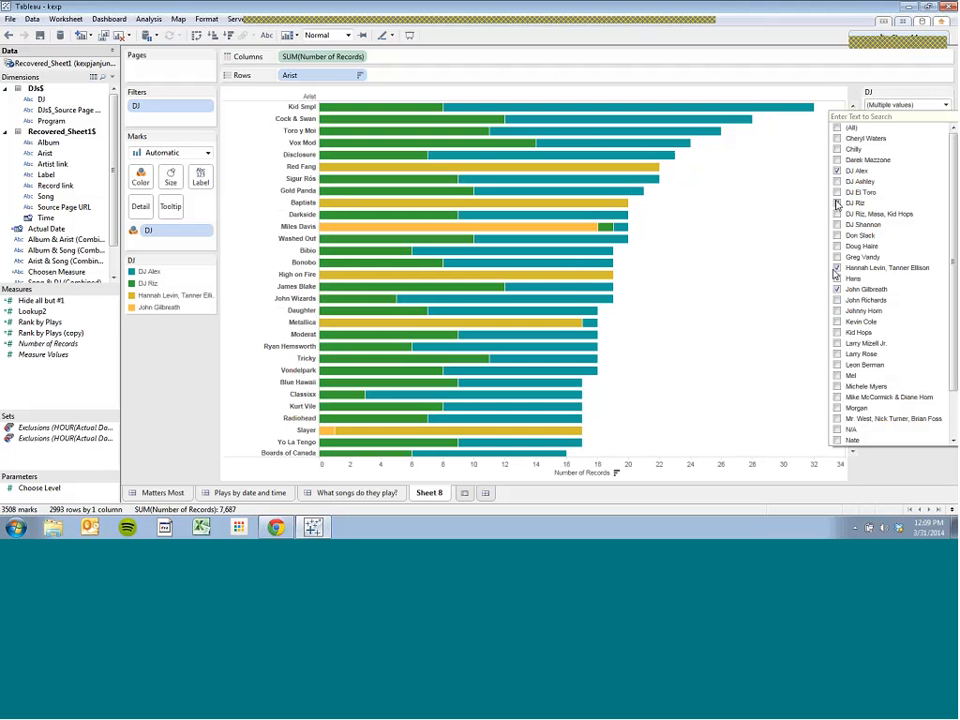
click(837, 311)
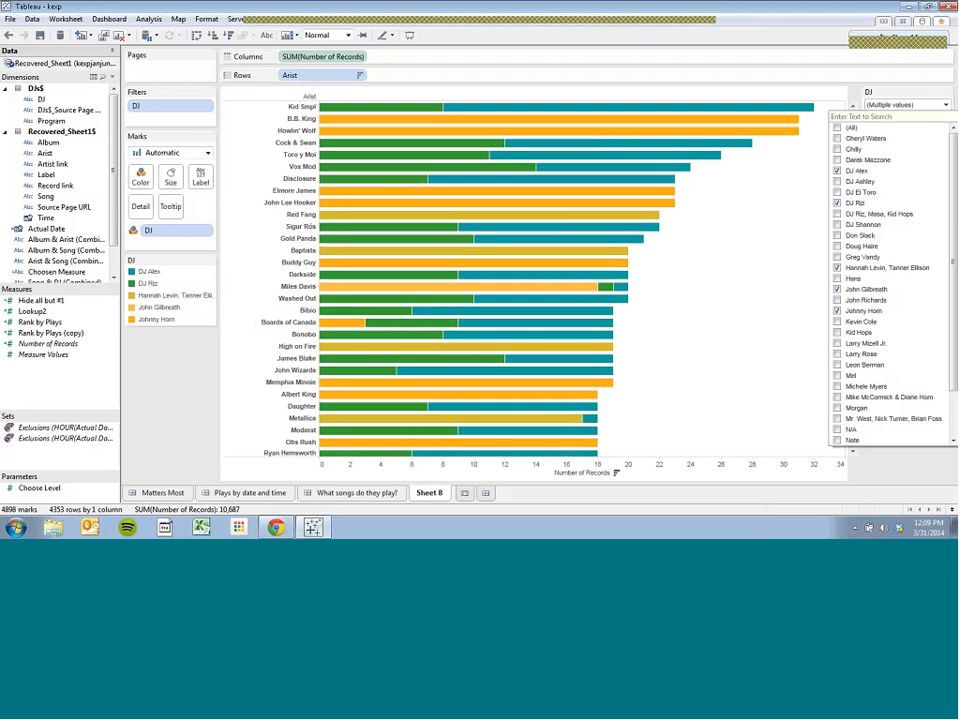
scroll(952, 236, down, 1)
click(940, 96)
click(944, 104)
click(941, 95)
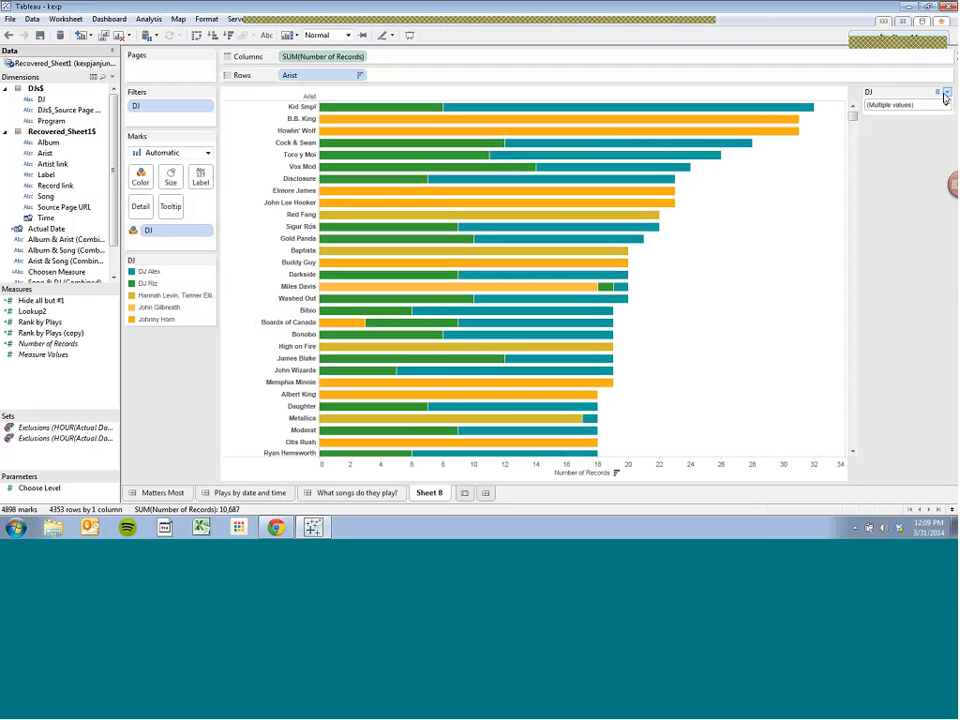
Try the DJ quick filter as a Single Value (Slider), advancing one DJ at a time as far as DJ Shannon.
click(945, 94)
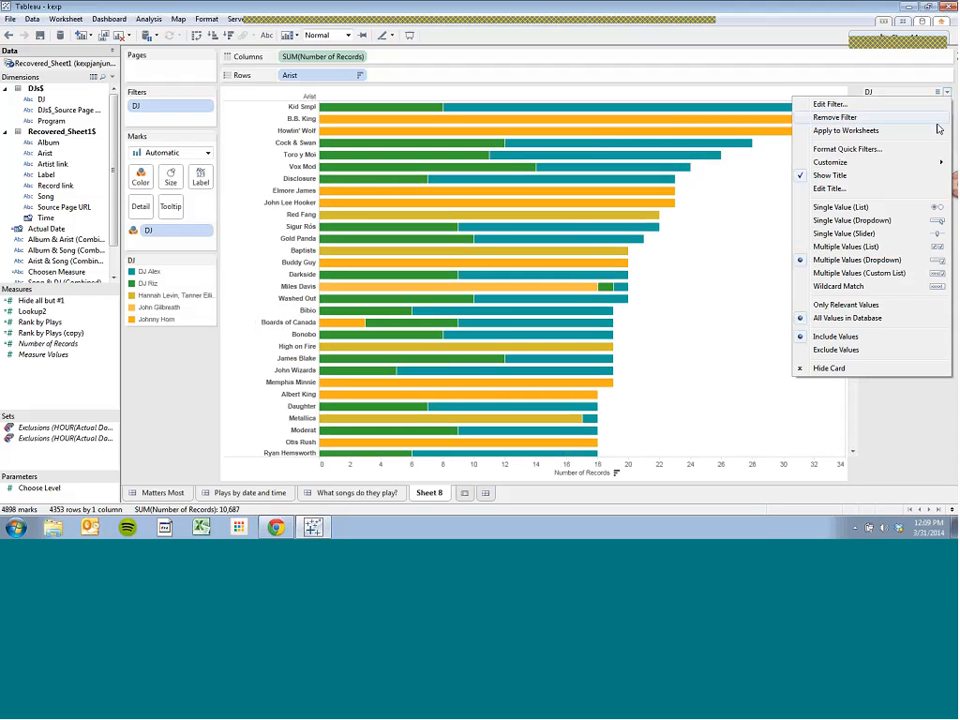
click(936, 234)
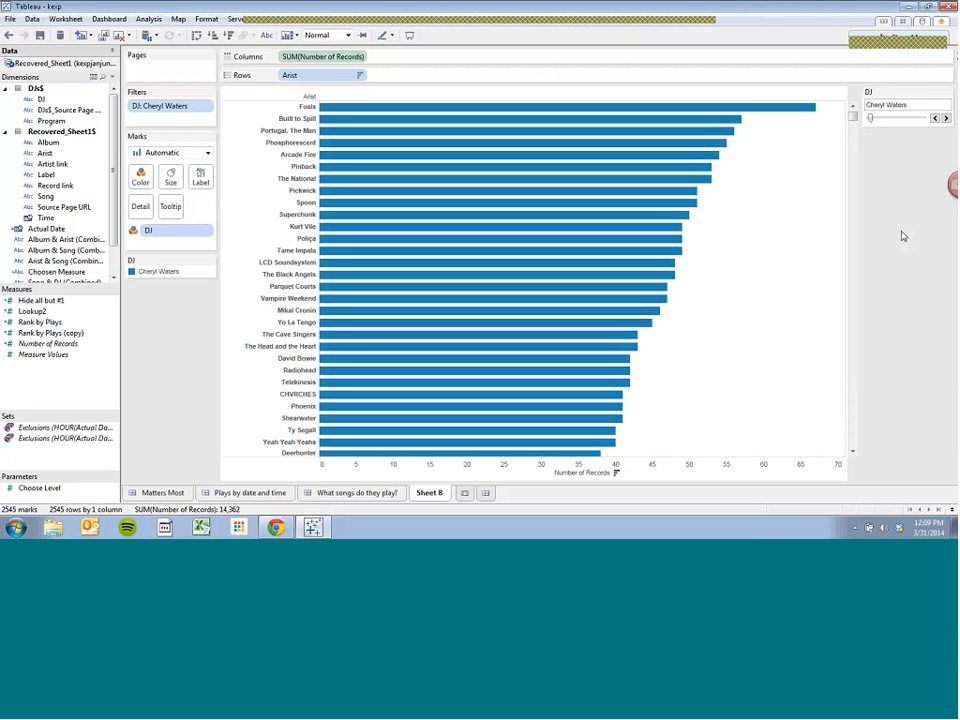
click(944, 119)
click(944, 119)
click(944, 119)
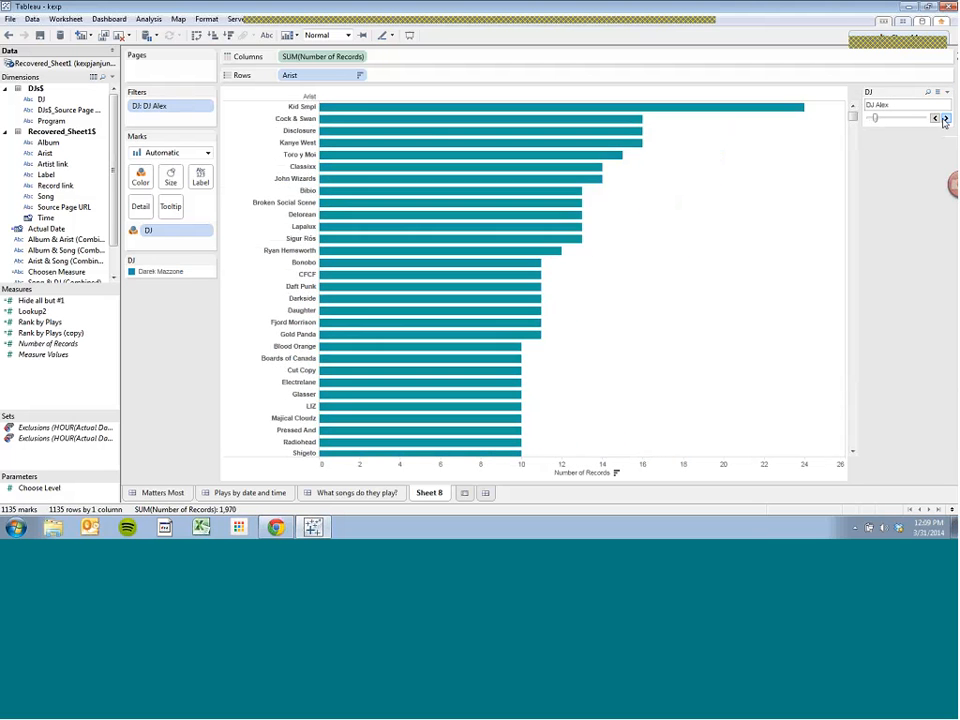
click(944, 120)
click(944, 120)
click(944, 120)
click(944, 119)
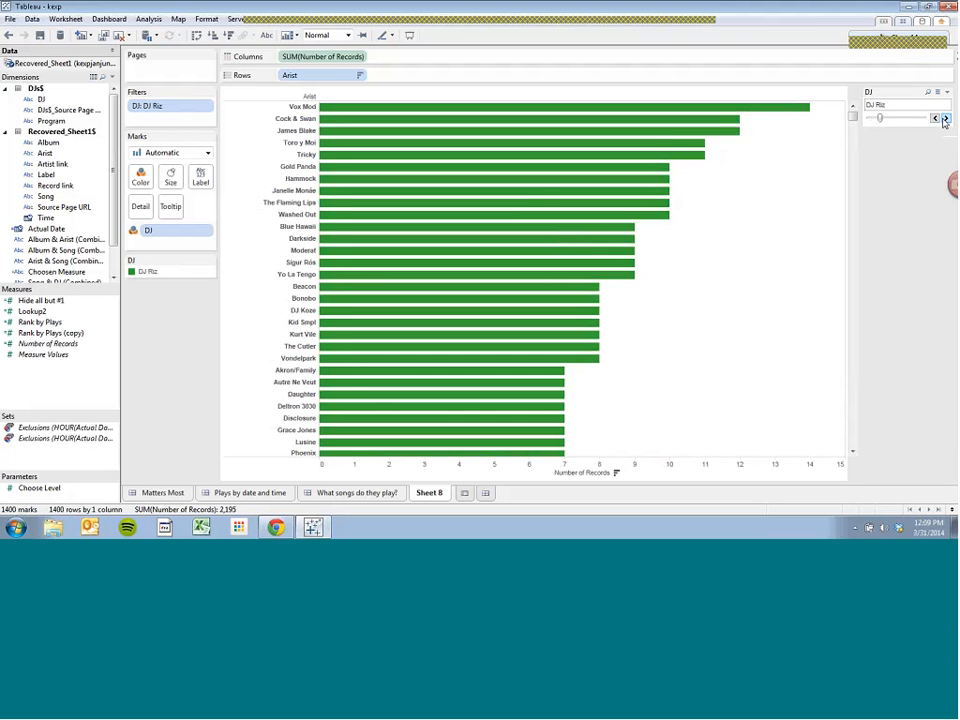
click(944, 119)
click(944, 119)
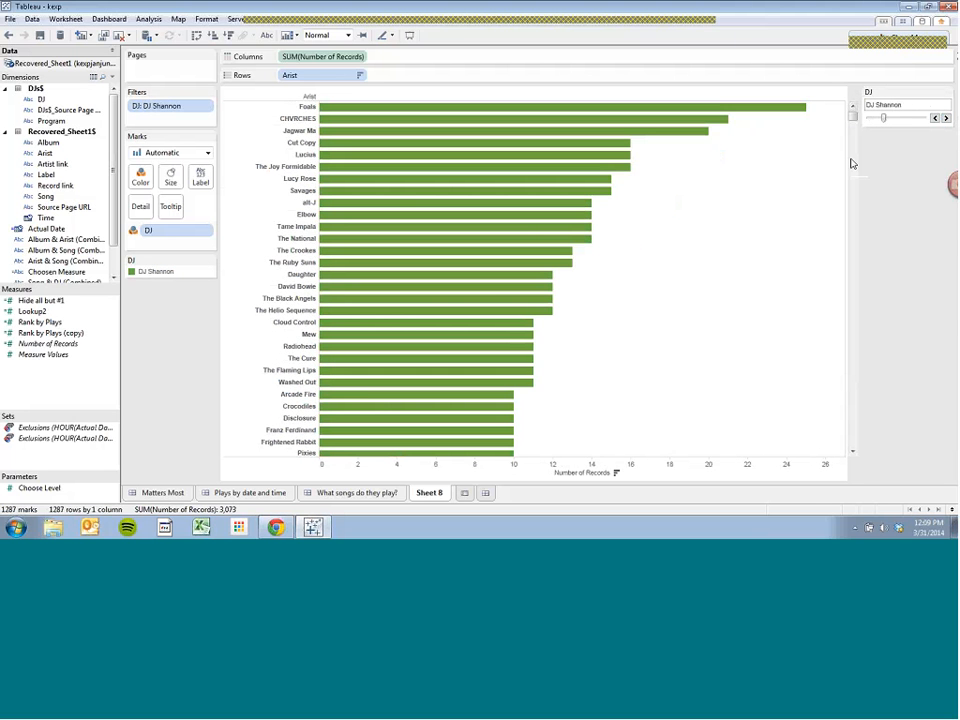
Change the DJ quick filter to Multiple Values (Custom List) and search it for "dj".
click(946, 92)
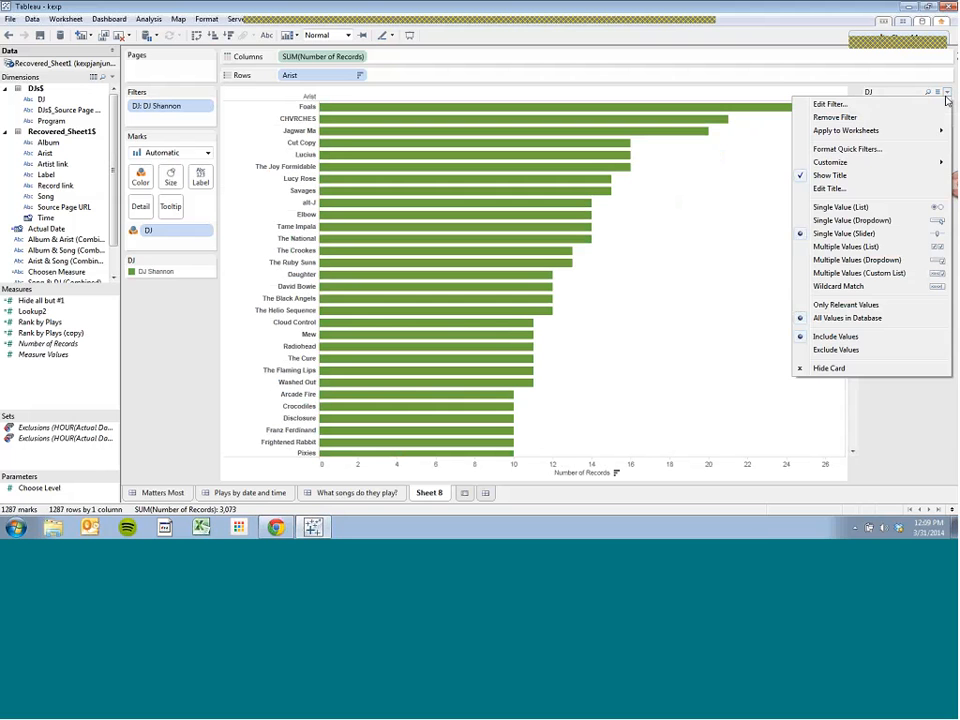
click(890, 273)
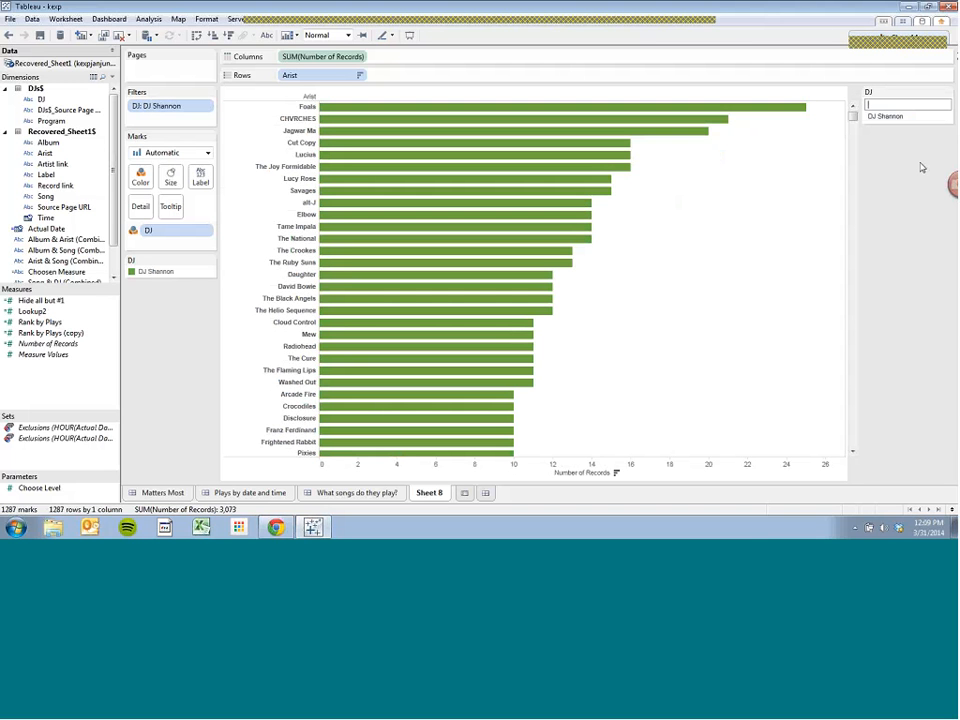
text(dj)
click(946, 105)
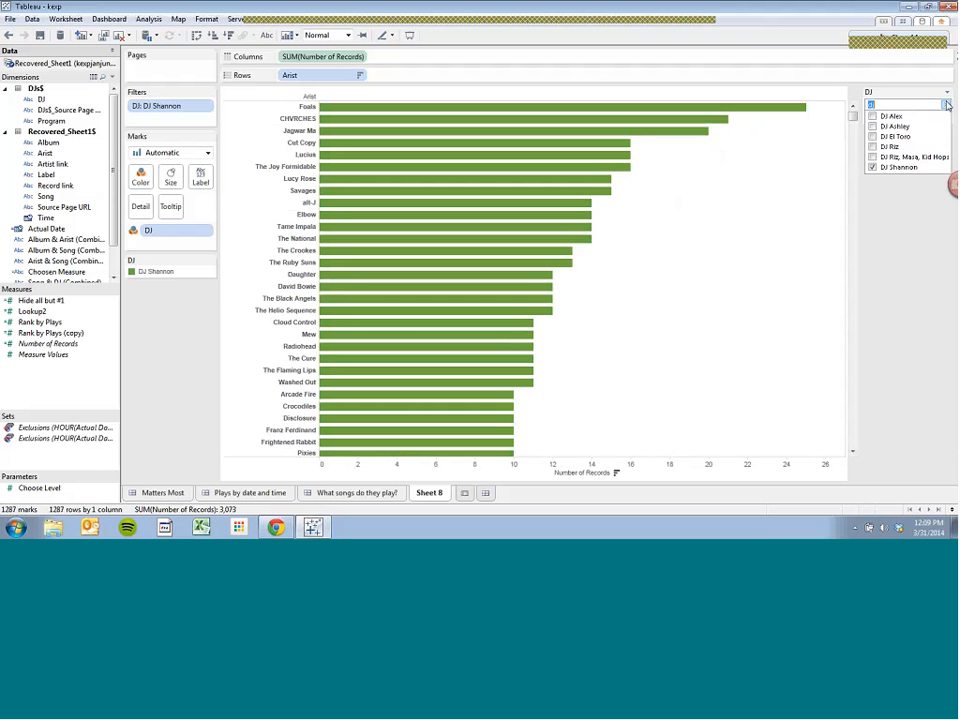
Add DJ El Toro and DJ Riz to the custom DJ list, and remove DJ El Toro from it again.
click(873, 136)
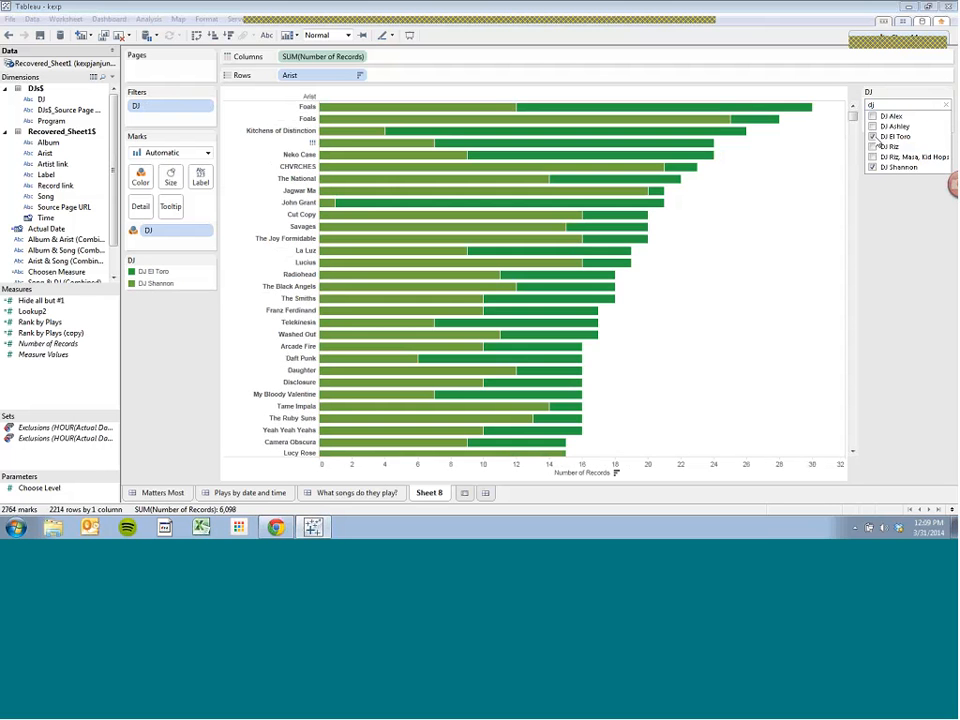
click(873, 146)
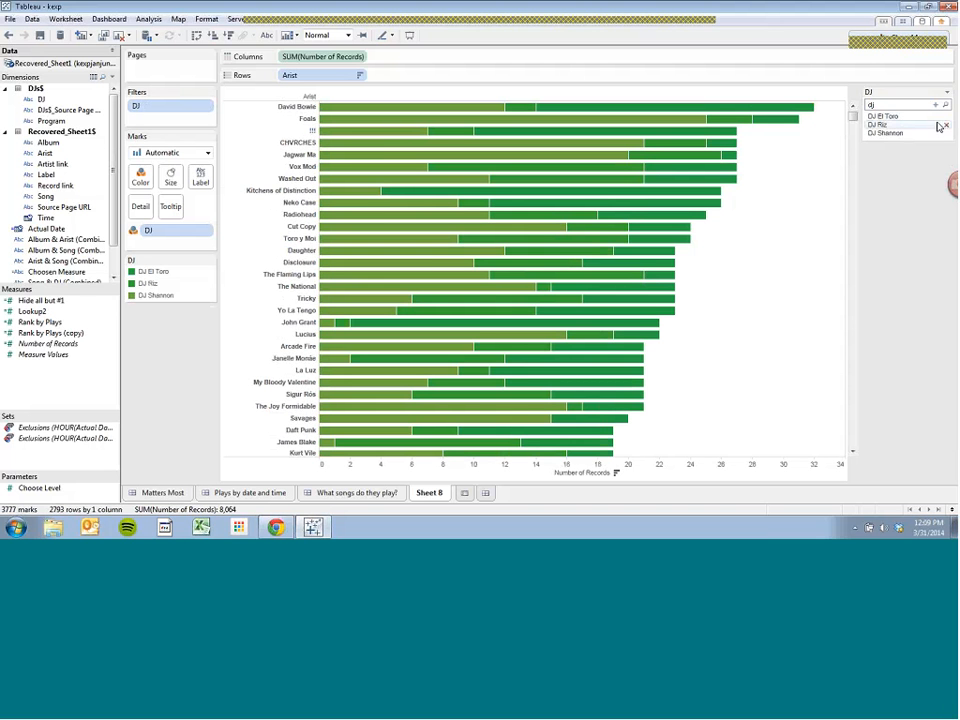
click(945, 118)
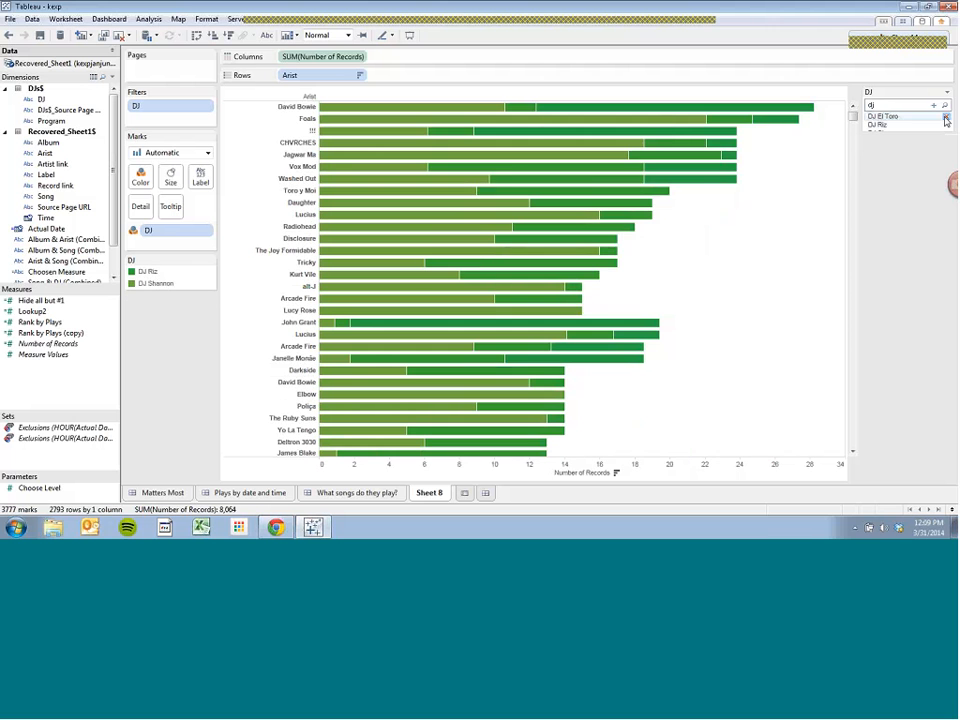
Change the DJ quick filter to Wildcard Match, trying the match text "john" and clearing it again.
click(946, 91)
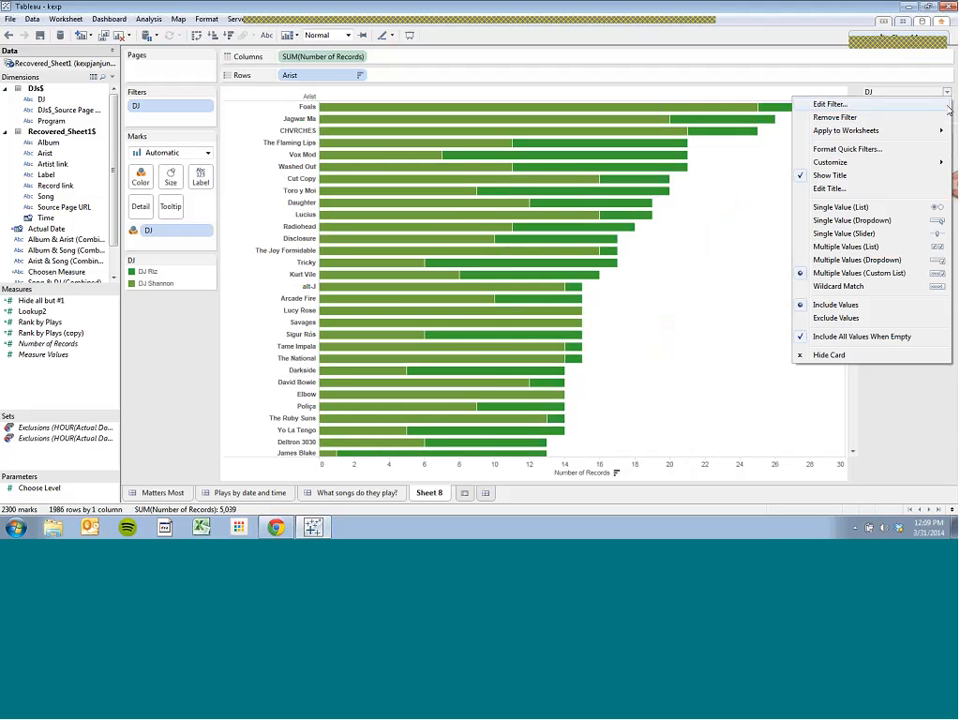
click(918, 286)
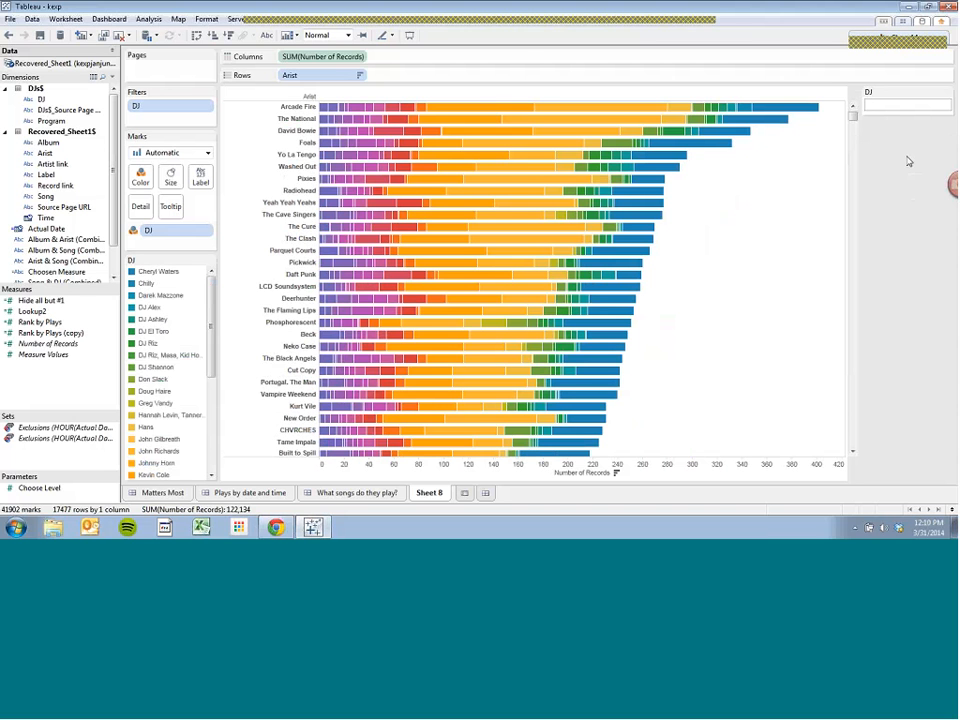
text(john)
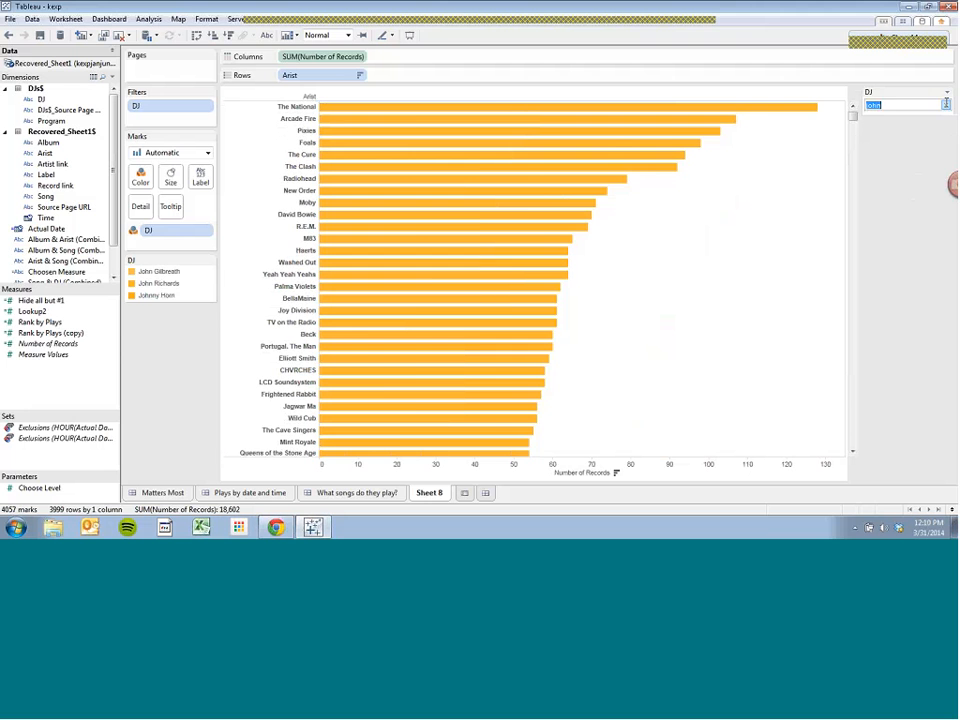
key(BackSpace)
key(BackSpace)
key(BackSpace)
key(BackSpace)
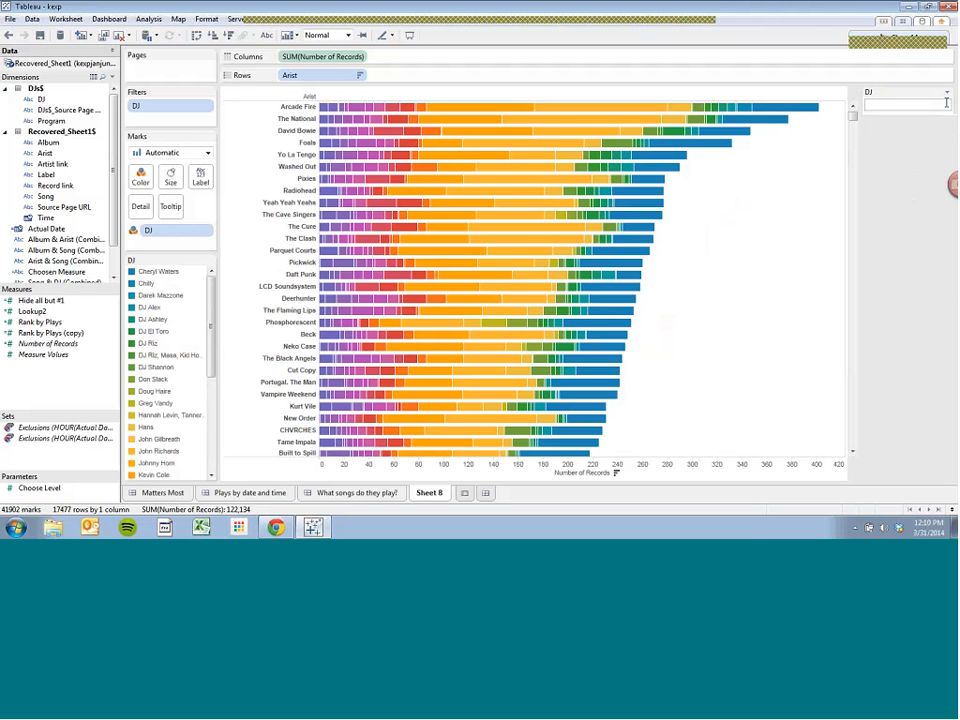
Open the DJ filter's settings, switch to selecting from a list, and look through the available DJ names.
click(207, 110)
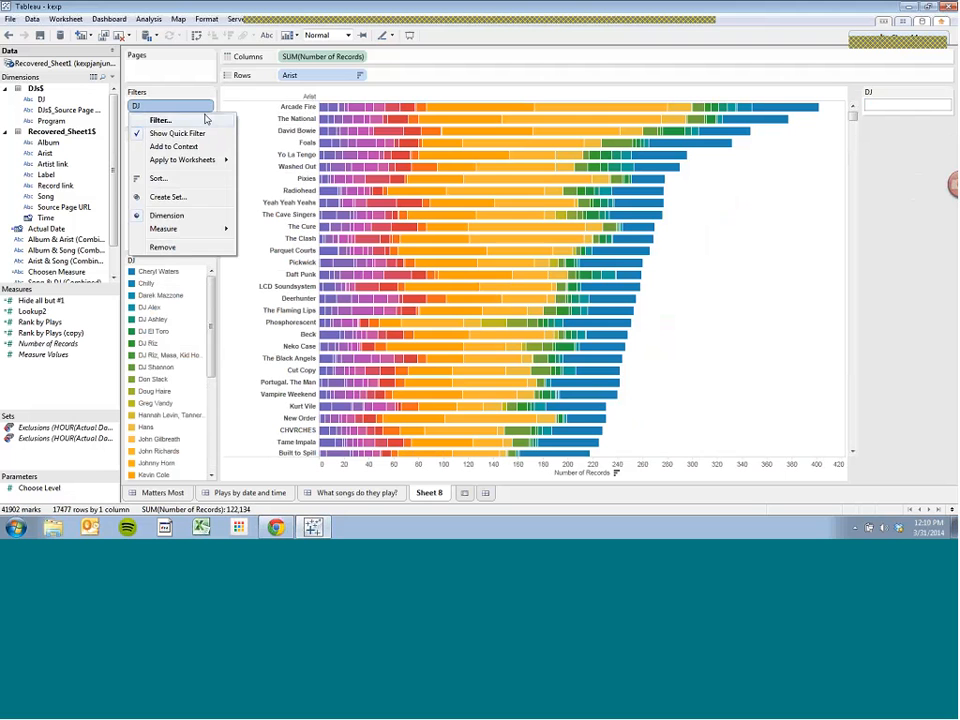
click(200, 123)
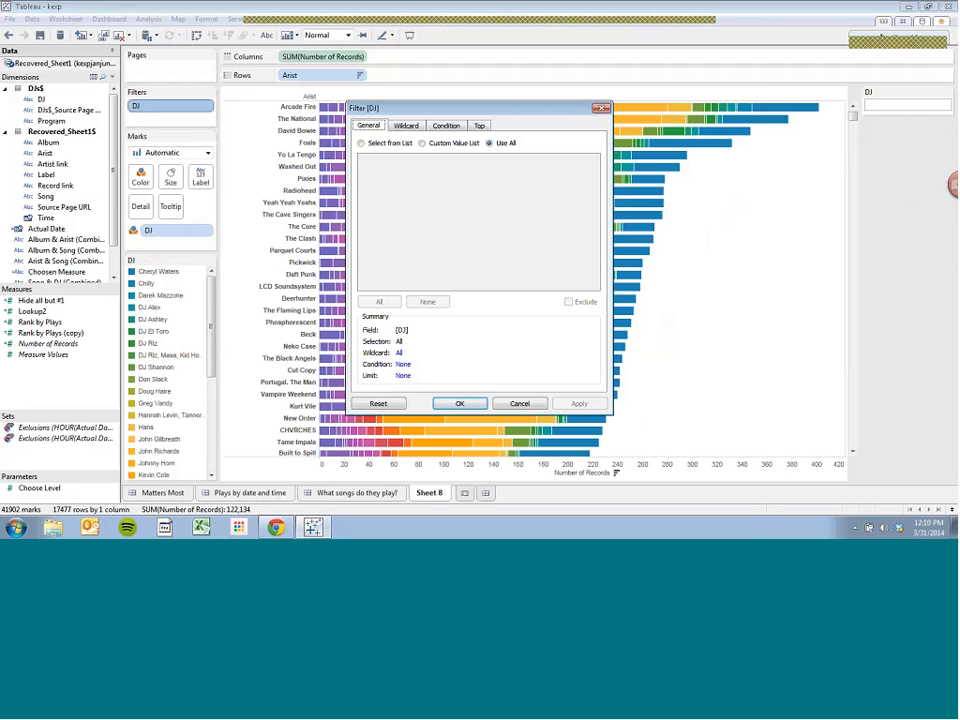
click(362, 143)
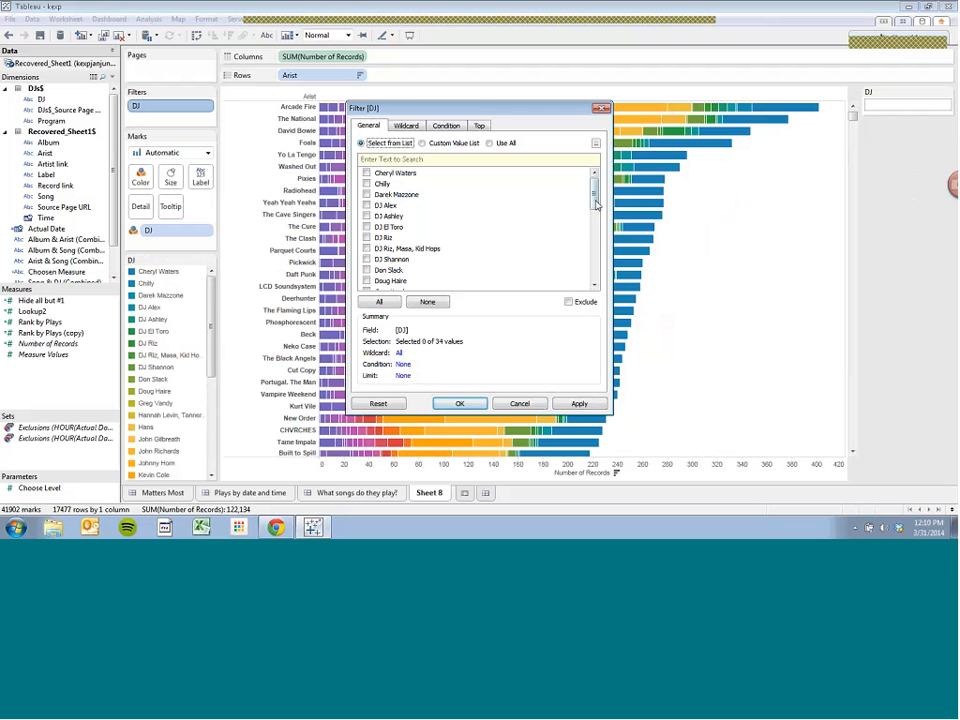
scroll(589, 232, down, 3)
drag(589, 232, 595, 175)
scroll(584, 240, down, 3)
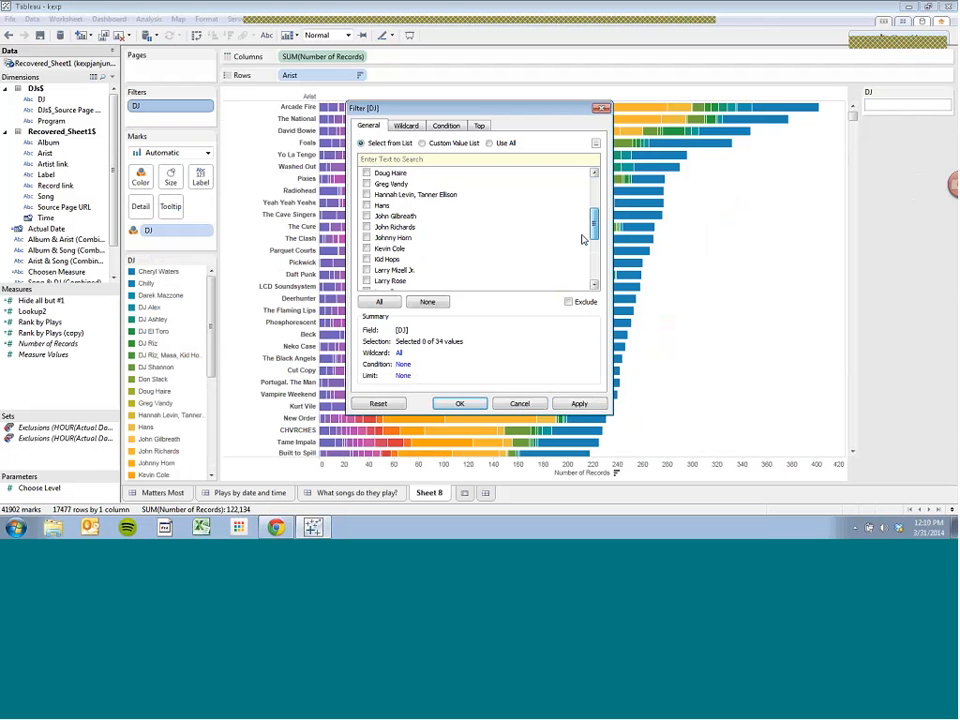
scroll(586, 238, down, 1)
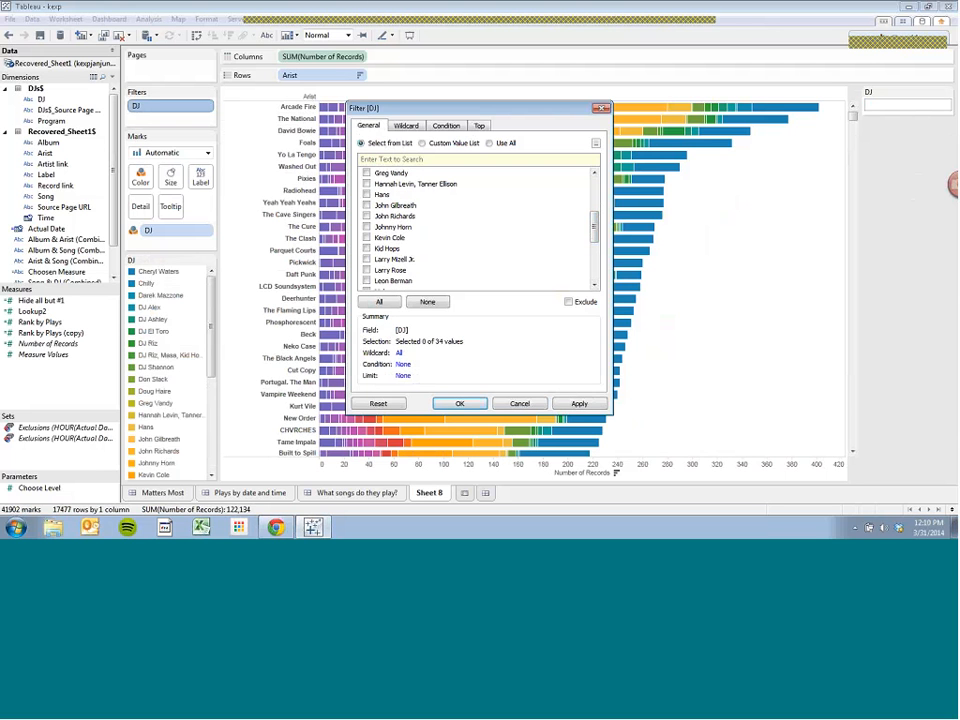
Try a DJ filter condition by field where the Sum of Number of Records = 50, and undo it.
click(405, 125)
click(444, 127)
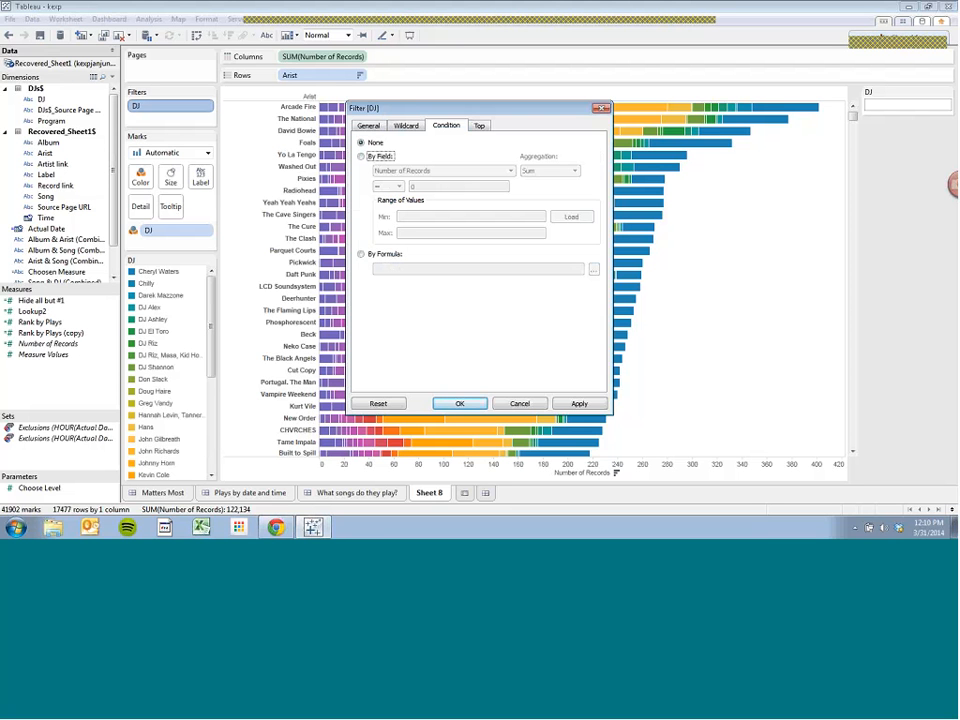
click(362, 156)
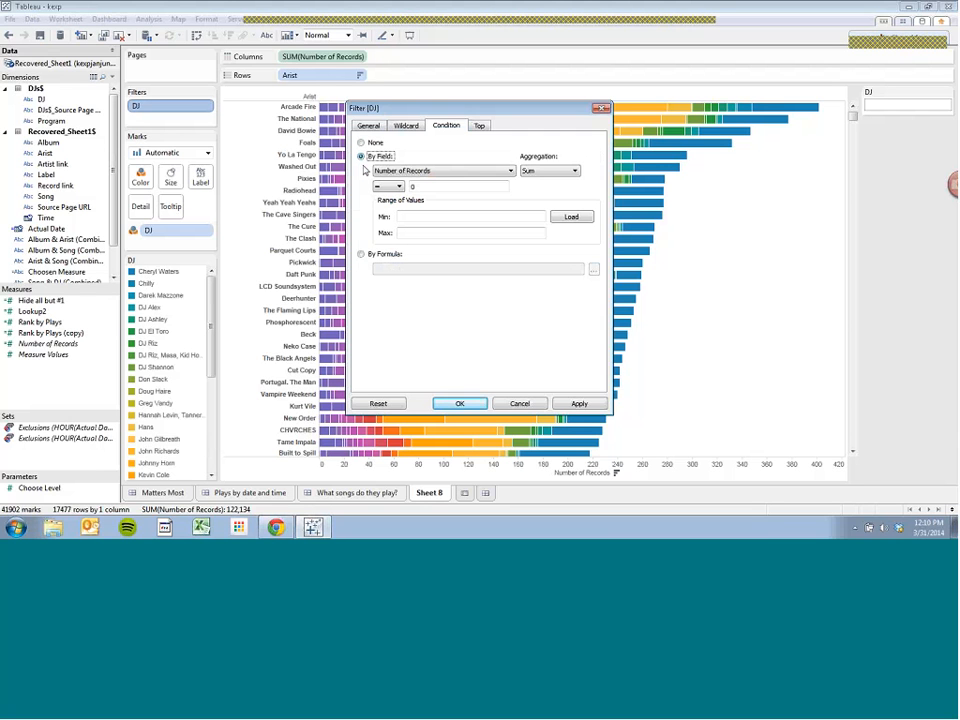
double_click(435, 187)
click(574, 403)
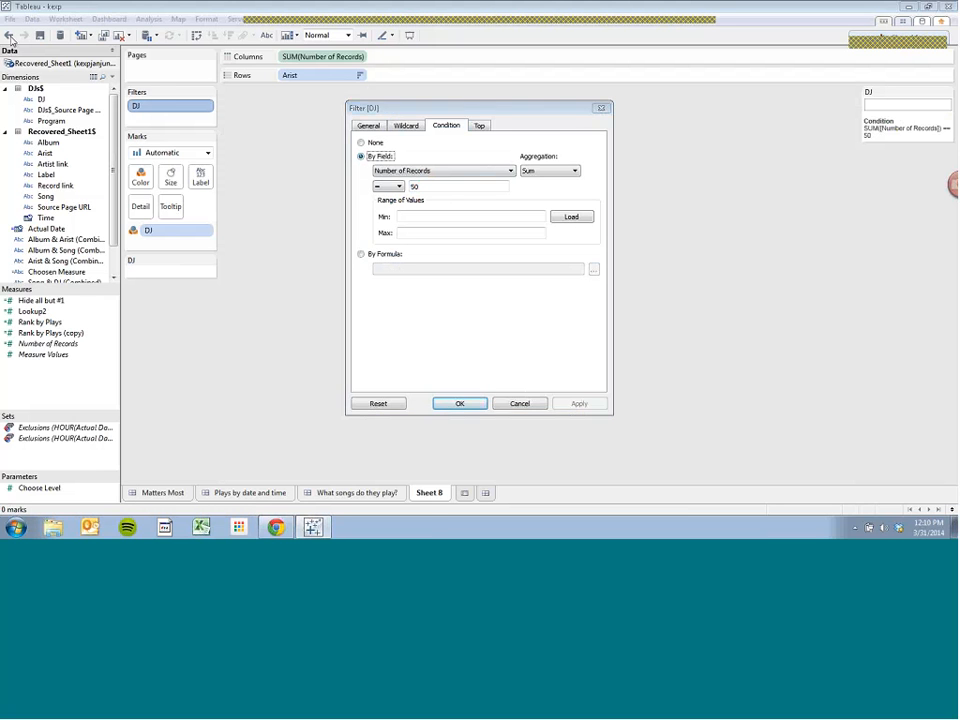
click(460, 403)
click(9, 35)
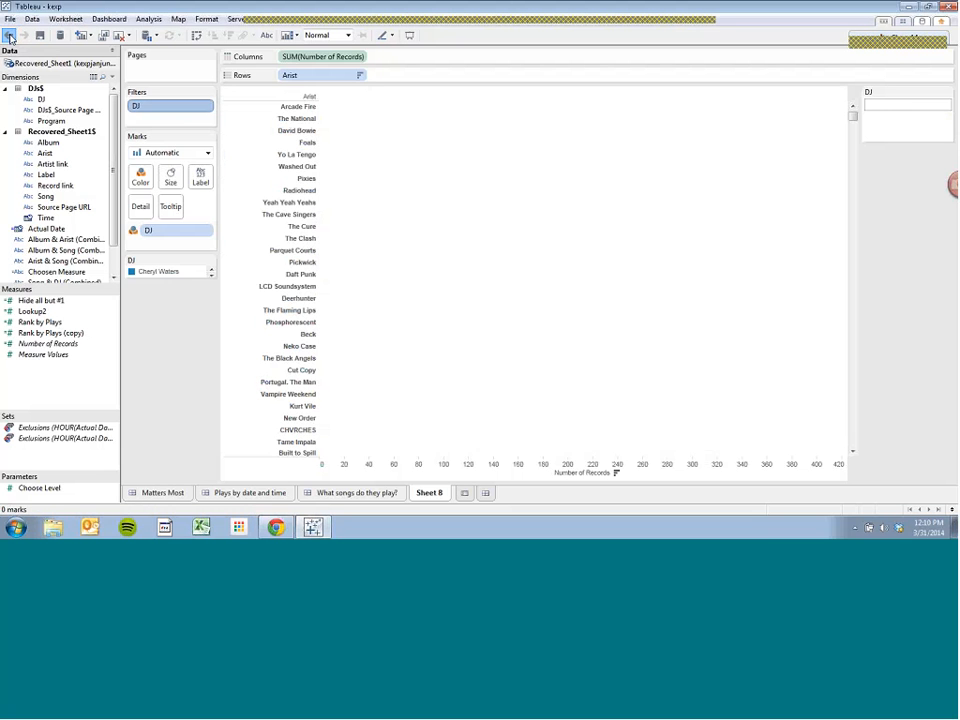
right_click(189, 107)
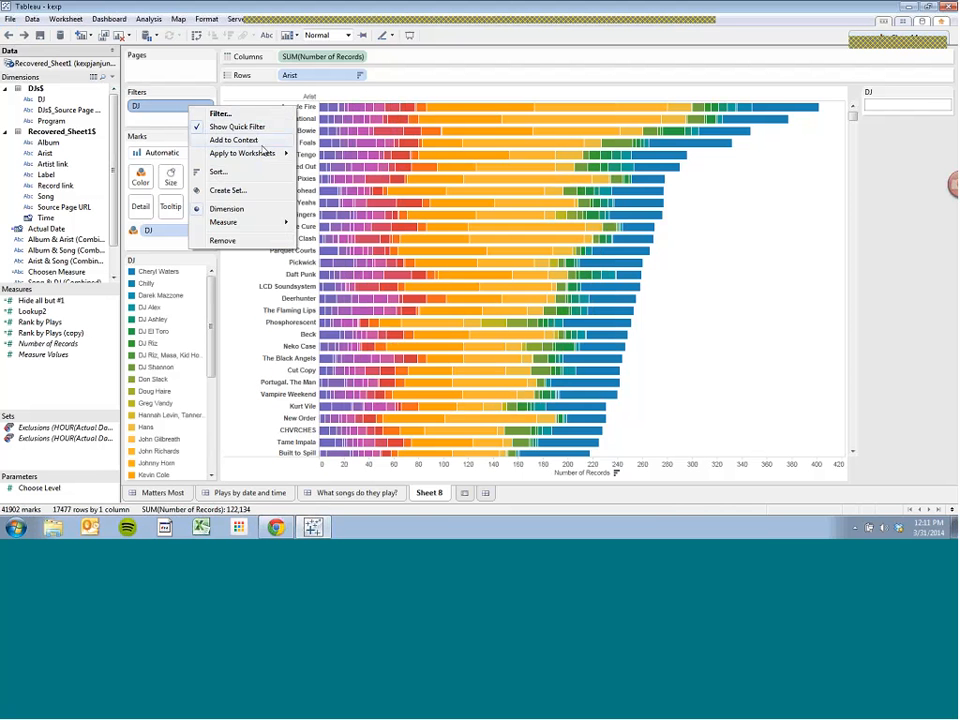
click(167, 6)
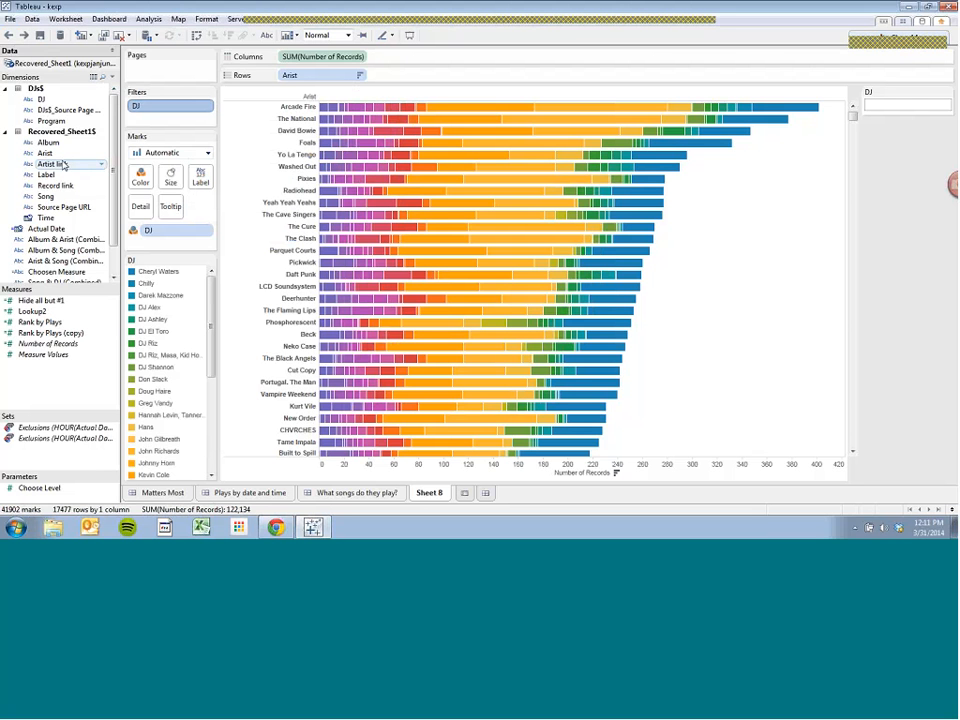
Add Arist as a filter with a condition by field where the Sum of Number of Records = 100, and apply it.
drag(60, 158, 174, 121)
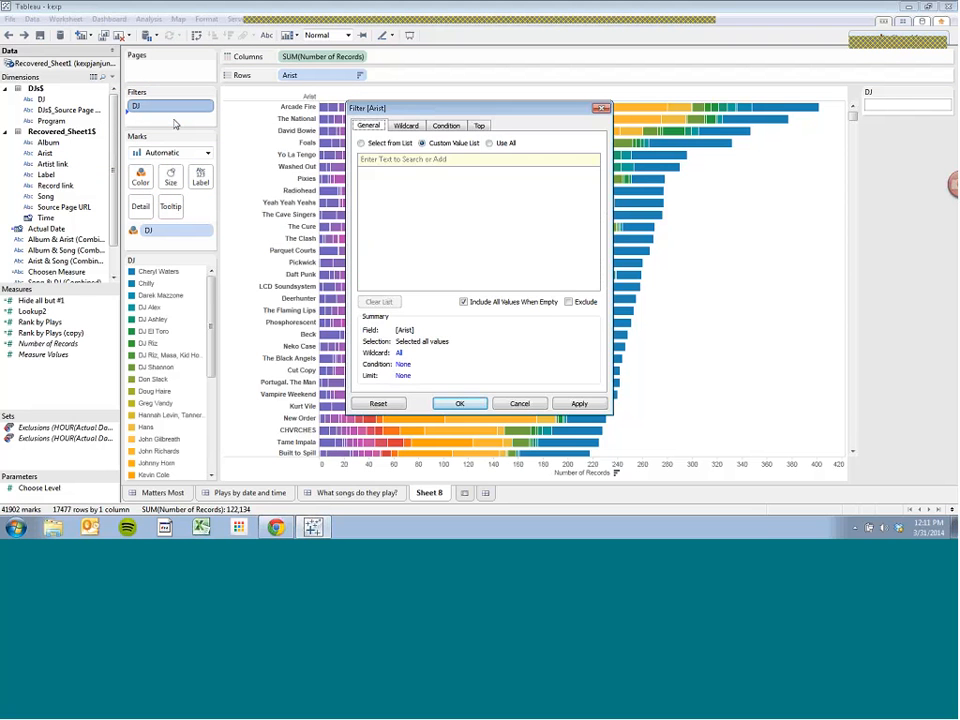
click(447, 126)
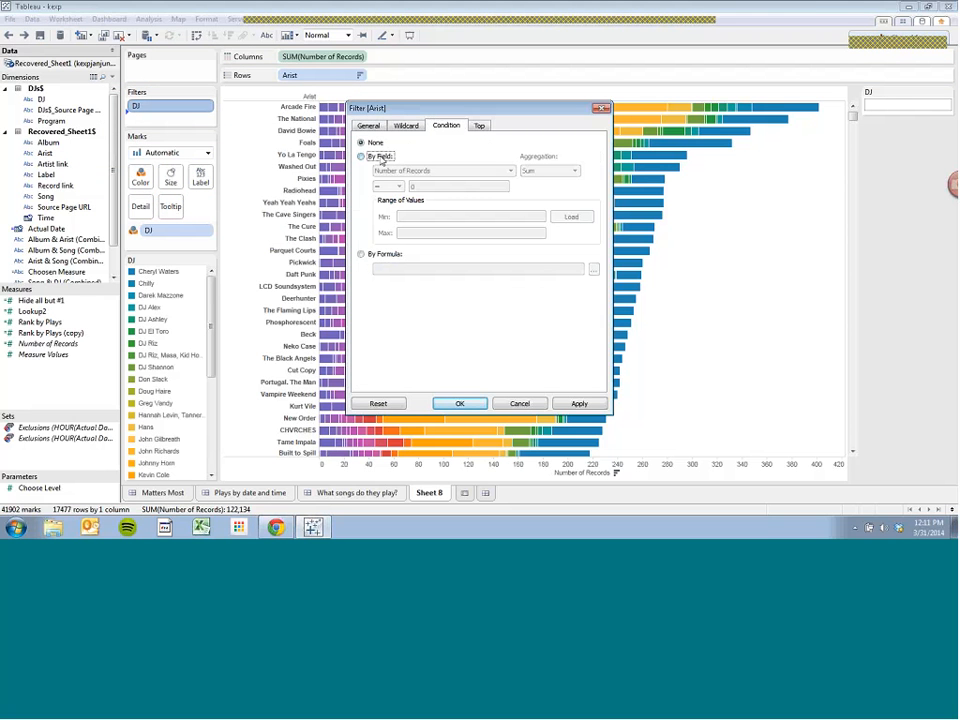
click(390, 157)
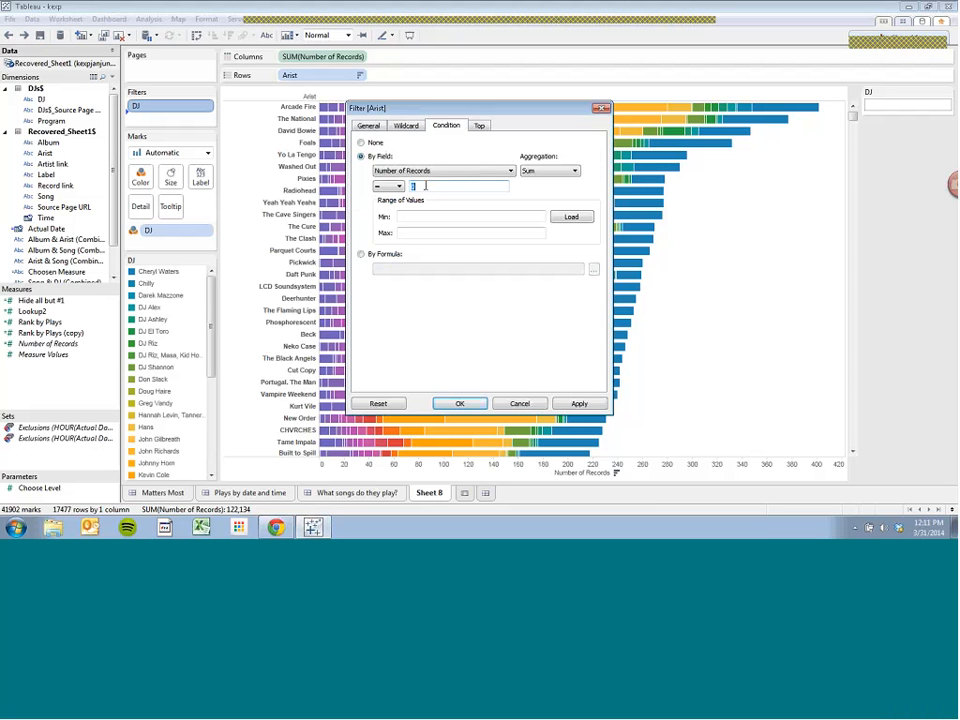
text(100)
click(580, 404)
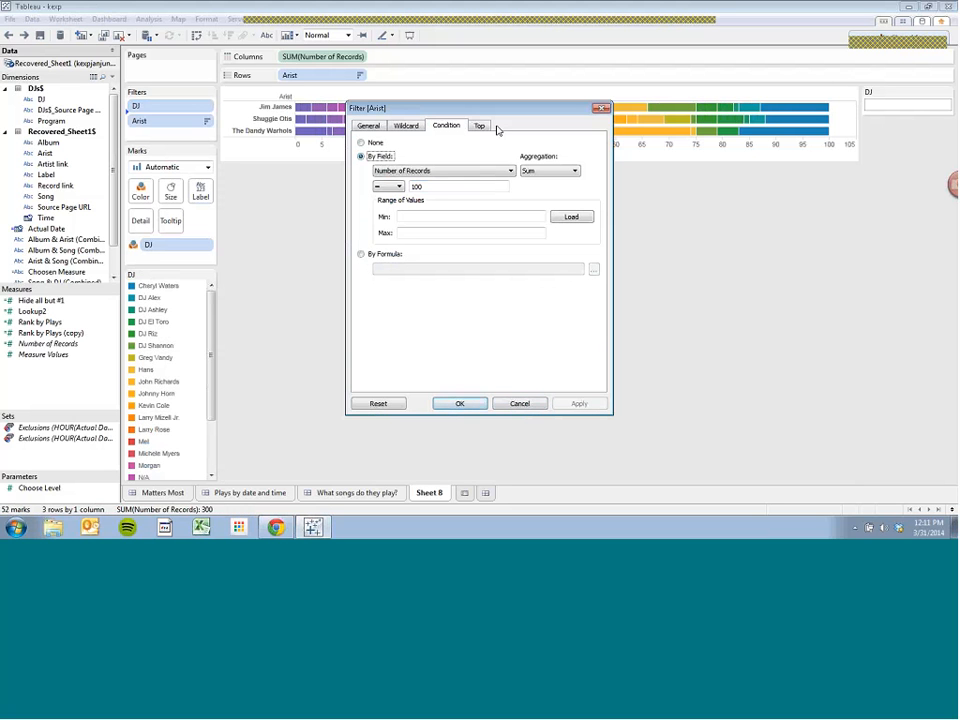
drag(499, 119, 512, 177)
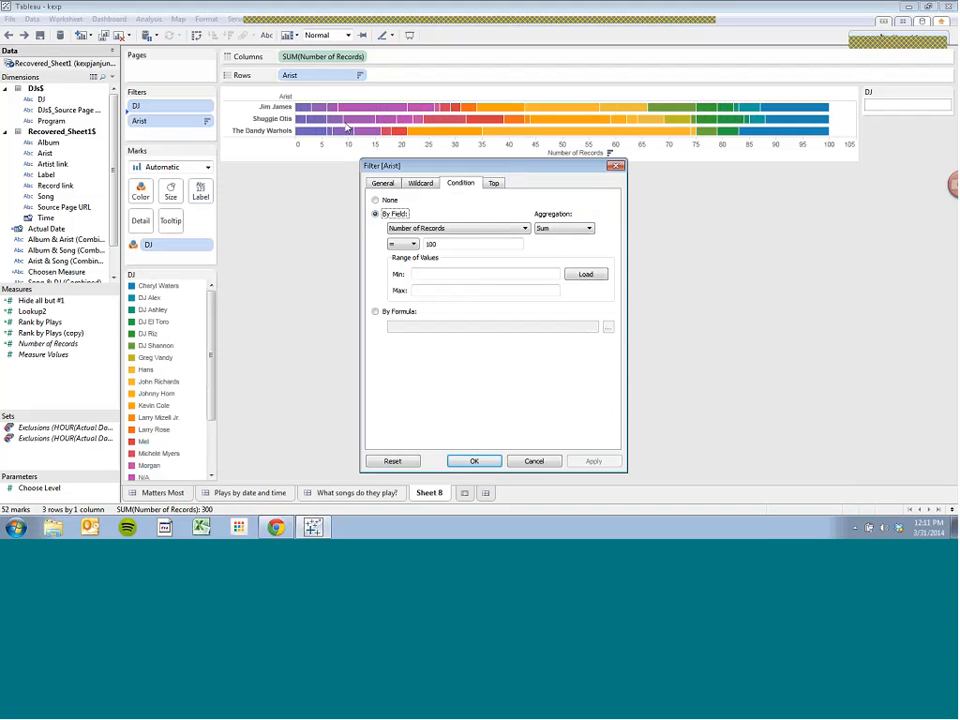
Change the Arist condition's comparison operator to greater than (>) and apply it.
click(405, 244)
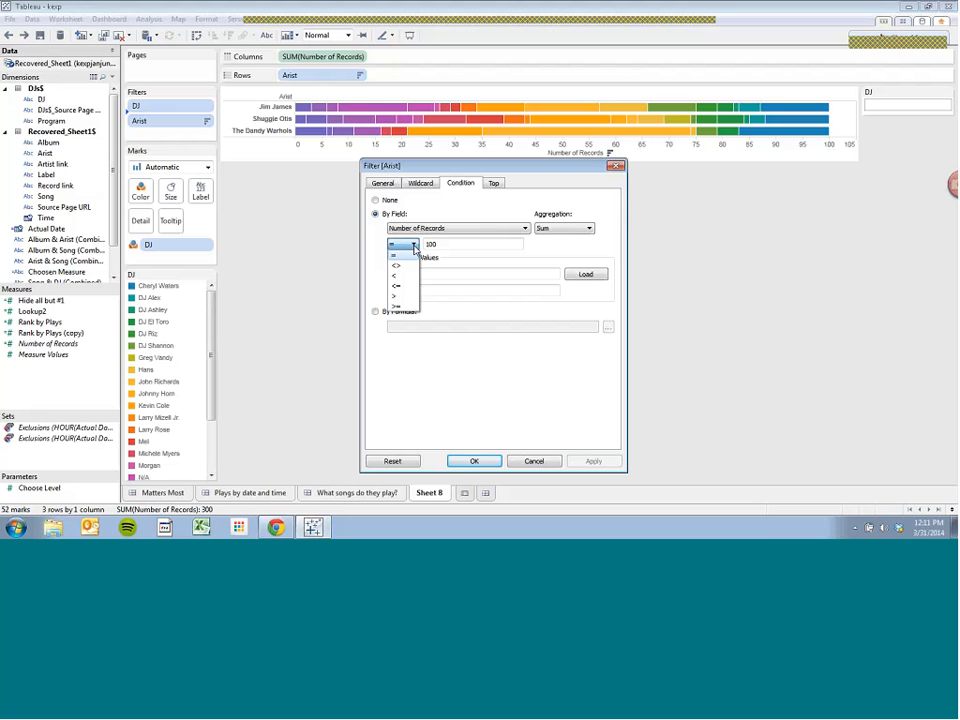
click(409, 301)
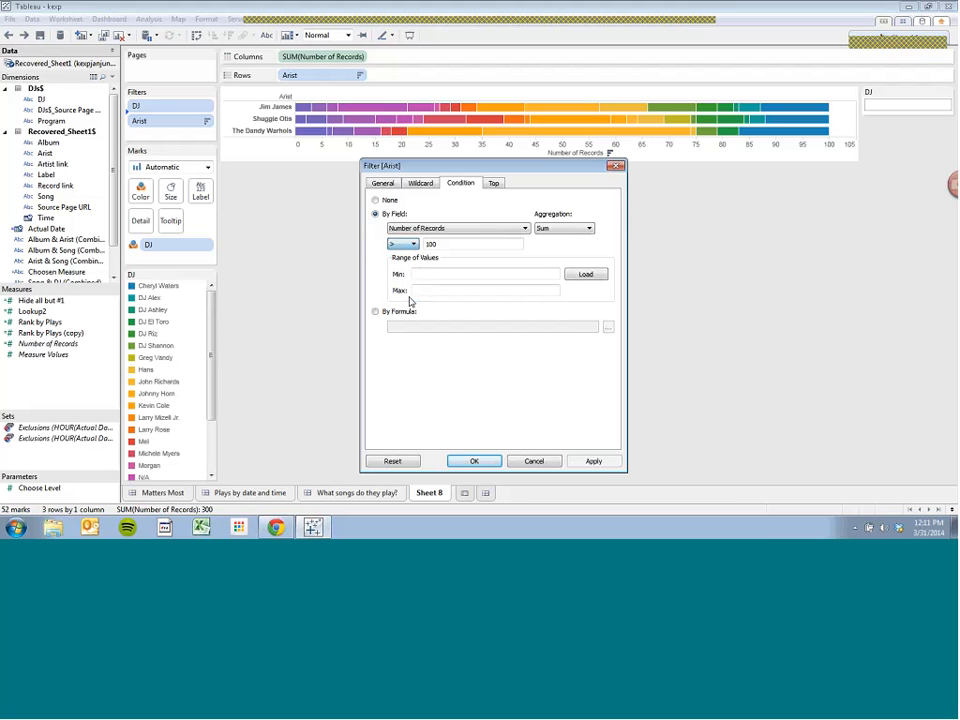
click(582, 463)
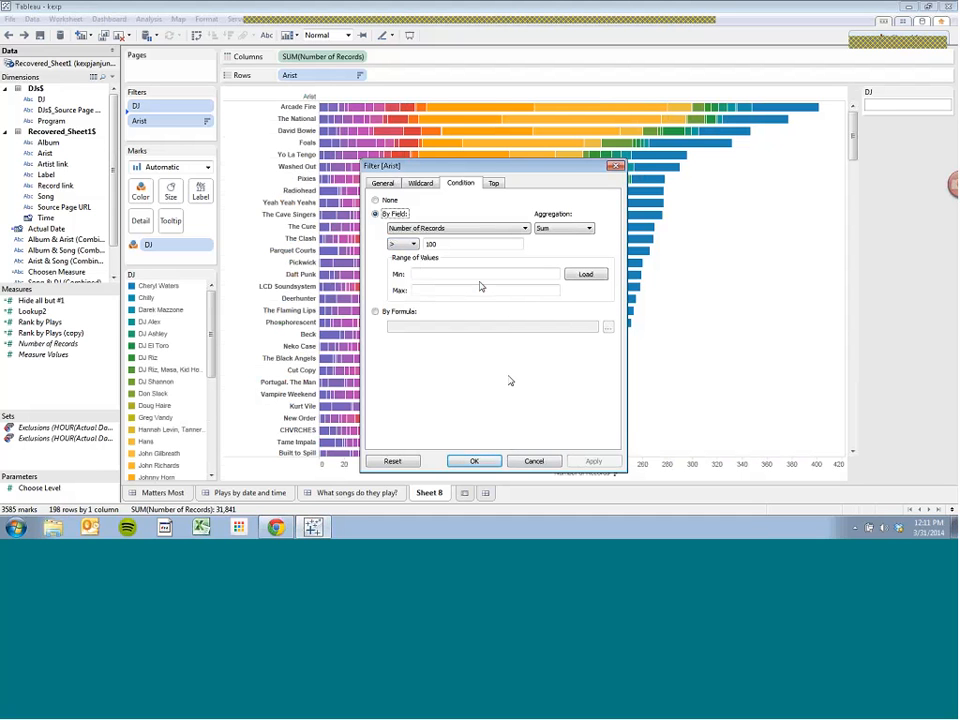
Set the Arist condition's threshold to 200 records, accept the filter, and look through the remaining artists in the chart.
double_click(472, 243)
text(1)
text(00)
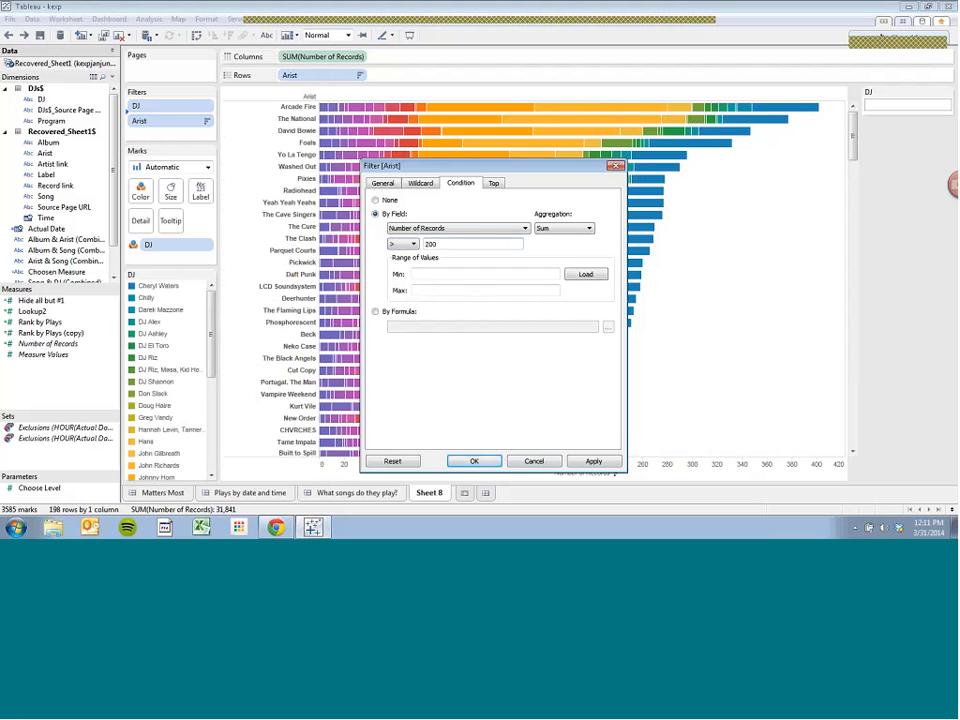
click(593, 461)
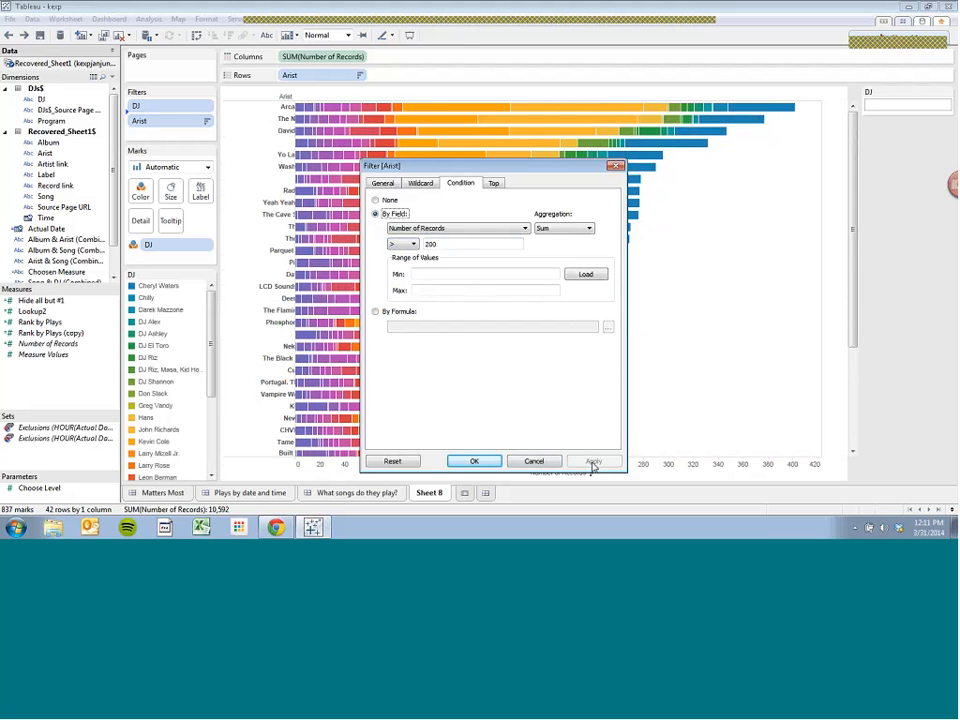
click(491, 461)
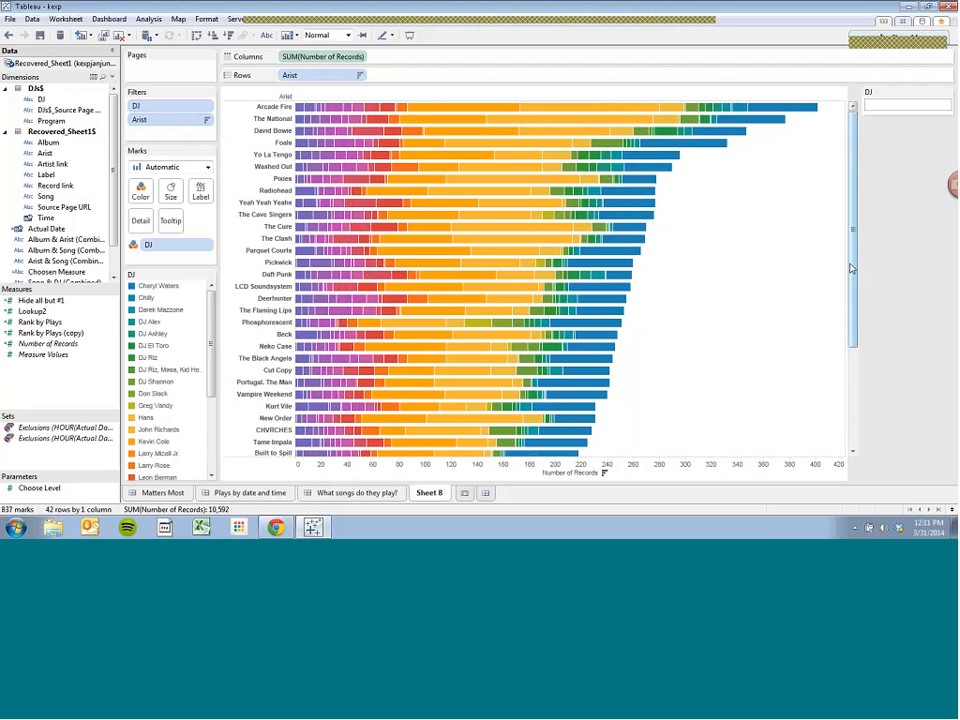
drag(853, 270, 866, 390)
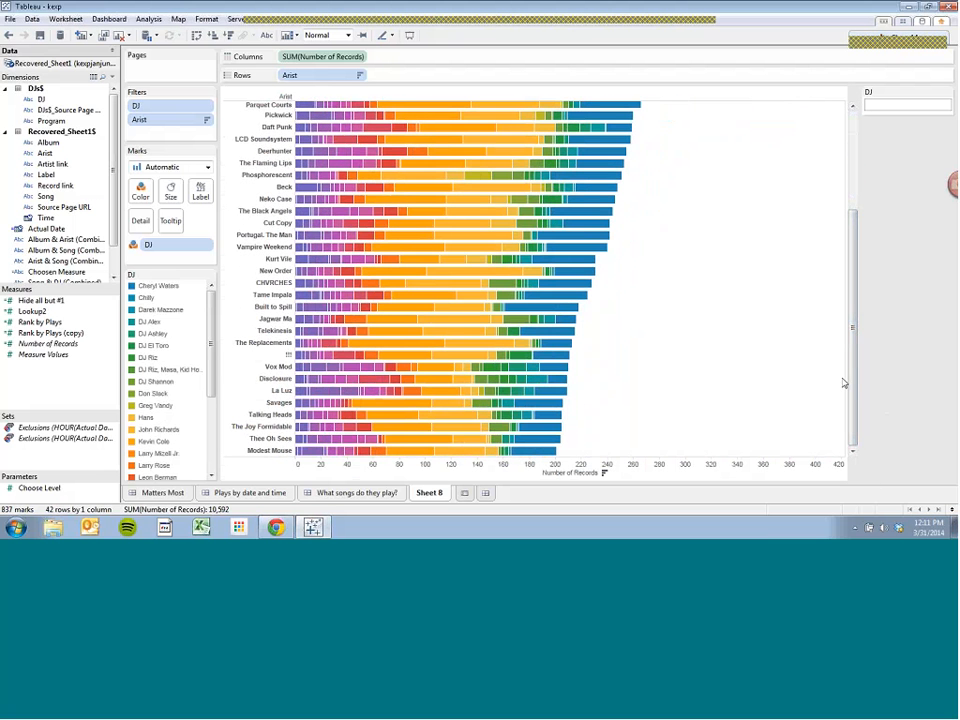
scroll(850, 380, up, 5)
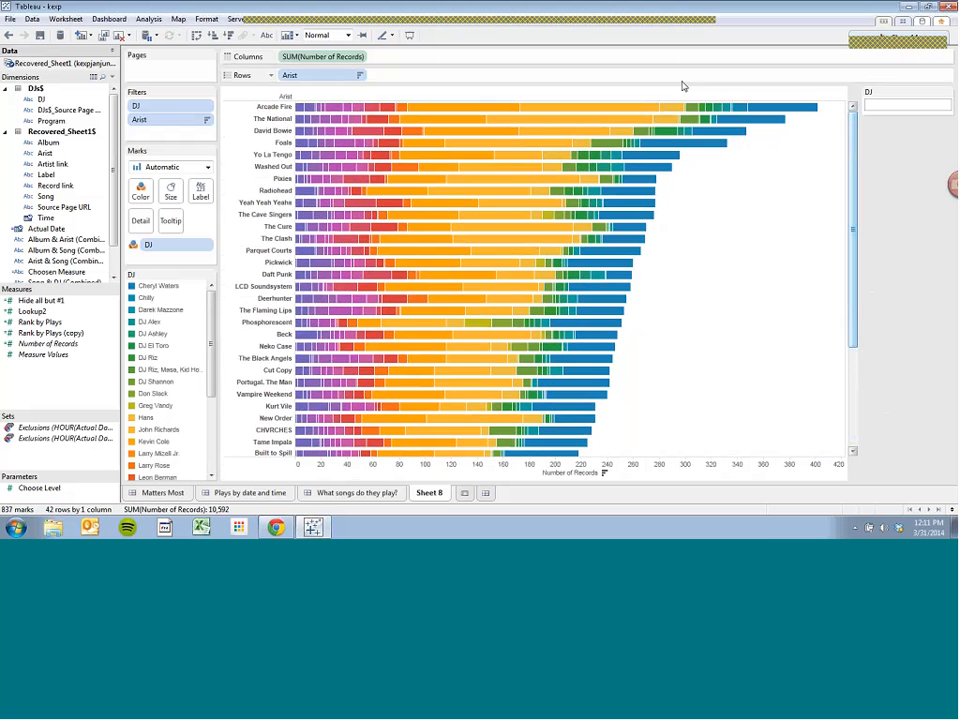
mouse_move(578, 205)
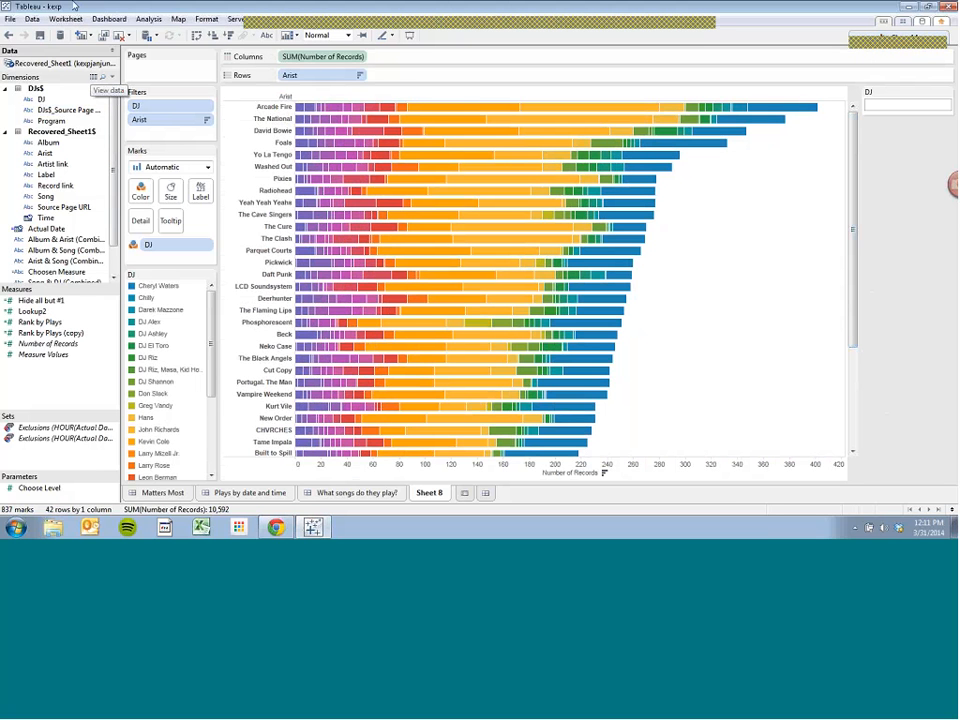
Limit the Arist filter to the Top 10 by Sum of Number of Records and apply it.
click(206, 119)
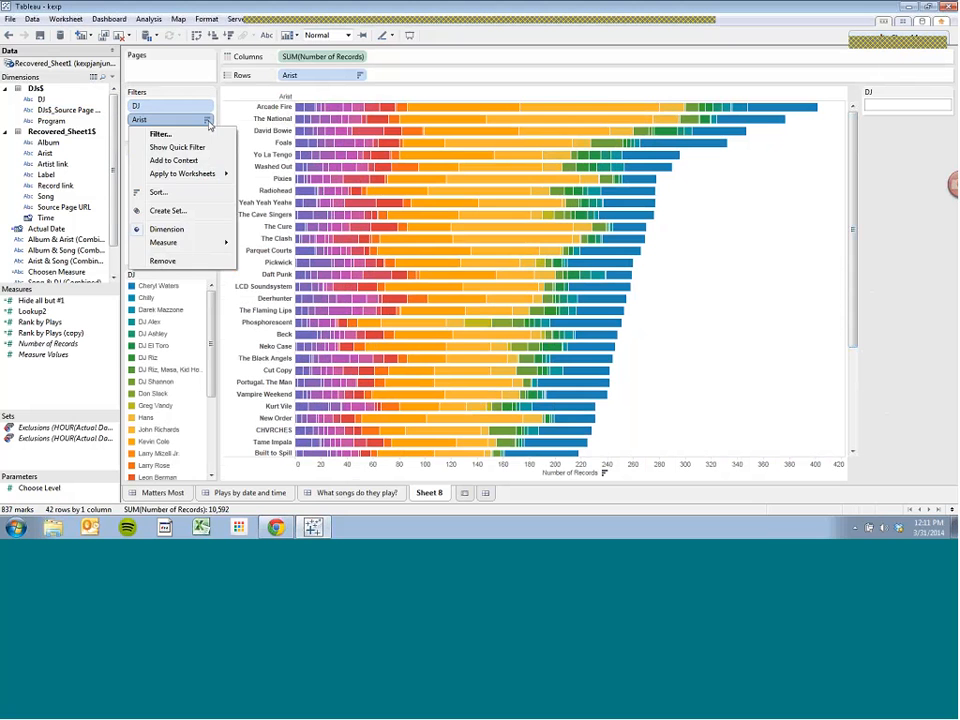
click(205, 136)
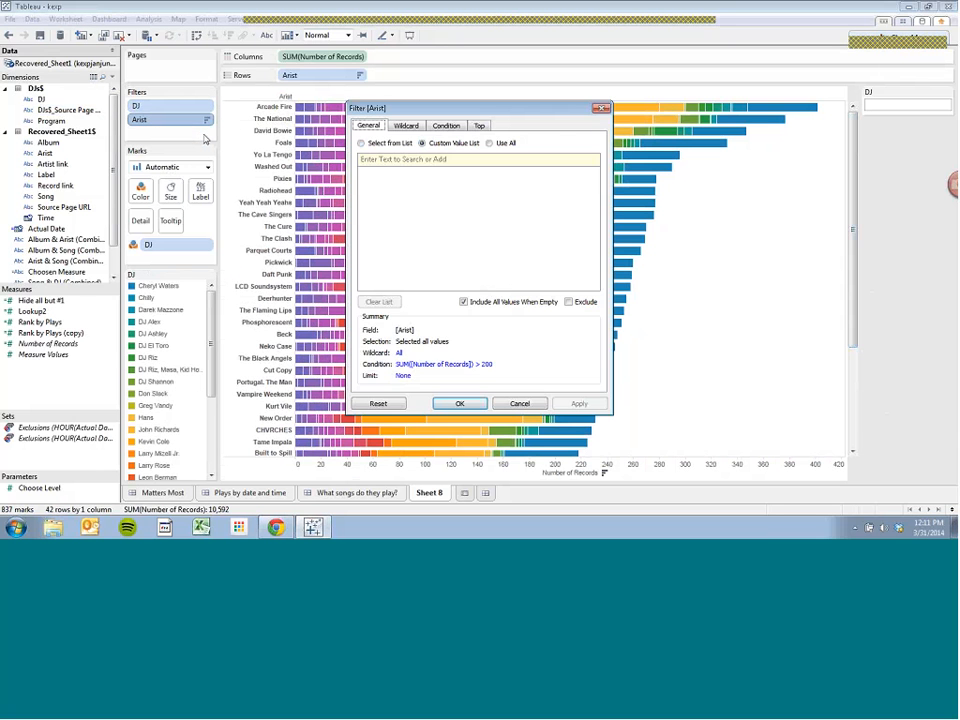
click(479, 126)
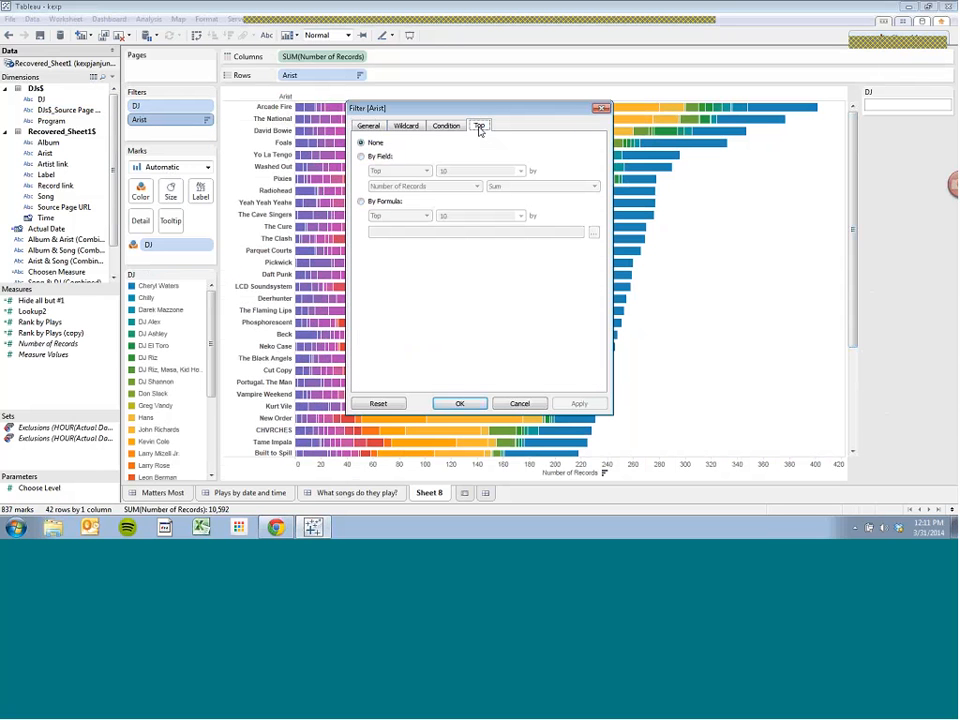
click(369, 157)
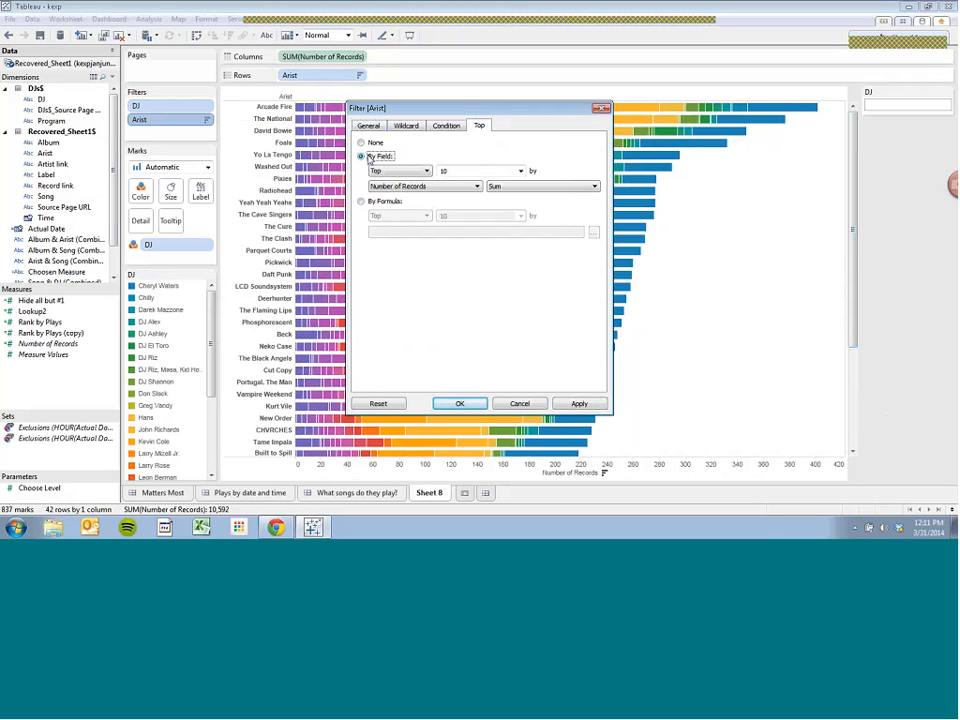
click(426, 170)
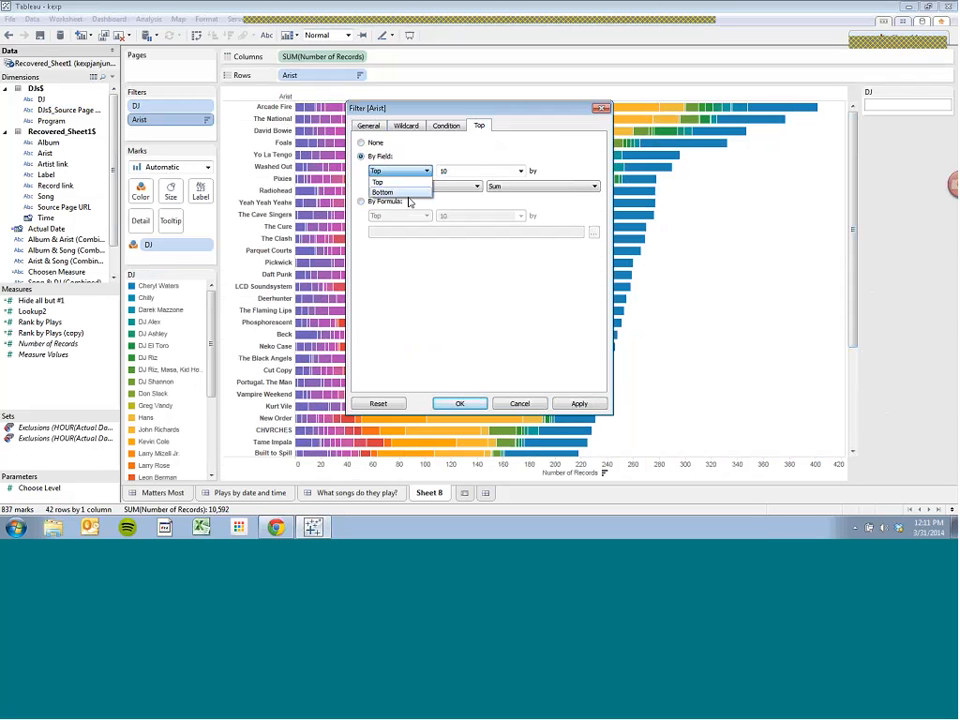
click(409, 202)
click(420, 172)
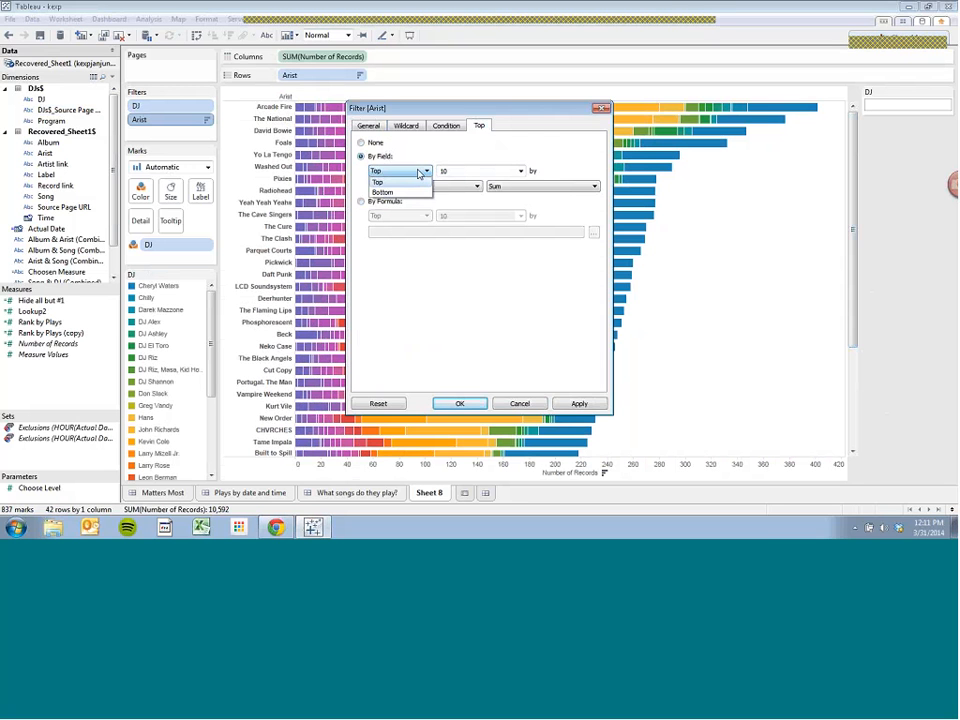
click(420, 172)
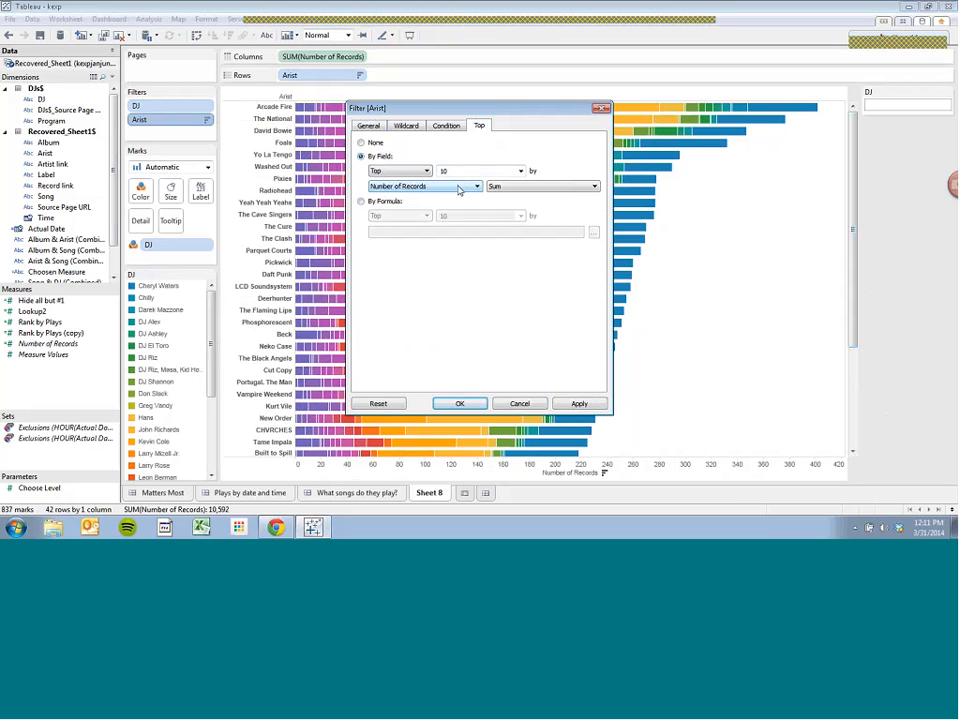
click(459, 187)
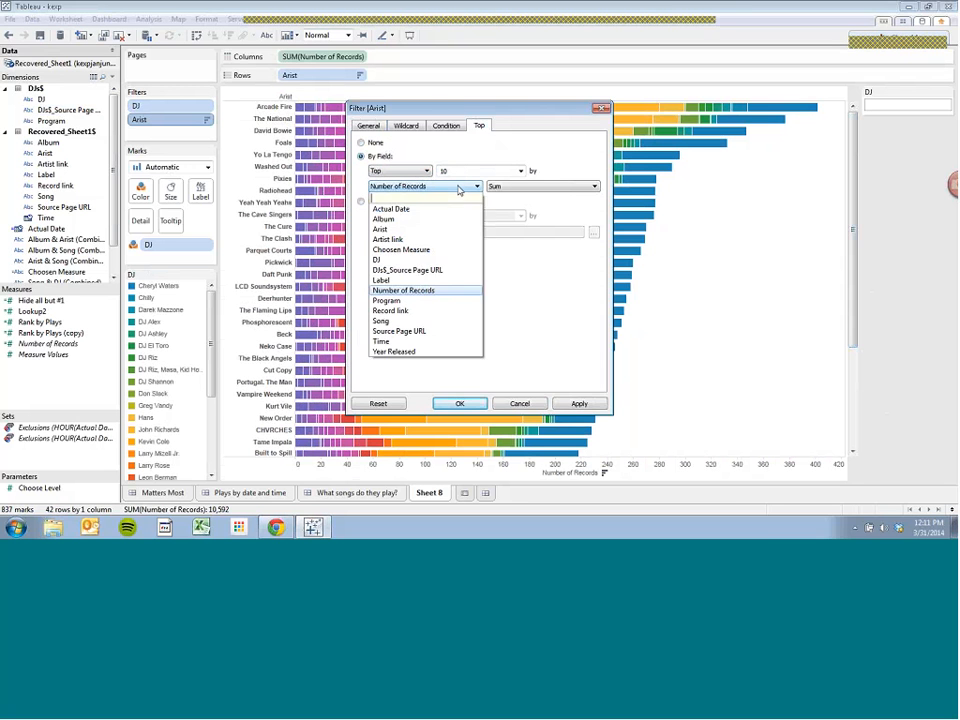
click(541, 172)
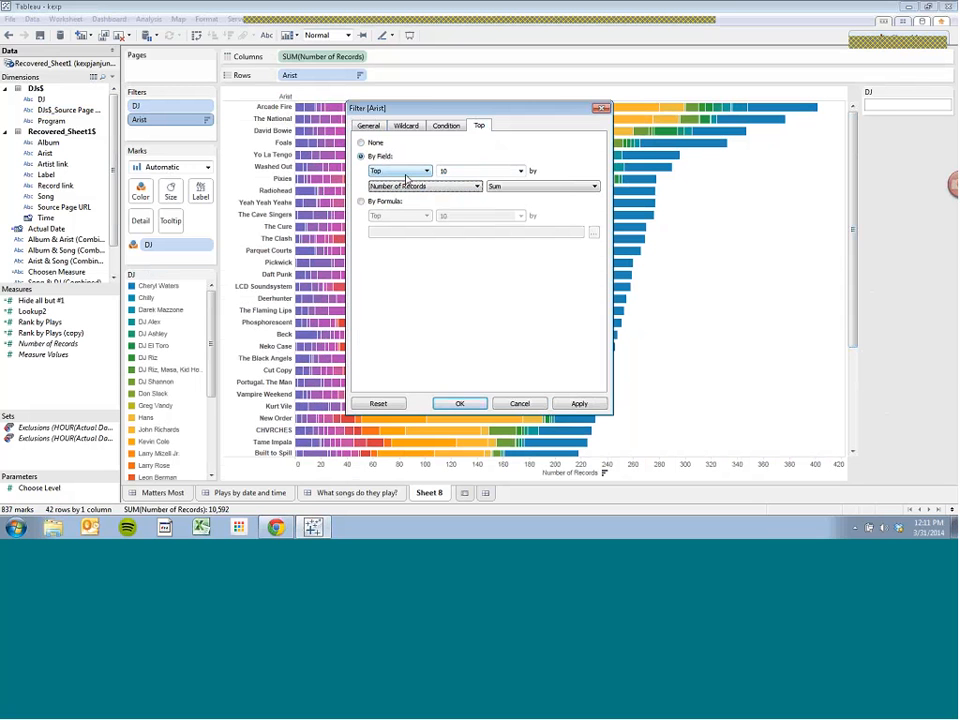
click(577, 403)
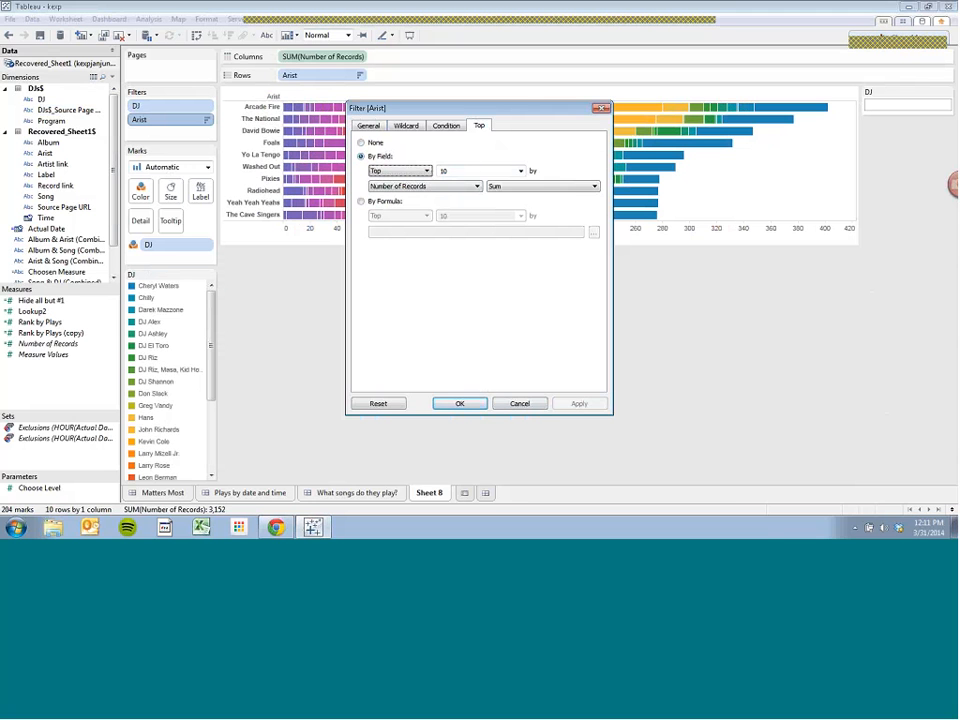
Accept the Arist Top 10 filter and change the DJ quick filter's type to Single Value (Dropdown).
click(452, 404)
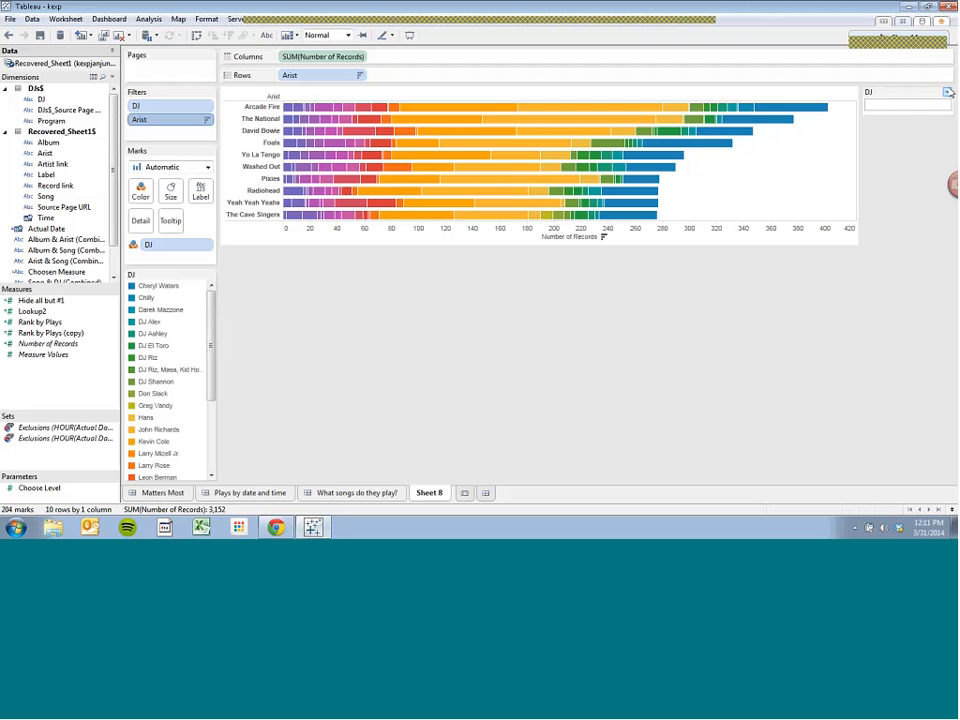
click(947, 92)
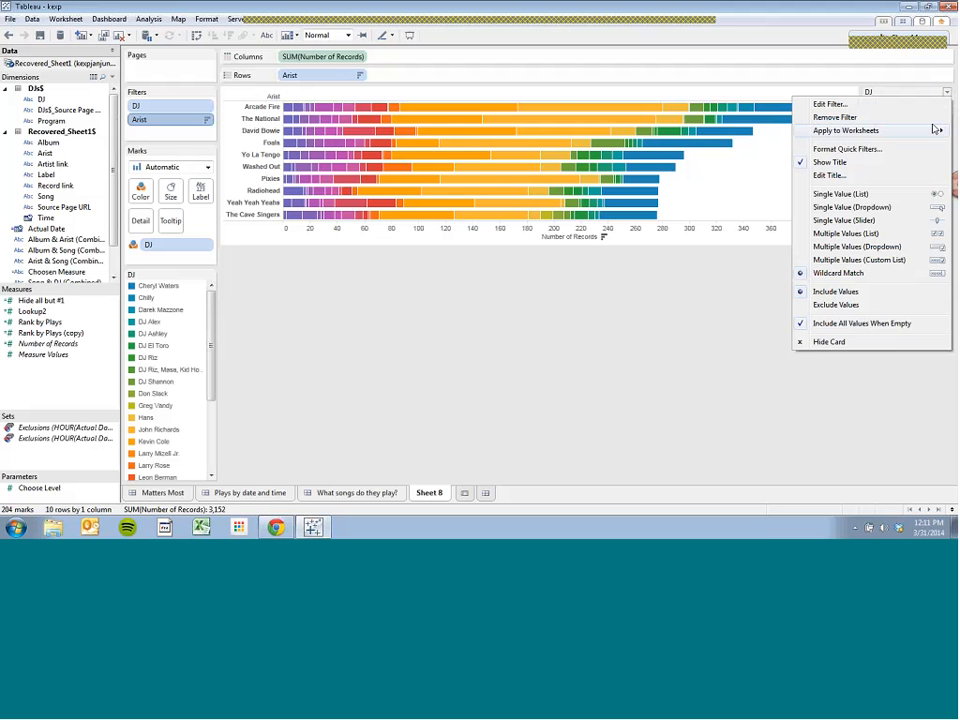
click(902, 207)
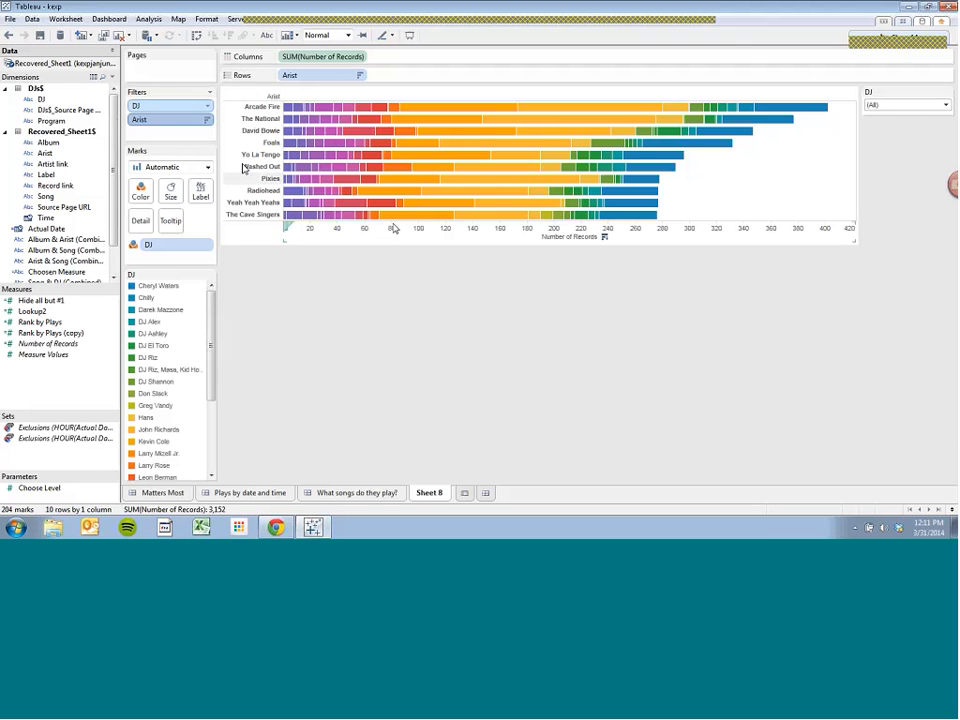
Filter the chart by each of the first five listed DJs in turn to compare their artists, ending with the DJ filter at (All).
click(945, 105)
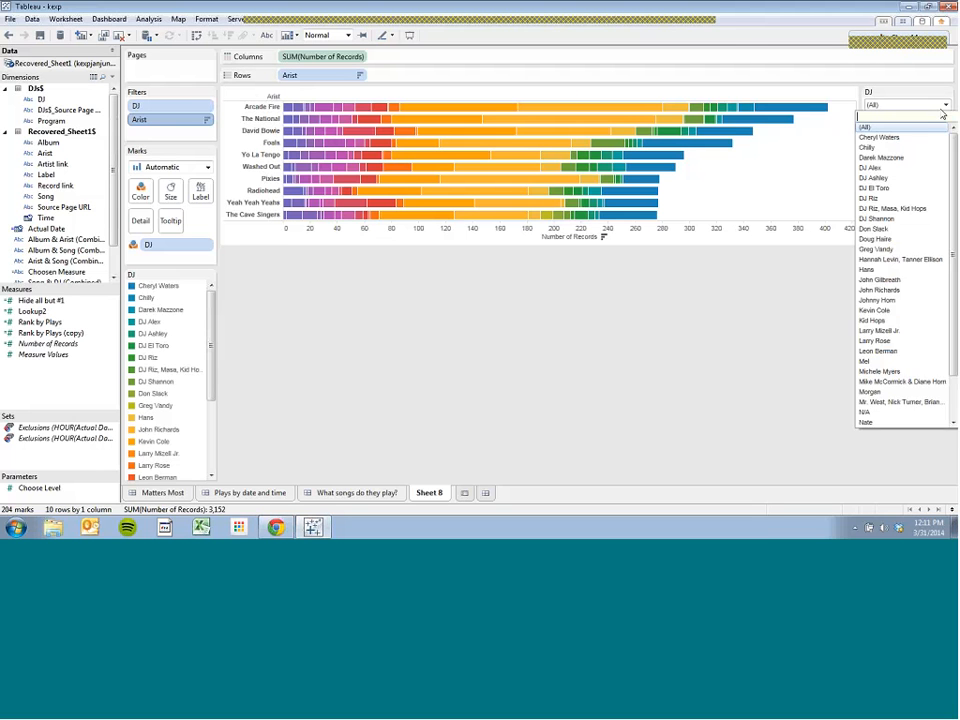
click(921, 137)
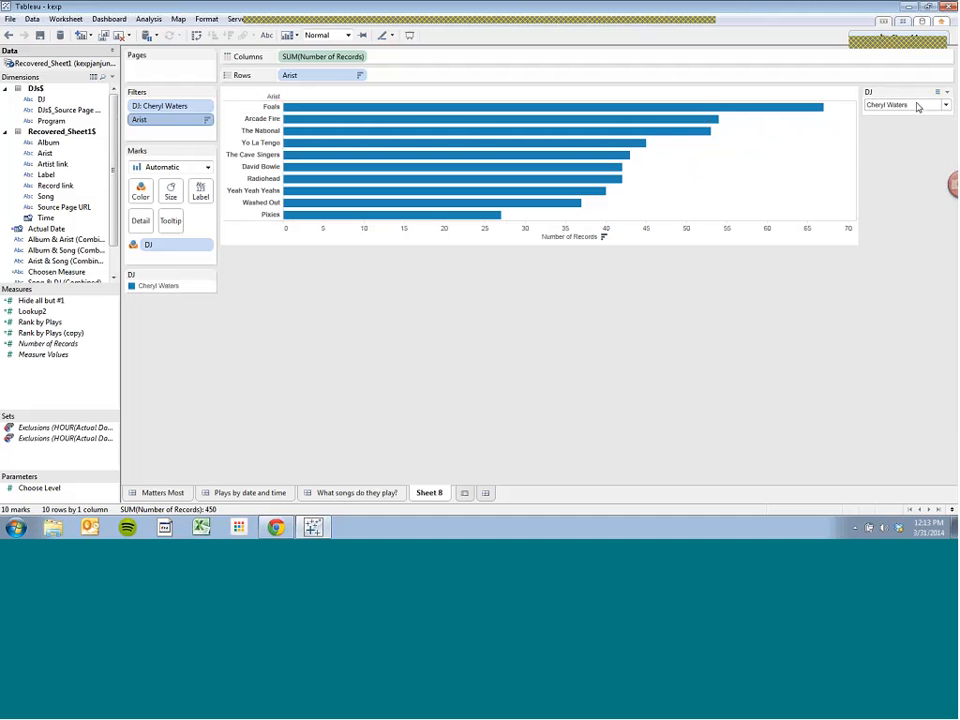
click(918, 106)
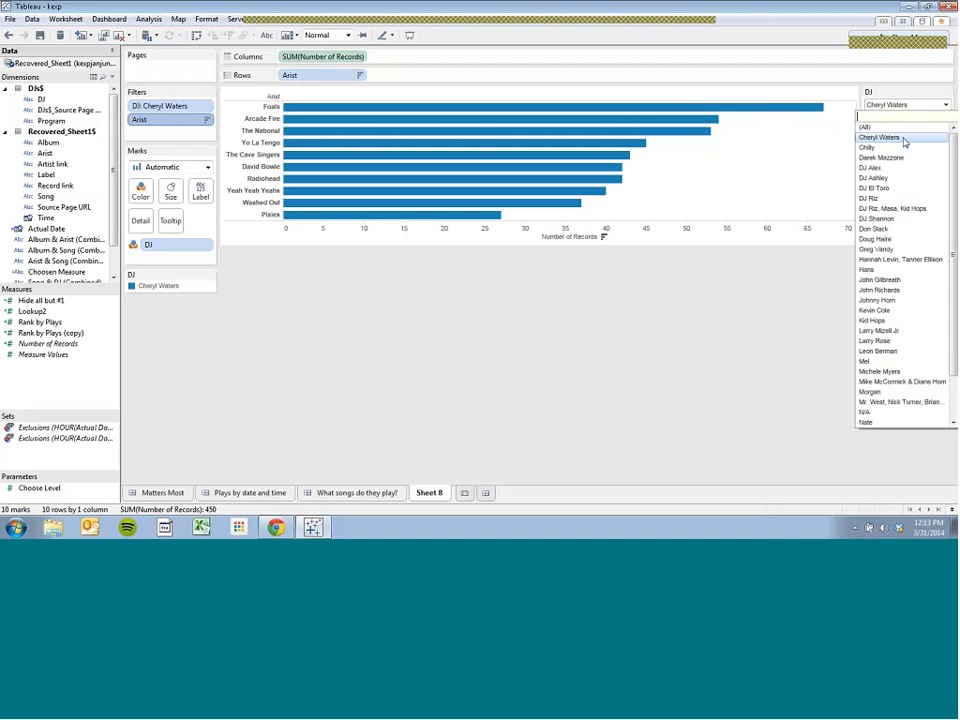
click(903, 148)
click(903, 105)
click(893, 159)
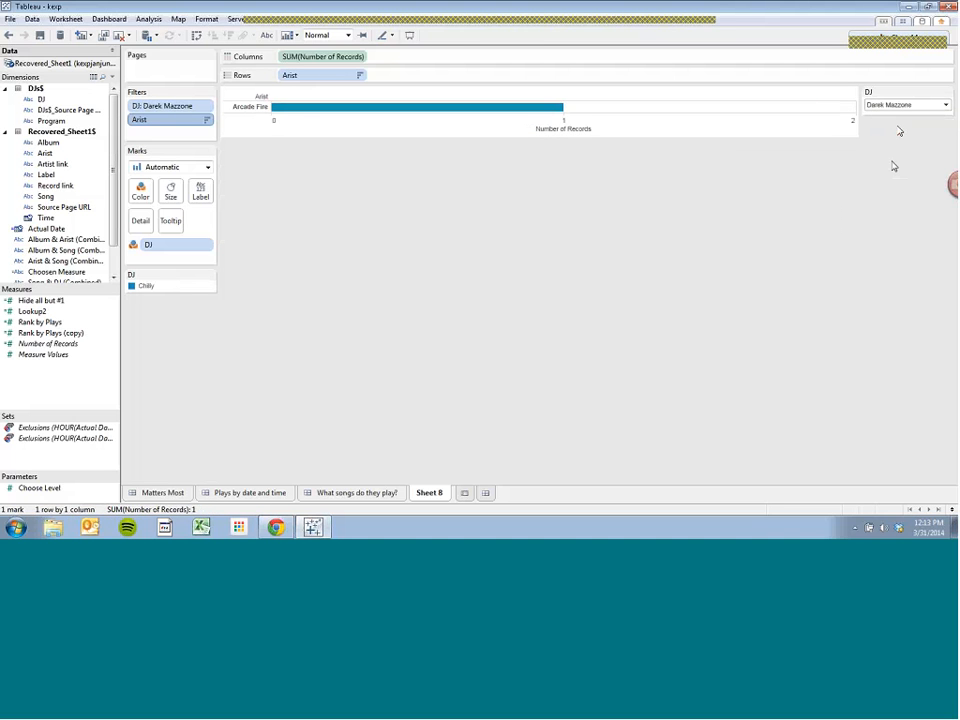
click(910, 105)
click(884, 170)
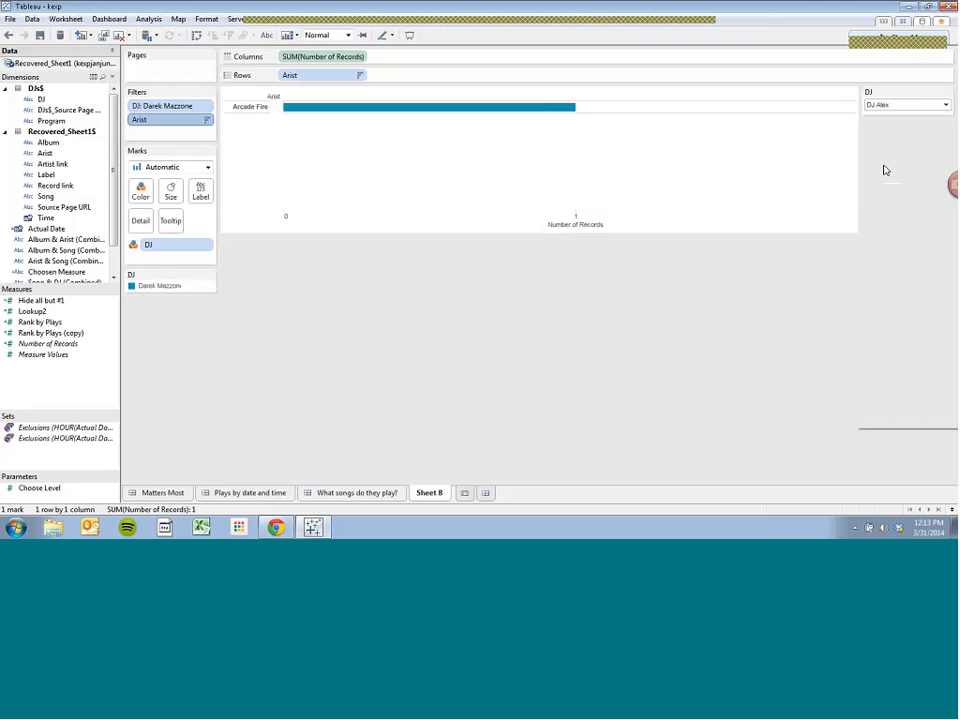
click(900, 108)
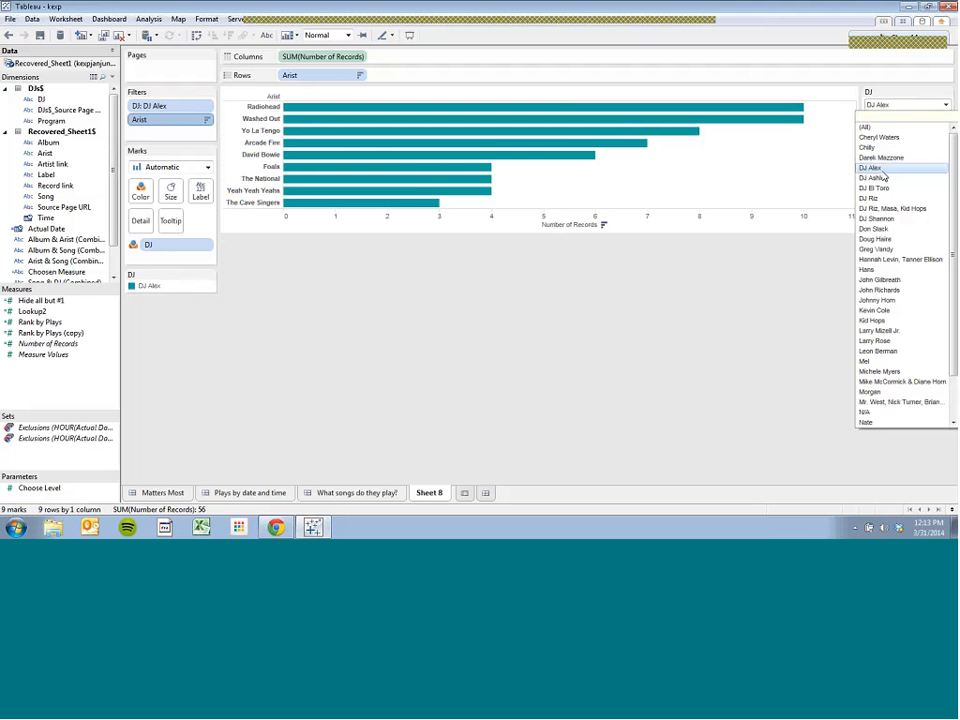
click(884, 177)
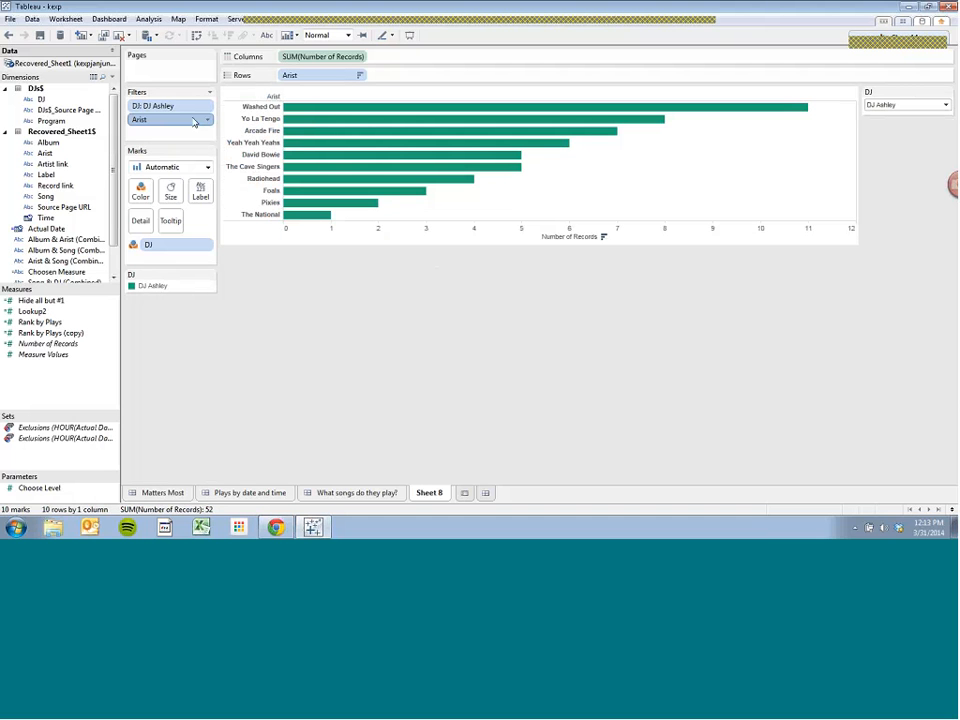
click(910, 105)
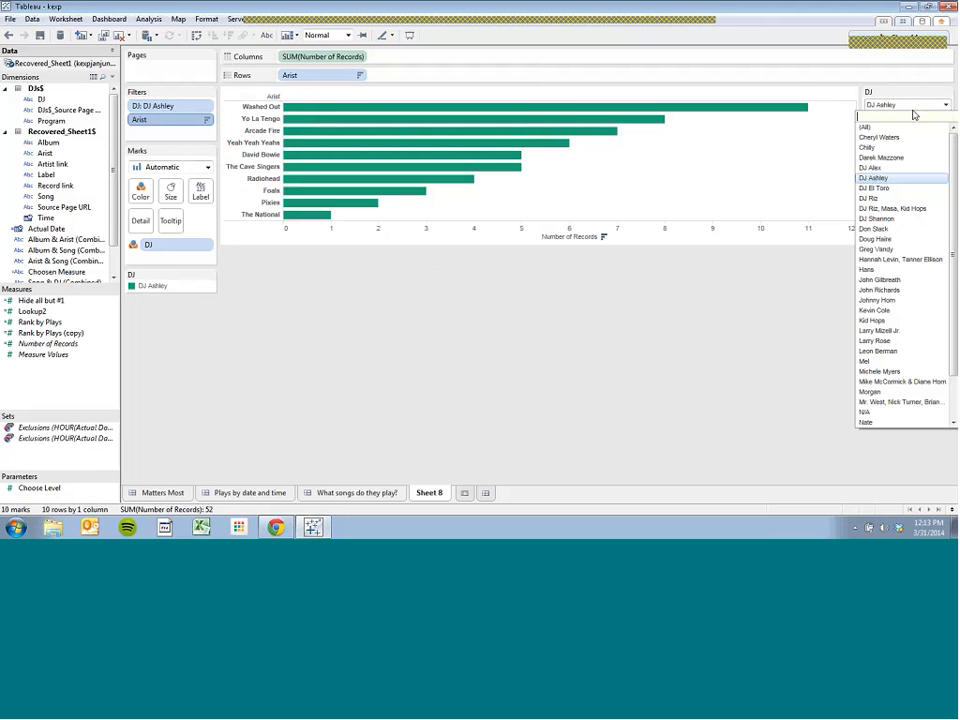
click(910, 127)
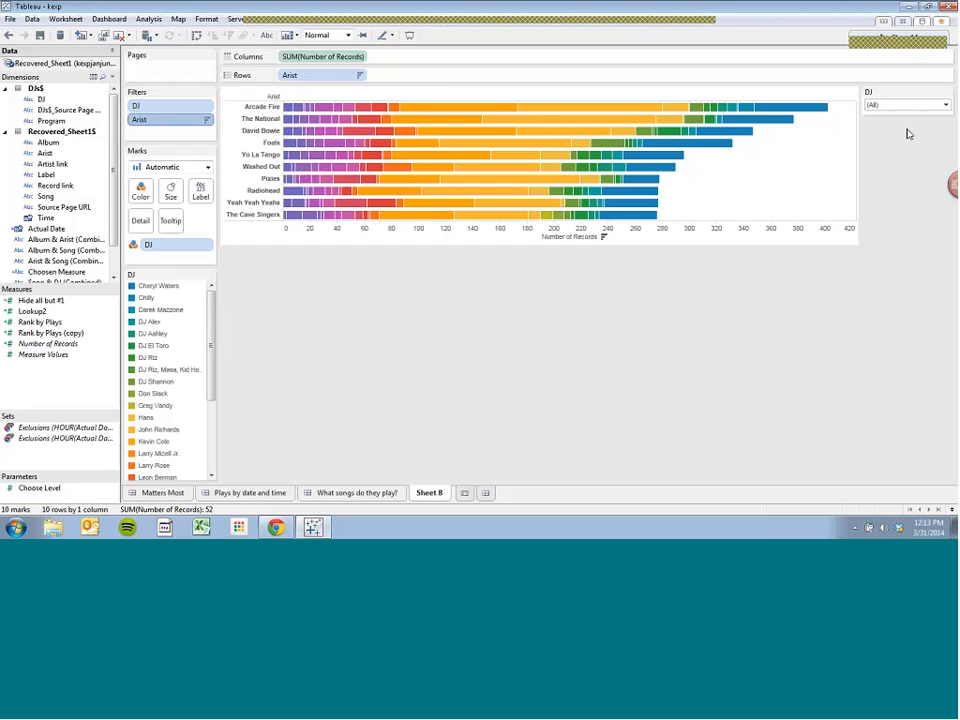
Add the DJ filter to context so that it is evaluated before the Arist filter.
click(205, 108)
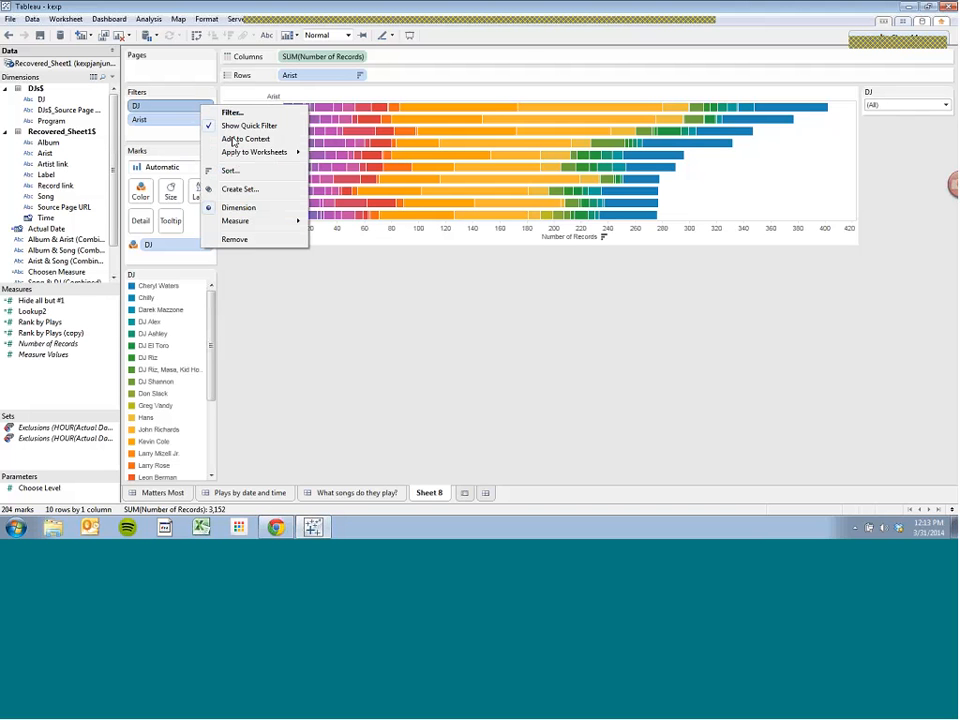
click(233, 140)
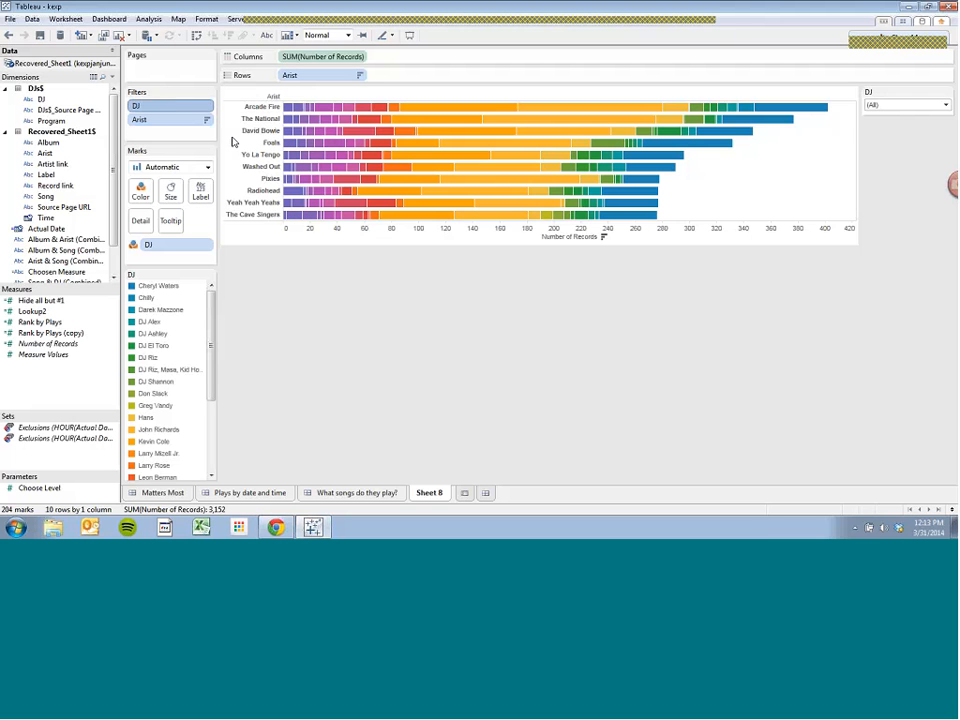
Check the chart with the context filter on the first and third listed DJs, ending with the DJ filter at (All).
click(941, 104)
click(917, 138)
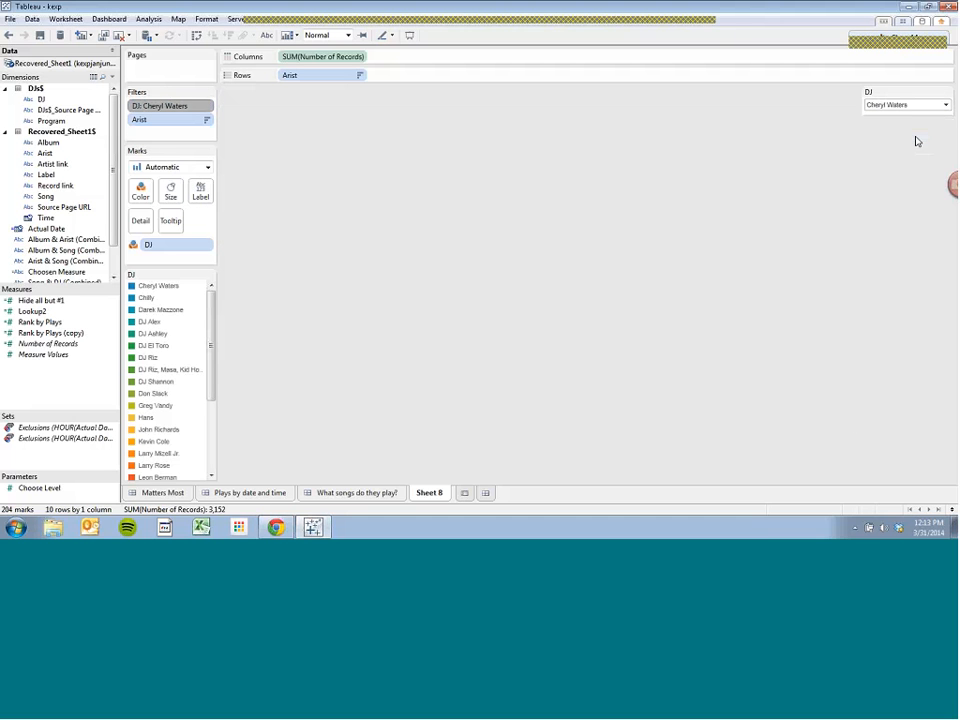
click(943, 106)
click(943, 106)
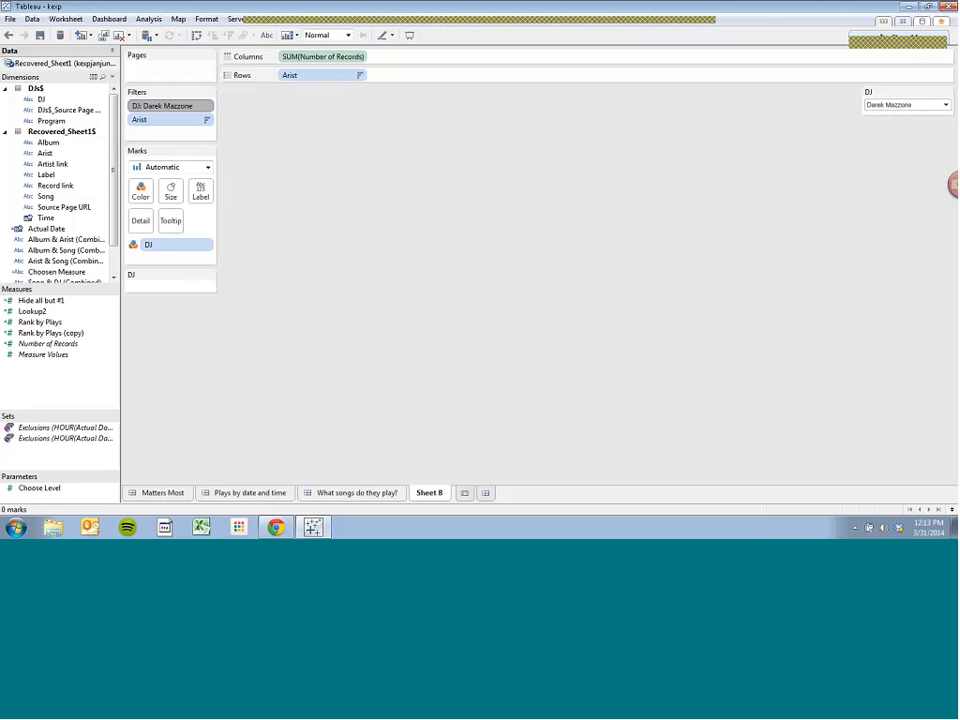
click(911, 104)
click(898, 124)
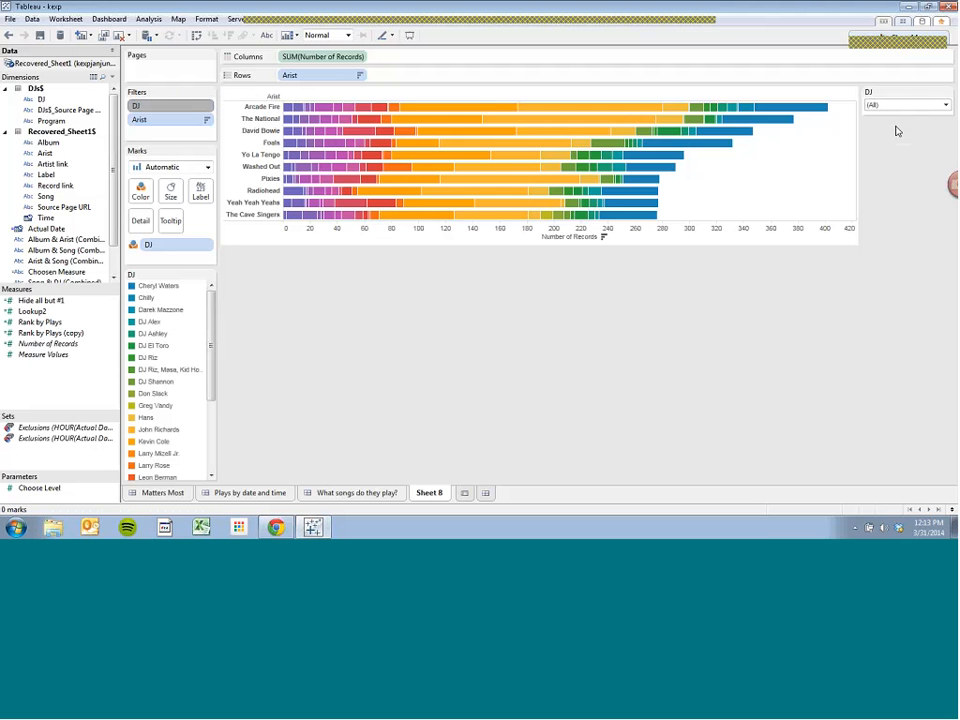
Set the Arist filter's condition to None while keeping its Top 10 limit, and accept the filter.
click(206, 120)
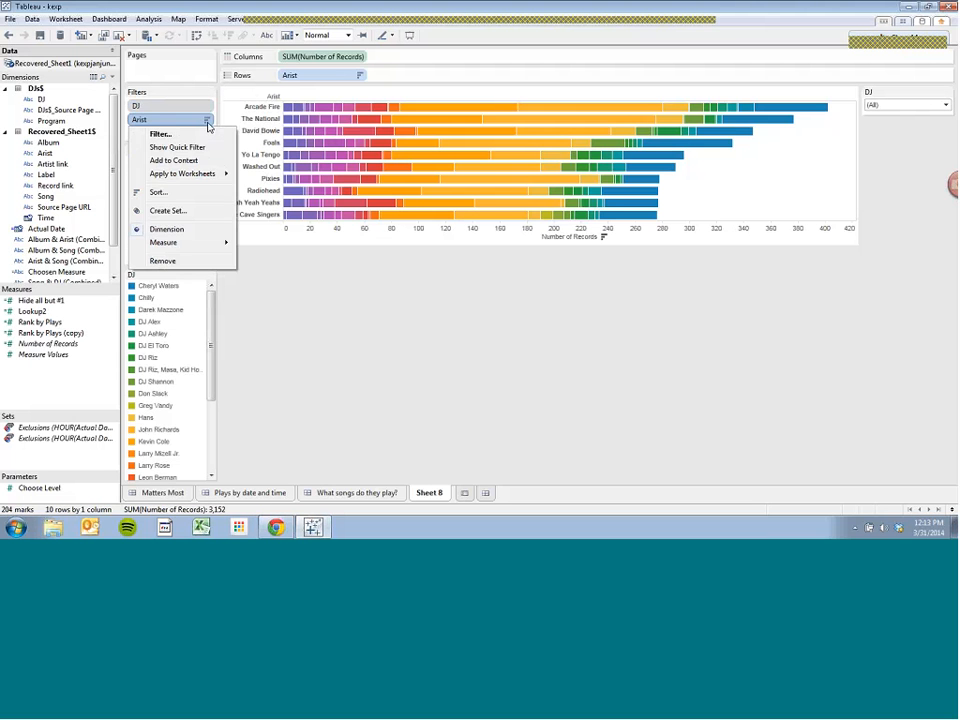
click(200, 136)
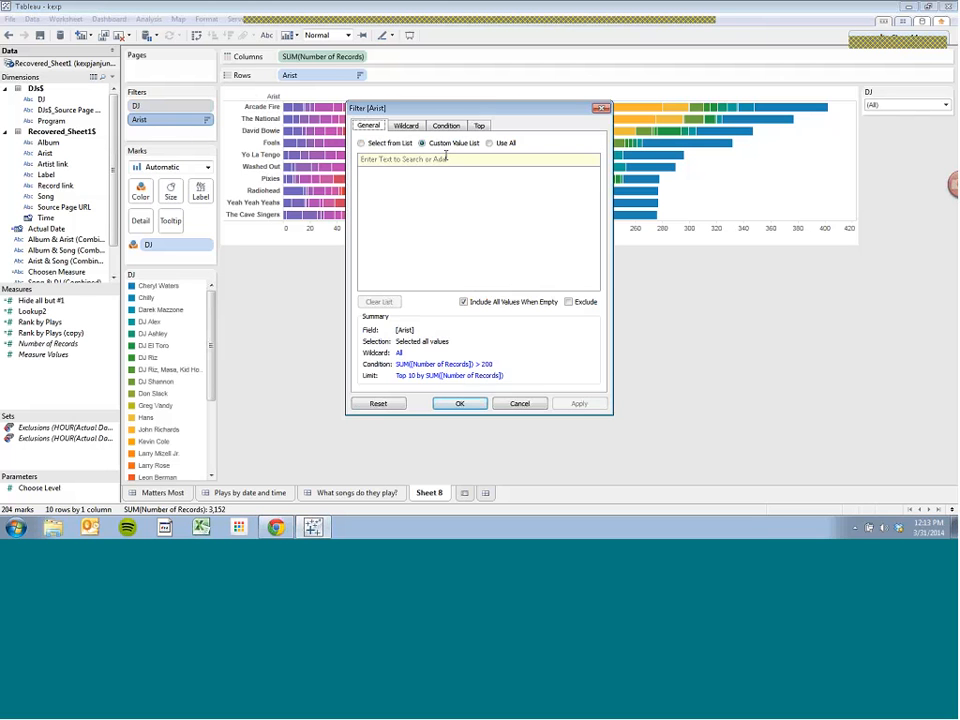
click(478, 125)
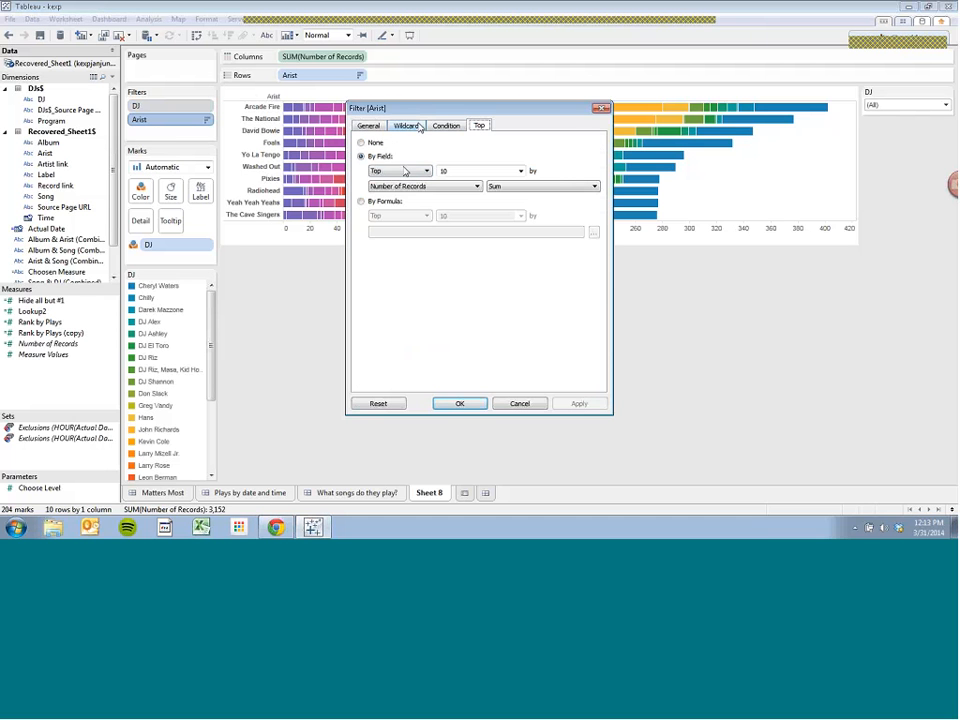
click(447, 126)
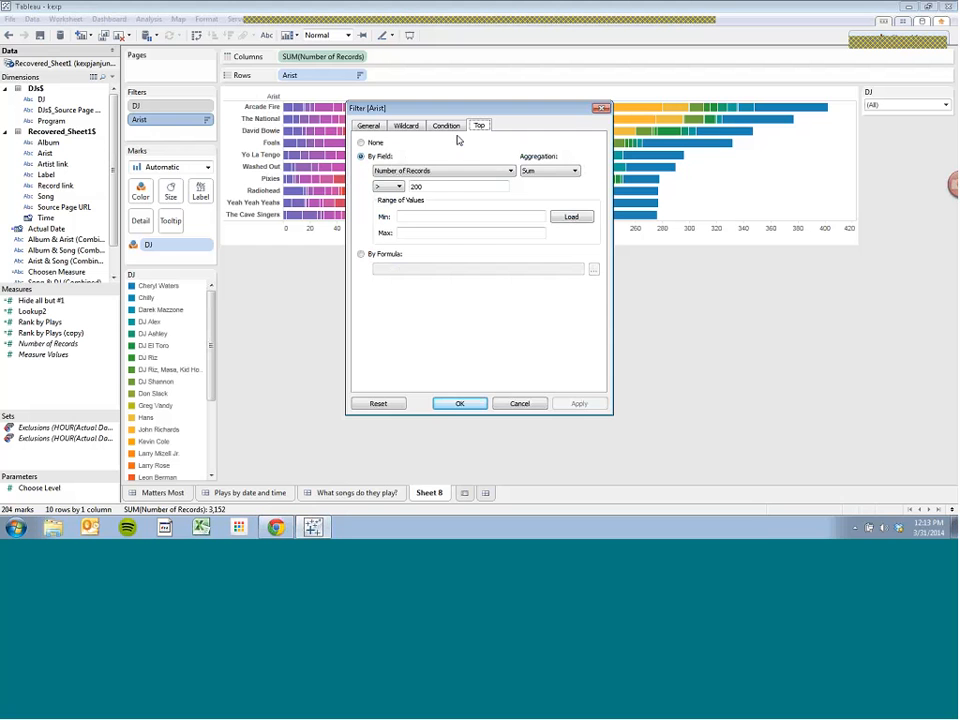
click(375, 141)
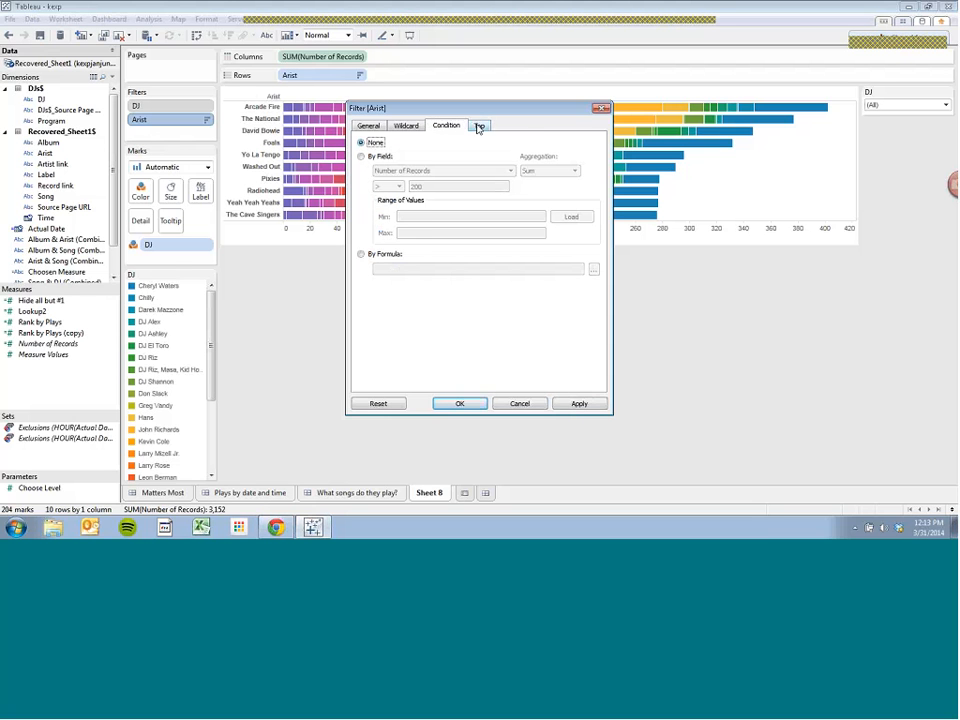
click(479, 125)
click(575, 404)
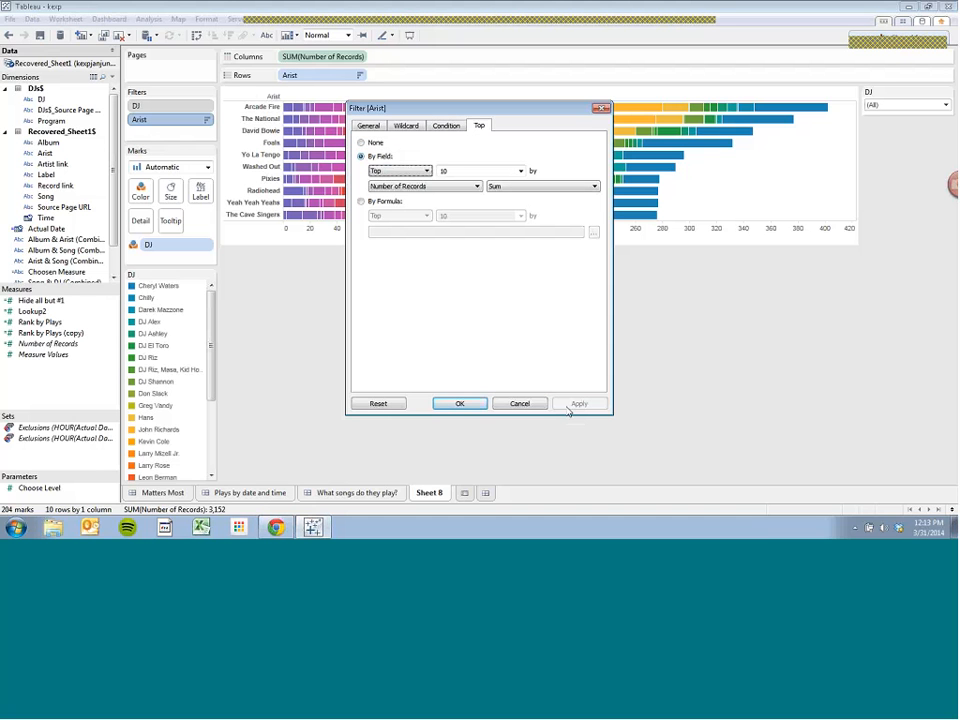
click(455, 404)
Examine the top 10 artists for each of the first three listed DJs, ending with the DJ filter at (All).
click(945, 105)
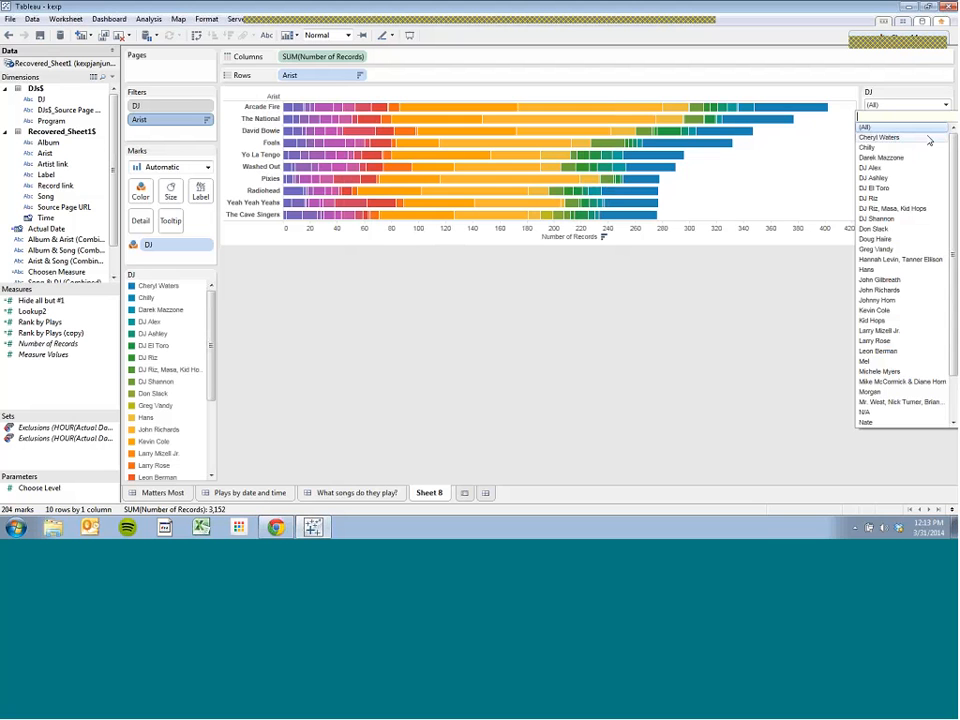
click(929, 138)
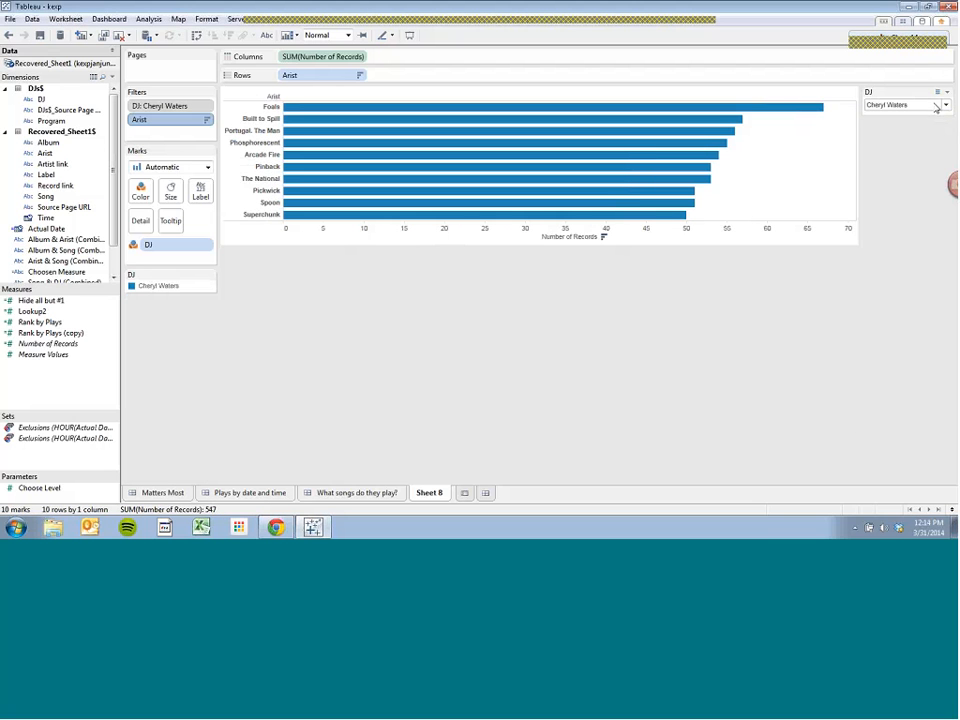
click(937, 107)
click(903, 148)
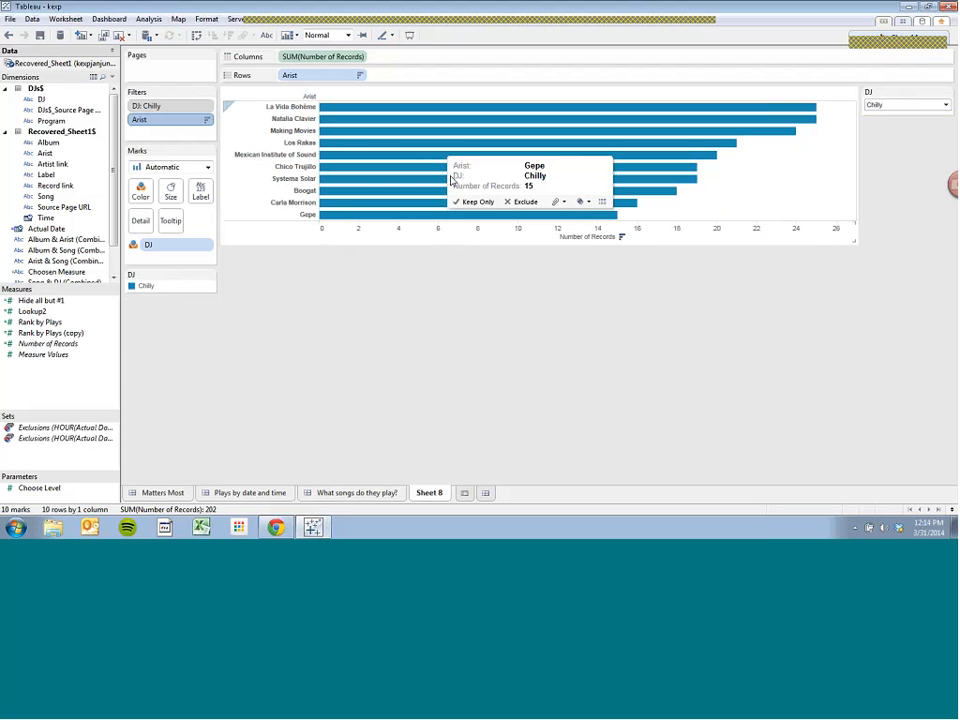
click(937, 105)
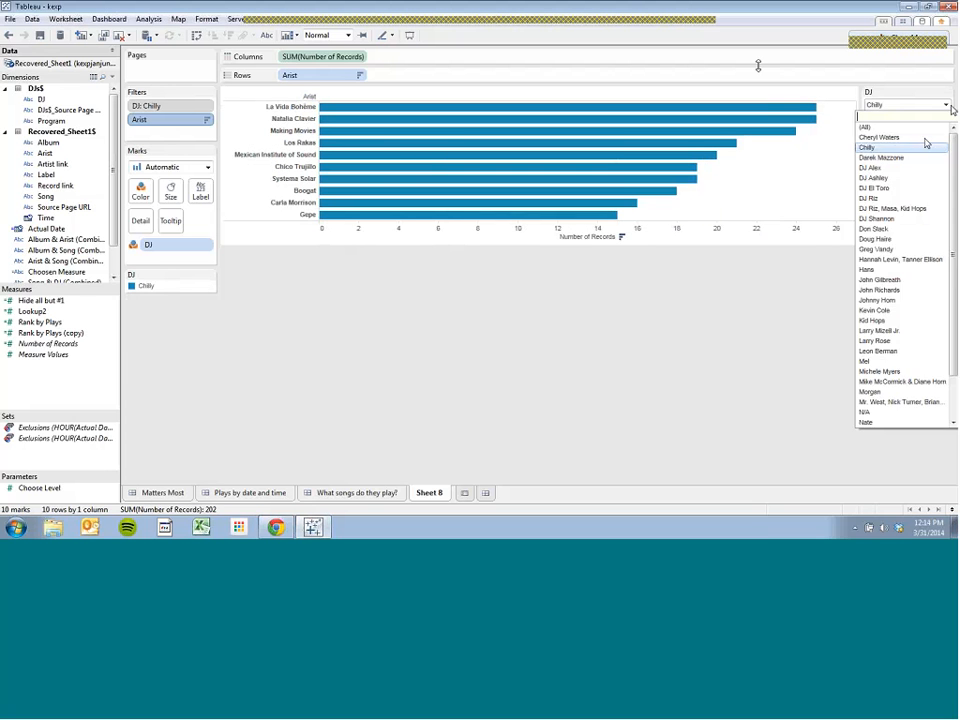
click(920, 157)
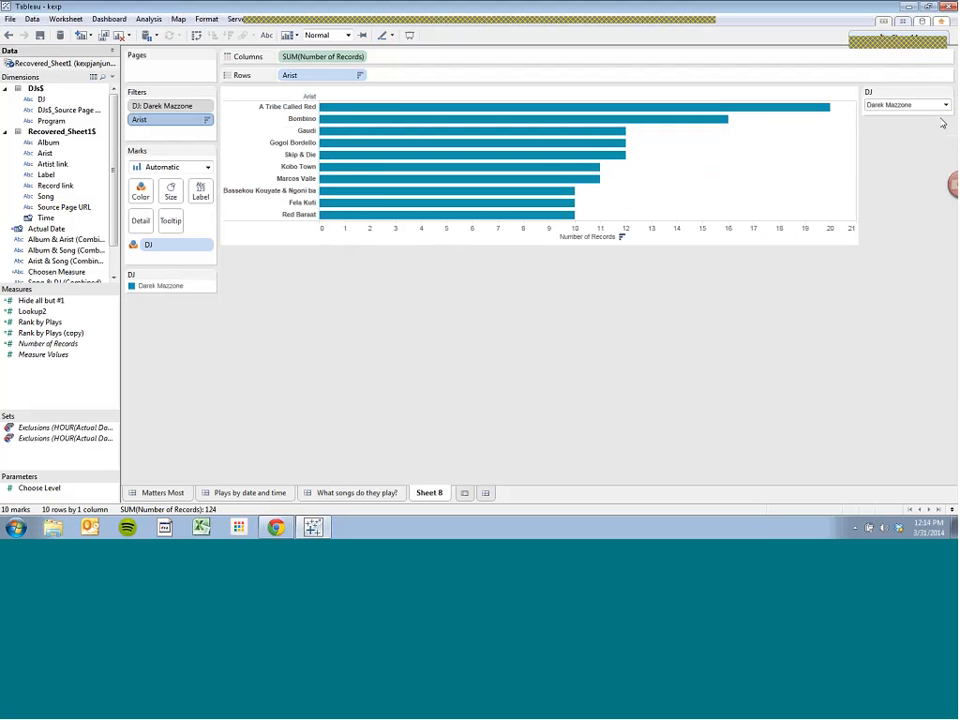
click(940, 105)
click(926, 128)
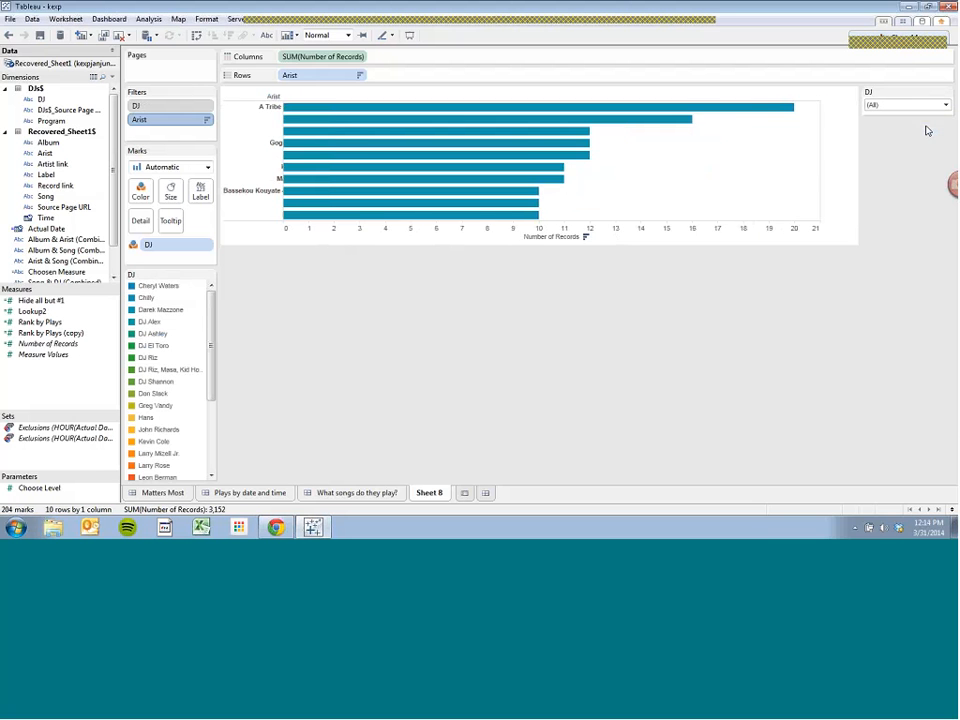
Examine the top 10 artists for the fifth, sixth, twelfth, nineteenth and twenty-second listed DJs, ending with the DJ filter at (All).
click(940, 105)
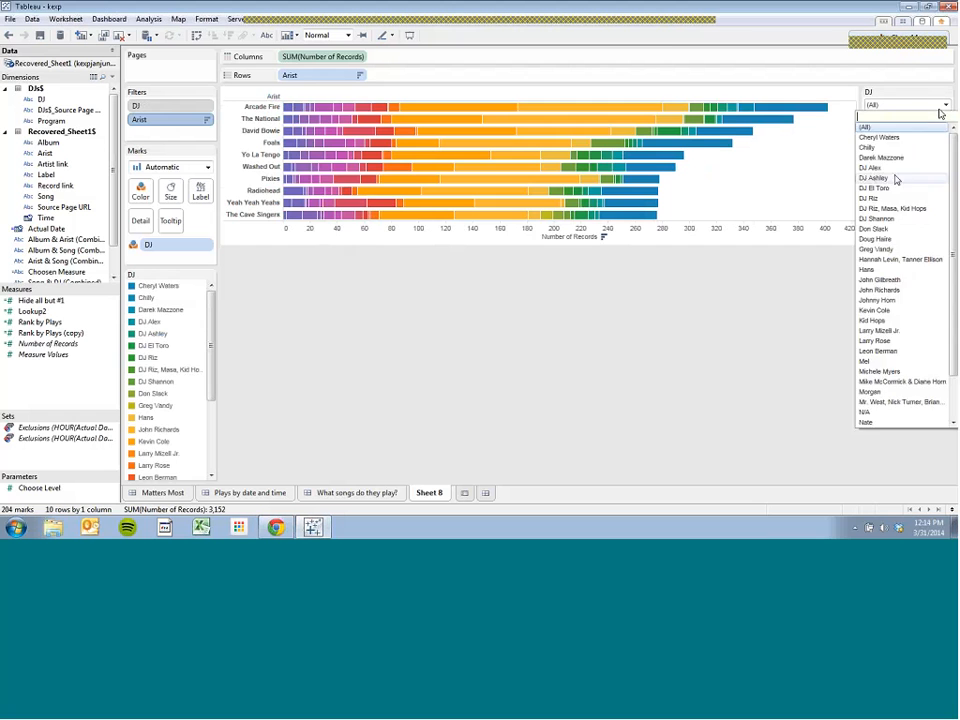
click(896, 177)
click(935, 105)
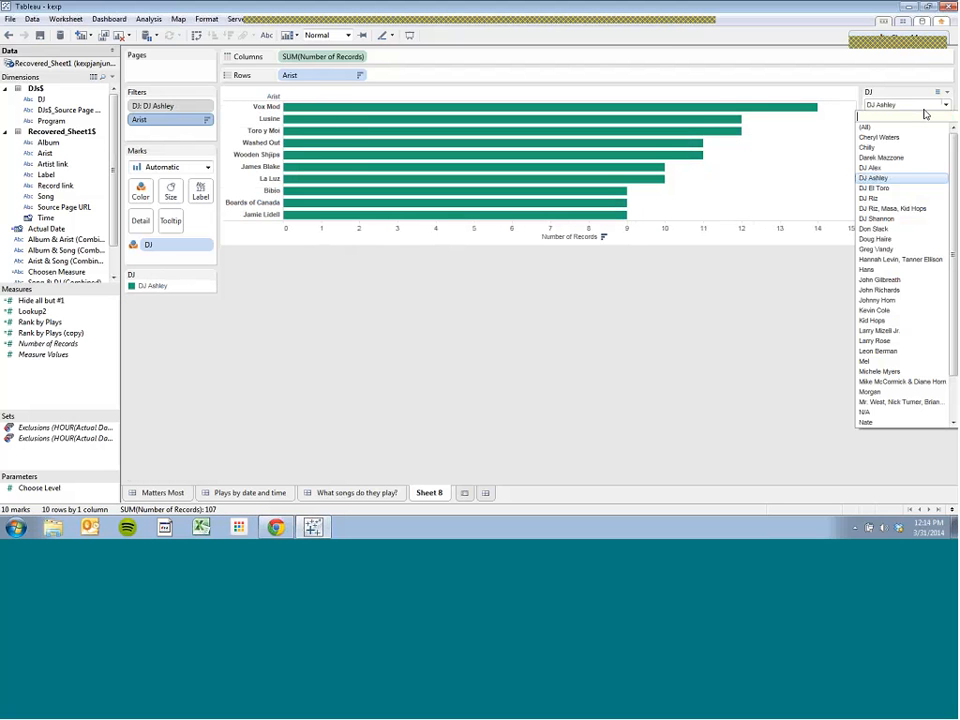
click(884, 190)
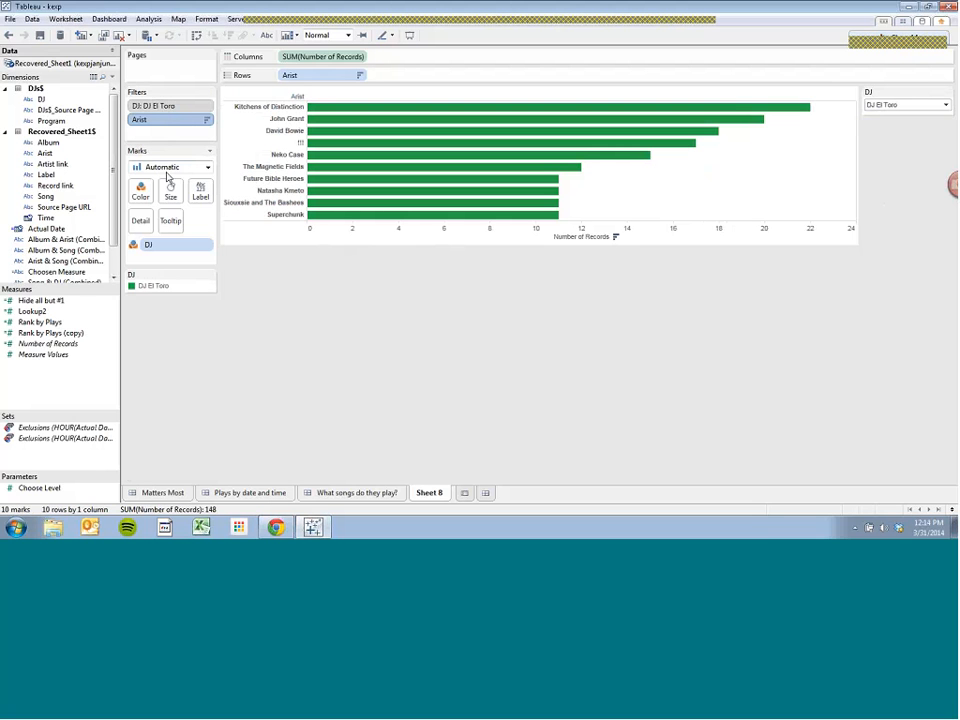
click(944, 105)
click(898, 244)
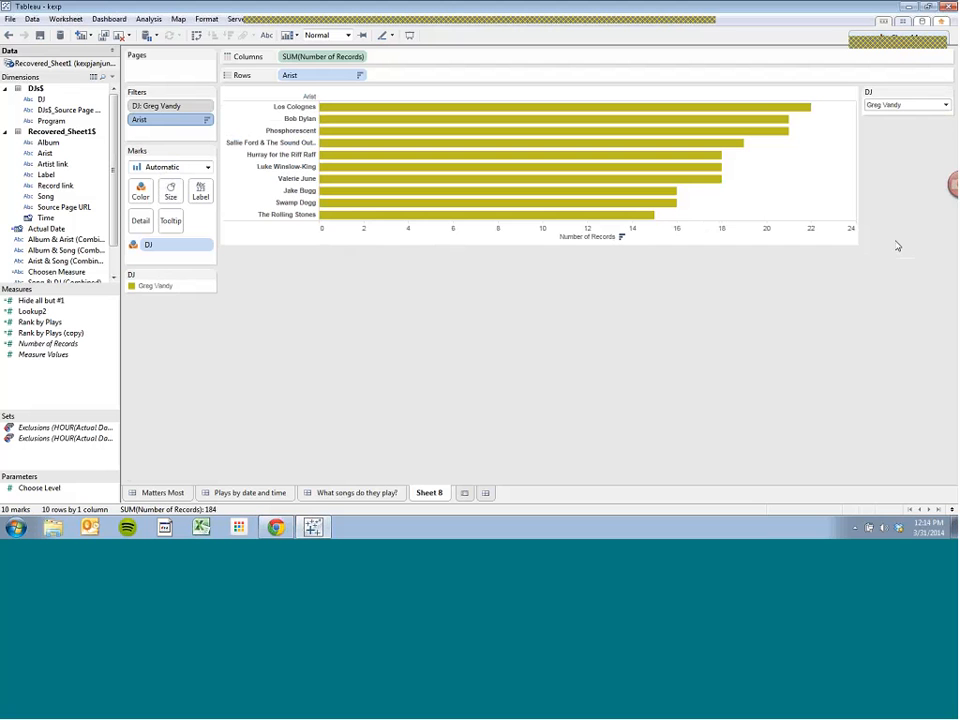
click(930, 110)
click(890, 320)
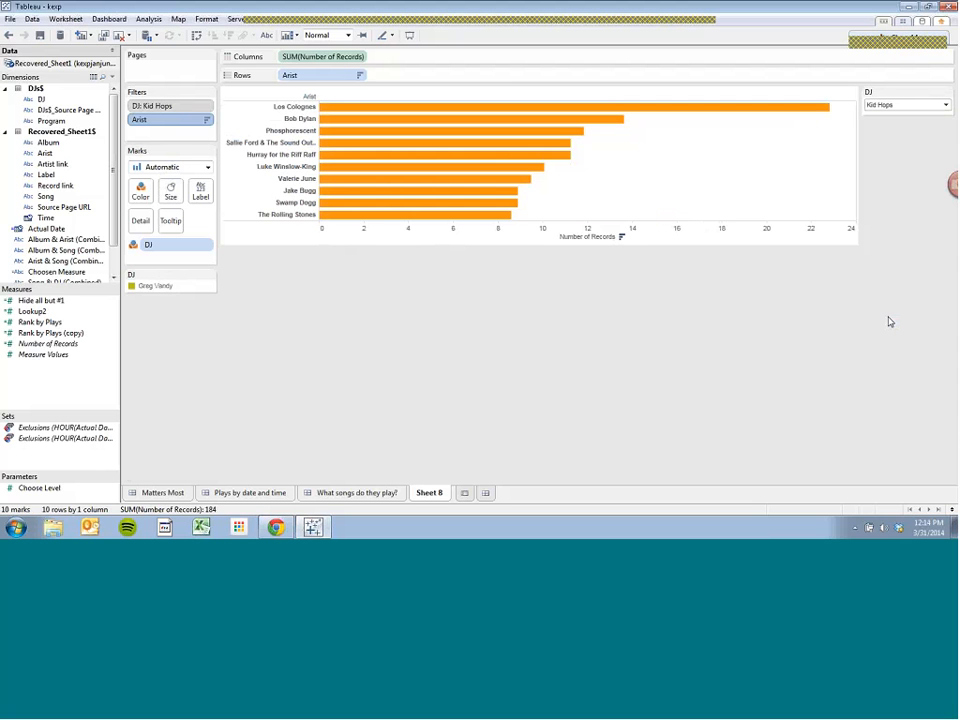
click(944, 105)
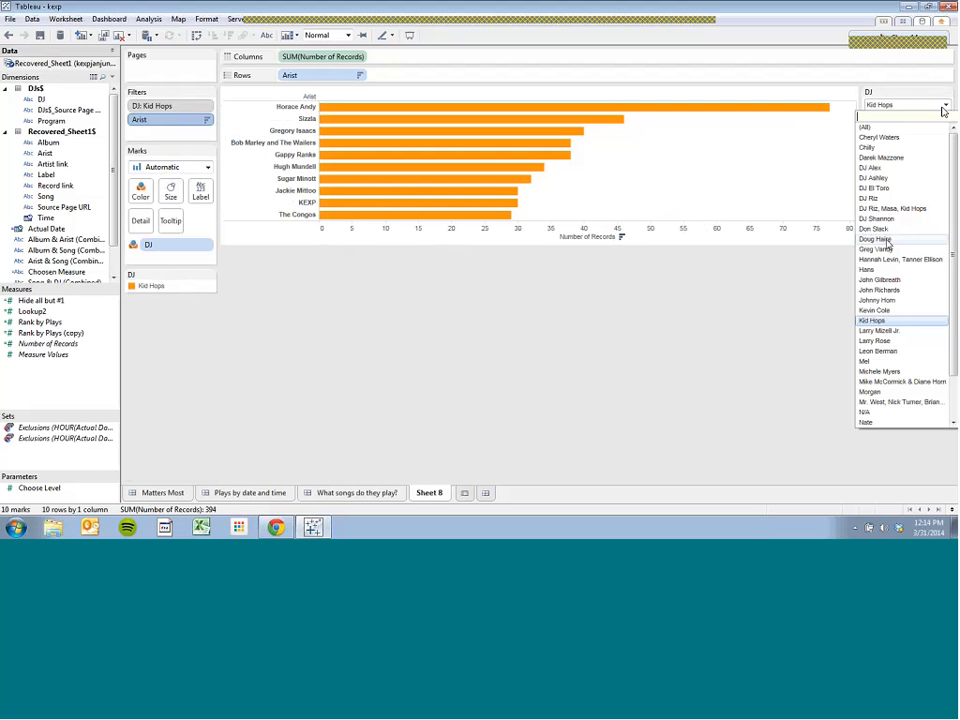
click(882, 352)
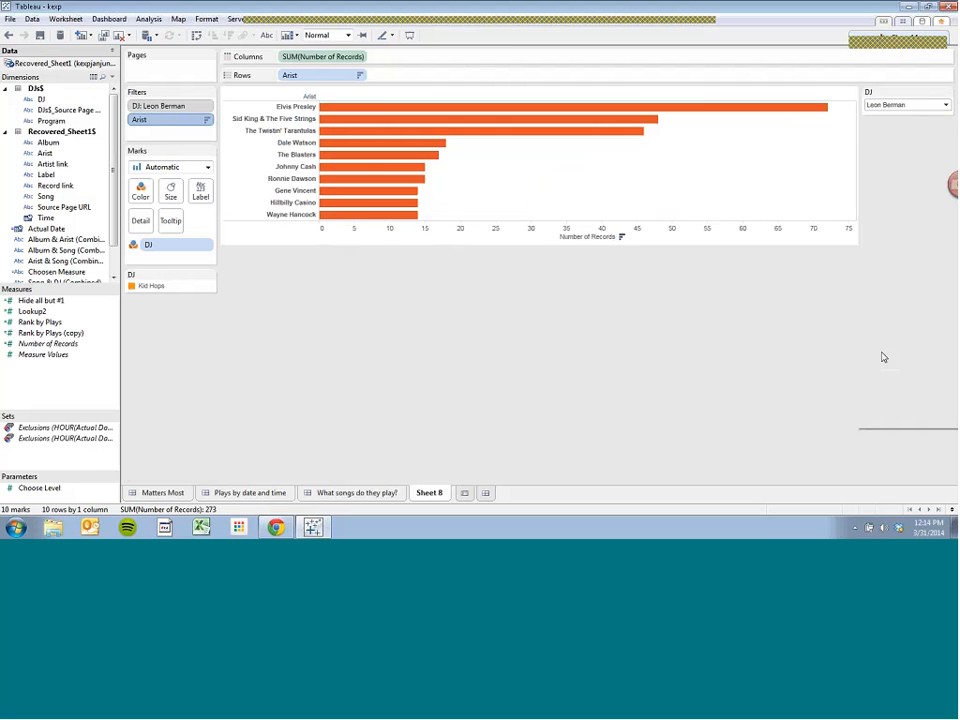
click(944, 106)
click(888, 128)
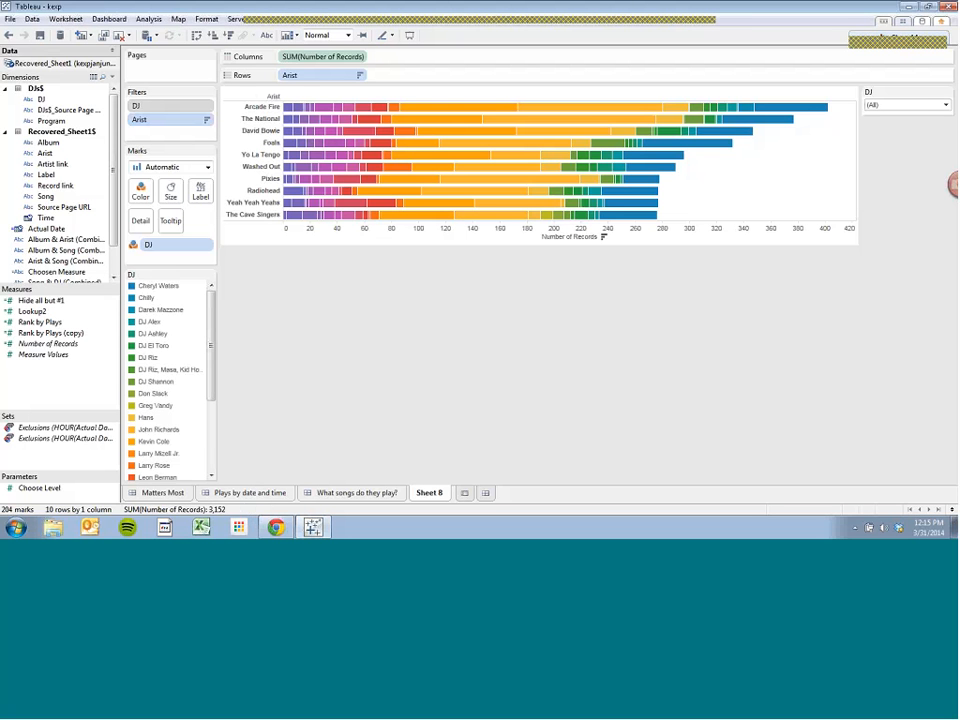
Switch to Chrome and look through the Assignment 1: Basic Tableau Proficiency thread's comments, ending back at the assignment description.
mouse_move(277, 531)
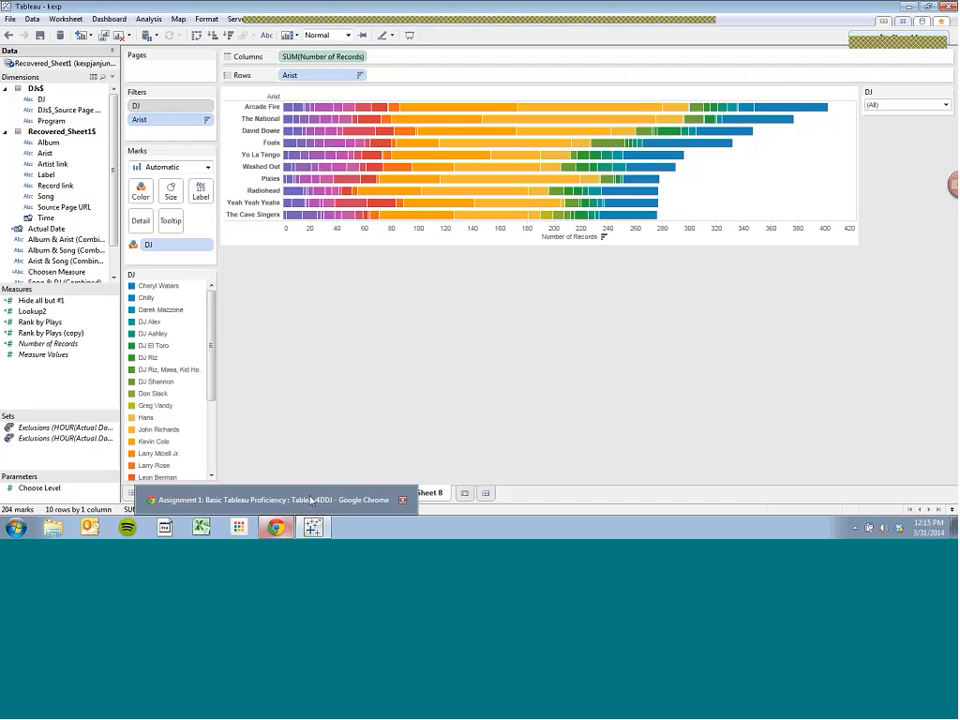
click(310, 500)
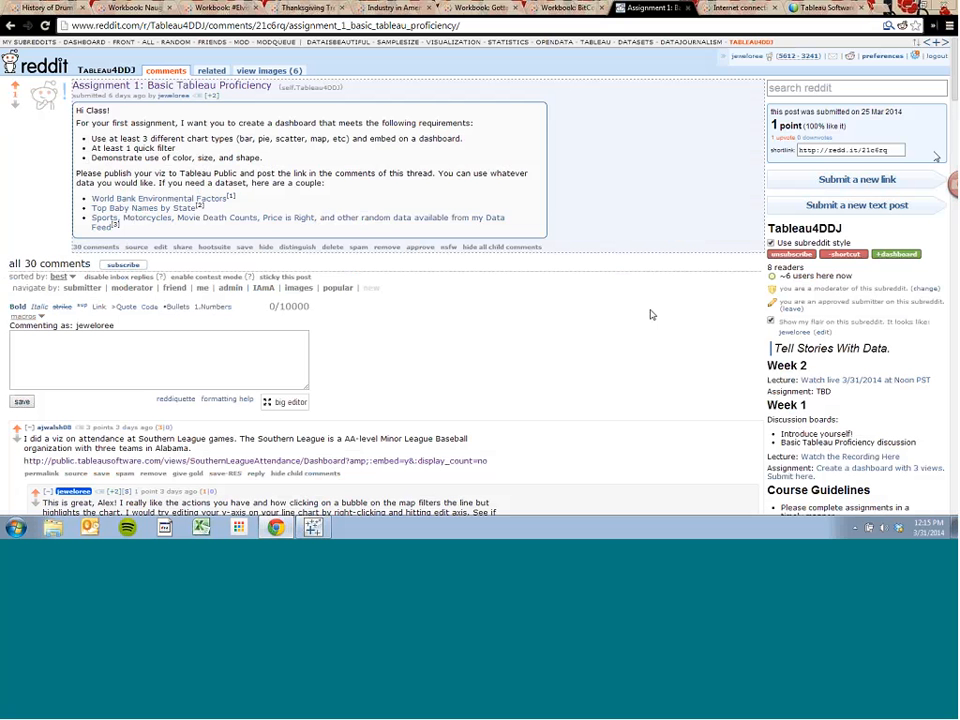
scroll(650, 315, down, 7)
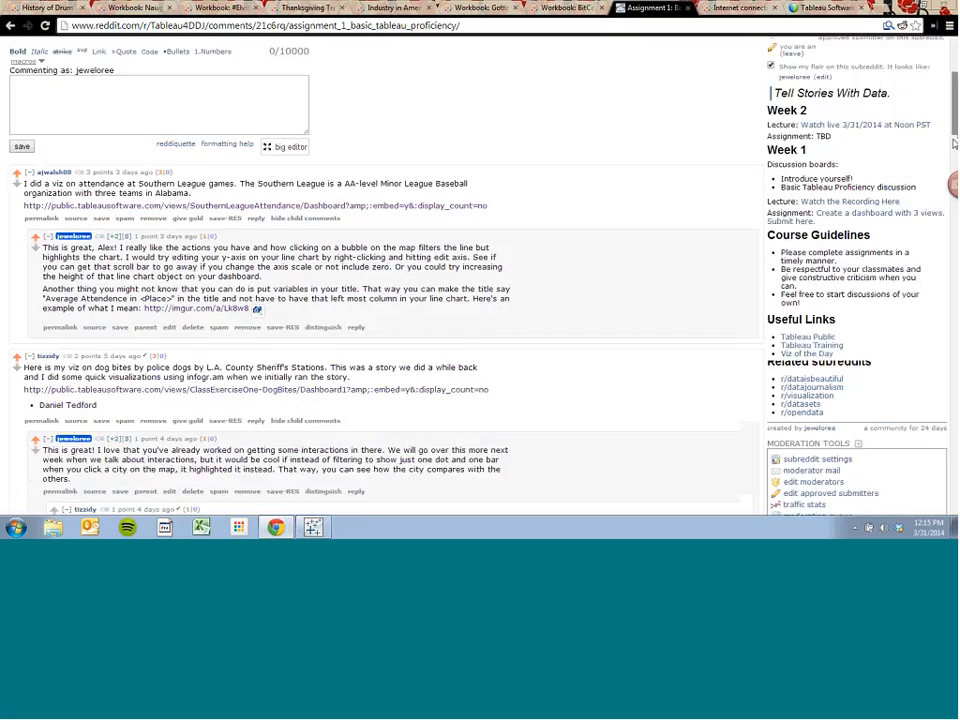
scroll(953, 183, down, 5)
drag(954, 181, 955, 183)
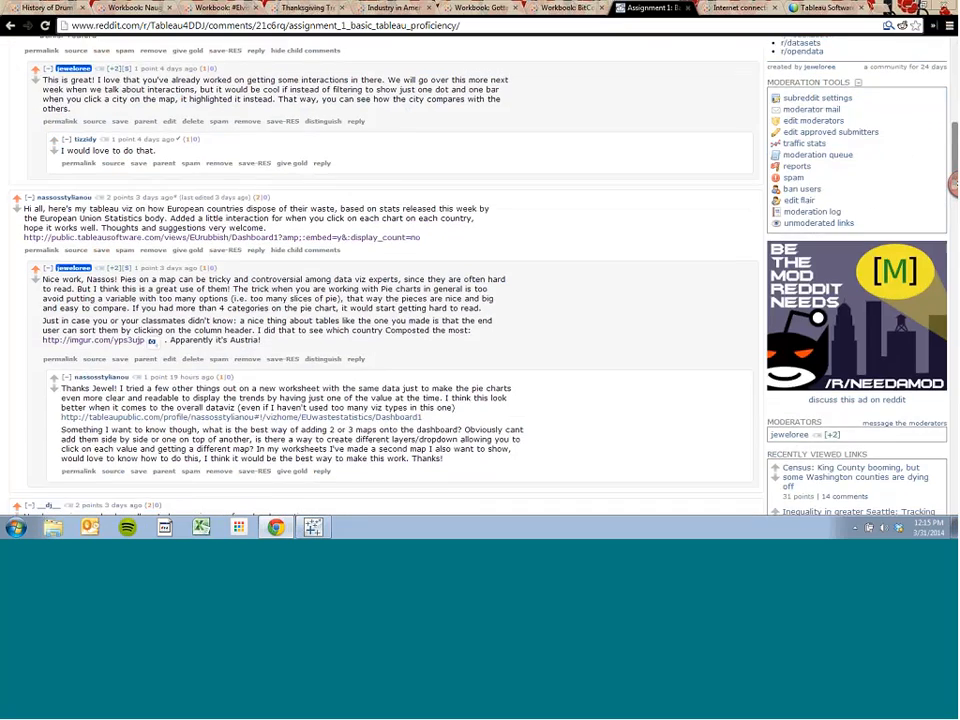
scroll(955, 183, down, 20)
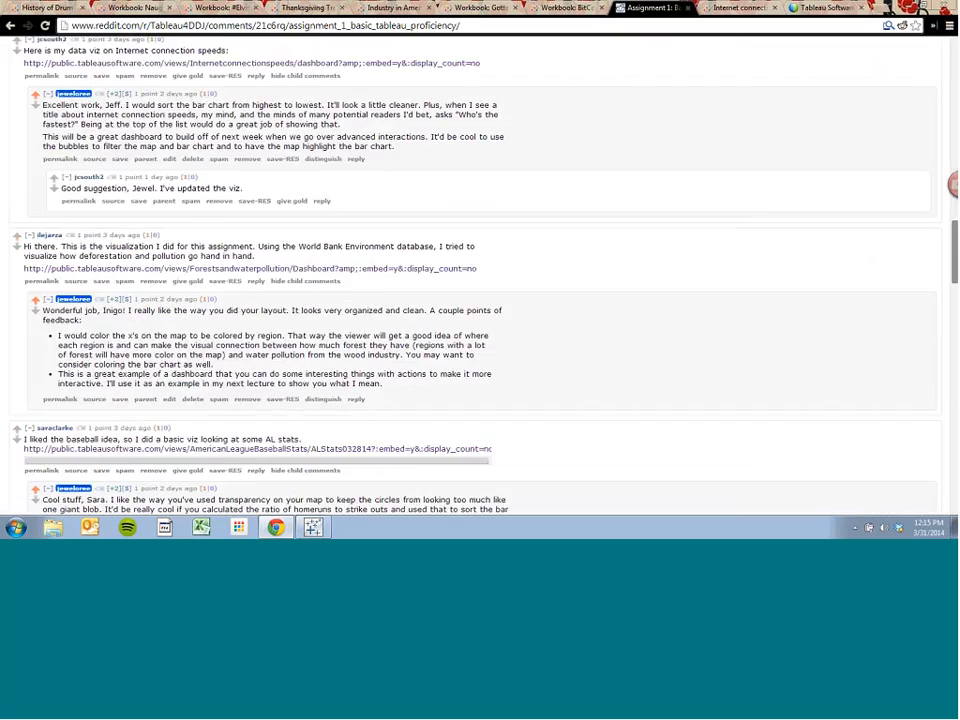
scroll(955, 183, down, 3)
drag(954, 301, 954, 68)
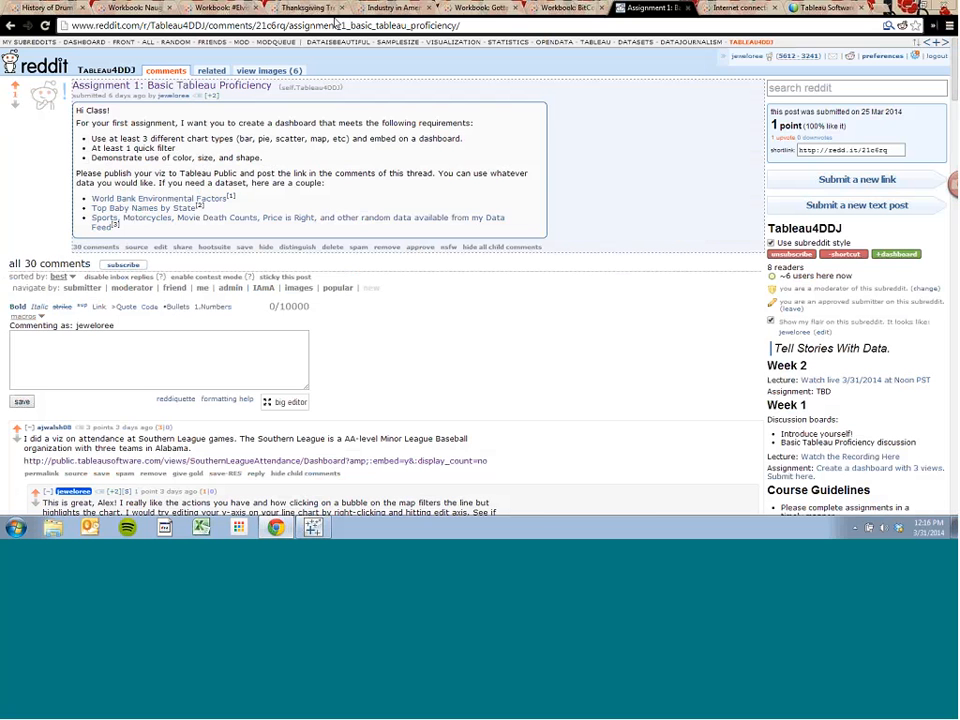
Open the Thanksgiving A Nation Divided dashboard and examine the top recipes by state for Appetizer, Salad and Potato.
click(298, 8)
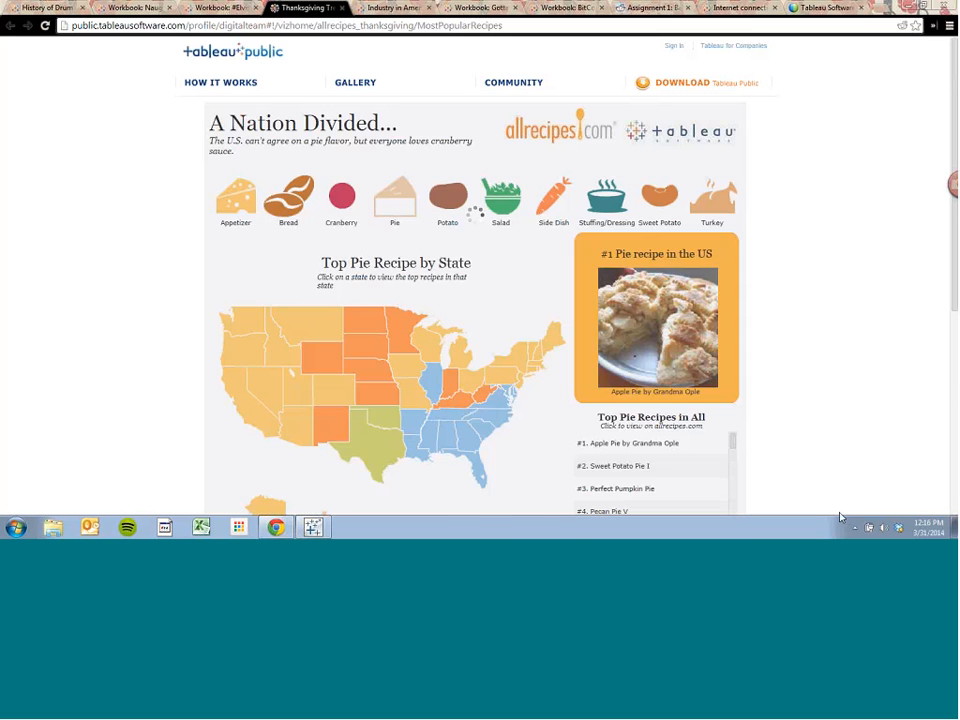
scroll(955, 135, down, 1)
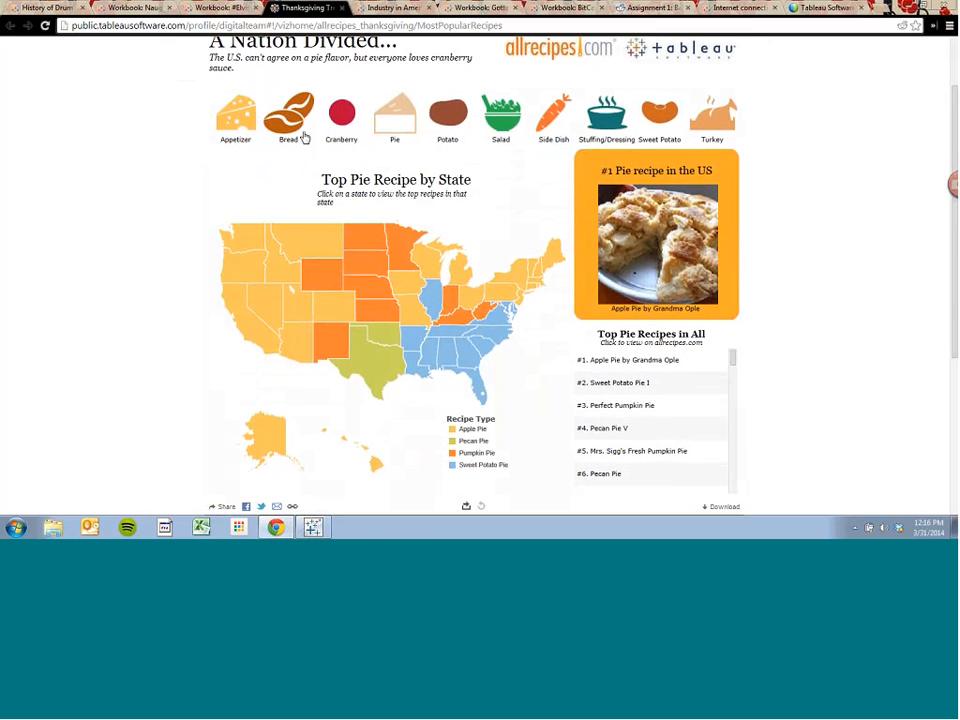
drag(957, 128, 955, 118)
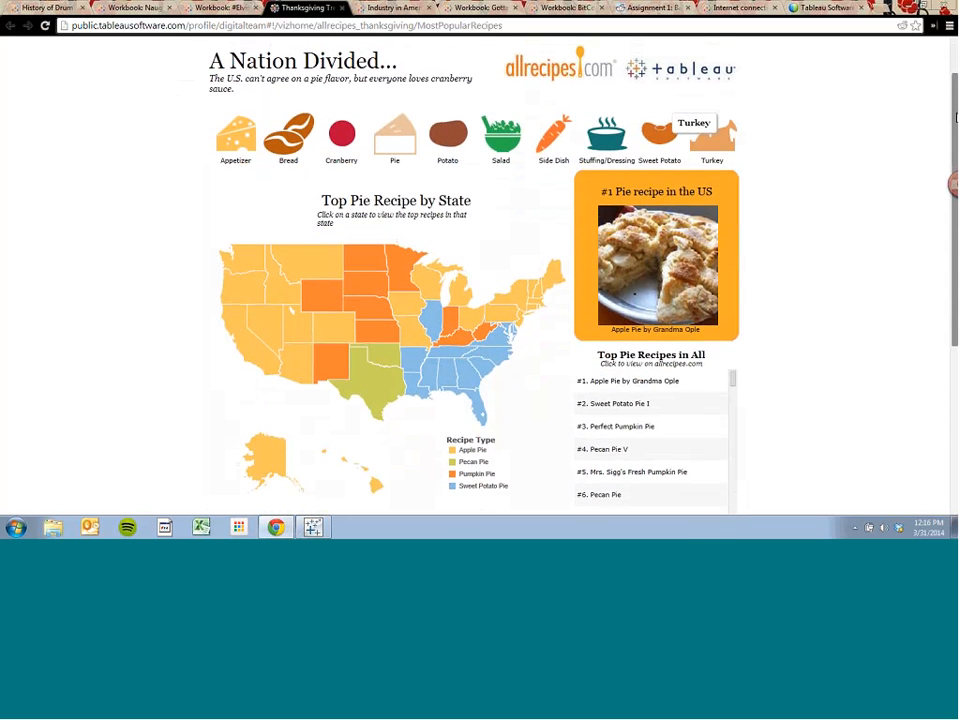
drag(957, 117, 957, 135)
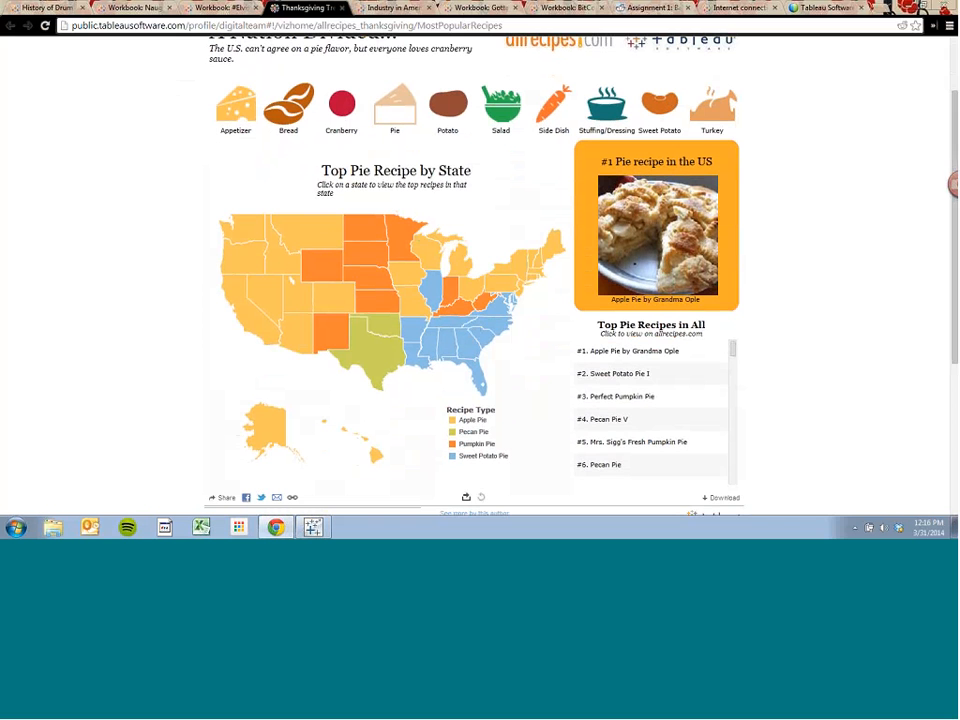
drag(954, 226, 954, 223)
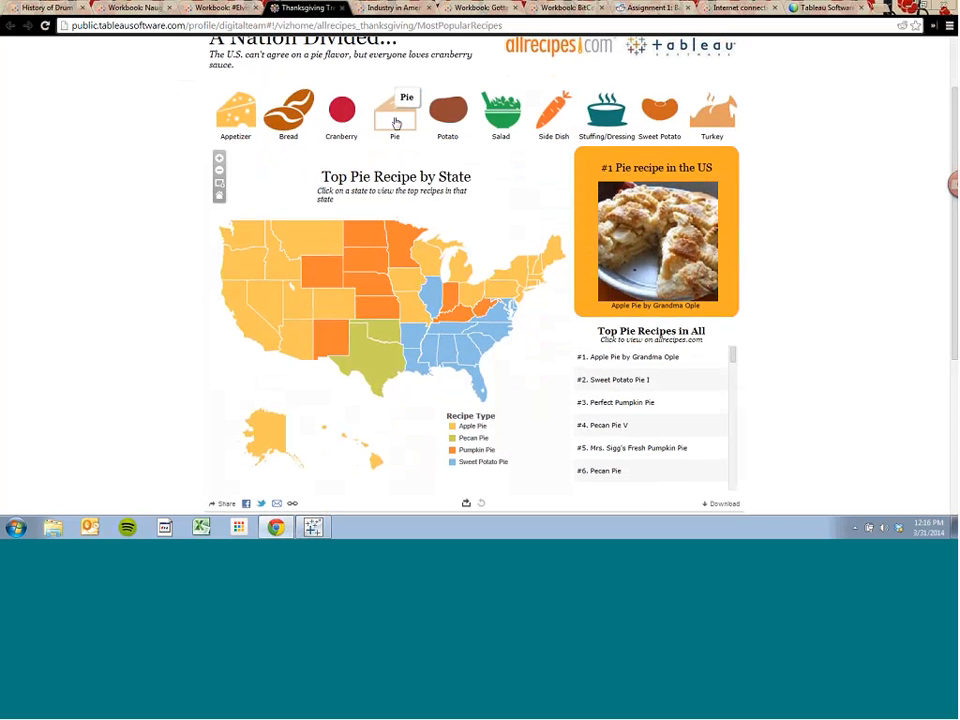
click(232, 126)
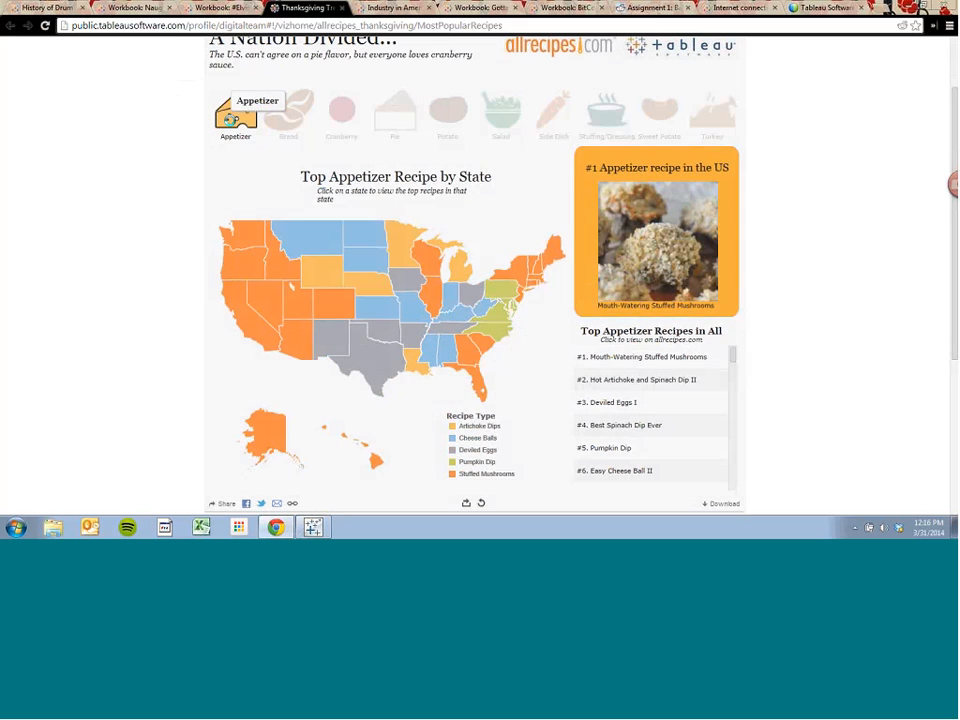
click(504, 121)
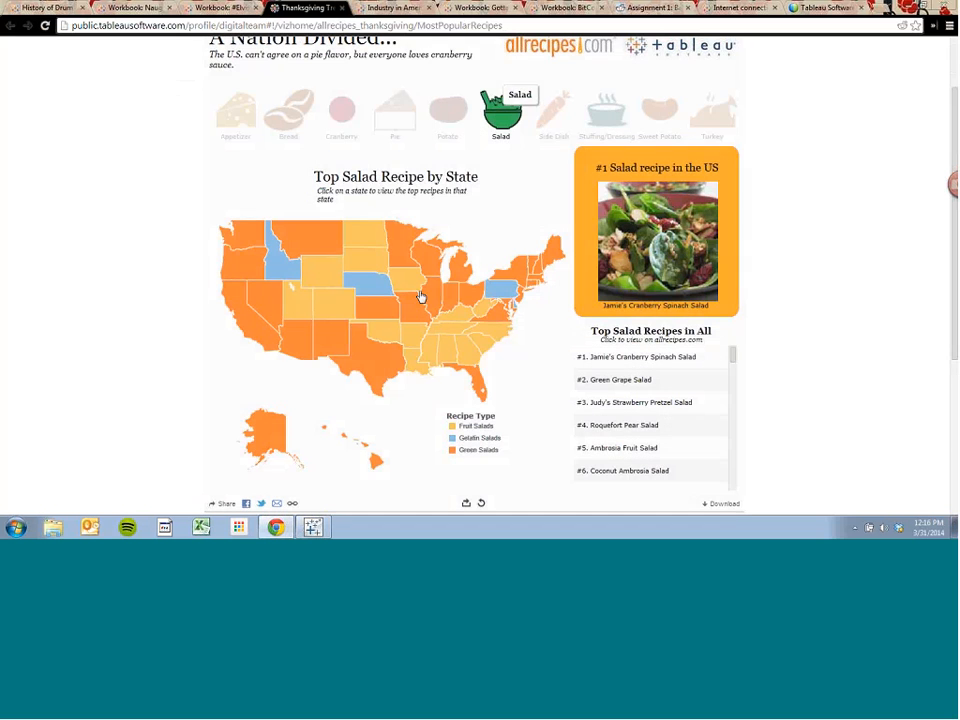
click(438, 101)
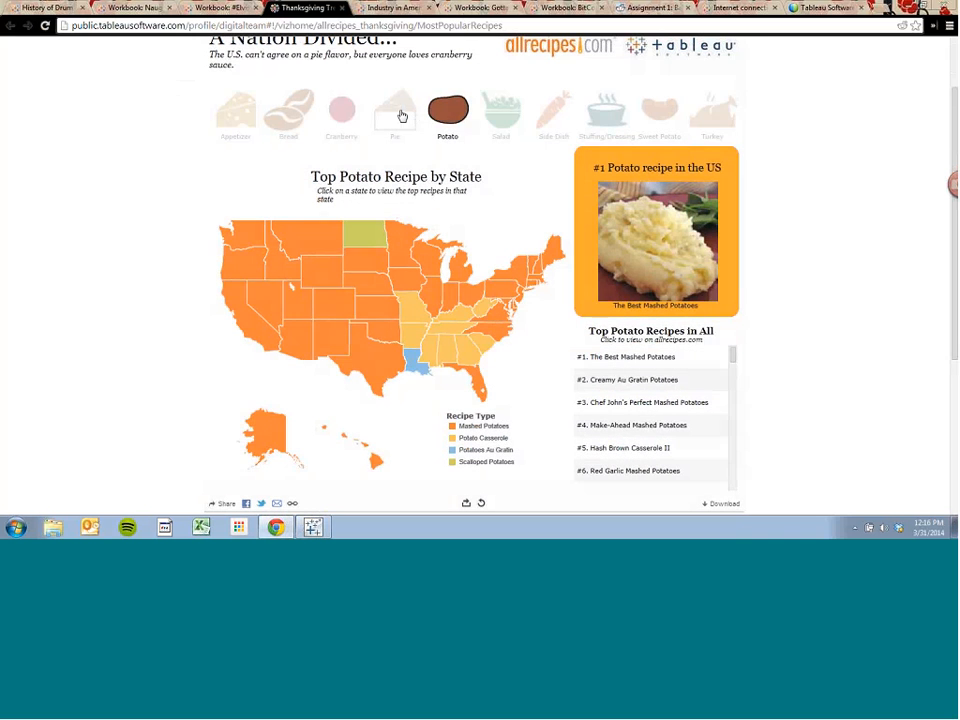
click(401, 116)
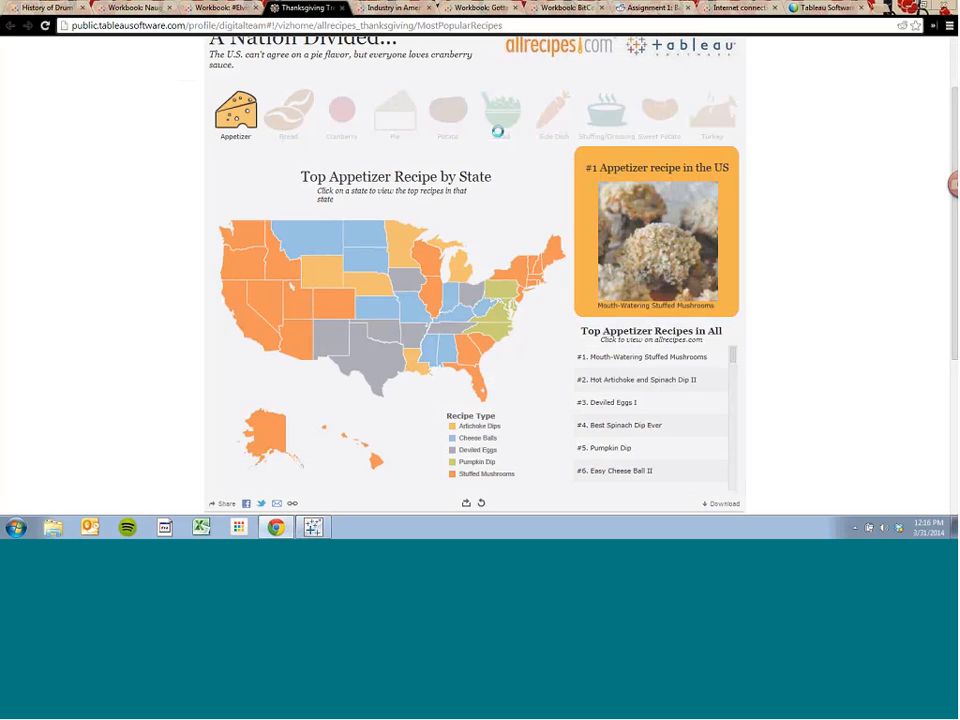
Compare the recipe map and rankings for Turkey, Sweet Potato, Side Dish and Salad, ending on the Potato category.
click(706, 125)
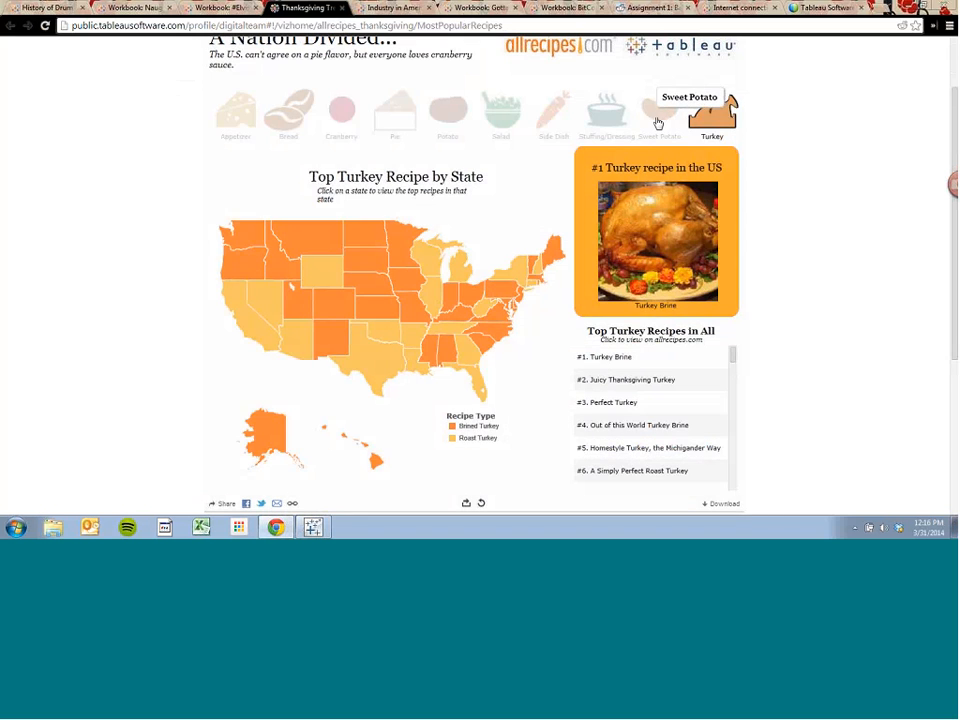
click(657, 122)
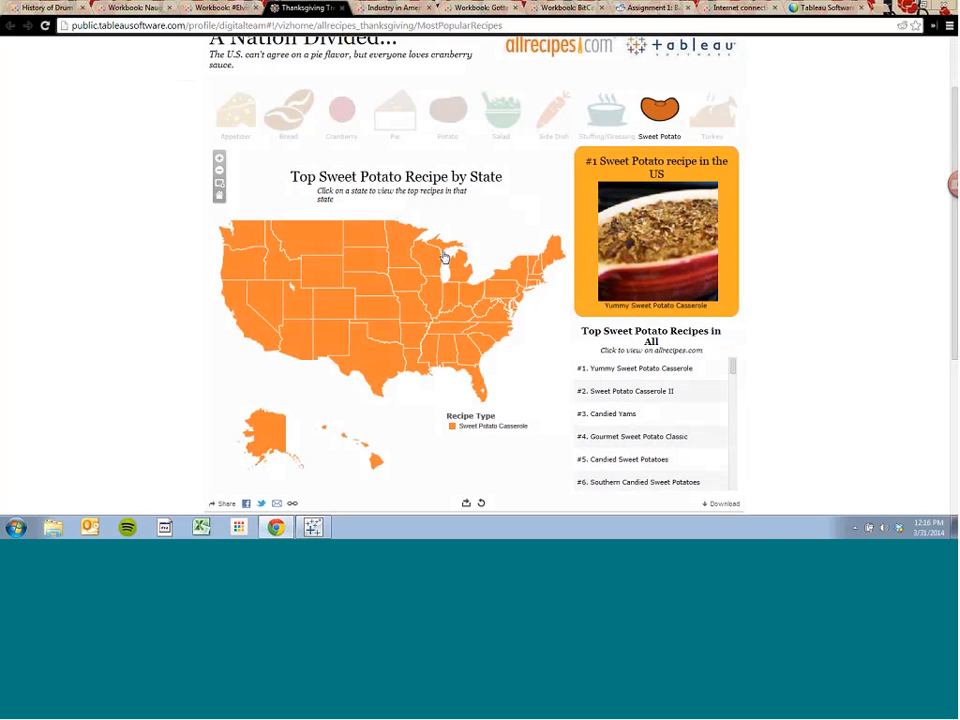
click(557, 119)
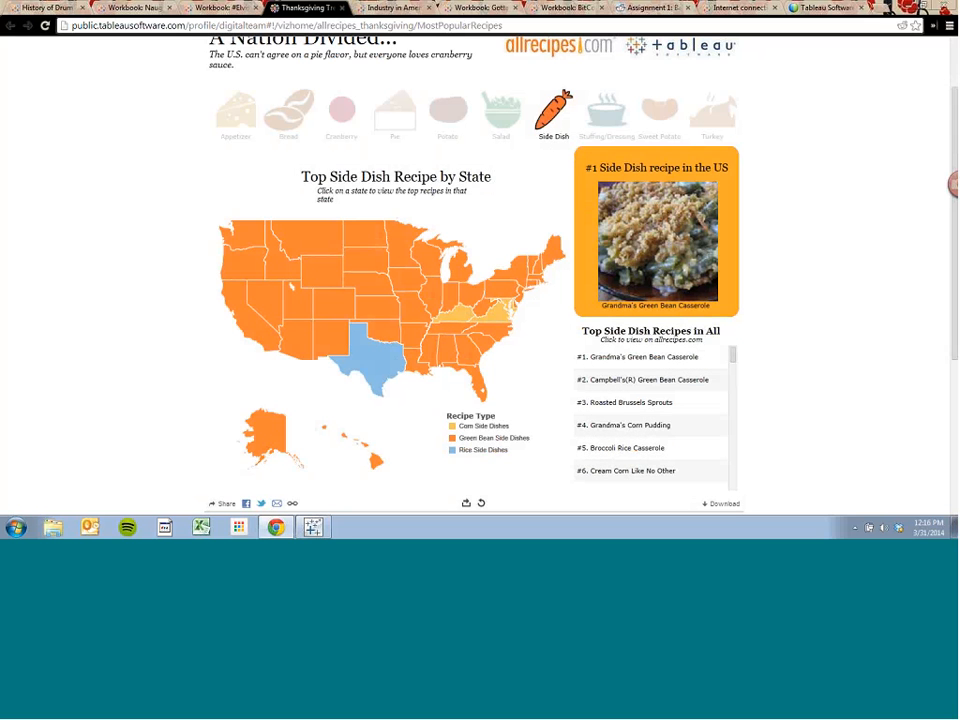
click(503, 124)
click(450, 112)
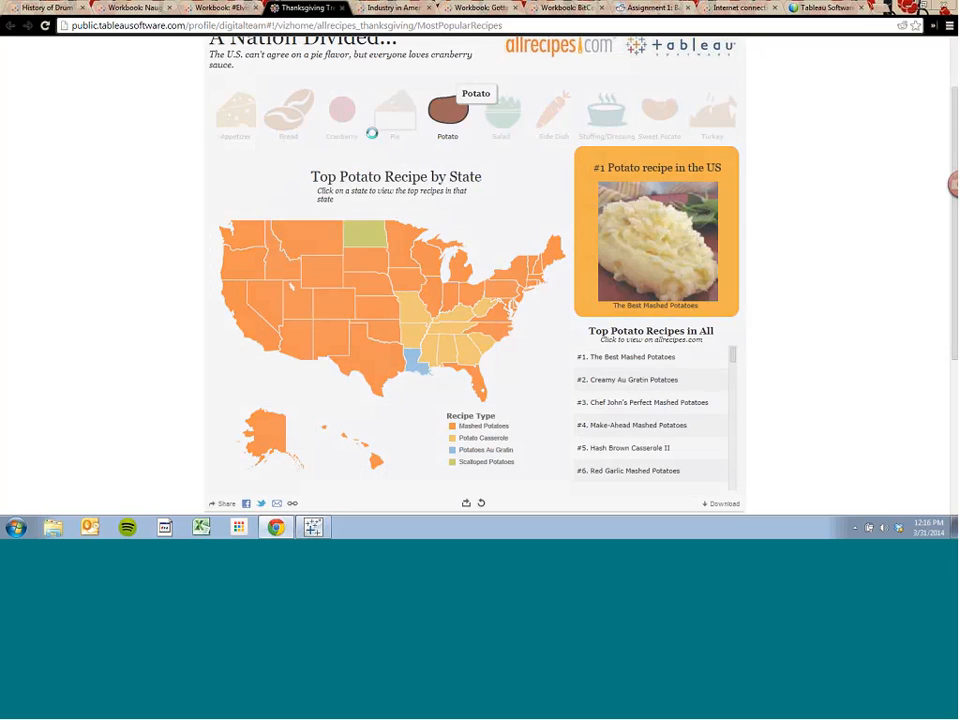
Open the Naughty or Nice dashboard and examine the details of Bono, Jennifer Lawrence, Leonardo DiCaprio and Justin Bieber, ending on Alec Baldwin.
click(147, 7)
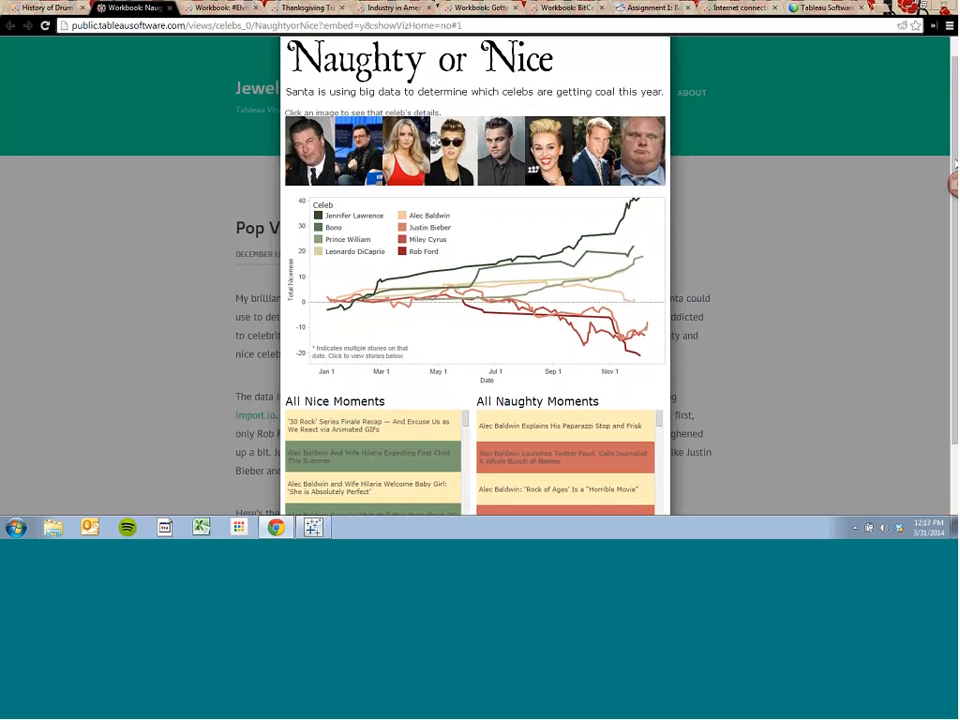
click(311, 165)
click(349, 168)
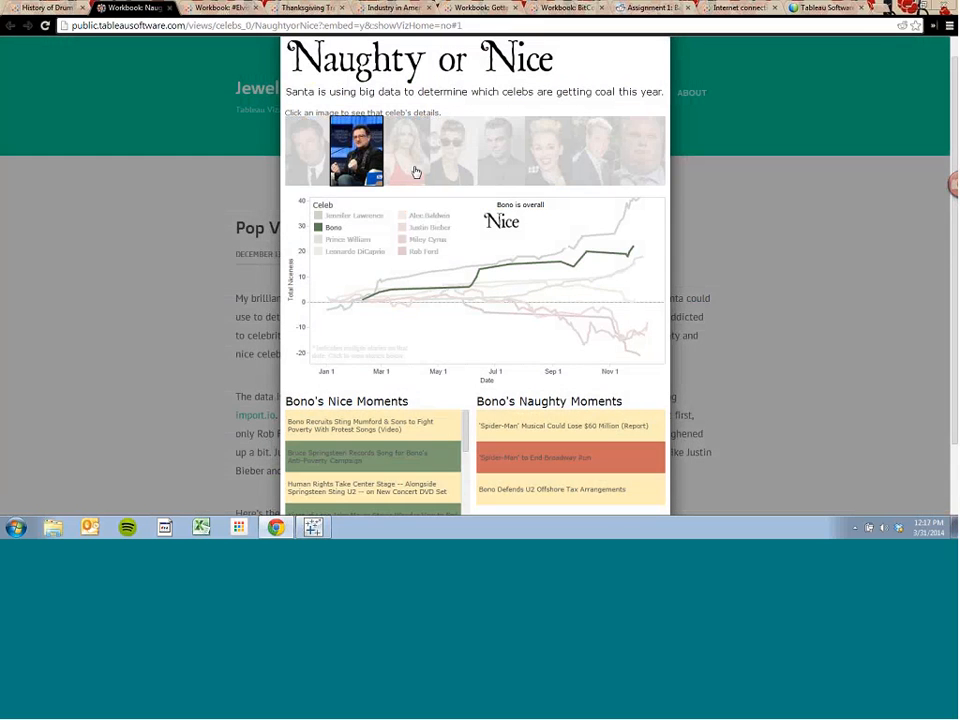
click(413, 170)
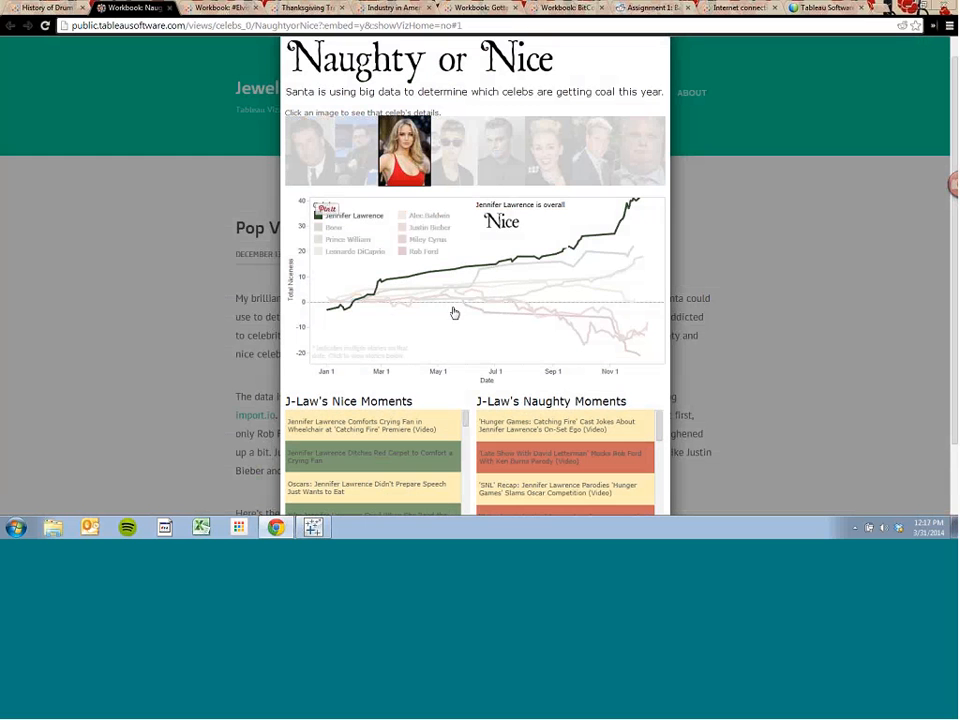
click(493, 176)
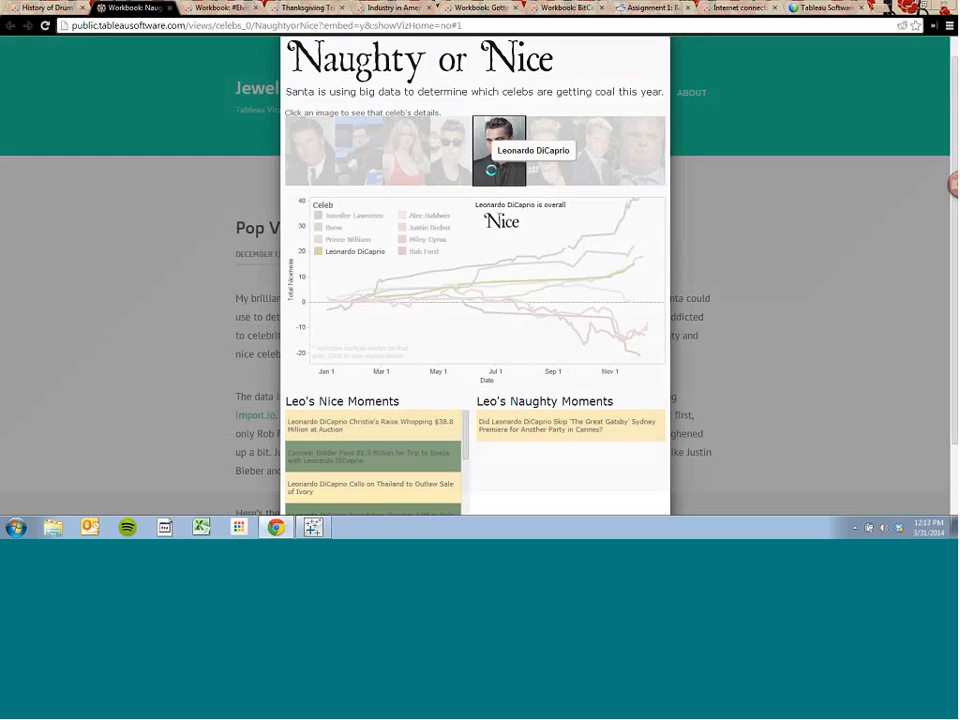
click(472, 162)
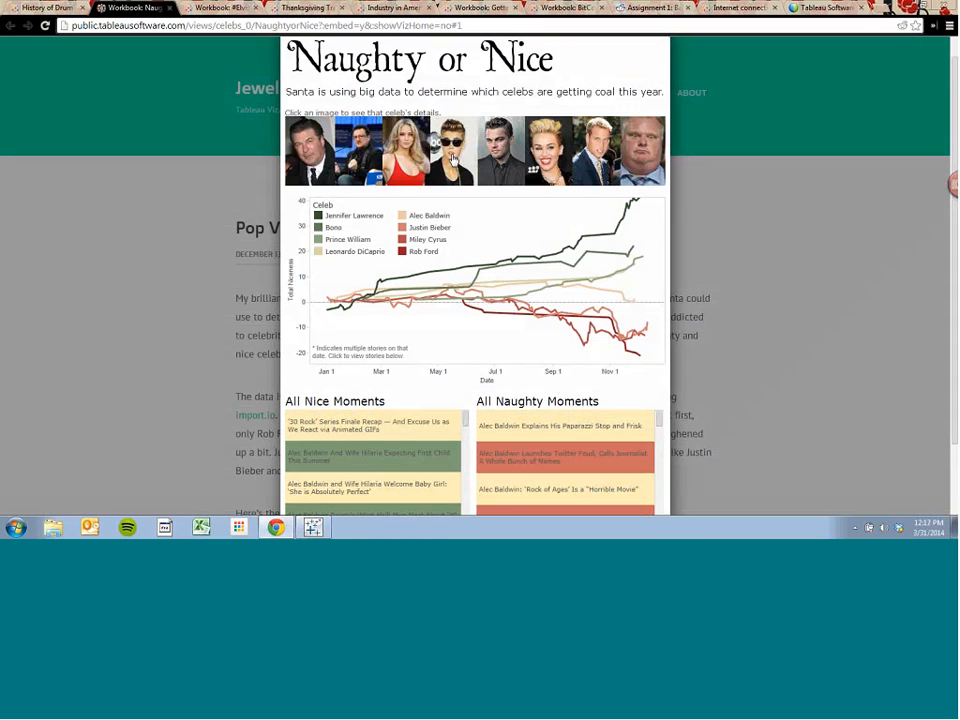
click(450, 155)
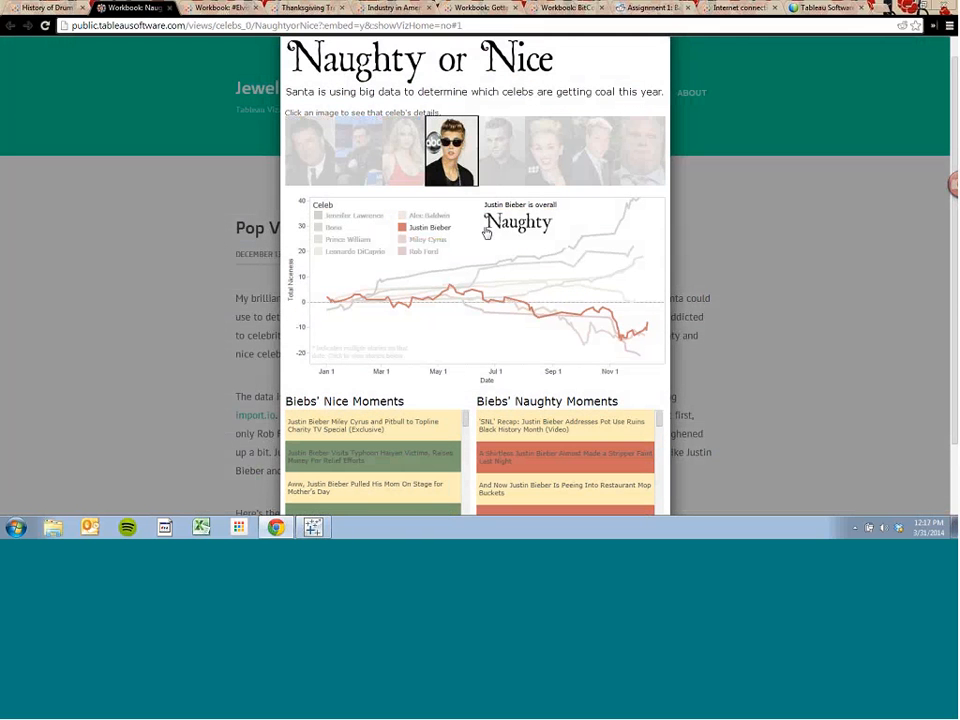
click(342, 172)
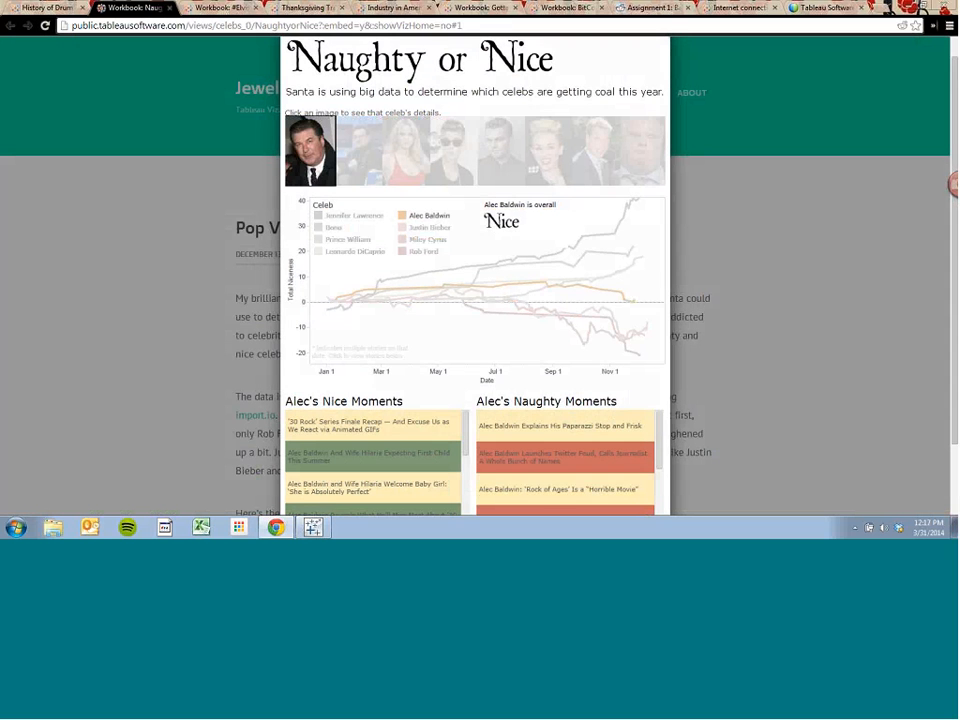
scroll(581, 443, down, 1)
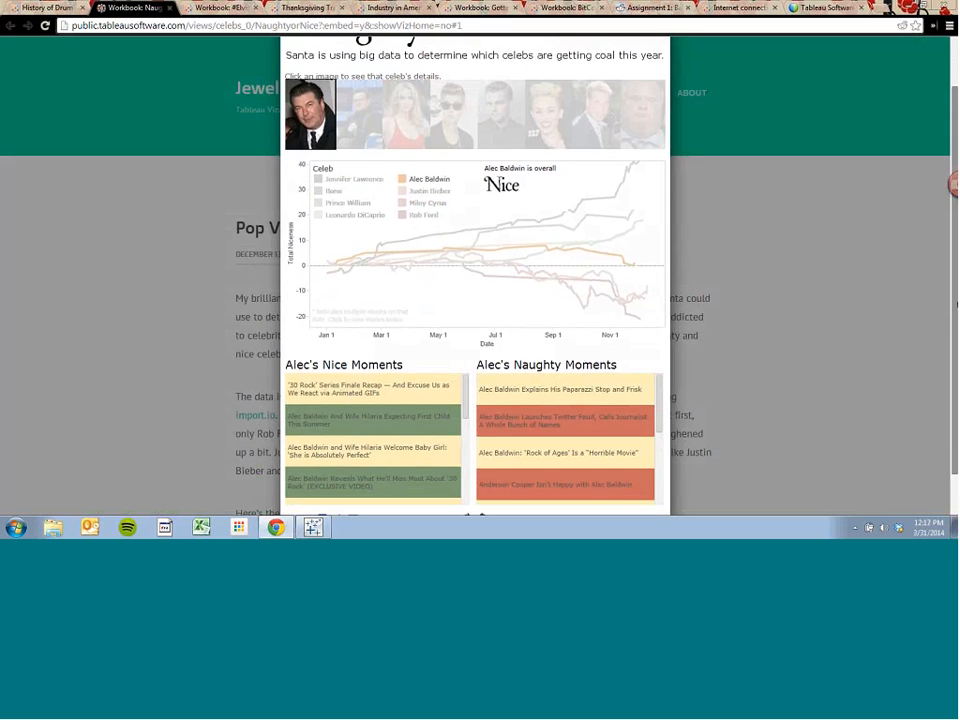
Examine the last two celebrities' details in the Naughty or Nice dashboard, ending on Prince William.
click(642, 113)
click(602, 112)
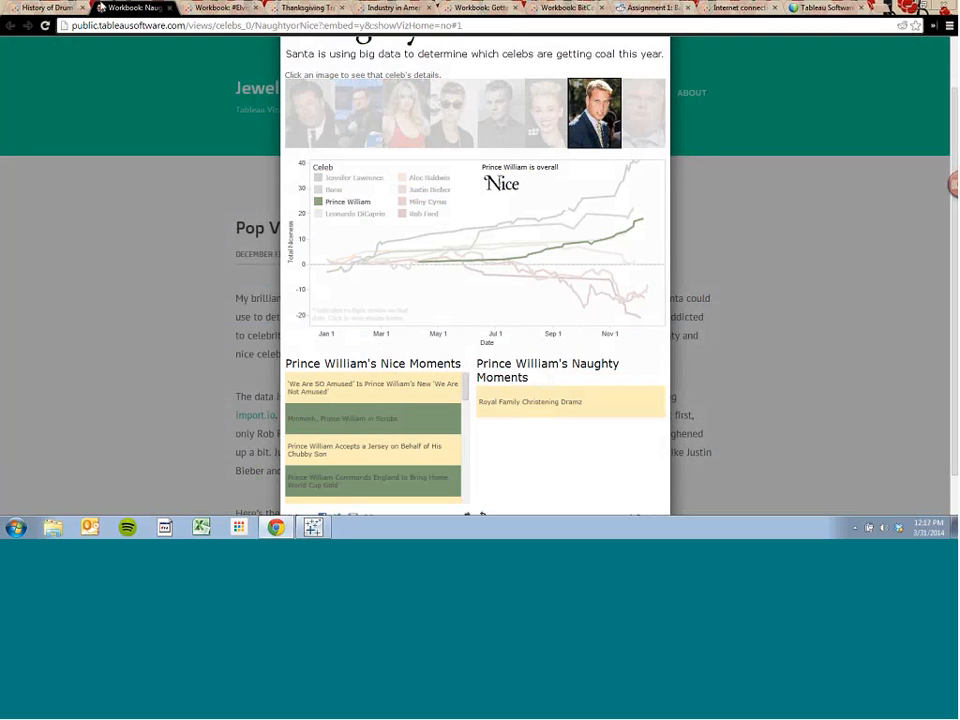
Open and reload the History of Drum Corps dashboard, and examine the scores and details for Madison Scouts, Glassmen and Crossmen.
click(45, 7)
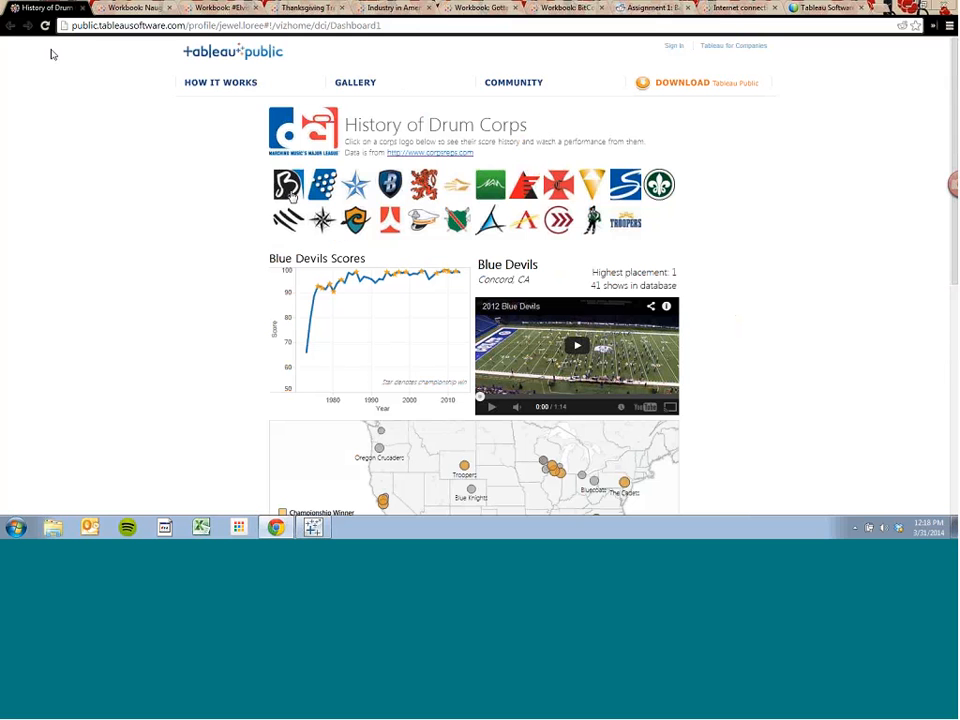
click(45, 26)
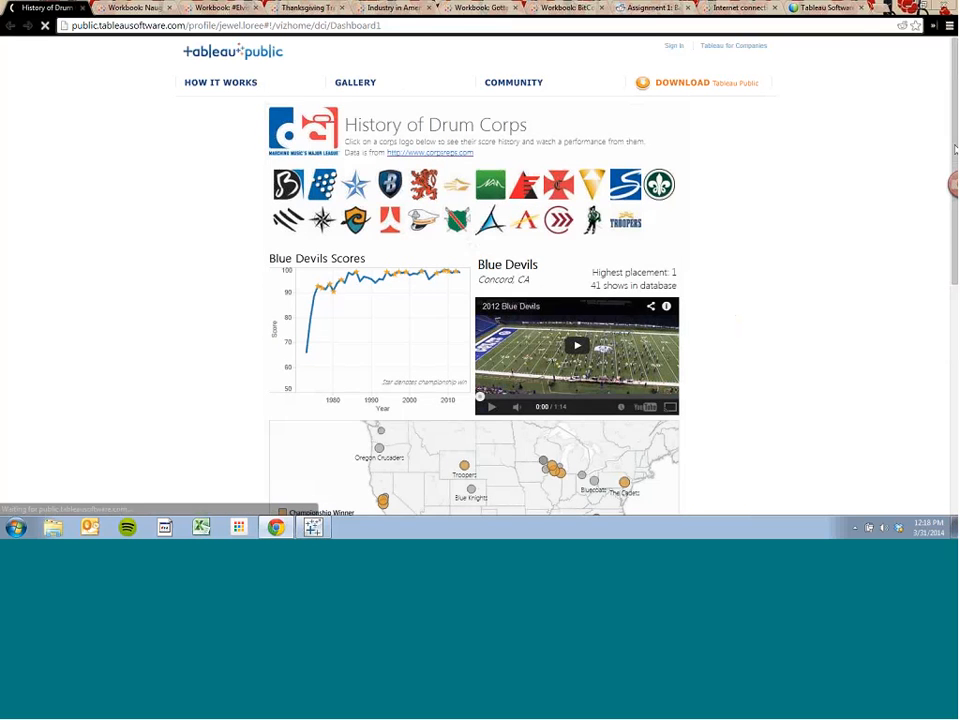
drag(954, 148, 950, 186)
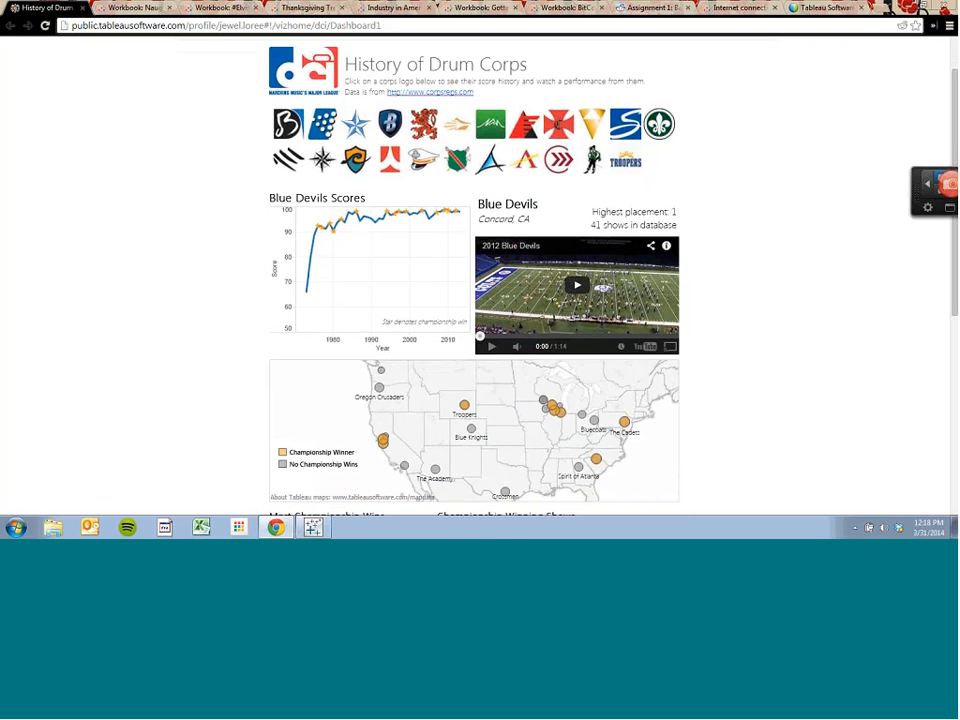
click(658, 123)
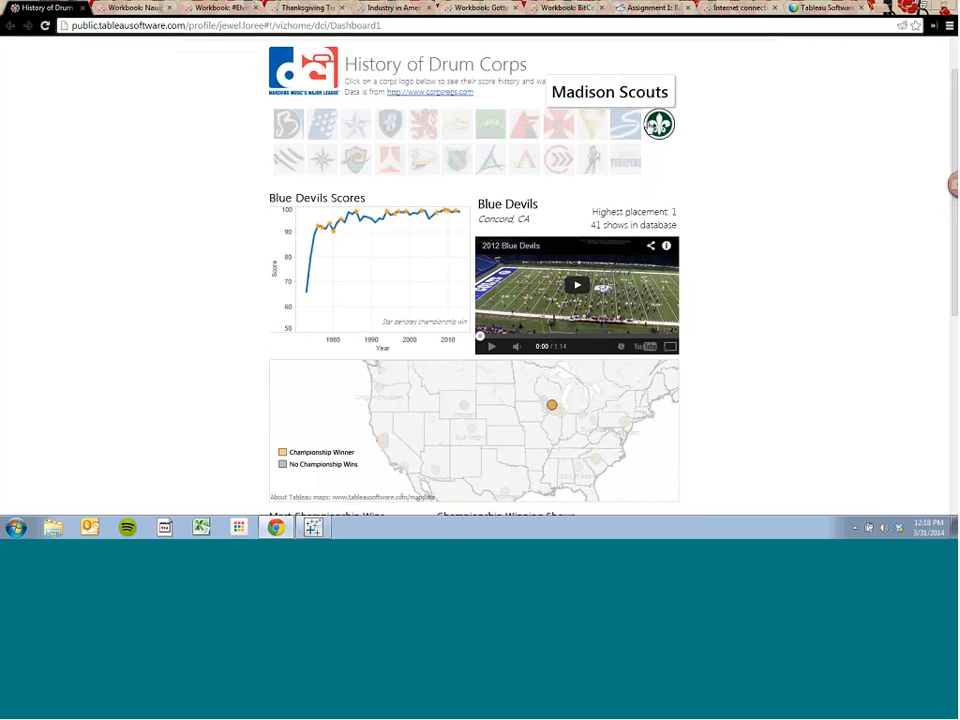
click(594, 132)
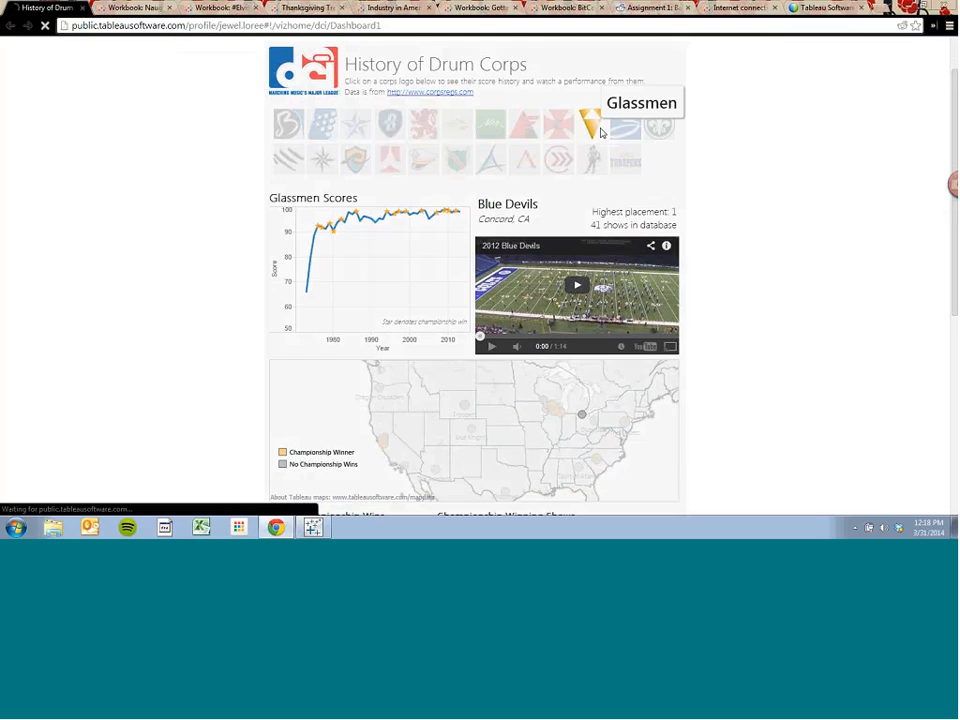
click(556, 130)
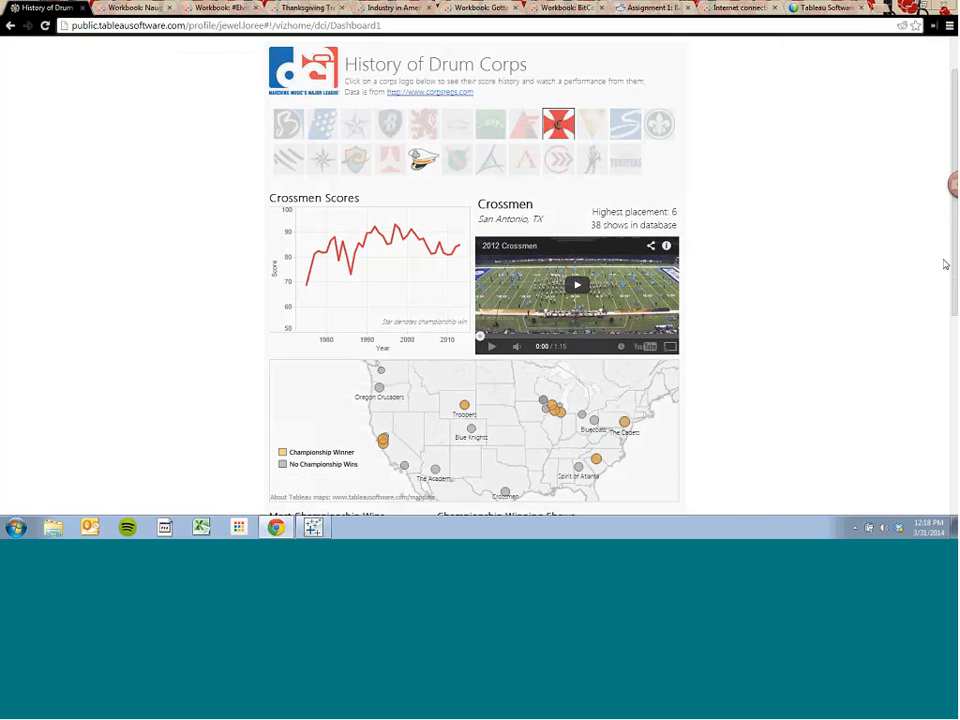
mouse_move(363, 220)
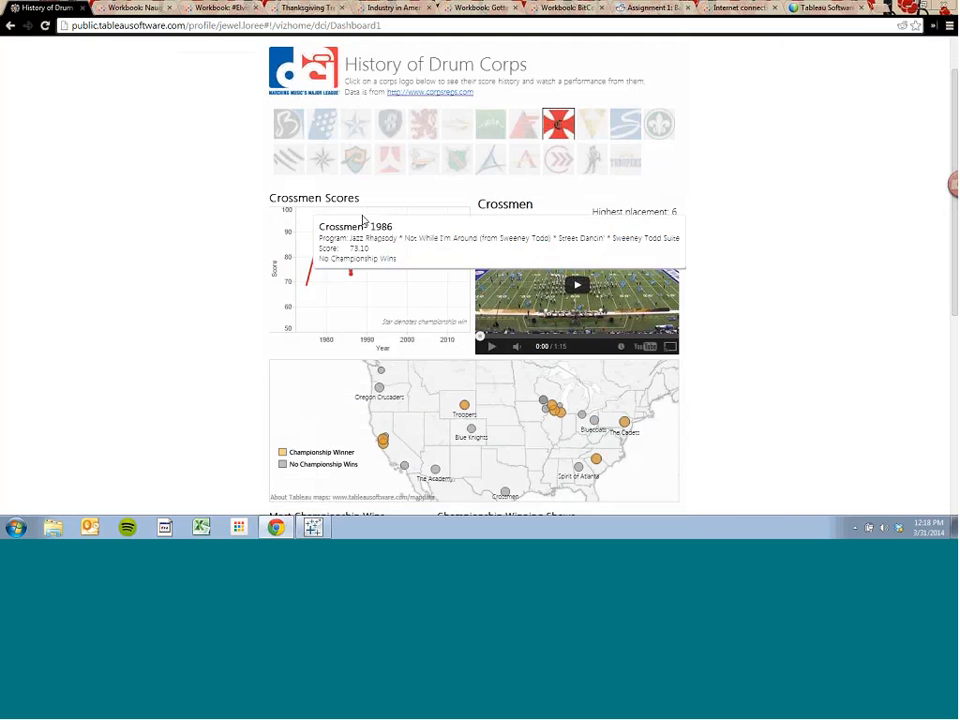
click(561, 122)
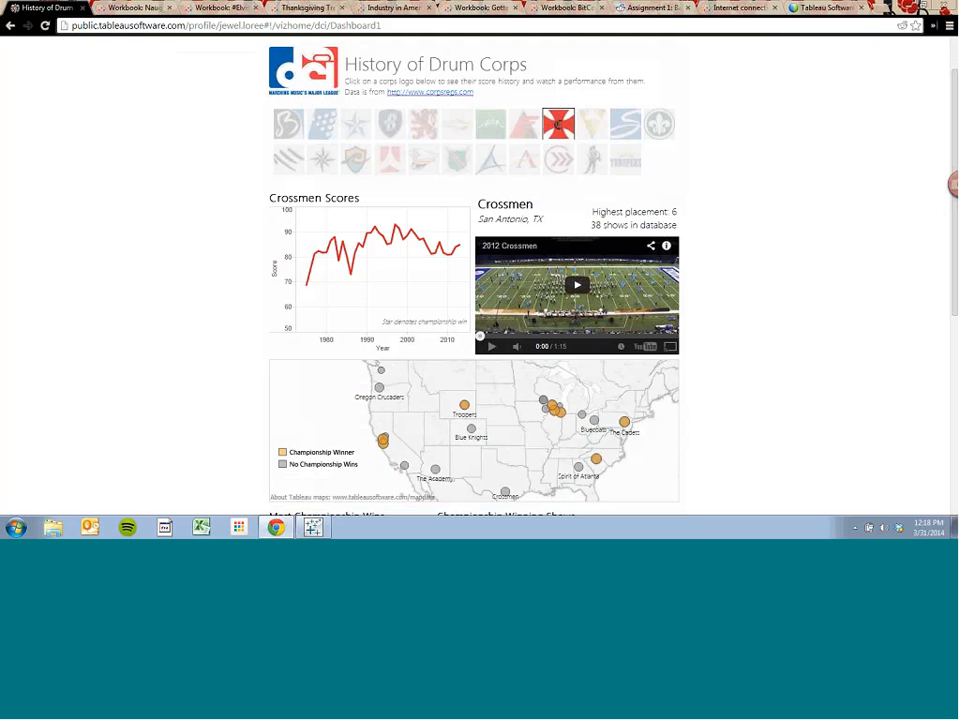
Look over the map and championship charts in the History of Drum Corps dashboard, and clear the Crossmen logo selection.
scroll(955, 322, down, 1)
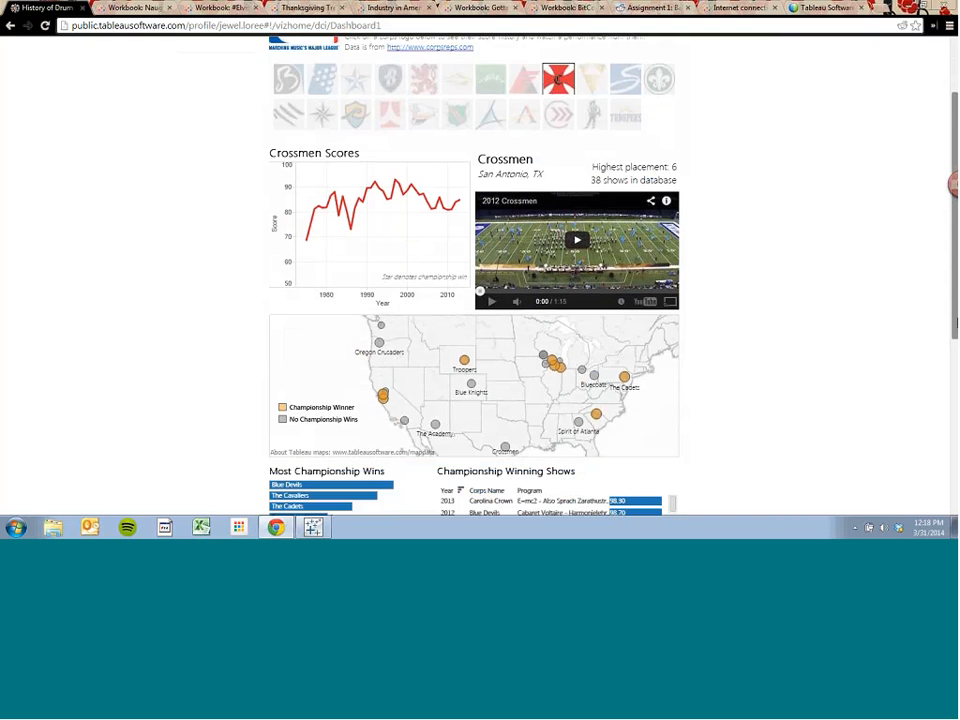
scroll(955, 322, down, 2)
scroll(707, 263, up, 5)
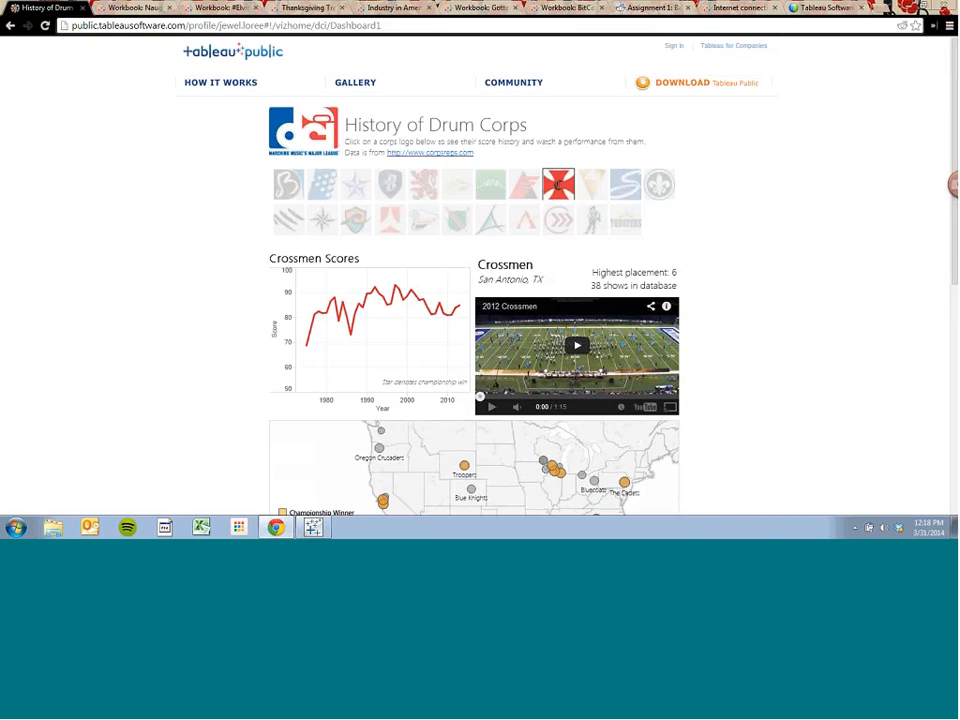
click(564, 176)
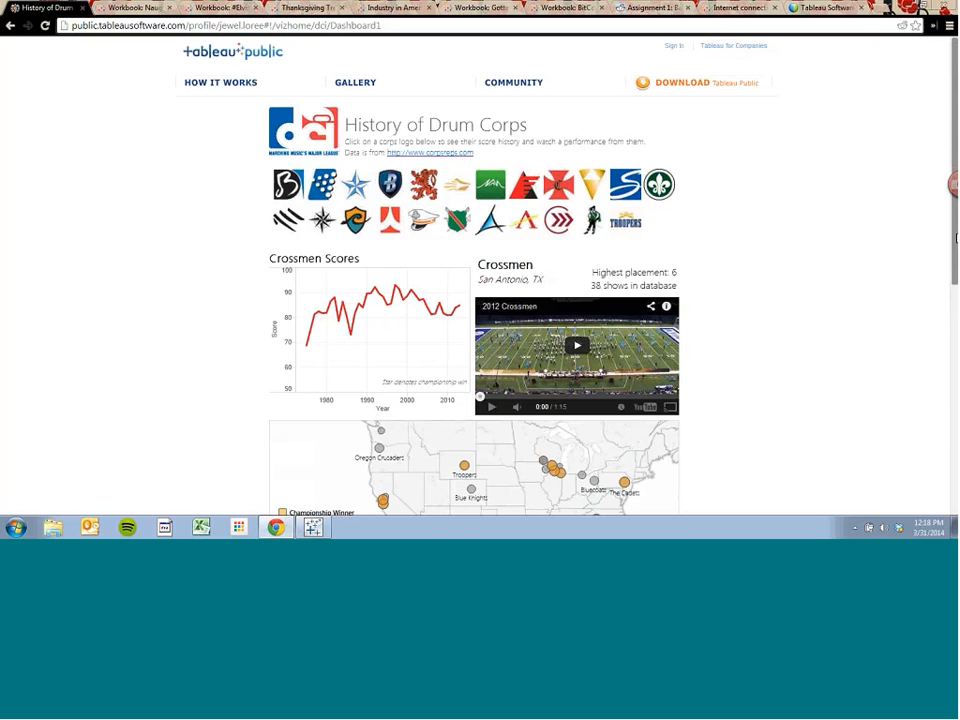
Download the History of Drum Corps workbook, open it in Tableau and maximize its window.
drag(953, 240, 950, 267)
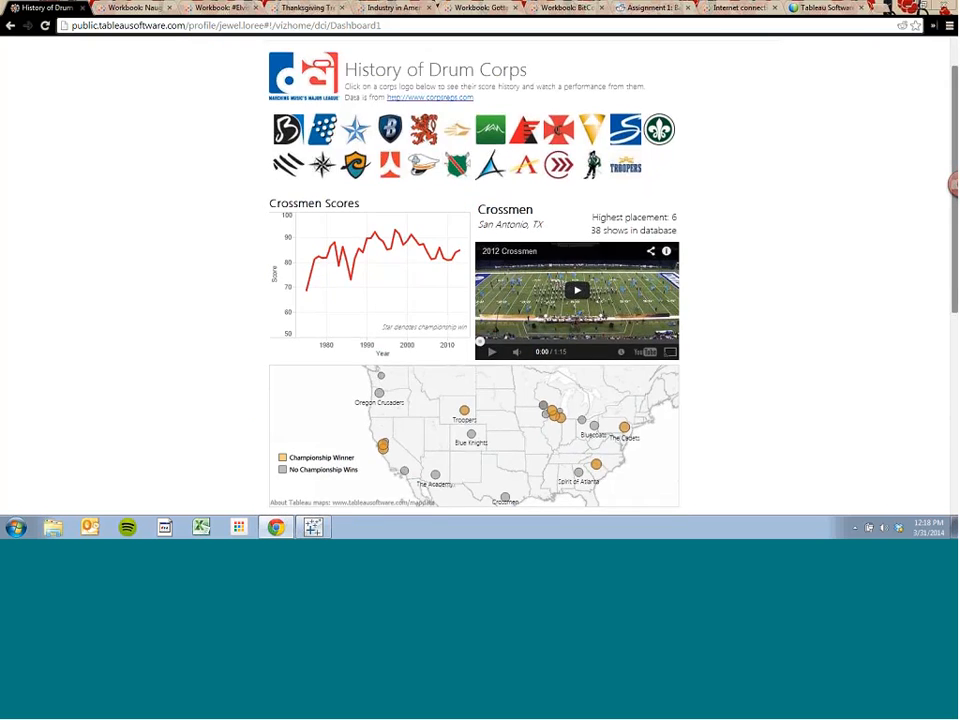
scroll(675, 418, down, 3)
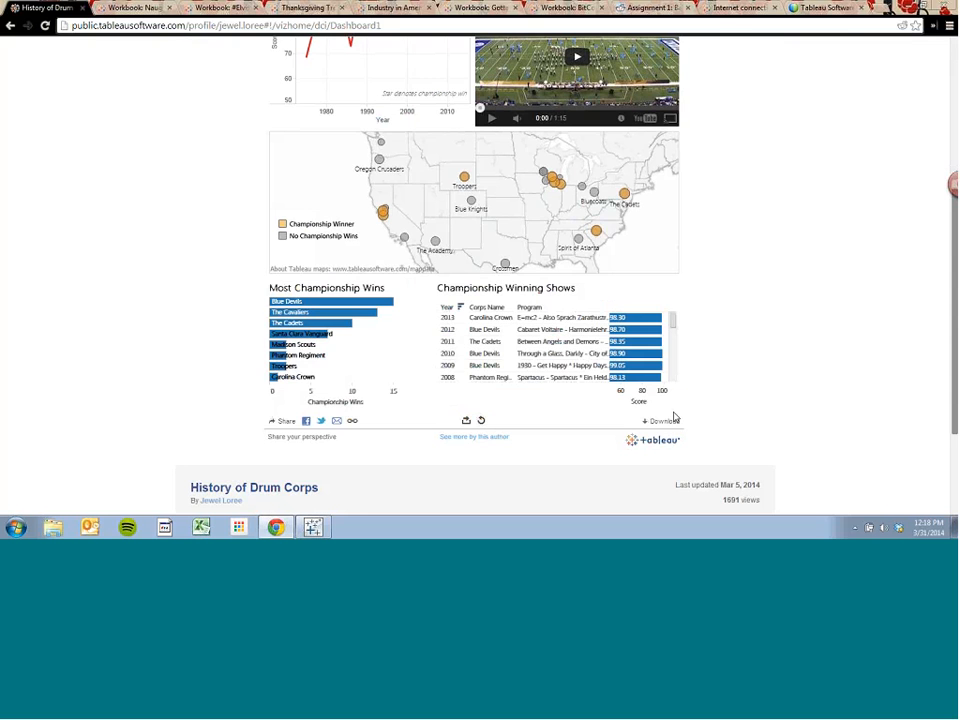
click(673, 420)
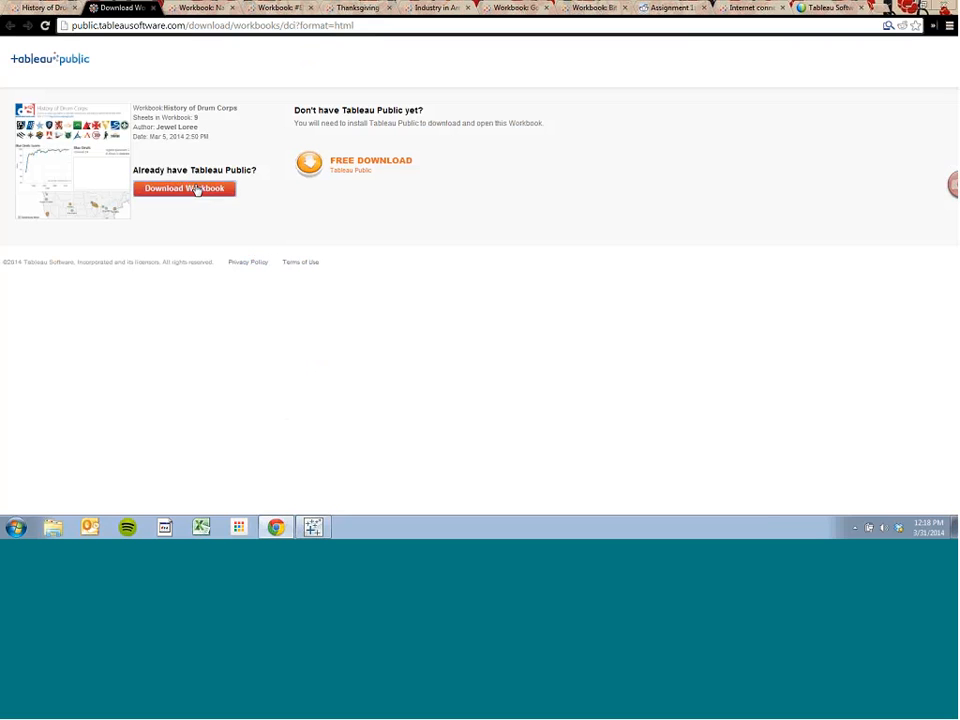
click(197, 189)
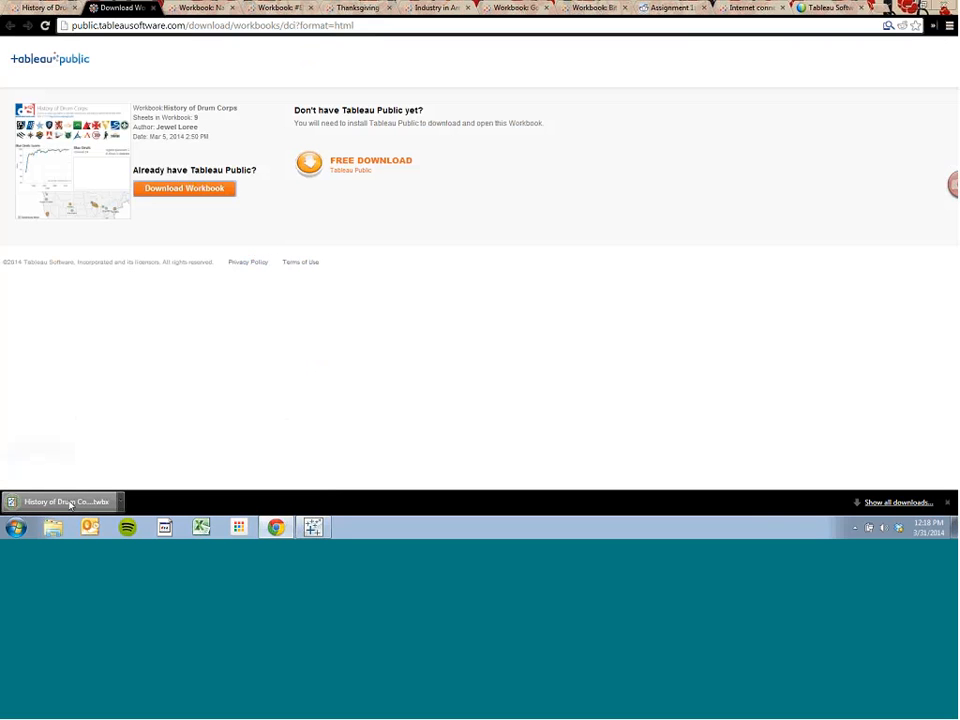
click(70, 503)
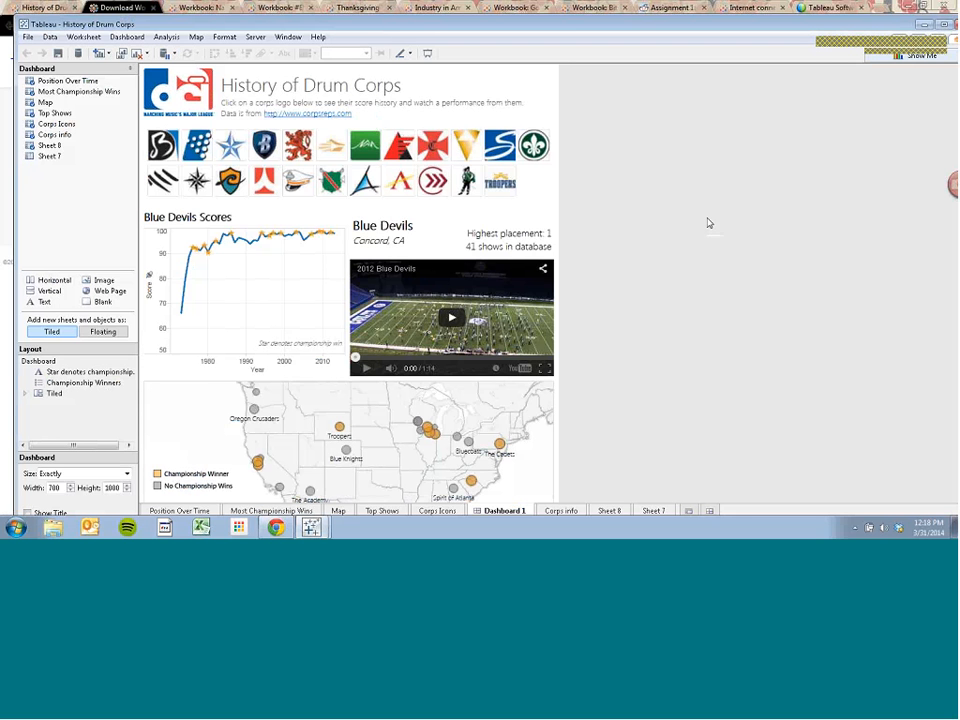
click(922, 22)
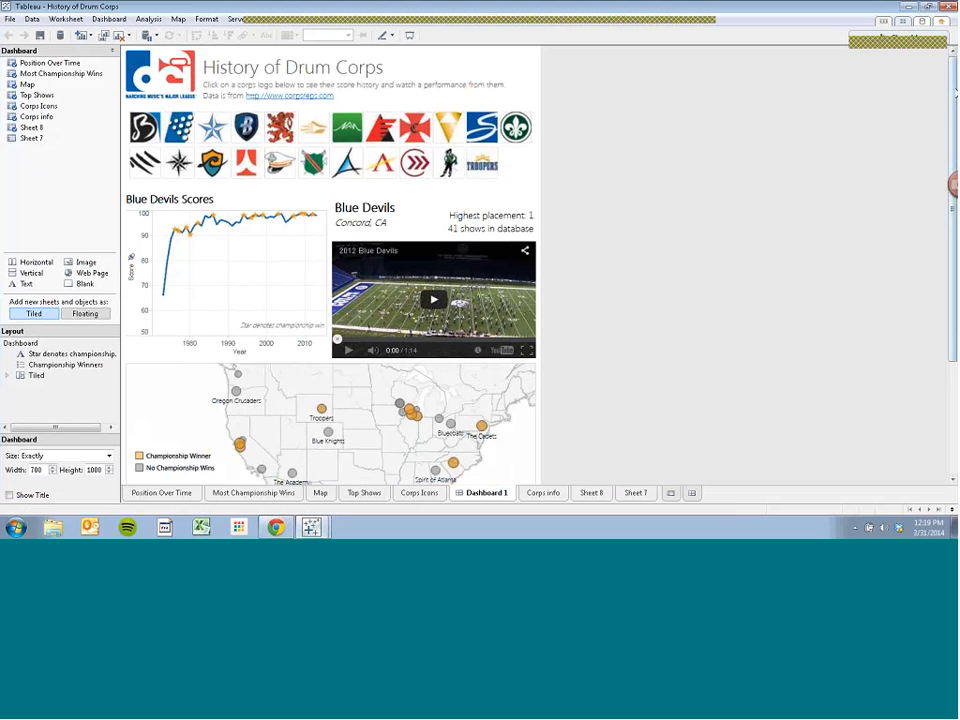
Look through the whole Dashboard 1 layout and the Corps Icons worksheet, ending back at the dashboard's corps logos.
scroll(948, 230, down, 3)
scroll(948, 230, down, 1)
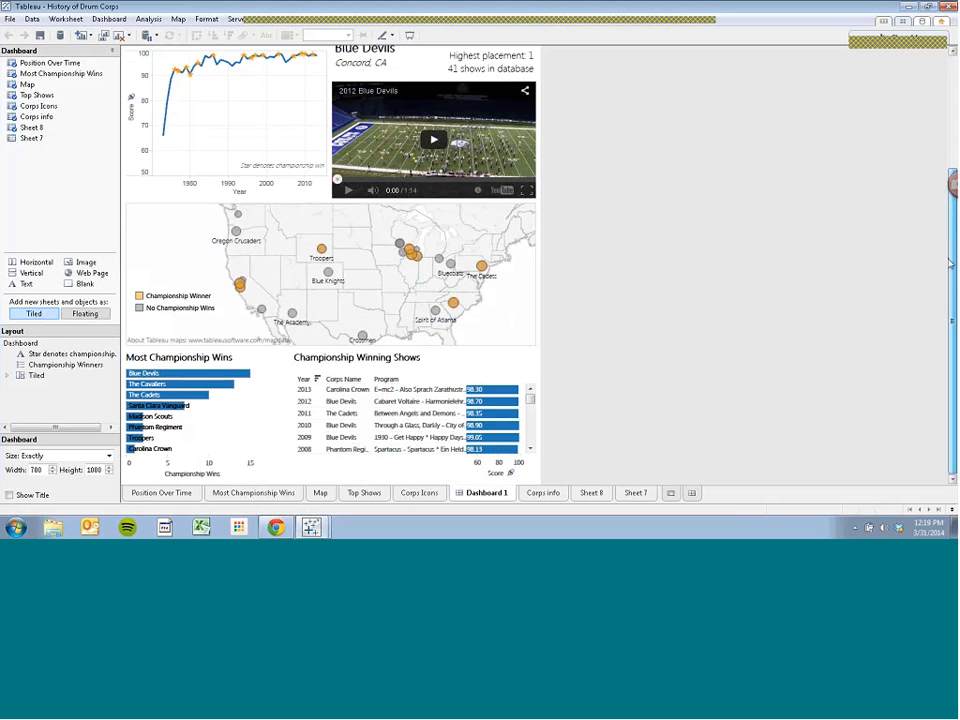
scroll(949, 150, up, 3)
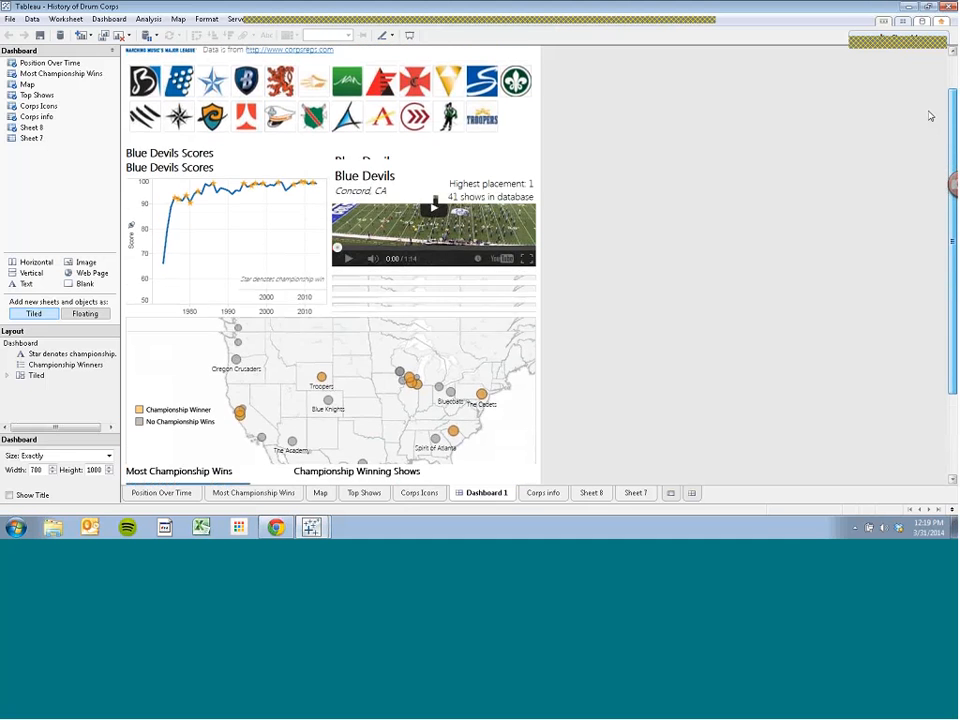
scroll(930, 97, up, 1)
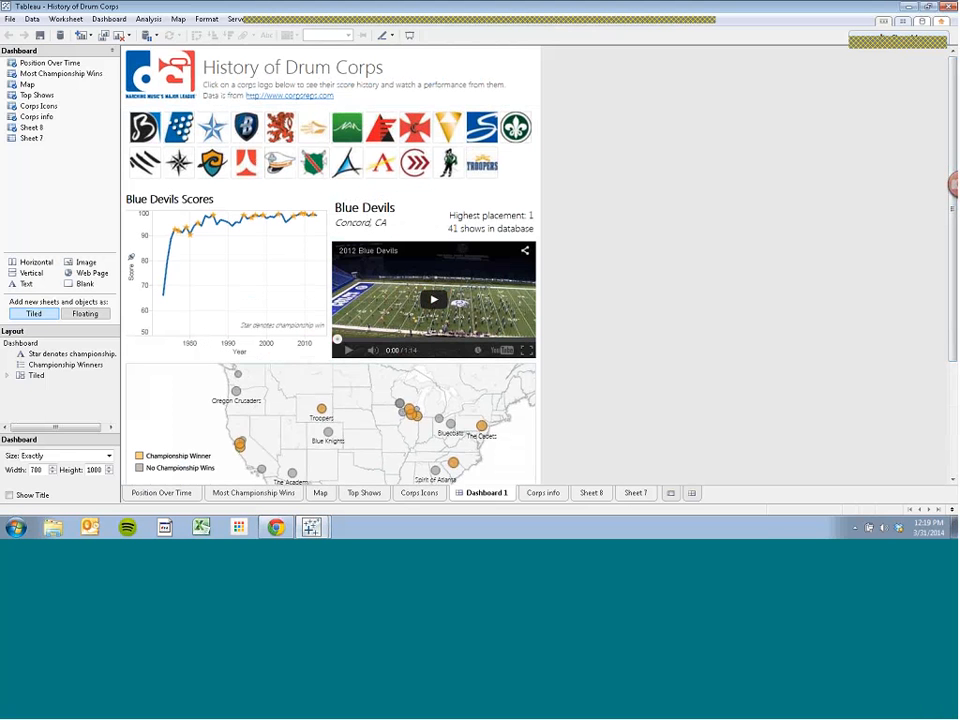
drag(952, 121, 940, 215)
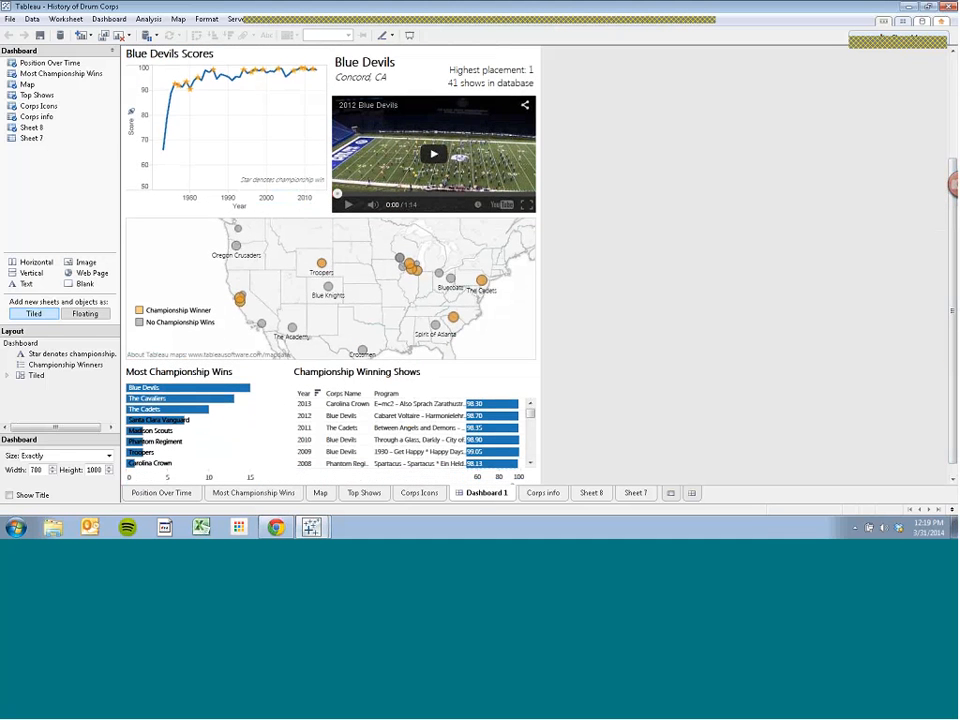
click(420, 494)
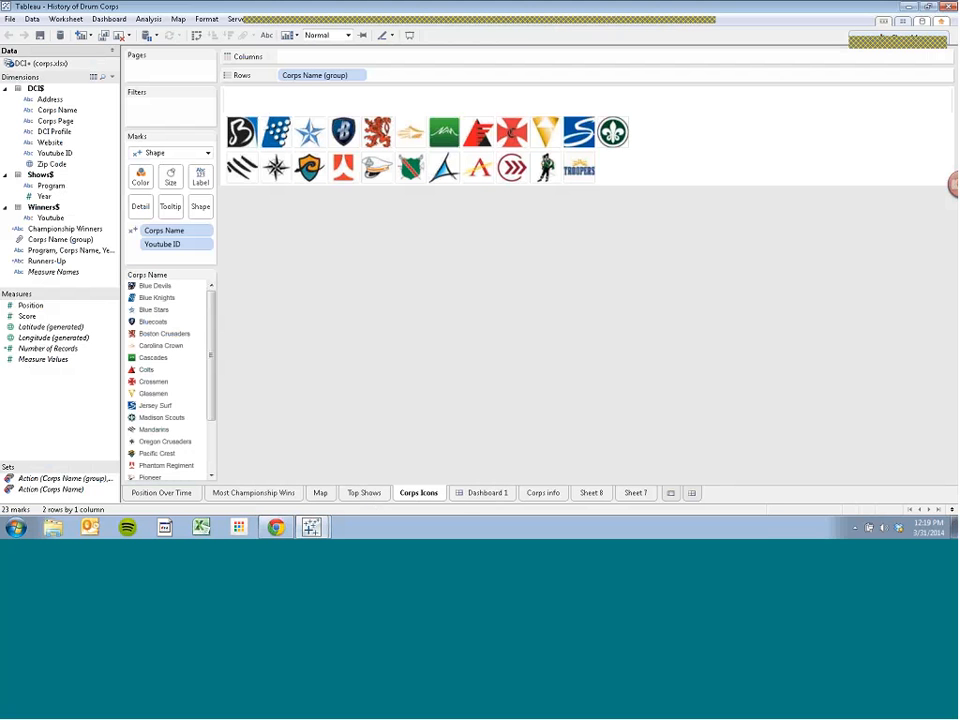
click(463, 492)
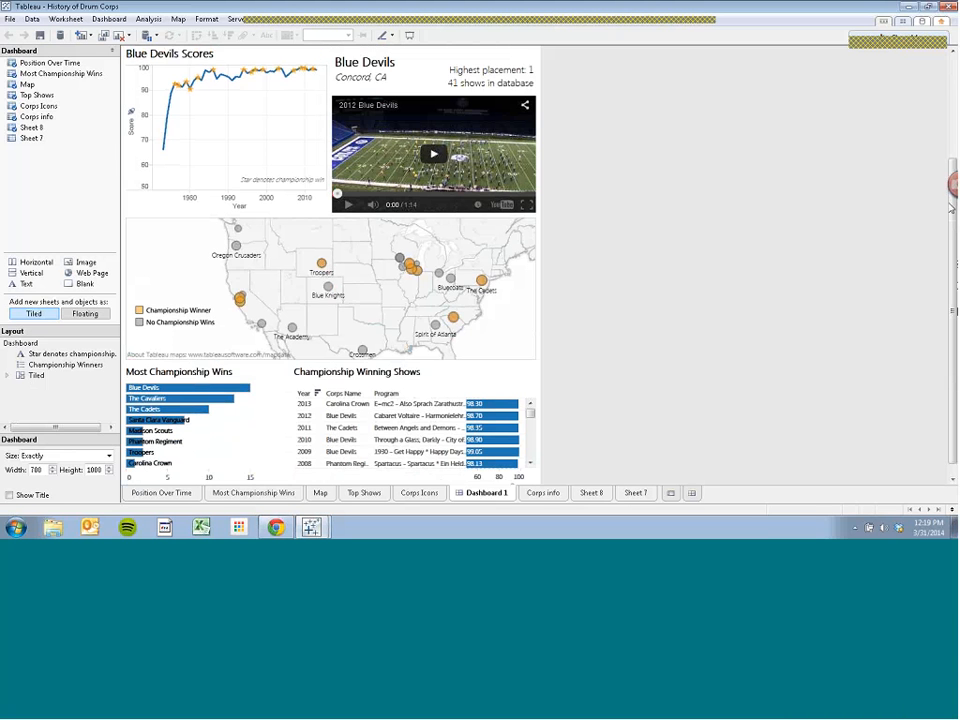
scroll(714, 230, up, 3)
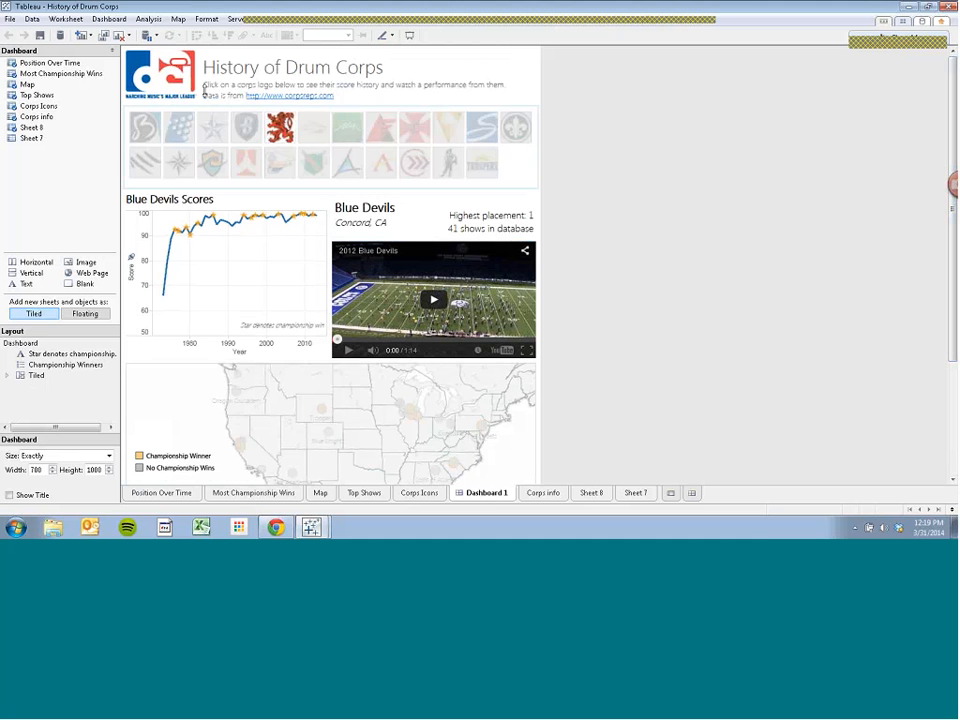
Review Dashboard 1's list of actions and the action types that can be added, and close it without adding any.
click(126, 20)
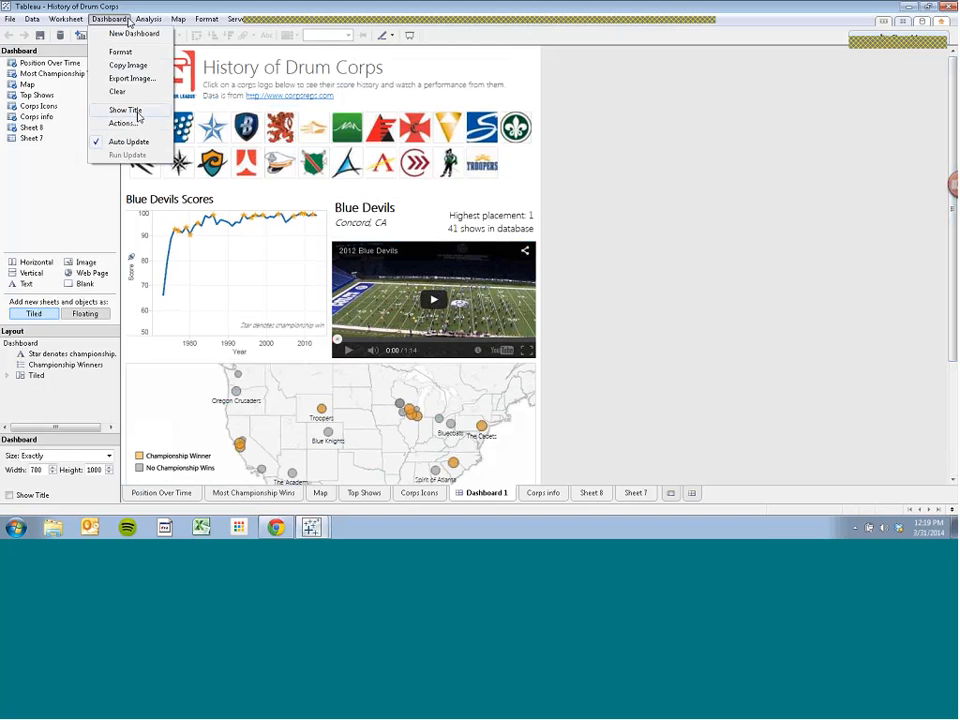
click(135, 122)
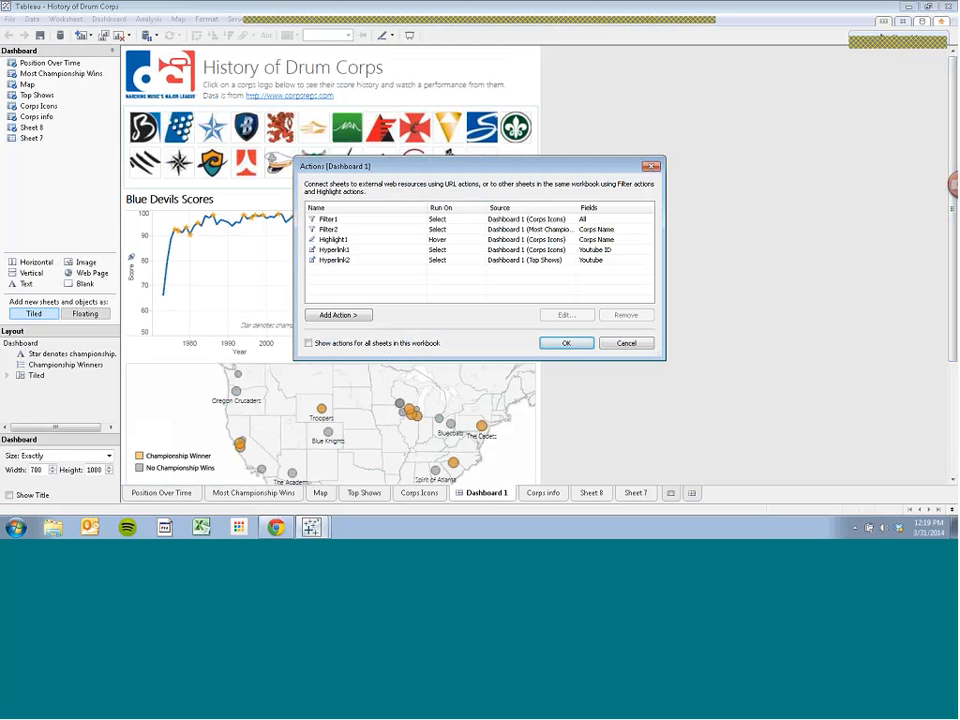
drag(453, 168, 453, 141)
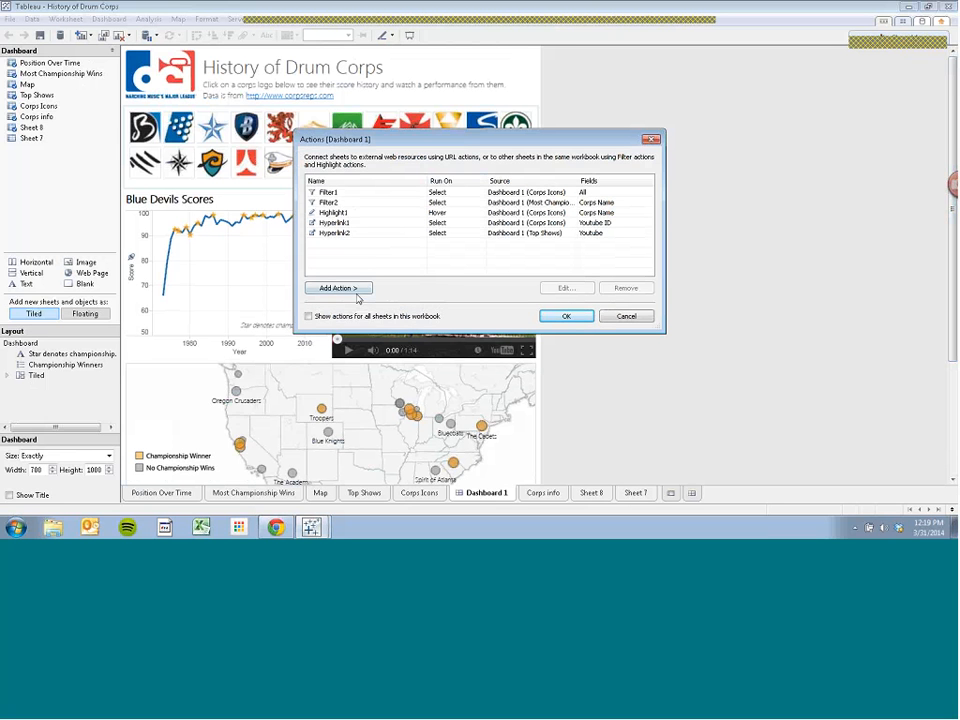
click(356, 294)
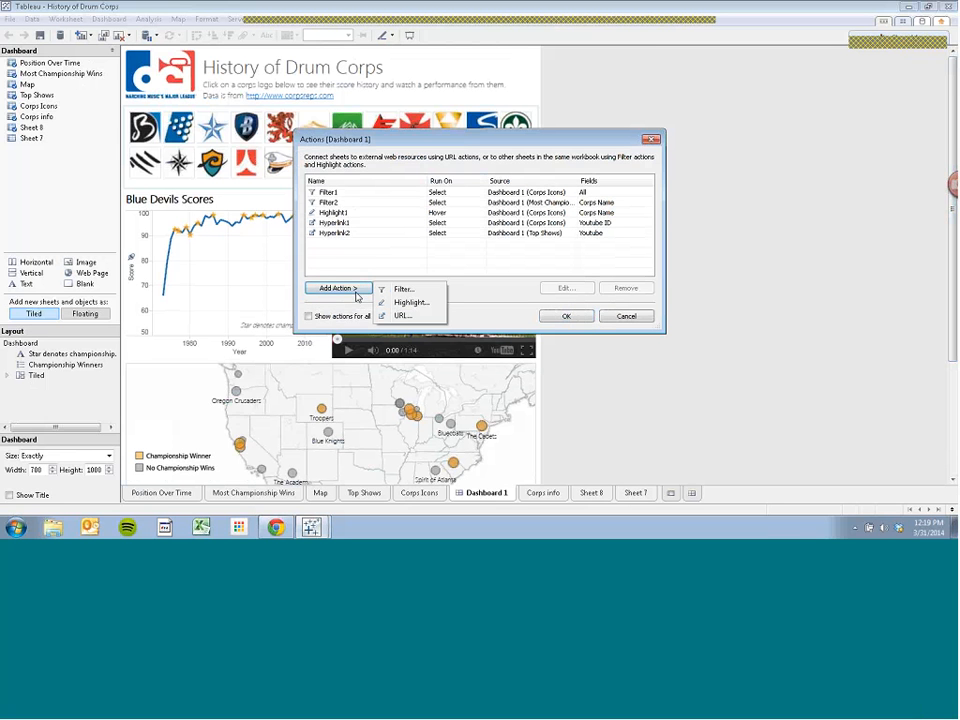
click(569, 316)
click(569, 316)
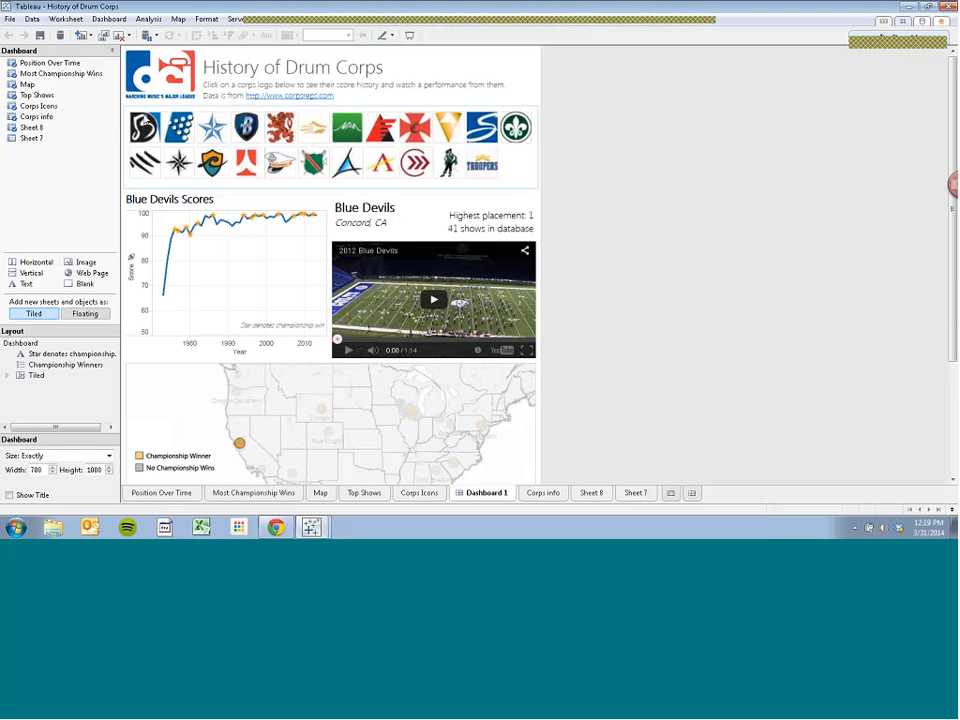
Test the corps logo filter actions on Dashboard 1 with Blue Knights, Blue Stars, Pacific Crest, Spirit of Atlanta and Pioneer.
click(143, 121)
click(186, 142)
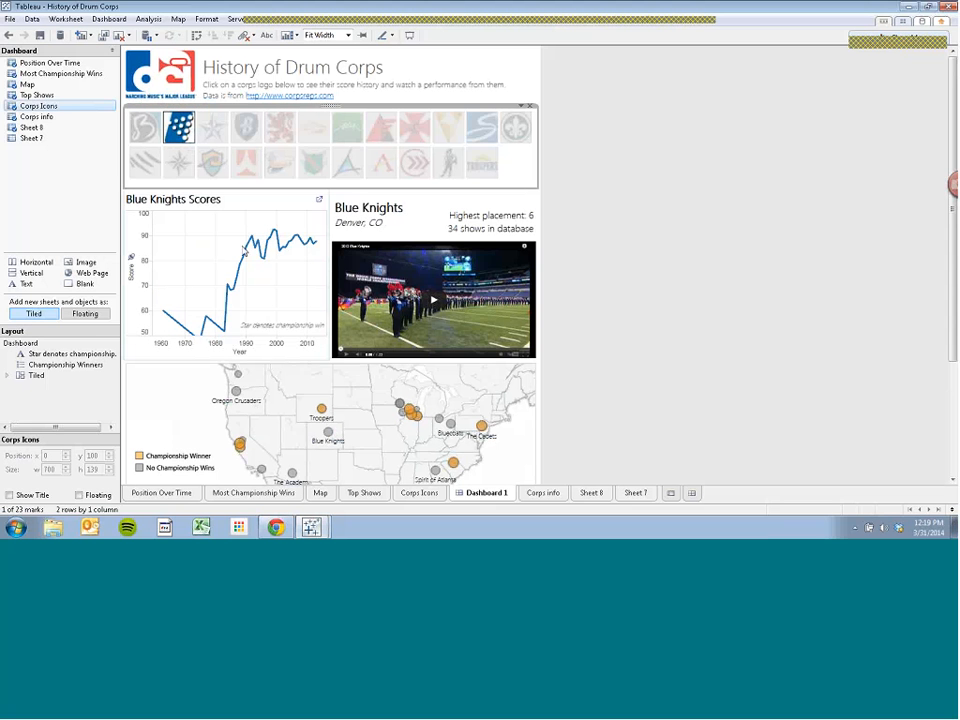
click(212, 128)
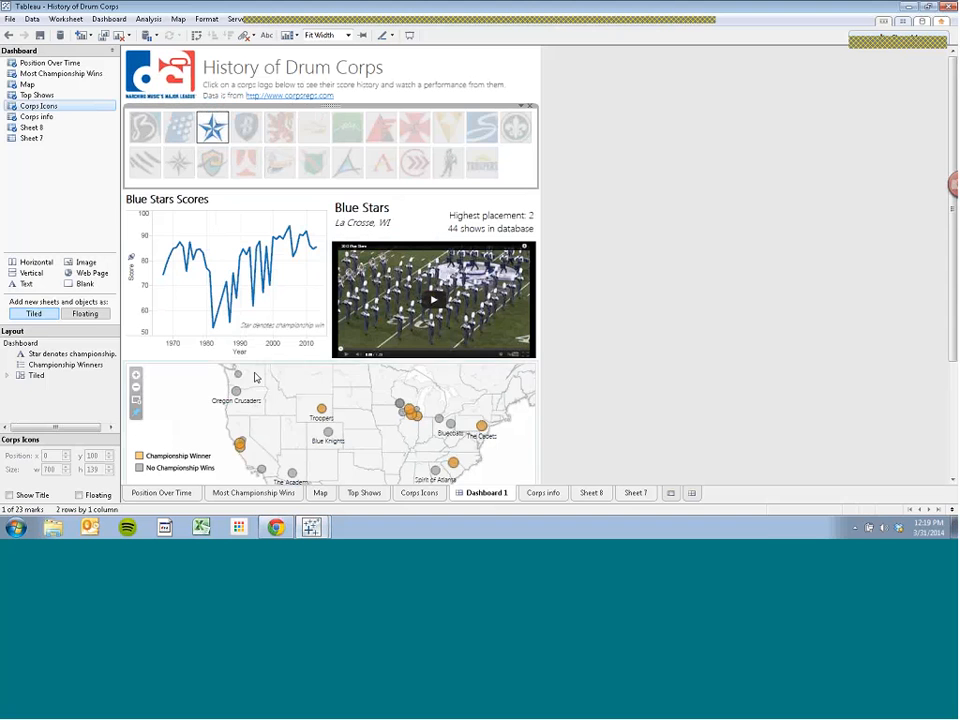
click(212, 162)
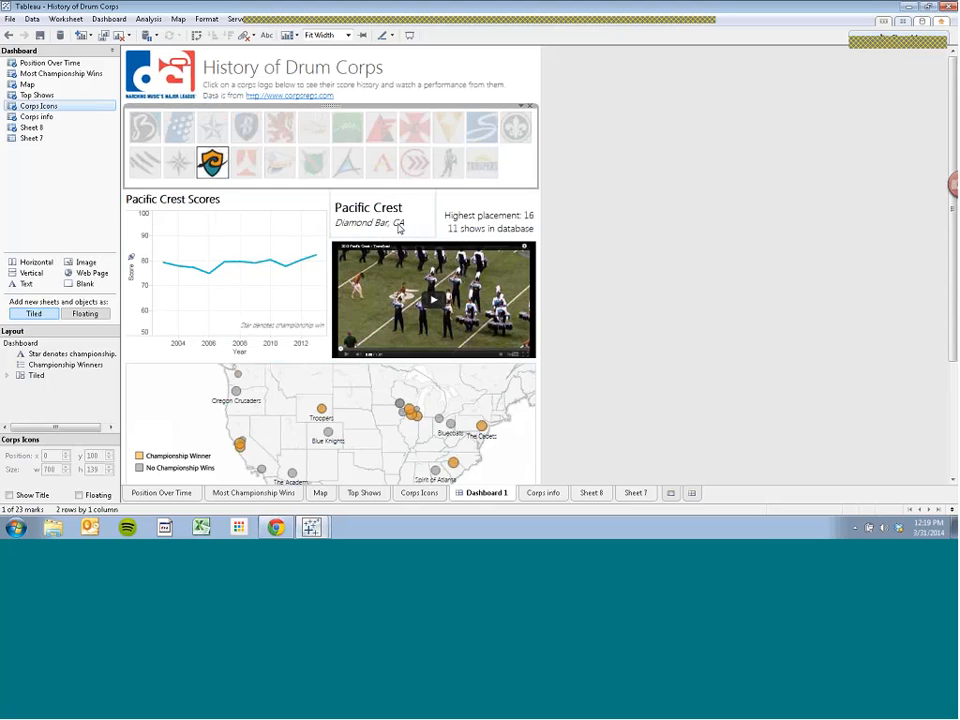
click(345, 165)
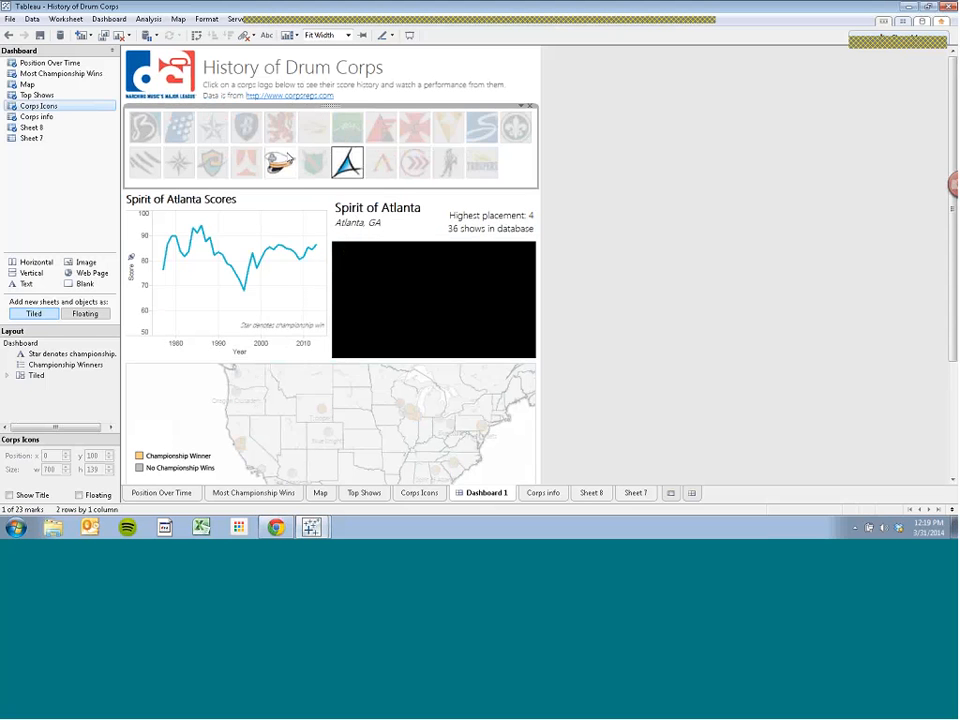
click(280, 163)
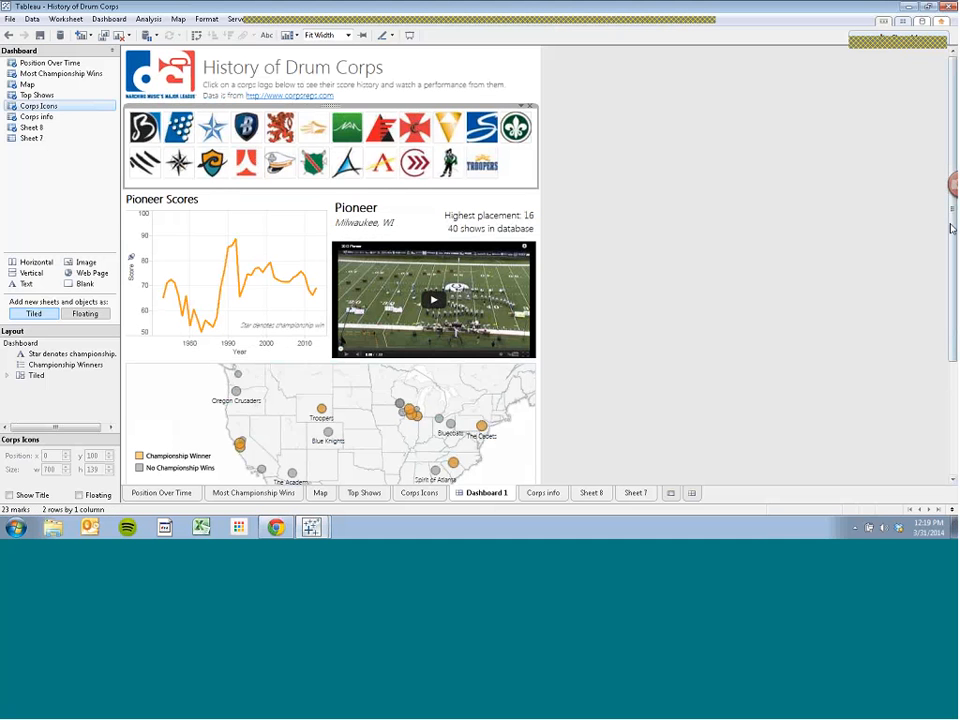
Filter Dashboard 1 by the logos of The Academy, Bluecoats, Jersey Surf and Glassmen, and briefly play the Glassmen video.
scroll(474, 160, down, 2)
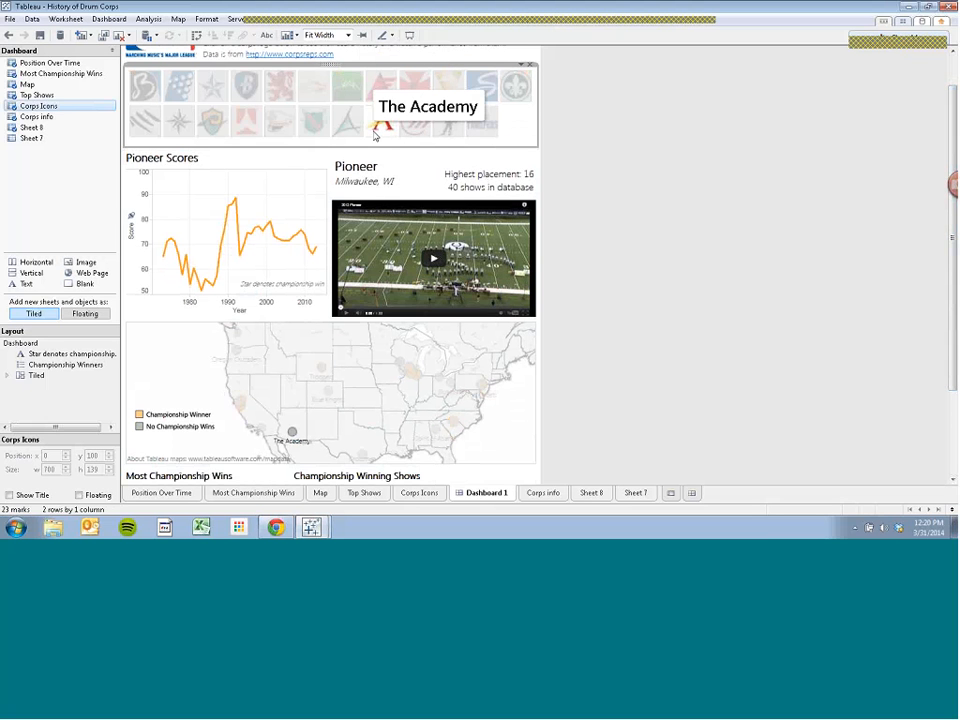
click(375, 134)
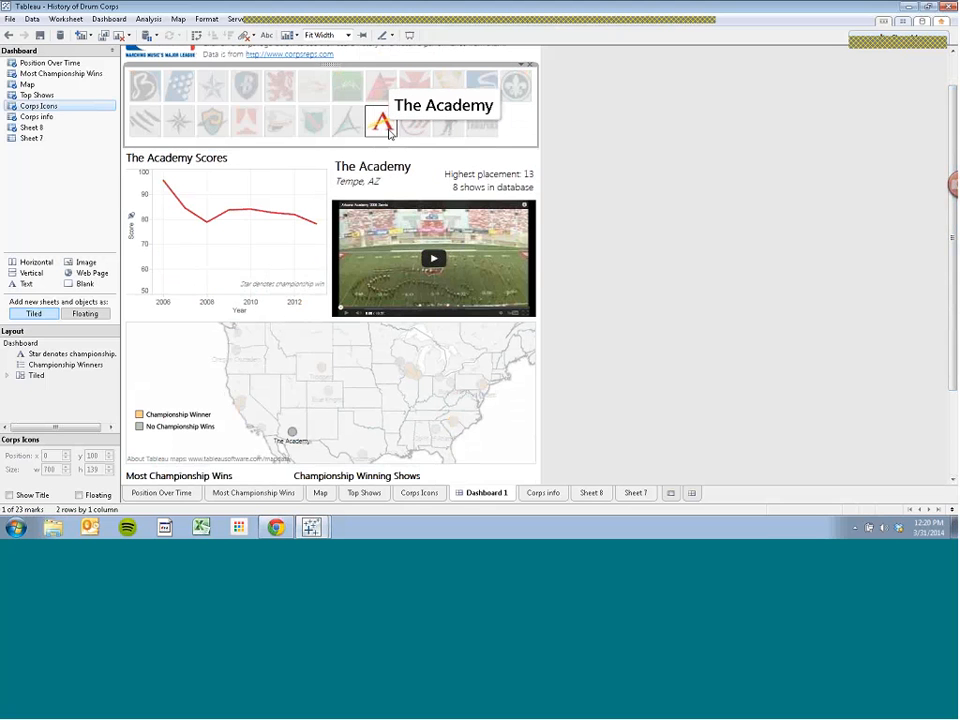
click(248, 95)
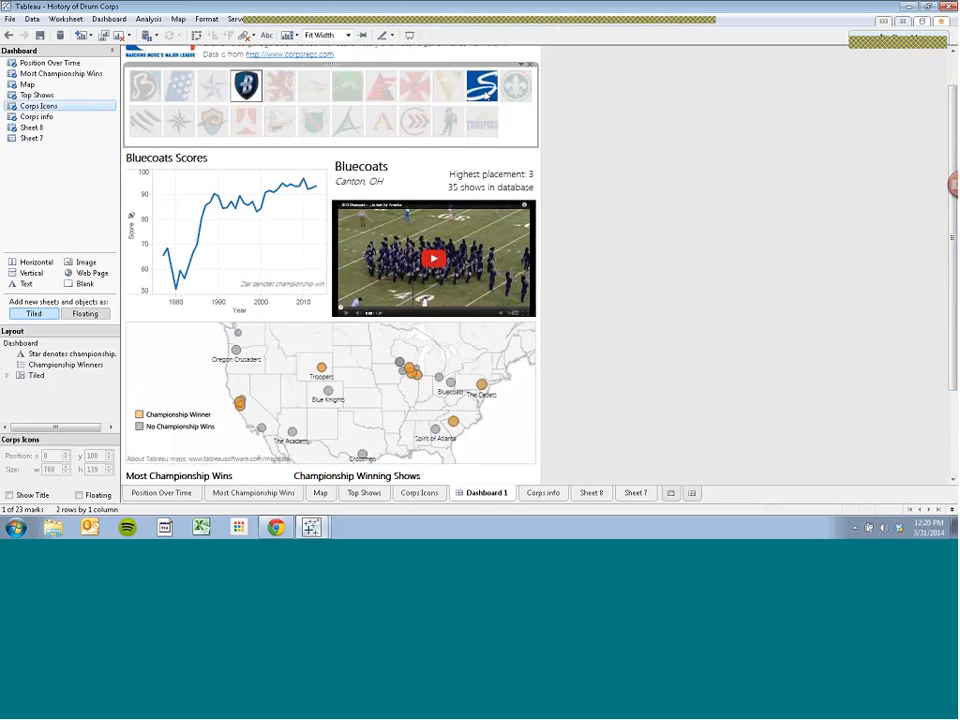
click(481, 88)
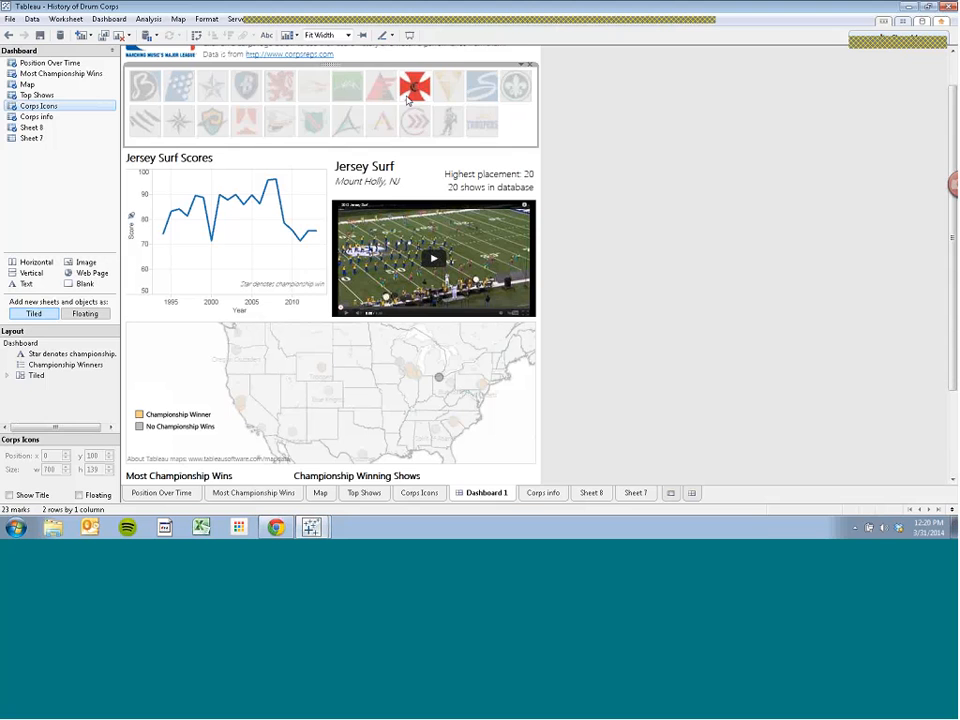
click(446, 90)
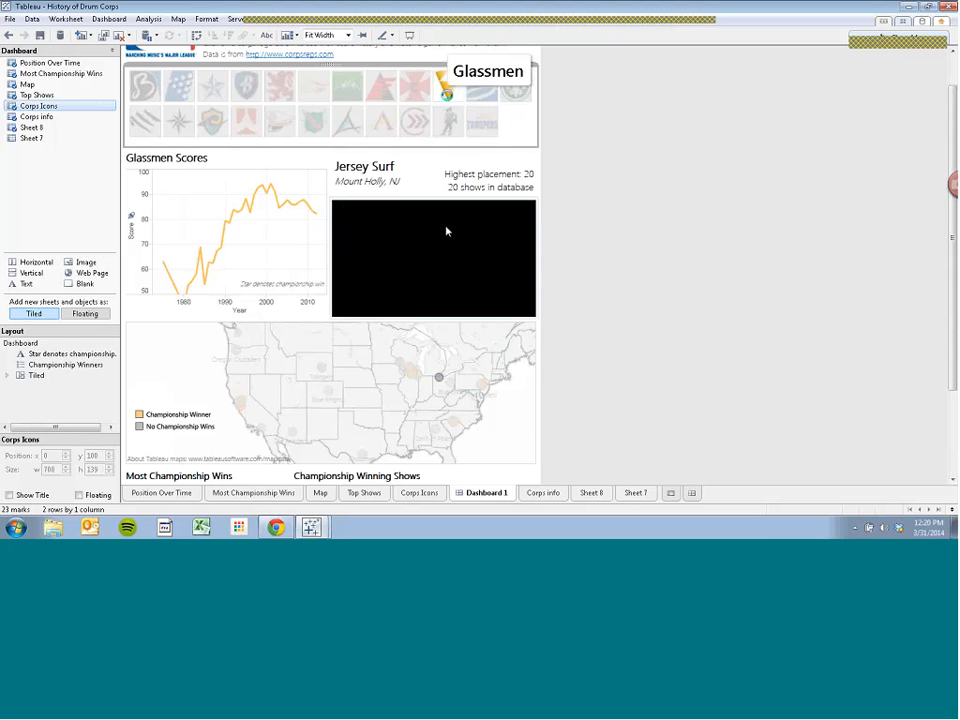
click(438, 260)
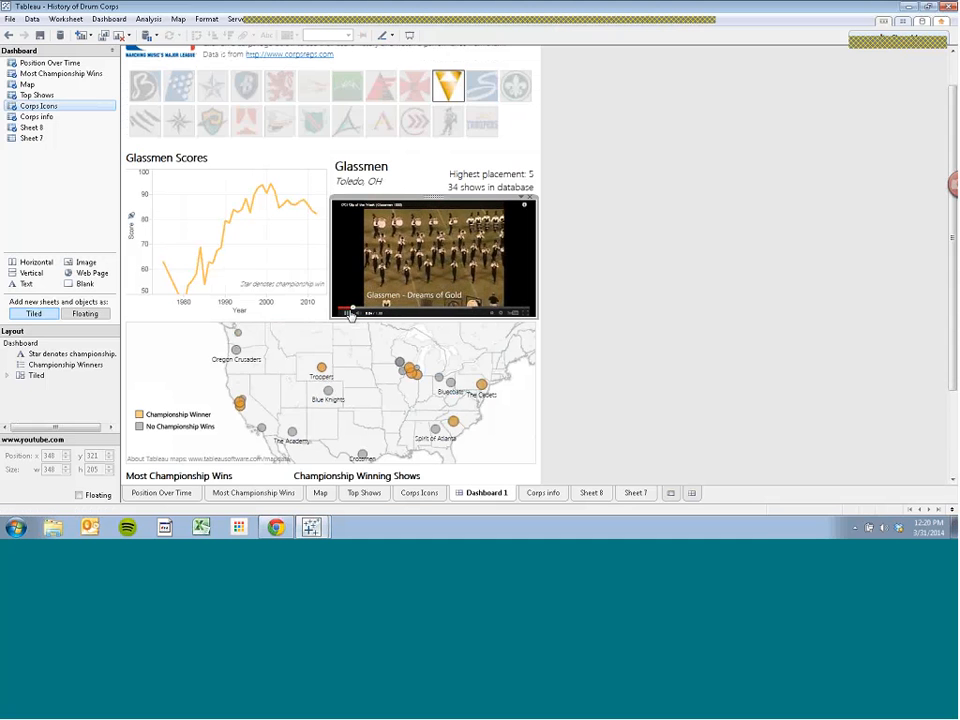
click(724, 185)
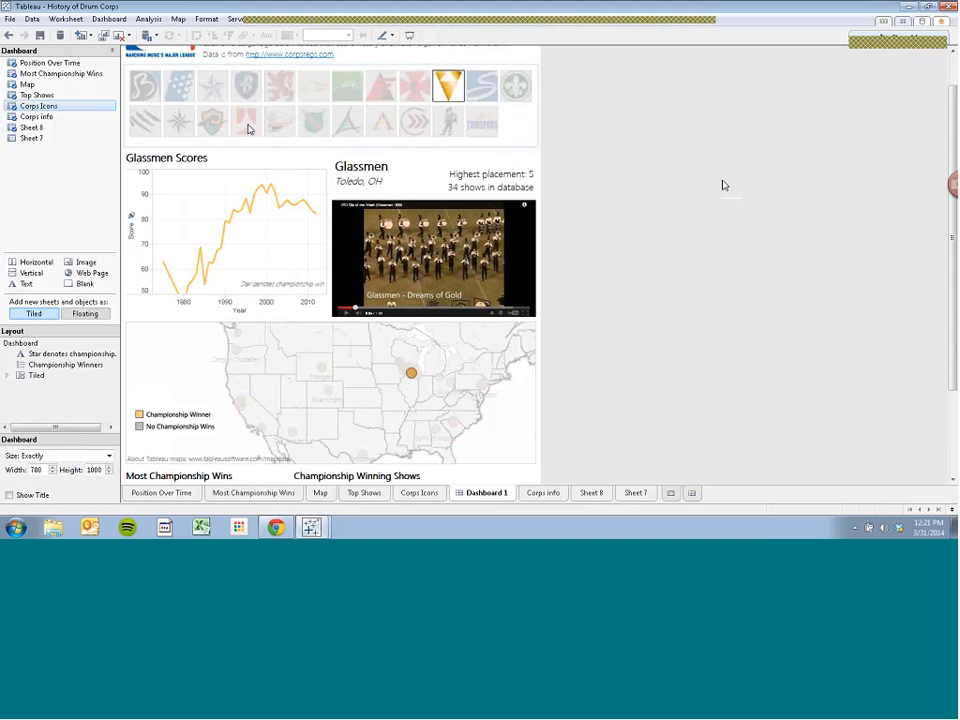
Open Dashboard 1's Filter1 action for editing and examine its source sheets, target sheets and run options.
click(109, 19)
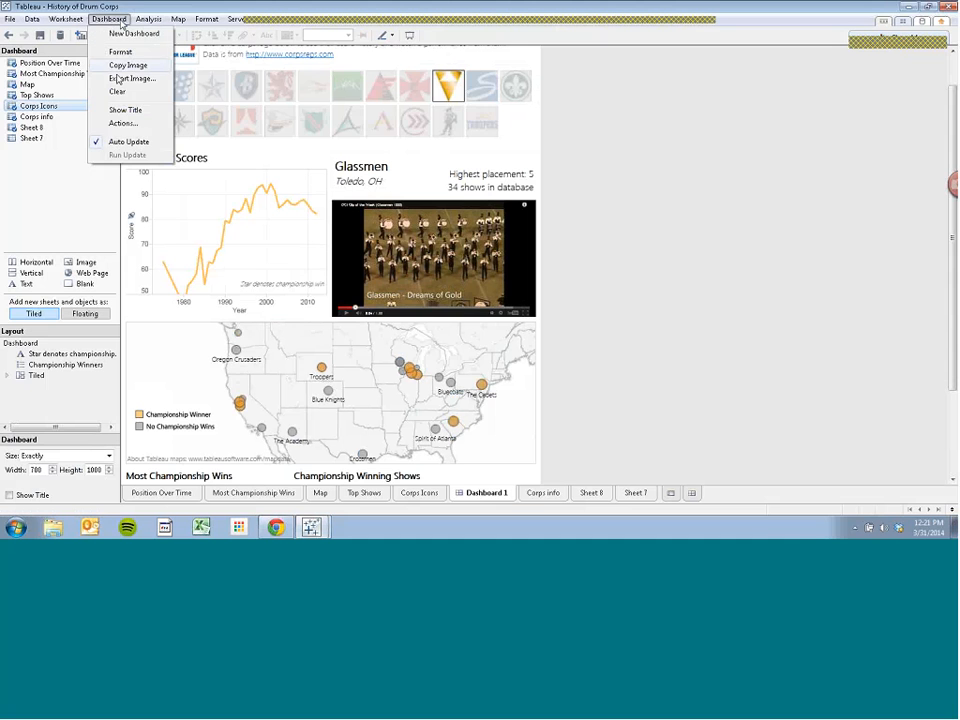
click(121, 123)
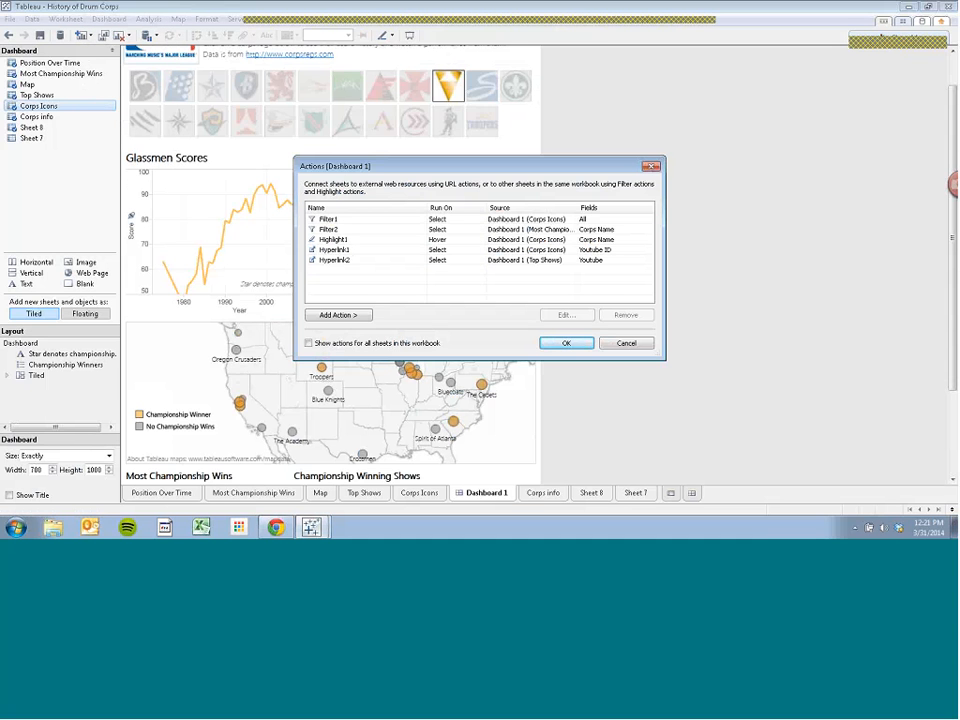
click(350, 220)
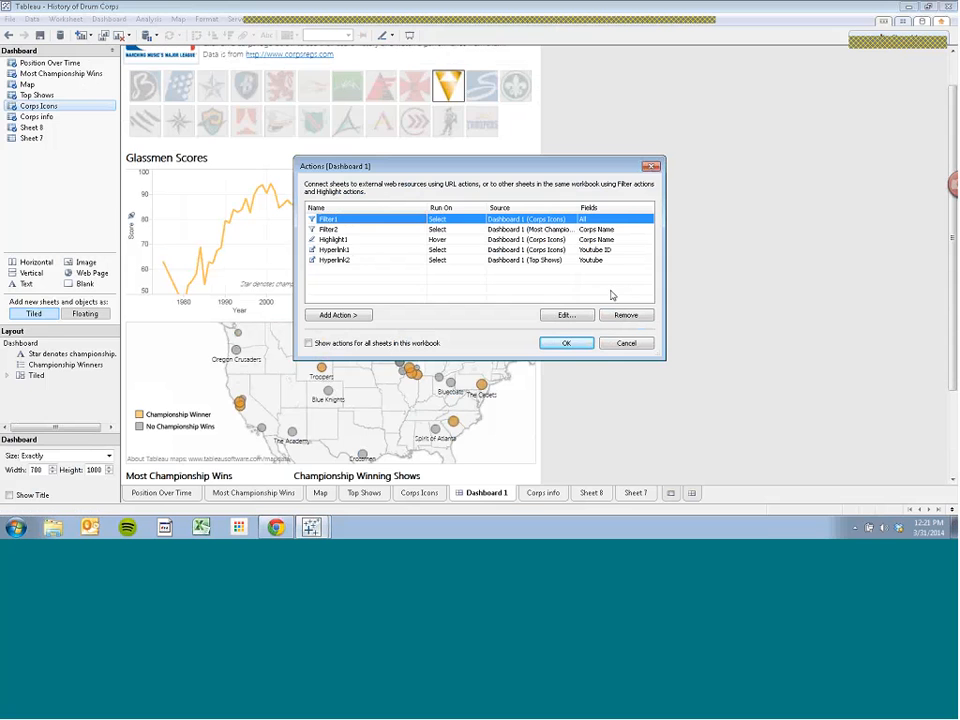
click(582, 317)
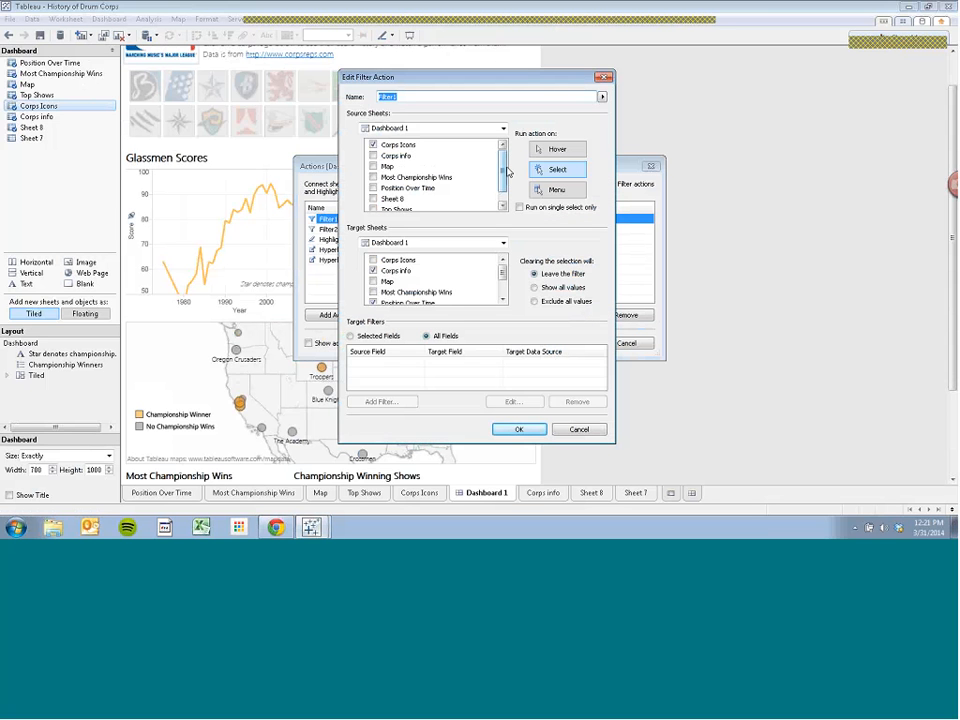
drag(505, 168, 508, 142)
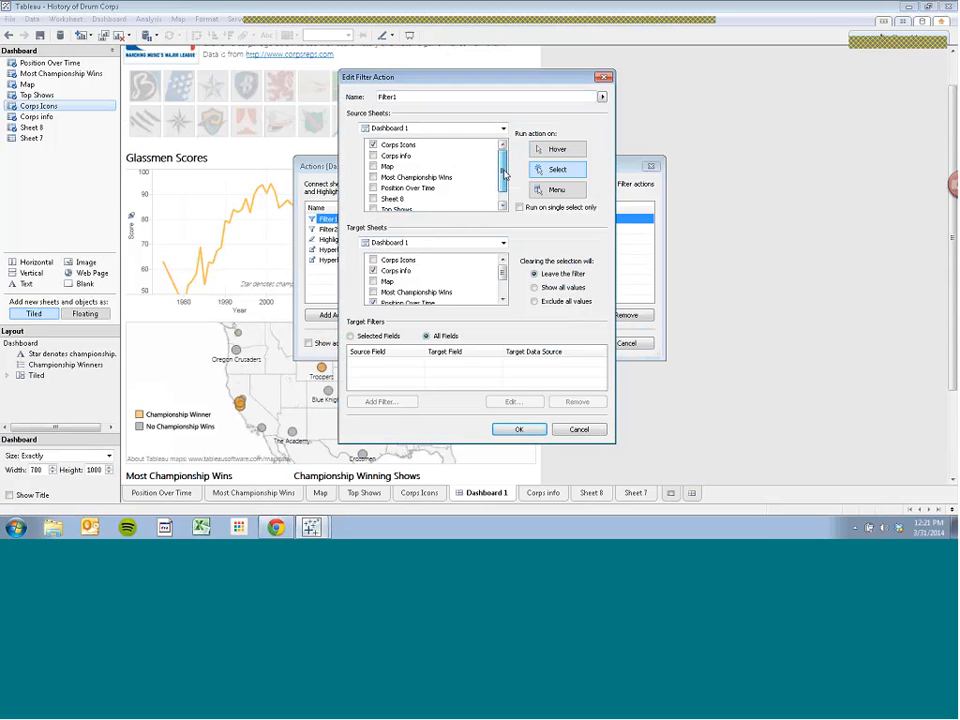
drag(505, 175, 506, 184)
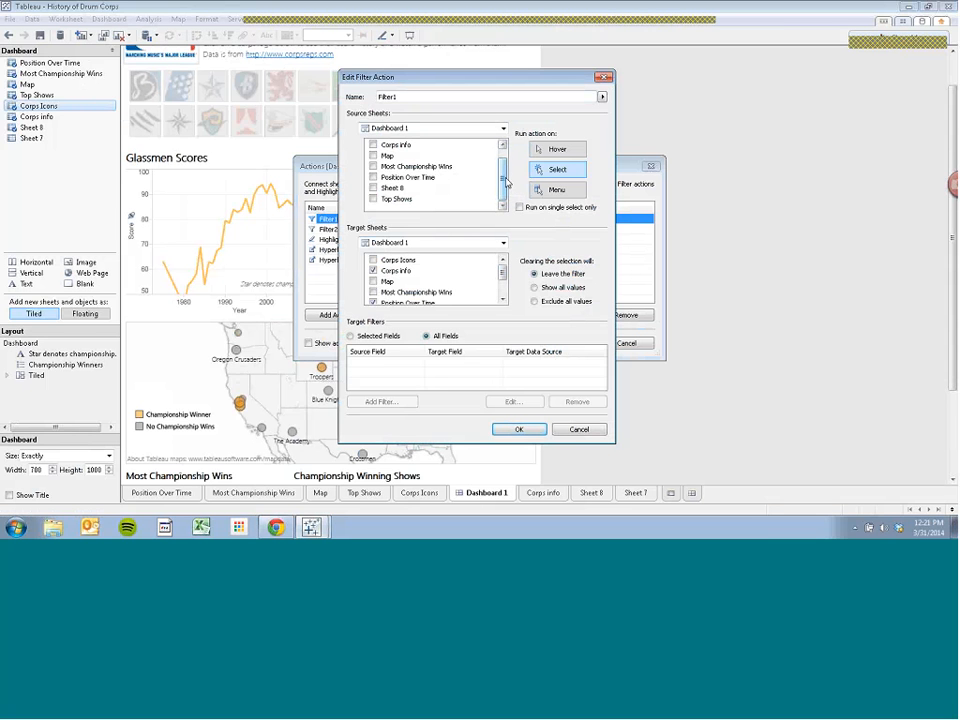
scroll(506, 183, up, 1)
click(421, 149)
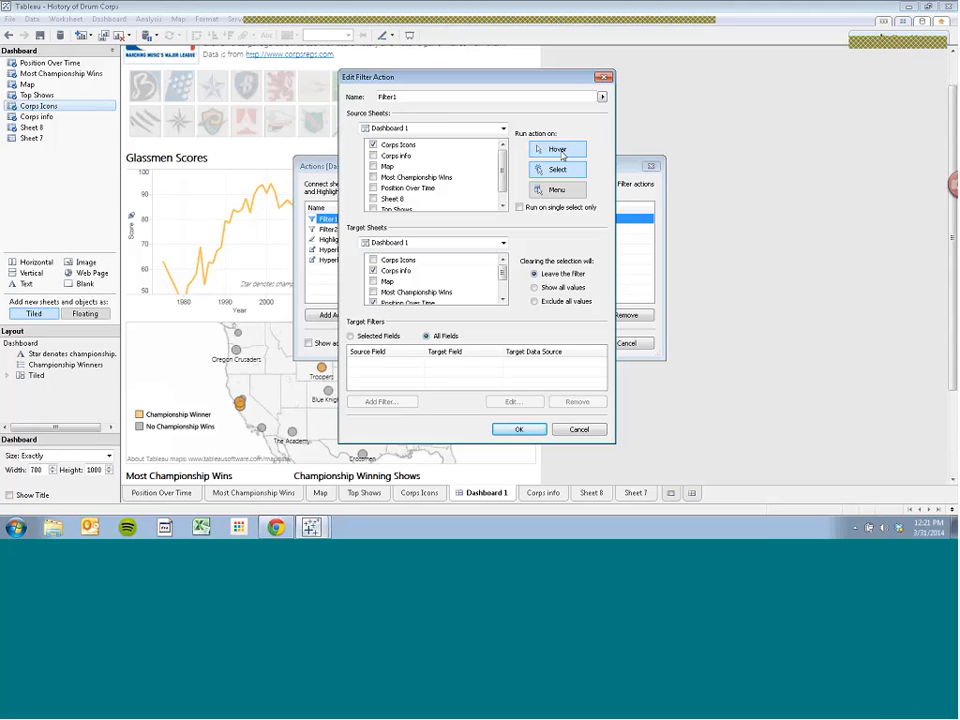
Set the Filter1 action to run on Hover and apply the change to Dashboard 1.
click(561, 154)
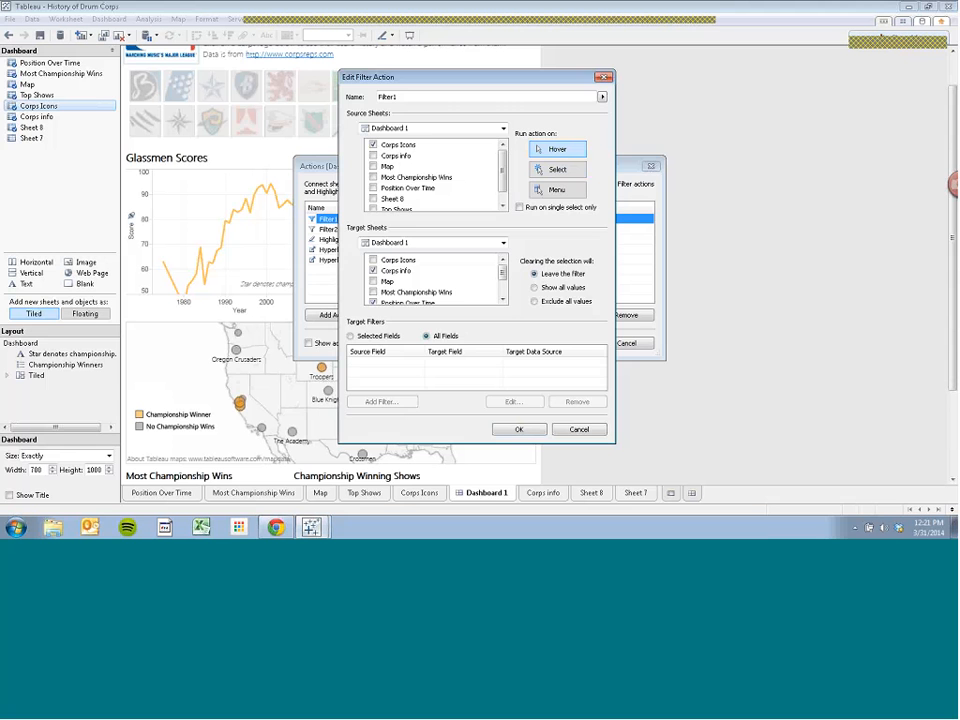
click(518, 428)
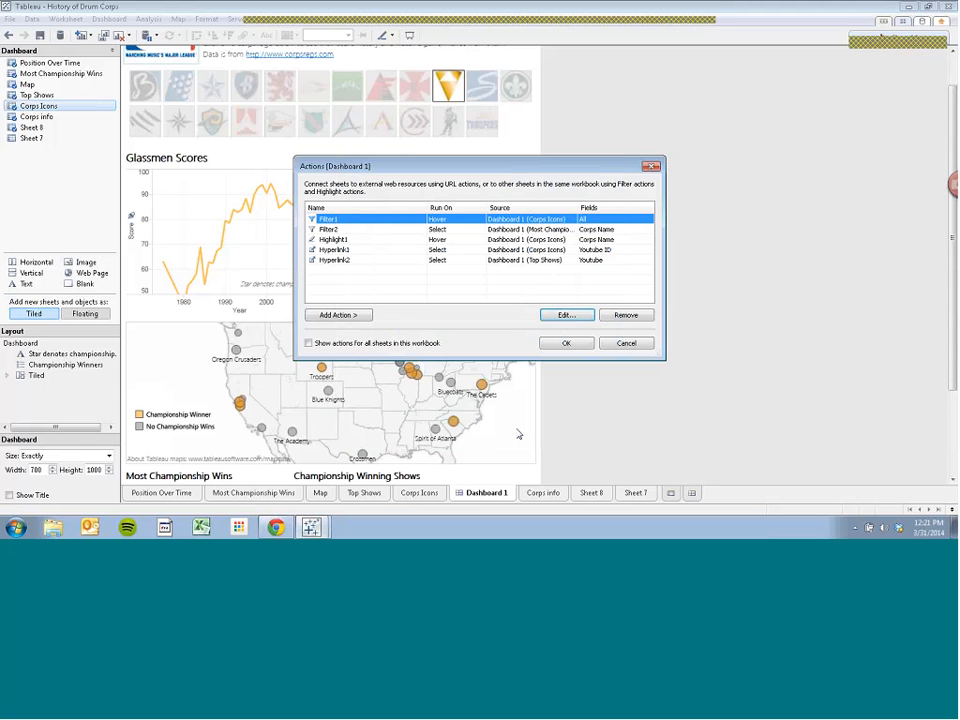
click(561, 343)
Clear the Glassmen selection and test Filter1's Hover behavior on logos such as Blue Devils, Bluecoats, Boston Crusaders and Carolina Crown.
click(458, 95)
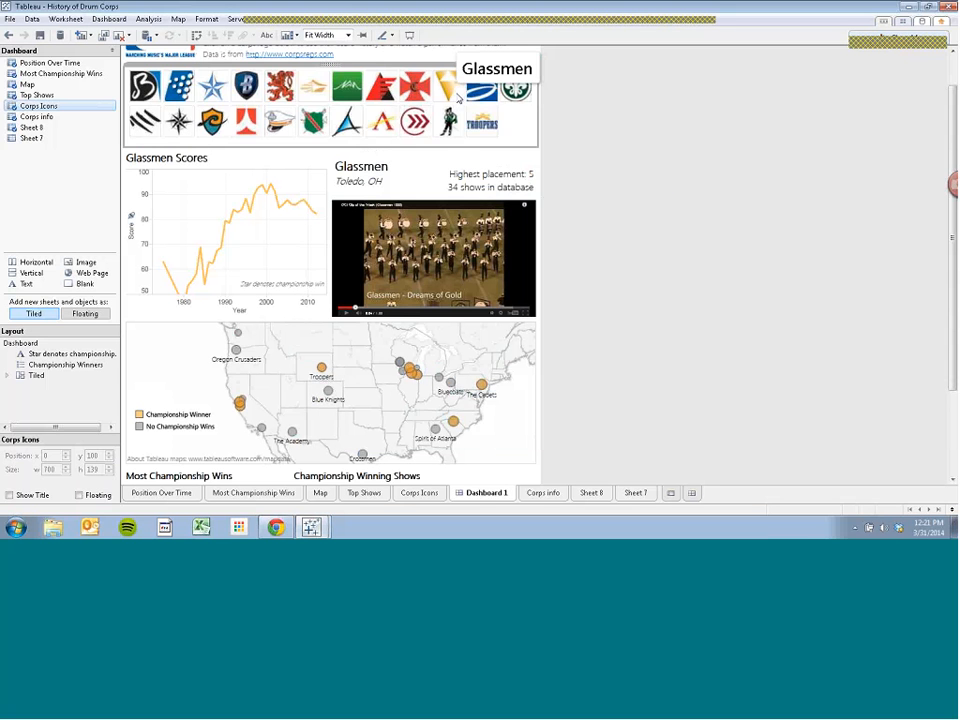
mouse_move(142, 88)
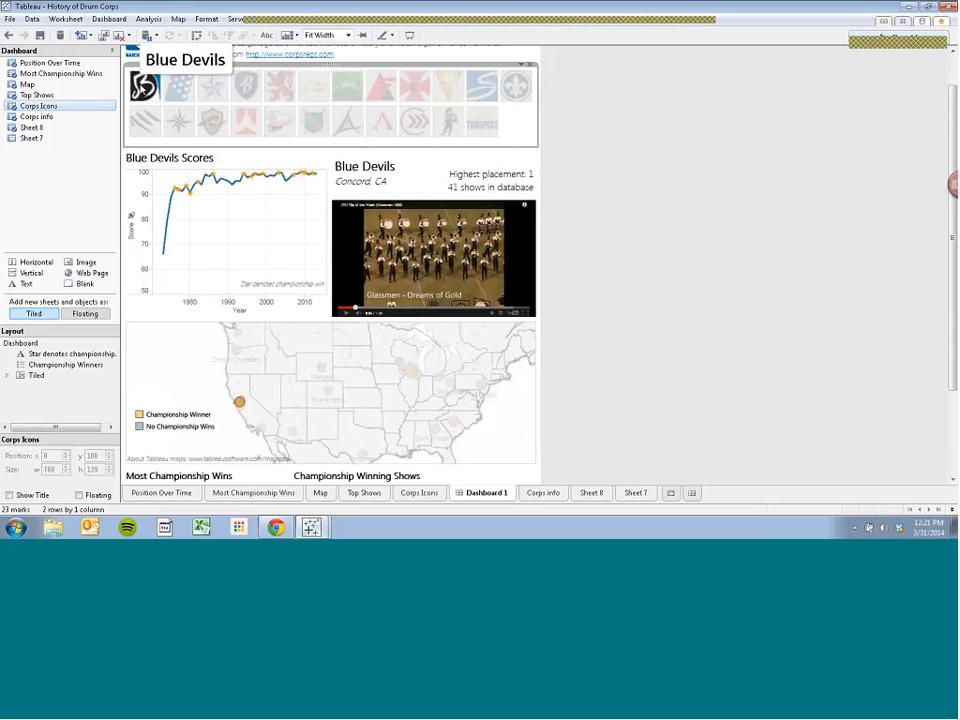
mouse_move(190, 92)
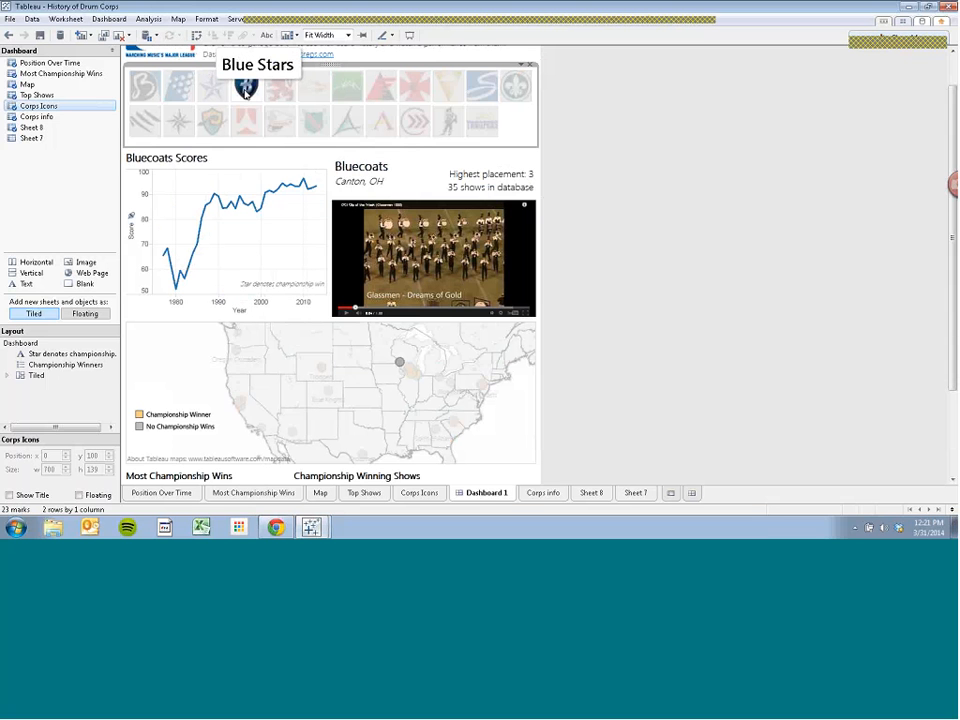
mouse_move(276, 92)
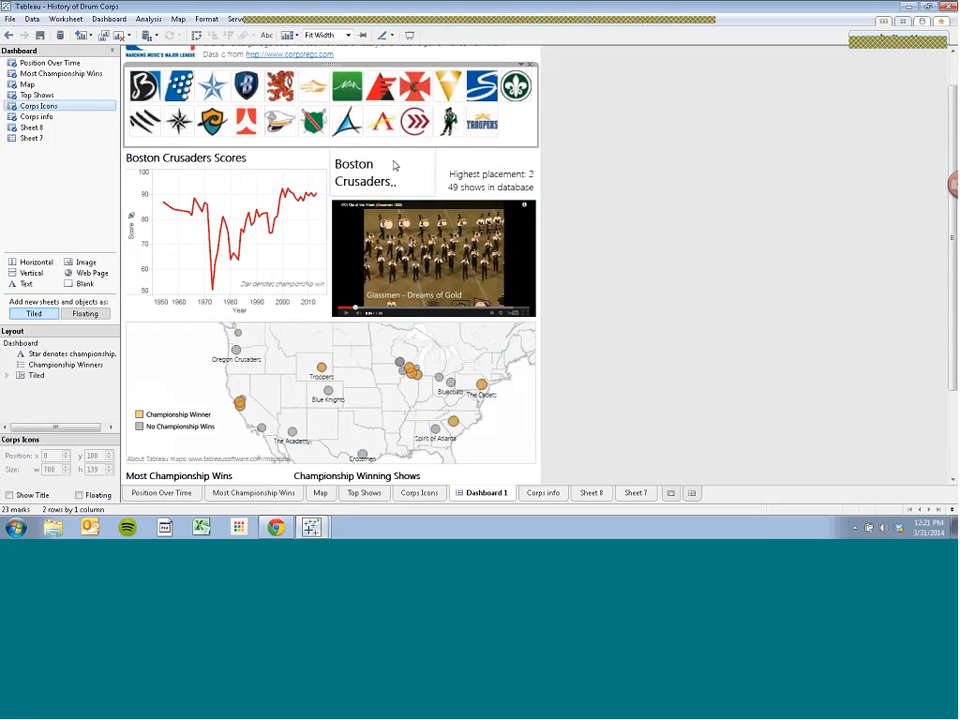
mouse_move(314, 89)
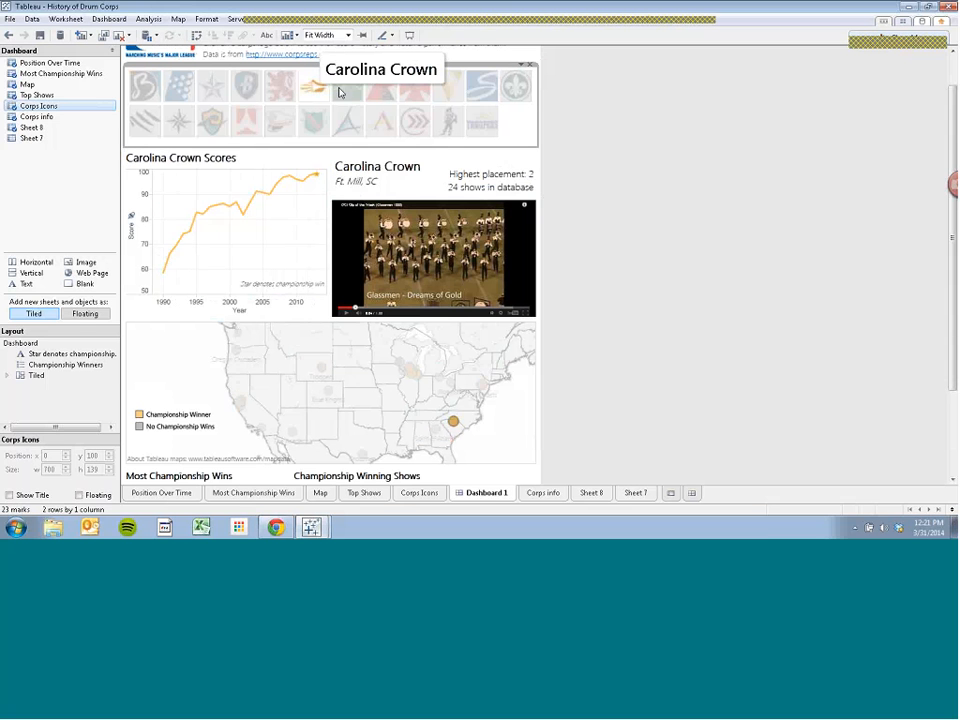
mouse_move(347, 88)
mouse_move(377, 94)
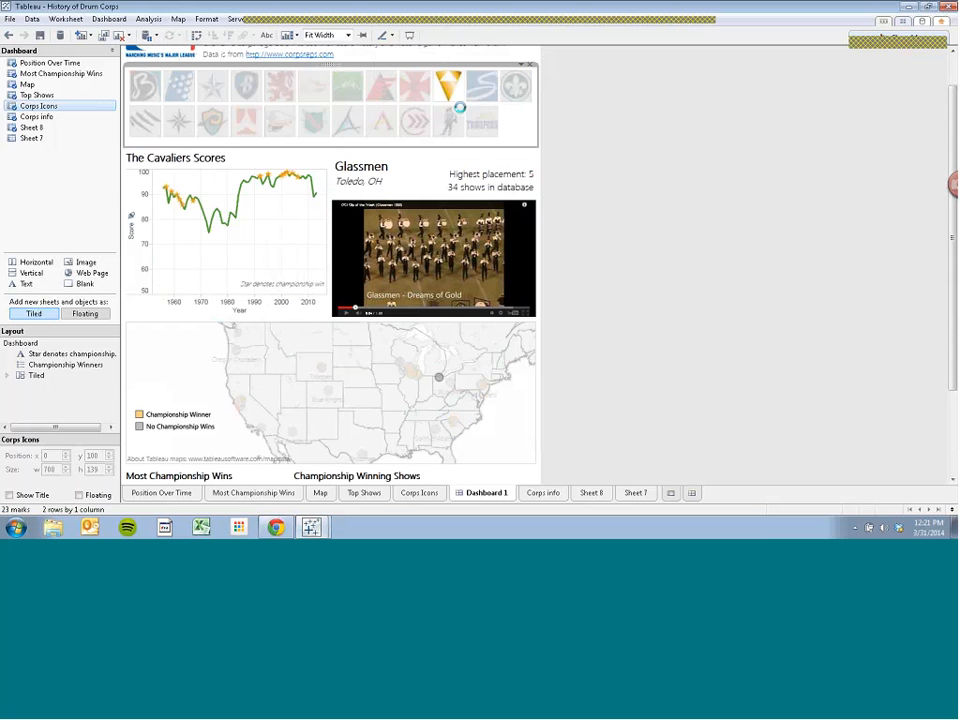
mouse_move(476, 120)
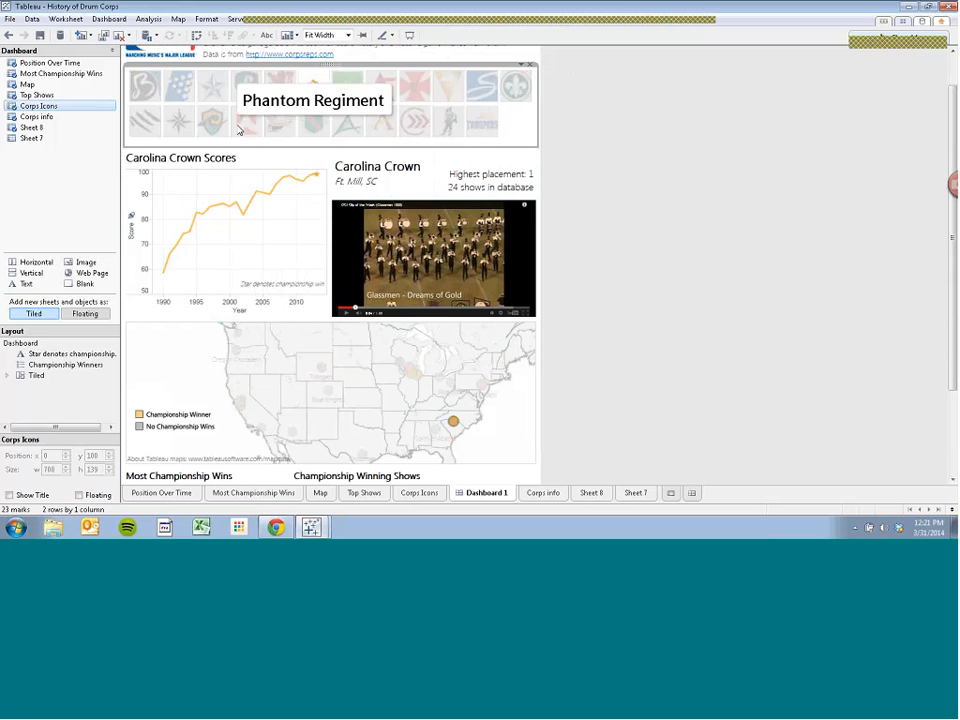
Set Dashboard 1's Filter1 action to run on Menu, rename it "Click to see scores" and apply the changes.
click(109, 19)
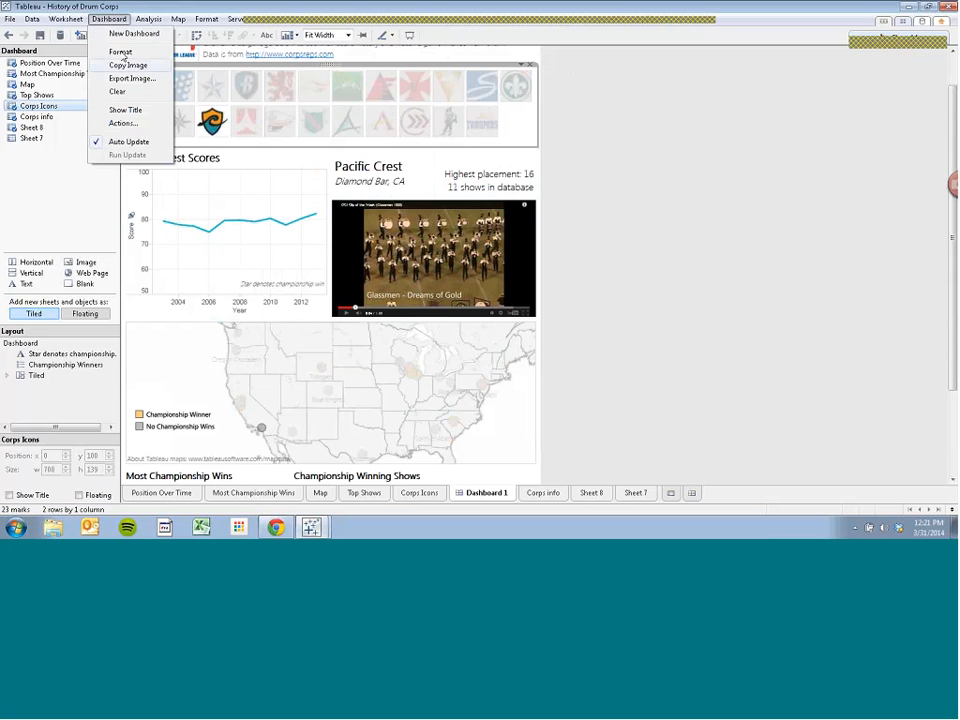
click(122, 123)
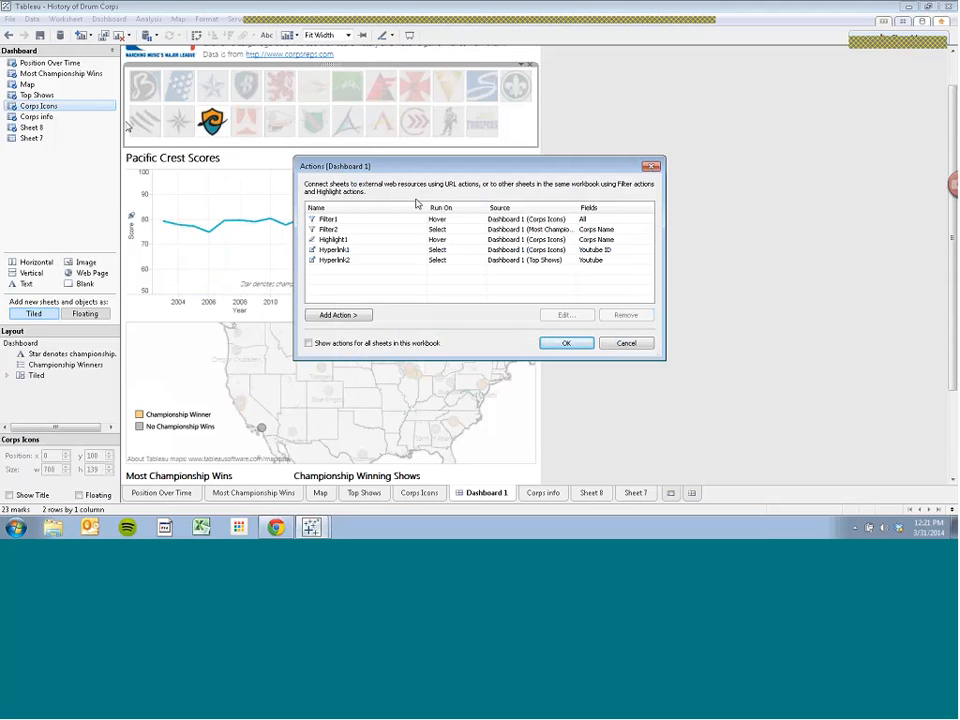
click(390, 219)
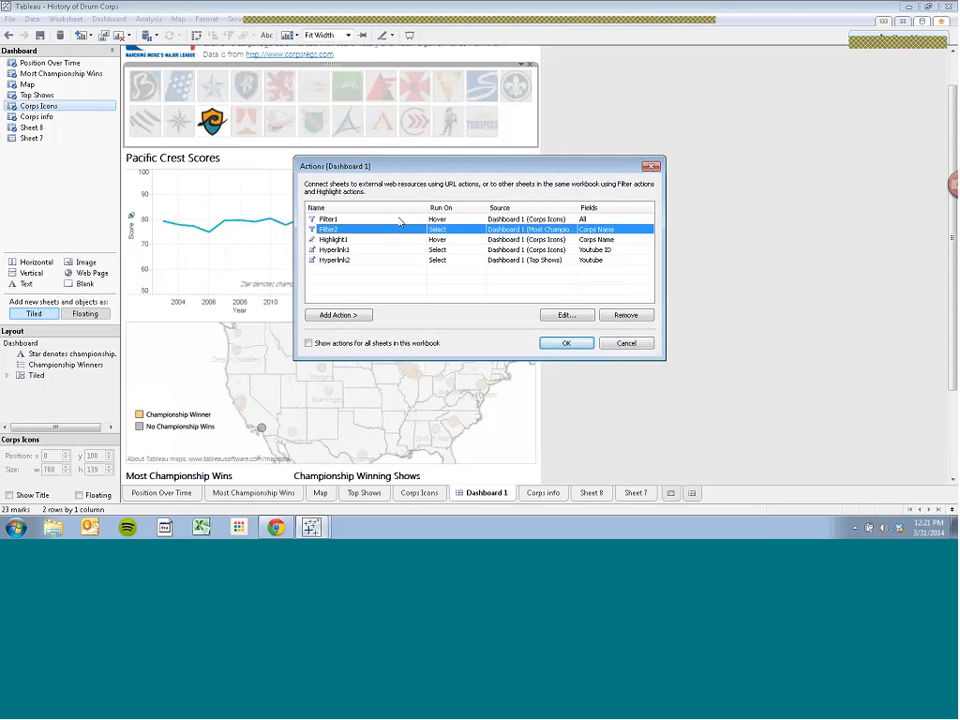
click(567, 315)
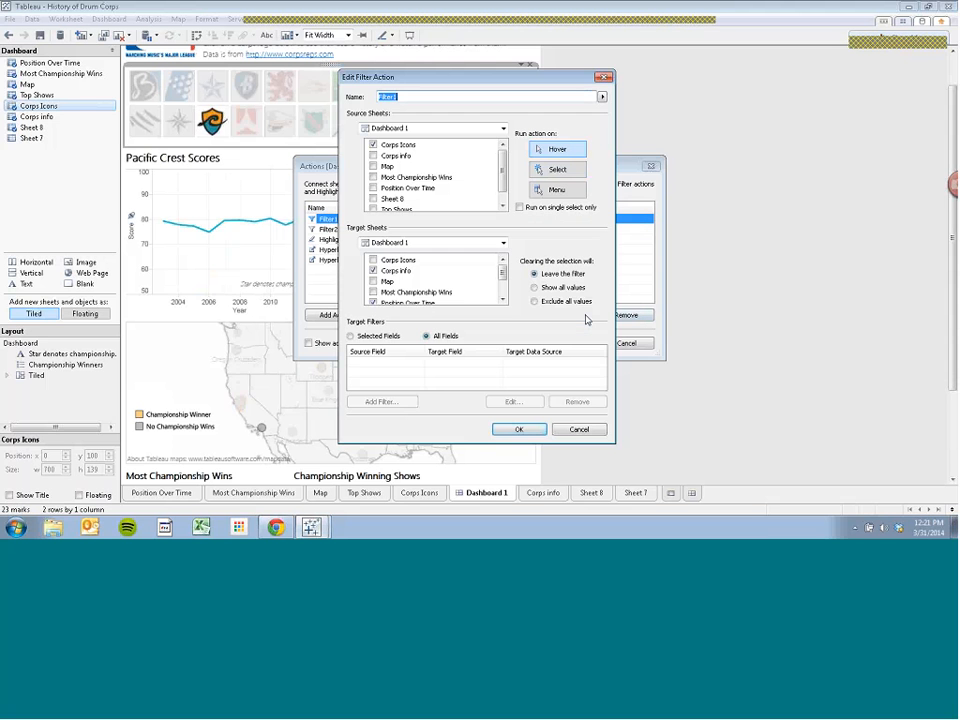
click(541, 190)
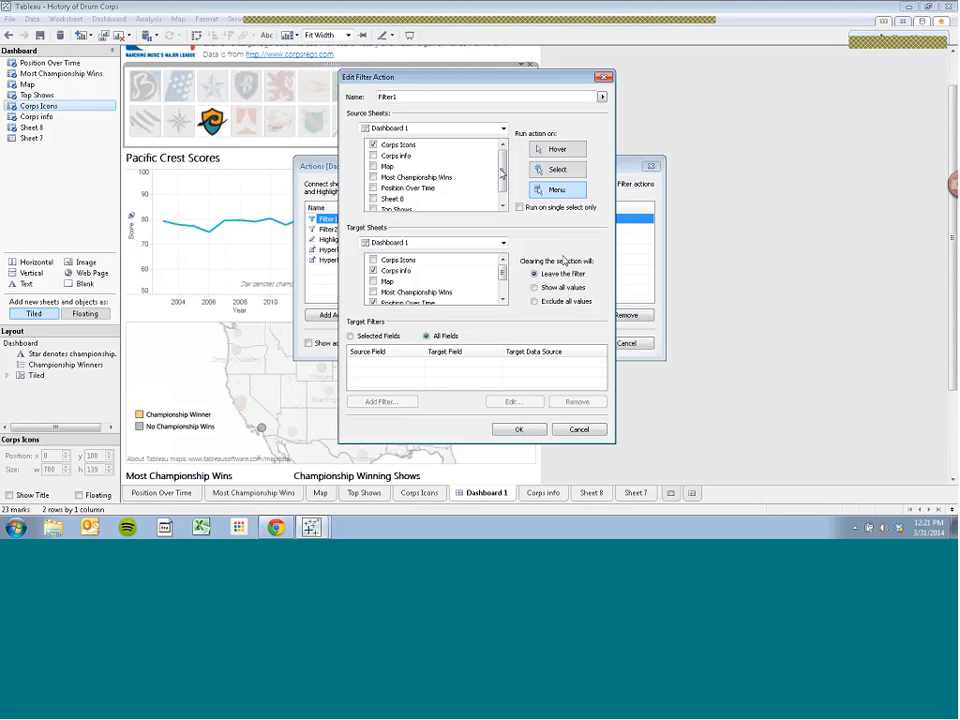
double_click(468, 97)
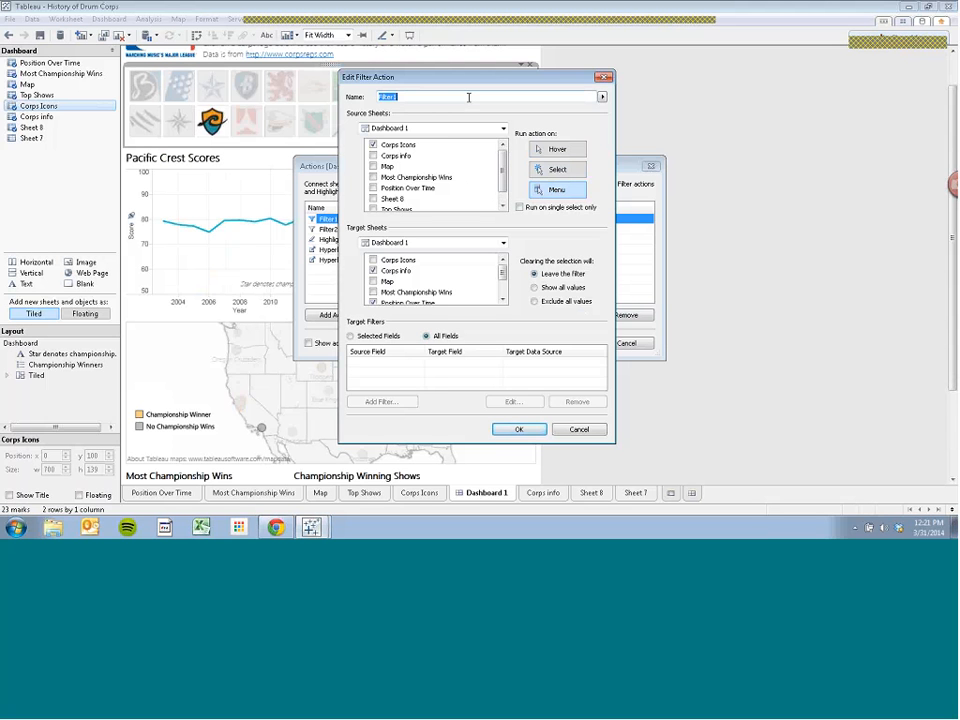
text(Click to see scores)
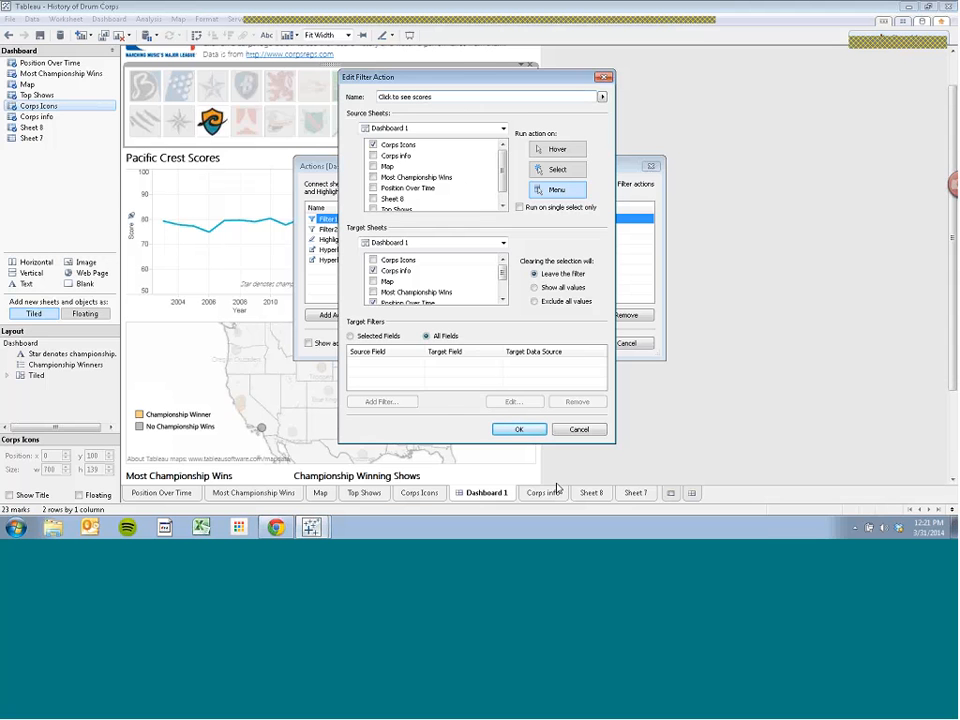
click(508, 430)
click(558, 346)
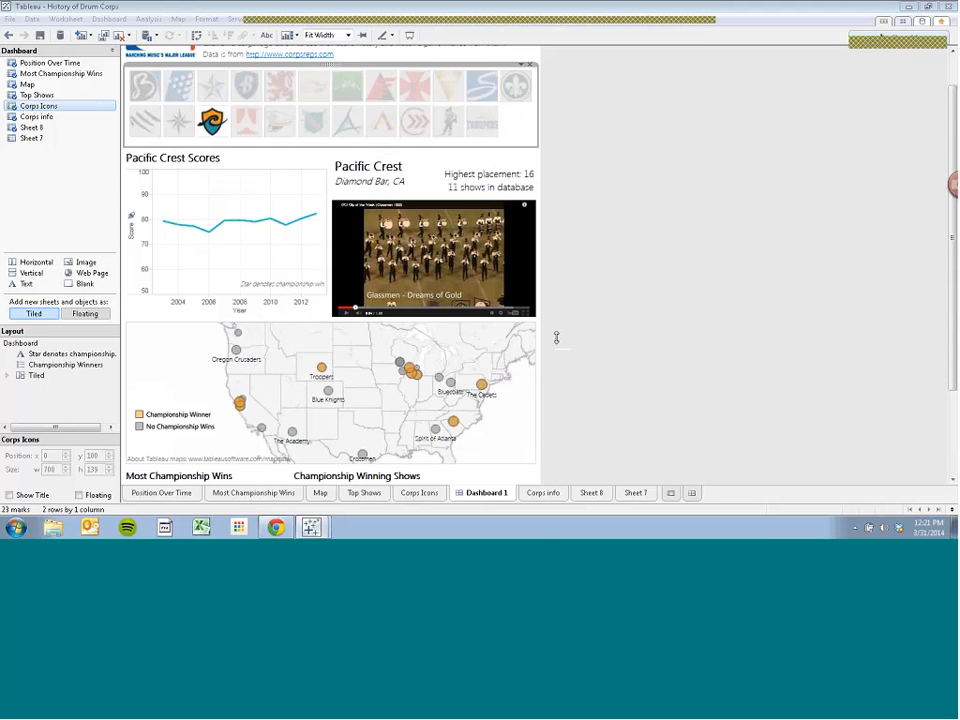
Test the "Click to see scores" action from the Phantom Regiment logo's tooltip.
mouse_move(250, 132)
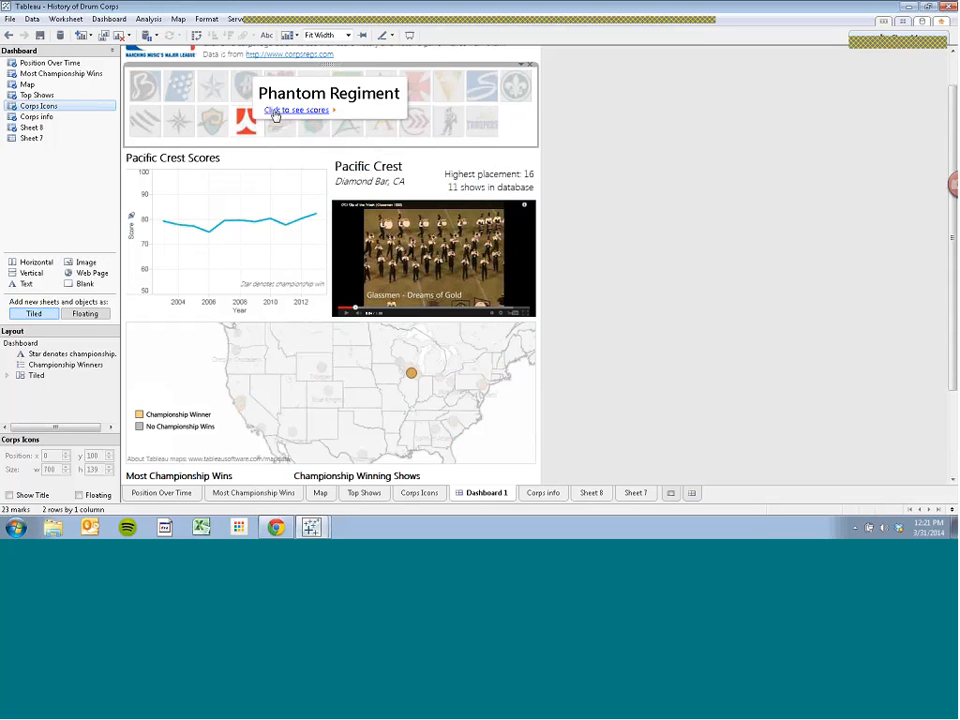
click(275, 115)
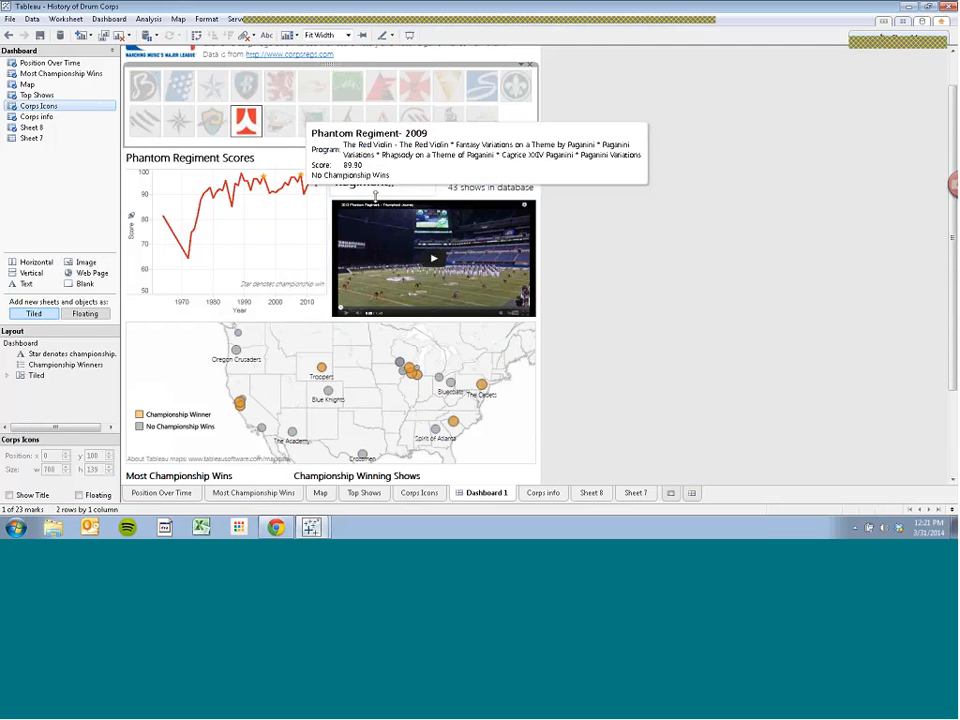
Set Dashboard 1's "Click to see scores" action to run on Select and apply the change.
click(108, 19)
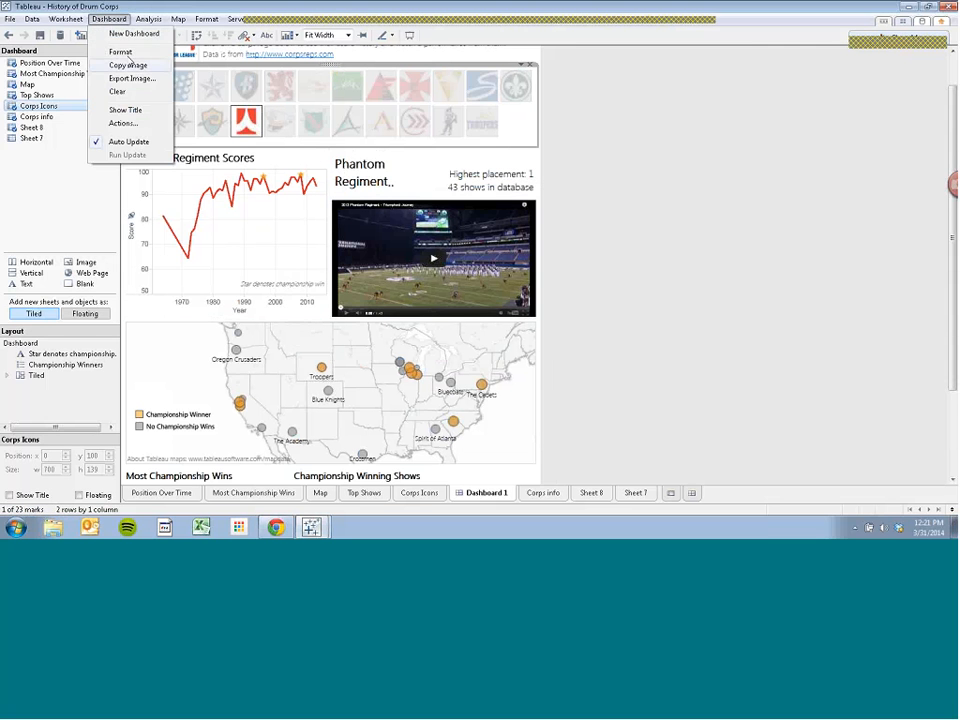
click(128, 123)
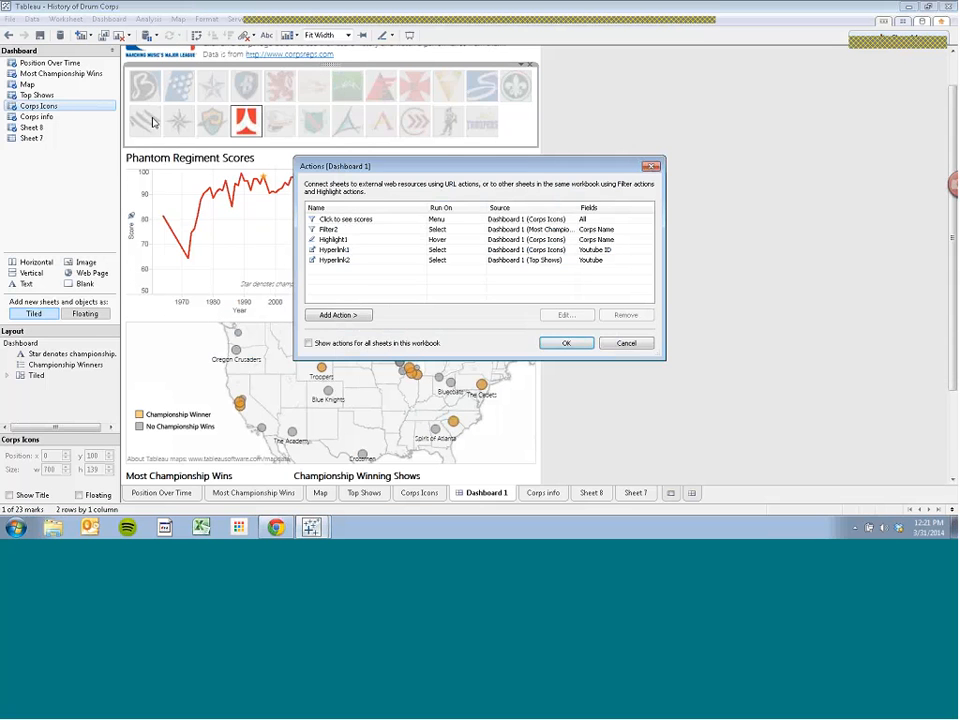
click(346, 219)
click(564, 315)
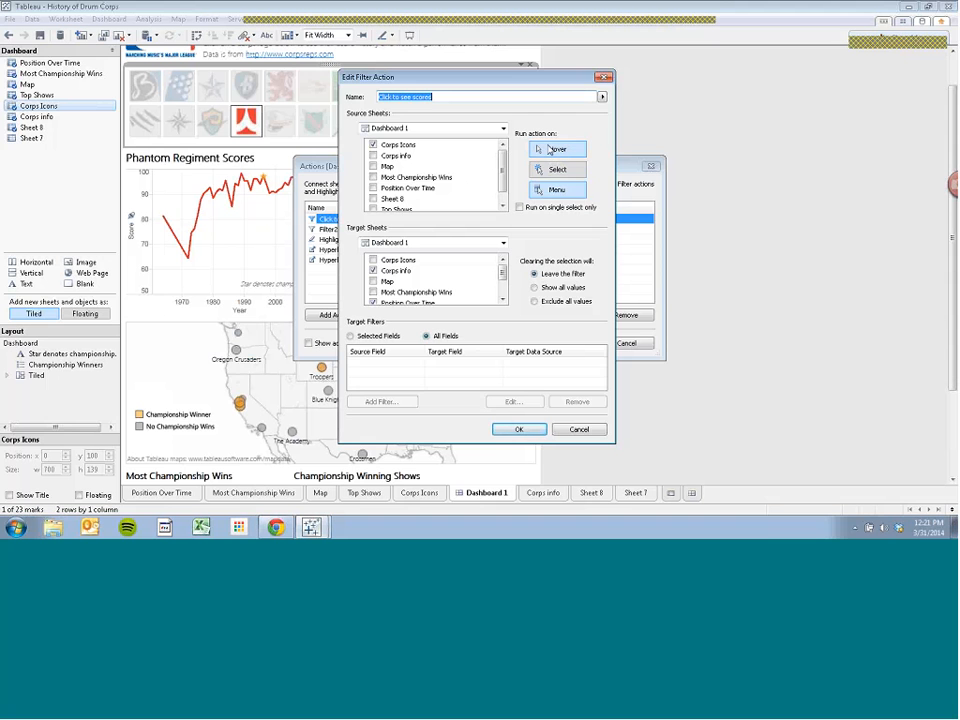
click(556, 170)
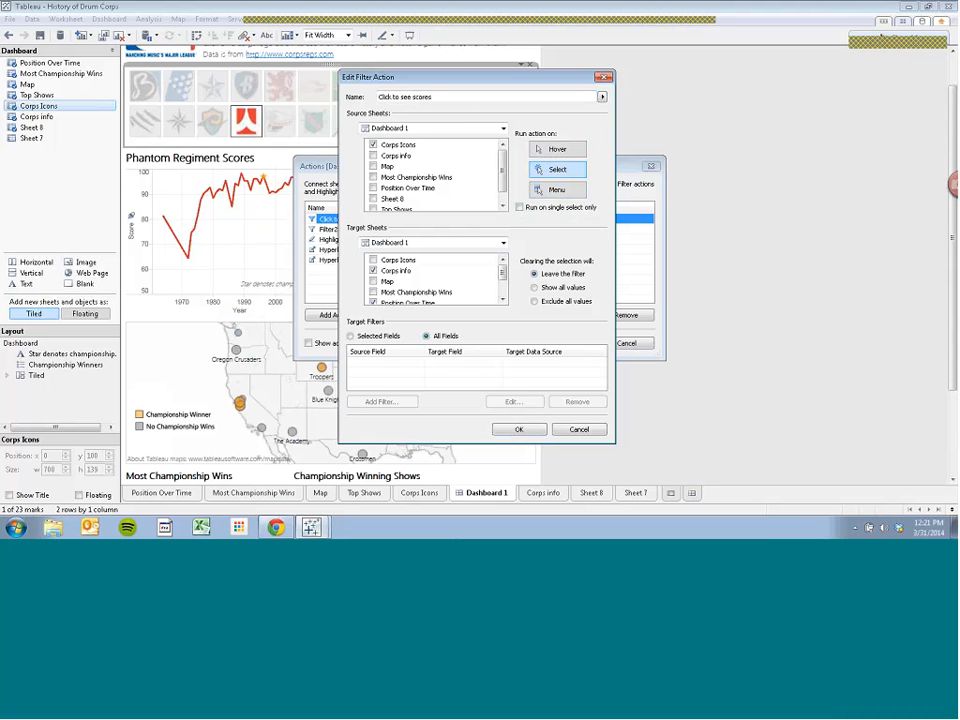
click(519, 429)
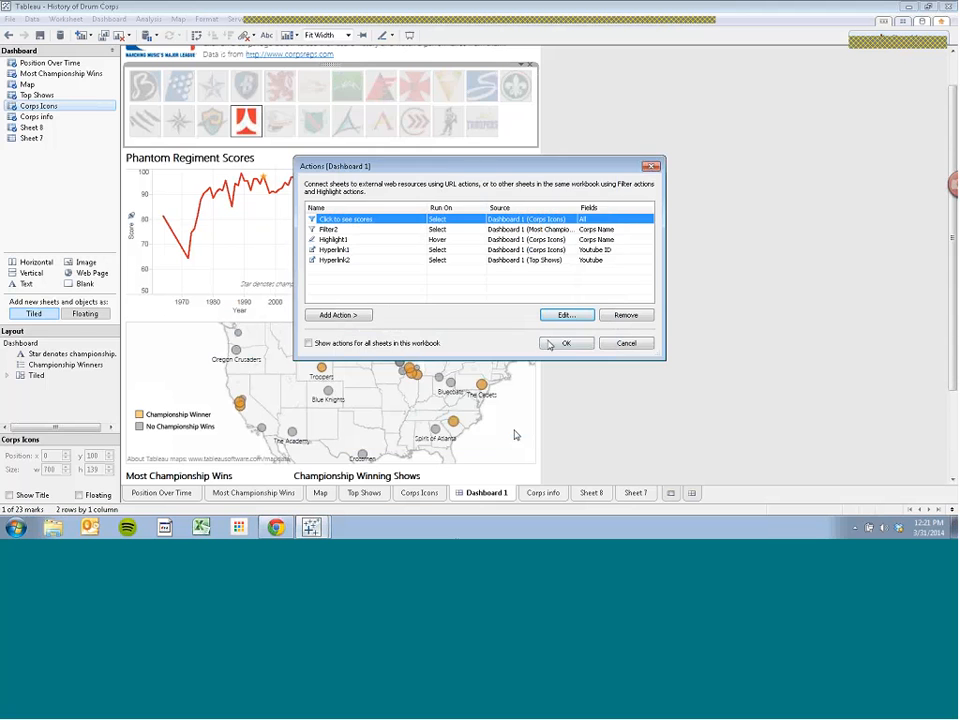
click(549, 344)
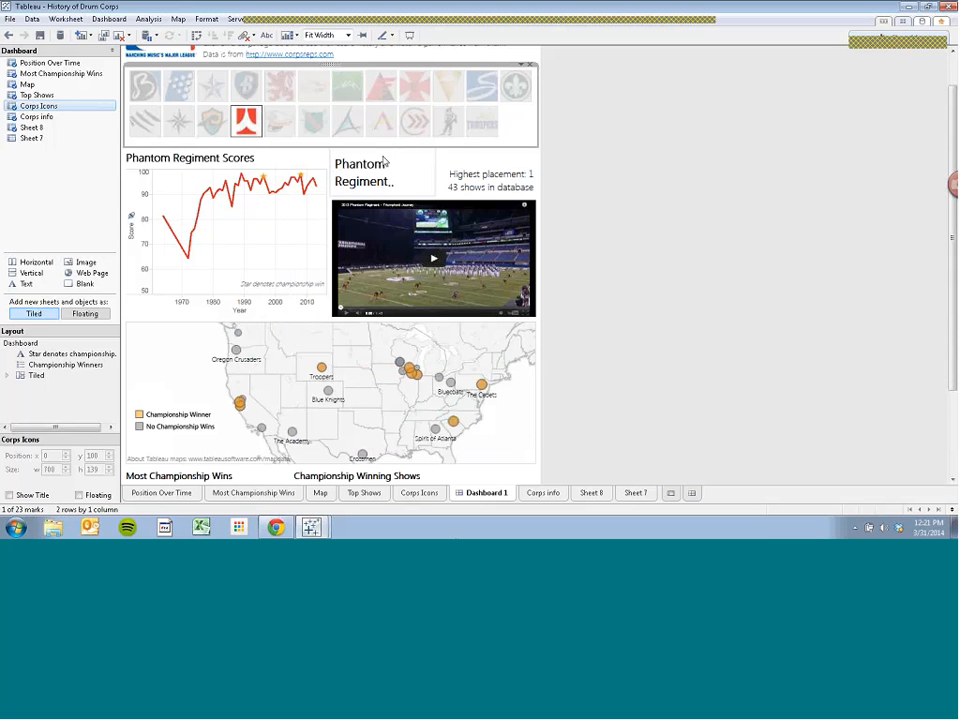
Test multiple selection by adding Pioneer and Spirit of Atlanta to Phantom Regiment, and select each of the two added corps alone.
ctrl+click(280, 121)
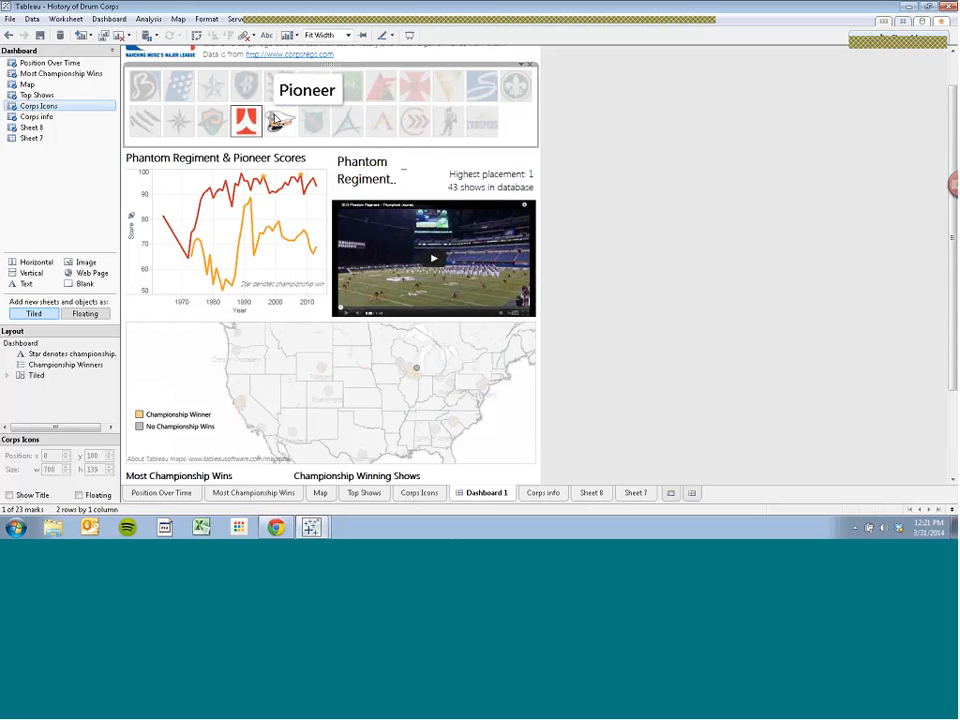
ctrl+click(347, 121)
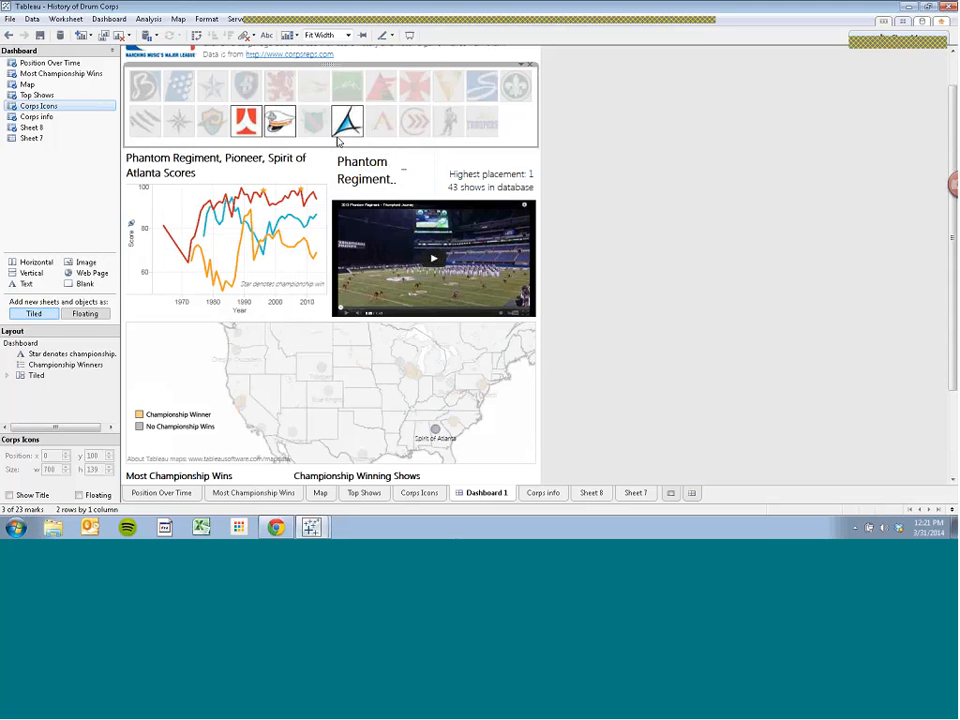
click(347, 121)
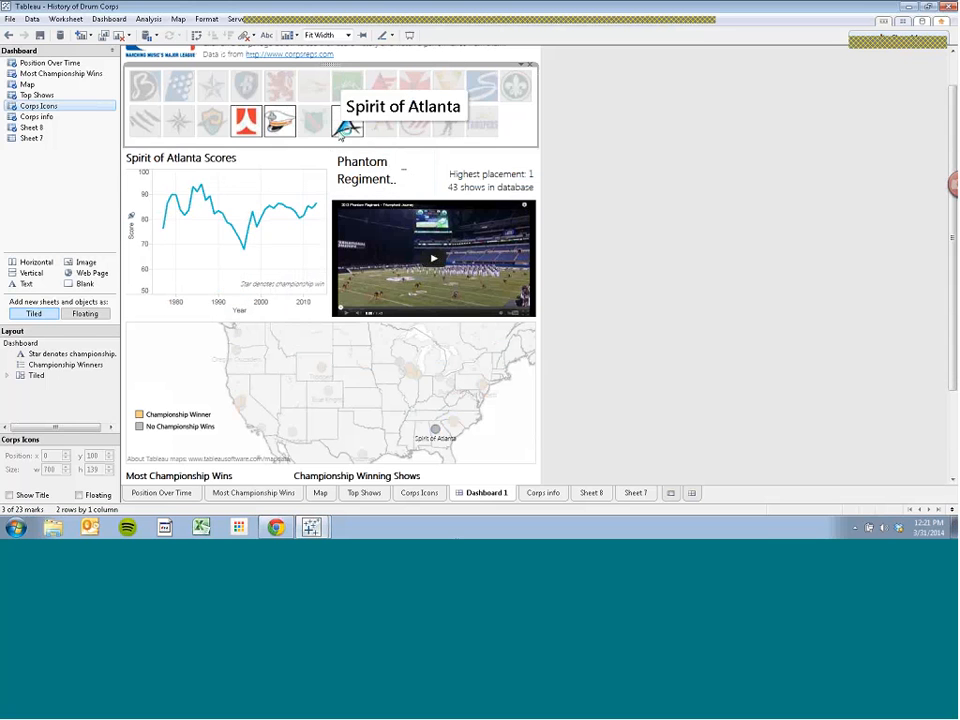
click(279, 121)
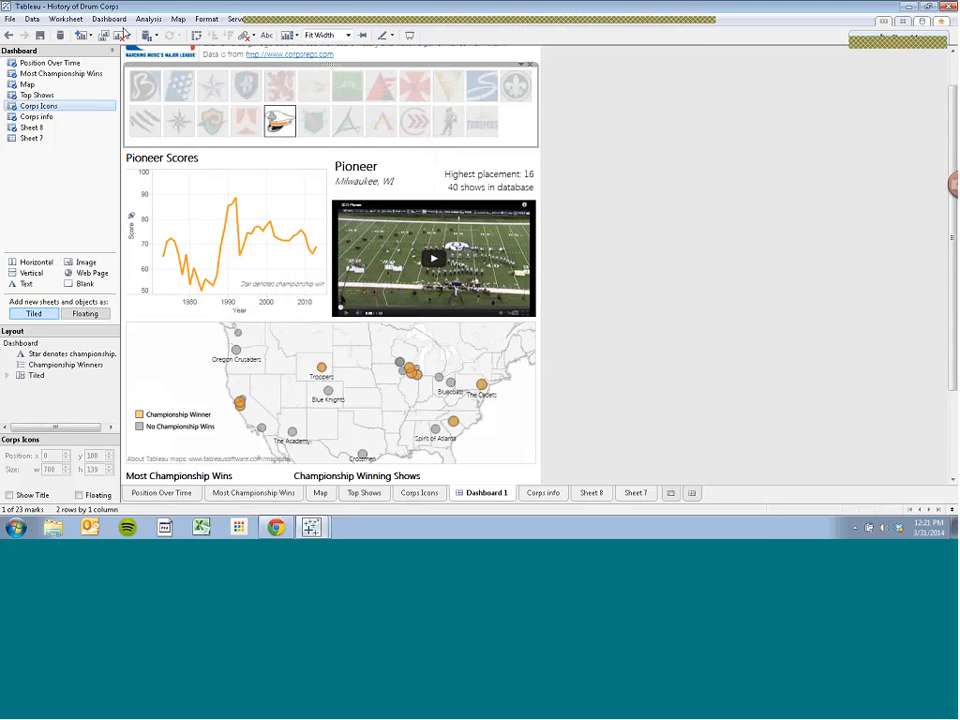
Restrict the "Click to see scores" action to single selections, add Map to its target sheets and apply the changes.
click(109, 19)
click(122, 127)
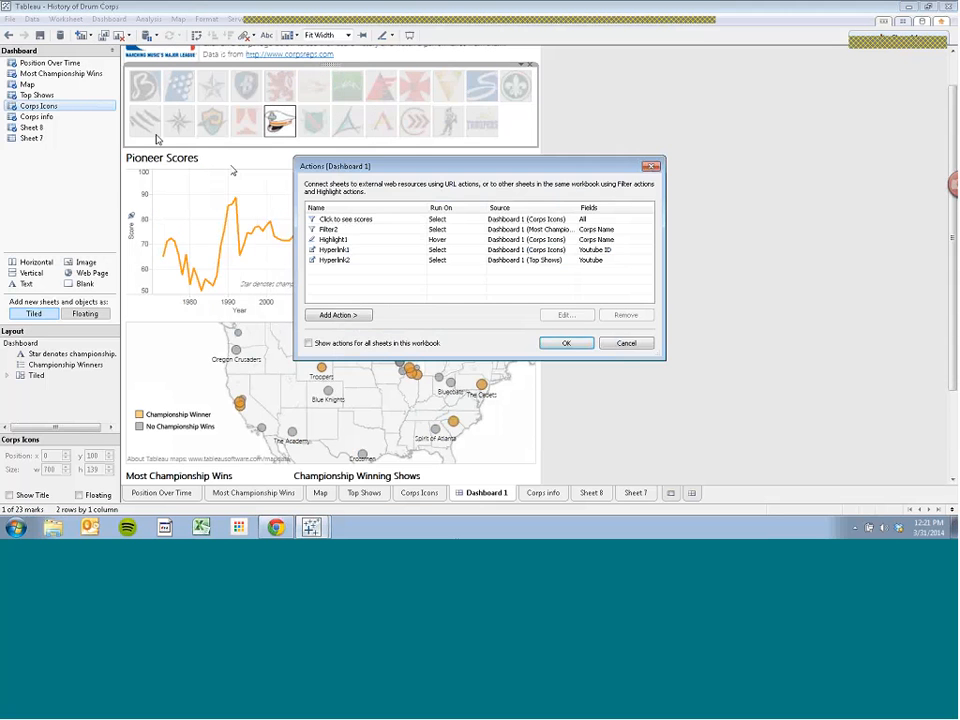
click(330, 219)
click(563, 315)
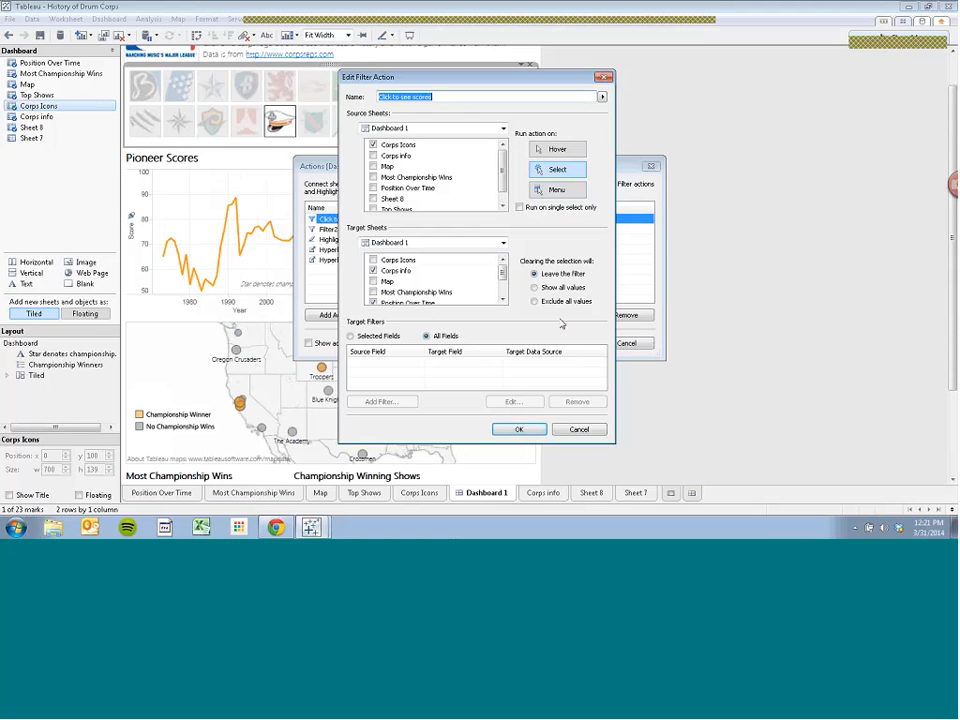
click(519, 207)
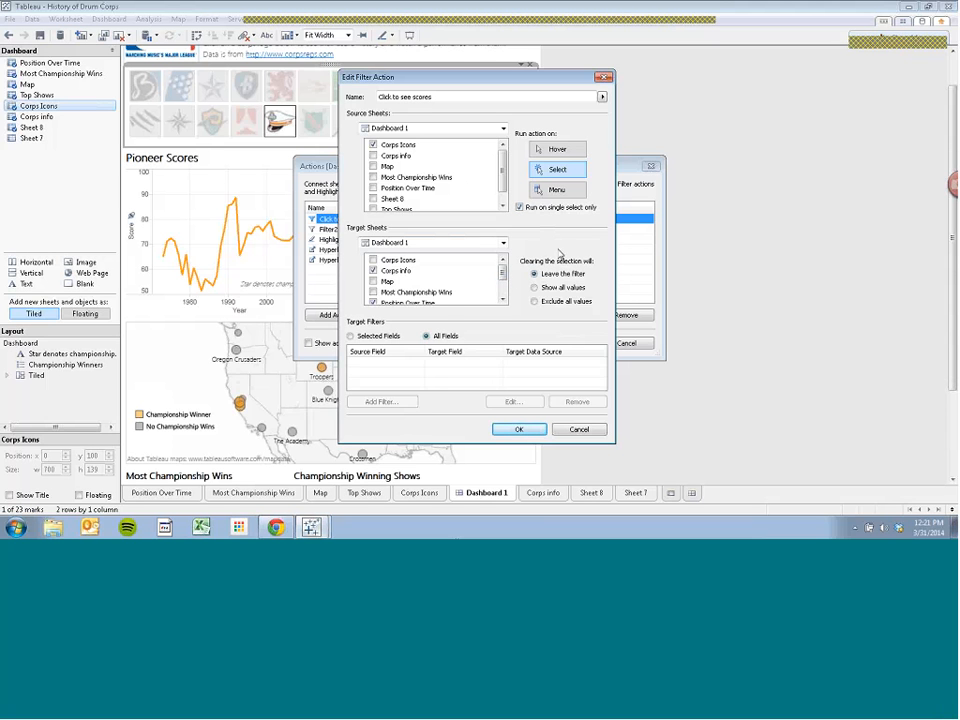
scroll(503, 277, down, 1)
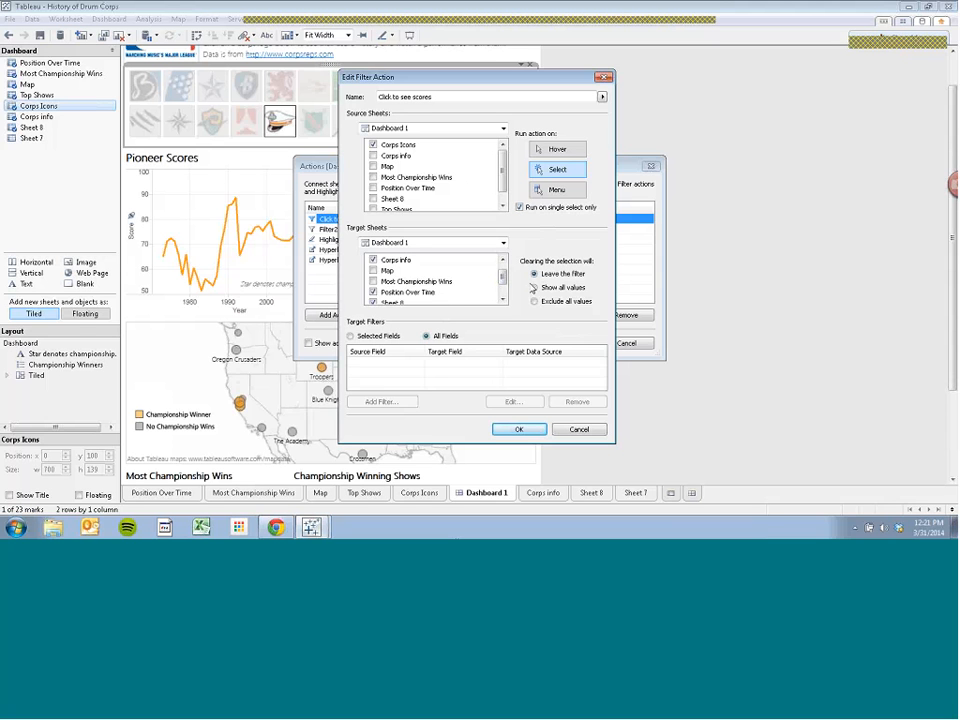
scroll(503, 279, down, 1)
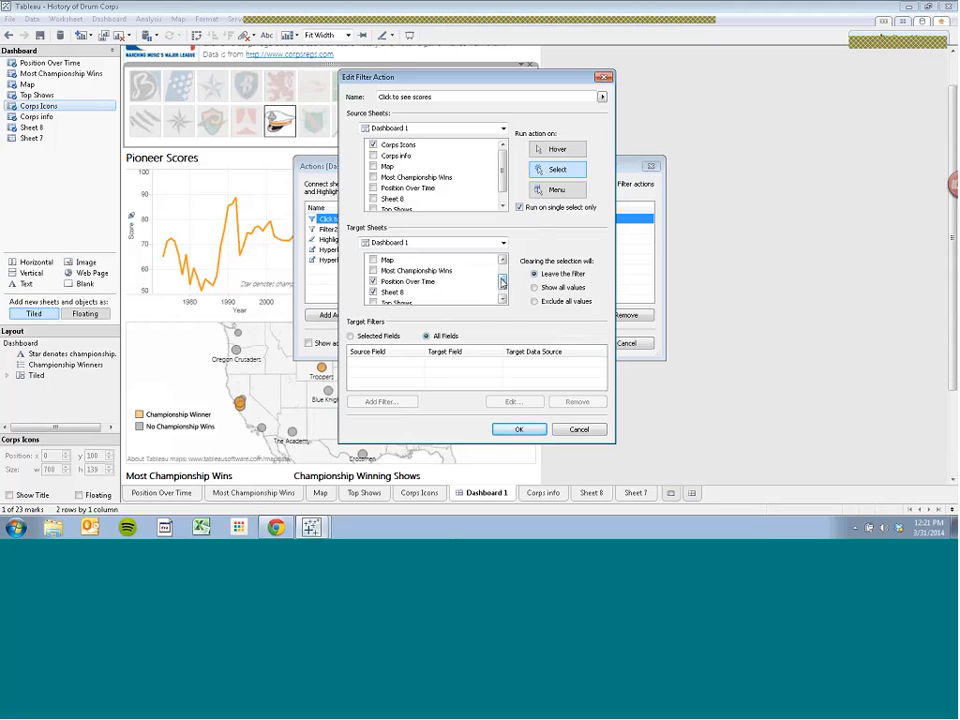
drag(502, 281, 502, 271)
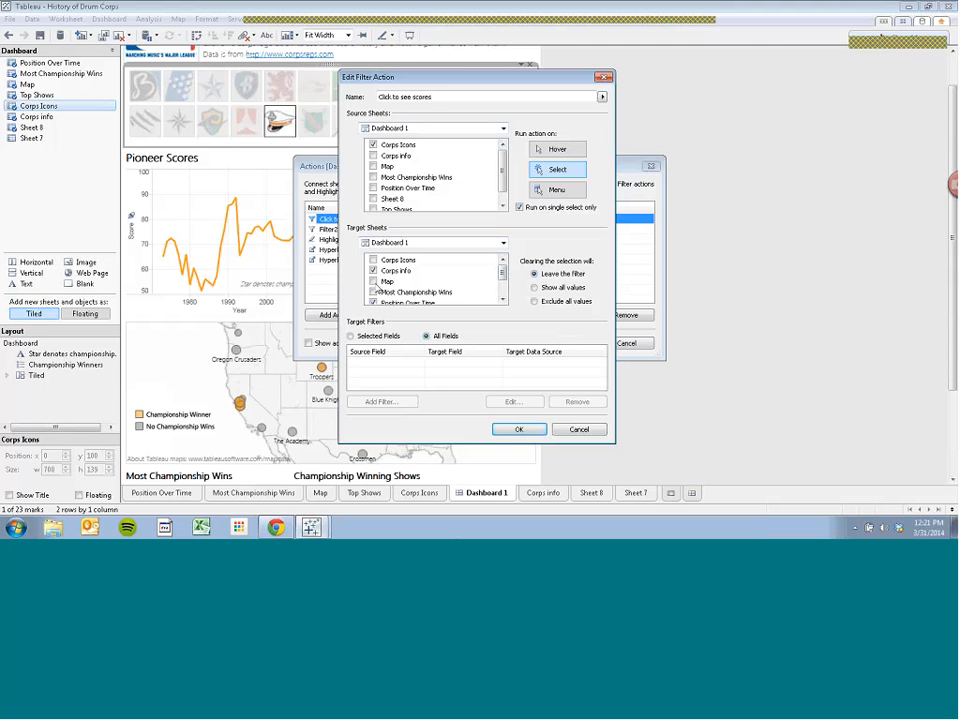
key(Return)
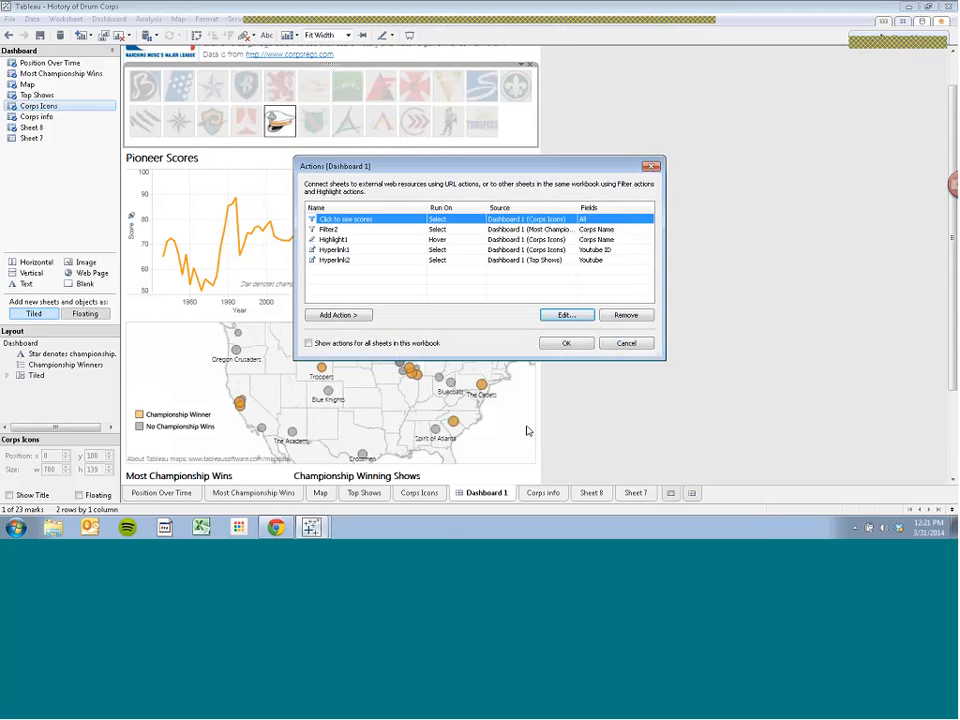
click(567, 343)
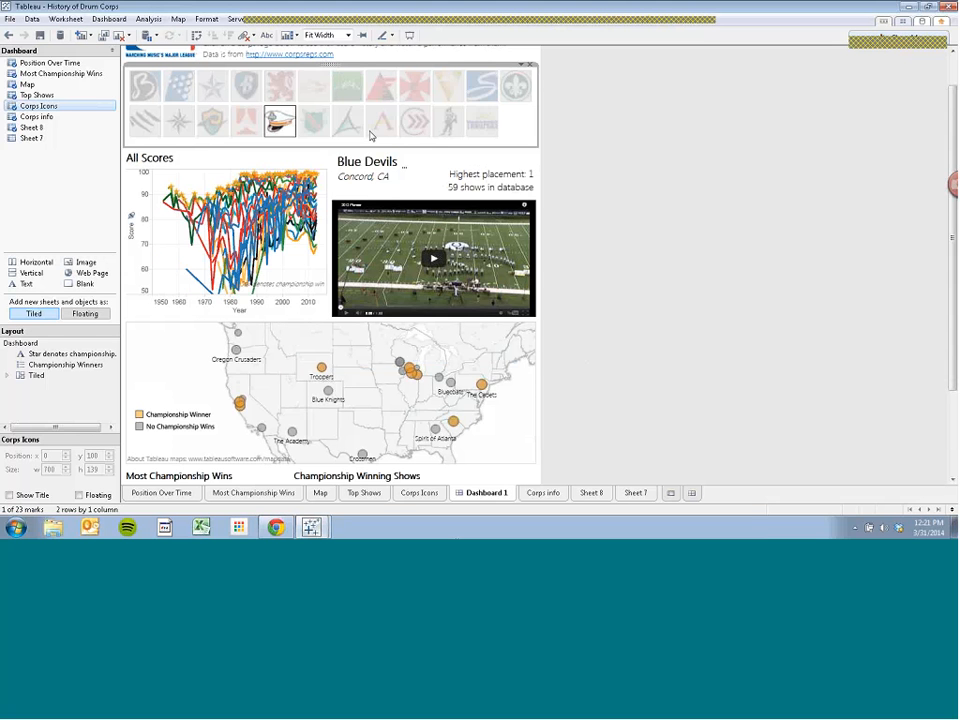
Test the action's effect on the map by selecting the Spirit of Atlanta, Santa Clara Vanguard and Blue Stars logos.
click(346, 124)
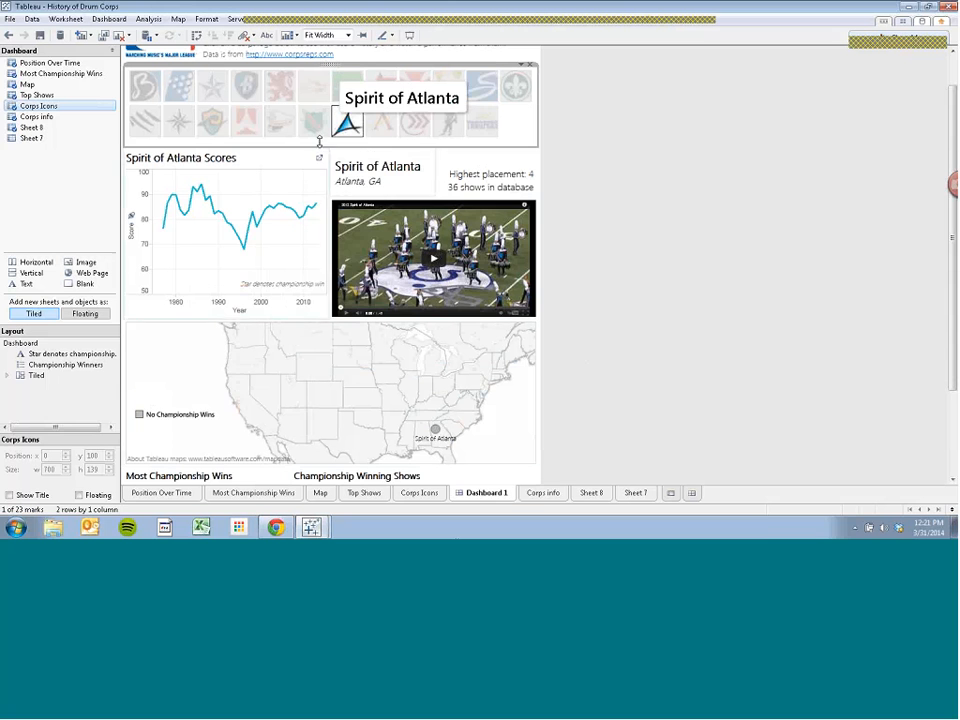
click(316, 136)
click(316, 136)
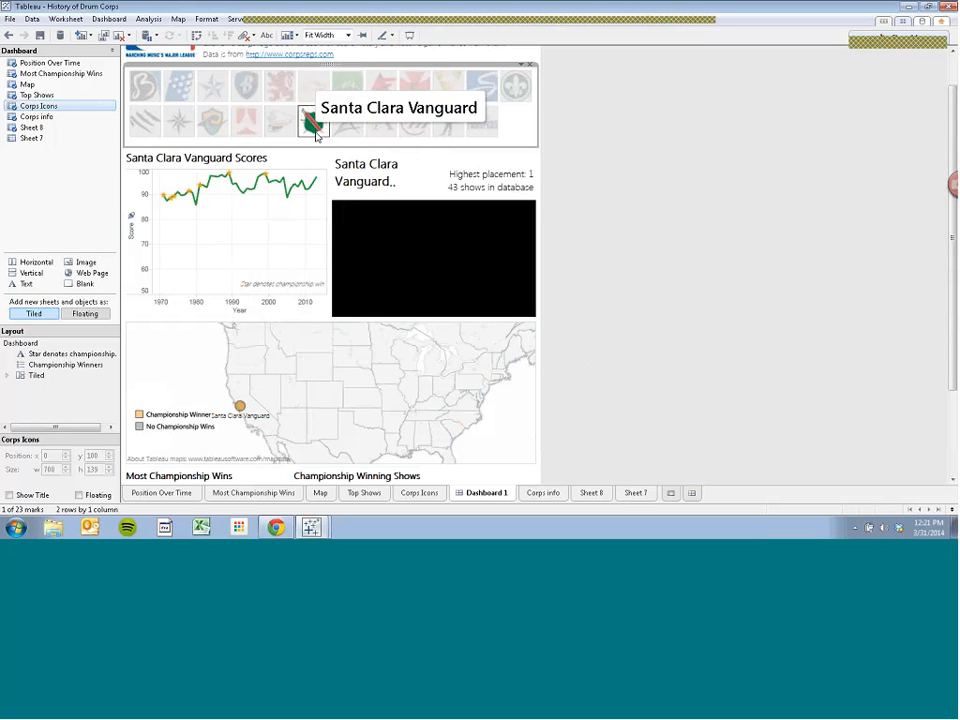
click(221, 91)
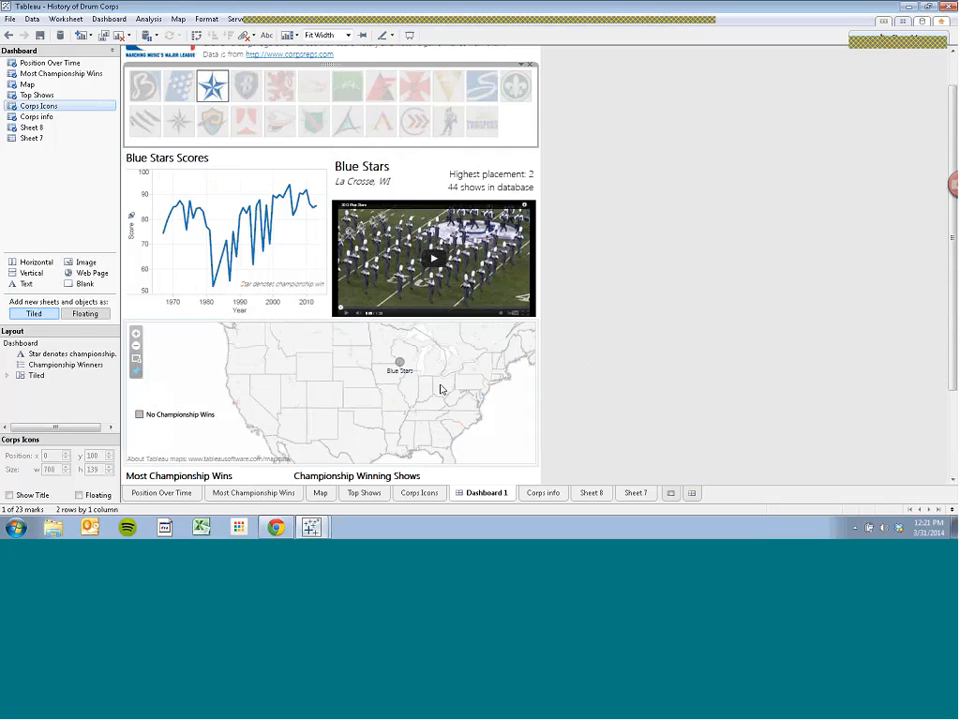
Remove Map from the target sheets of the "Click to see scores" action and apply the change.
click(120, 19)
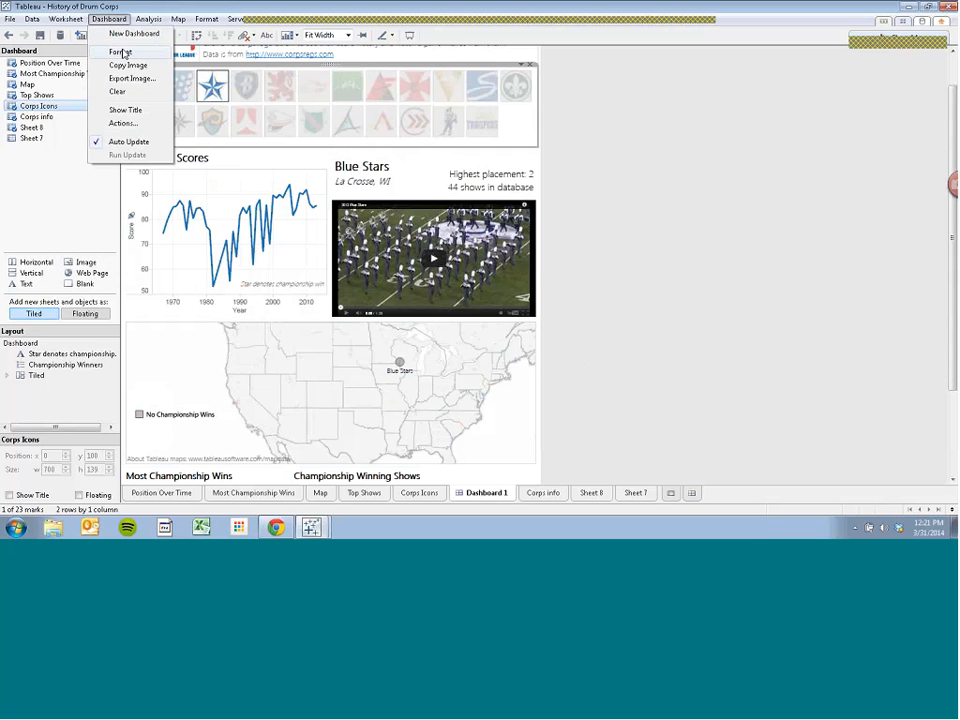
click(125, 123)
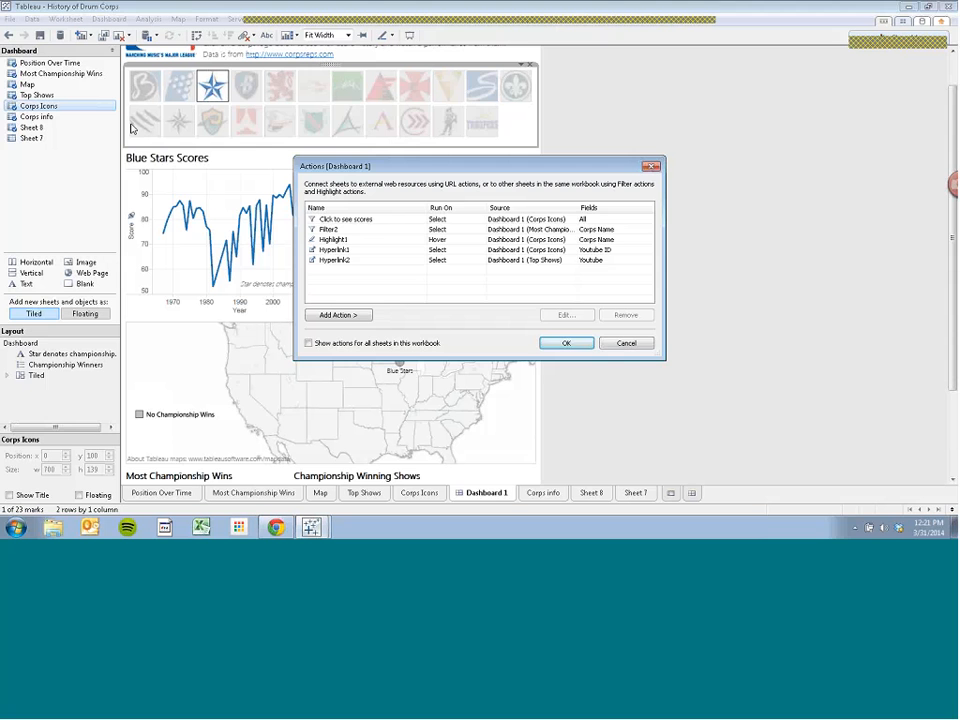
click(380, 220)
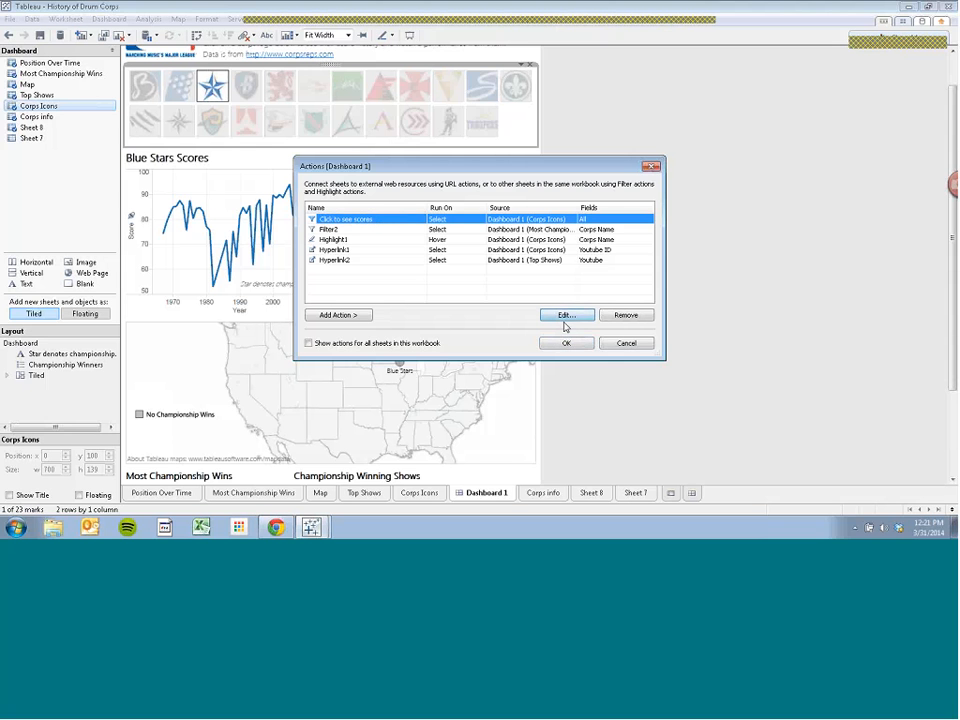
click(563, 316)
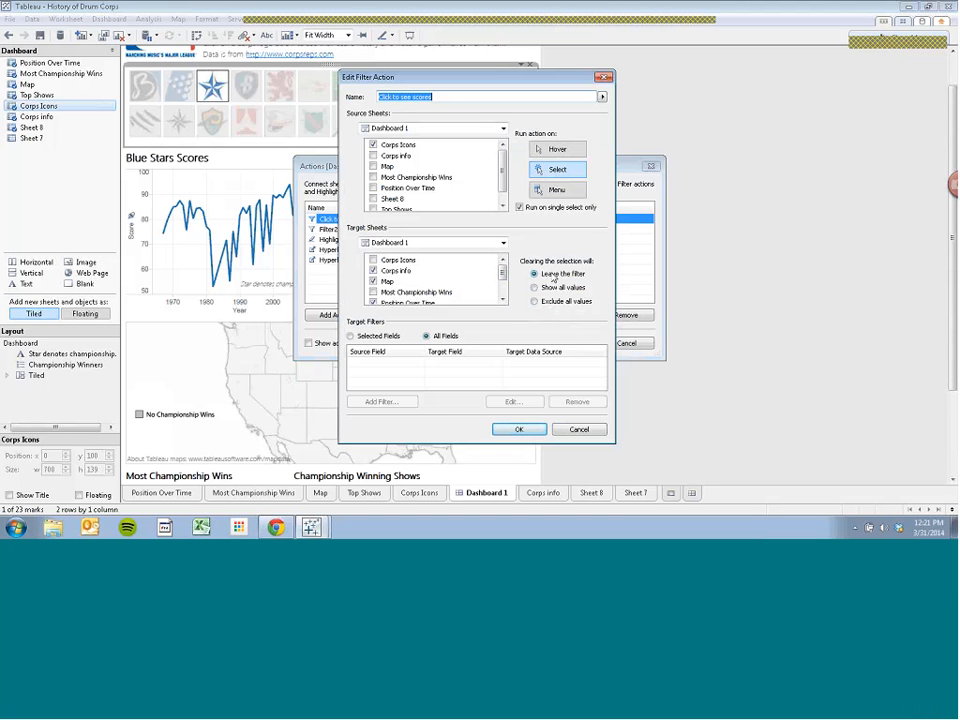
click(374, 281)
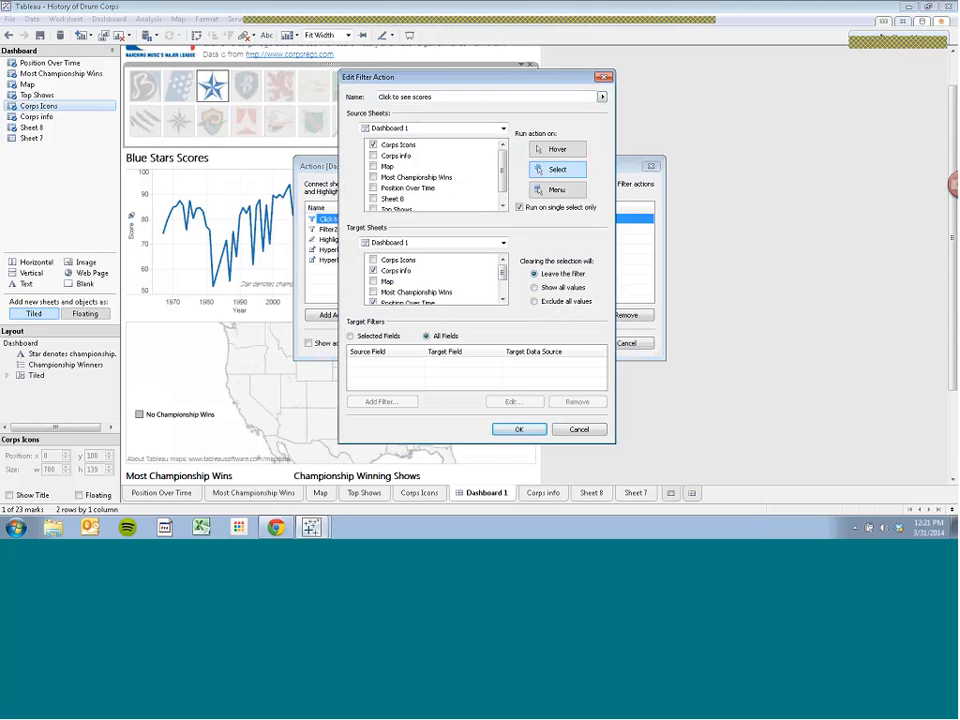
click(519, 429)
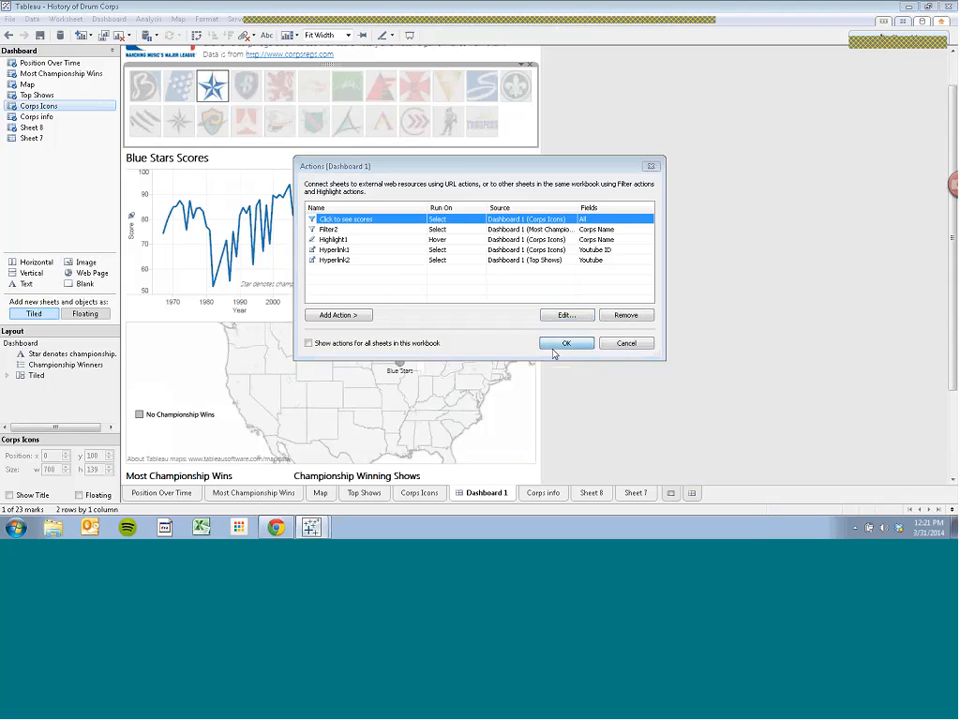
click(556, 345)
Test the "Leave the filter" behavior by selecting and clearing the Blue Stars and The Academy logos.
click(222, 90)
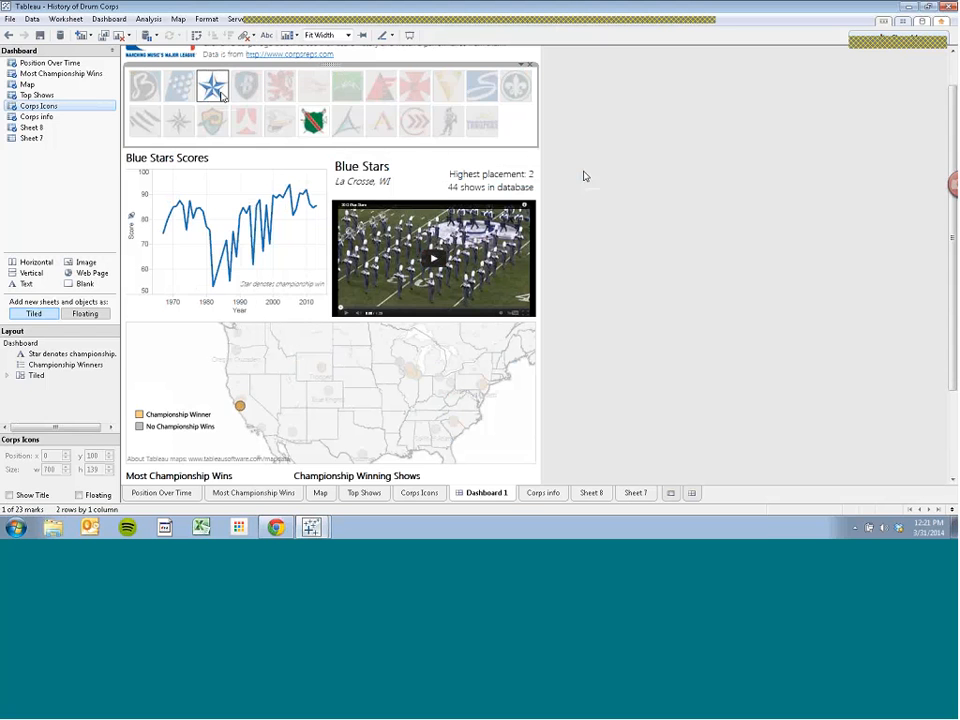
key(Escape)
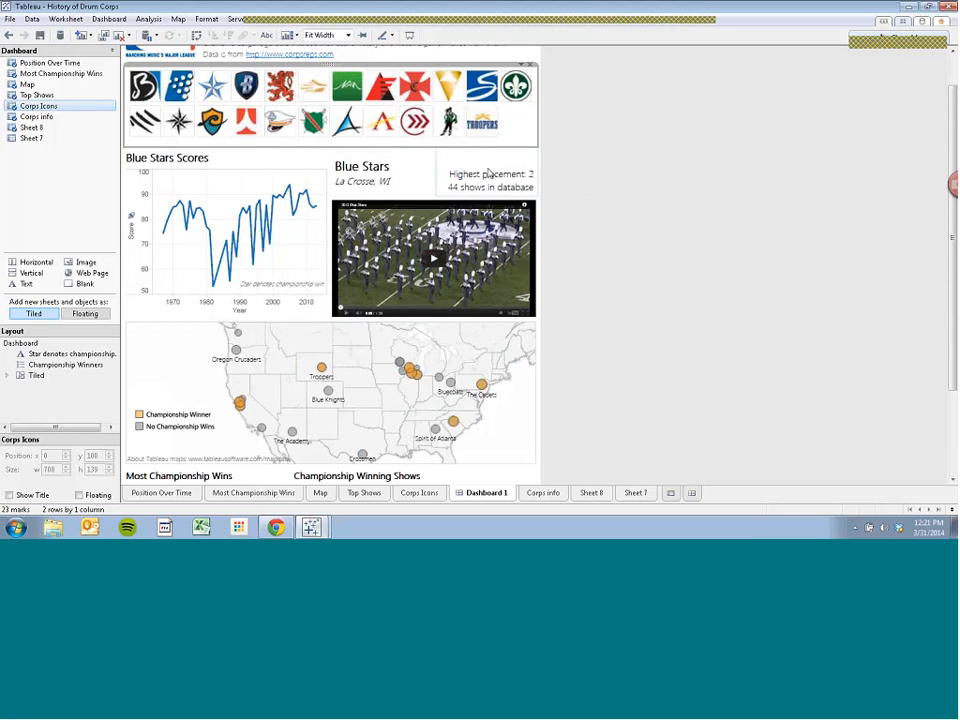
mouse_move(273, 196)
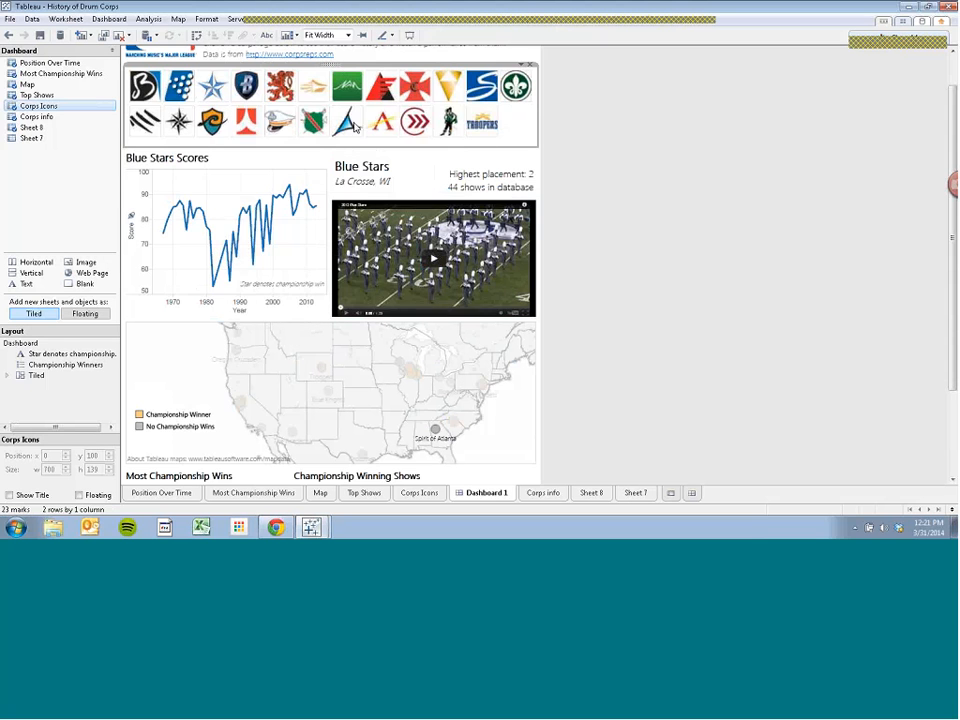
click(352, 123)
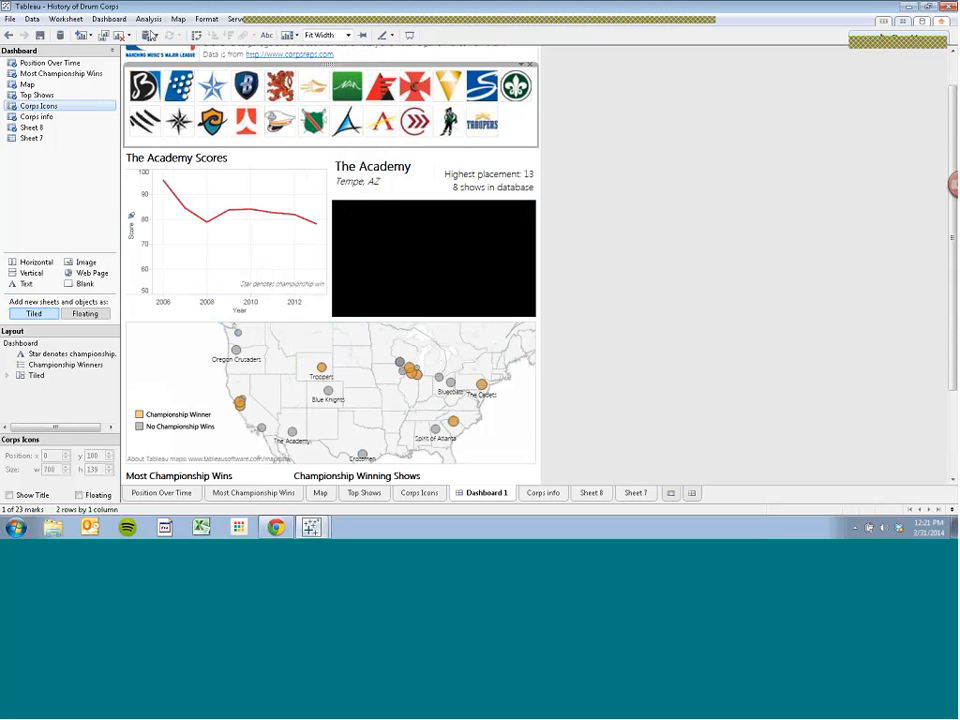
Set clearing the "Click to see scores" action's selection to show all values, and test it by selecting and clearing the Phantom Regiment logo.
click(114, 20)
click(127, 123)
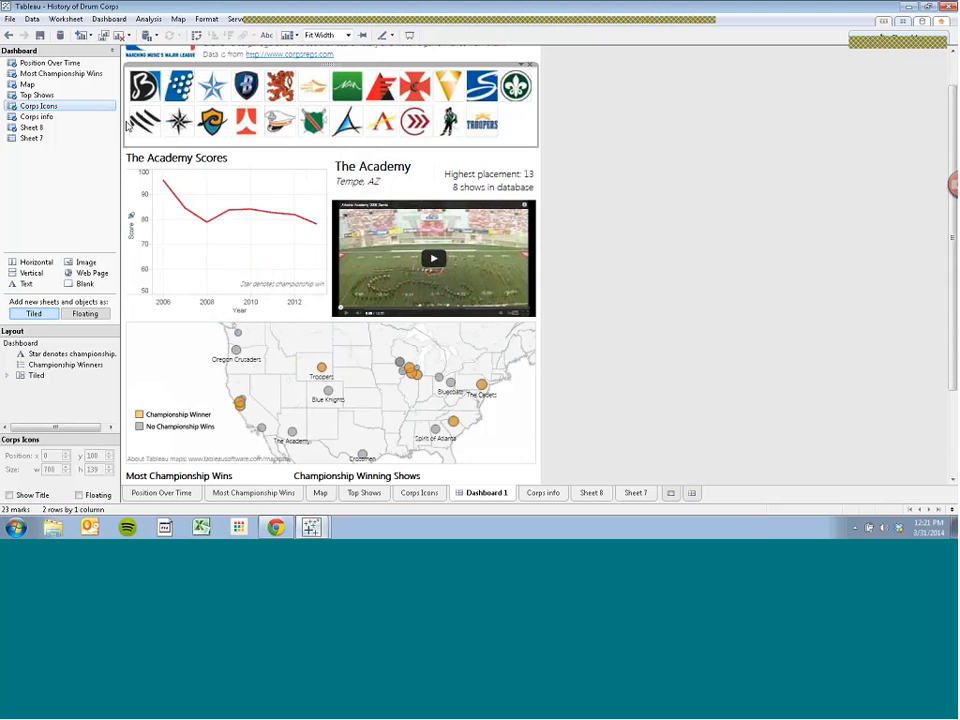
click(405, 219)
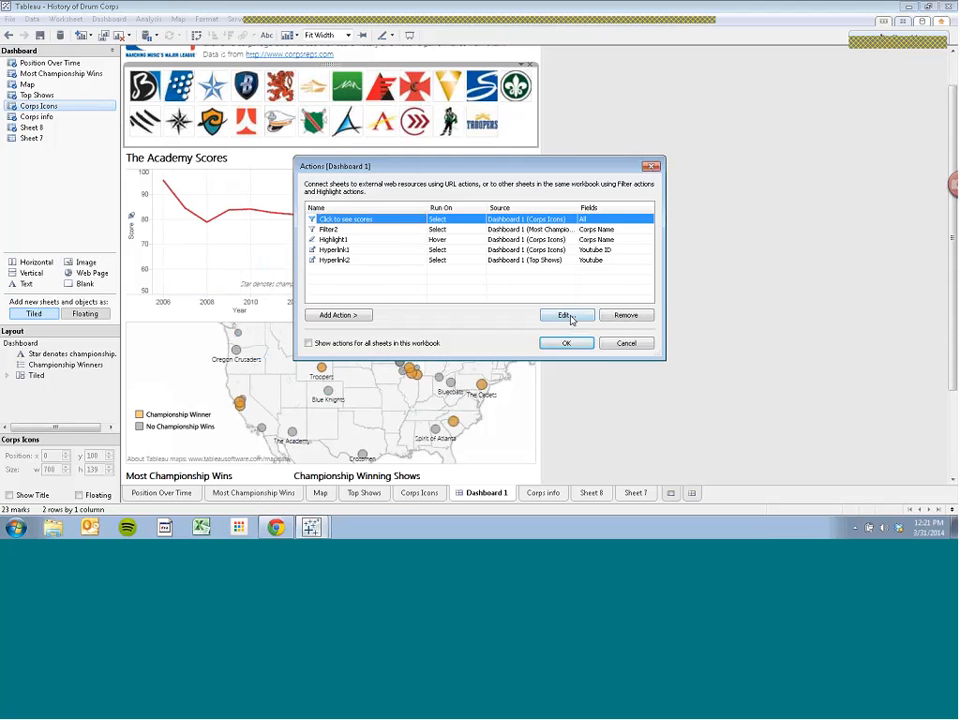
click(566, 315)
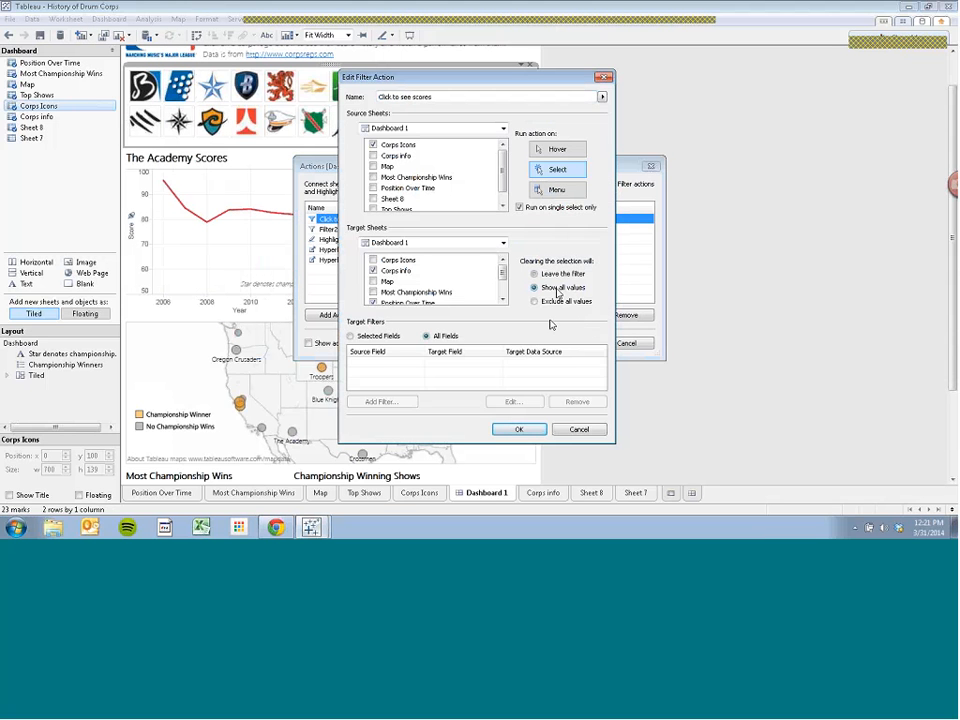
click(520, 429)
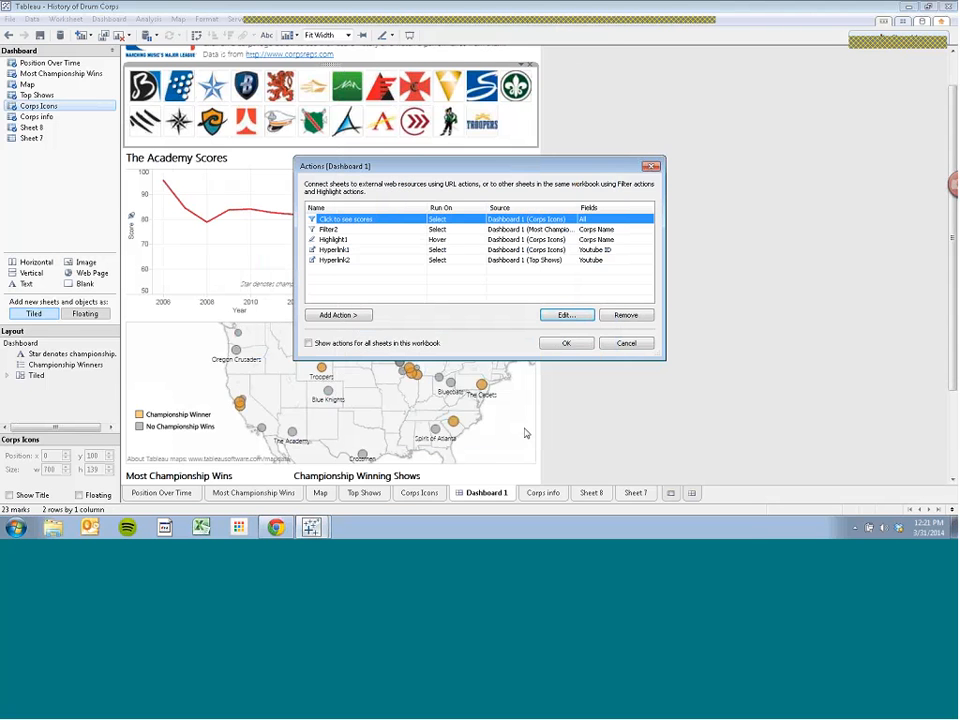
click(561, 346)
click(249, 130)
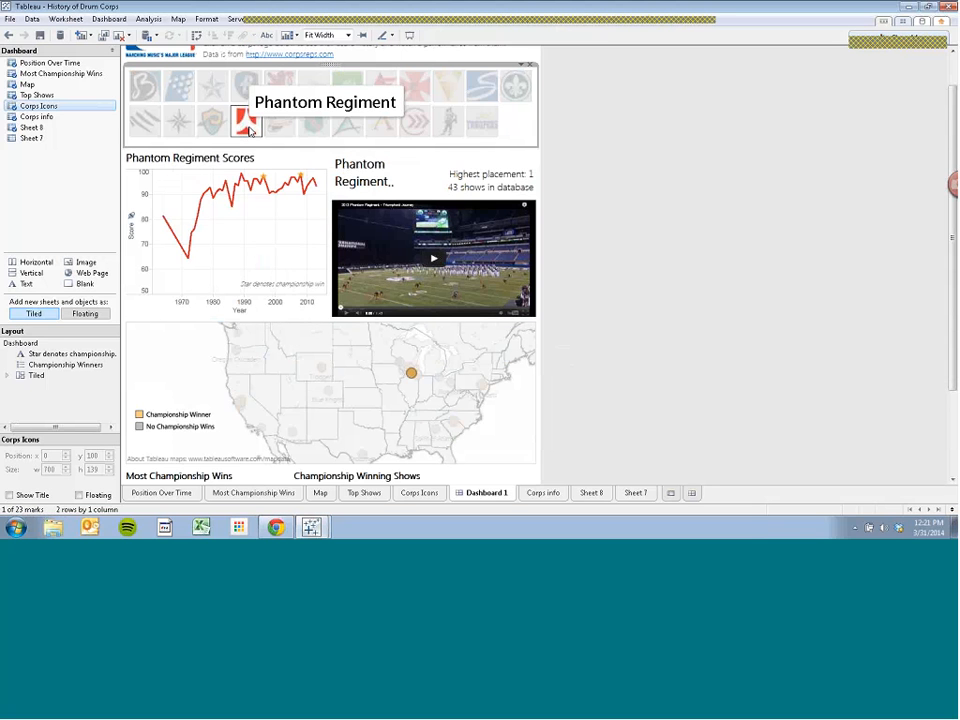
click(249, 130)
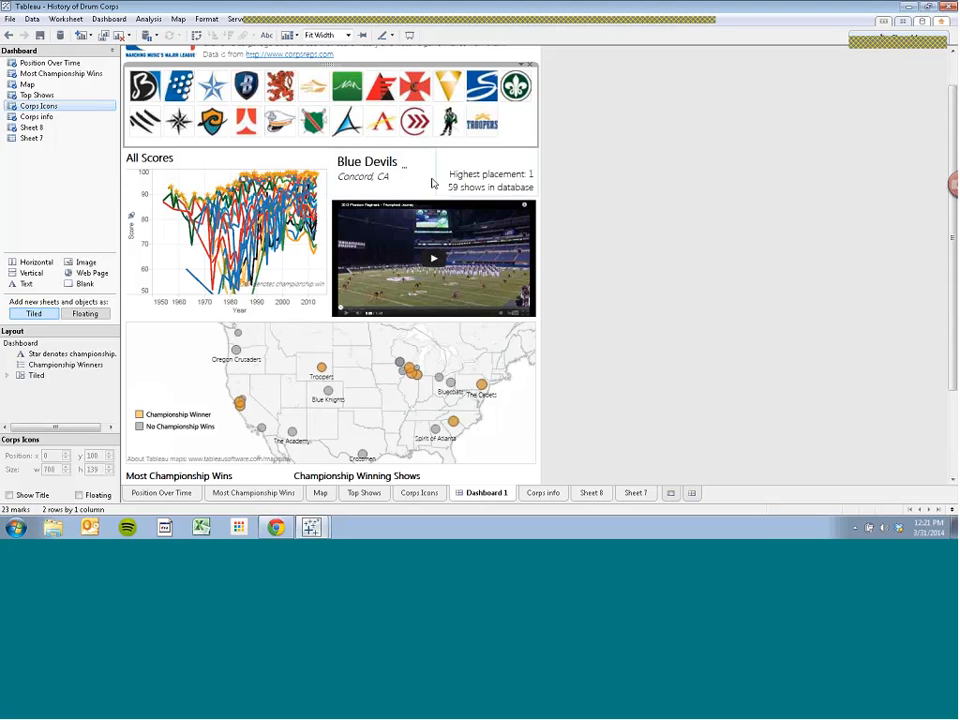
Set clearing the "Click to see scores" action's selection to exclude all values, and test it by selecting and clearing the Troopers logo.
click(115, 22)
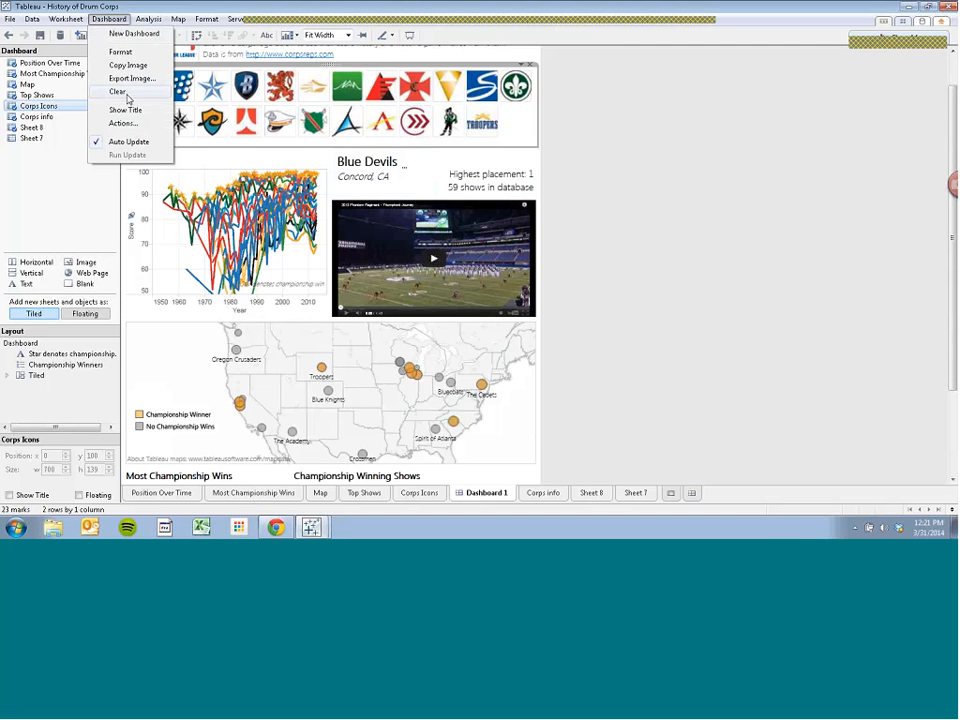
click(123, 123)
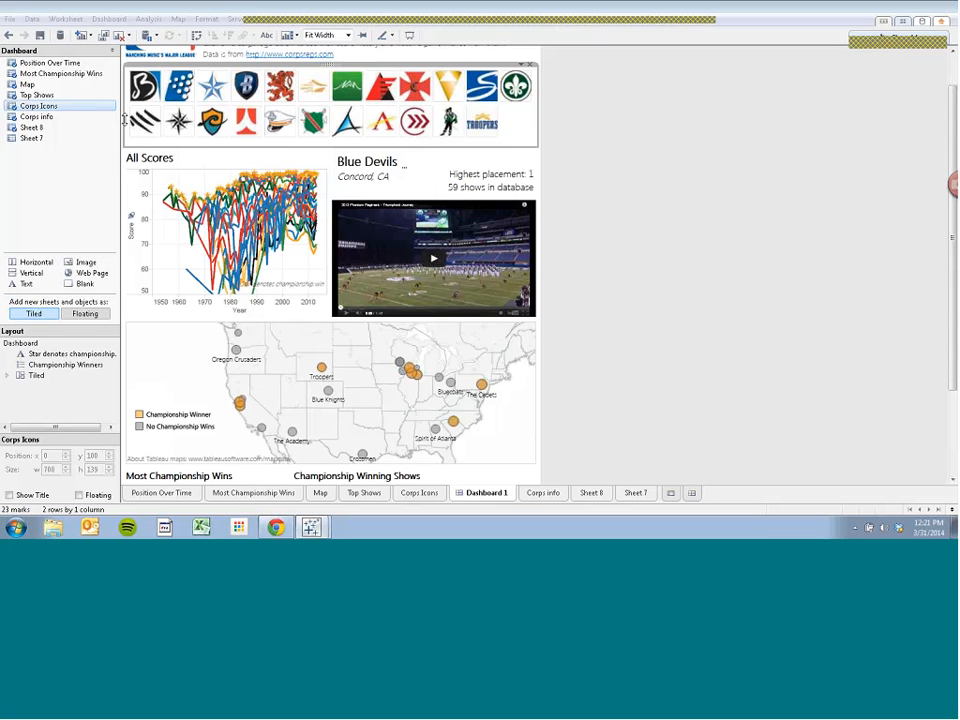
click(336, 220)
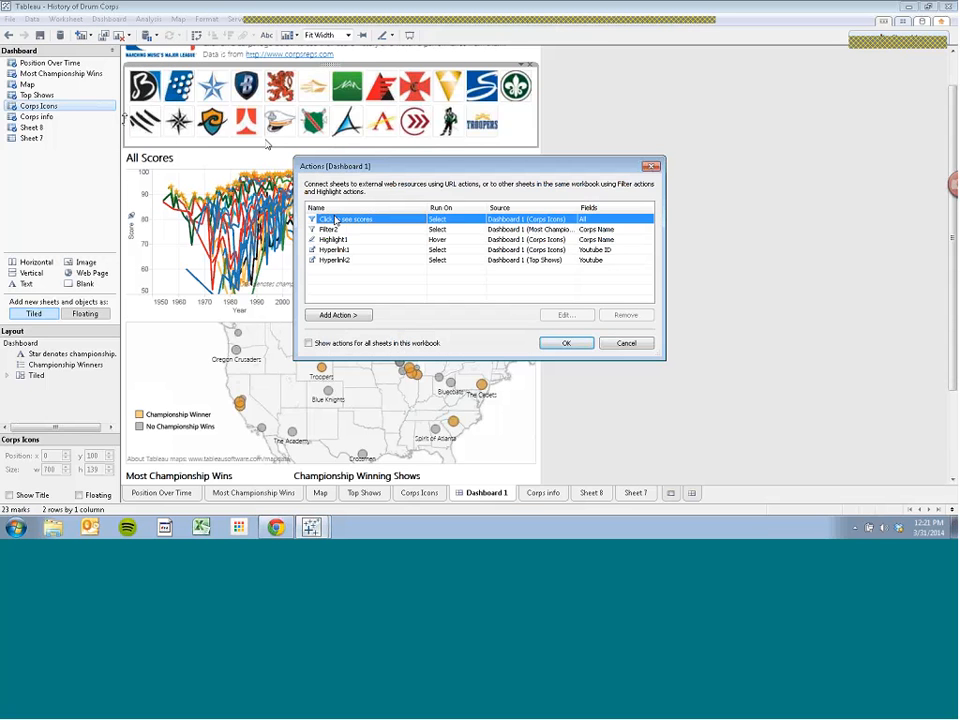
click(584, 314)
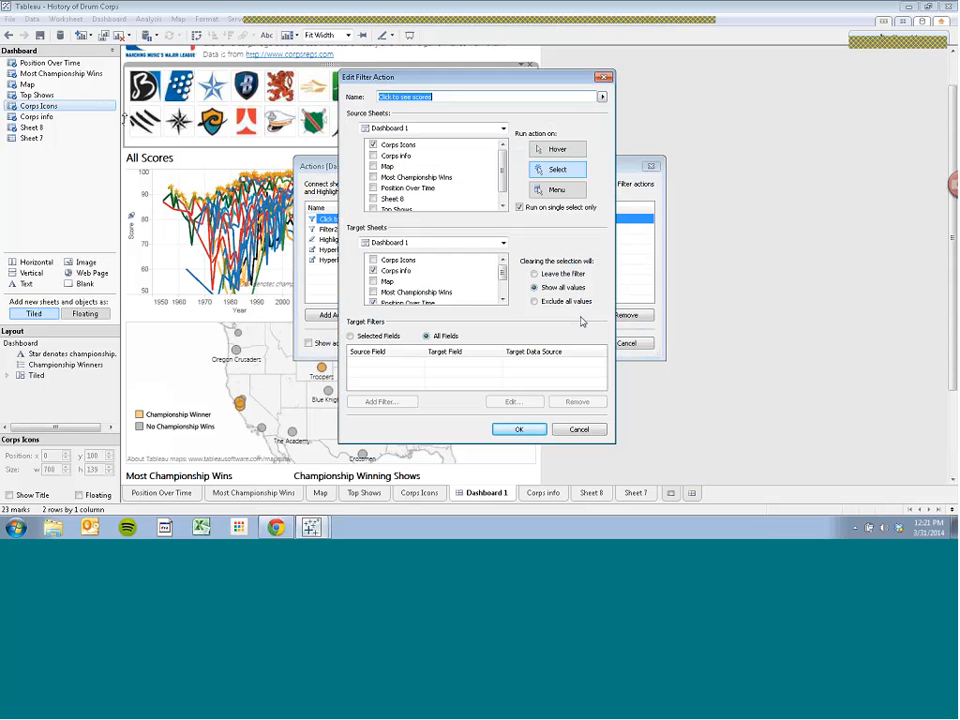
click(540, 301)
click(525, 431)
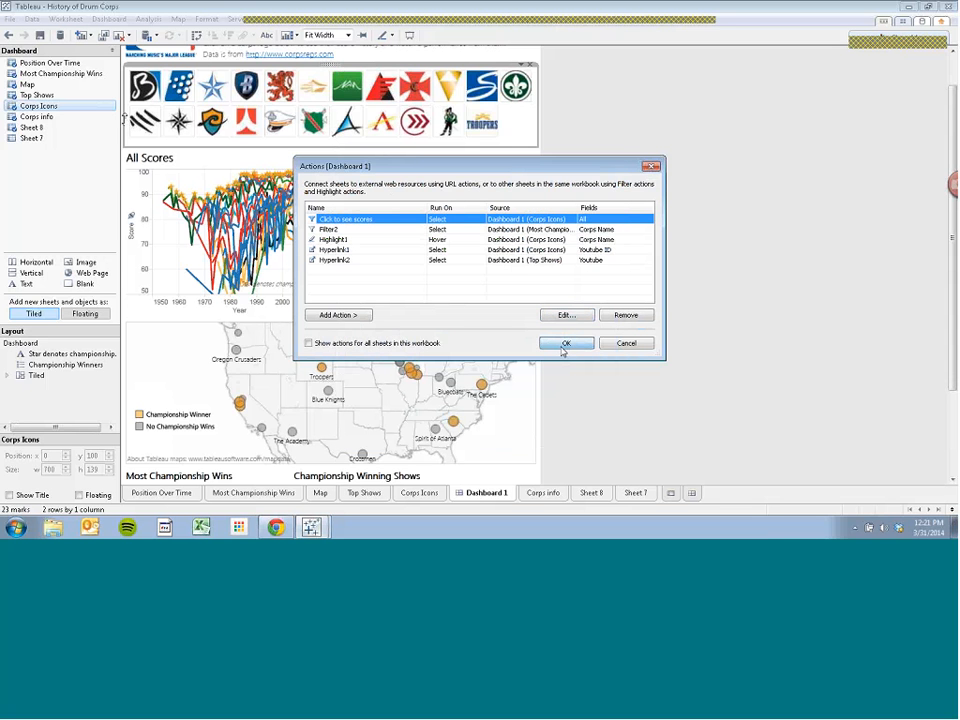
click(563, 346)
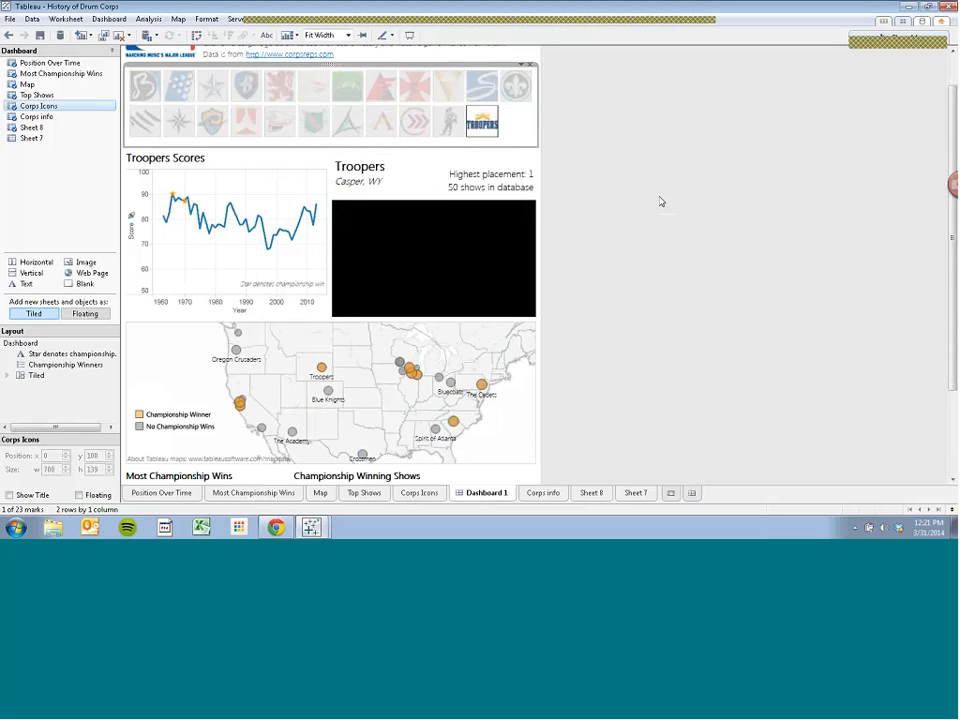
click(488, 131)
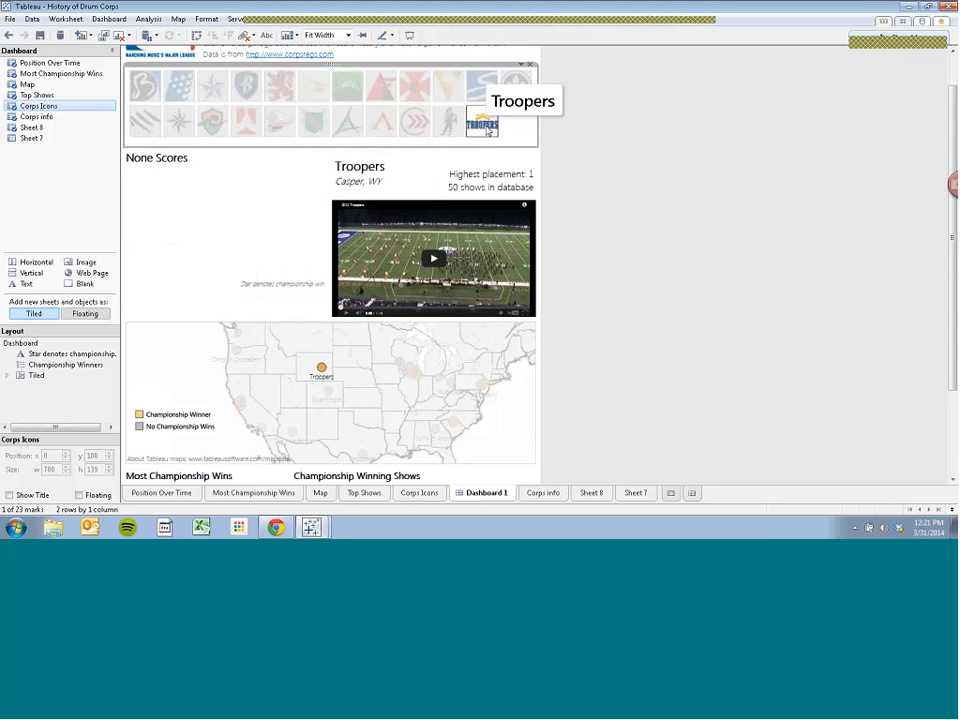
Clear the Troopers logo selection and set the "Click to see scores" filter action to leave the filter when the selection is cleared.
click(488, 131)
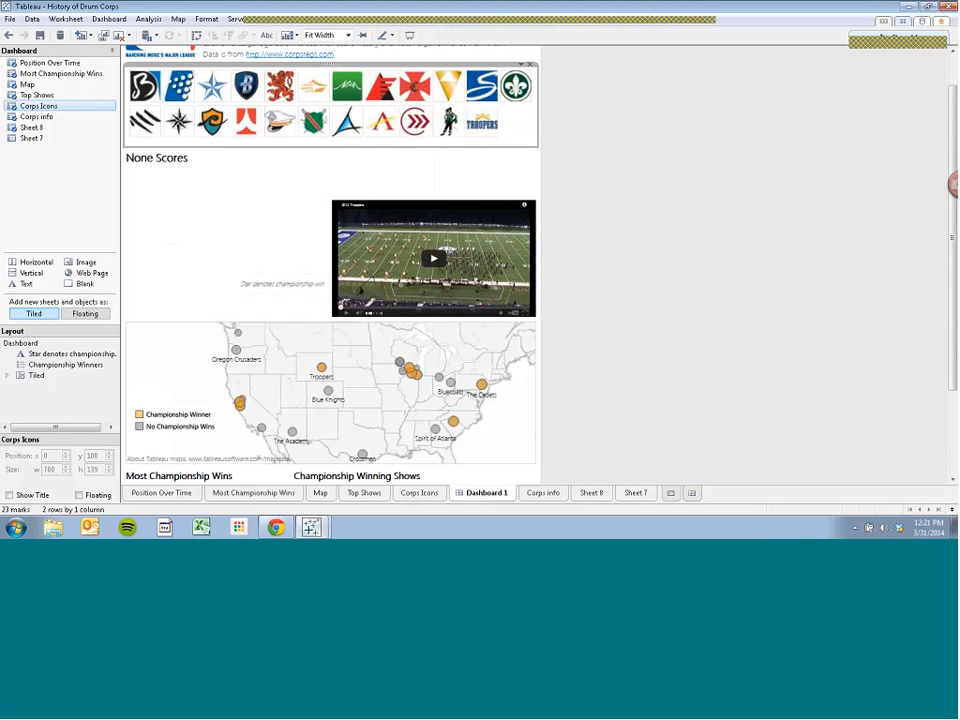
click(110, 19)
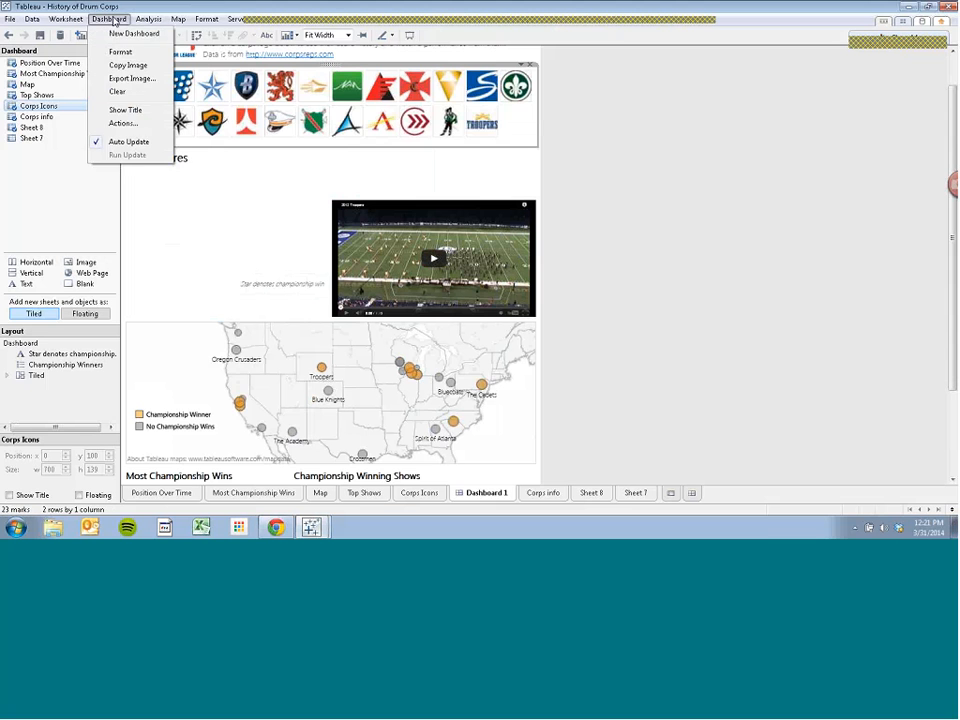
click(217, 4)
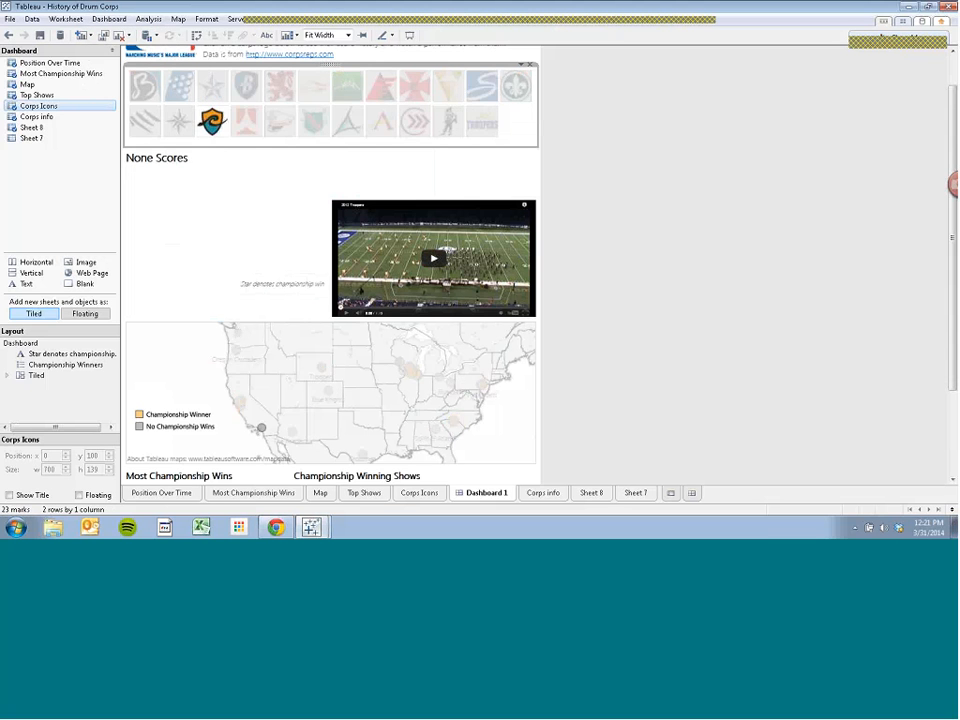
click(122, 20)
click(124, 123)
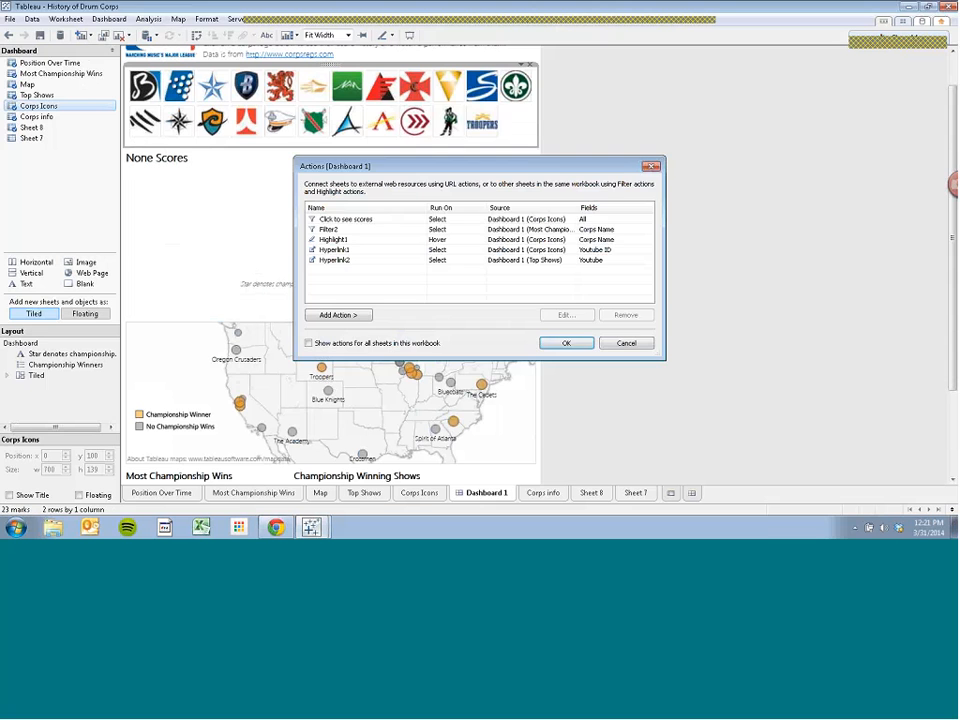
click(347, 221)
click(564, 315)
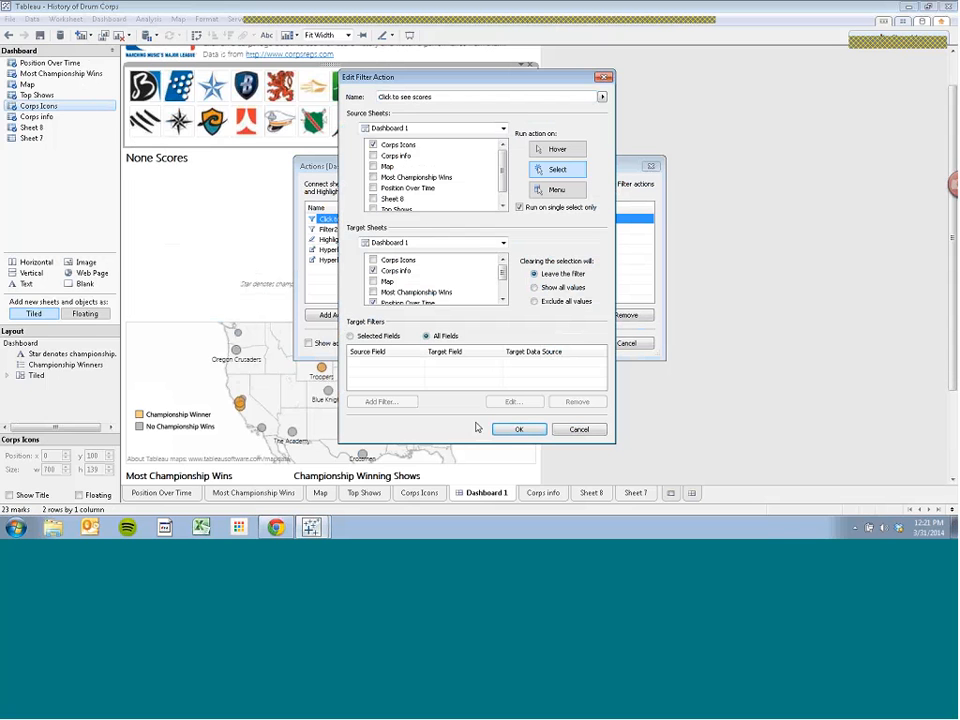
click(518, 429)
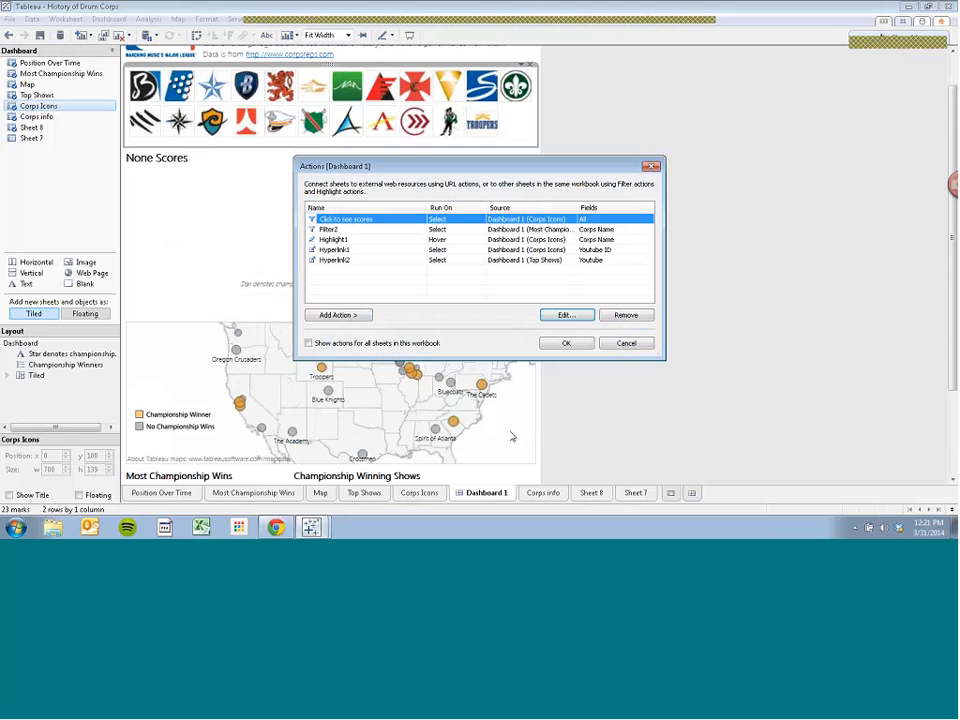
click(546, 344)
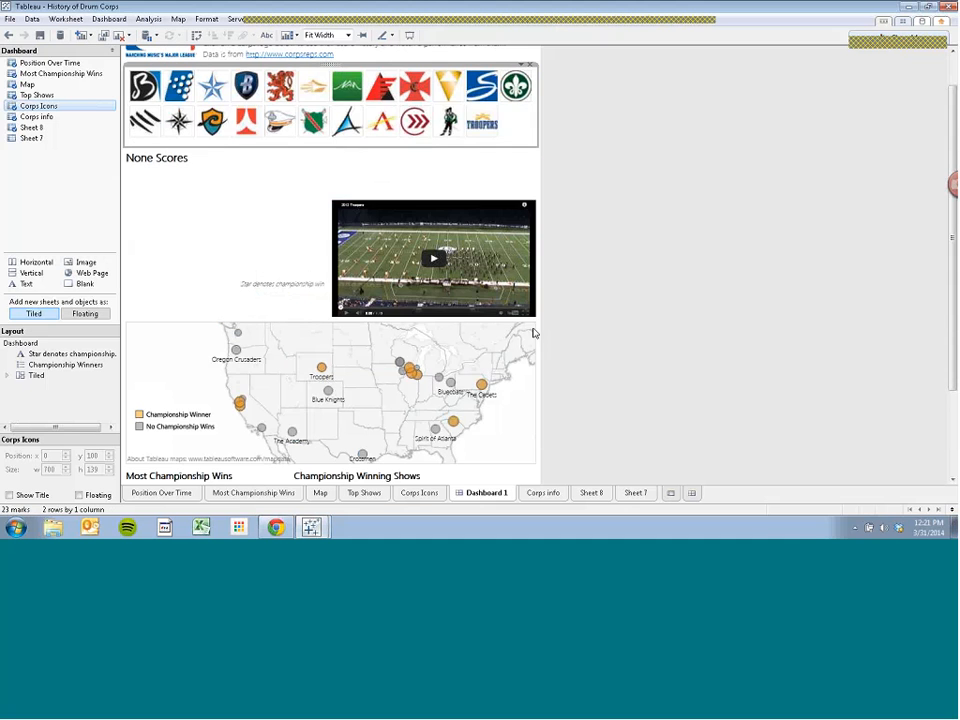
Test the score filter by selecting the Blue Stars, Pioneer, Colts, Pacific Crest and Blue Knights logos in turn.
click(209, 91)
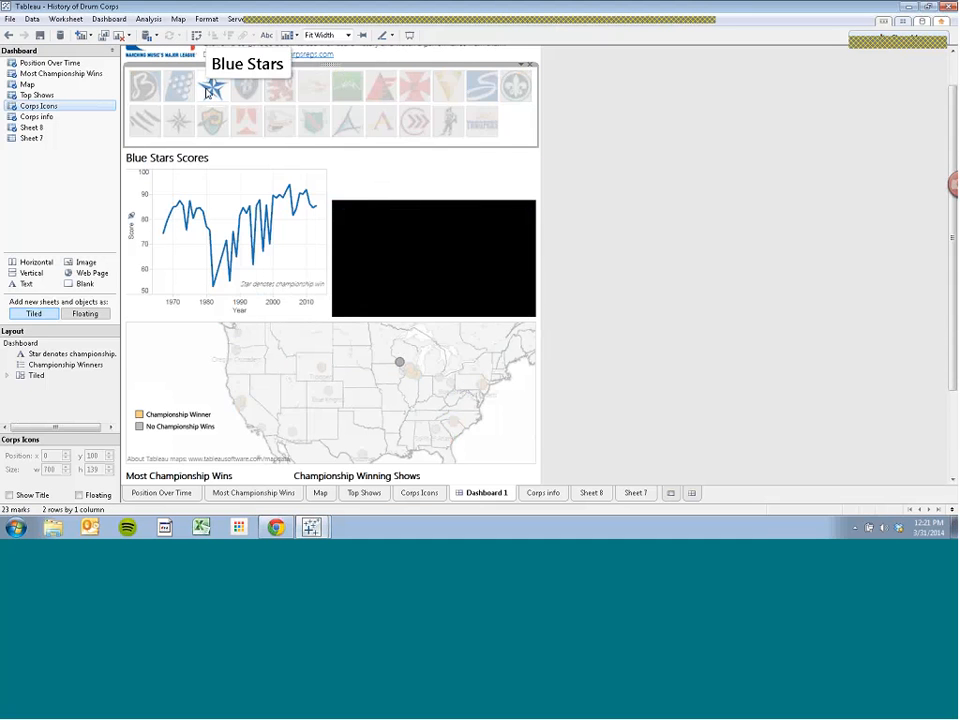
click(278, 121)
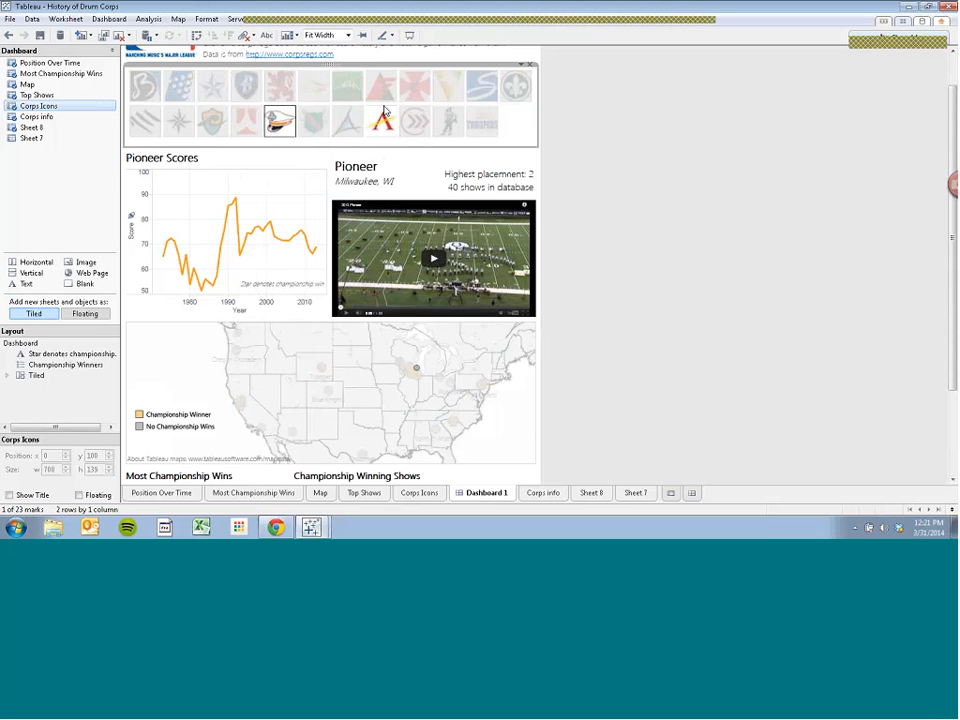
click(390, 93)
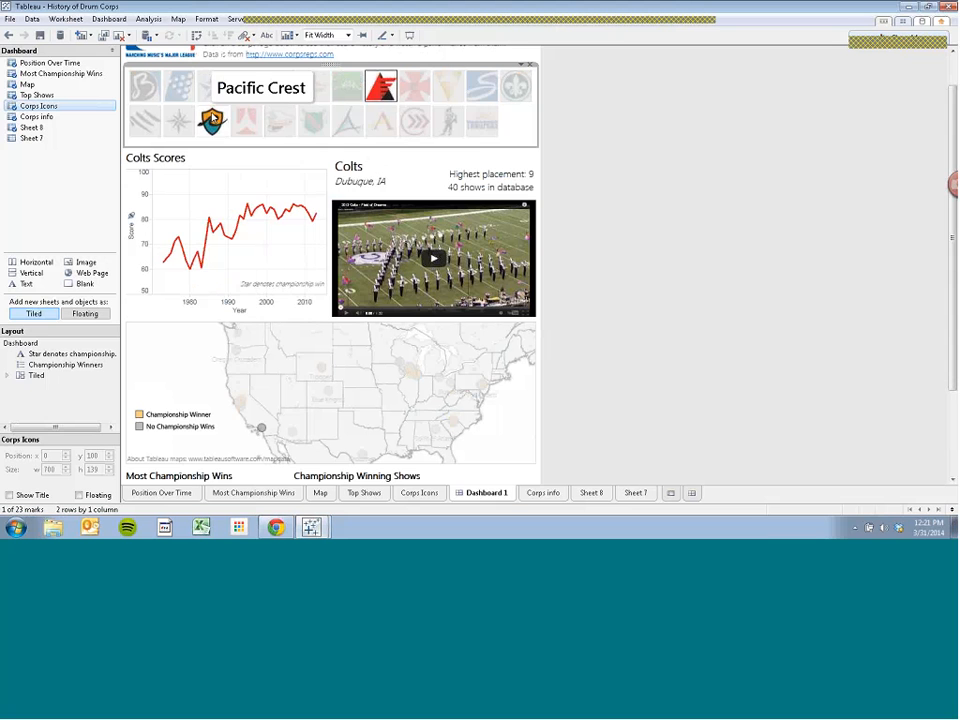
click(212, 118)
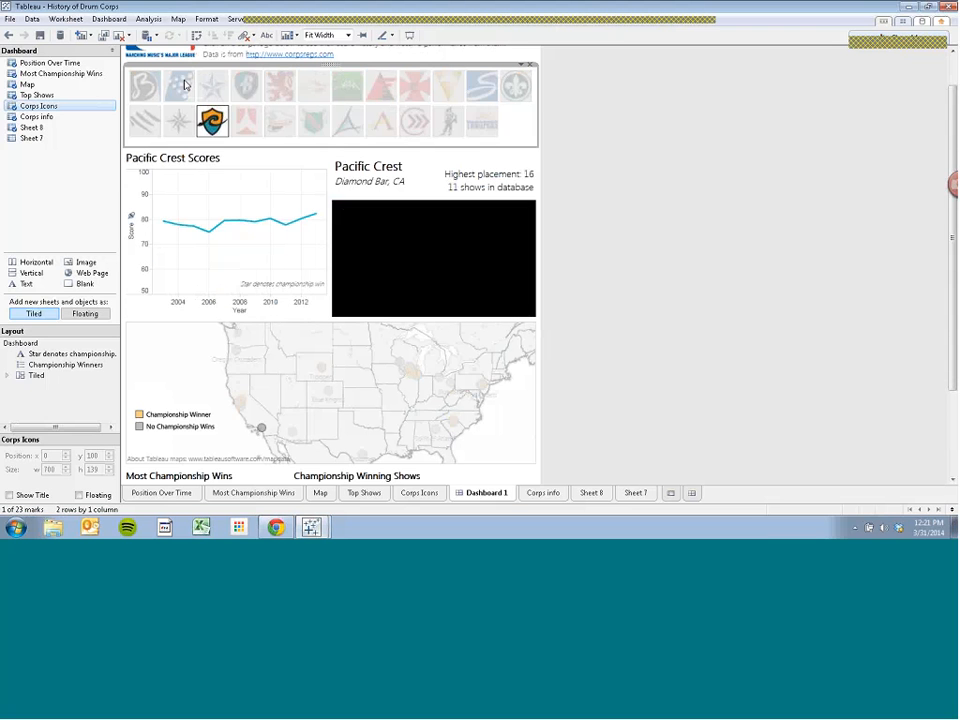
click(185, 87)
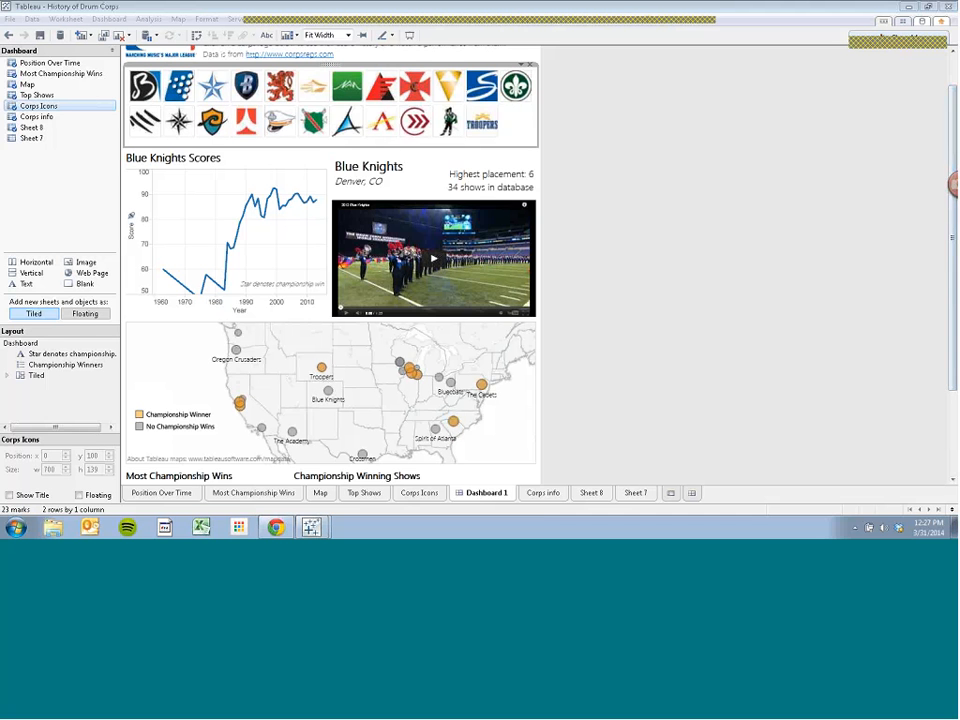
Change the Highlight1 dashboard action so that it runs on Select.
click(108, 19)
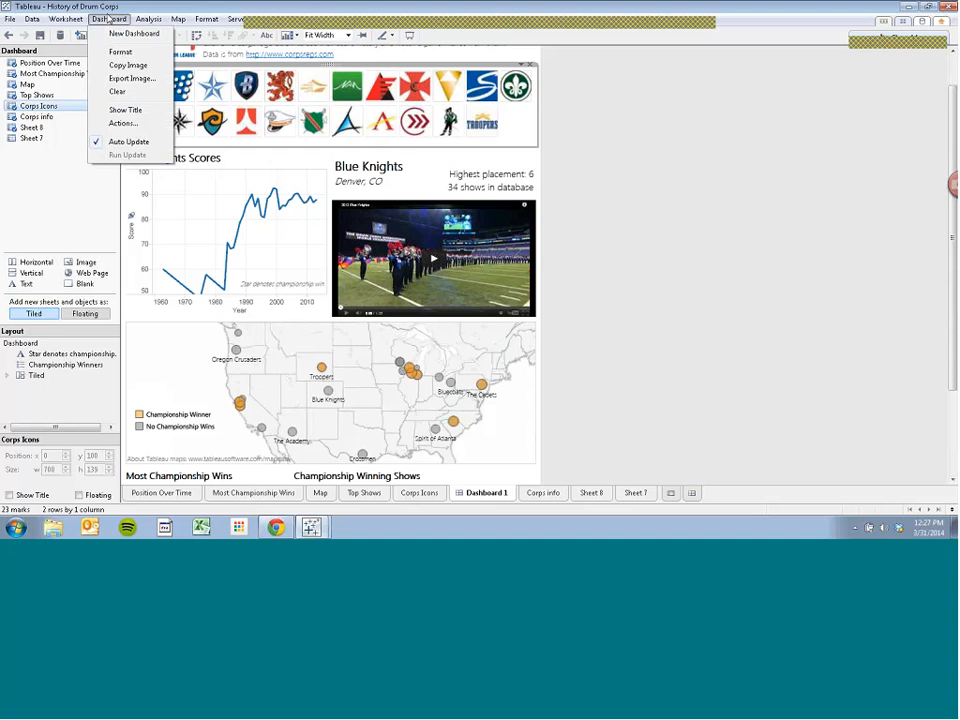
click(123, 123)
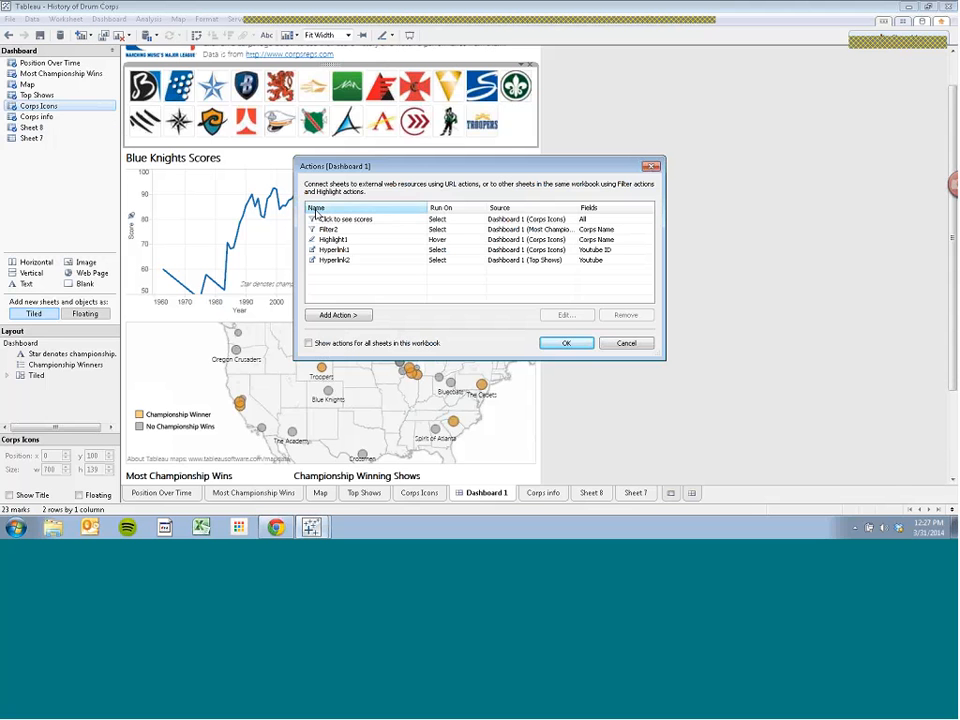
click(330, 240)
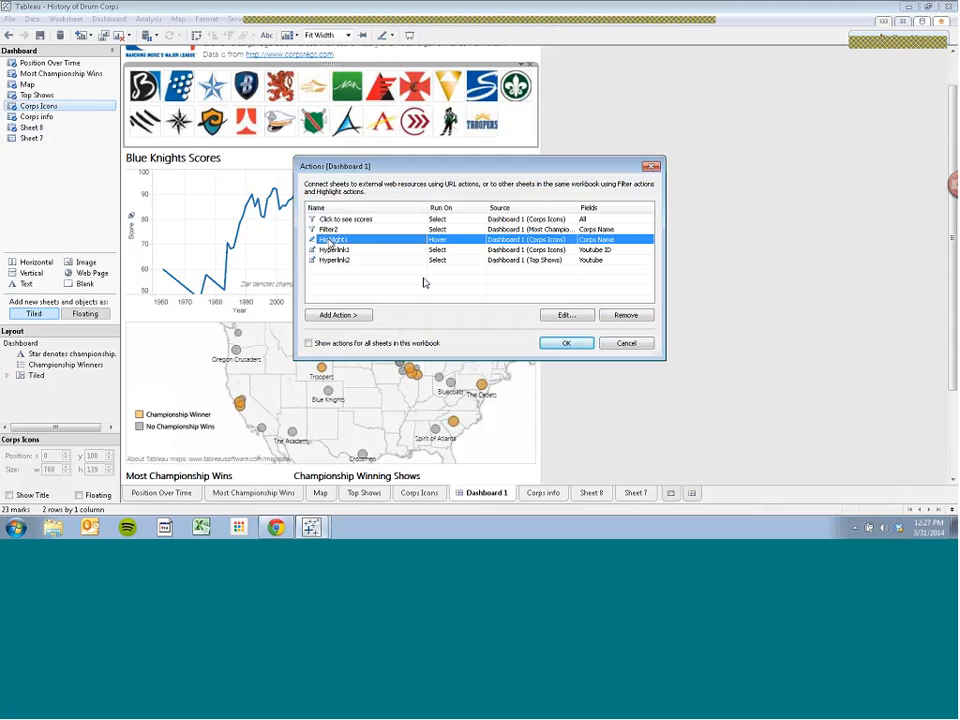
click(558, 315)
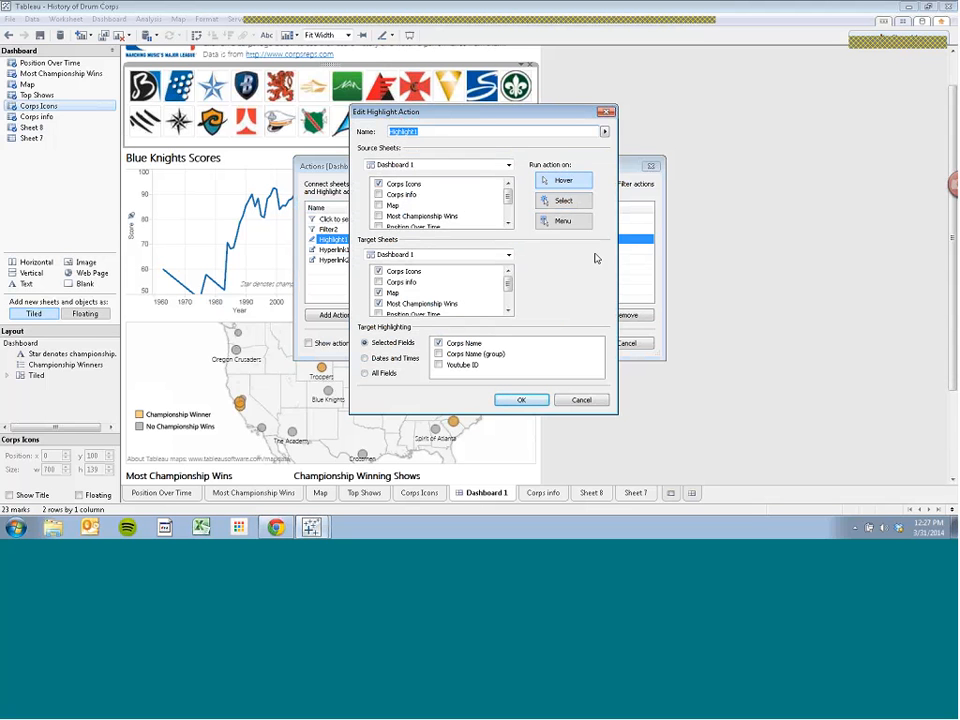
click(562, 201)
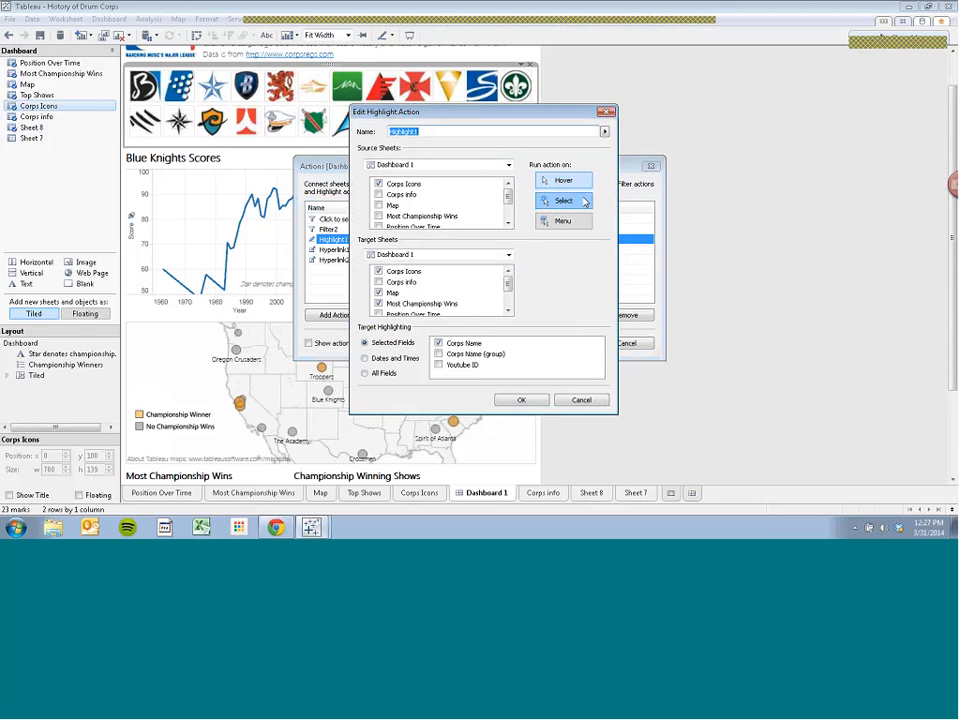
click(522, 400)
click(572, 345)
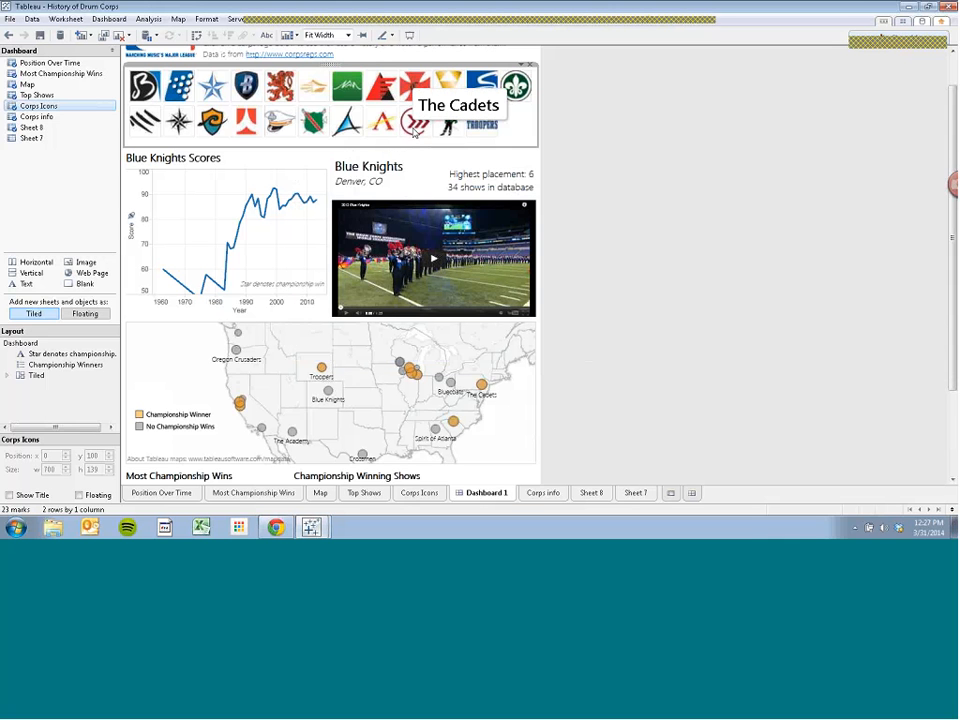
Check the highlight action by selecting the Blue Devils, red lion, Cascades and Spirit of Atlanta logos in turn.
click(143, 87)
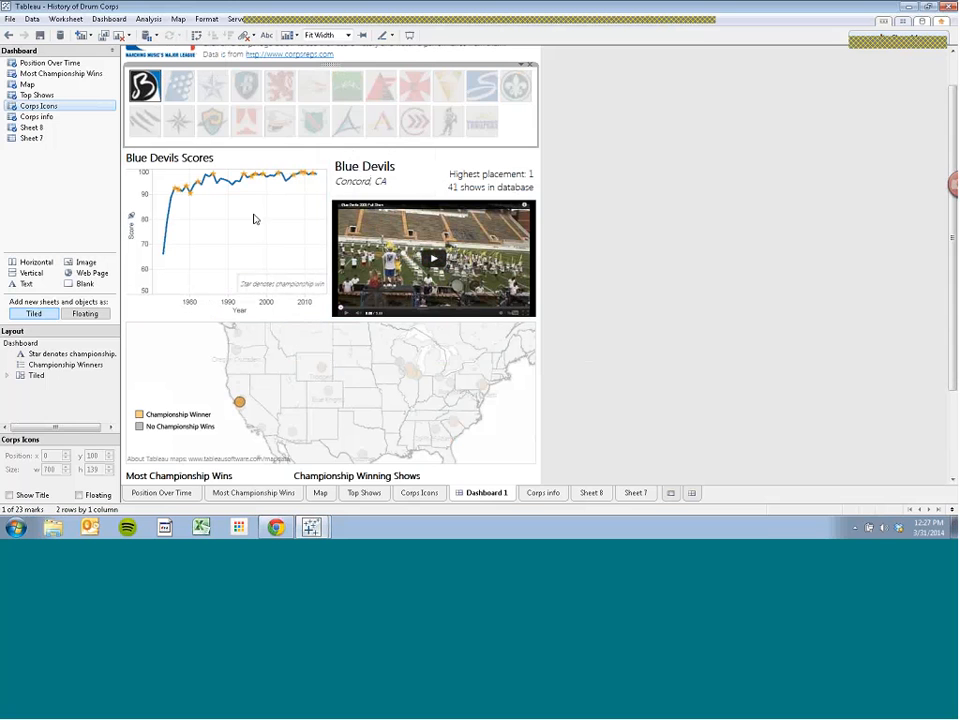
click(280, 85)
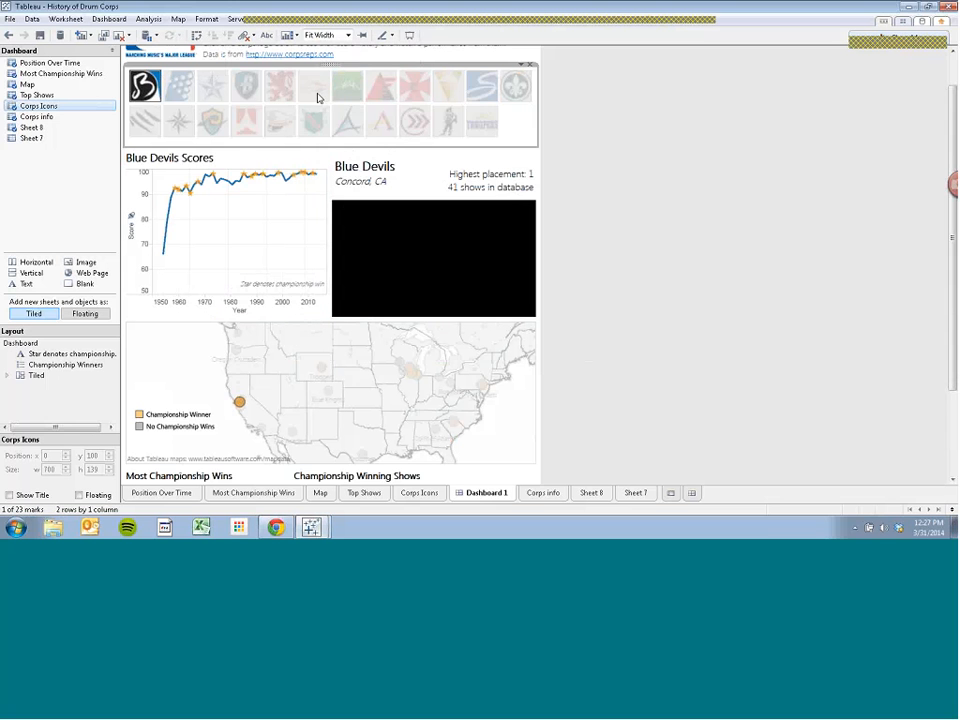
click(350, 96)
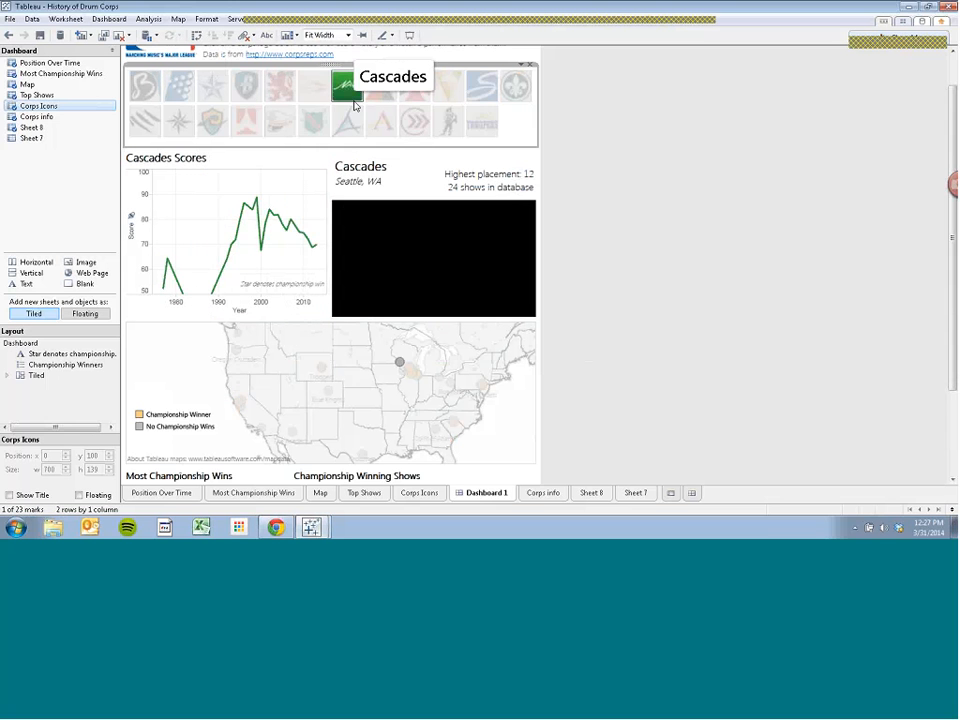
click(343, 122)
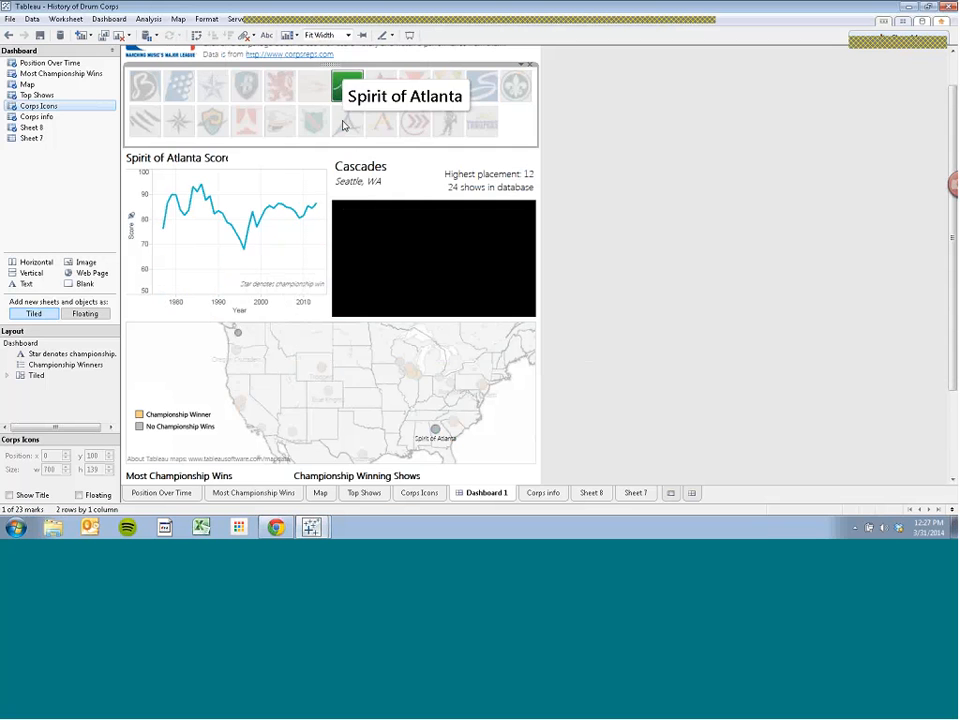
Review the Highlight1 action's target sheets and its Corps Name target highlighting field.
click(115, 19)
click(124, 123)
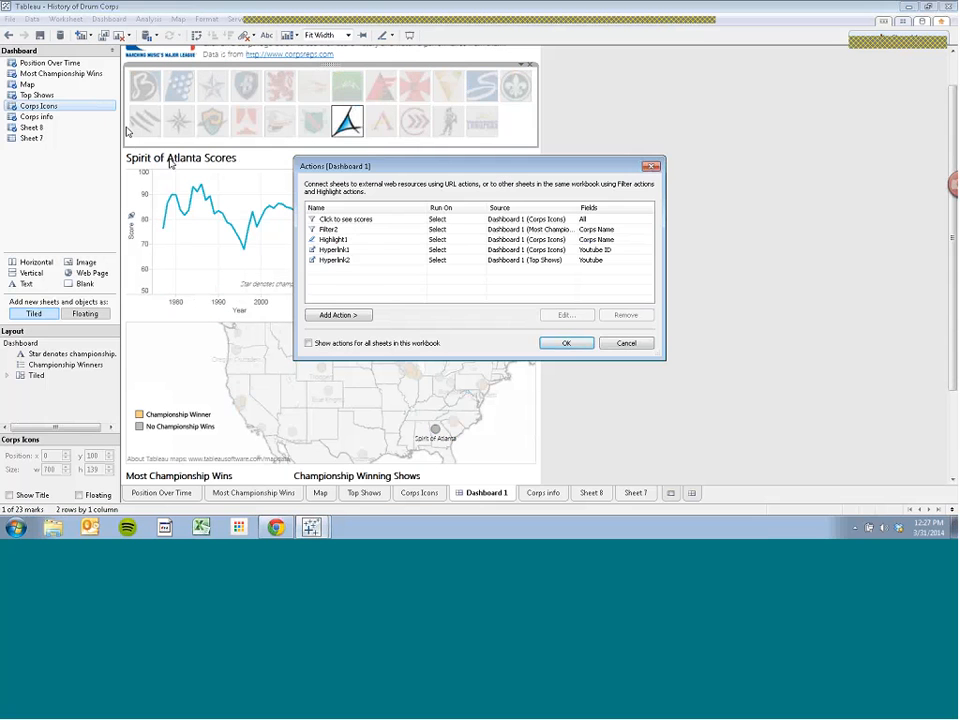
click(371, 239)
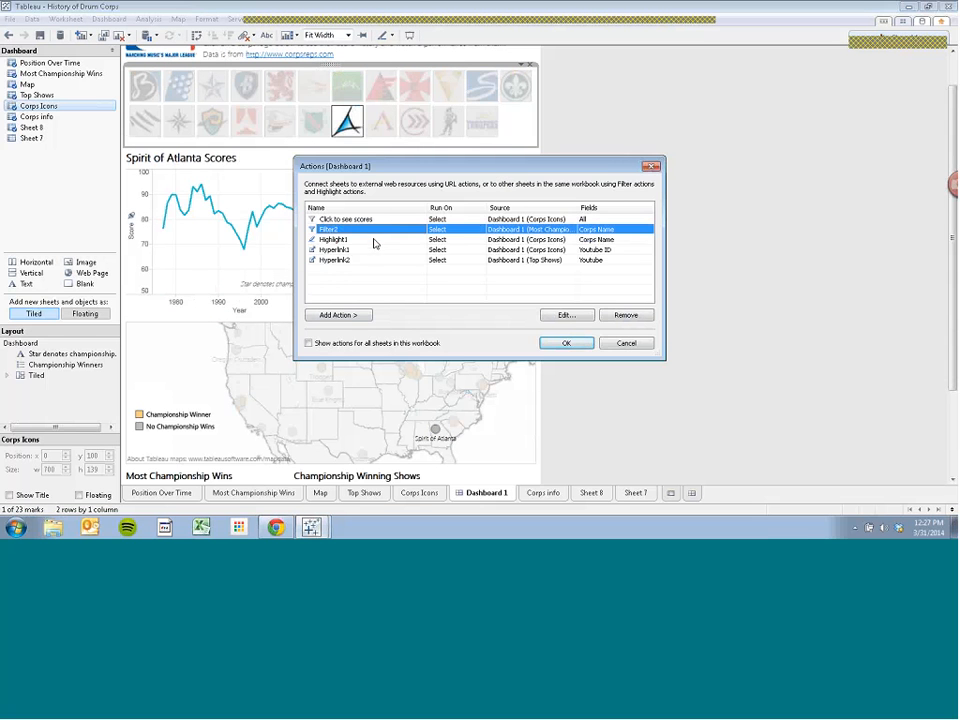
click(566, 315)
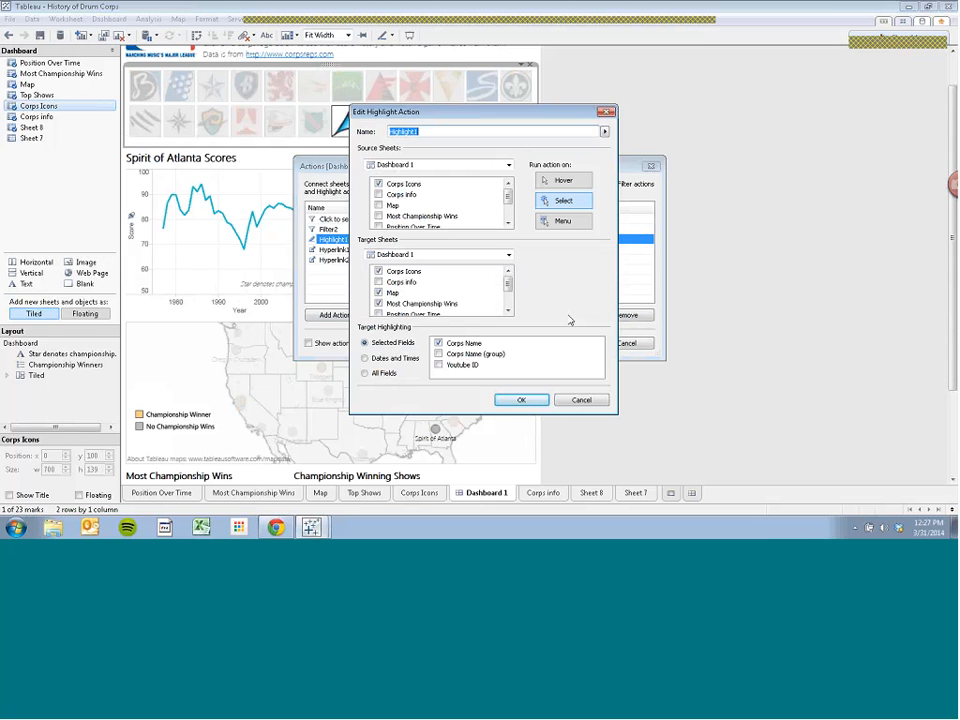
mouse_move(508, 284)
mouse_down()
mouse_move(510, 300)
mouse_move(508, 274)
mouse_up()
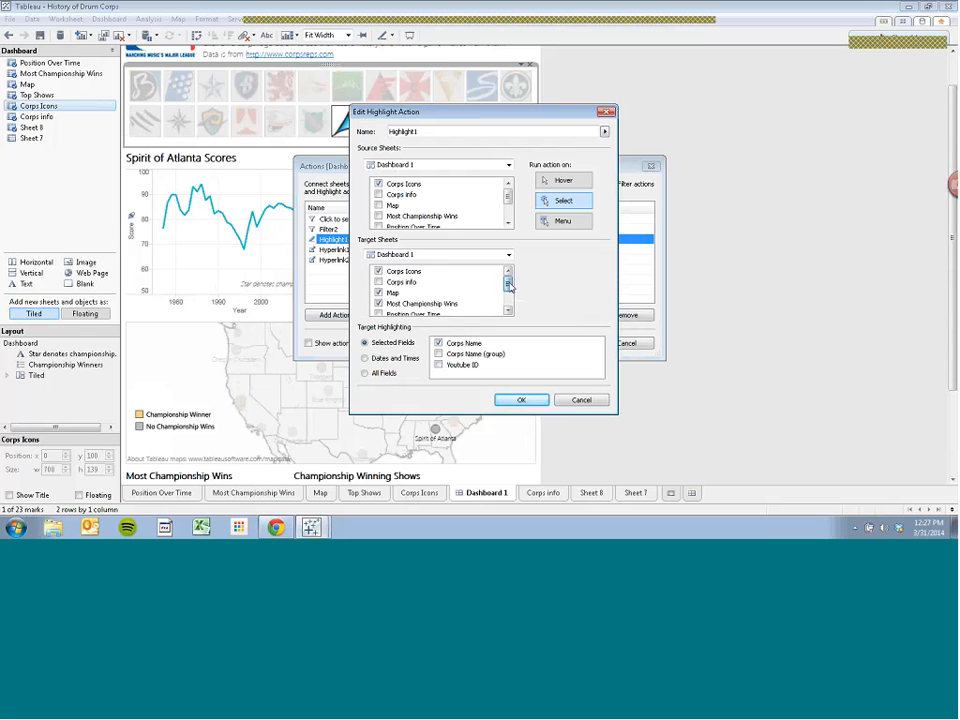
drag(508, 286, 509, 305)
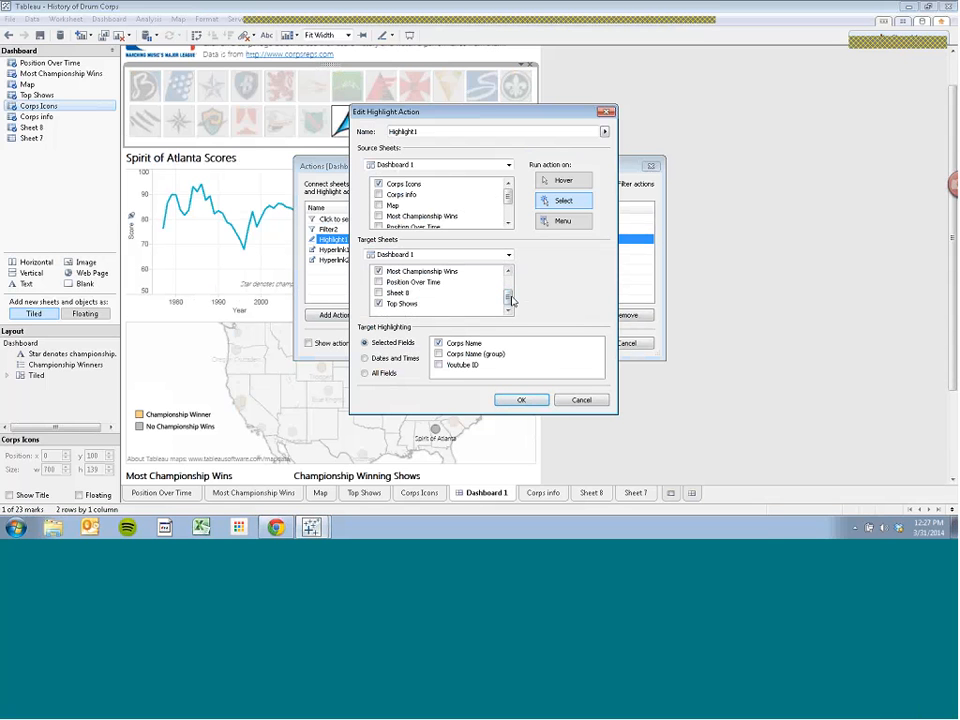
drag(511, 300, 508, 286)
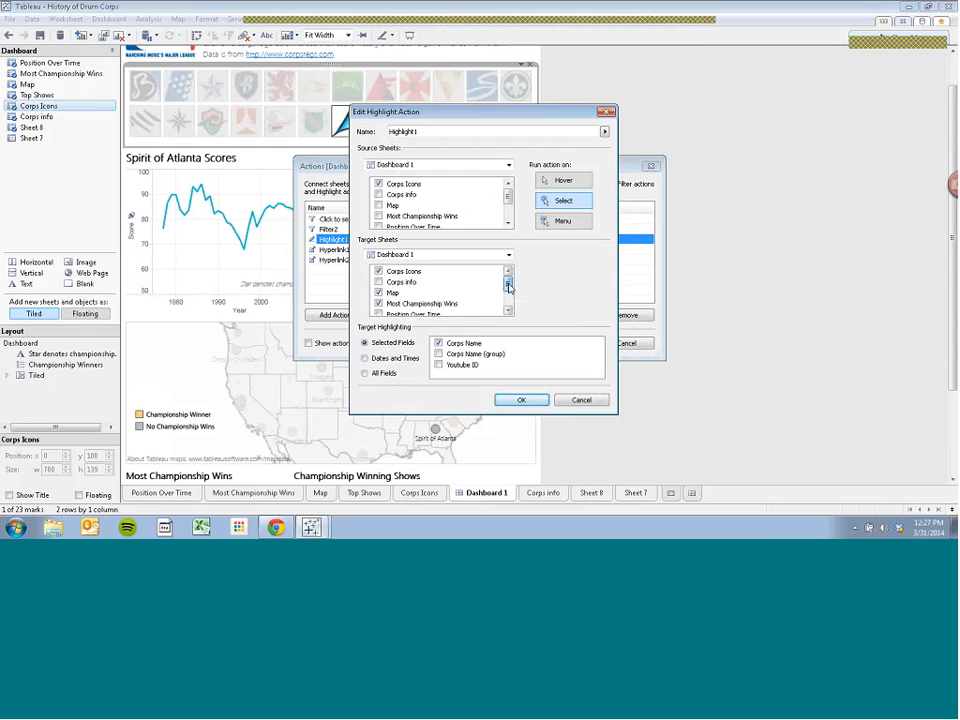
drag(509, 287, 508, 298)
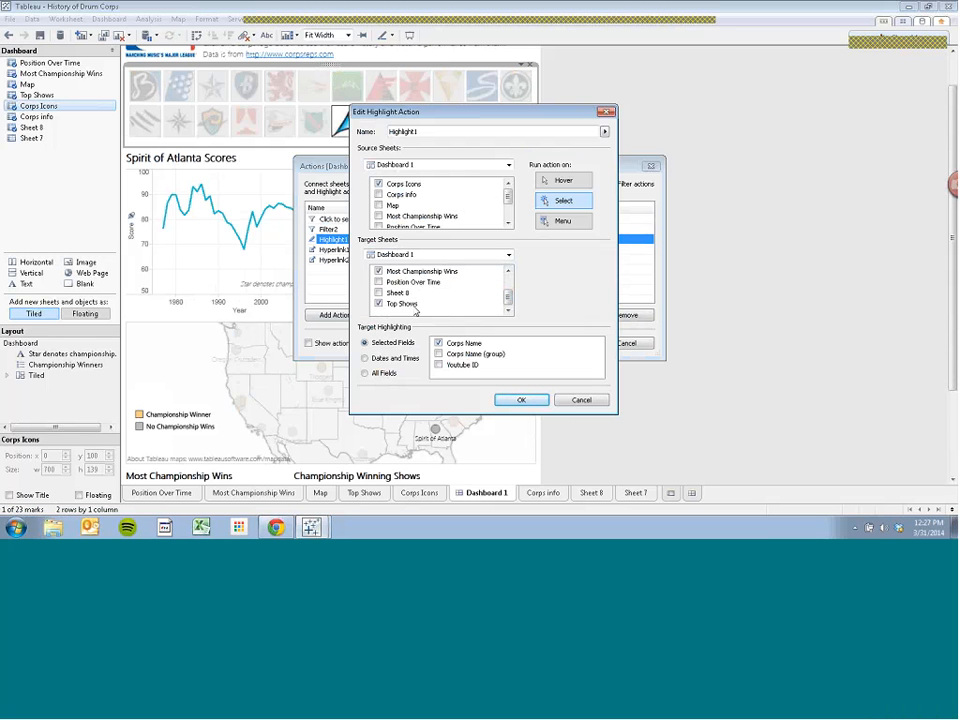
click(527, 399)
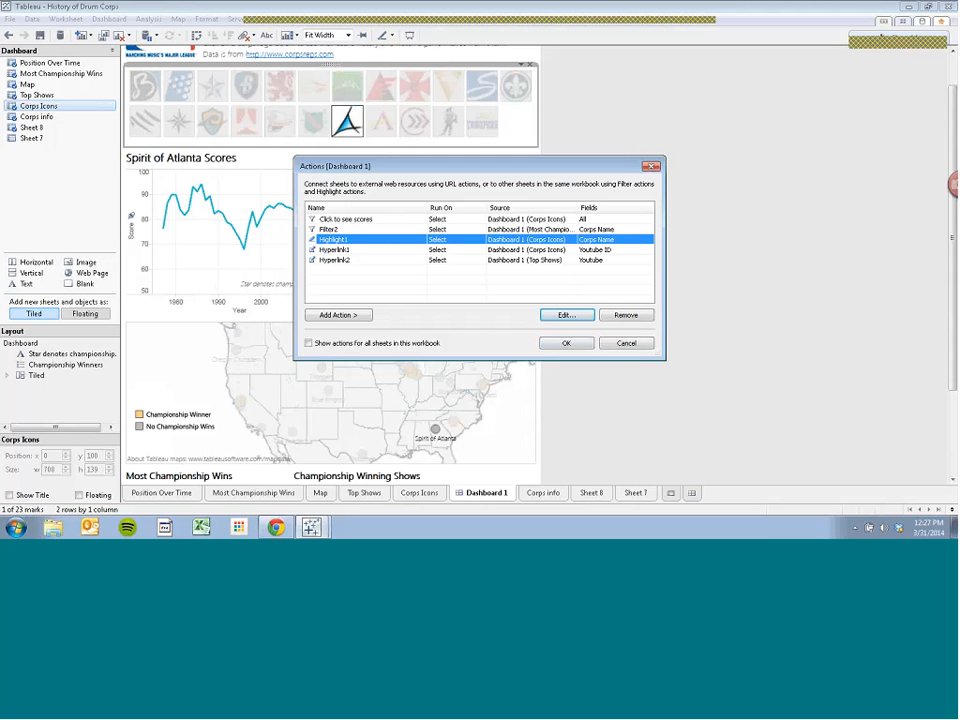
click(566, 343)
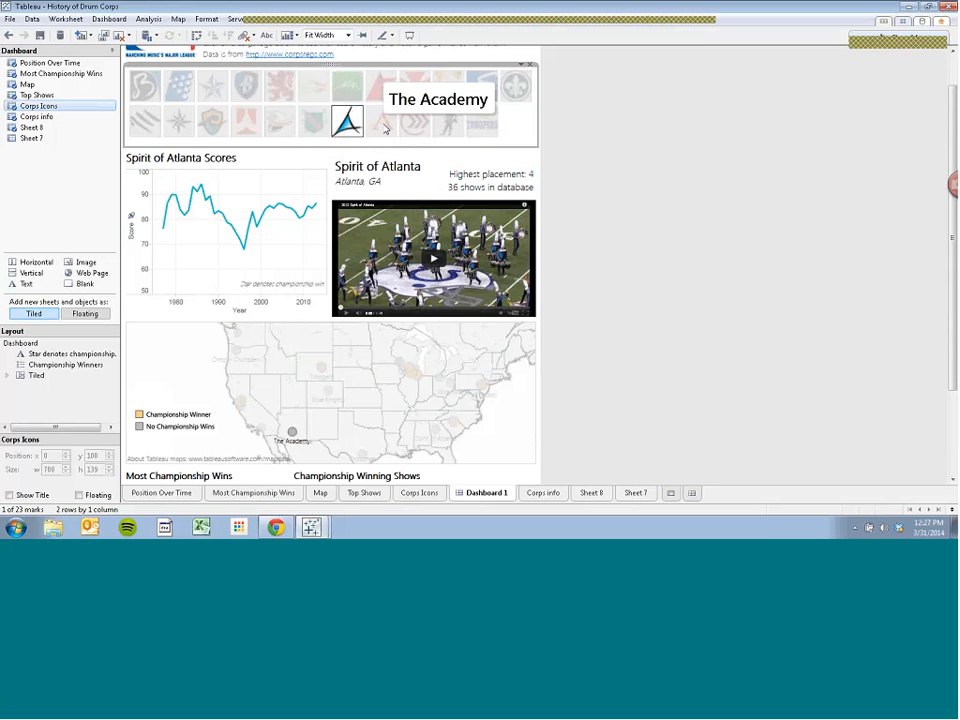
Select The Academy's logo, examine the highlighting in the map and championship charts, and select the Blue Devils logo.
click(385, 128)
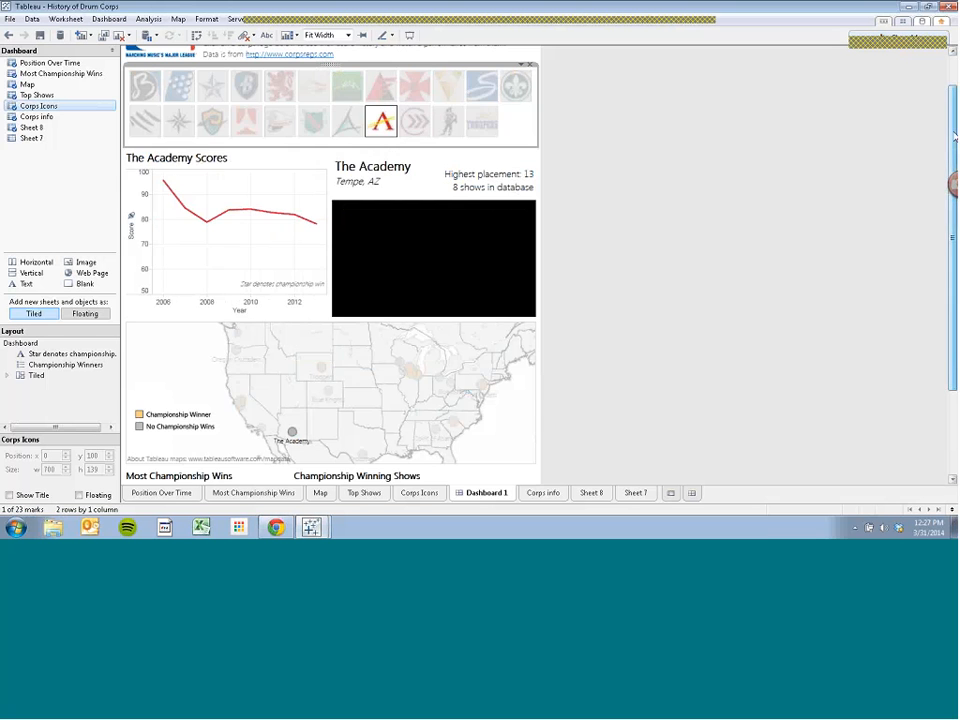
drag(953, 136, 840, 271)
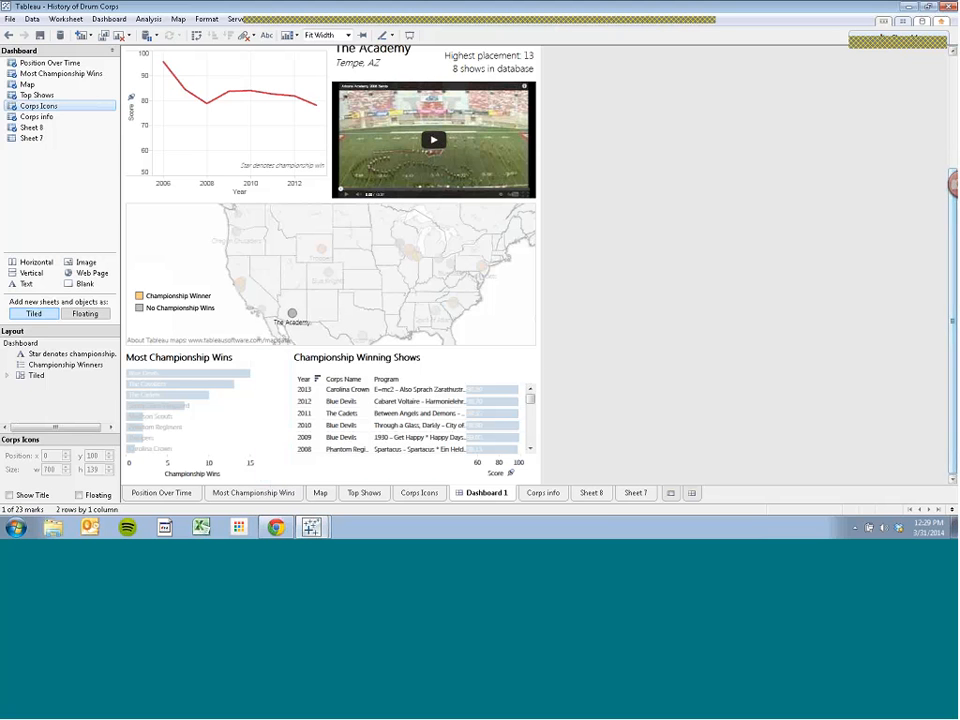
scroll(321, 248, up, 3)
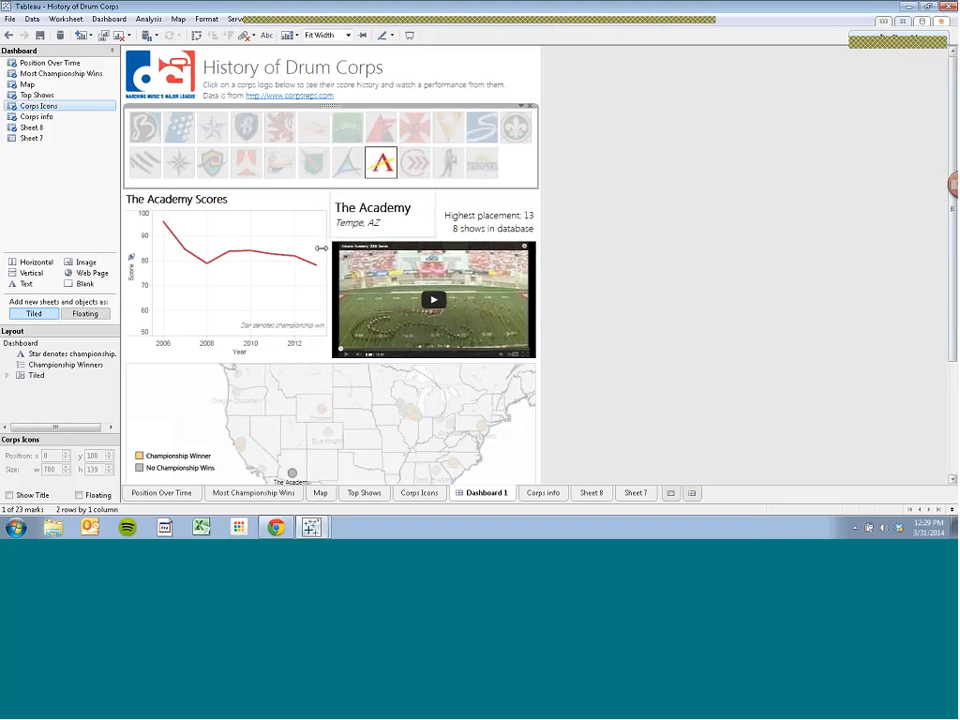
click(462, 128)
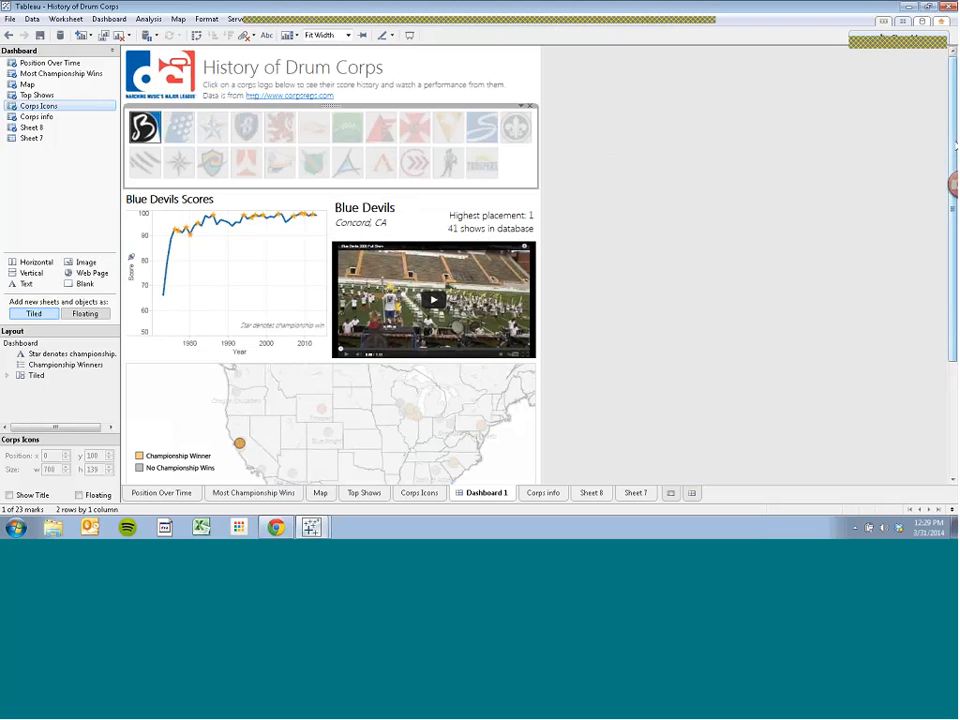
Examine how the Blue Devils are highlighted in the Most Championship Wins and Championship Winning Shows charts.
scroll(467, 433, down, 3)
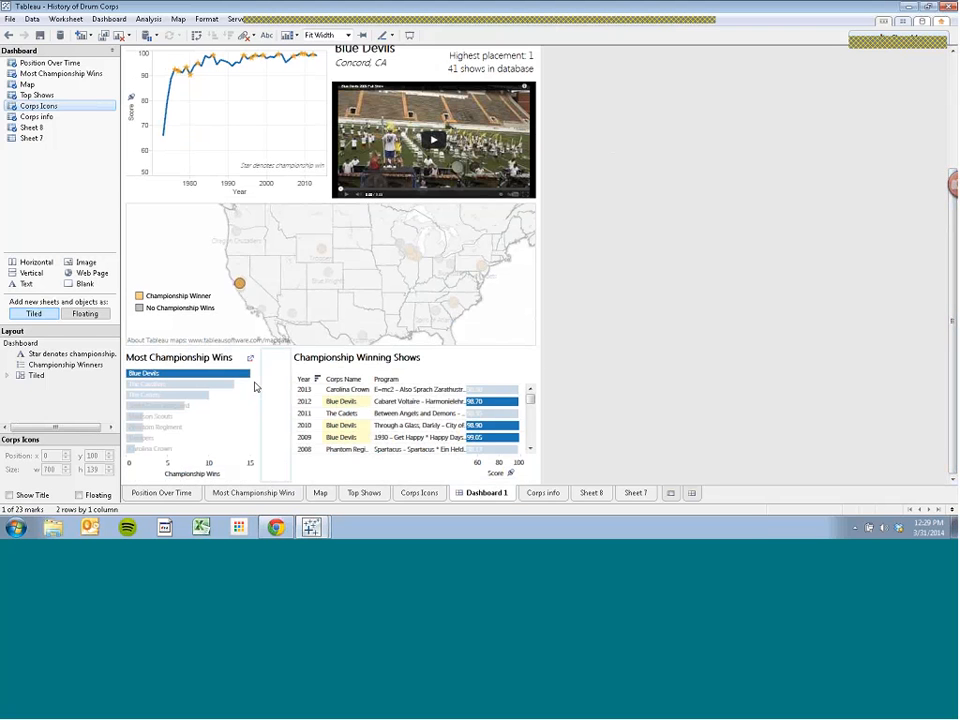
click(530, 399)
drag(532, 400, 536, 359)
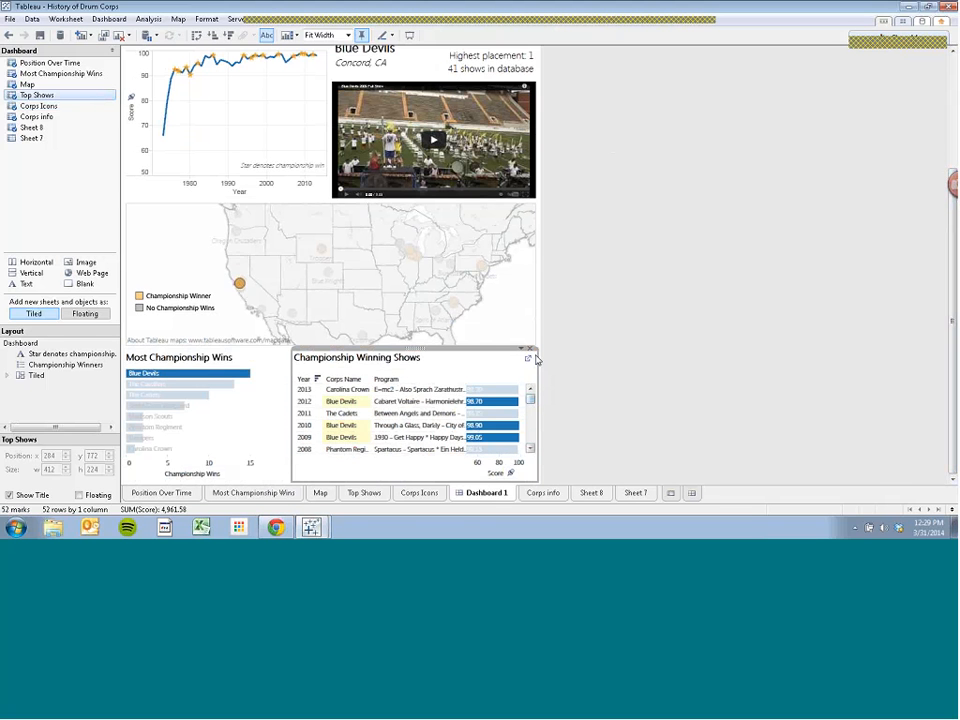
click(771, 288)
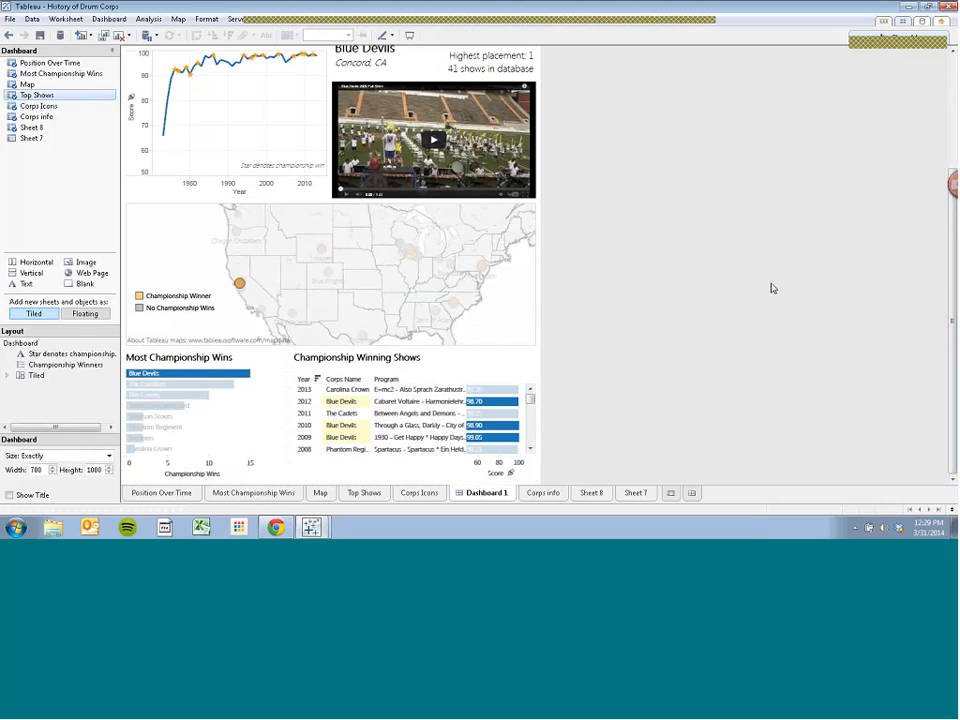
Review the Highlight1 action's source sheets, target sheets and target highlighting fields without changing them.
click(99, 20)
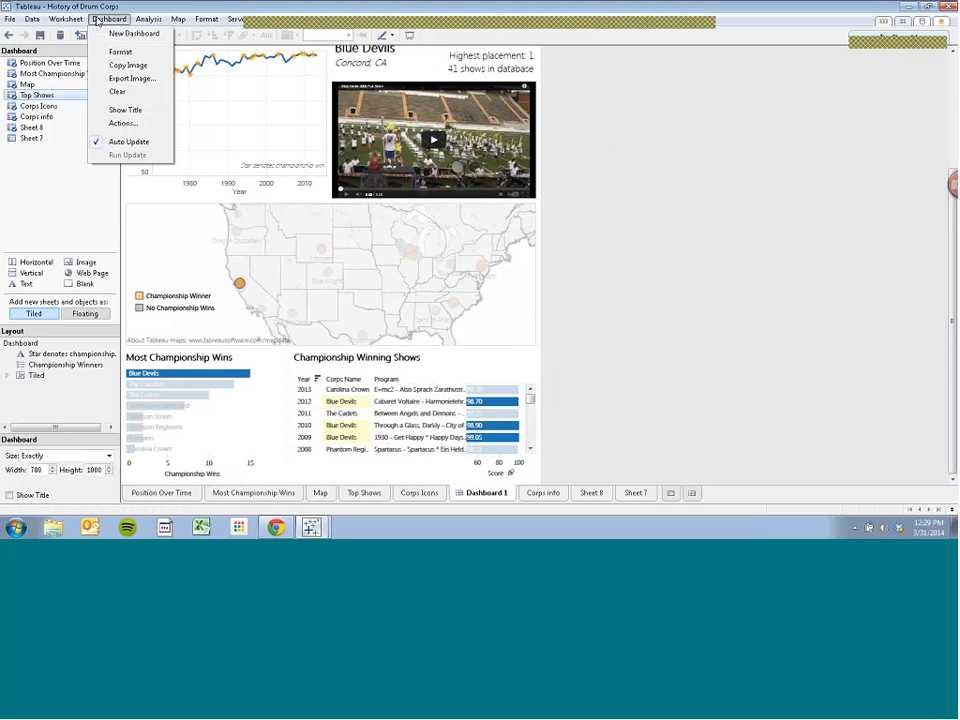
click(123, 123)
click(330, 242)
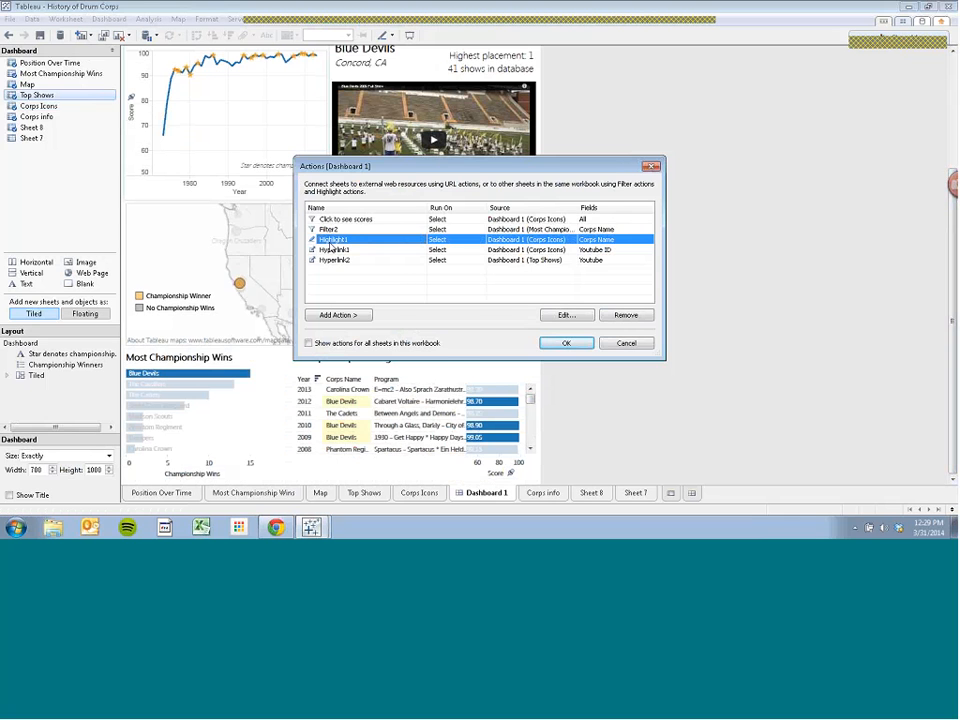
click(564, 316)
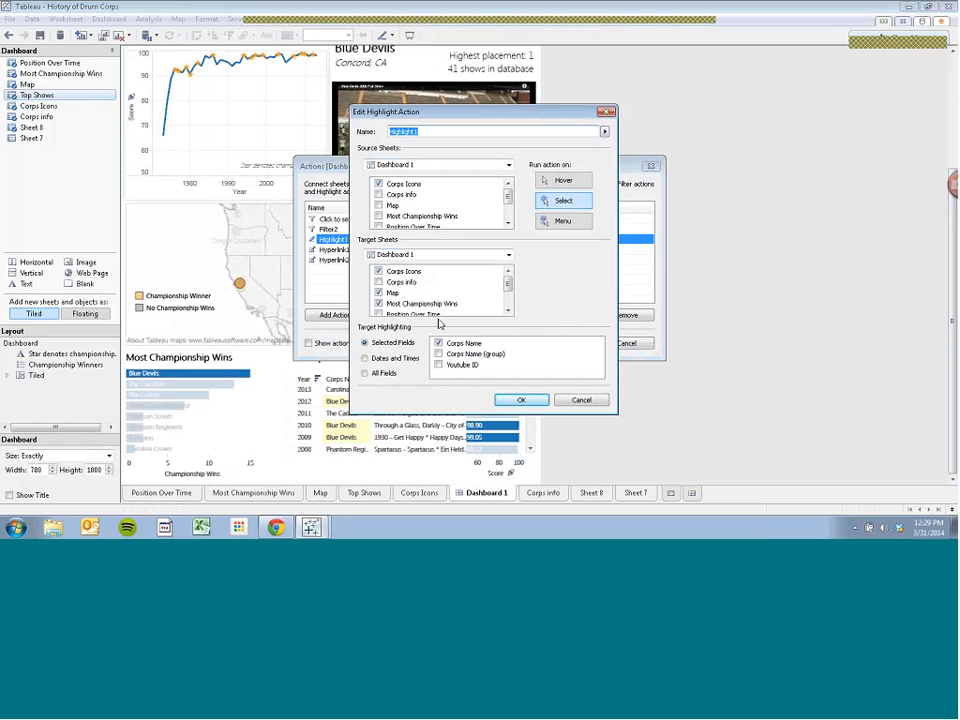
click(571, 401)
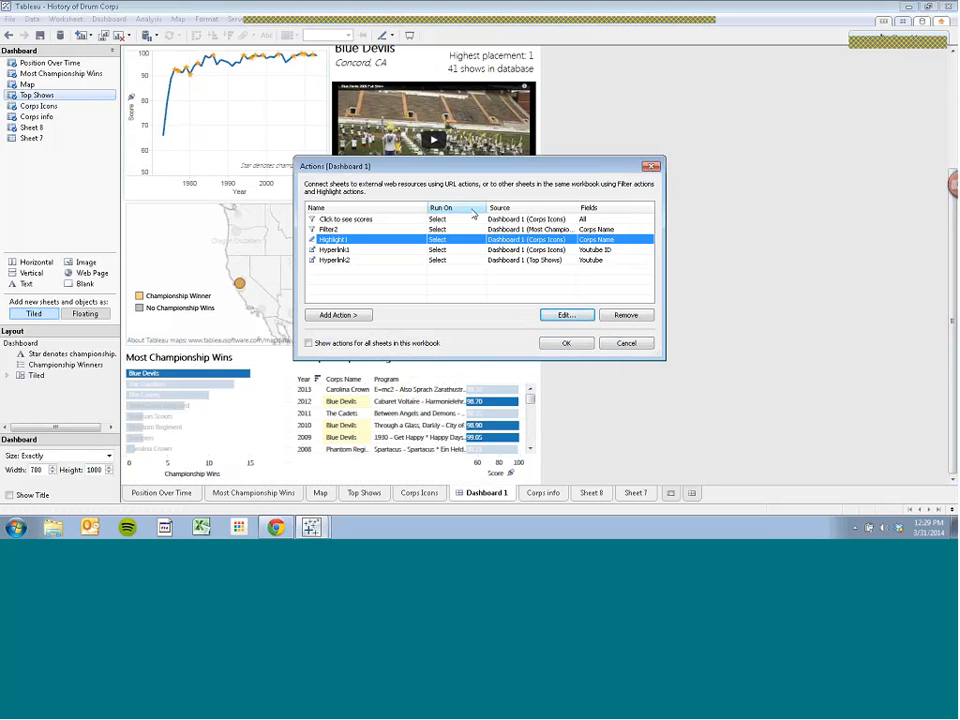
Review the settings of the Click to see scores filter action, including its target sheets and selection-clearing behavior.
click(468, 219)
click(566, 315)
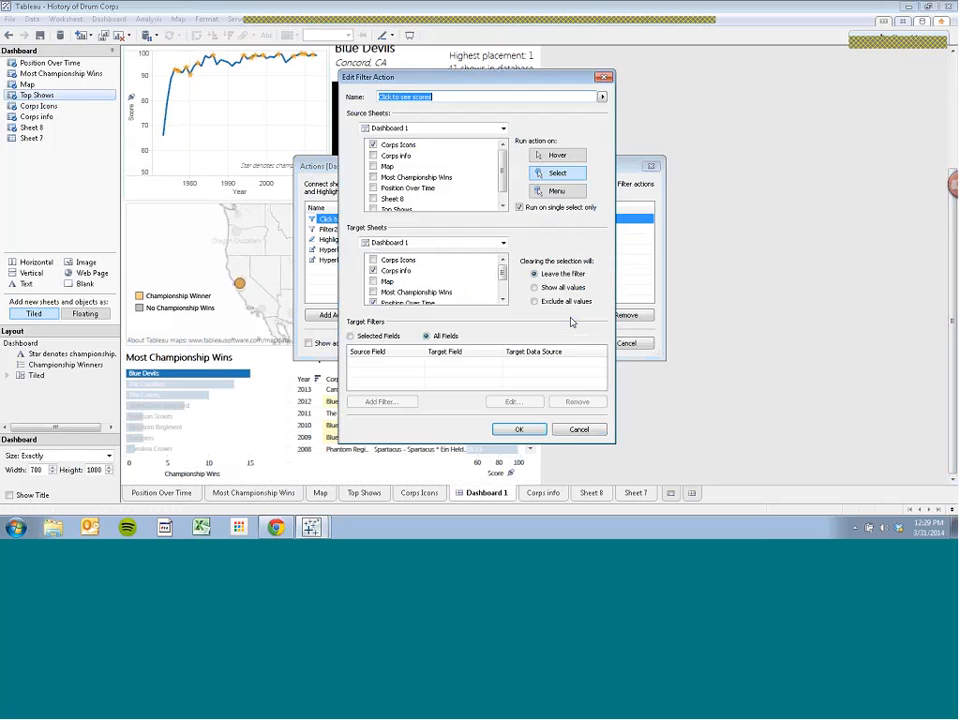
click(536, 429)
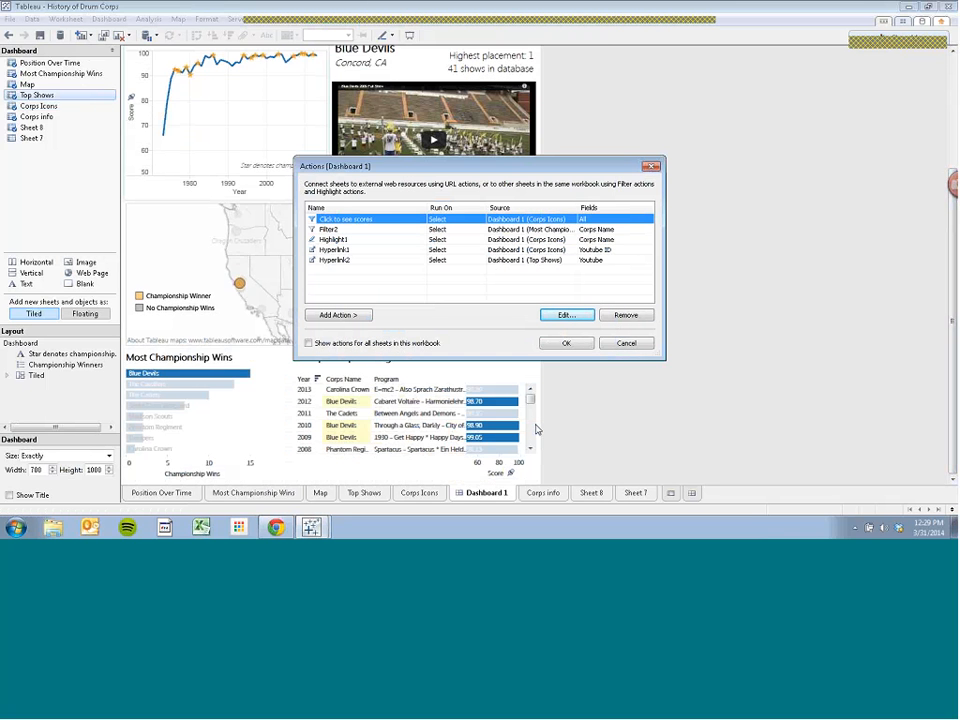
click(567, 341)
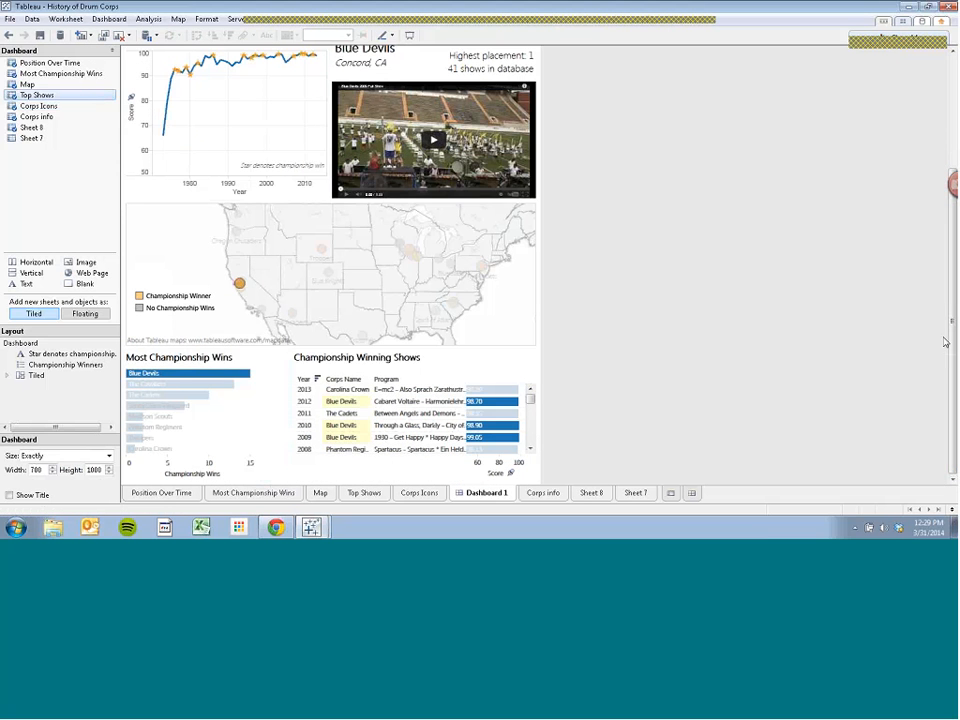
Edit the Highlight1 dashboard action so that it runs on Hover.
scroll(938, 269, up, 3)
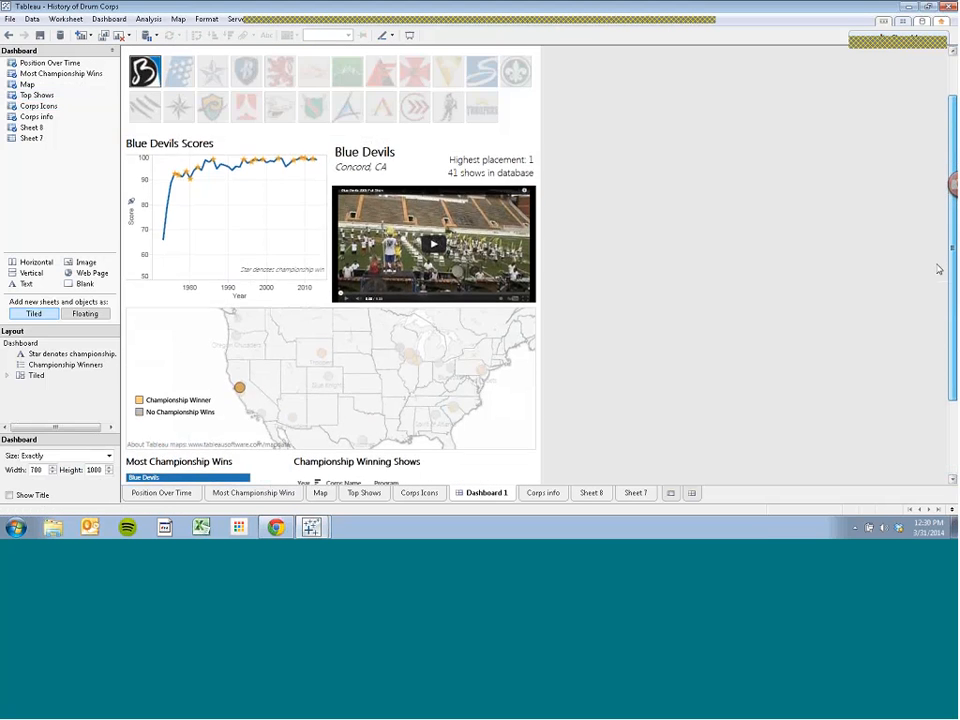
scroll(938, 262, up, 1)
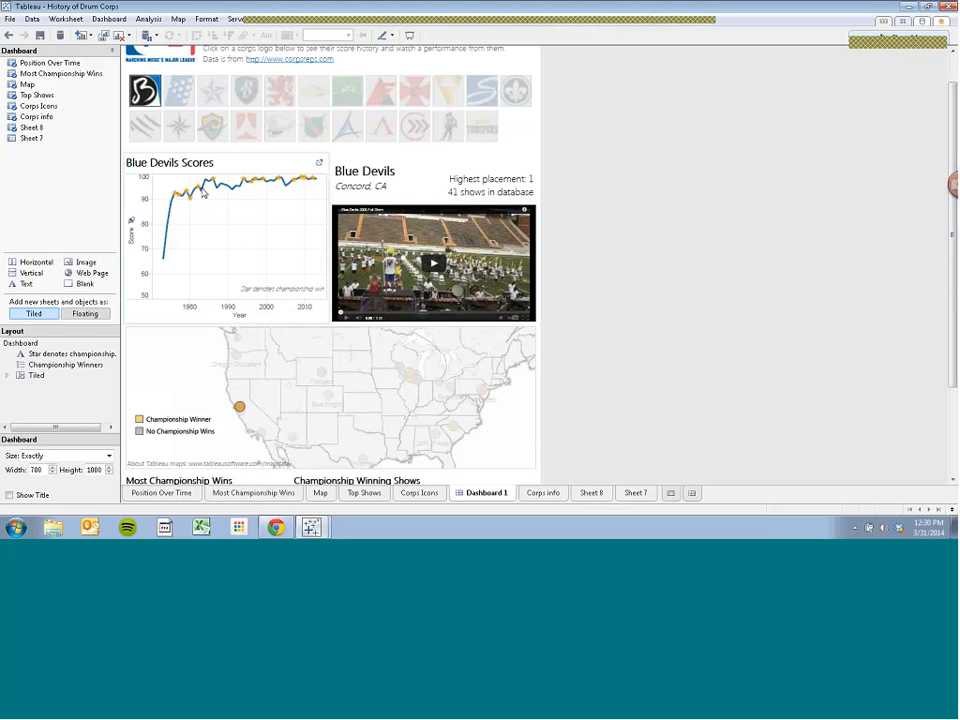
mouse_move(241, 196)
click(110, 19)
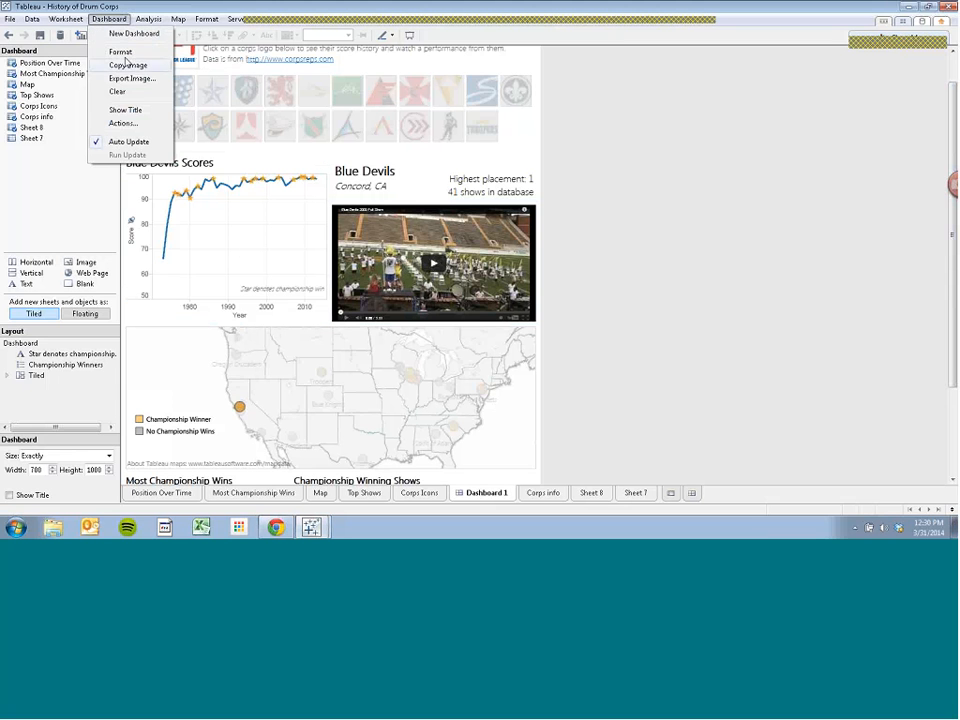
click(124, 127)
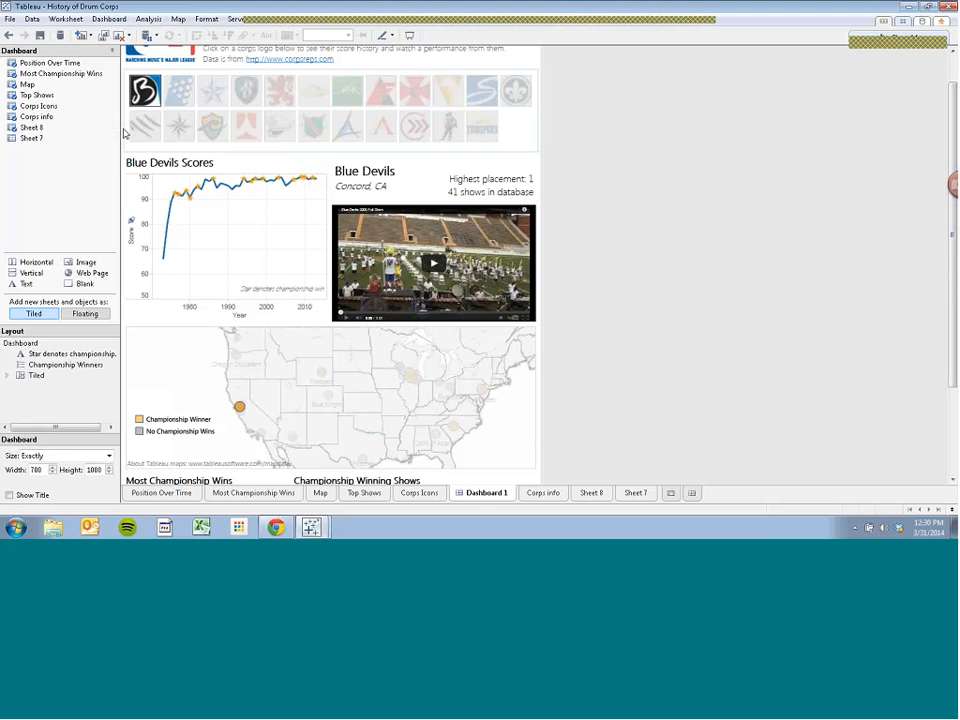
click(410, 240)
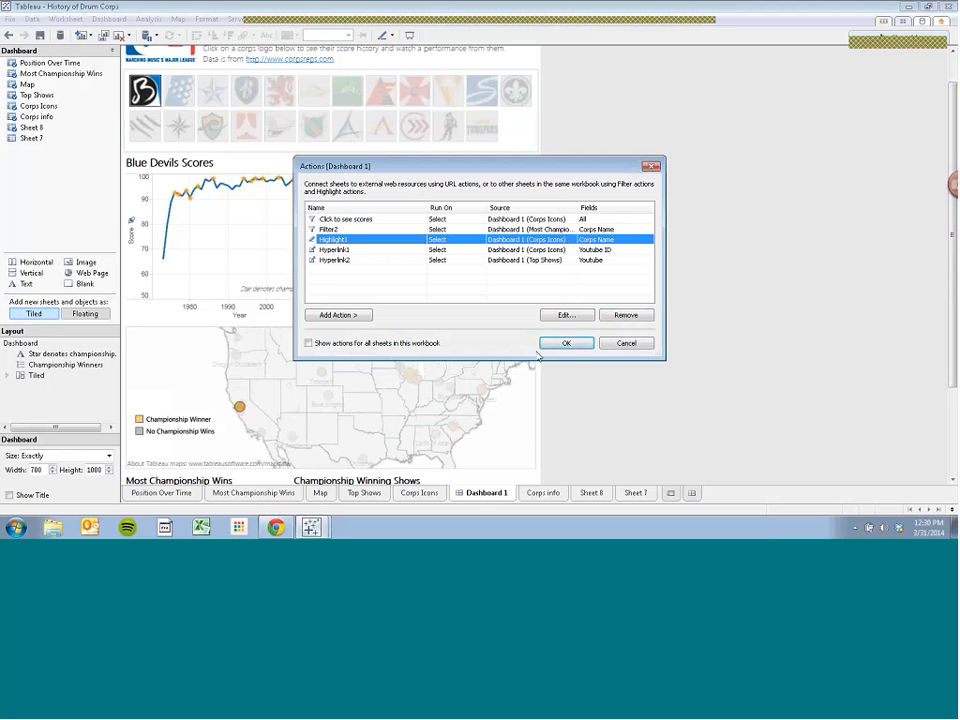
click(551, 316)
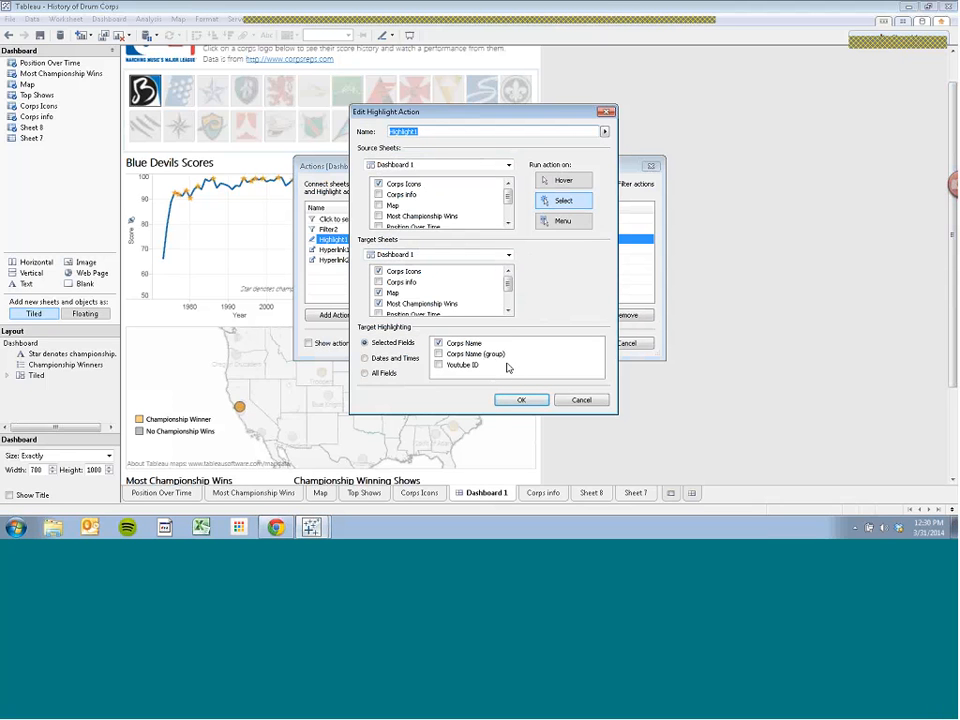
click(566, 180)
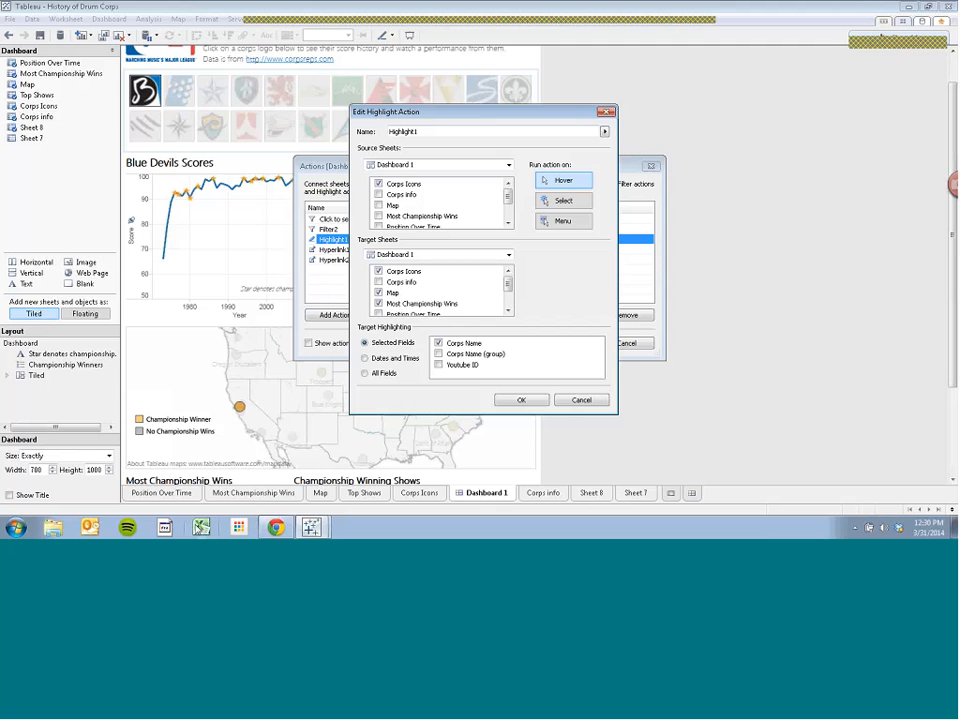
Switch to Chrome and try the Naughty or Nice dashboard's image selection by selecting and clearing Miley Cyrus.
click(272, 529)
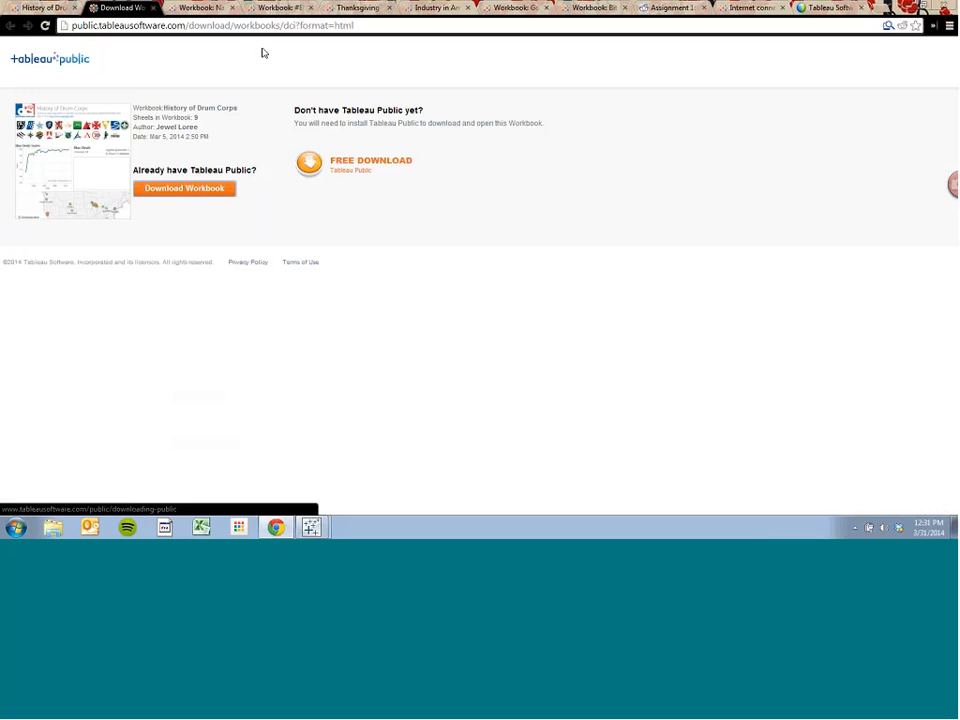
click(210, 7)
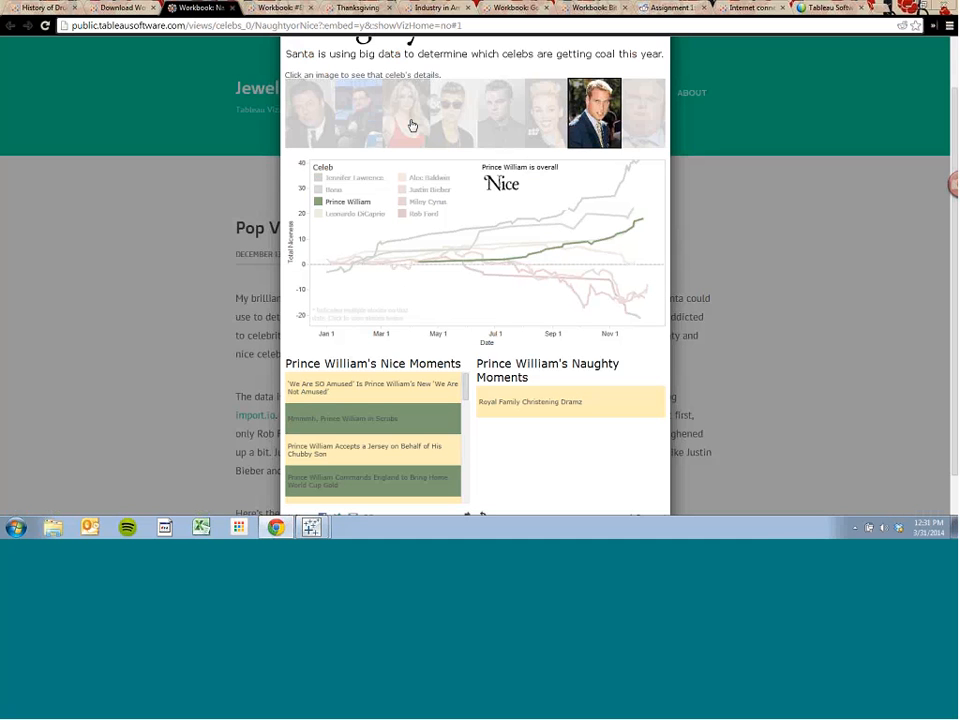
click(586, 126)
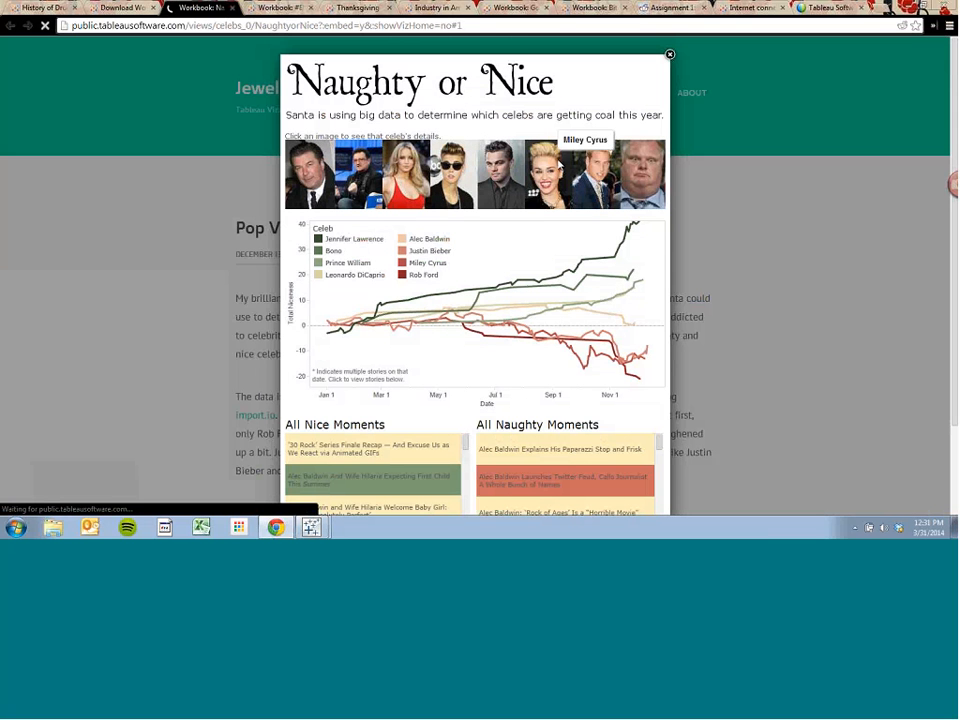
click(548, 175)
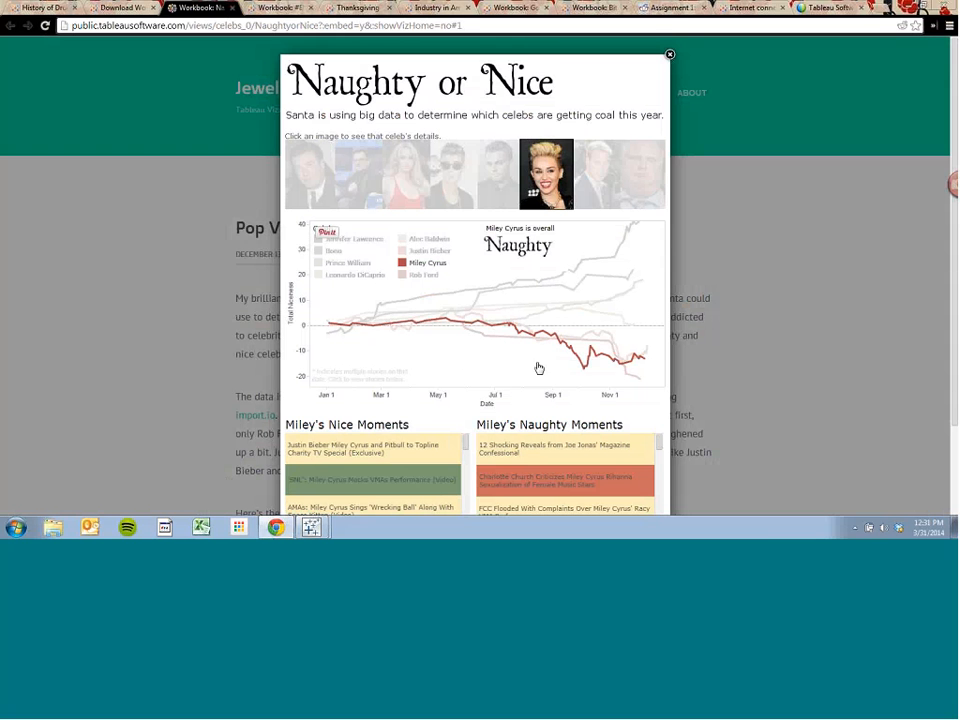
click(549, 174)
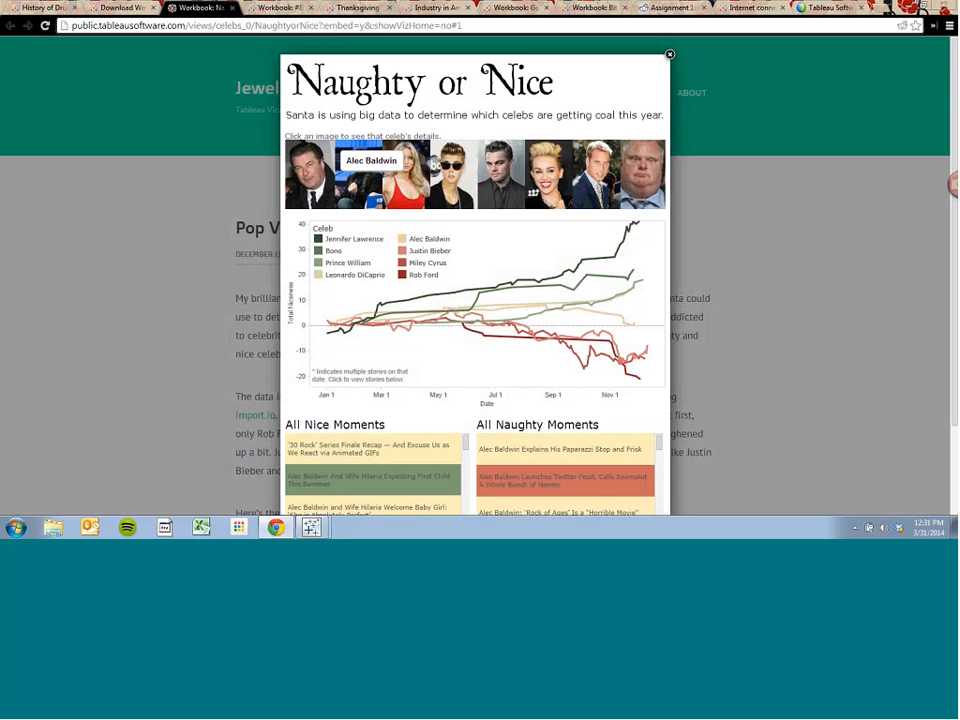
Explore the Thanksgiving recipes dashboard by selecting the Pie icon, then selecting and clearing North Dakota on the map.
click(358, 8)
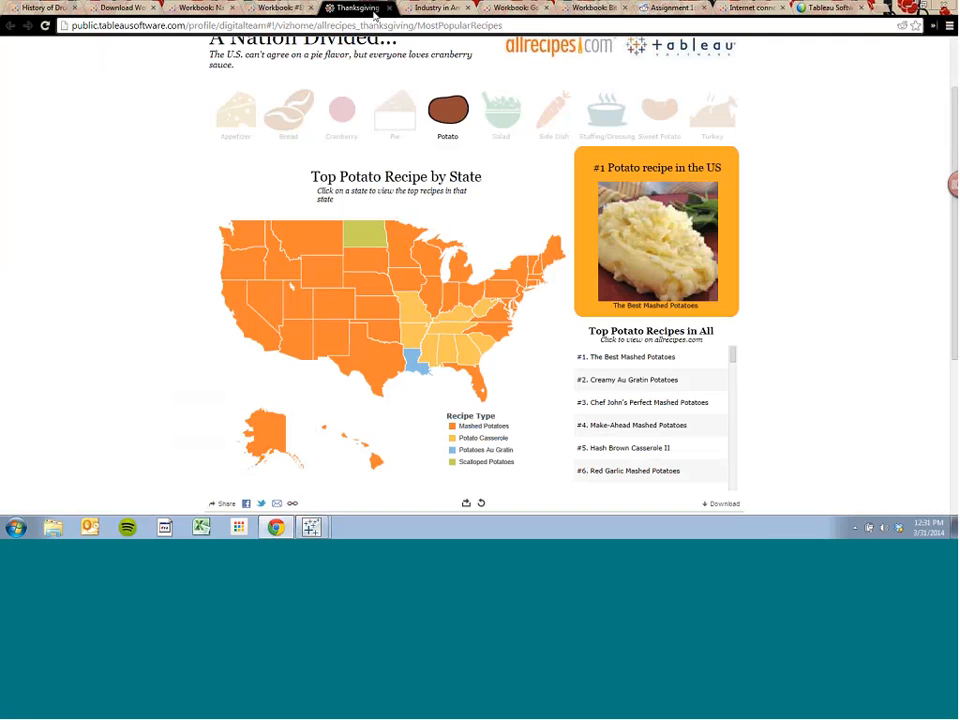
click(299, 116)
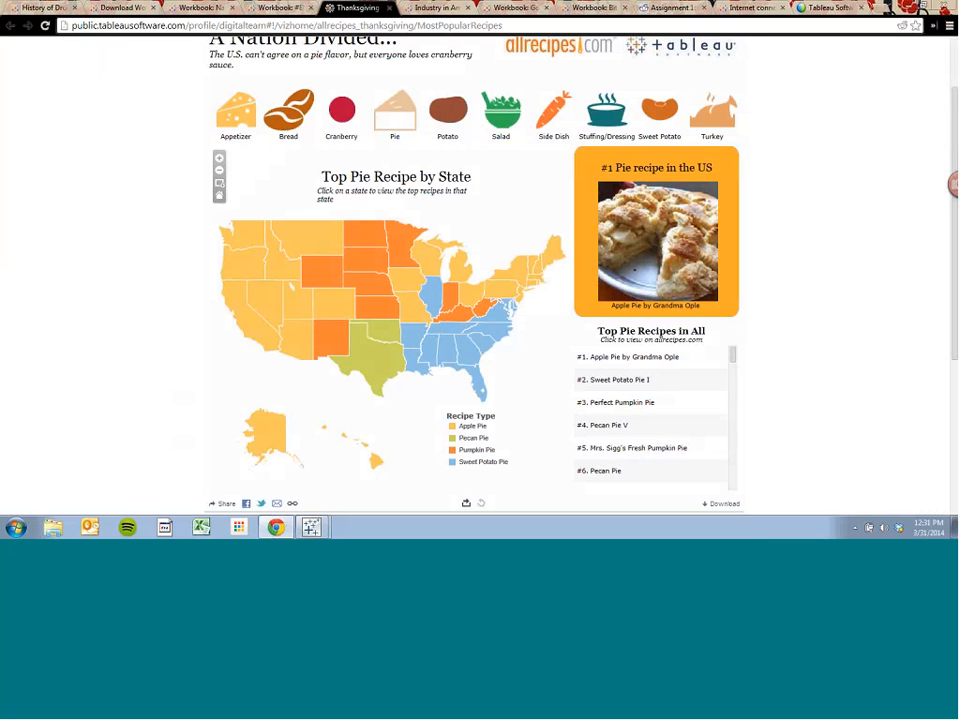
click(407, 111)
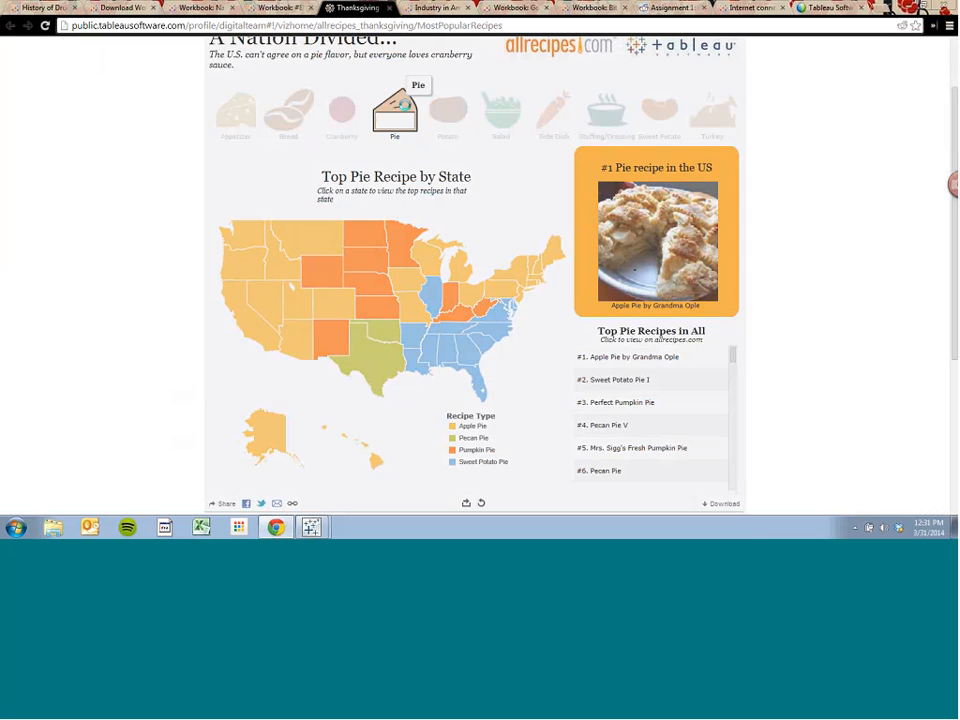
click(378, 232)
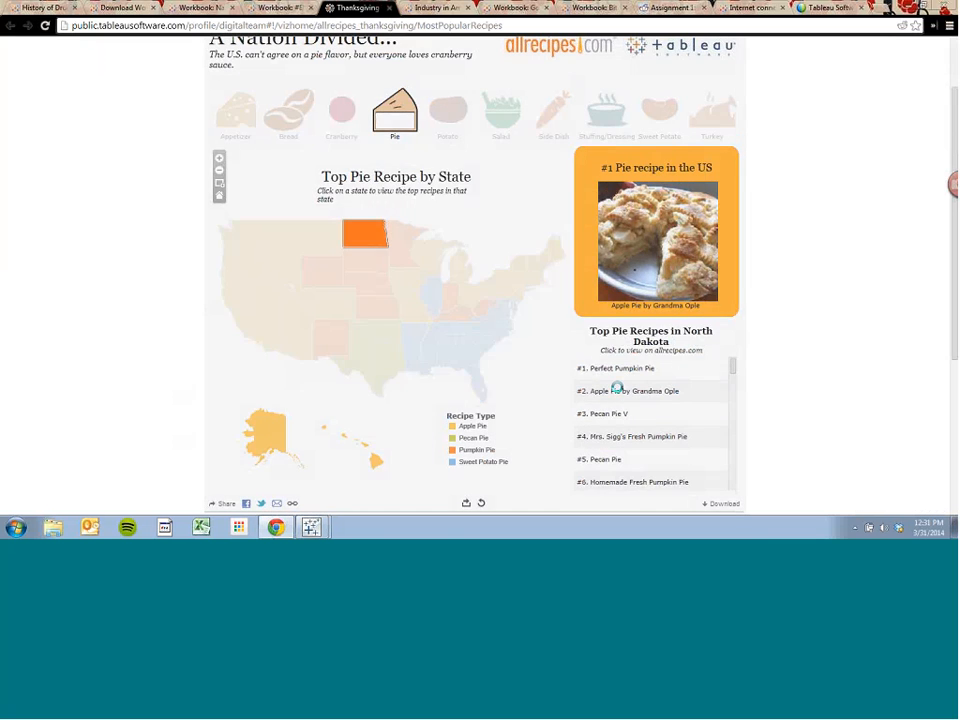
mouse_move(731, 364)
mouse_down()
mouse_move(735, 394)
mouse_move(729, 364)
mouse_up()
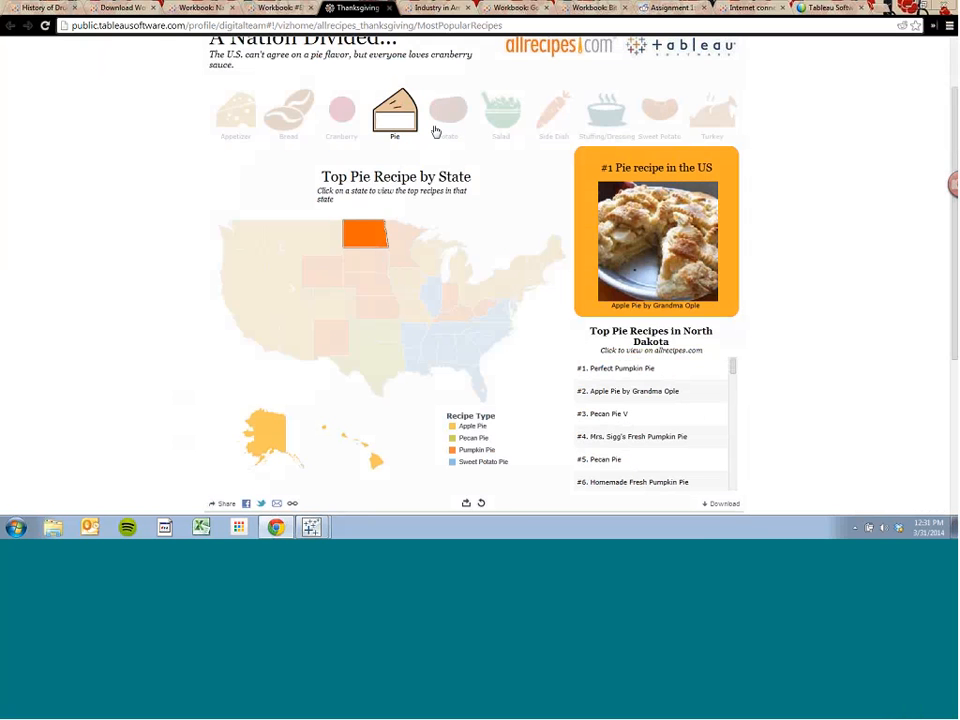
click(368, 224)
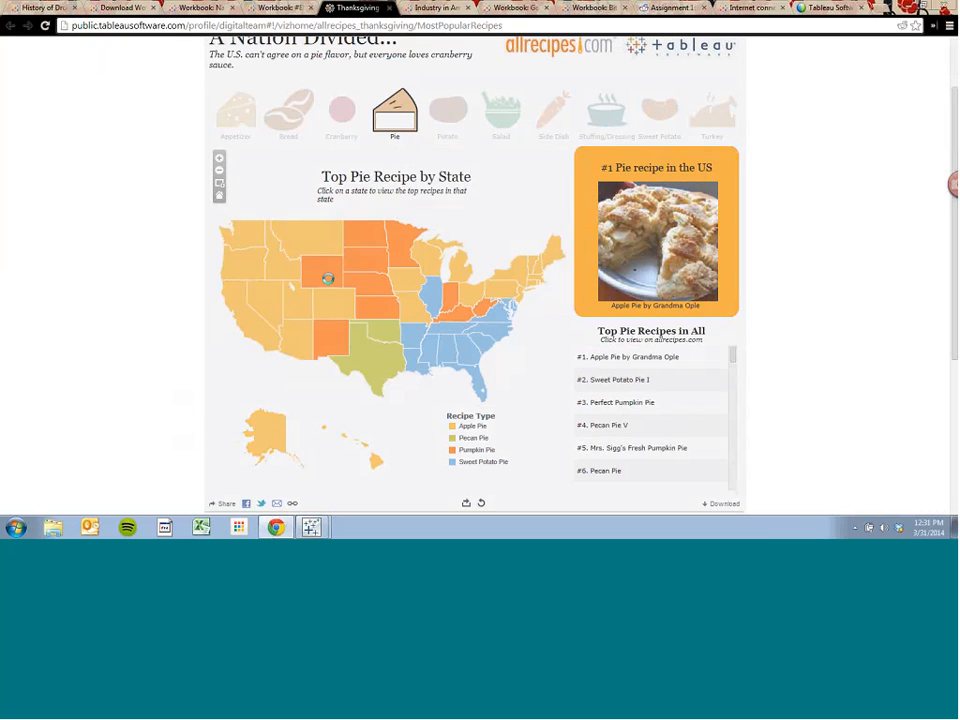
Return to the History of Drum Corps workbook in Tableau and apply the Hover setting of the Highlight1 action.
mouse_move(277, 528)
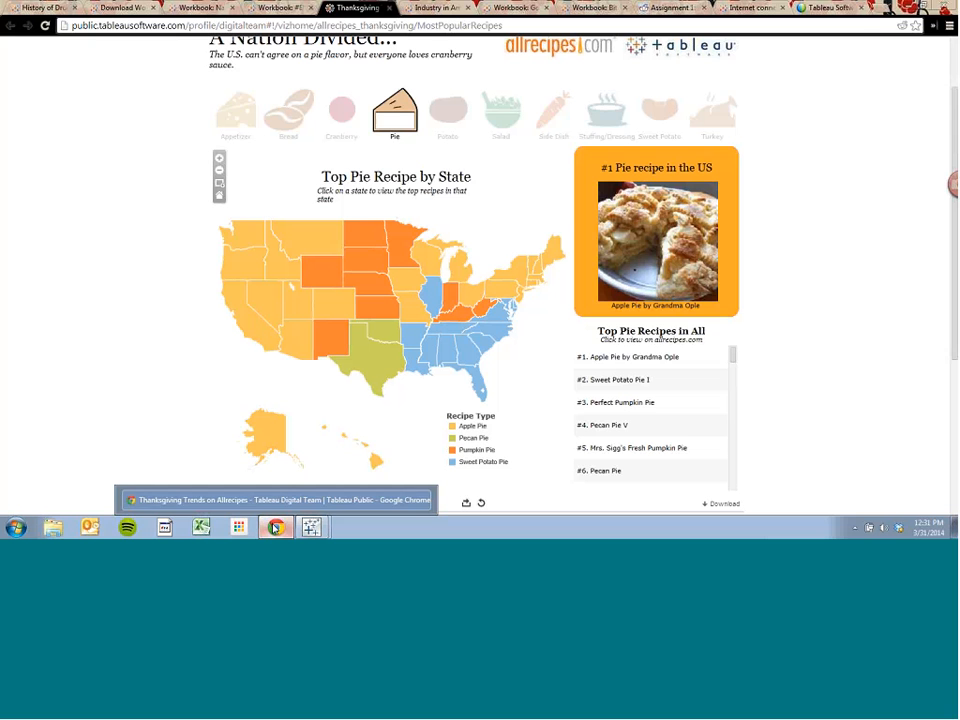
mouse_move(311, 527)
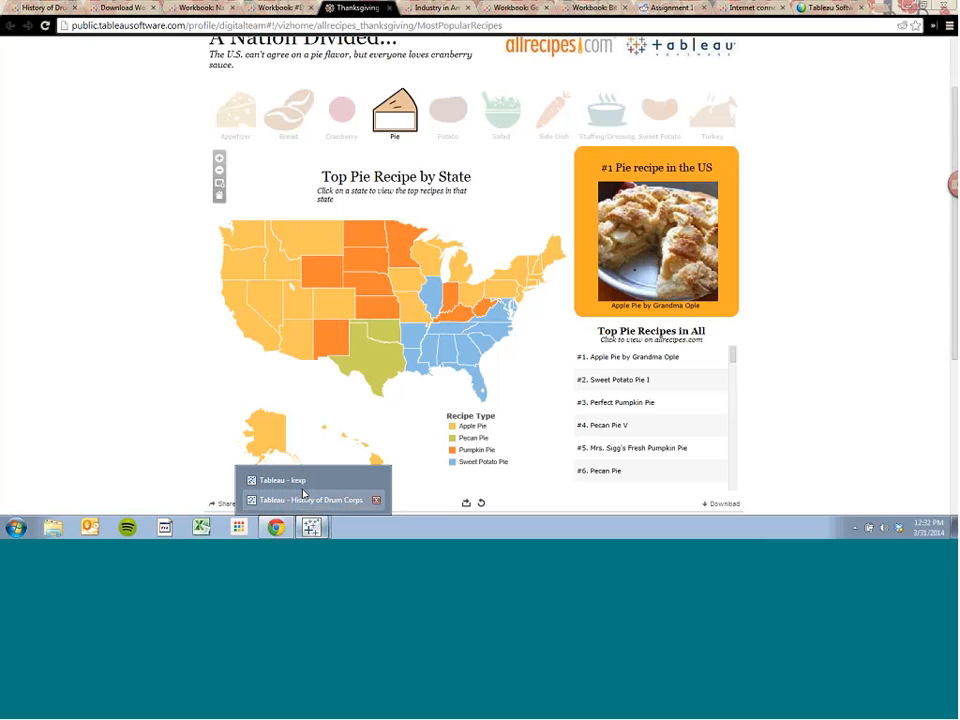
click(305, 499)
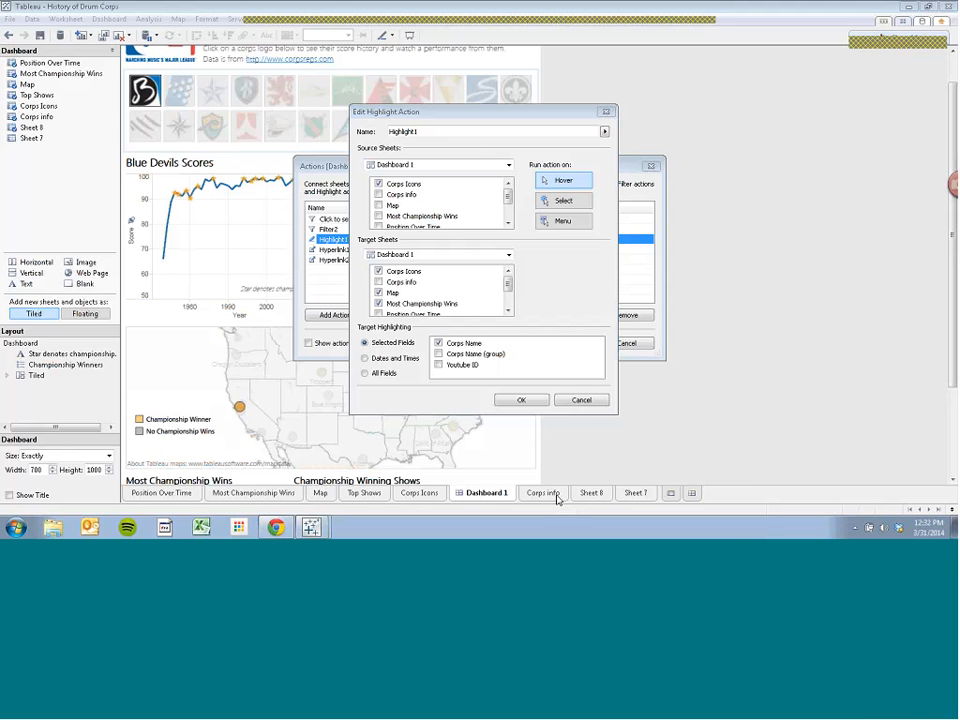
click(522, 399)
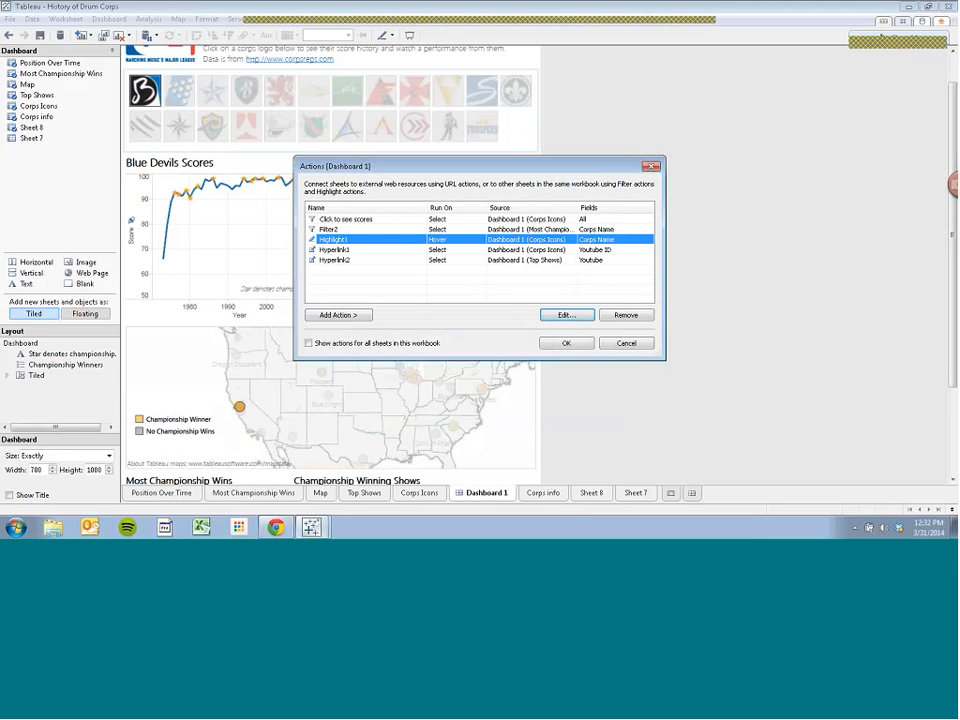
click(566, 343)
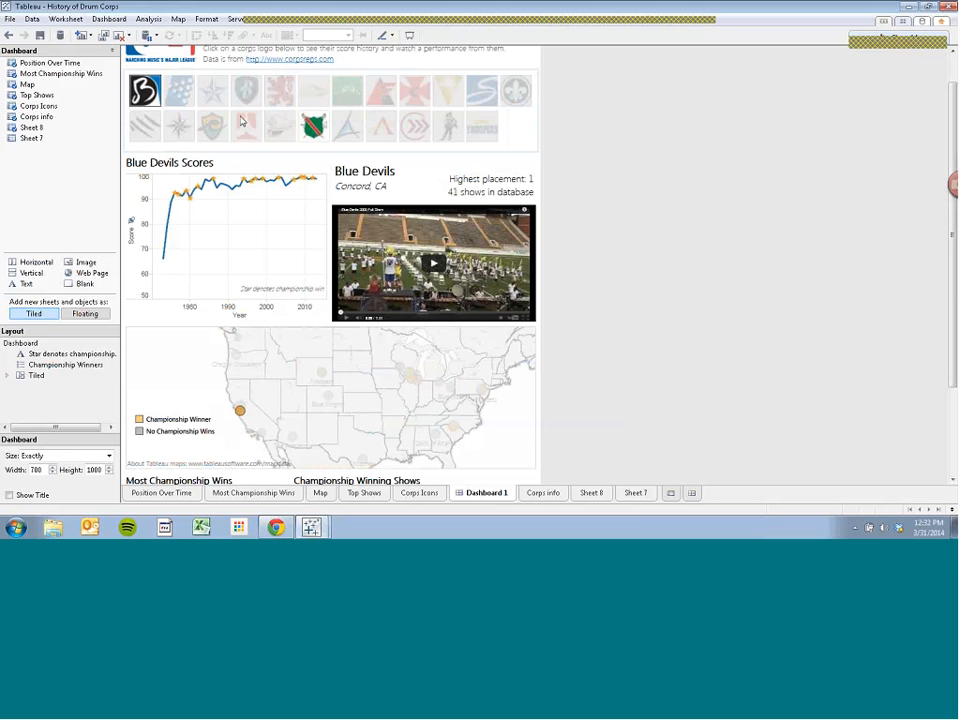
Test the logo actions on the dashboard by selecting the Blue Knights and Oregon Crusaders logos.
click(184, 95)
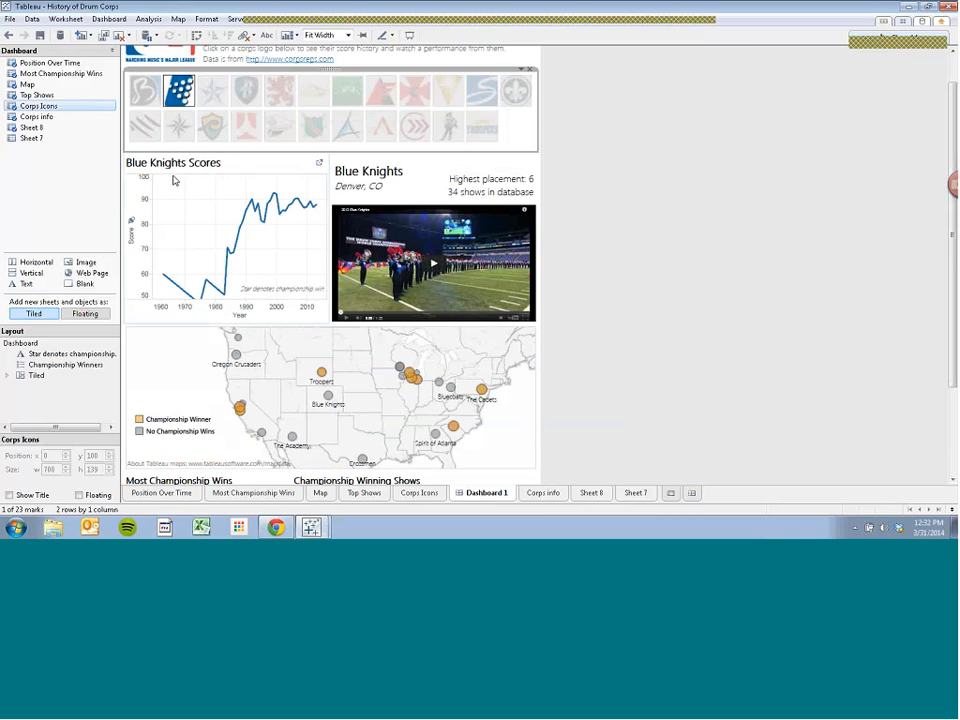
click(177, 130)
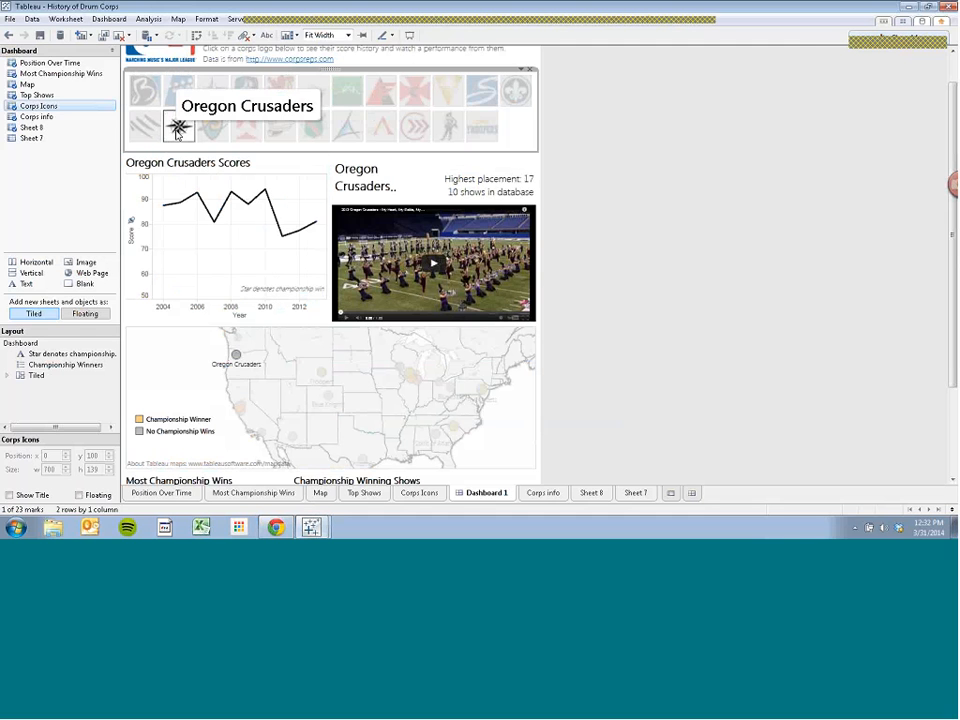
Test the logo actions on the dashboard by selecting the Mandarins, Troopers and The Cavaliers logos.
click(145, 122)
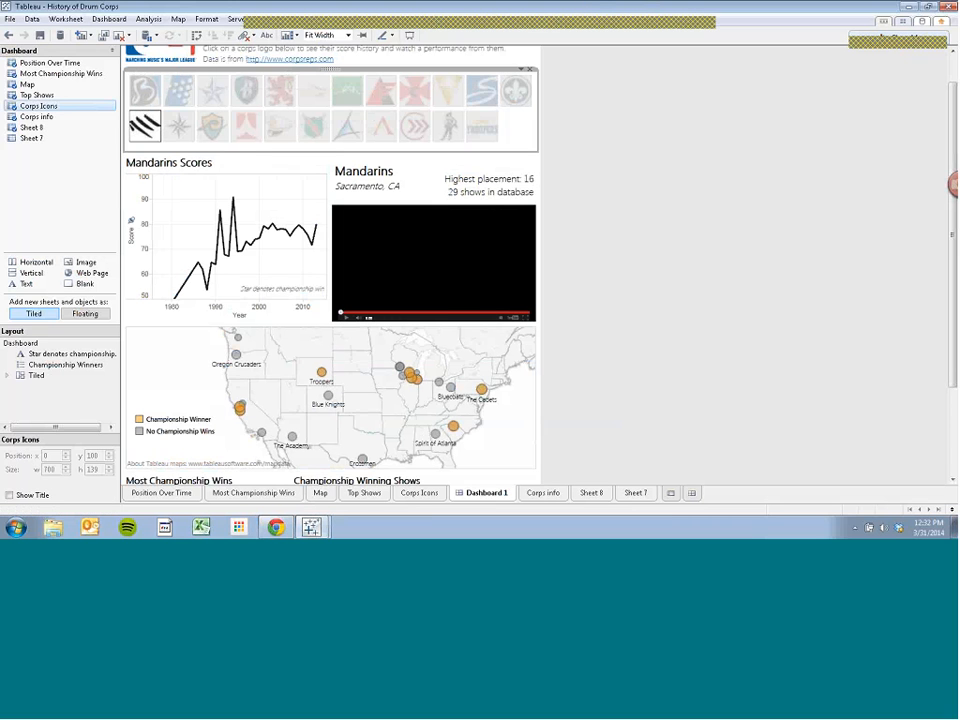
click(671, 133)
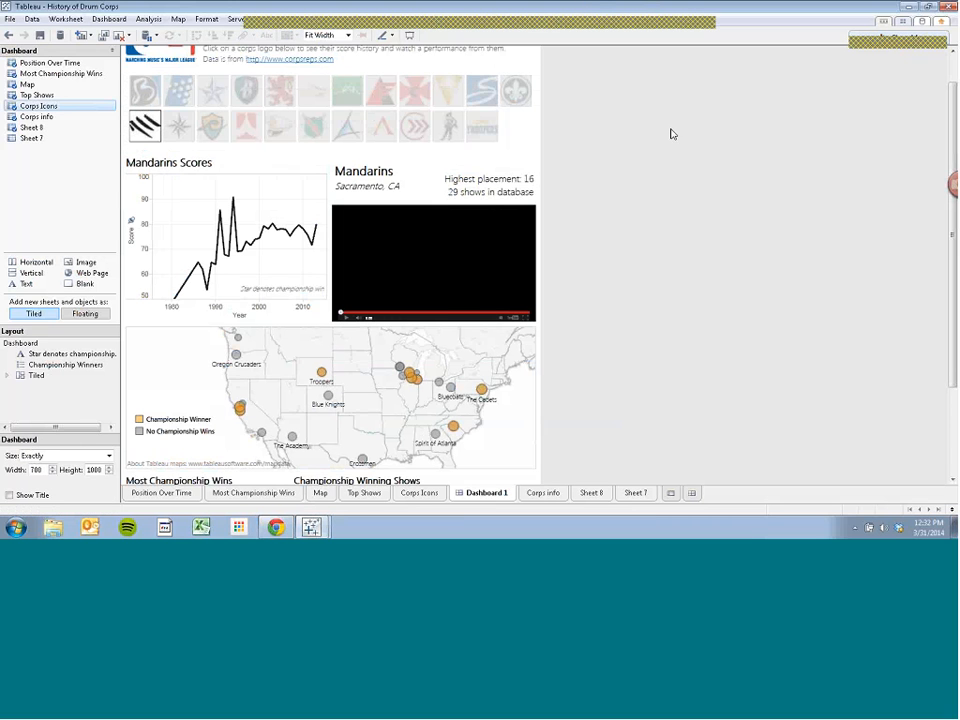
click(481, 126)
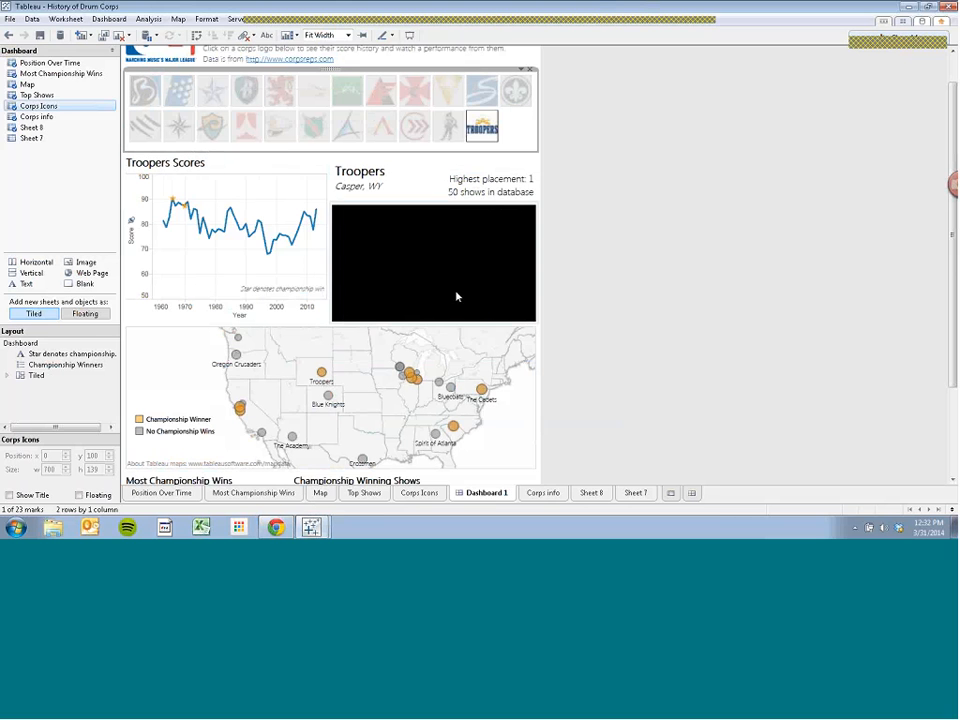
click(443, 125)
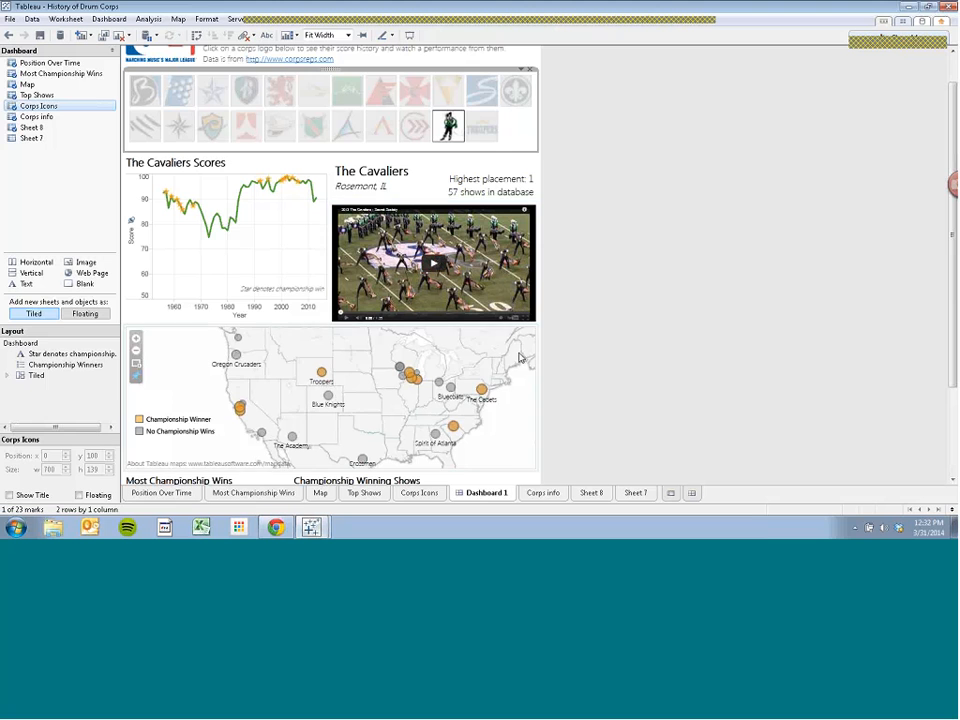
View the DCI+ source data from the Position Over Time sheet and examine the Youtube ID column, widening it for reading.
click(184, 492)
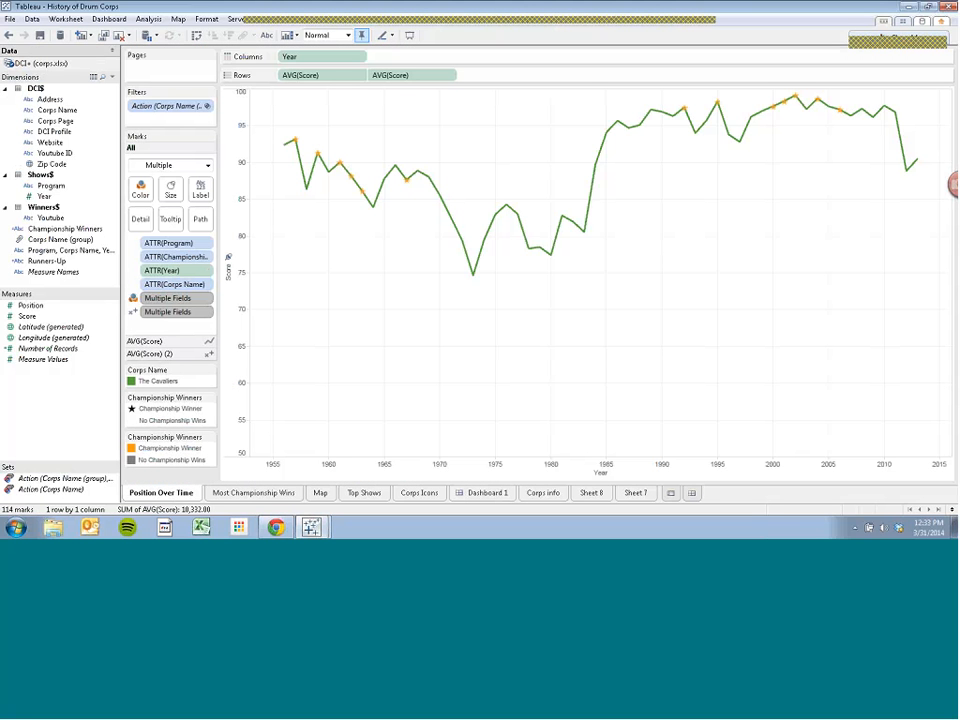
right_click(66, 63)
click(90, 81)
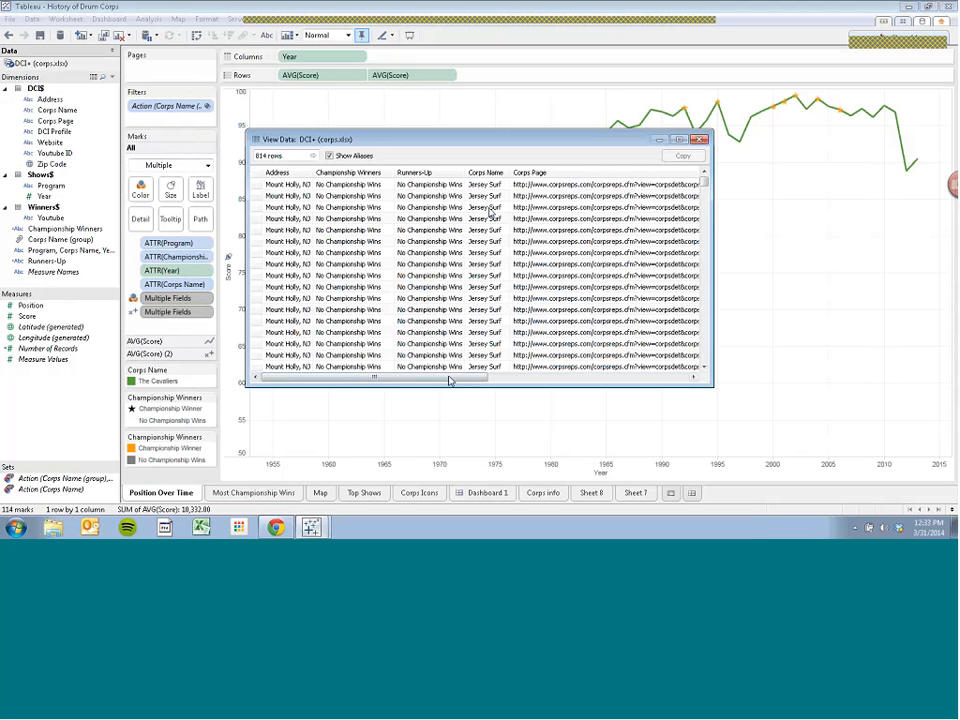
drag(449, 381, 642, 378)
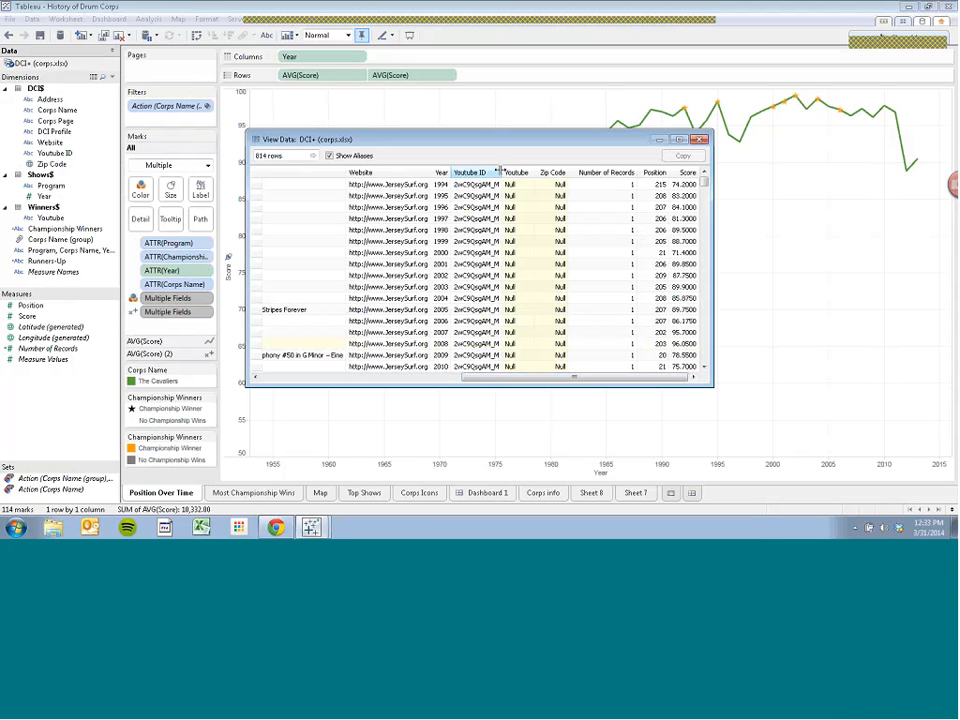
drag(501, 172, 519, 181)
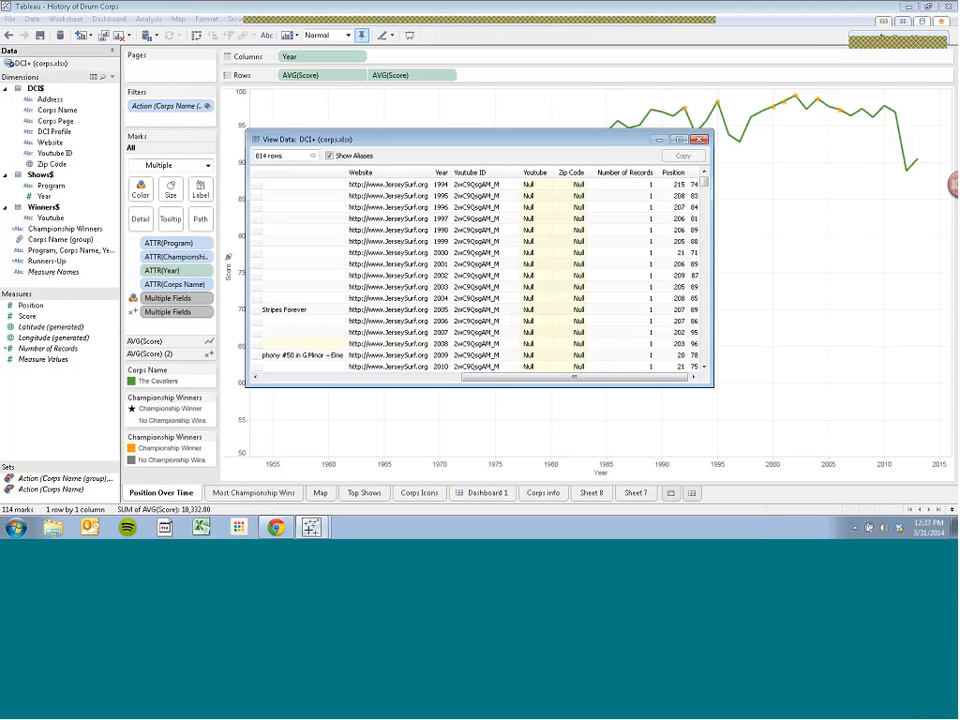
click(701, 143)
Switch to Chrome, open YouTube in a new tab, and open and pause The [206] Season 2 Episode 10 video.
click(277, 527)
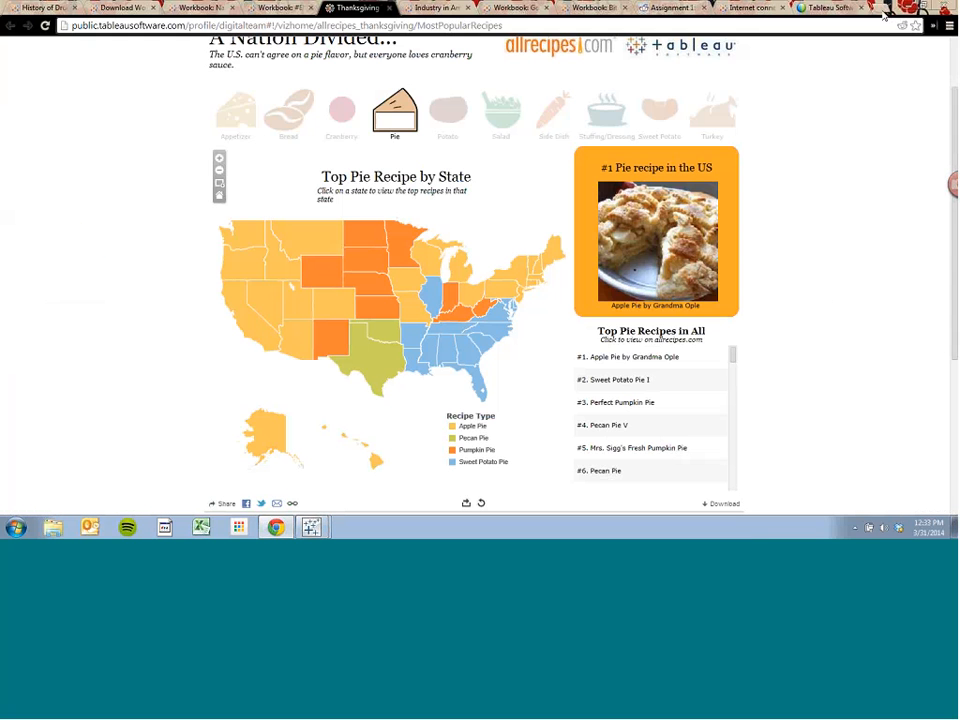
click(885, 8)
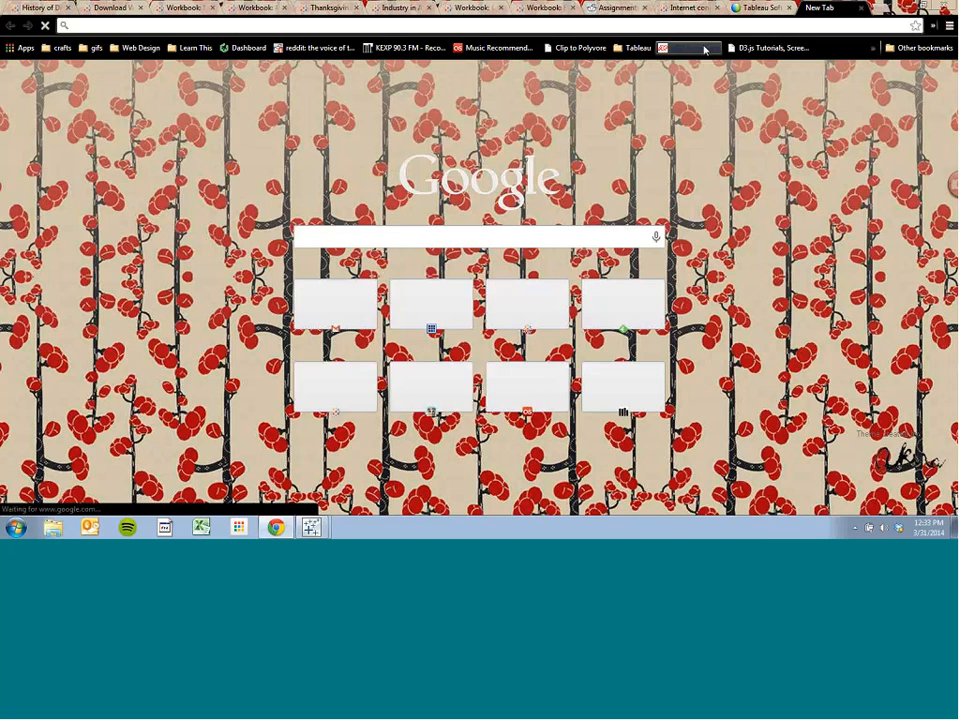
text(yout)
key(Return)
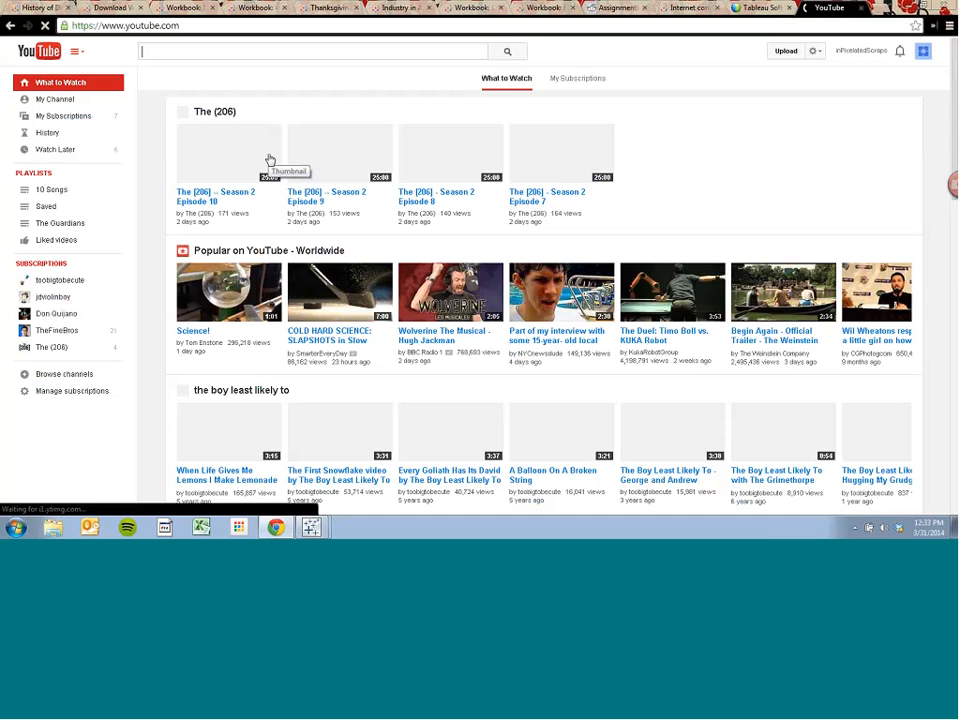
click(224, 196)
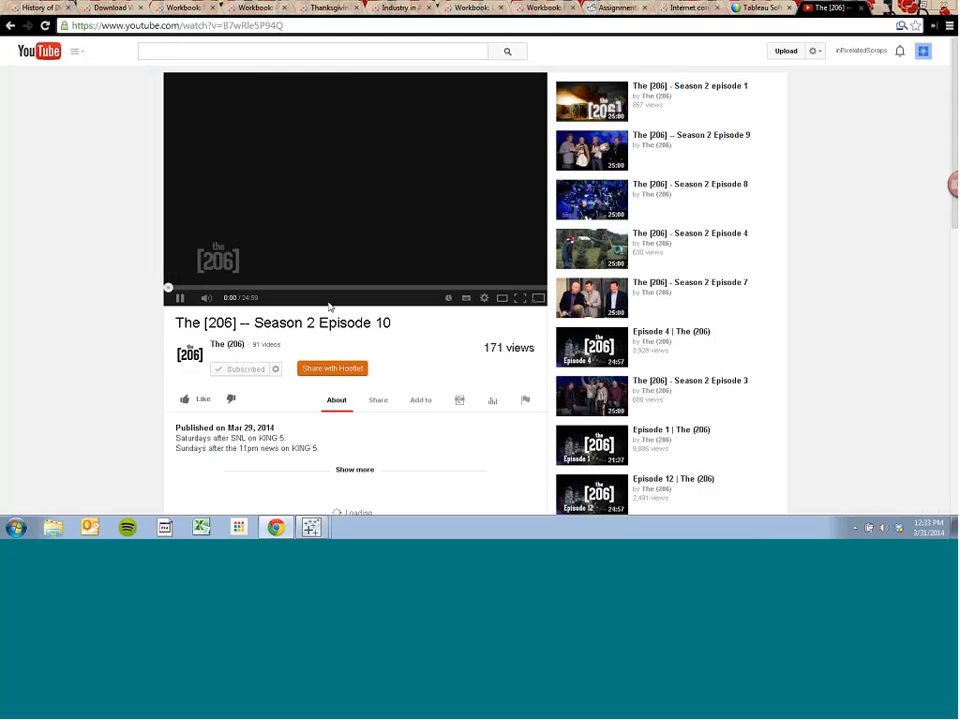
click(180, 299)
Show the video's share link and highlight the video ID at the end of the URL.
click(388, 403)
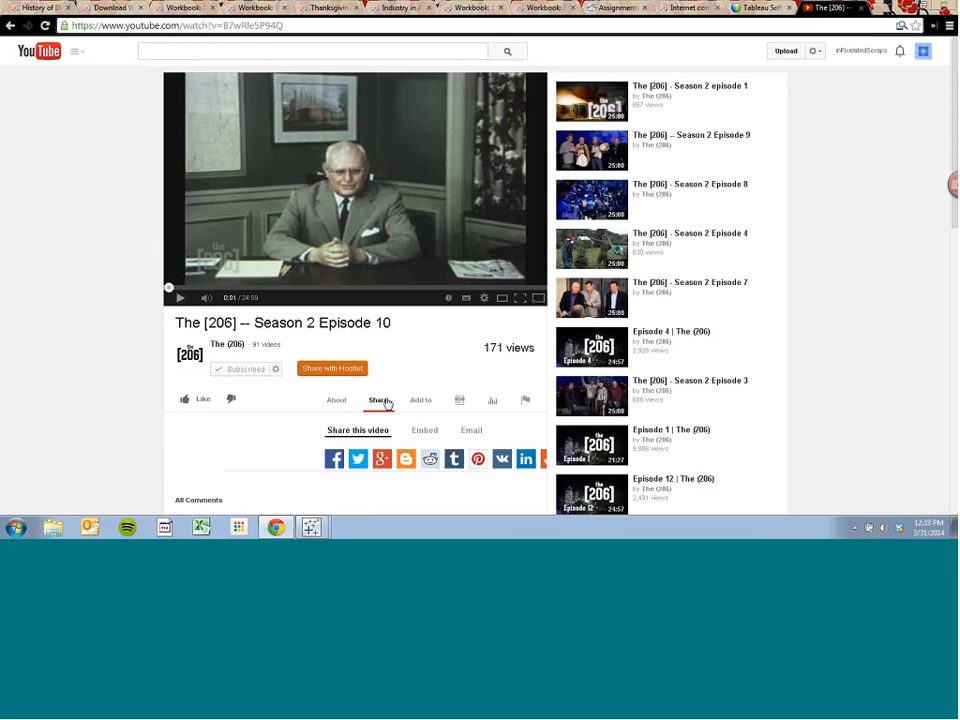
click(355, 487)
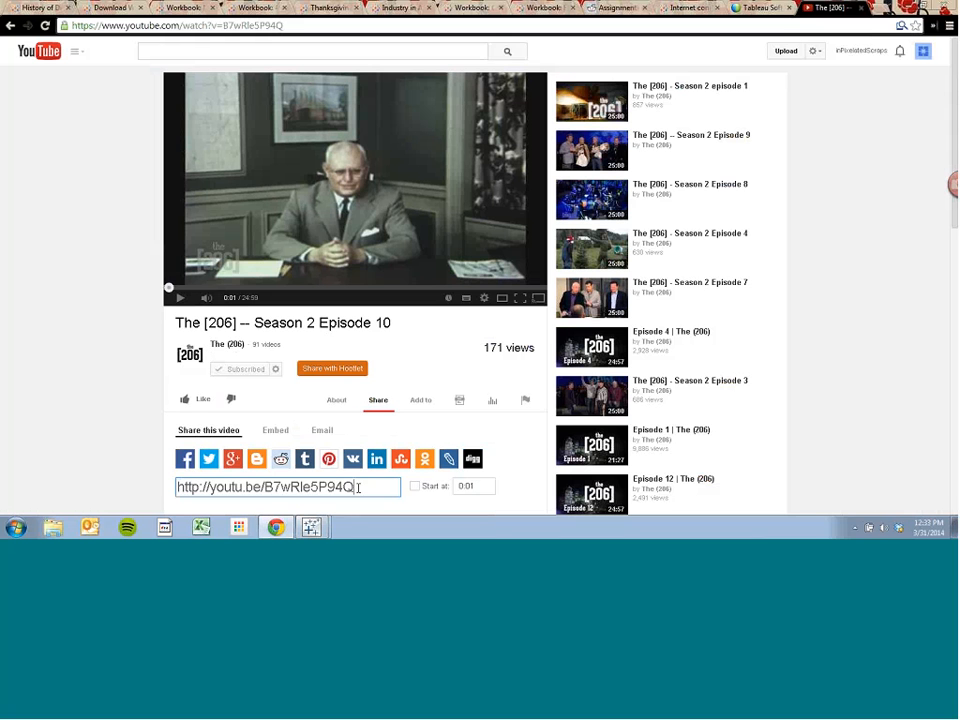
drag(355, 487, 262, 491)
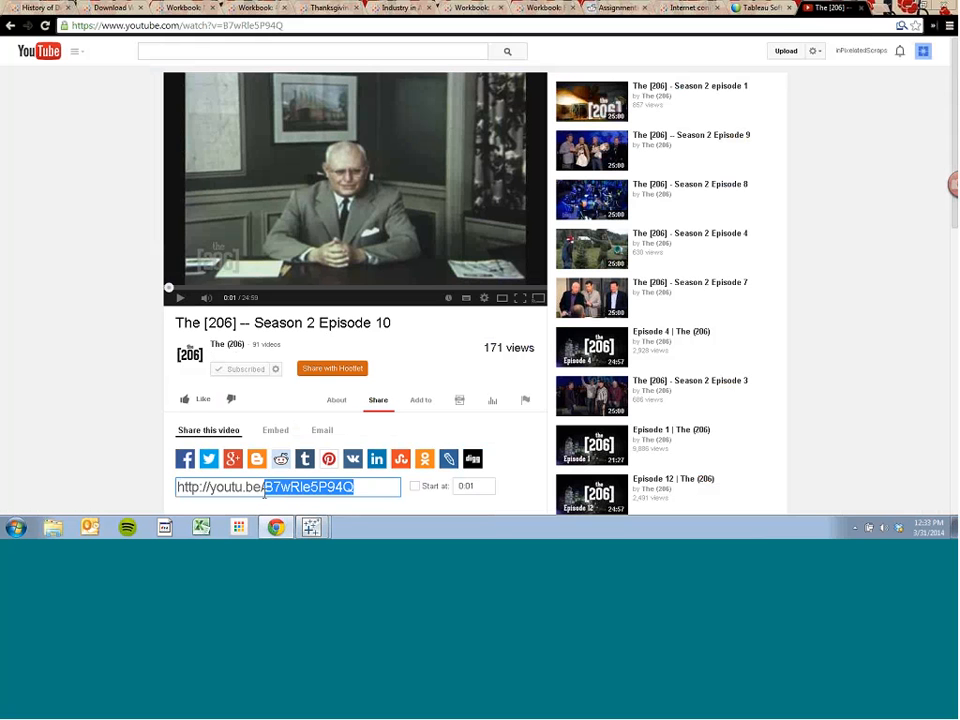
click(266, 493)
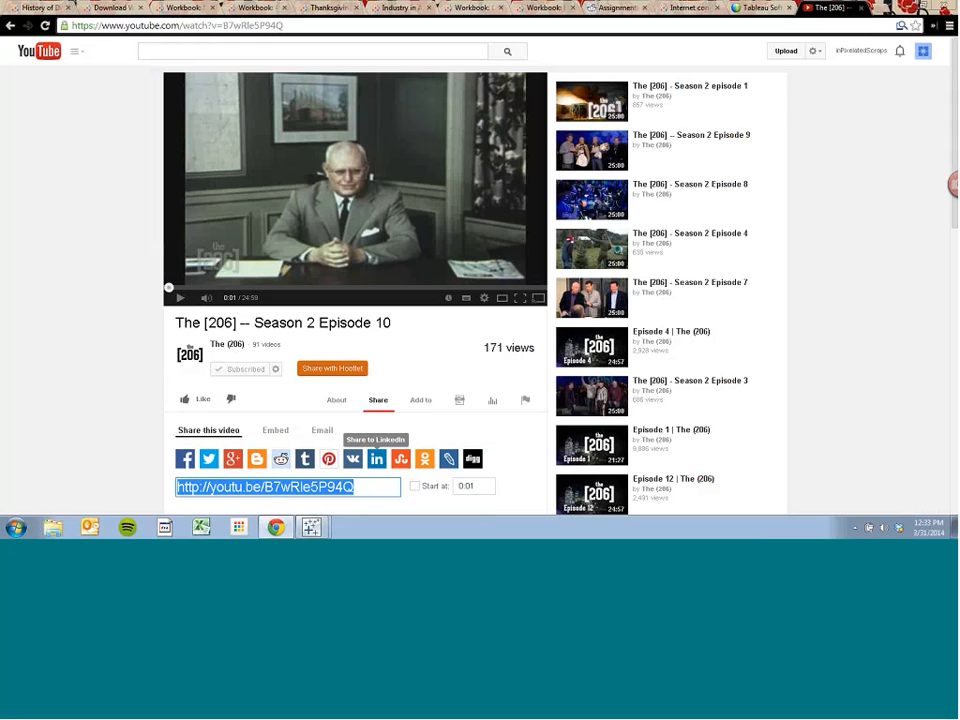
Return to Dashboard 1 in Tableau, review the Hyperlink1 entry in the dashboard's actions list, and close the list.
mouse_move(311, 527)
click(305, 497)
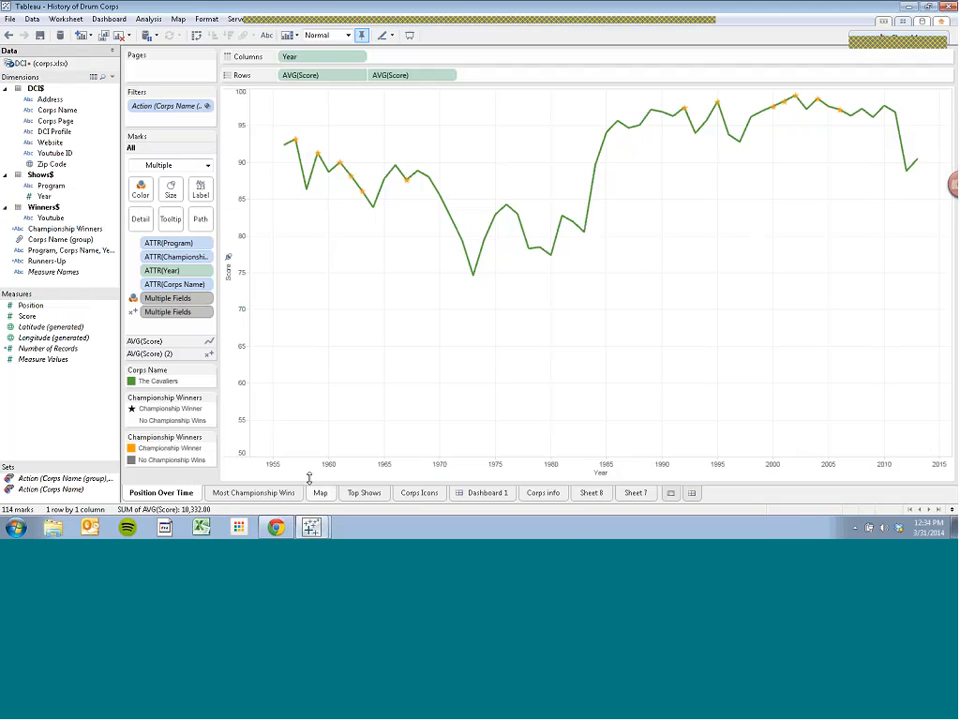
click(497, 494)
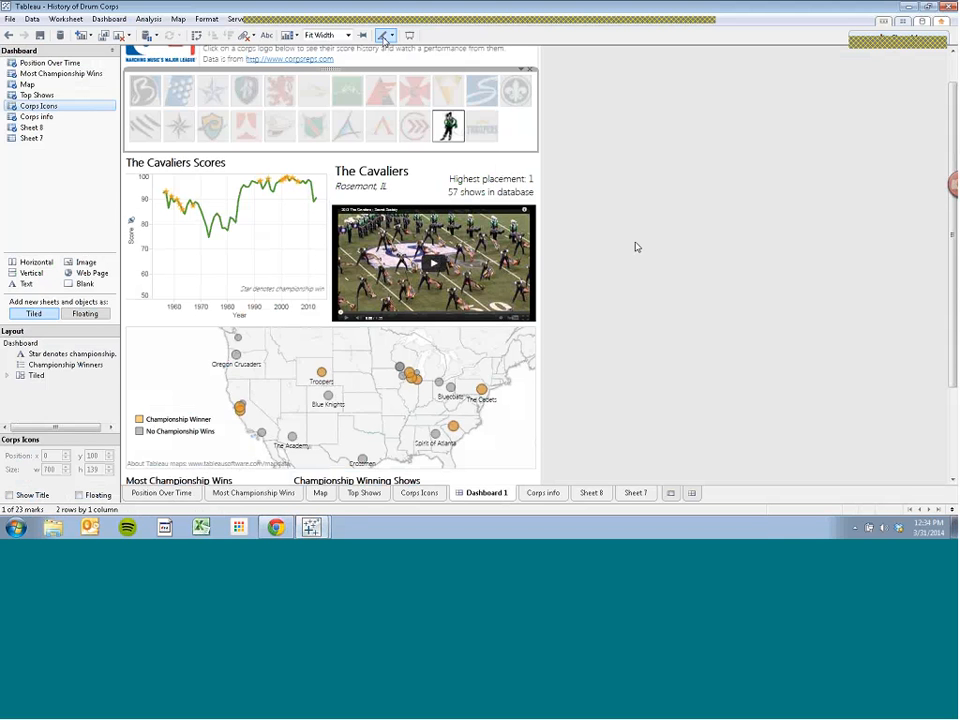
click(112, 20)
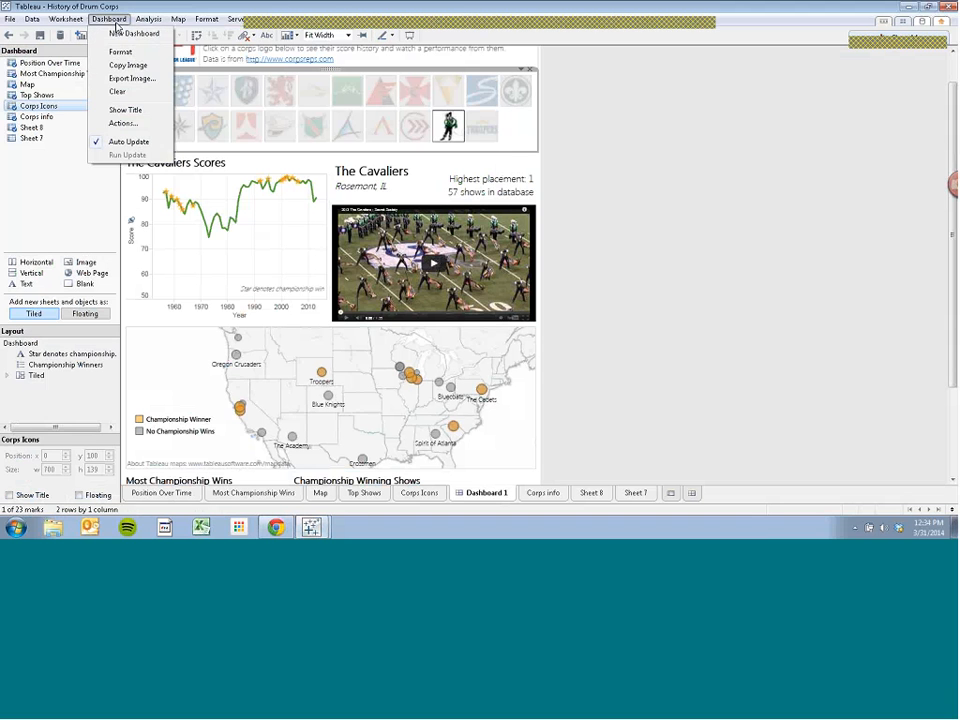
click(128, 124)
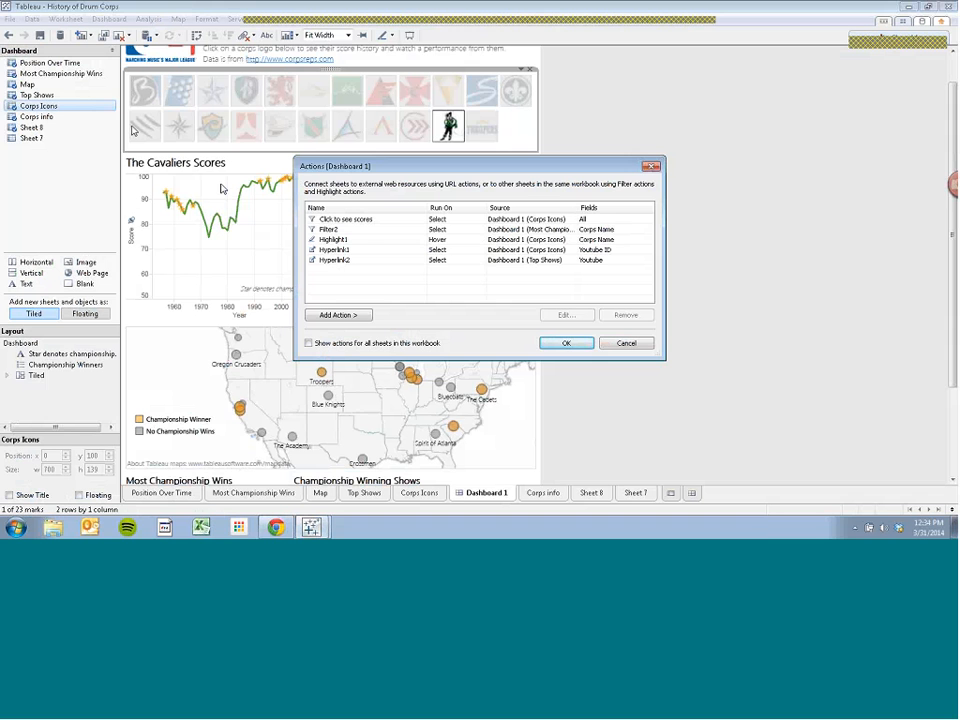
click(361, 250)
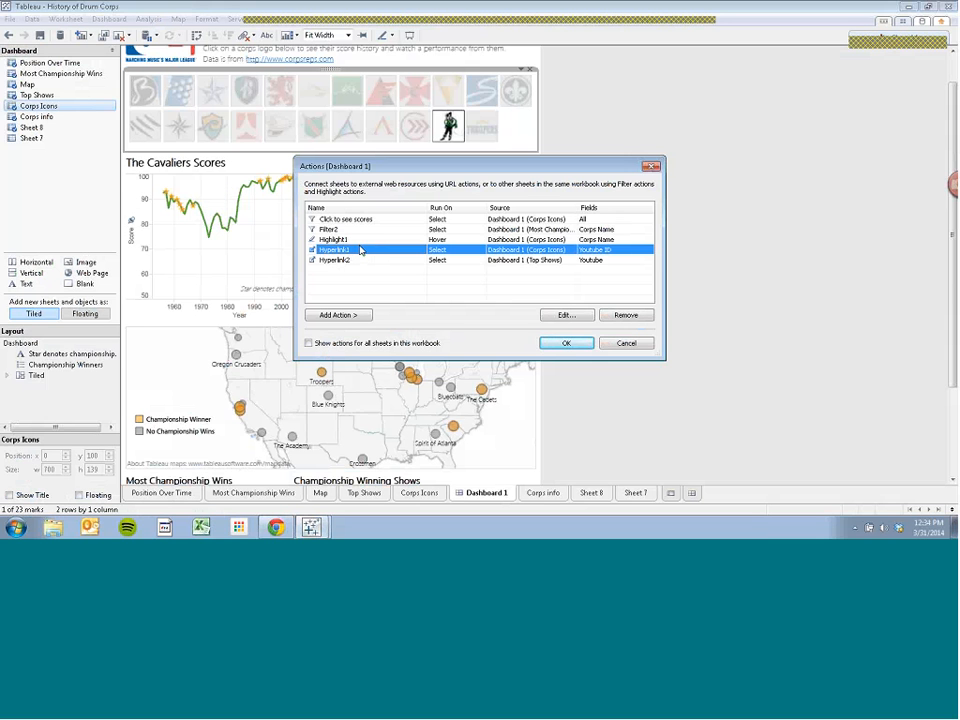
click(563, 342)
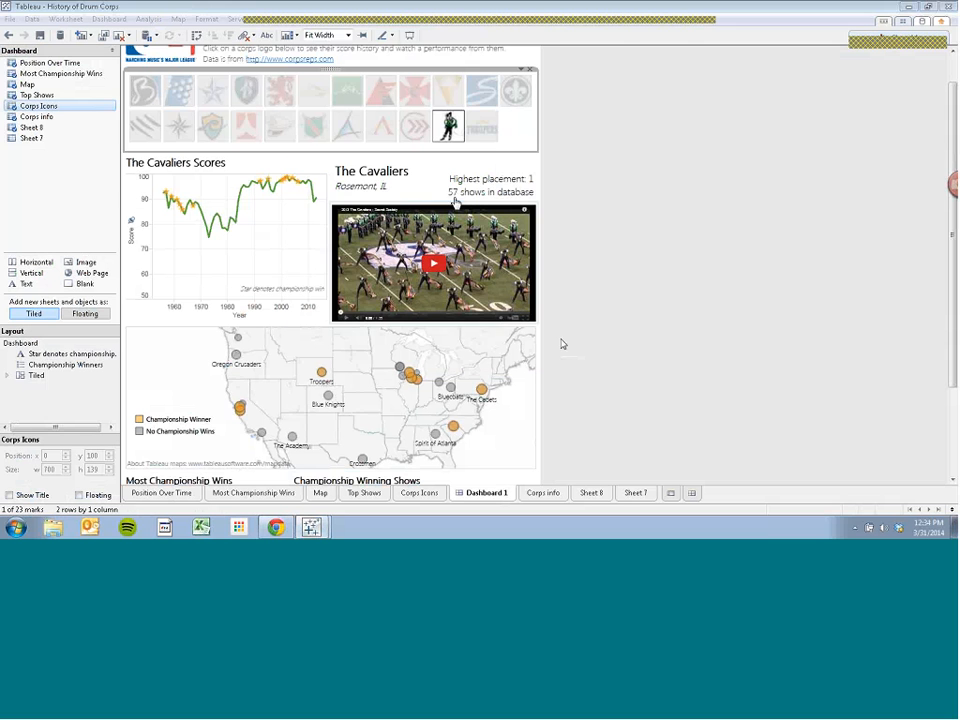
Test the video link action by selecting the Spirit of Atlanta and Santa Clara Vanguard logos, and clear the selection.
click(381, 125)
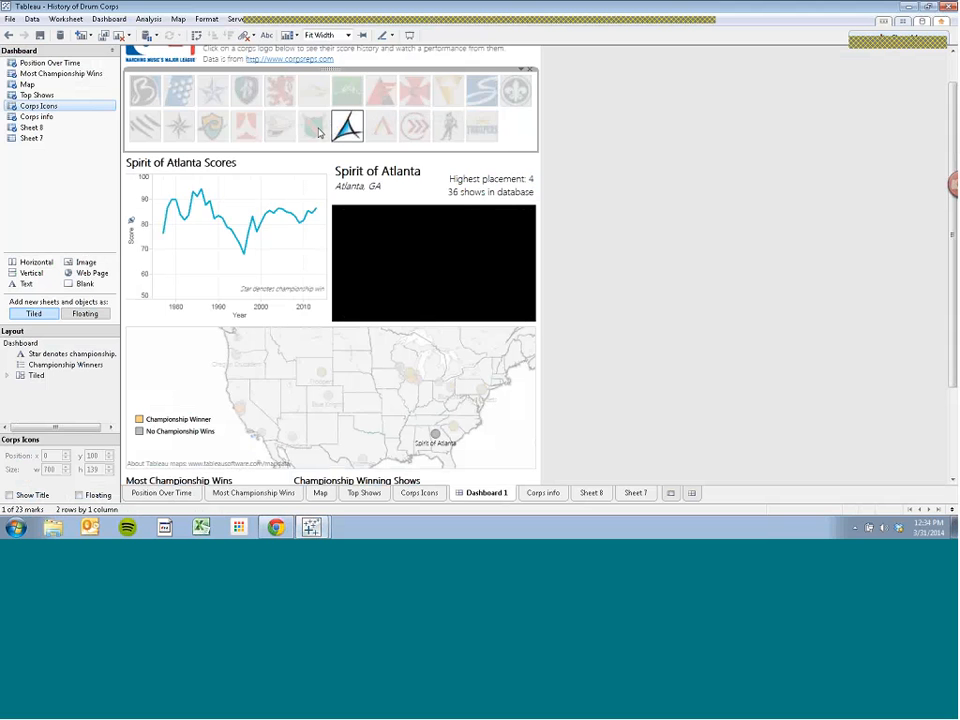
mouse_move(316, 129)
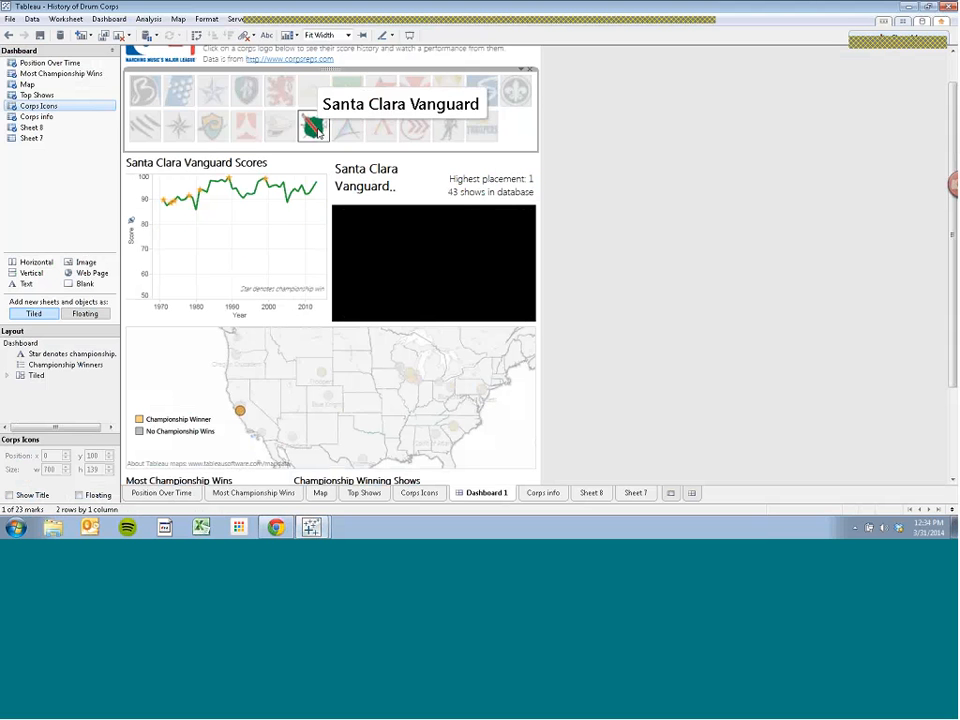
click(334, 145)
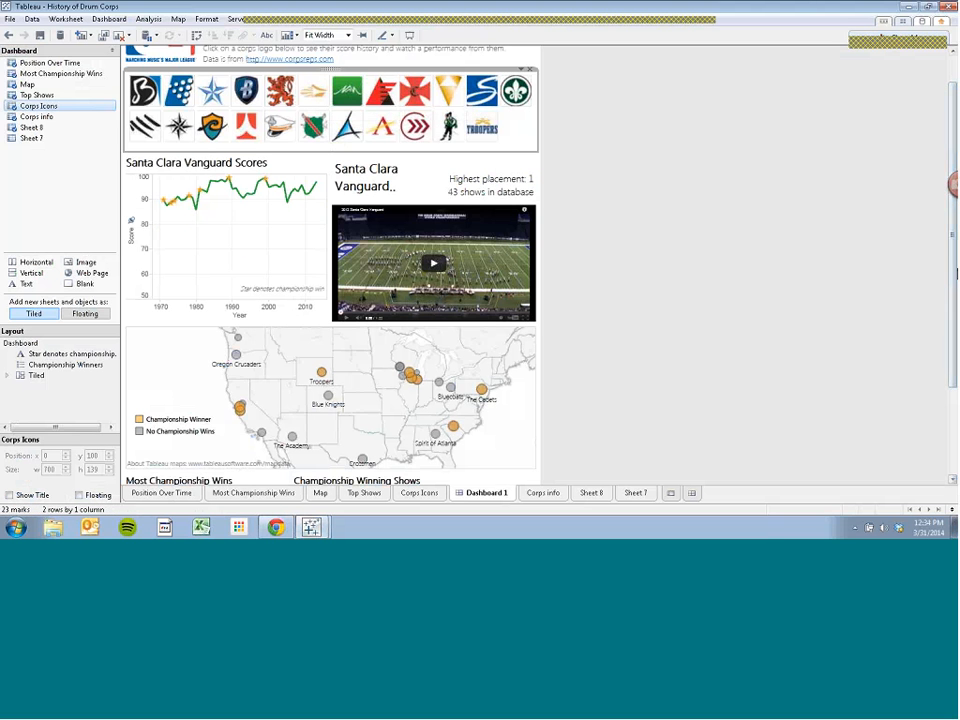
Test the Championship Winning Shows video links by selecting the 2013 Carolina Crown, 2012 Blue Devils and 2011 The Cadets bars.
scroll(330, 265, down, 2)
scroll(330, 300, down, 2)
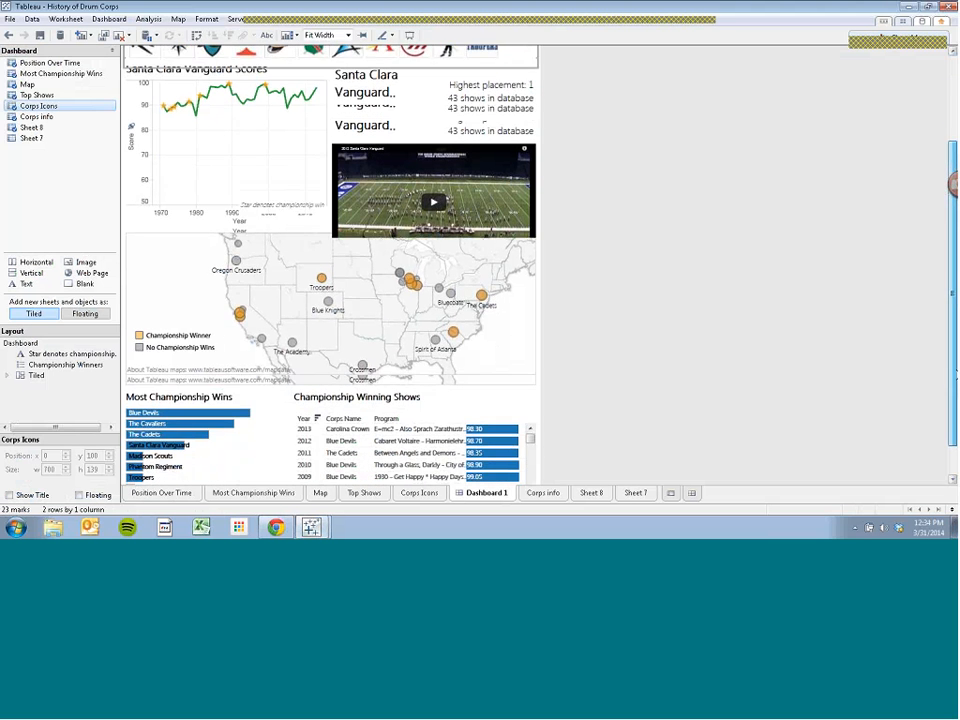
click(506, 421)
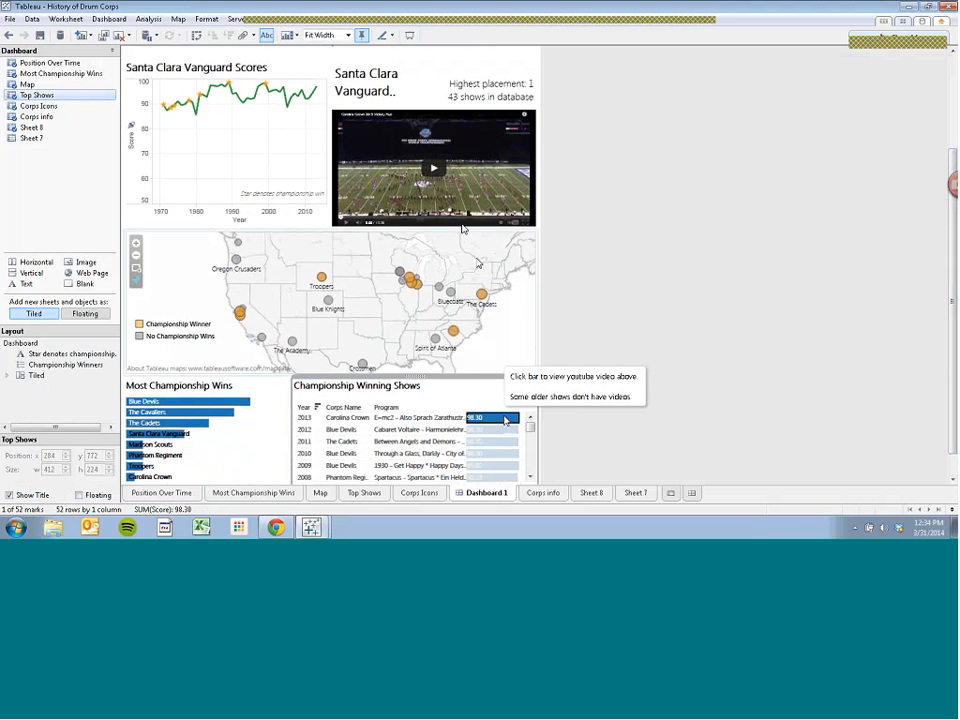
click(499, 431)
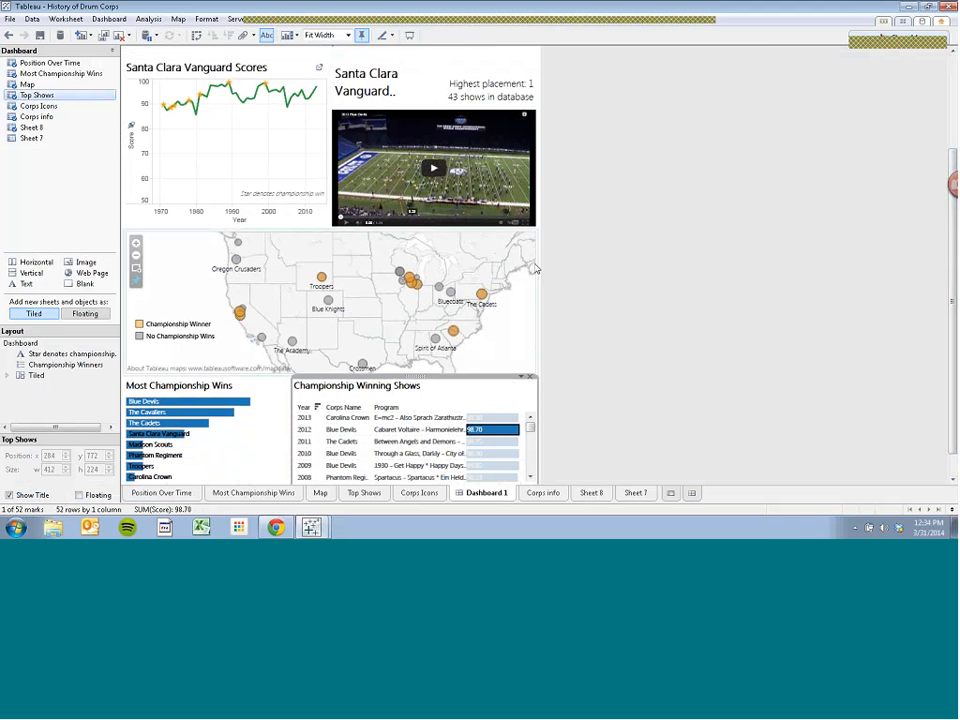
scroll(953, 290, up, 3)
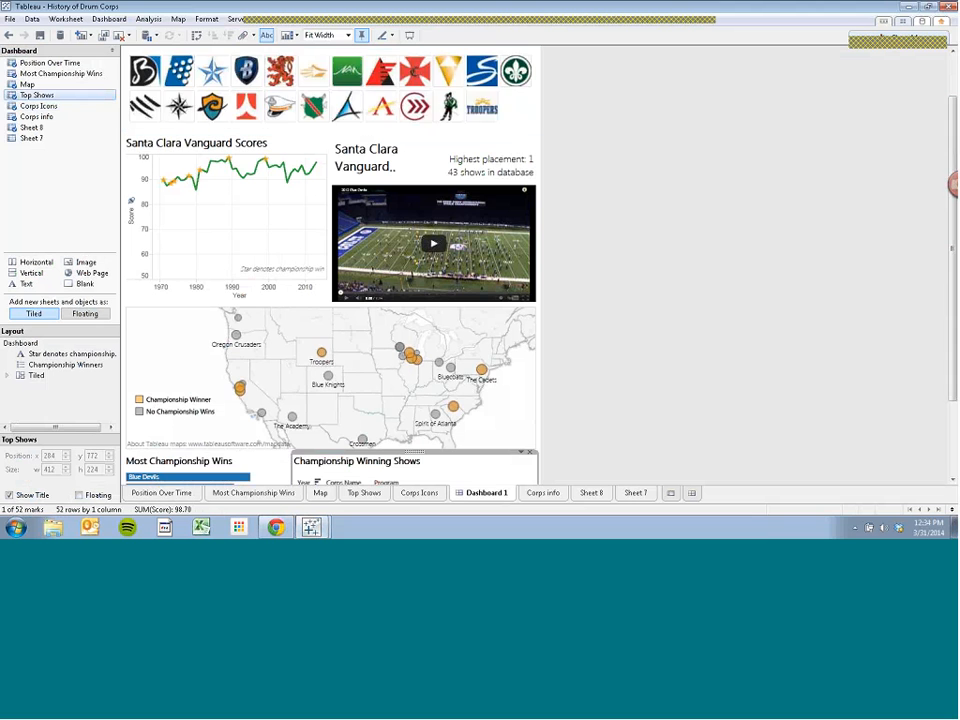
scroll(953, 283, down, 2)
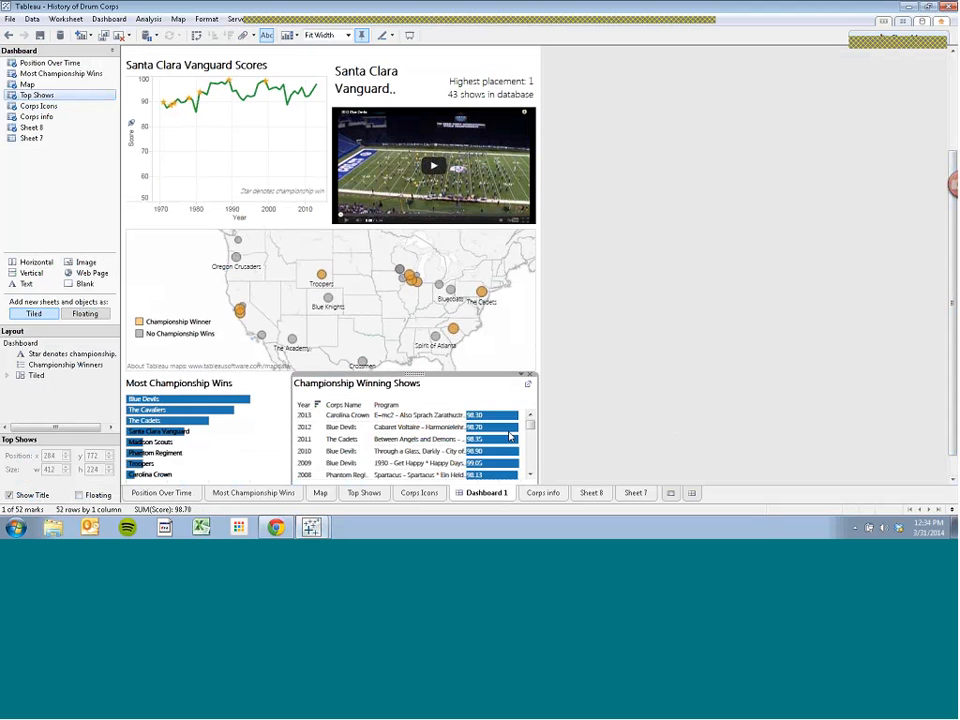
click(508, 438)
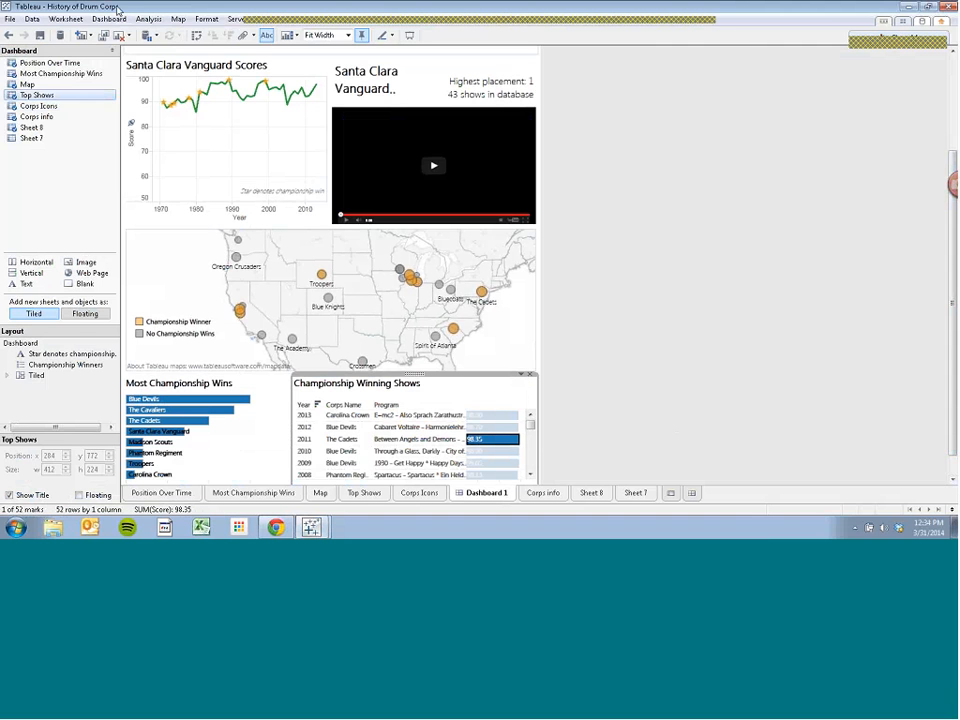
Open the Hyperlink1 URL action of Dashboard 1 for editing and examine its source sheets and YouTube embed URL.
click(112, 20)
click(126, 123)
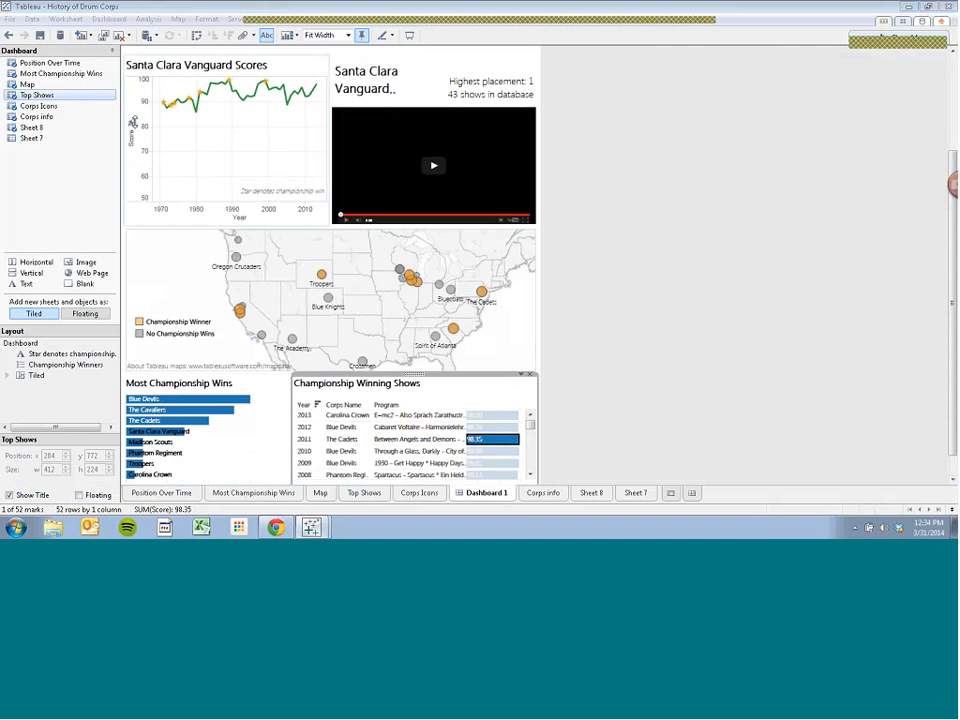
click(369, 250)
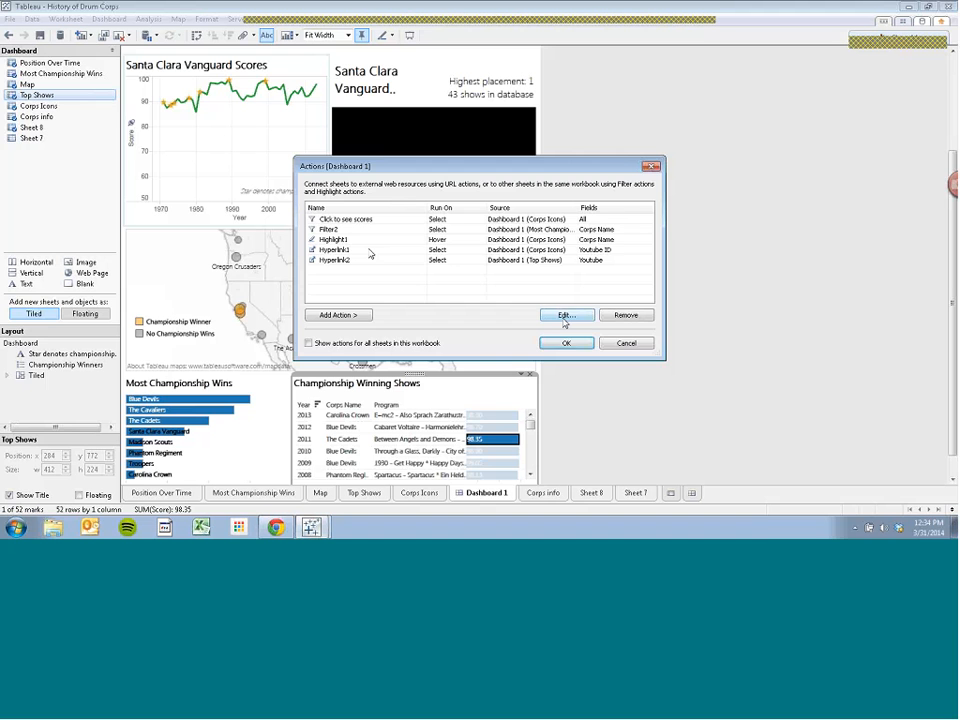
click(566, 315)
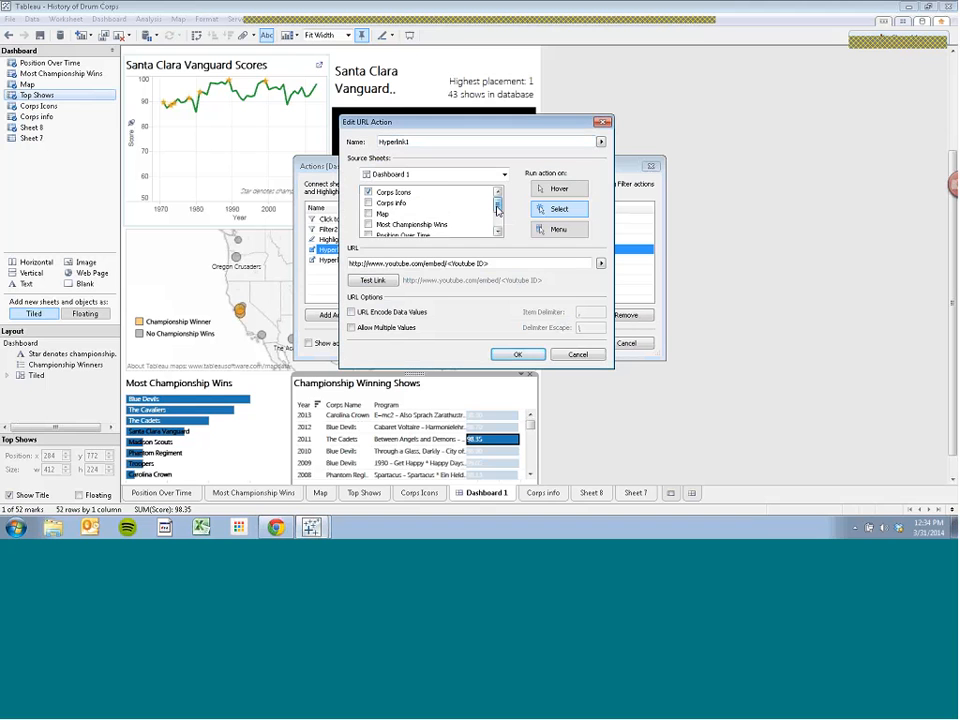
mouse_move(498, 209)
mouse_down()
mouse_move(500, 224)
mouse_move(502, 194)
mouse_up()
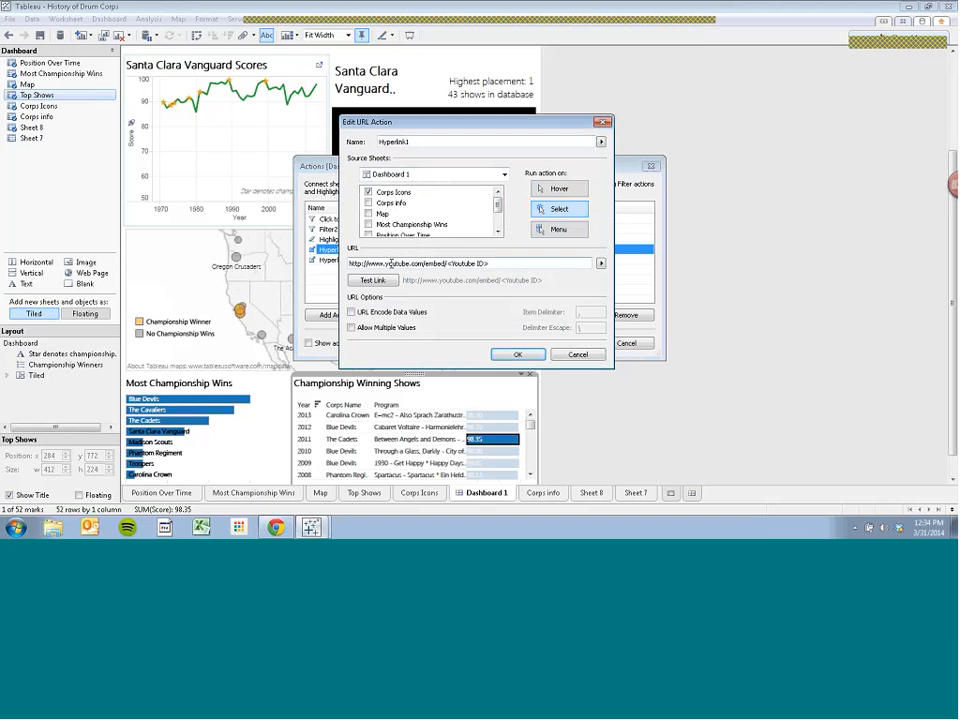
Examine the youtube.com address part and the <Youtube ID> field of the Hyperlink1 URL, and leave the action unchanged.
drag(351, 262, 424, 263)
key(Right)
drag(489, 263, 449, 264)
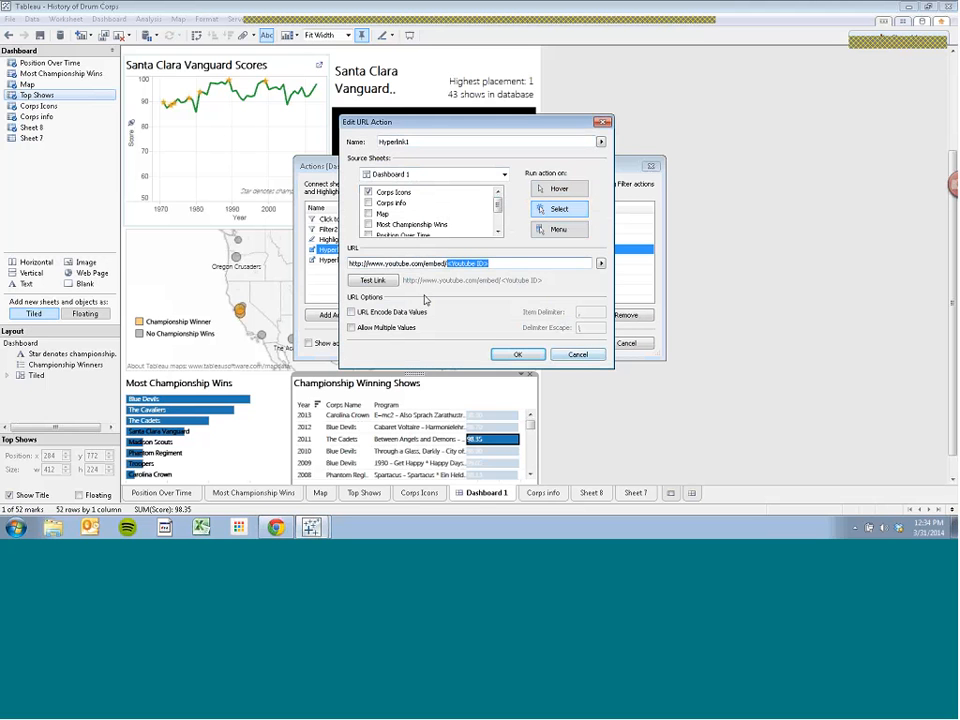
click(576, 355)
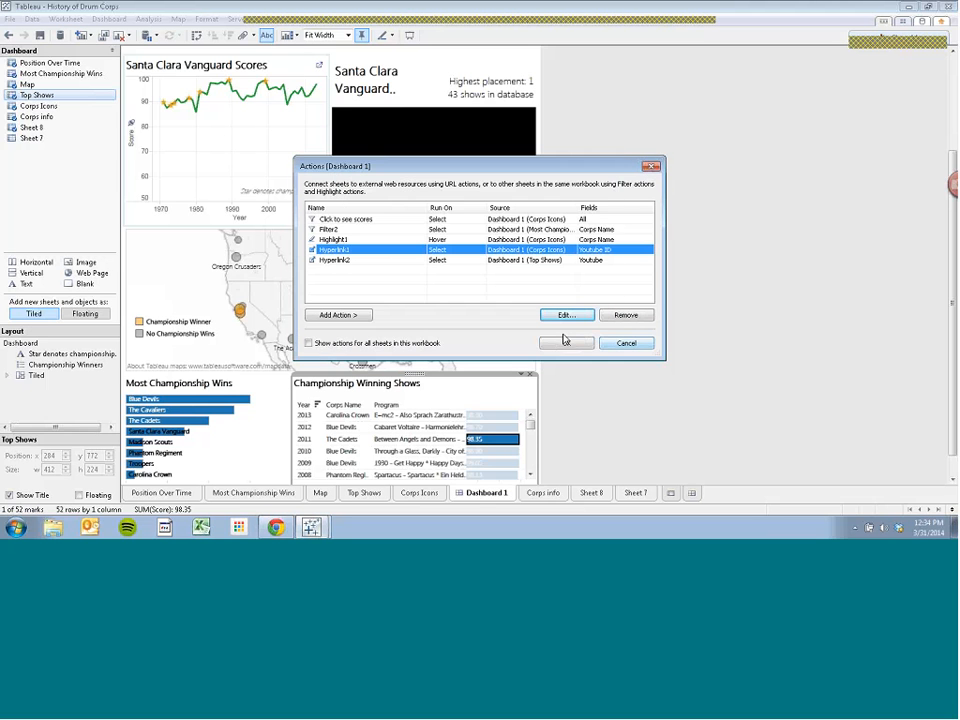
click(400, 250)
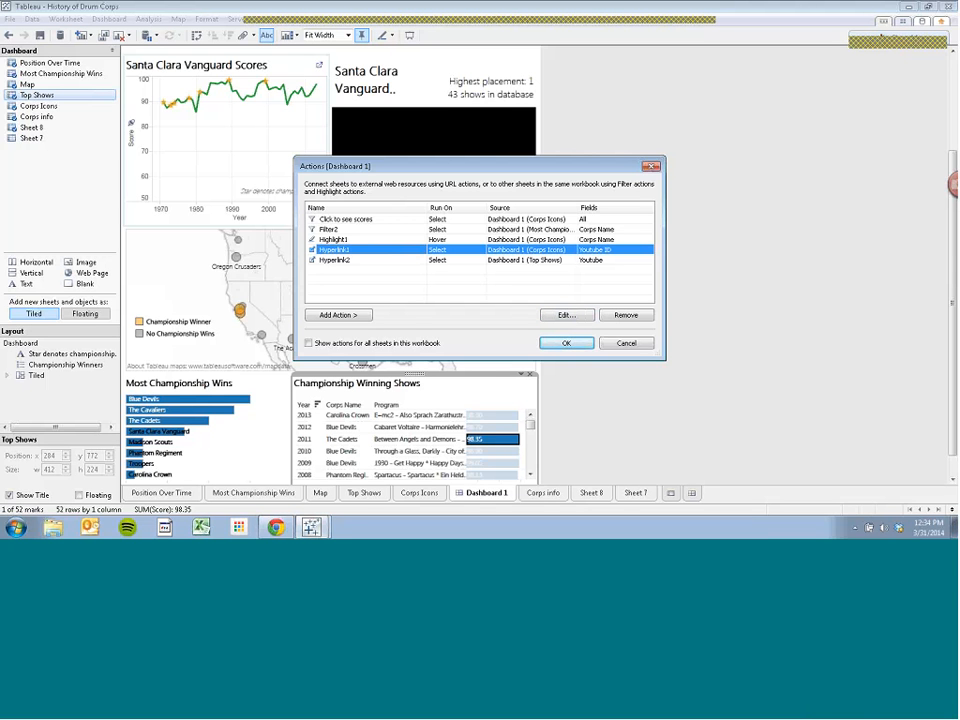
click(566, 315)
double_click(432, 263)
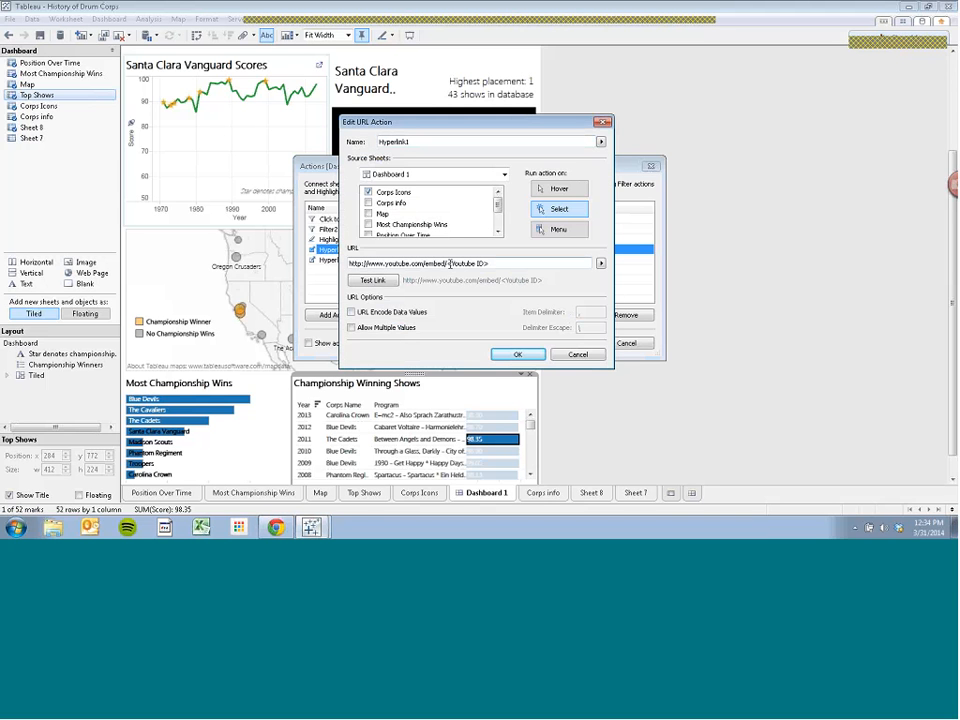
key(Delete)
key(Delete)
click(518, 355)
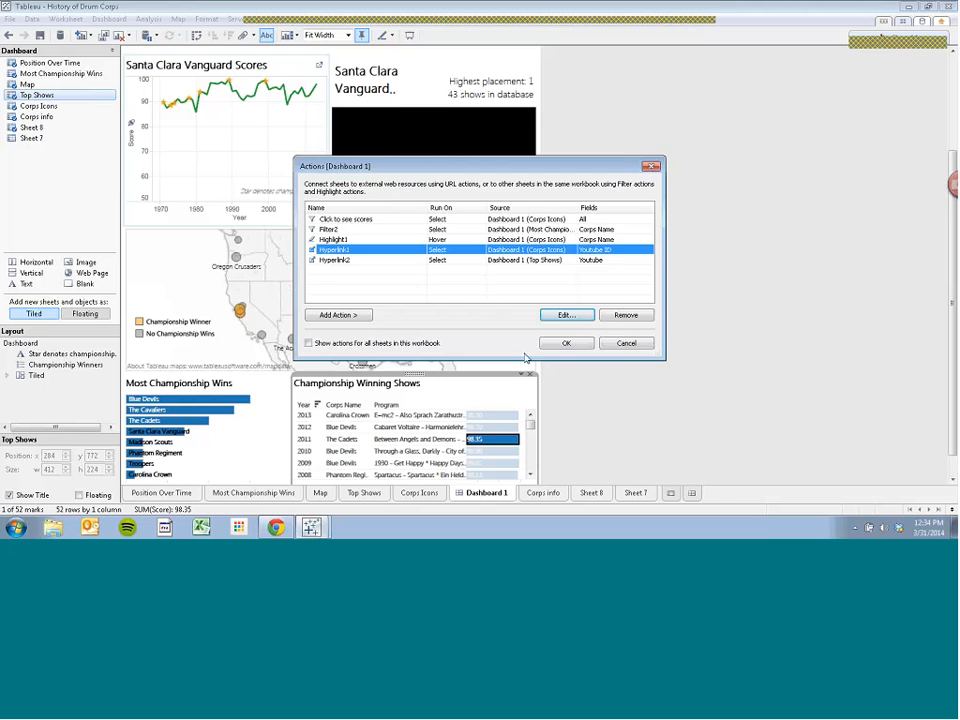
click(556, 344)
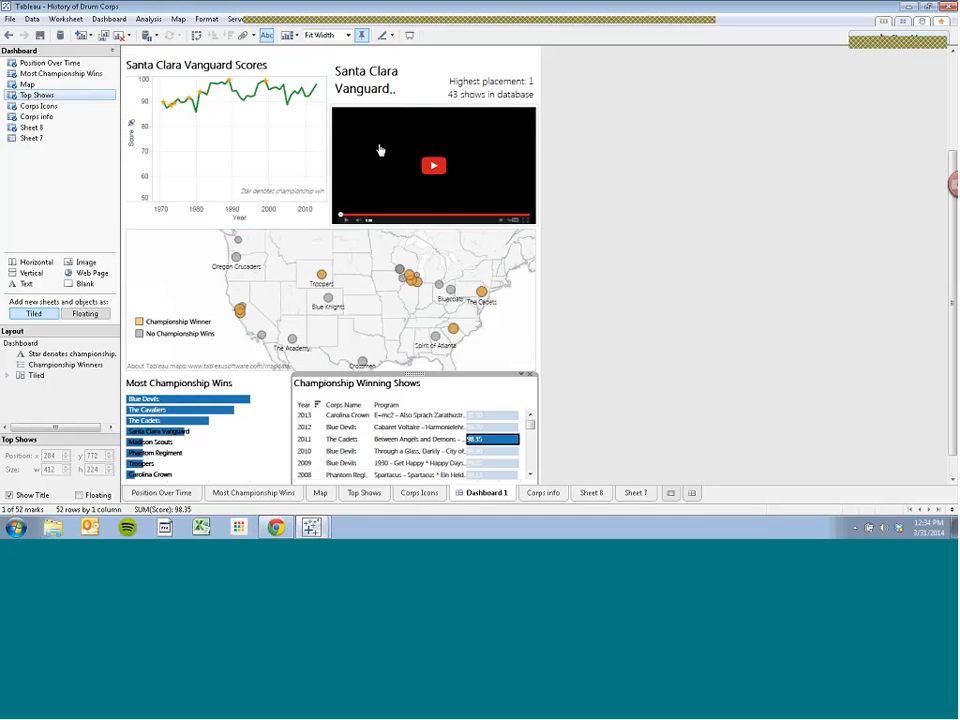
Test the shortened video link by selecting corps logos, including The Cavaliers and Santa Clara Vanguard.
scroll(953, 245, up, 3)
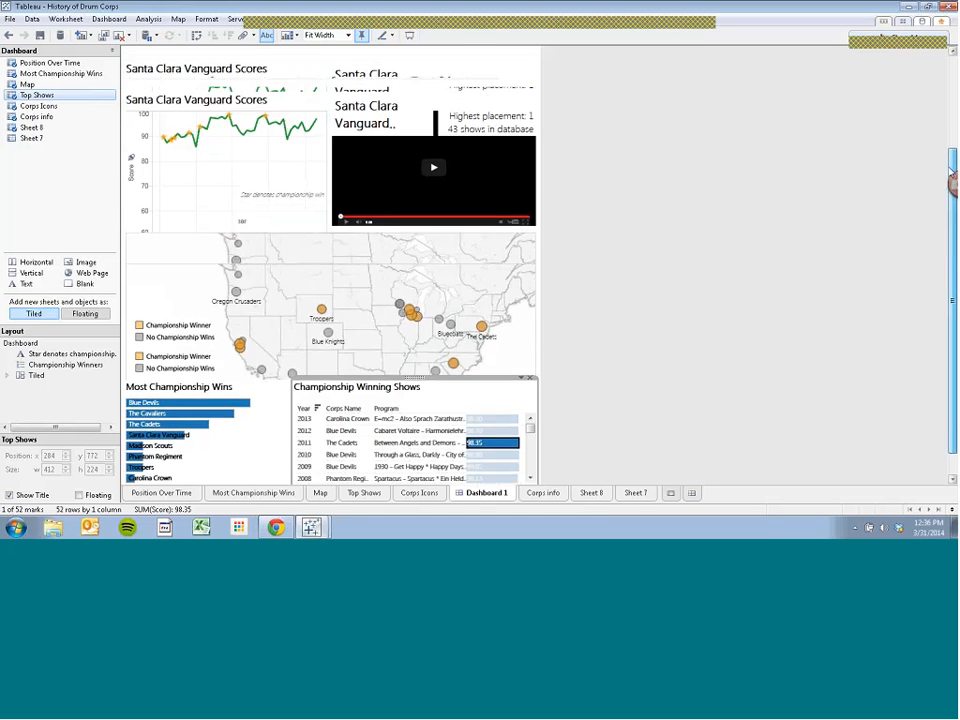
click(446, 135)
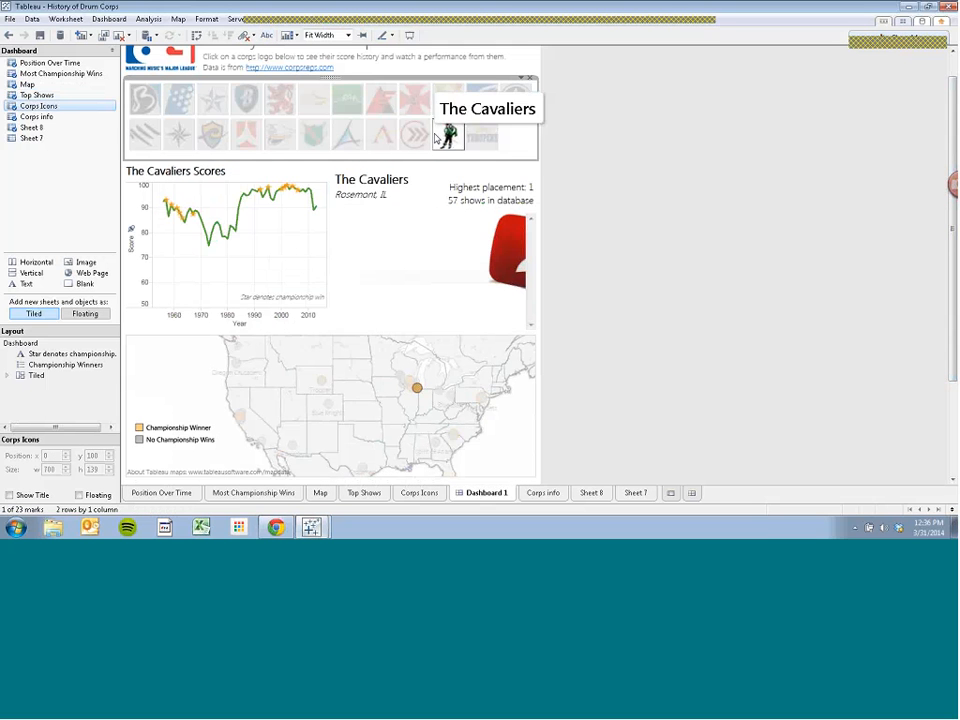
click(384, 139)
click(313, 138)
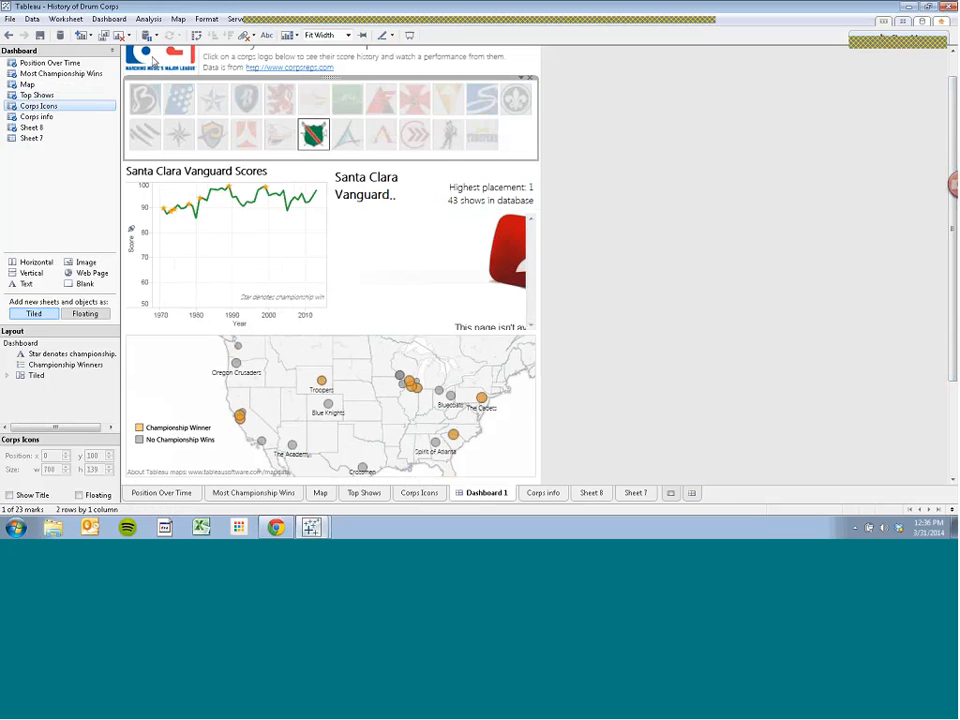
Reopen the Hyperlink1 URL action of Dashboard 1 for editing.
click(109, 19)
click(123, 123)
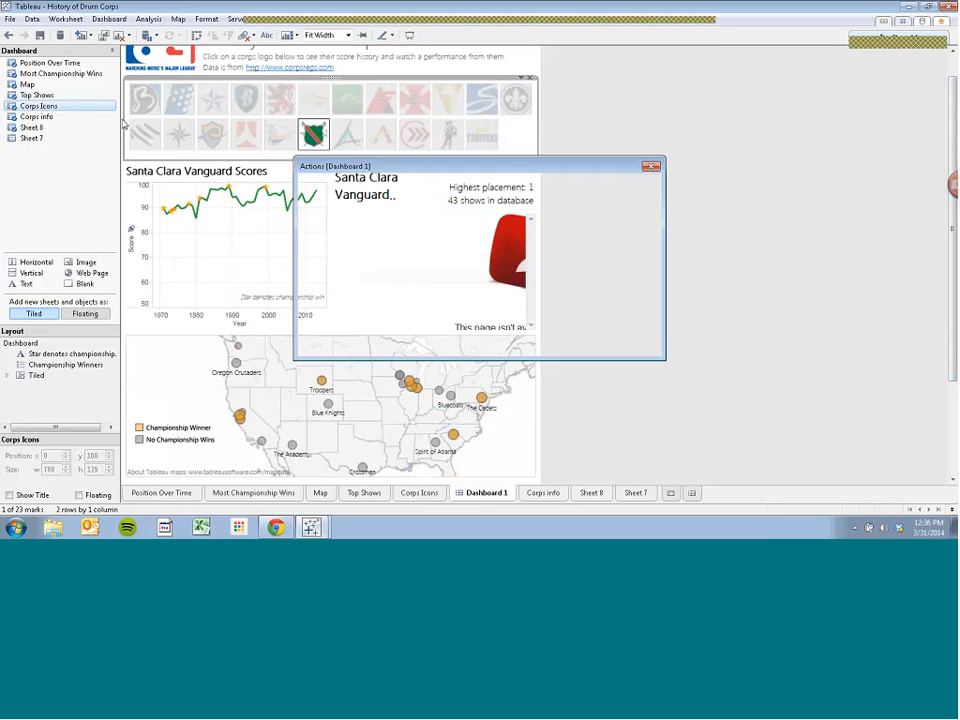
click(404, 250)
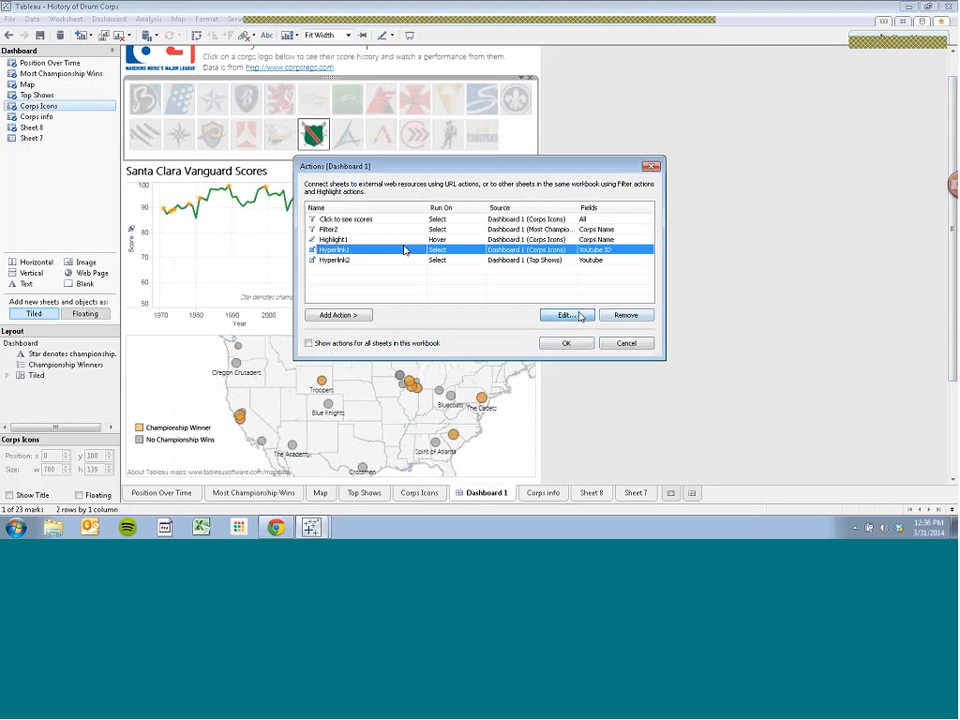
double_click(404, 250)
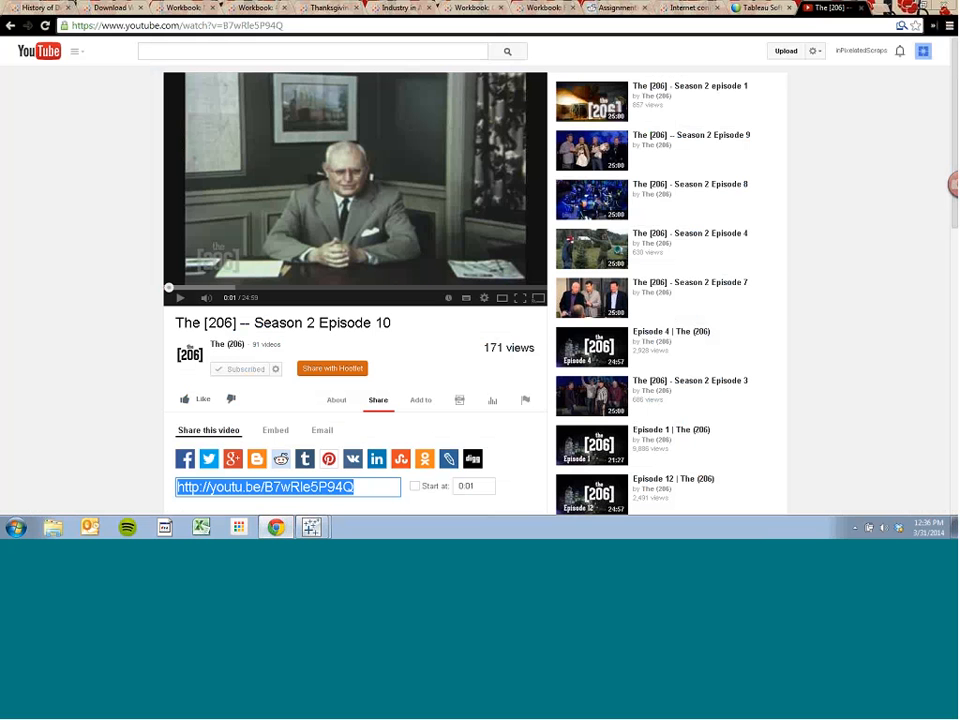
drag(955, 225, 955, 350)
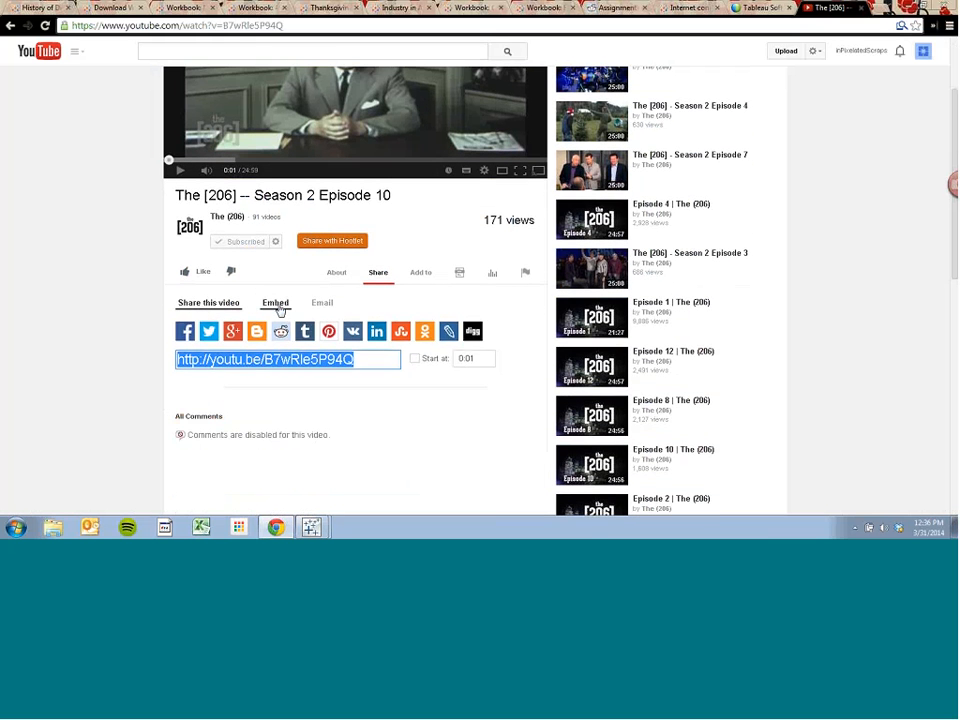
click(275, 302)
click(285, 348)
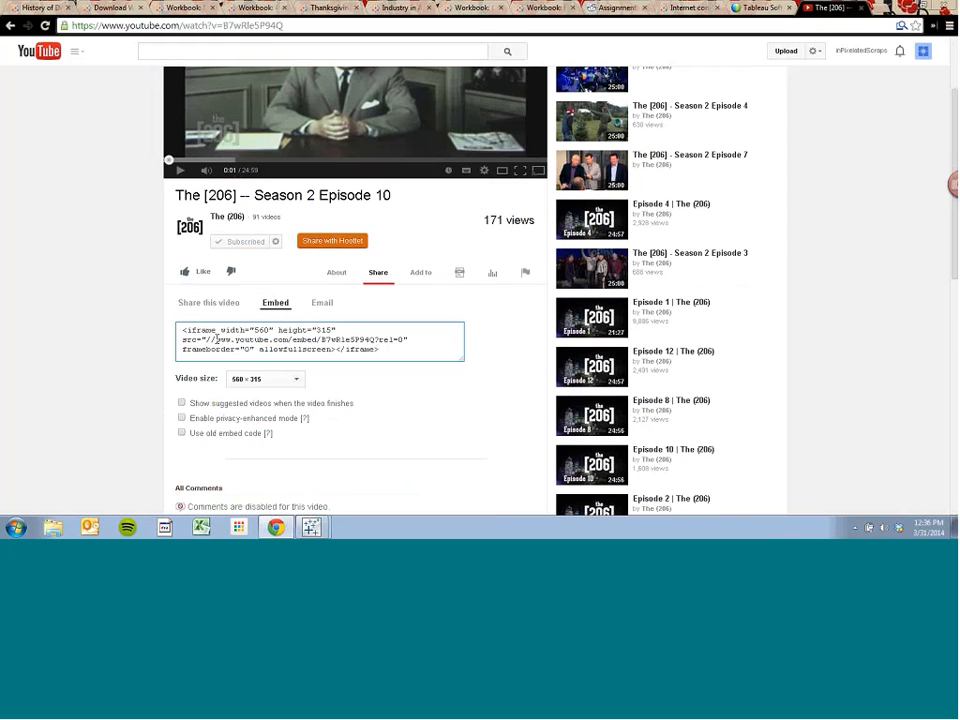
drag(215, 340, 376, 340)
key(ctrl+c)
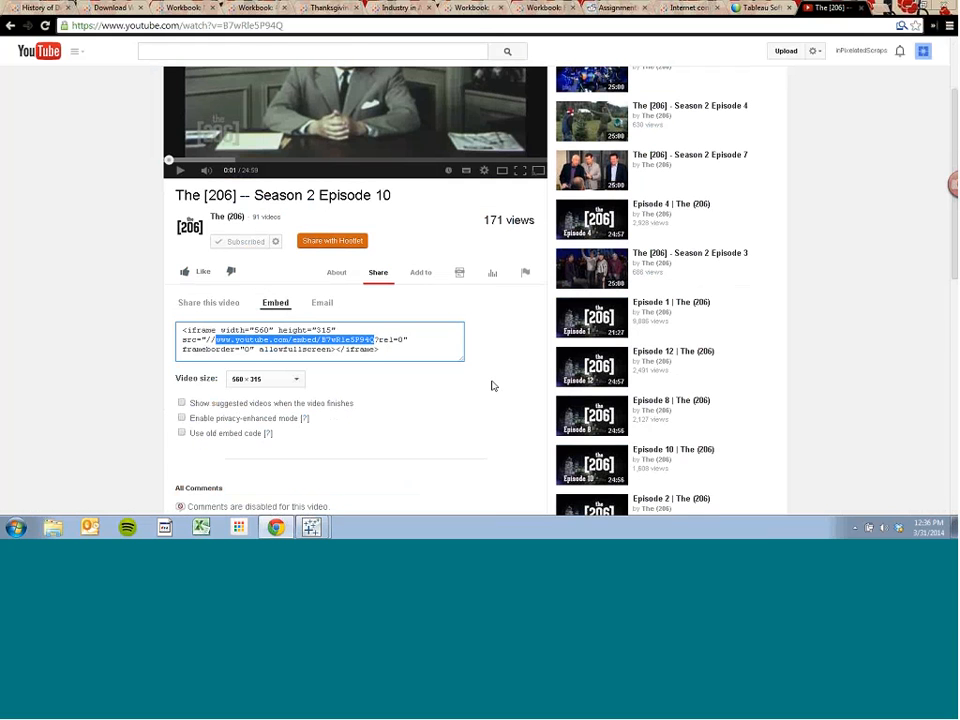
Load the copied YouTube embed address in the browser to view the video on its own.
click(141, 16)
click(142, 22)
key(ctrl+v)
key(Return)
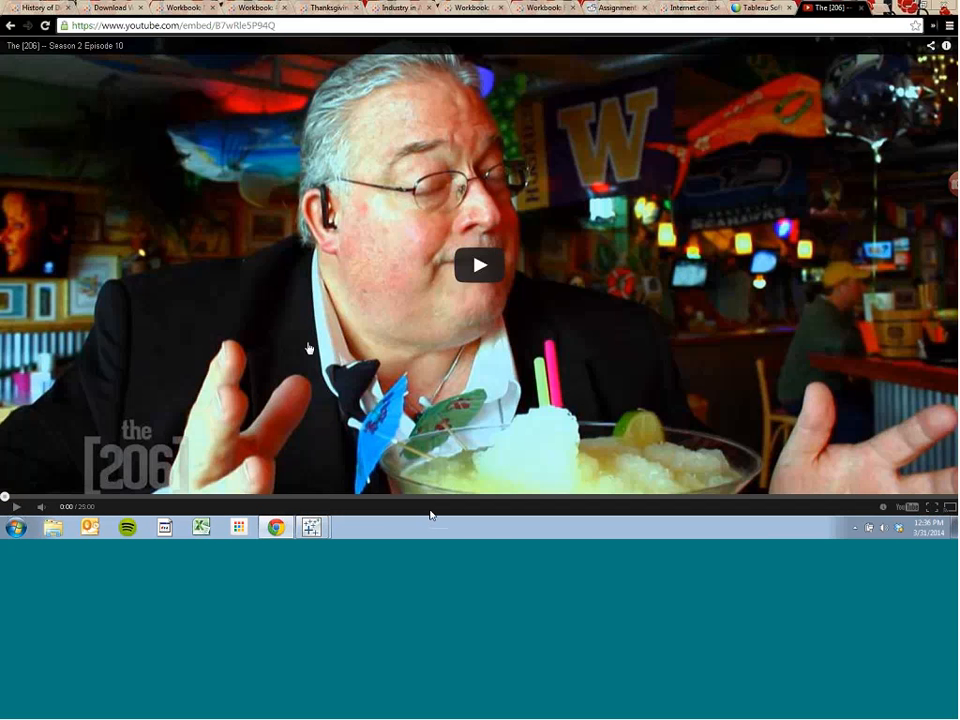
Shrink the browser window to compare the embed address with the Hyperlink1 URL, and return to Tableau's Edit URL Action dialog.
click(928, 5)
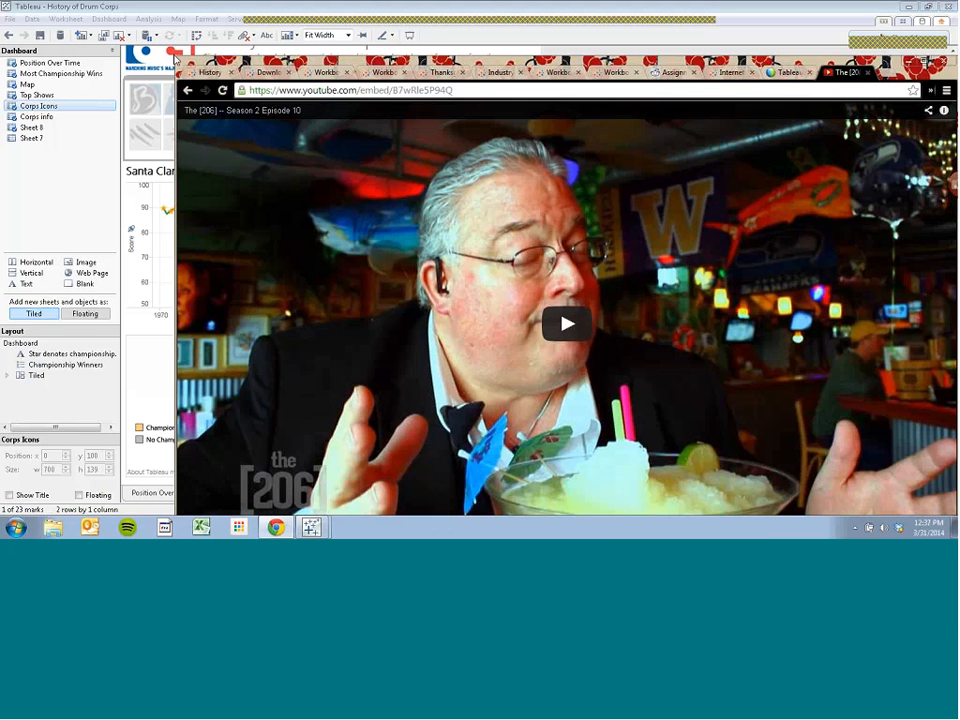
drag(177, 57, 574, 330)
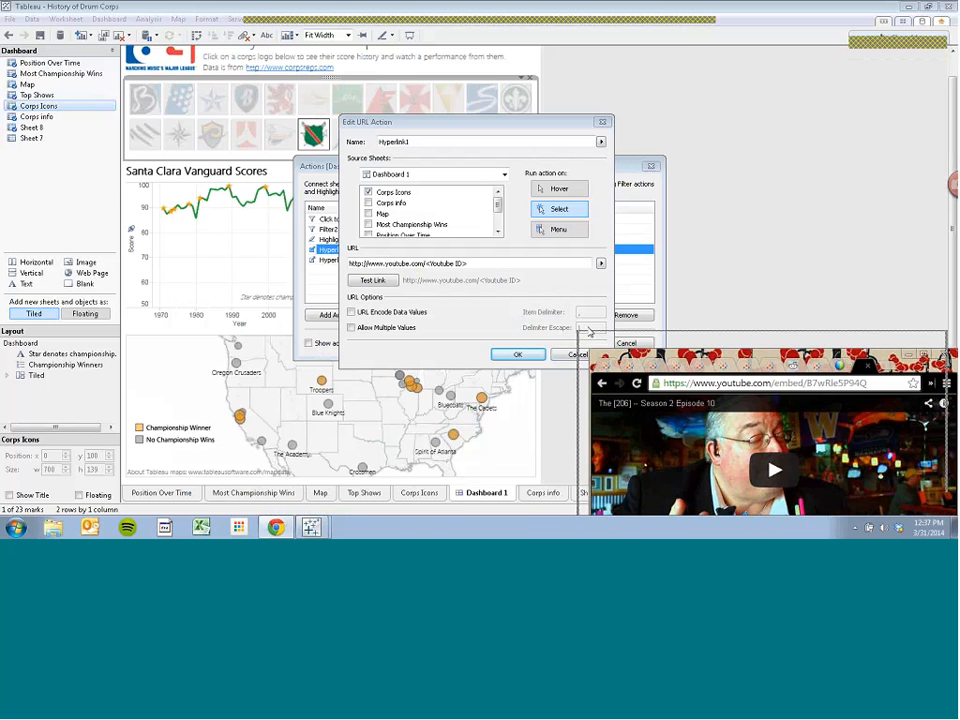
drag(575, 341, 474, 214)
click(752, 211)
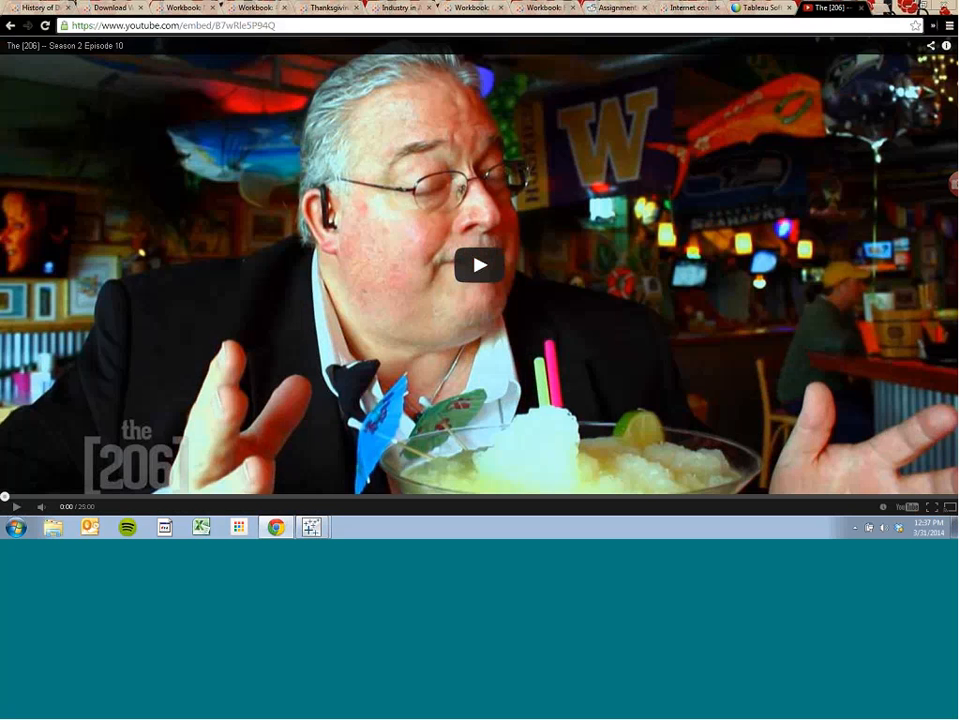
click(909, 6)
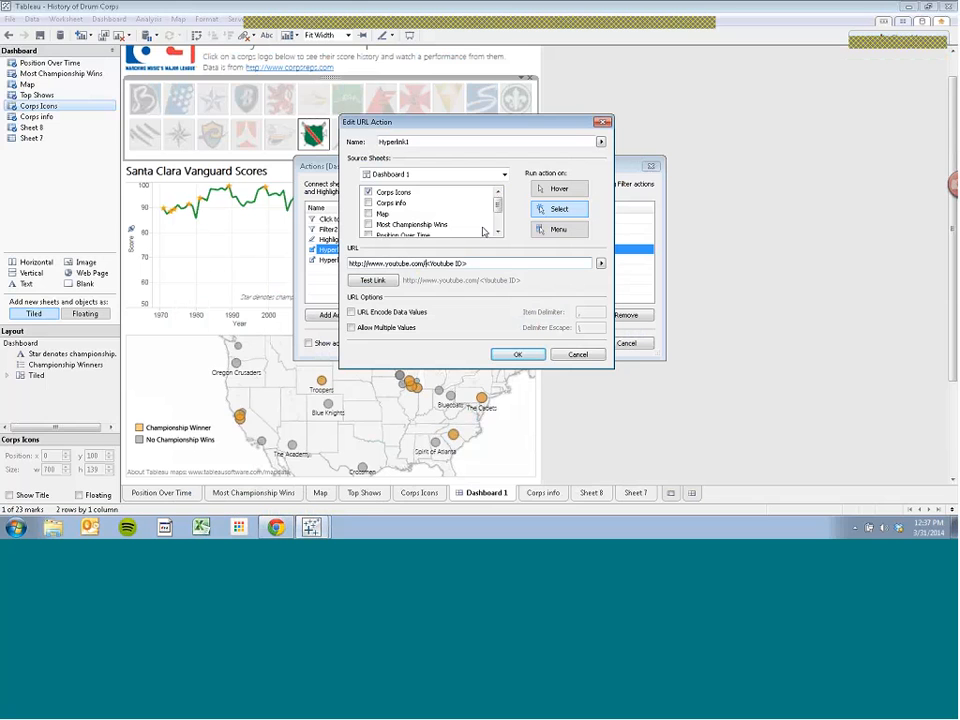
Insert embed/ before <Youtube ID> in the Hyperlink1 URL, check the fields available for insertion, and apply the dashboard actions.
text(embed/)
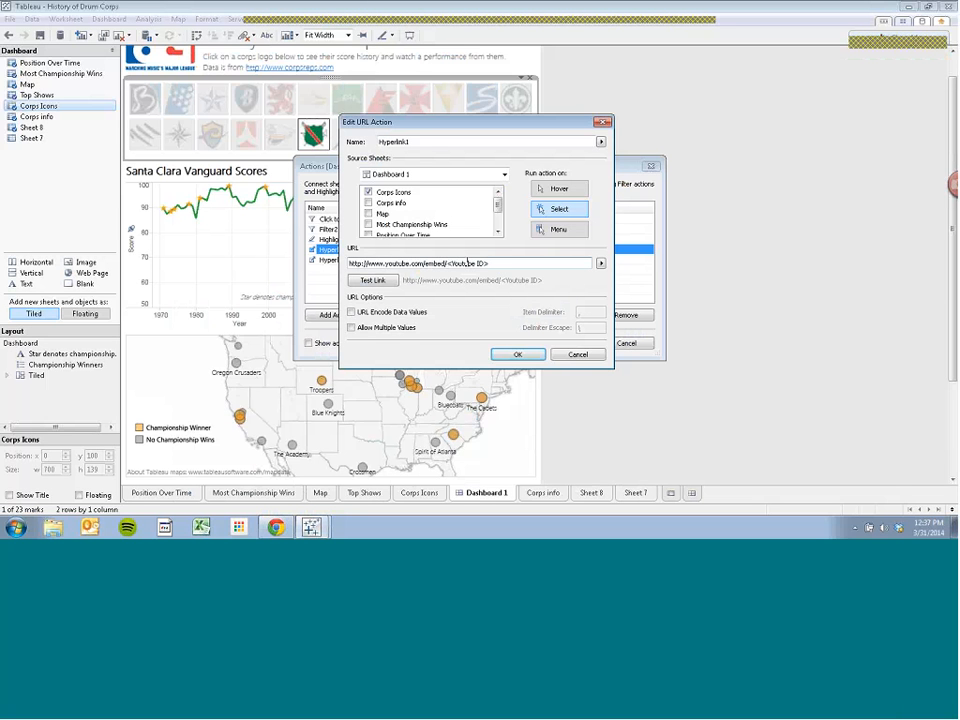
click(601, 264)
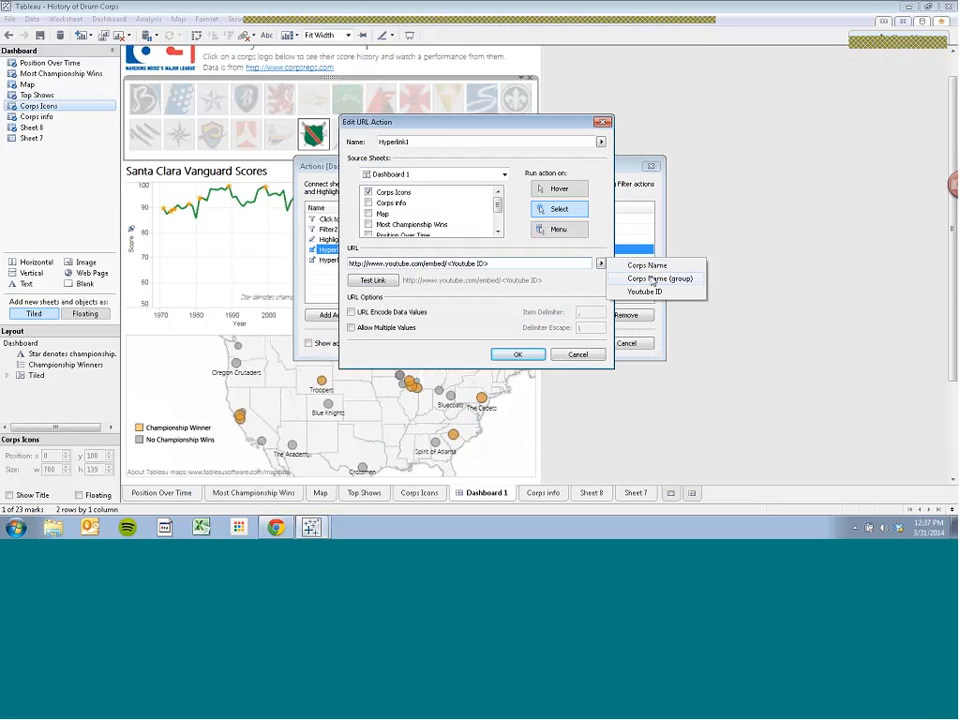
click(517, 267)
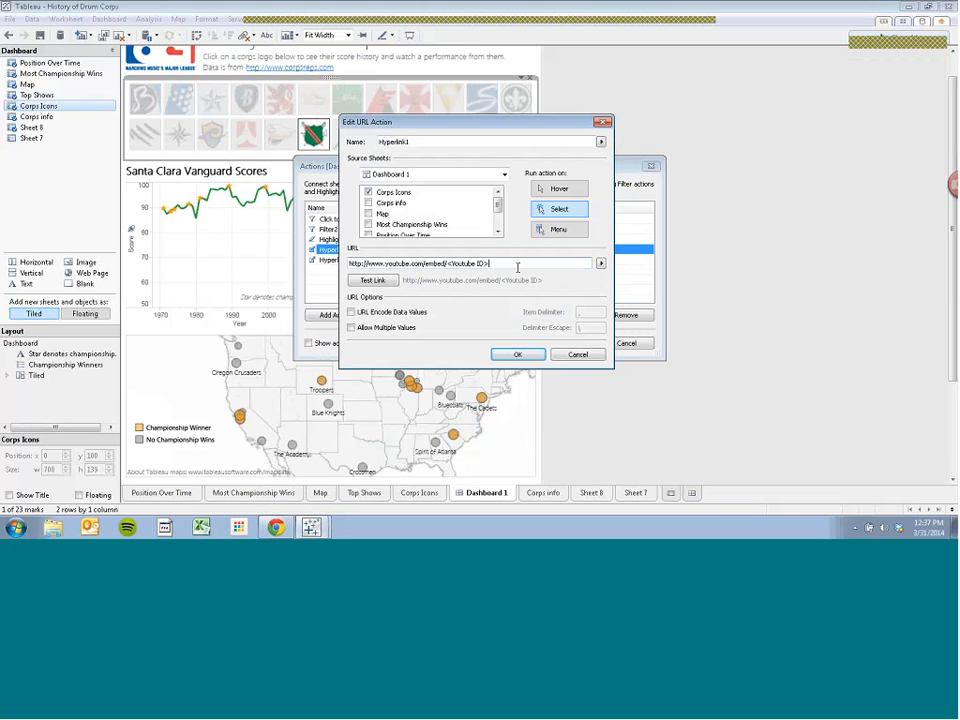
click(519, 355)
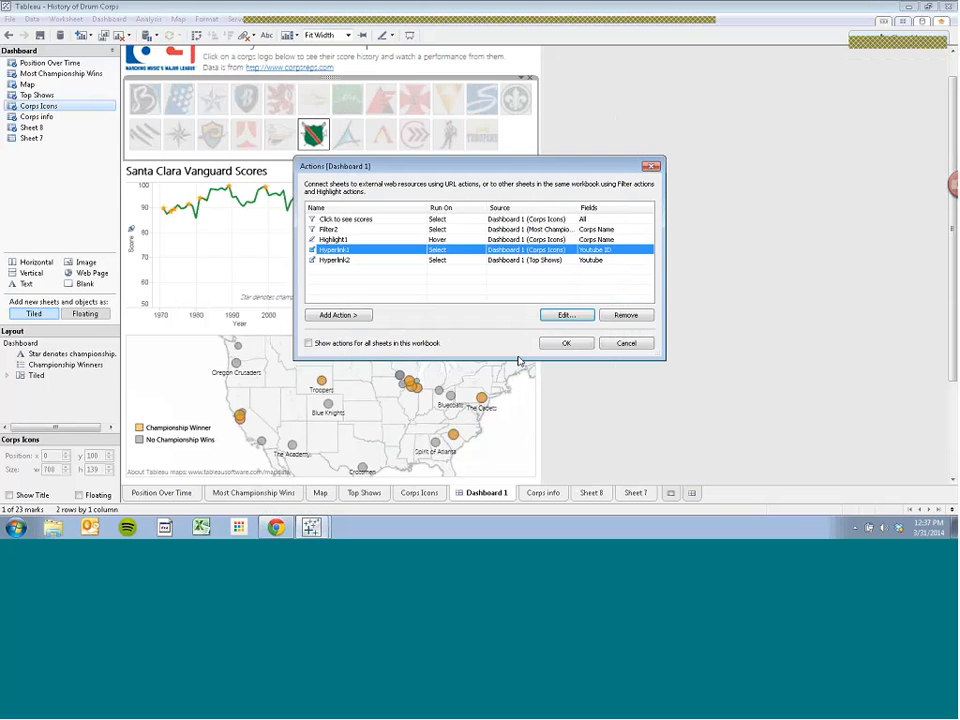
click(566, 343)
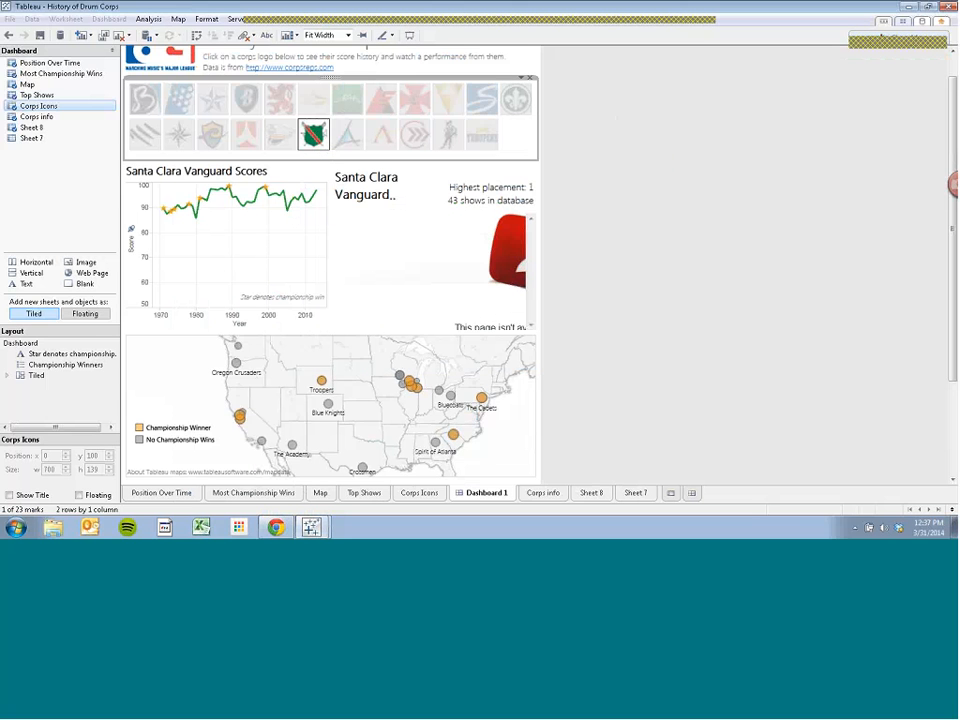
Open the workbook Graffiti_Brooklyn.twbx from the Workbooks folder and accept the upgrade notice.
click(10, 19)
key(Escape)
key(ctrl+o)
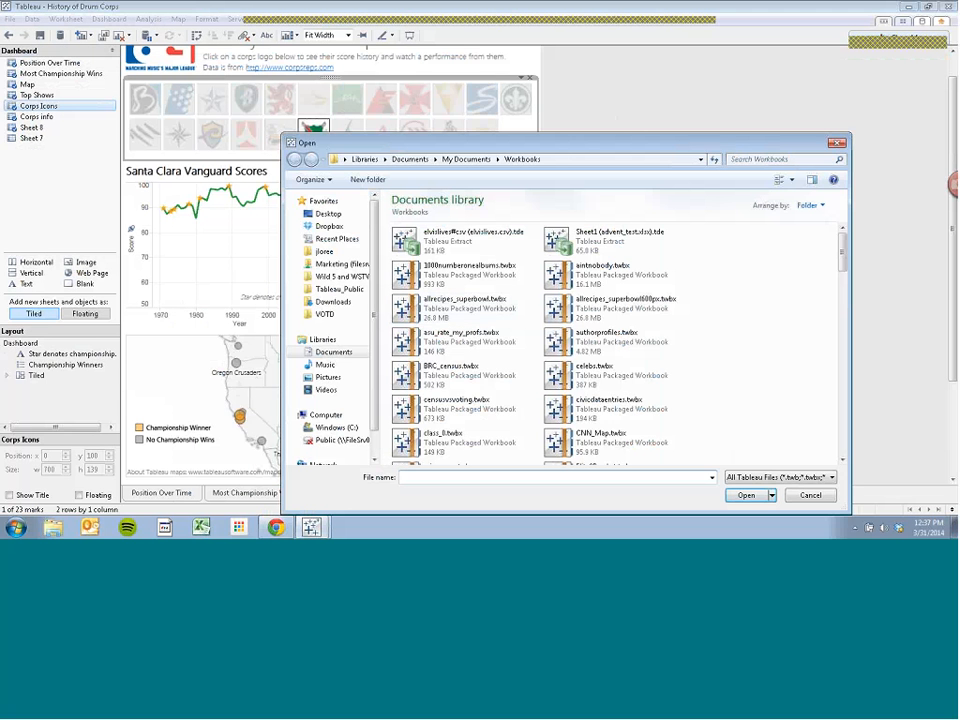
scroll(845, 268, down, 3)
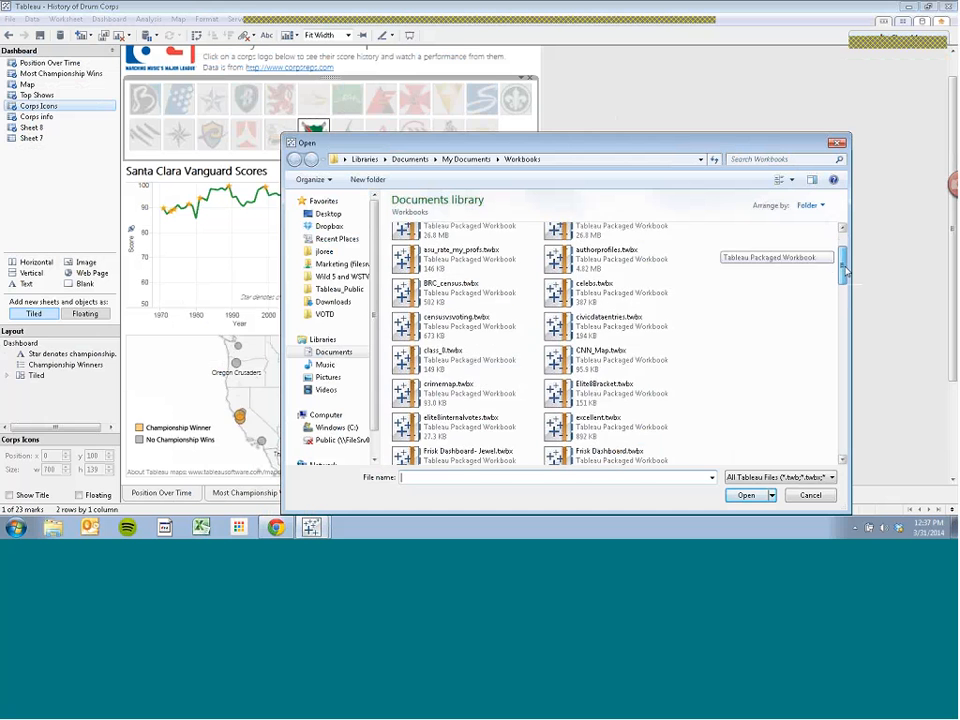
scroll(845, 268, down, 5)
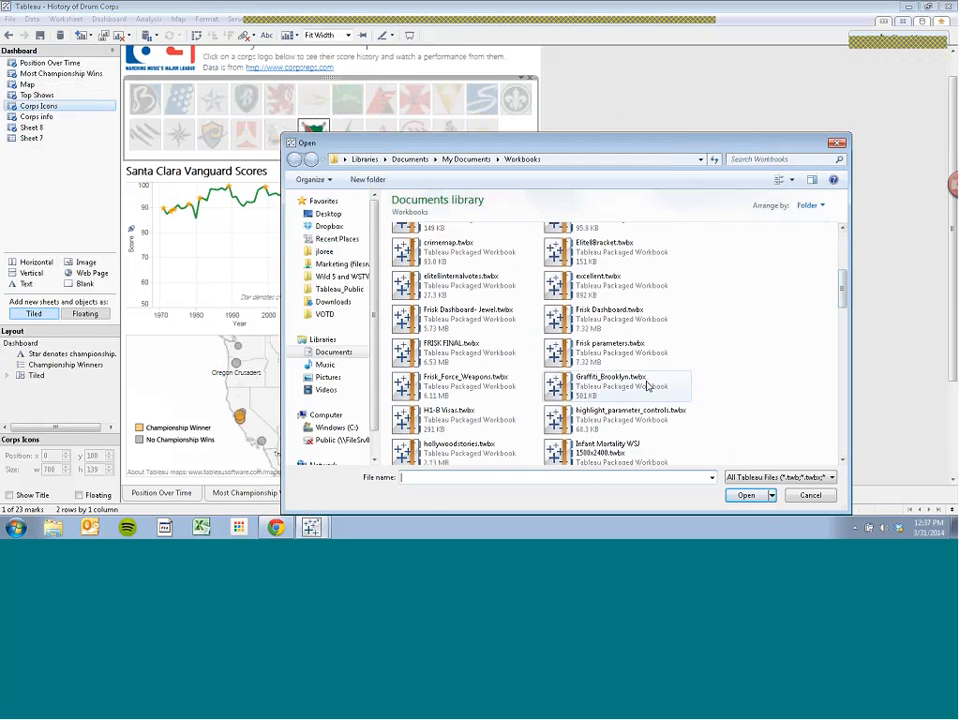
click(647, 386)
click(745, 495)
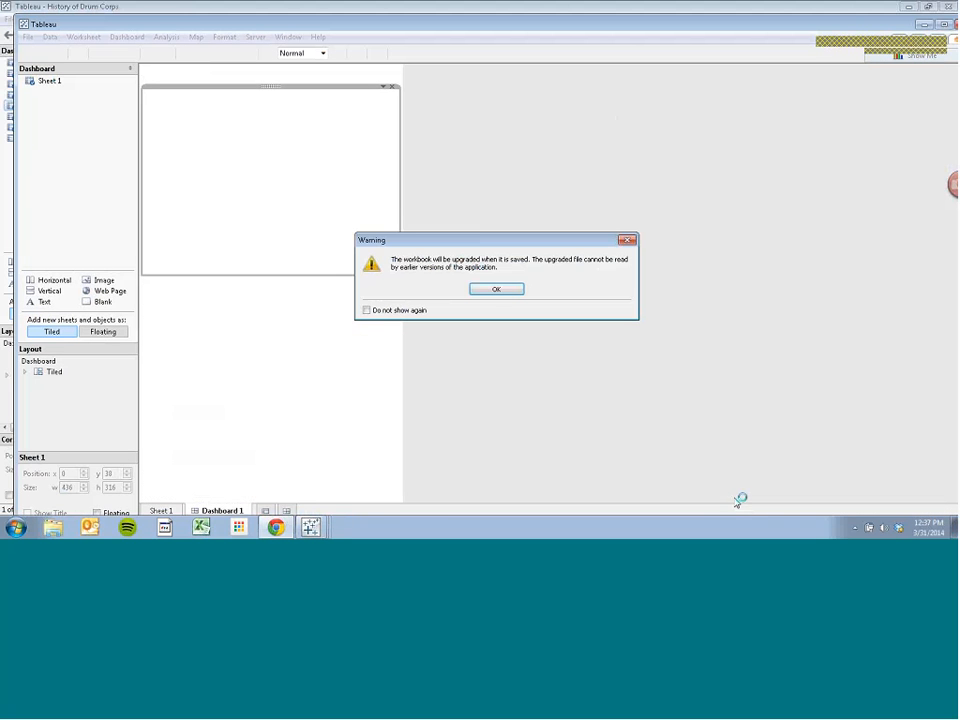
click(506, 293)
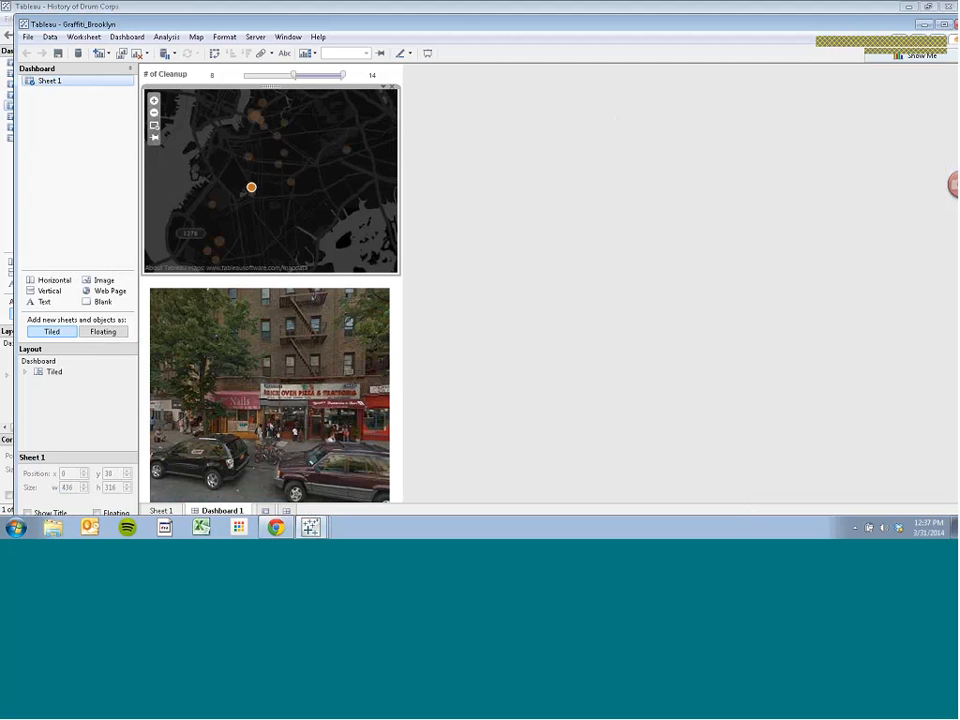
Test the graffiti map's image action by selecting several cleanup points to view their street images.
click(290, 182)
click(279, 165)
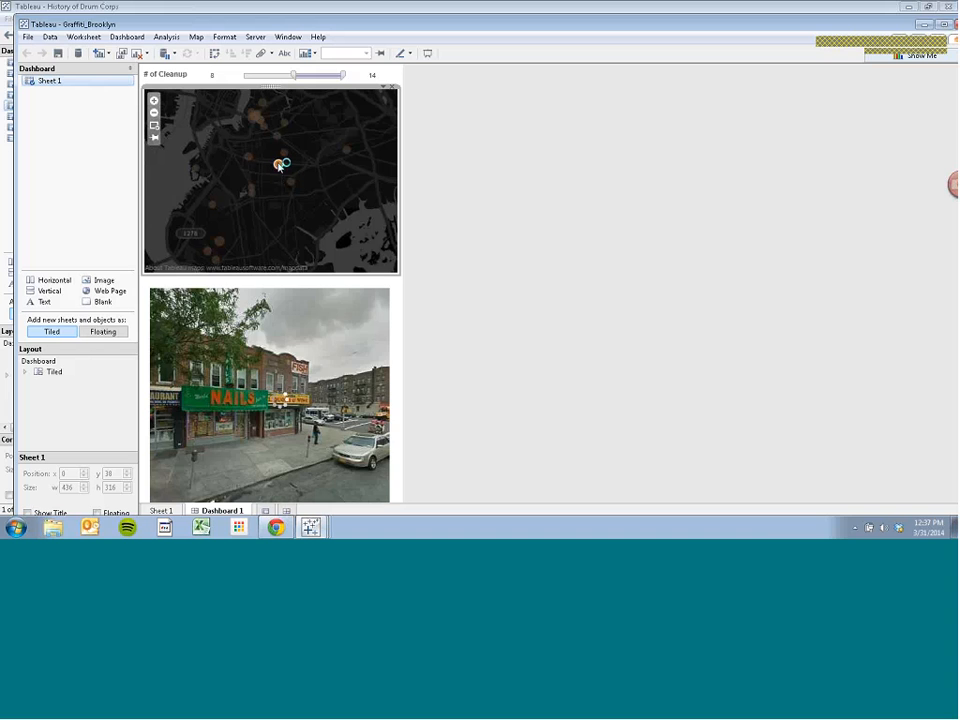
click(245, 158)
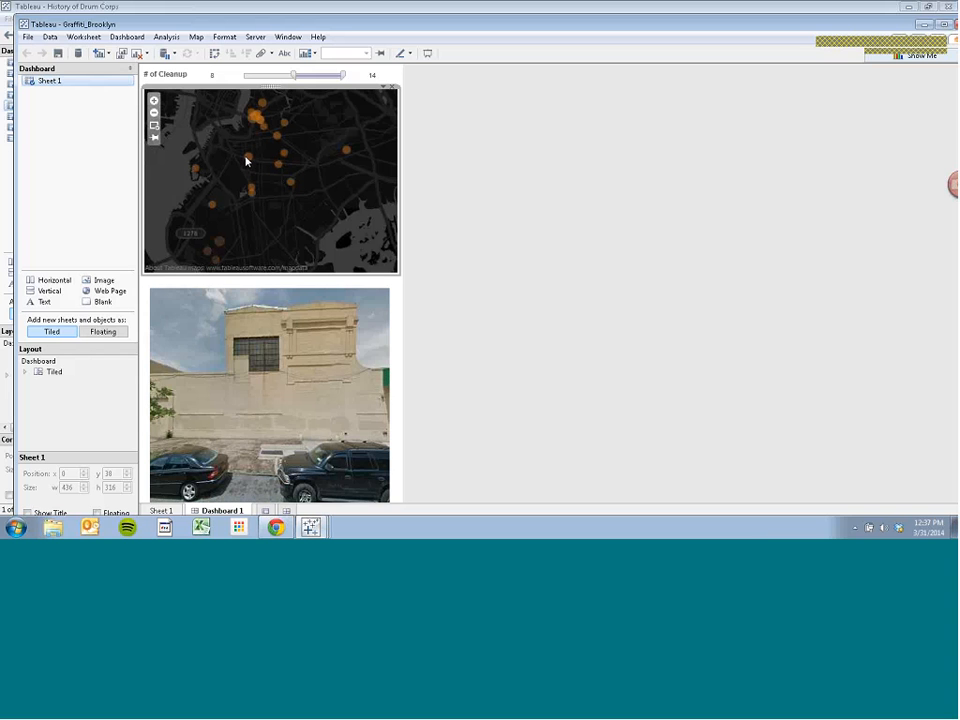
click(248, 157)
click(211, 204)
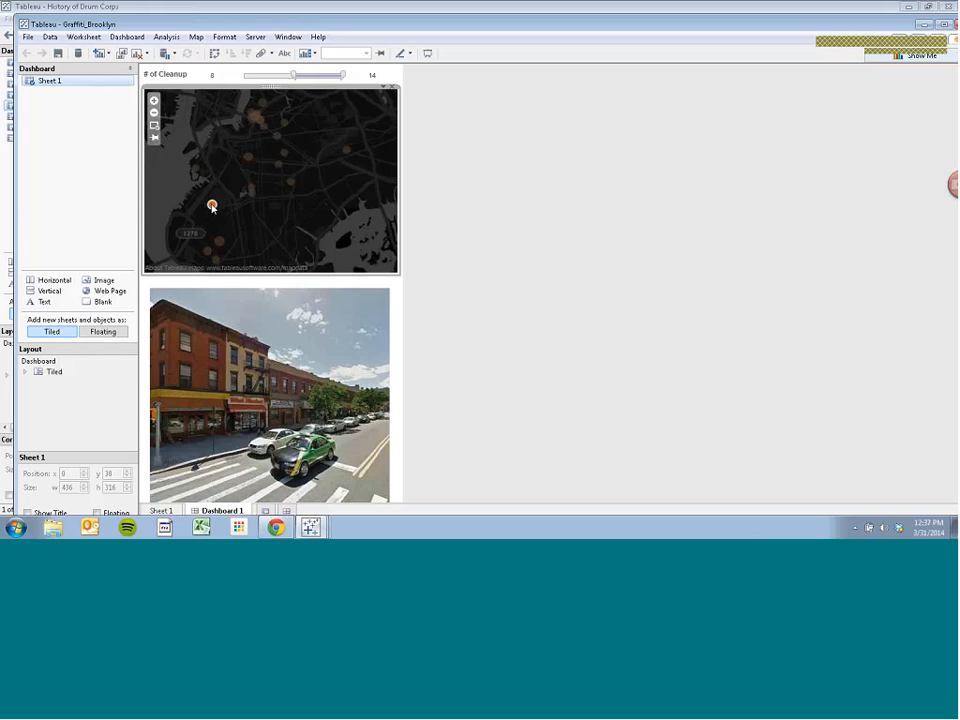
ctrl+click(219, 242)
click(212, 251)
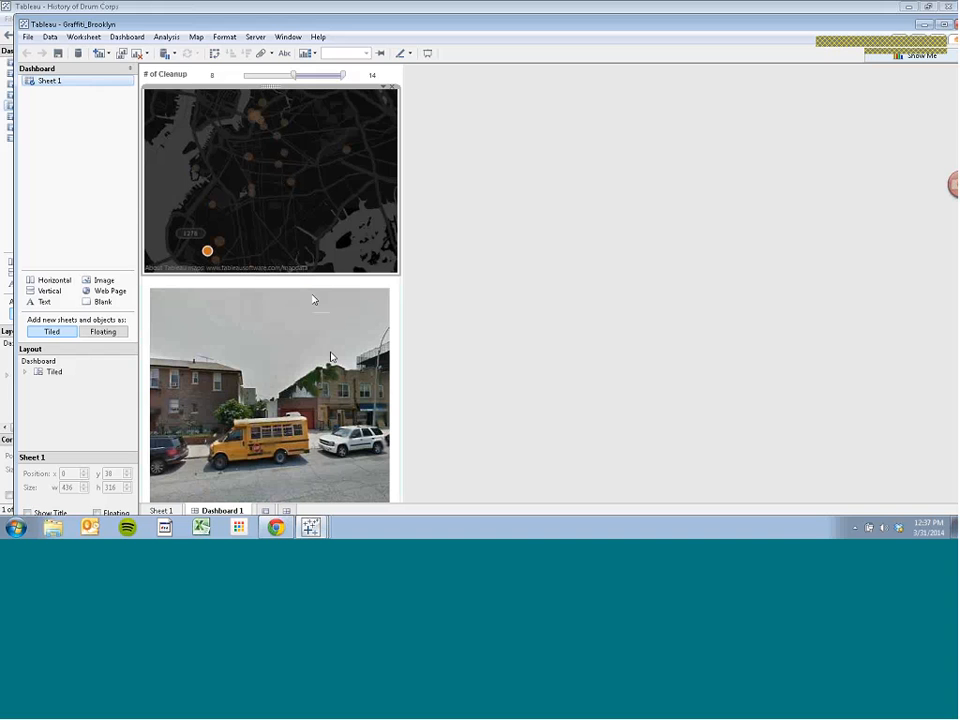
Open the Graffiti_Brooklyn dashboard's "Click here to view image" URL action for editing.
click(128, 36)
click(141, 142)
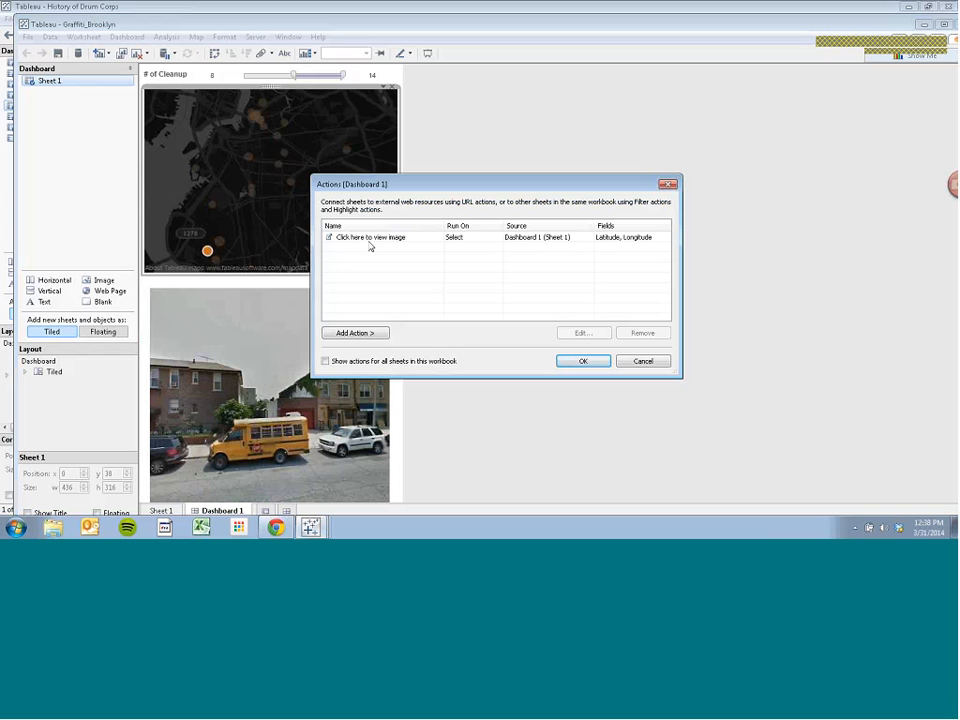
click(369, 240)
click(583, 333)
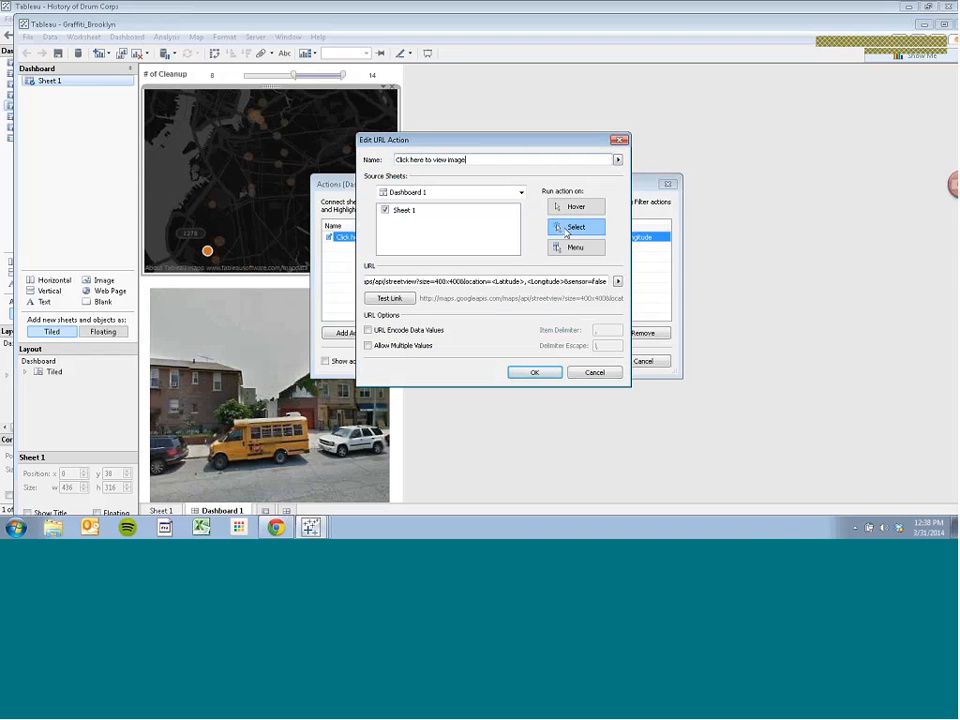
Examine the image action's street view URL from its start through the <Latitude> and <Longitude> fields, and close the action dialogs.
click(491, 282)
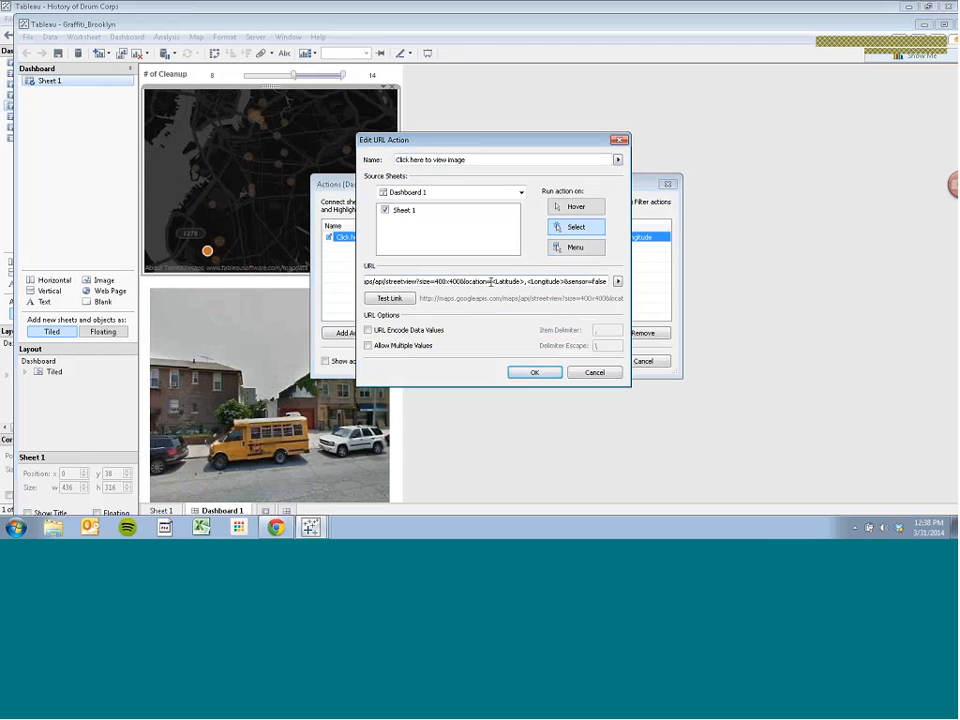
key(Home)
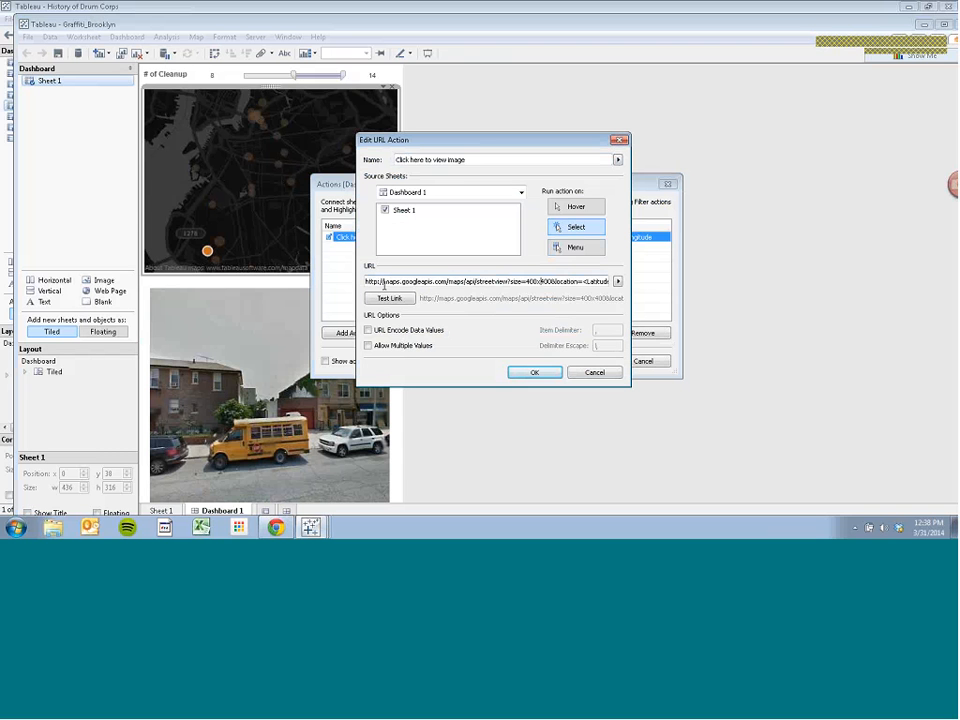
key(Right)
key(Right)
key(Right)
key(Right)
key(Right)
key(Right)
key(Right)
key(Right)
key(Right)
key(Right)
key(Right)
key(Right)
key(Right)
key(Right)
key(Right)
key(Right)
key(Right)
key(Right)
key(Right)
key(Right)
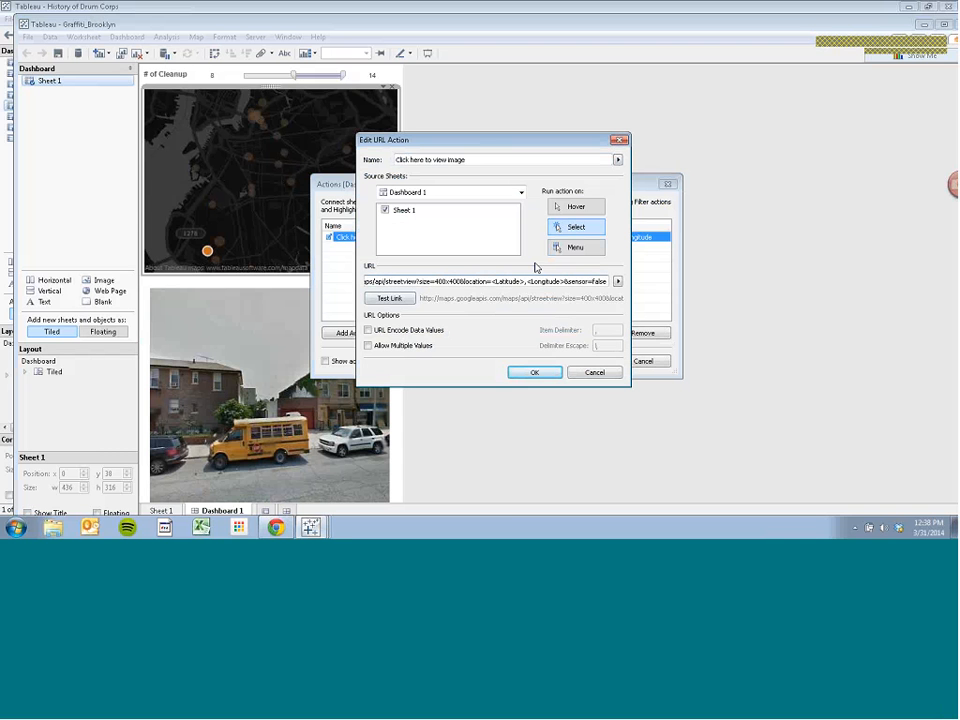
drag(523, 281, 490, 281)
drag(565, 281, 525, 281)
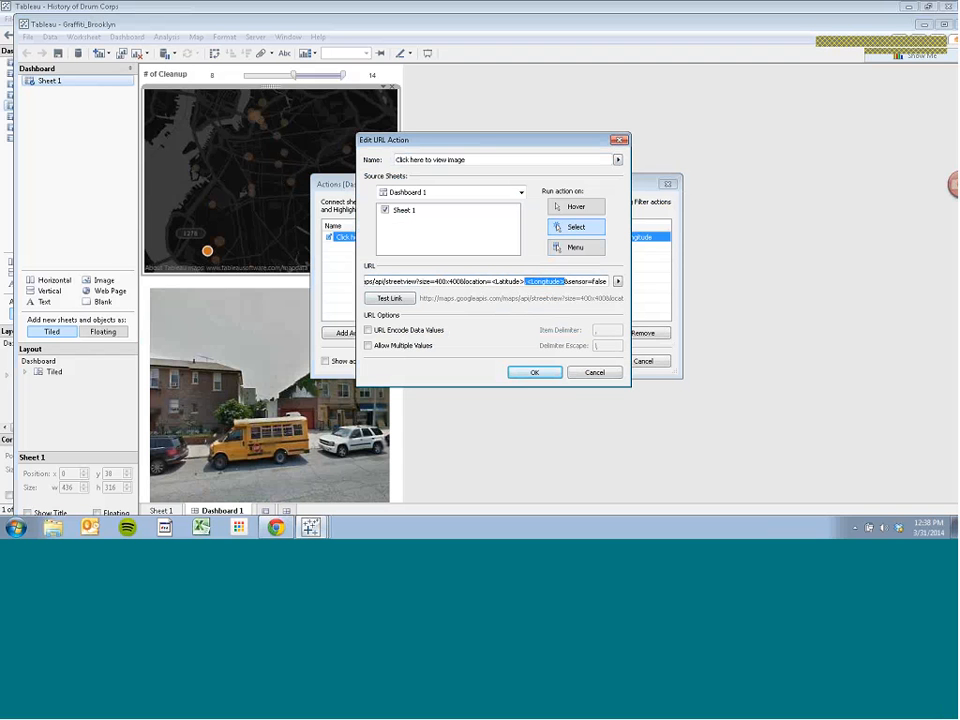
click(534, 372)
click(574, 361)
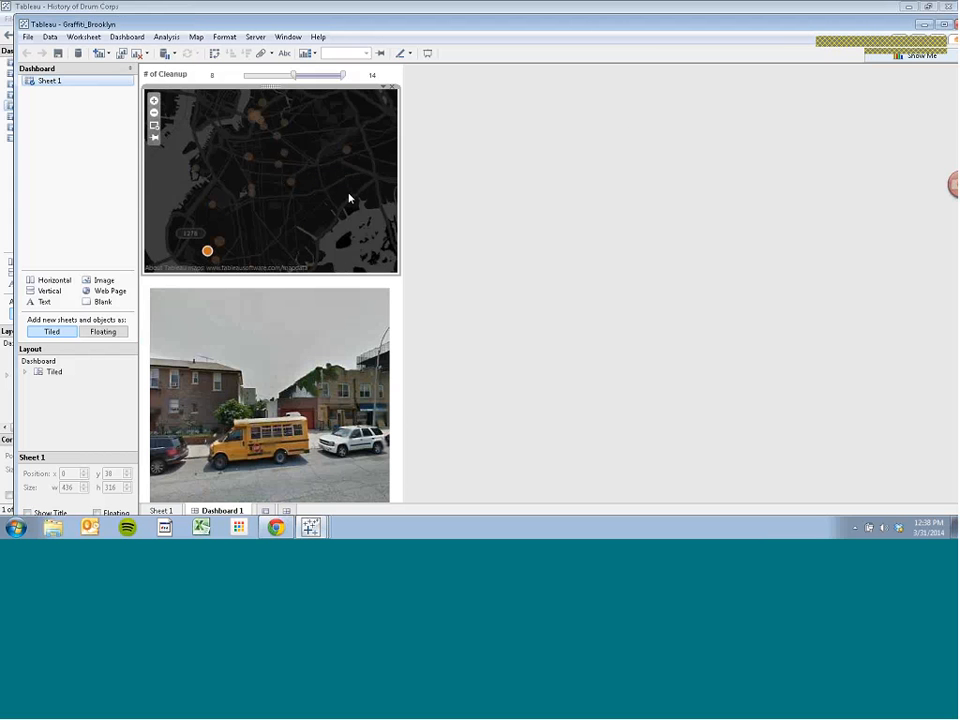
Select a series of cleanup points across the central and northern parts of the Brooklyn map to view their street images.
click(346, 156)
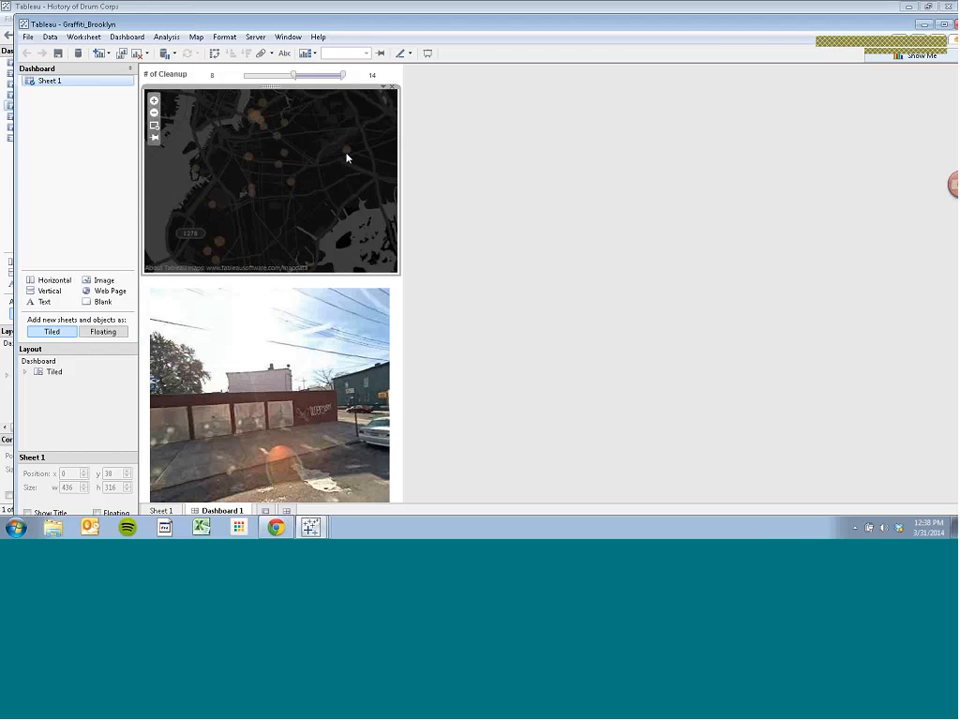
click(290, 184)
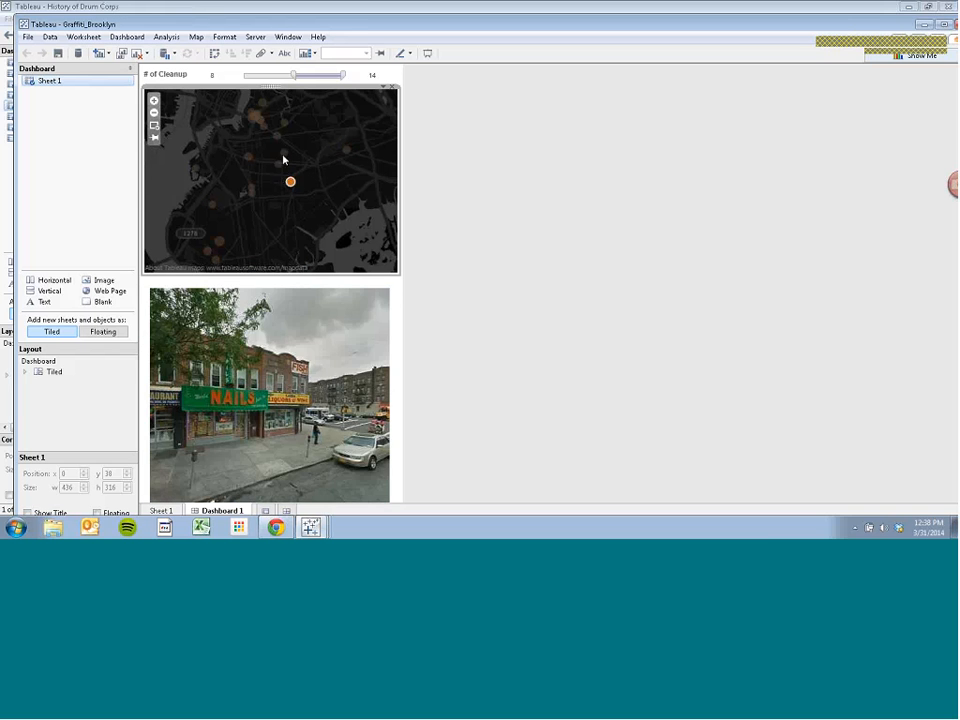
click(283, 153)
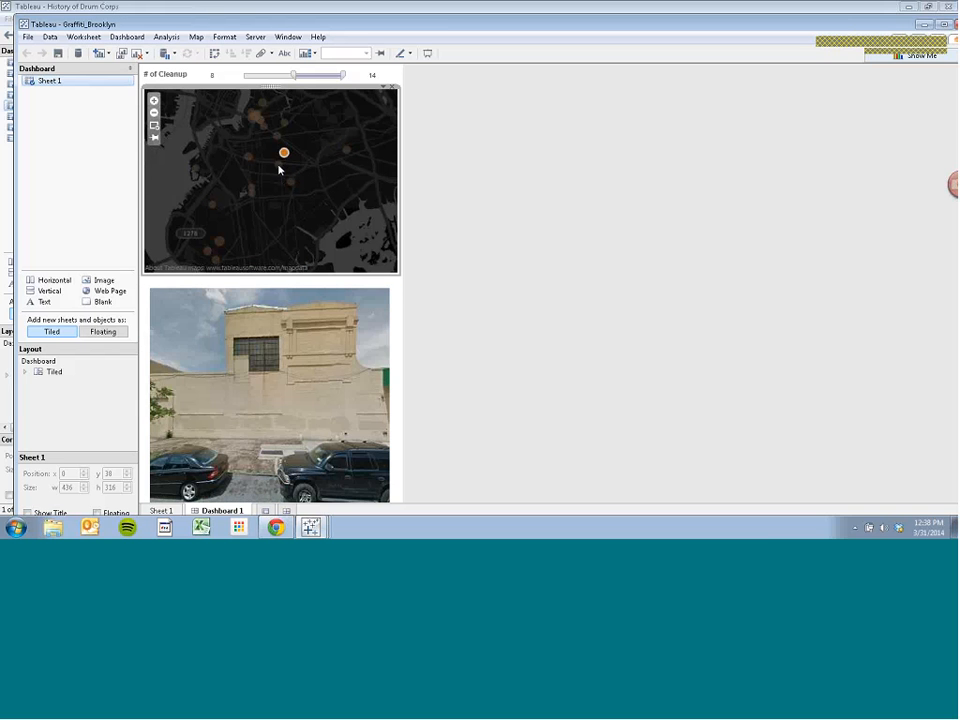
click(278, 165)
click(274, 140)
click(278, 137)
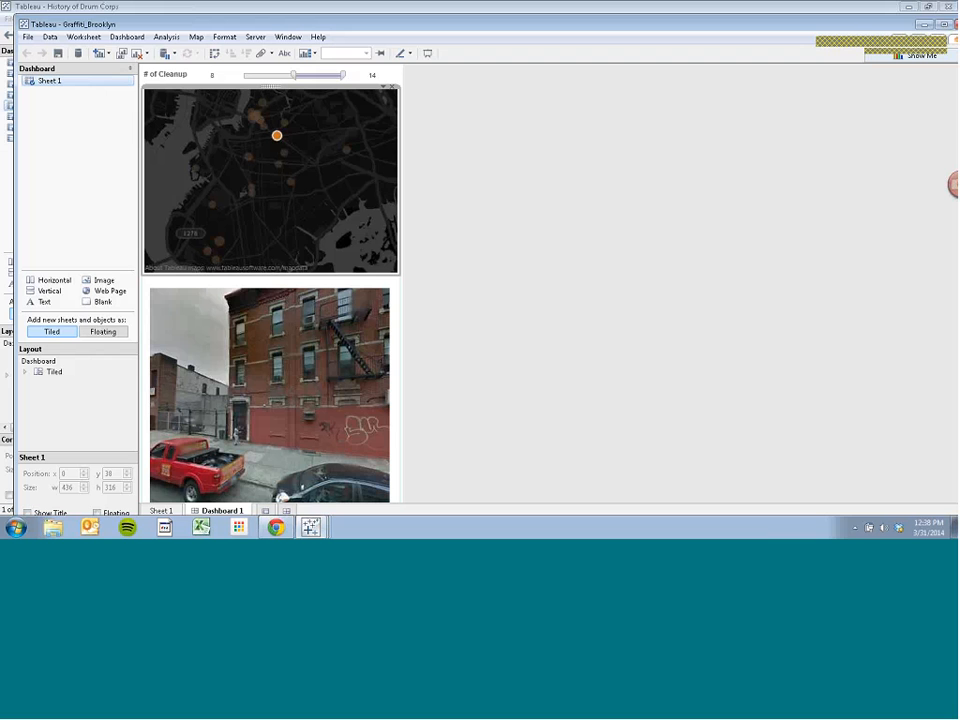
click(256, 118)
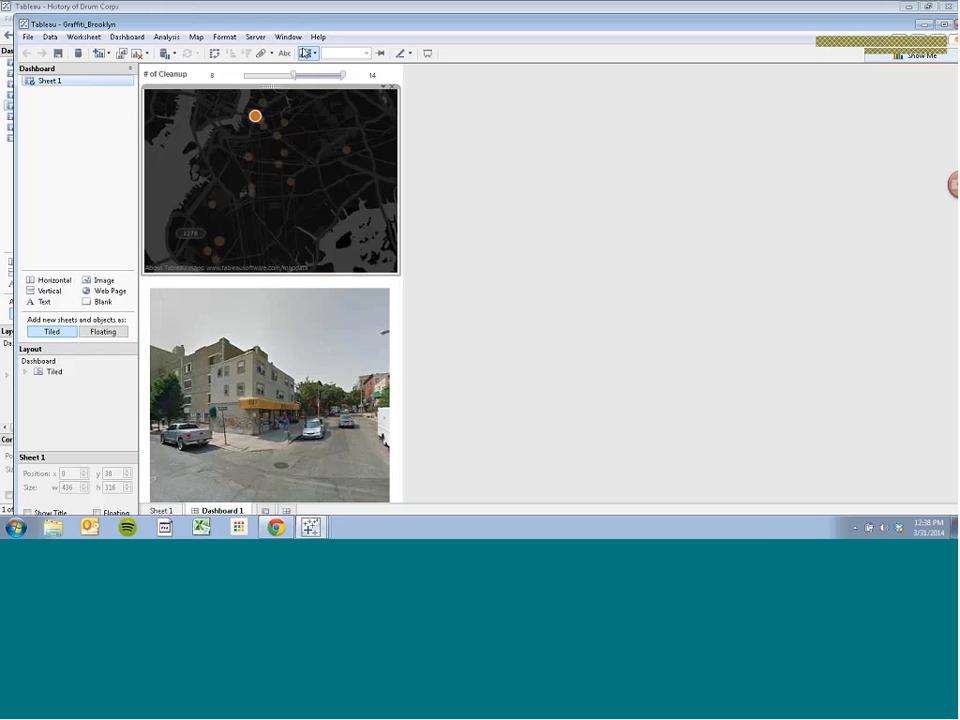
click(263, 103)
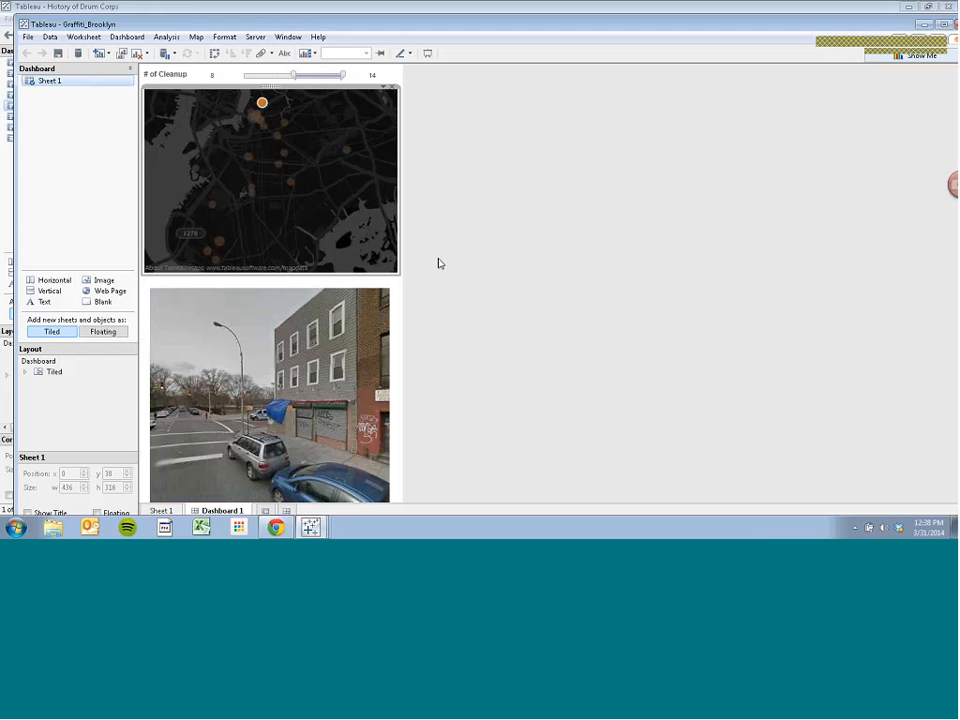
click(285, 122)
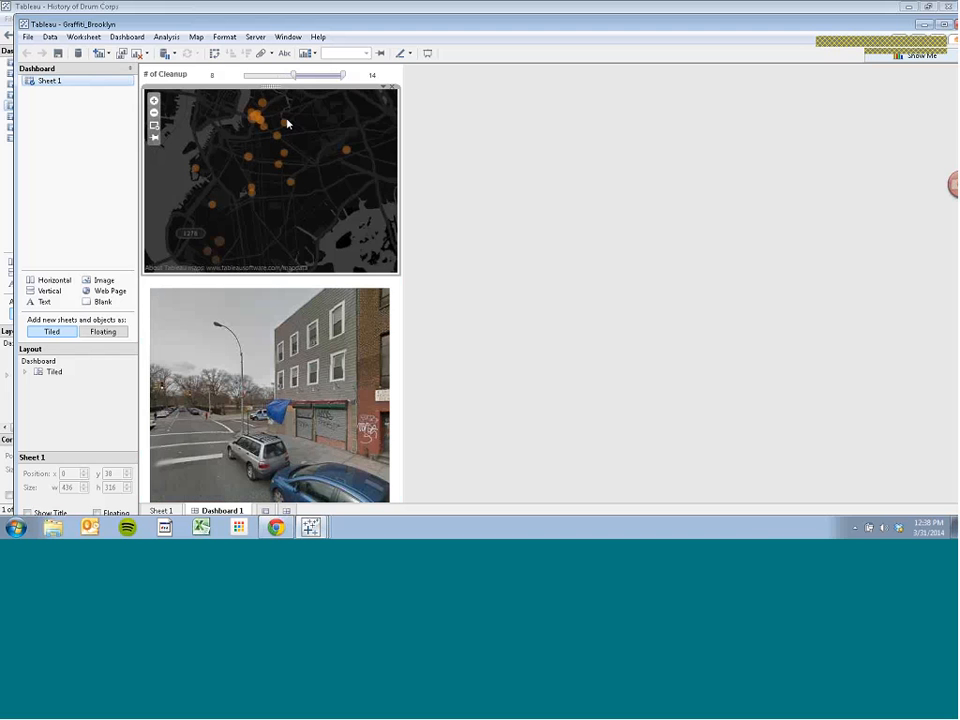
click(284, 122)
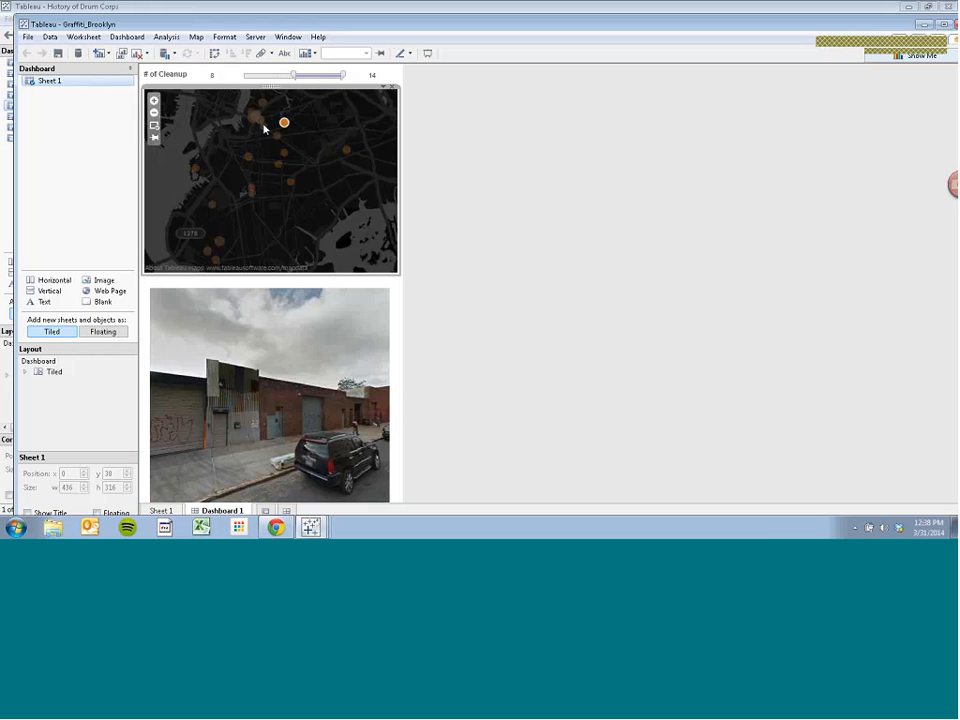
click(263, 126)
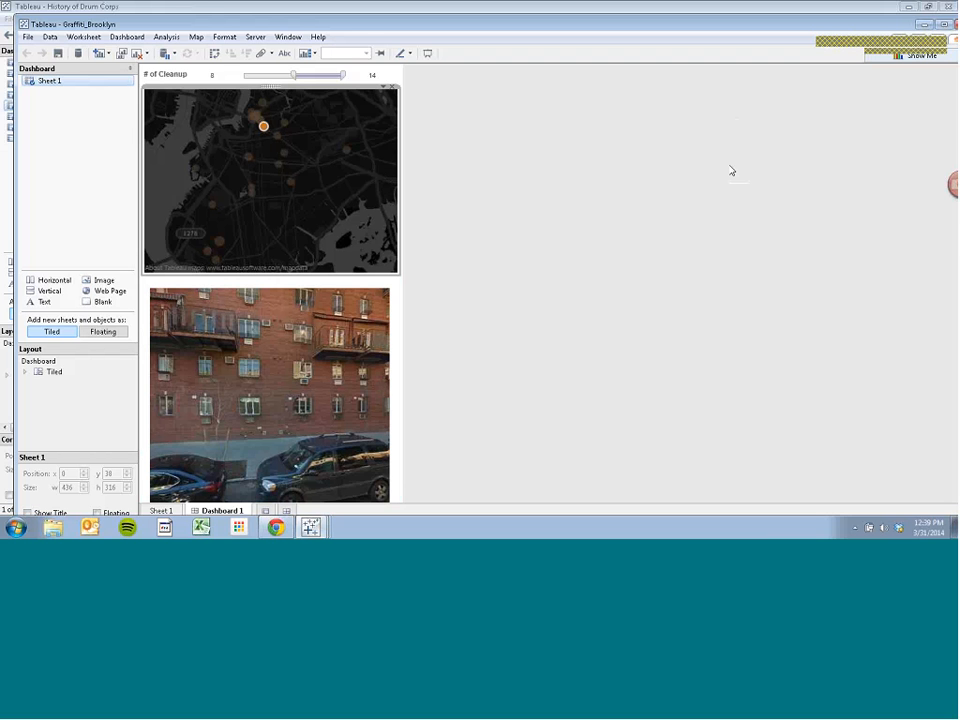
Minimize the Graffiti_Brooklyn and History of Drum Corps workbooks, and switch to Chrome's Thanksgiving recipes dashboard, closing the YouTube video tab.
click(923, 26)
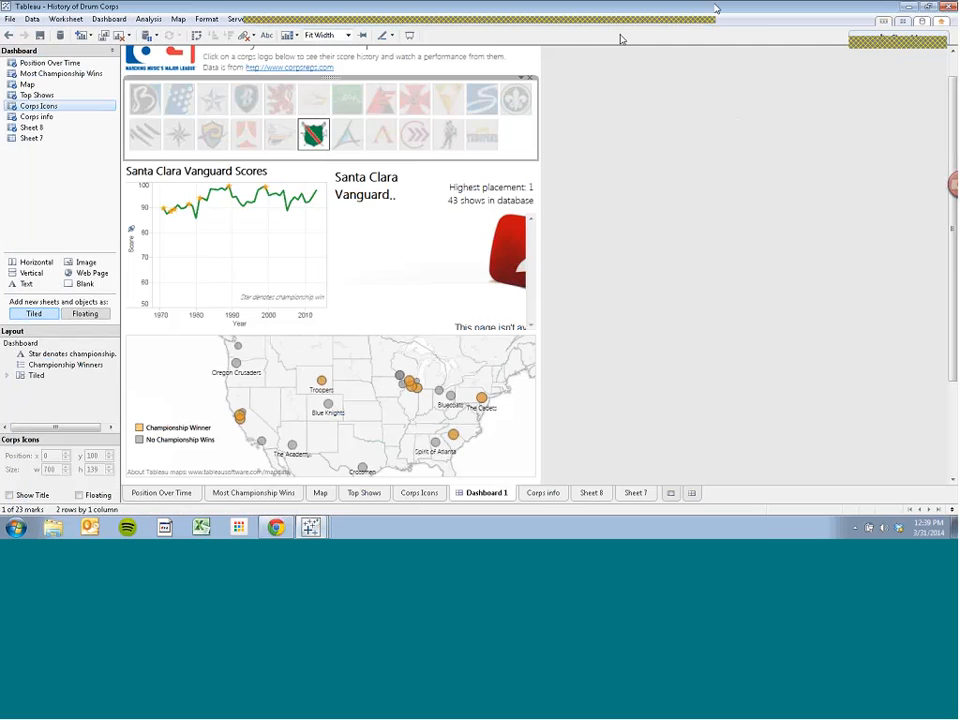
click(909, 7)
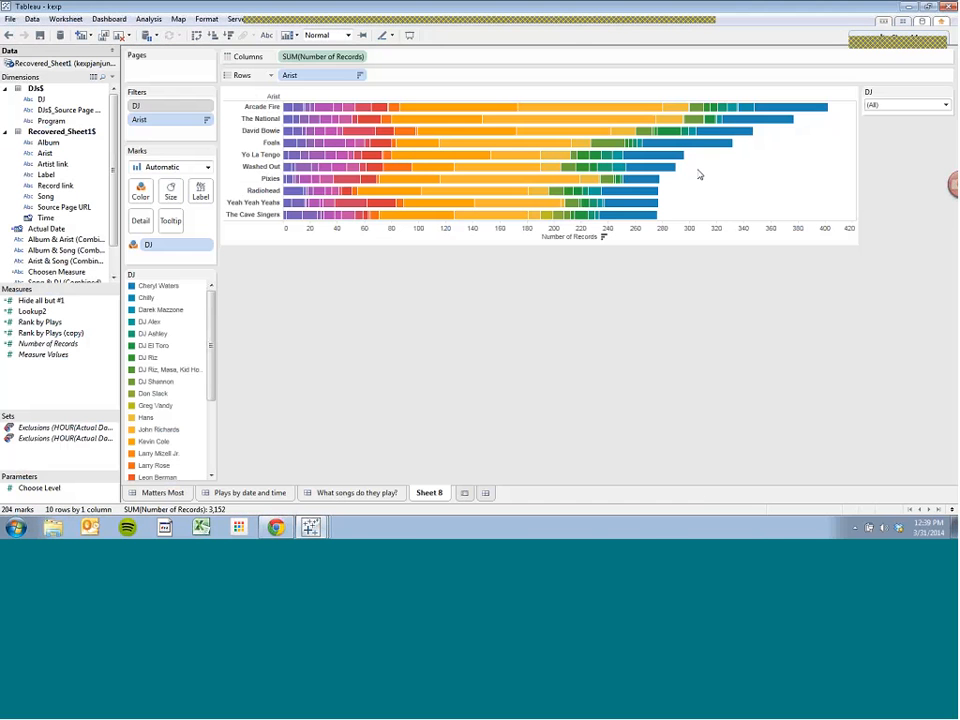
click(287, 528)
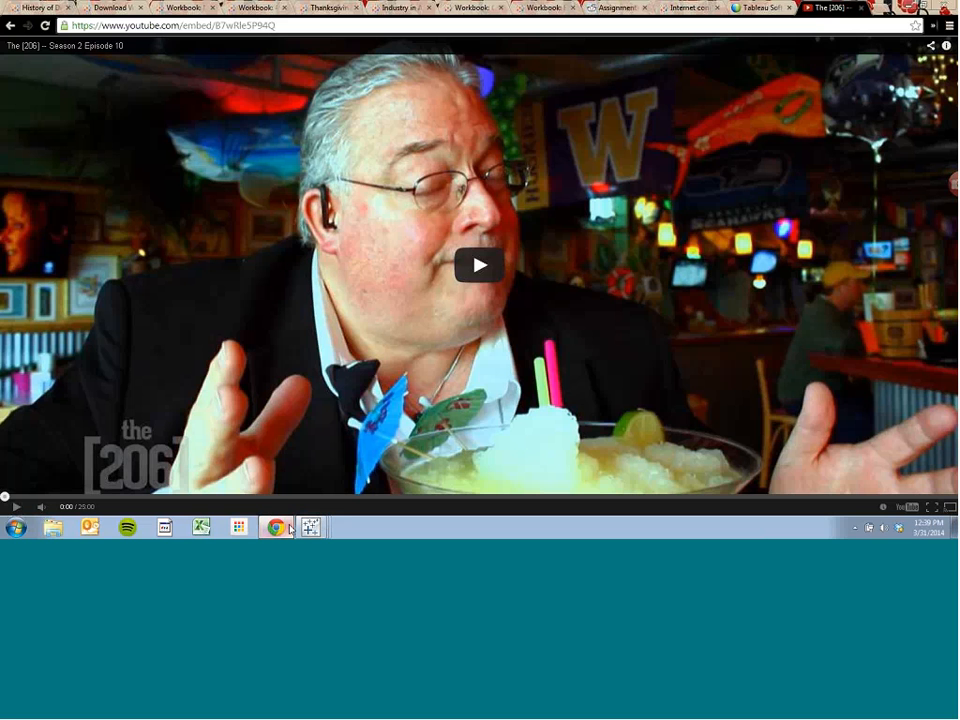
drag(824, 11, 780, 17)
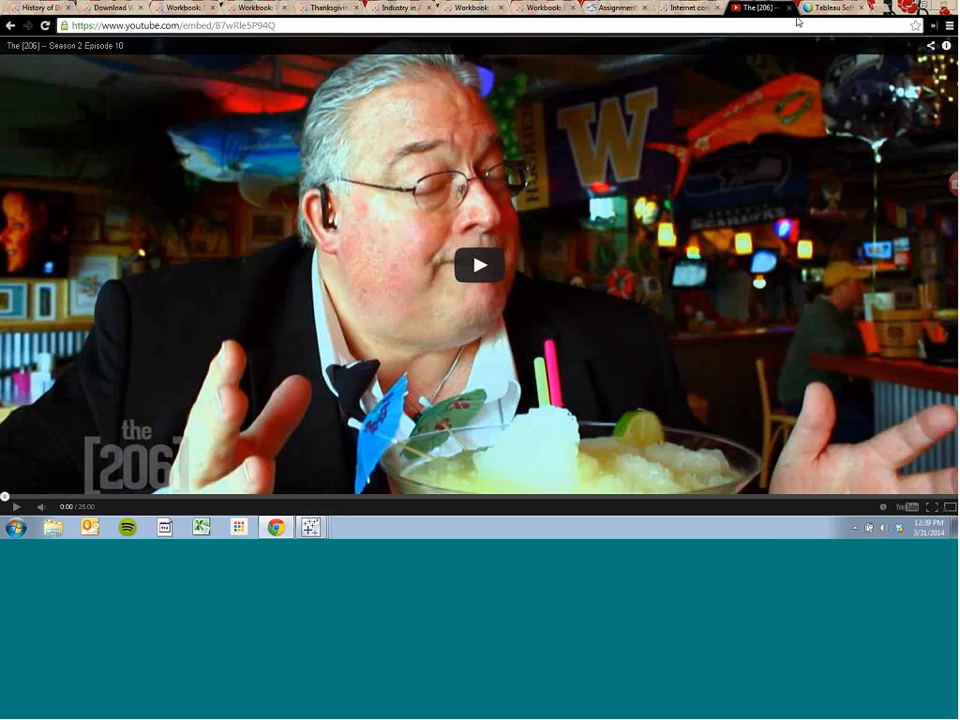
click(789, 8)
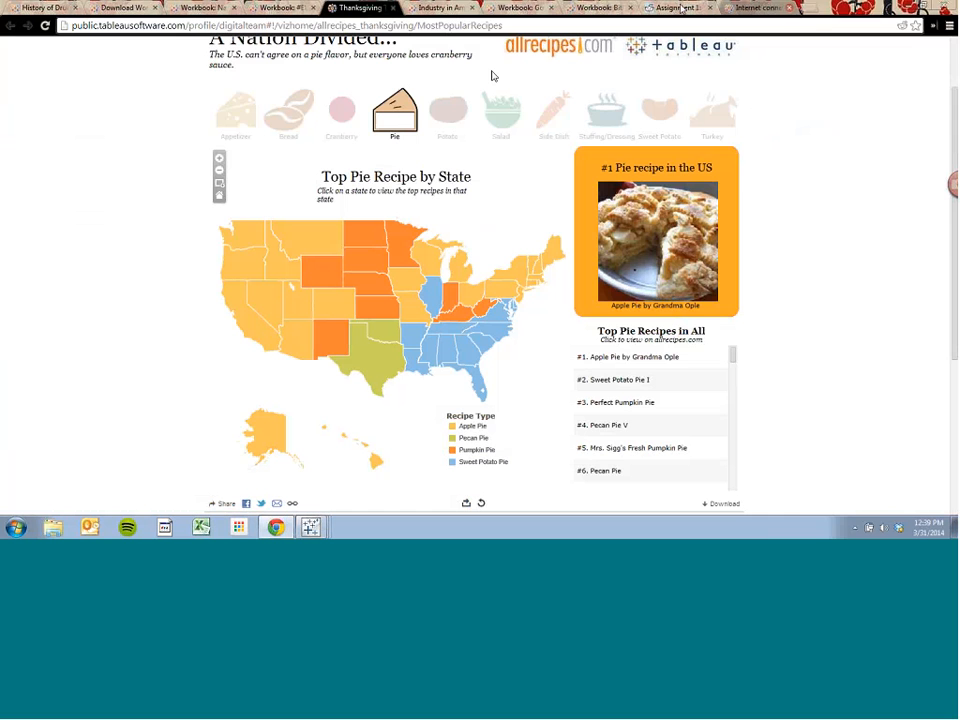
Inspect the #1 pie recipe image on the Thanksgiving dashboard for its allrecipes.com link.
scroll(492, 76, down, 1)
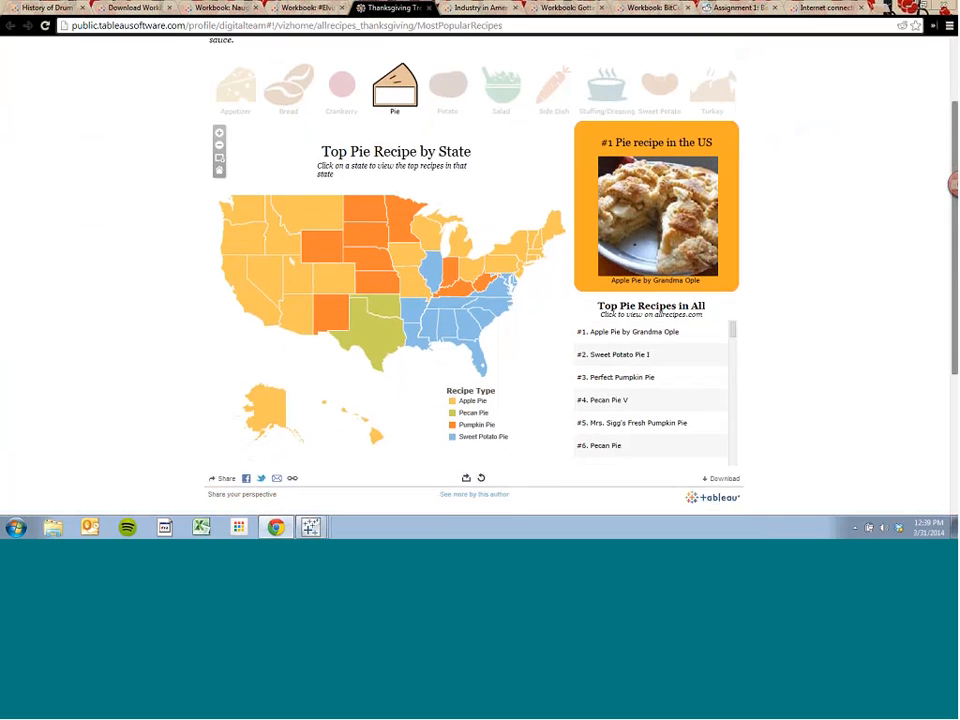
mouse_move(621, 222)
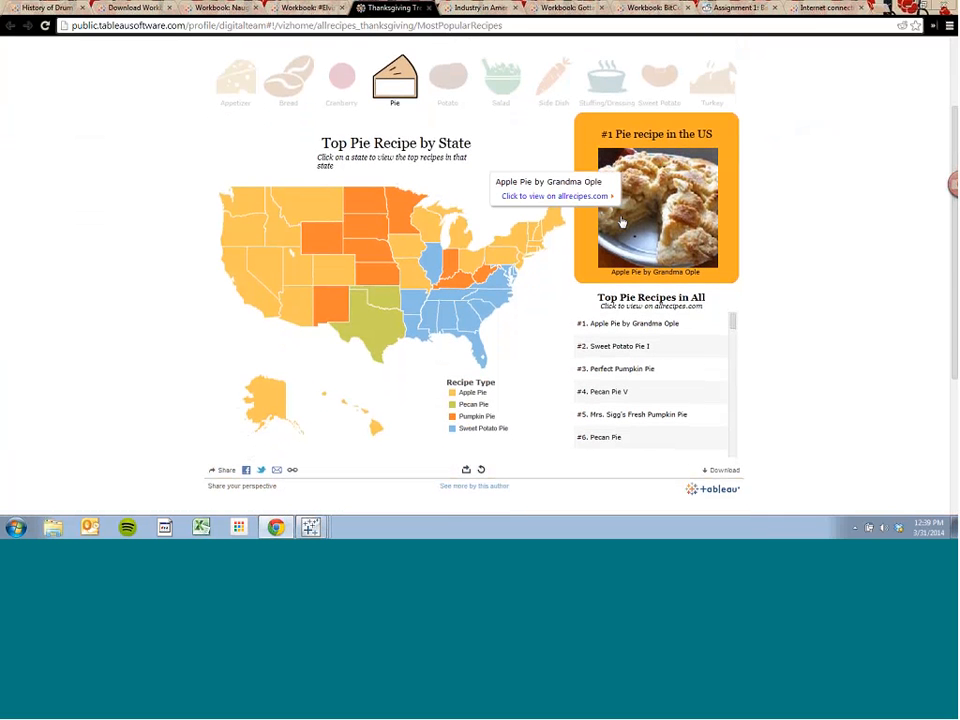
click(617, 205)
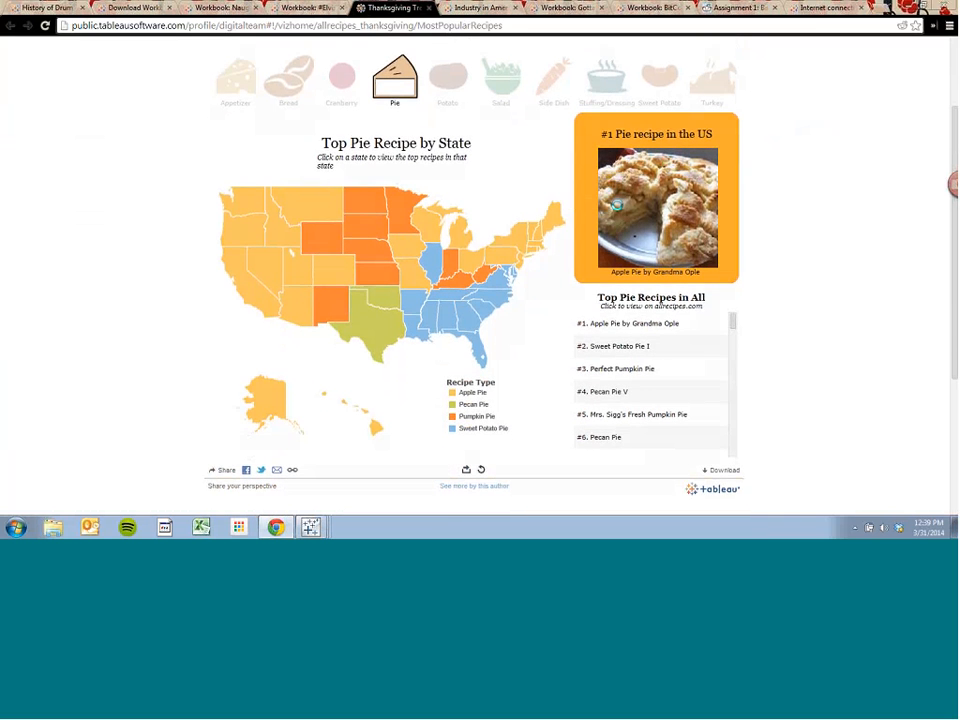
mouse_move(645, 222)
Switch to the History of Drum Corps workbook in Tableau and open the dashboard's Hyperlink1 URL action for editing.
mouse_move(311, 527)
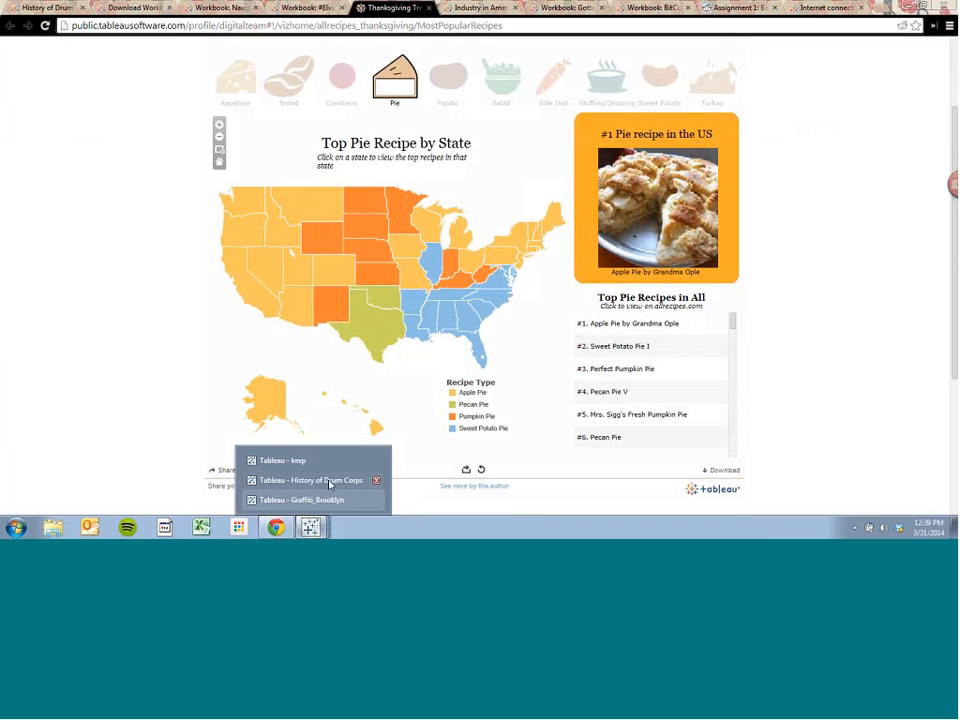
click(318, 482)
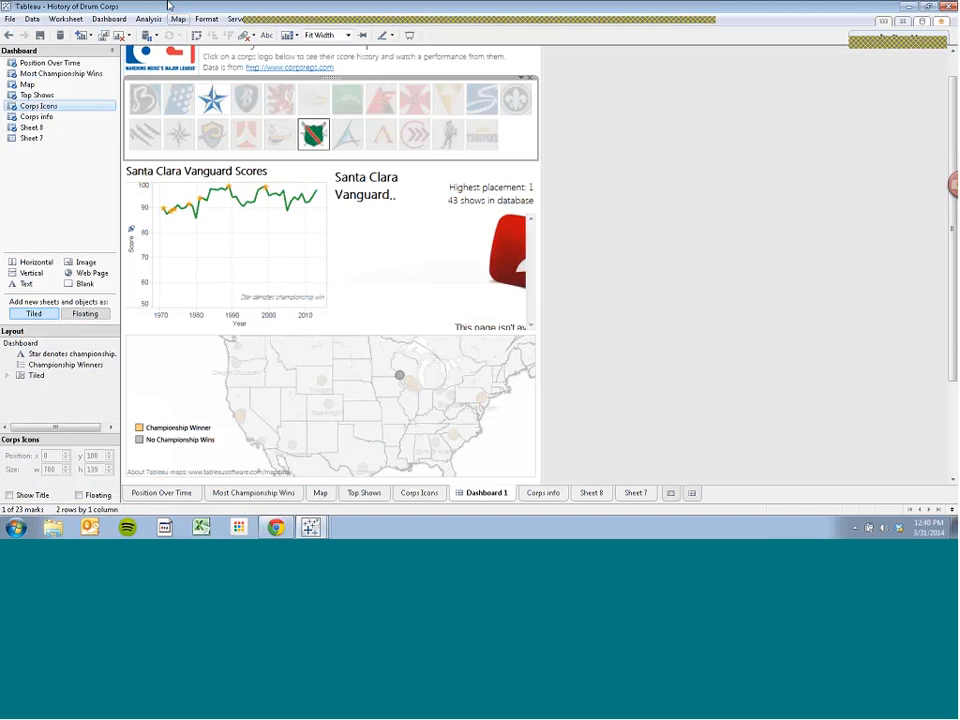
click(121, 18)
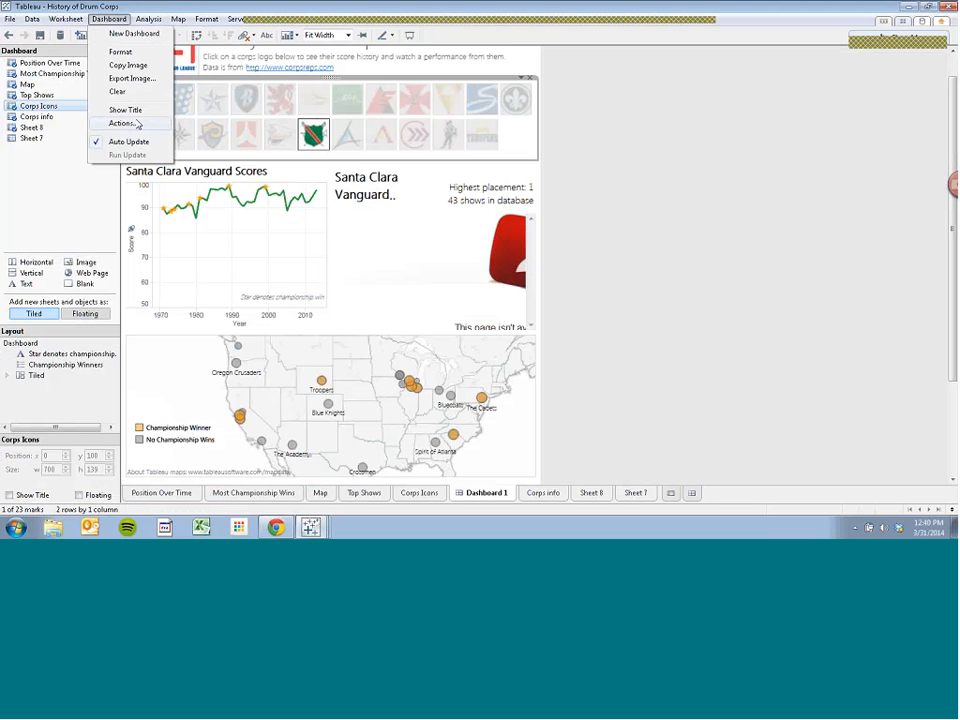
click(137, 123)
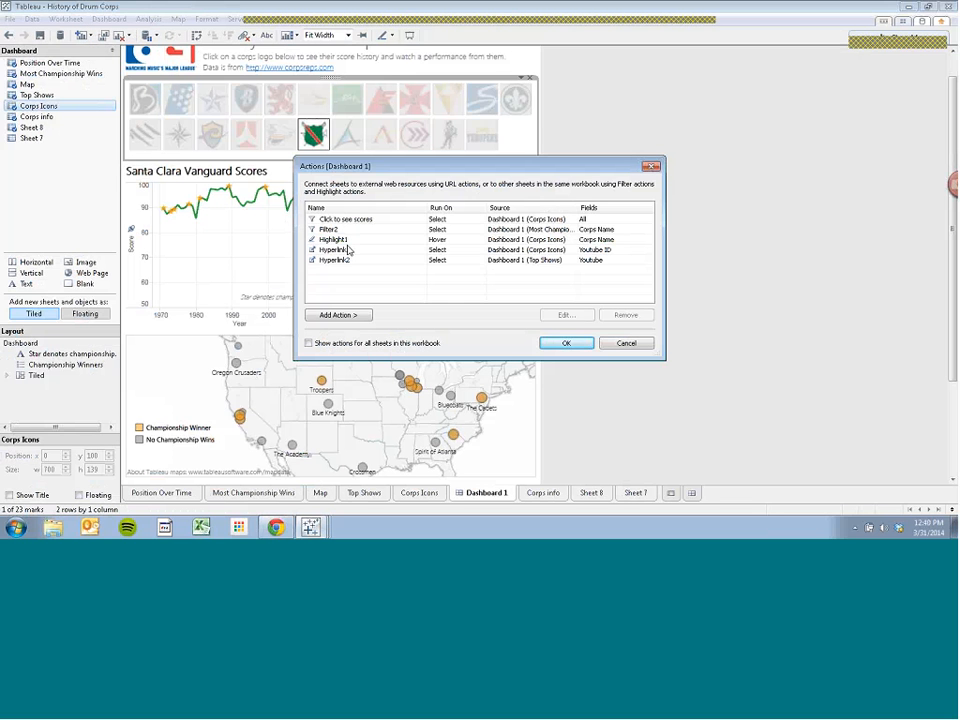
click(348, 250)
click(566, 315)
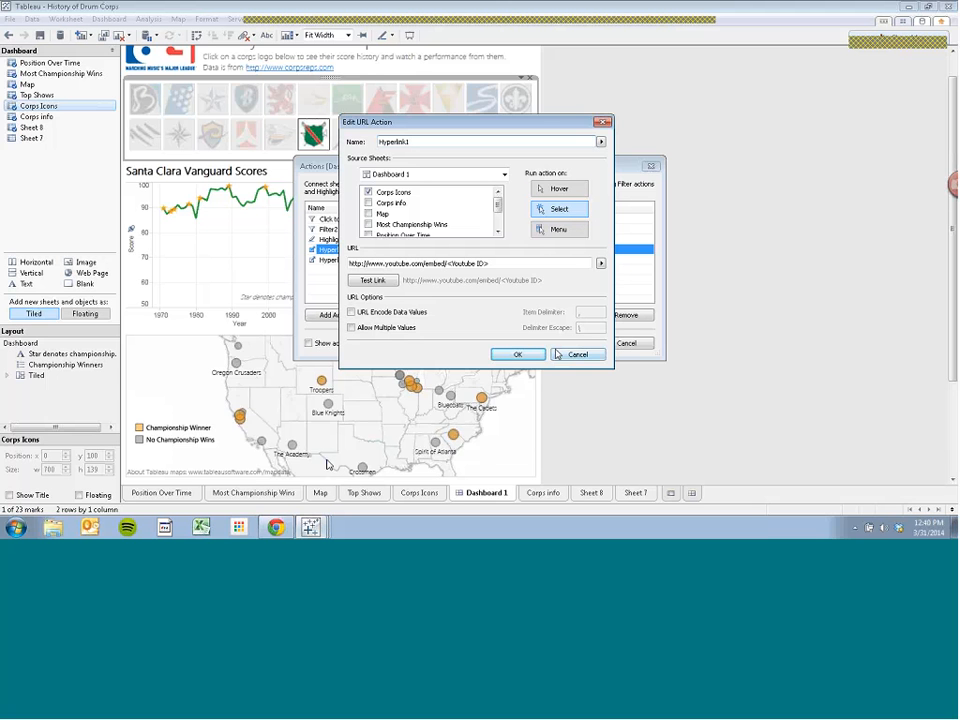
Follow the apple pie's allrecipes.com link from the Thanksgiving dashboard in Chrome, and return to Tableau's Hyperlink1 action settings.
click(276, 527)
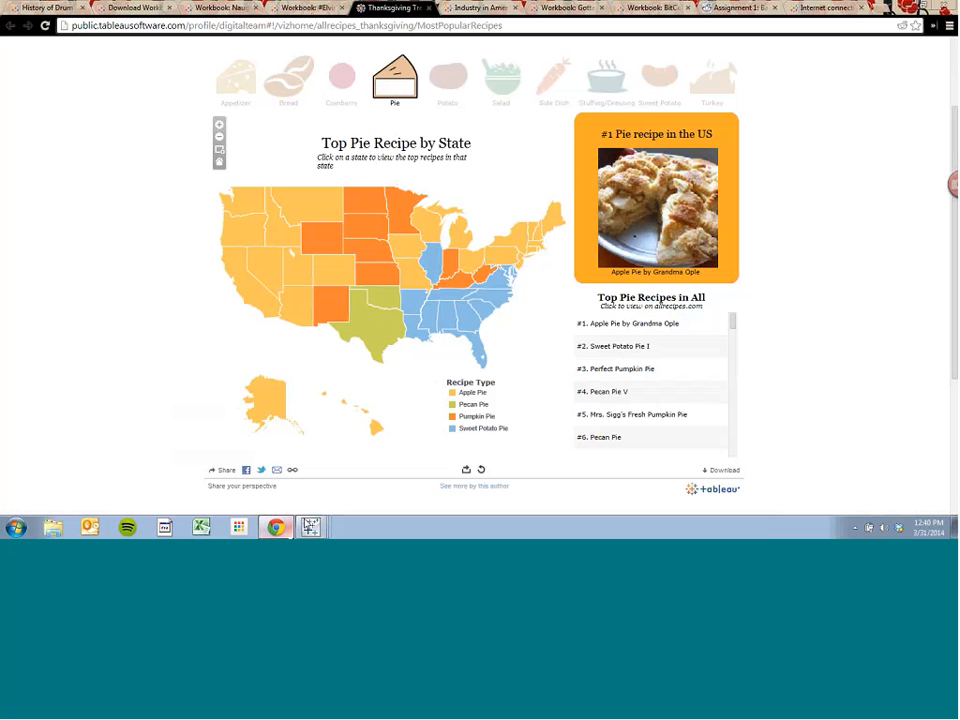
mouse_move(636, 170)
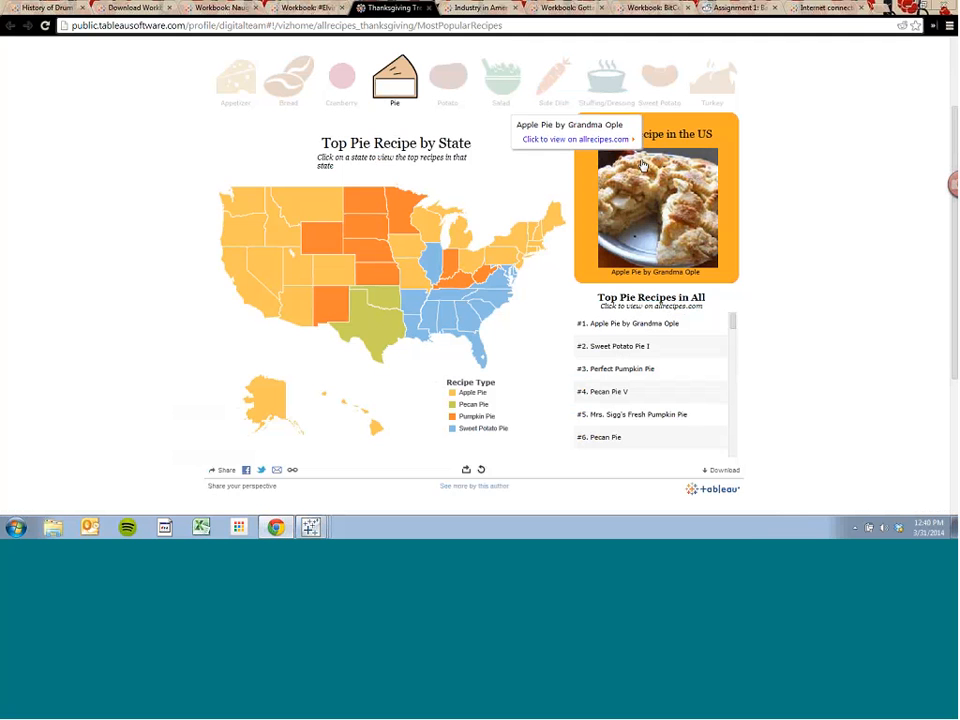
click(600, 140)
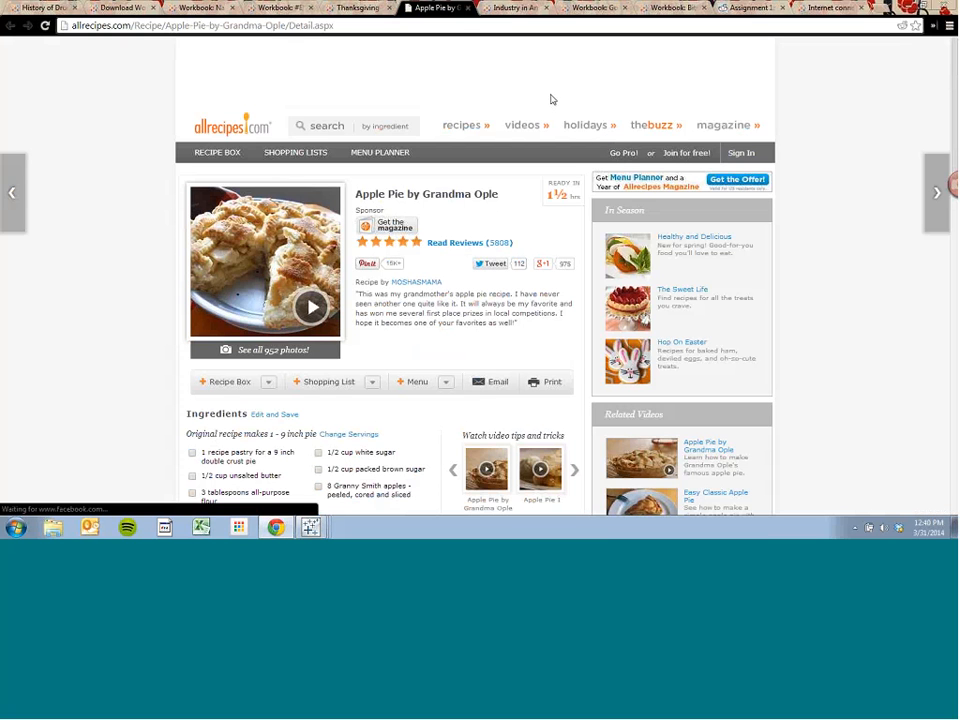
click(345, 10)
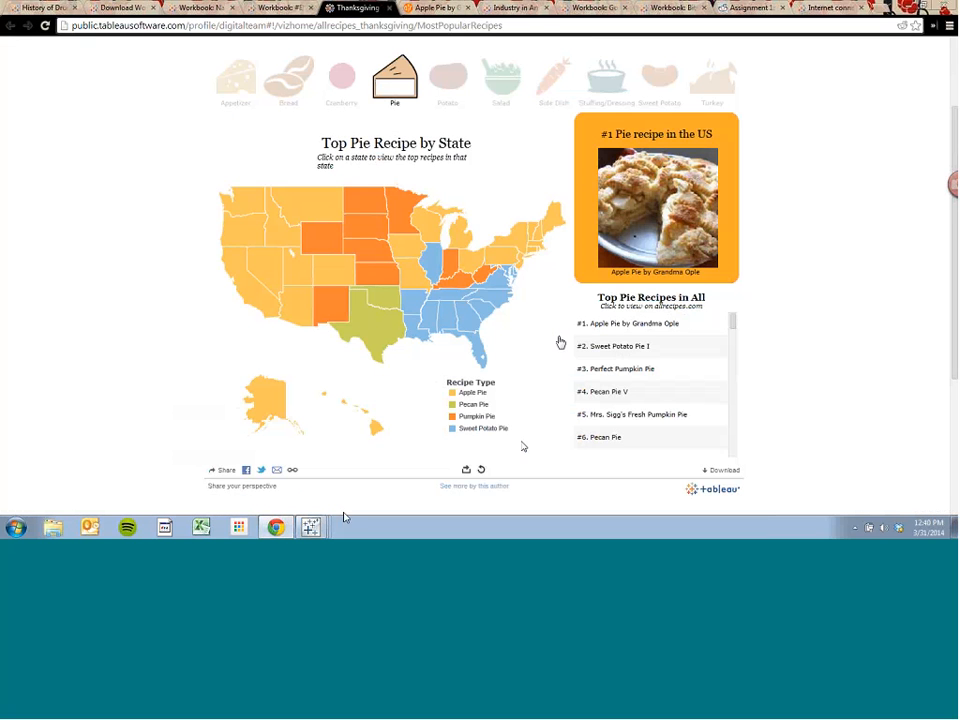
mouse_move(312, 525)
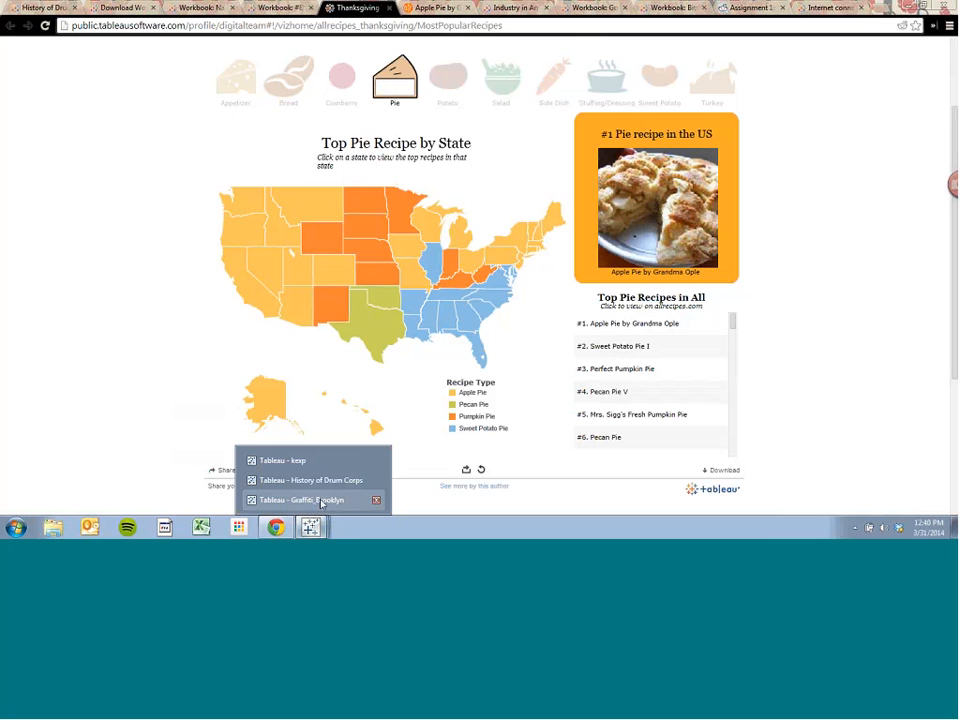
click(310, 480)
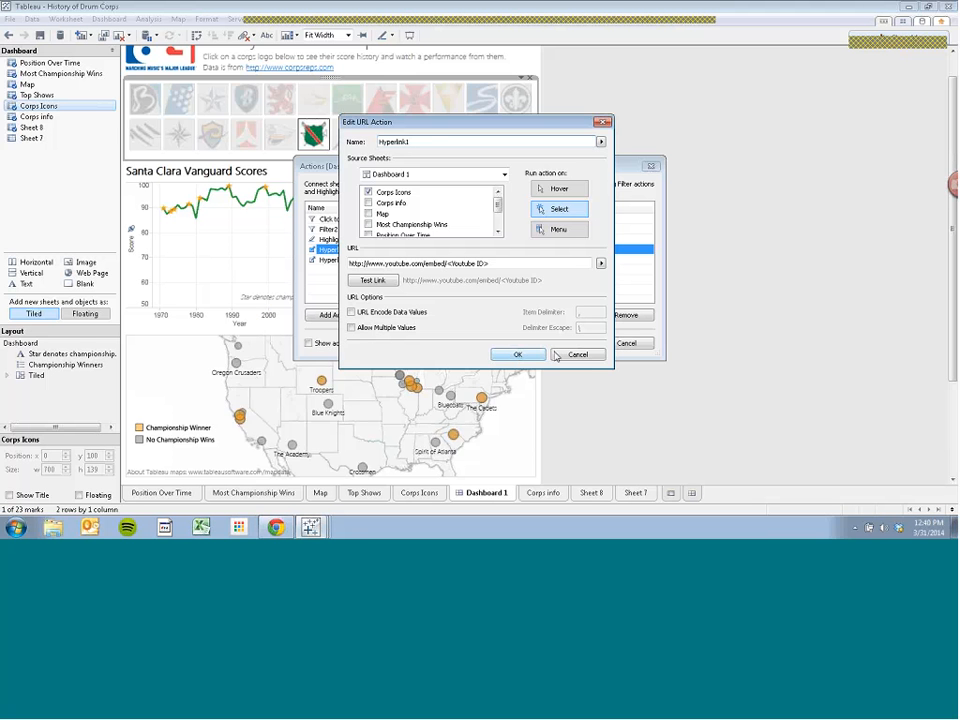
Close the Hyperlink1 action settings and the actions list, and point out the dashboard's title text, logo image and YouTube web page object.
click(518, 354)
click(622, 344)
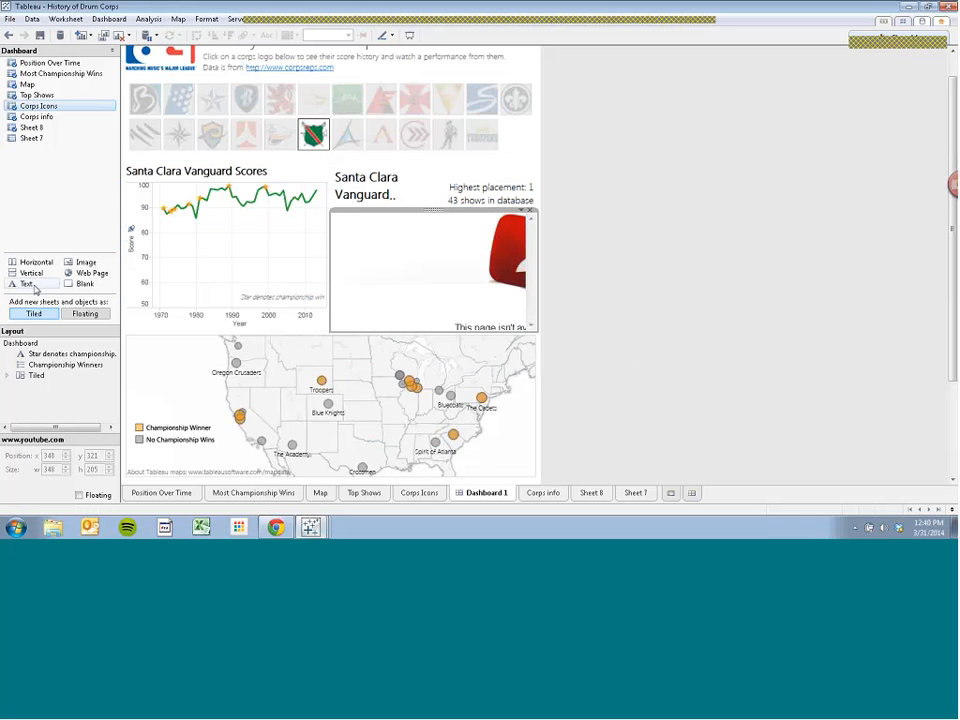
click(392, 64)
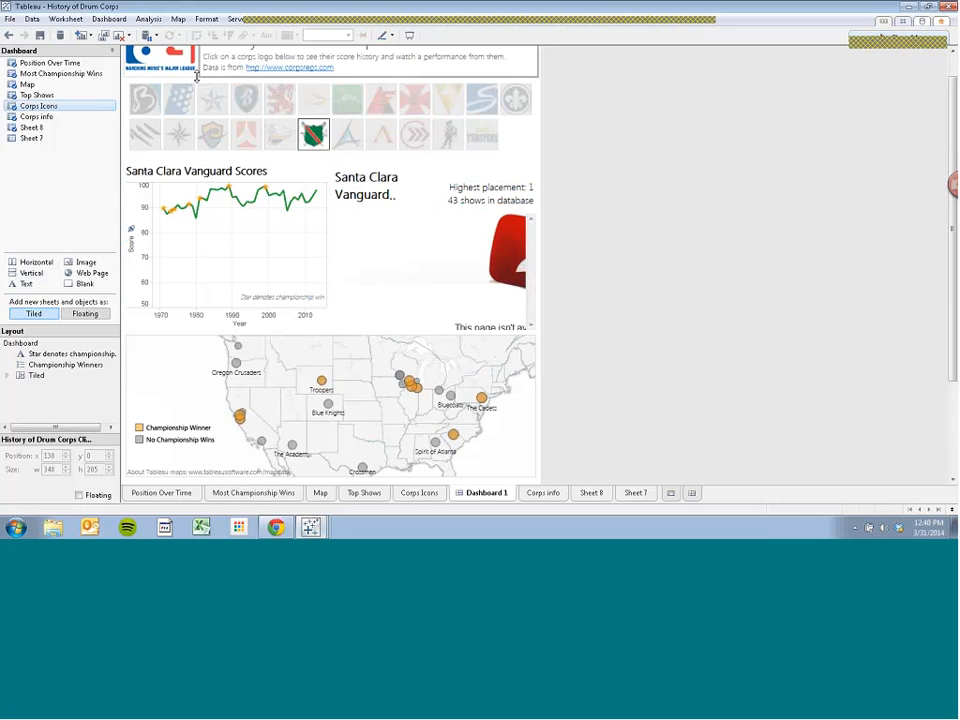
click(183, 72)
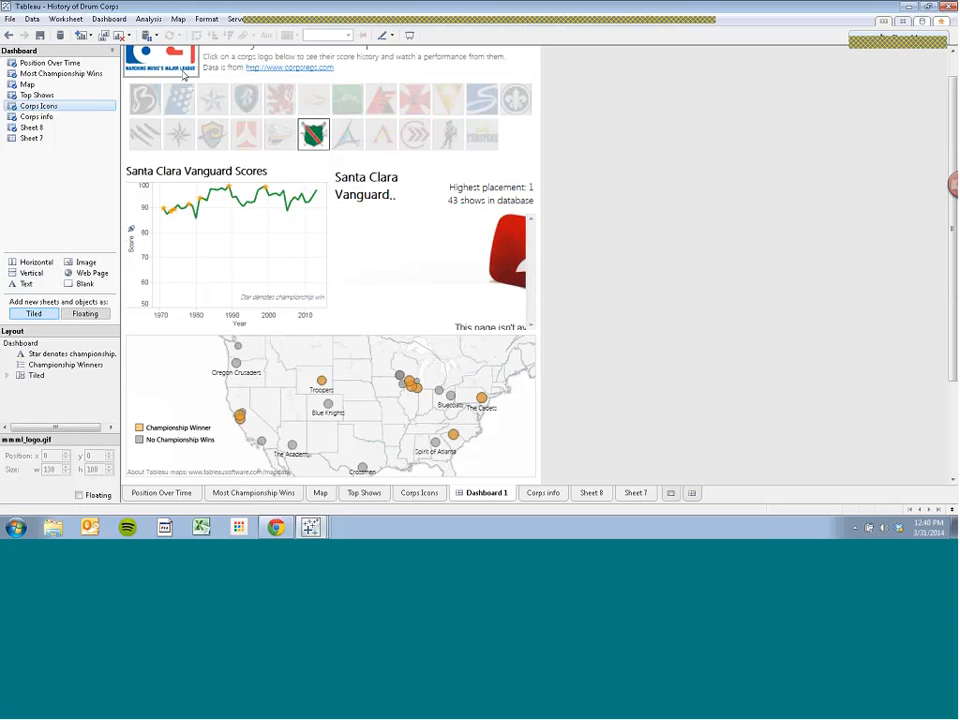
scroll(330, 260, up, 1)
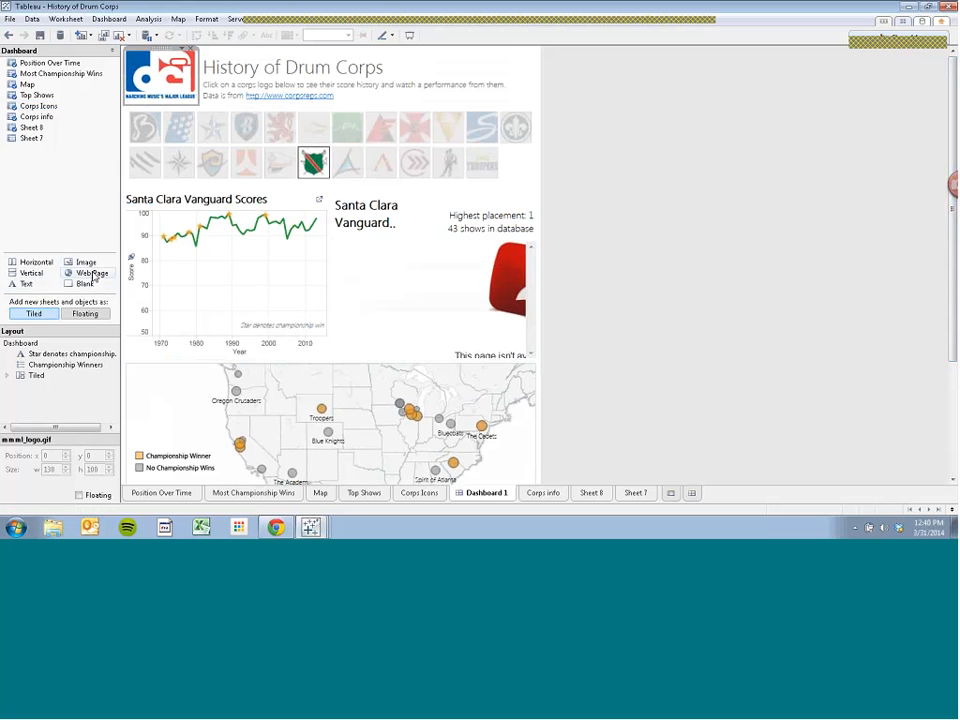
click(389, 284)
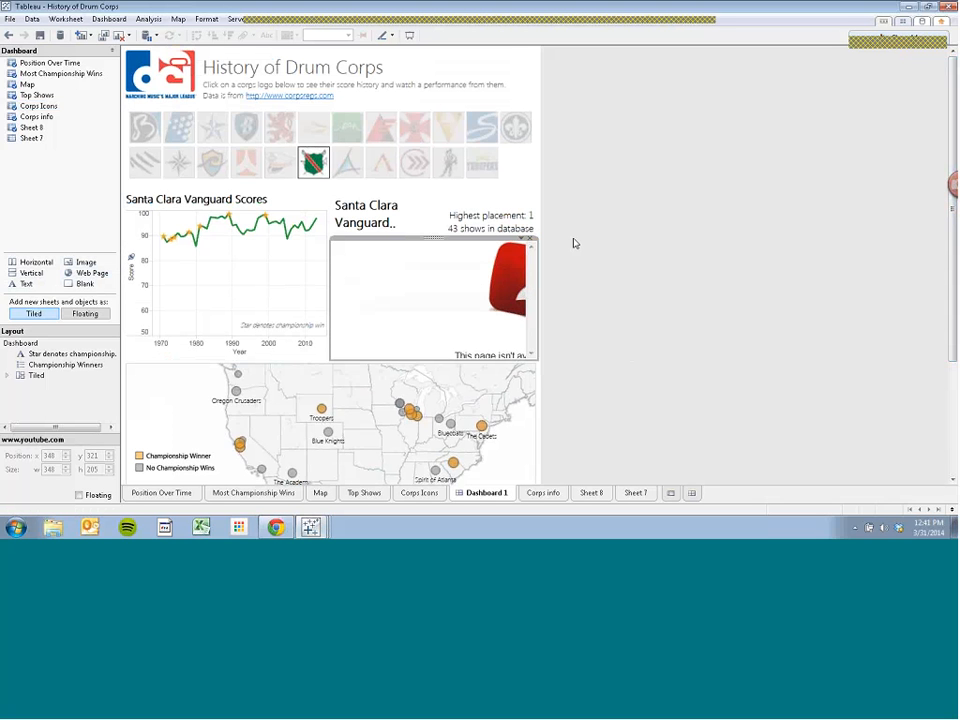
Minimize the workbook, switch to Chrome, and open the bookmarked Tableau Public author profile in a new tab.
click(908, 7)
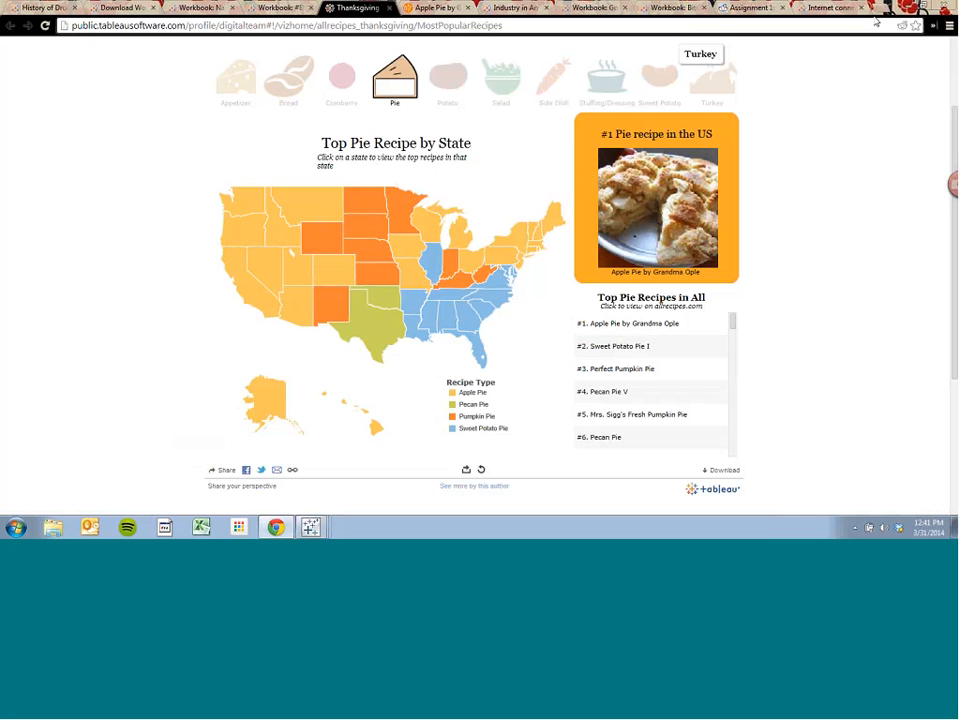
key(ctrl+t)
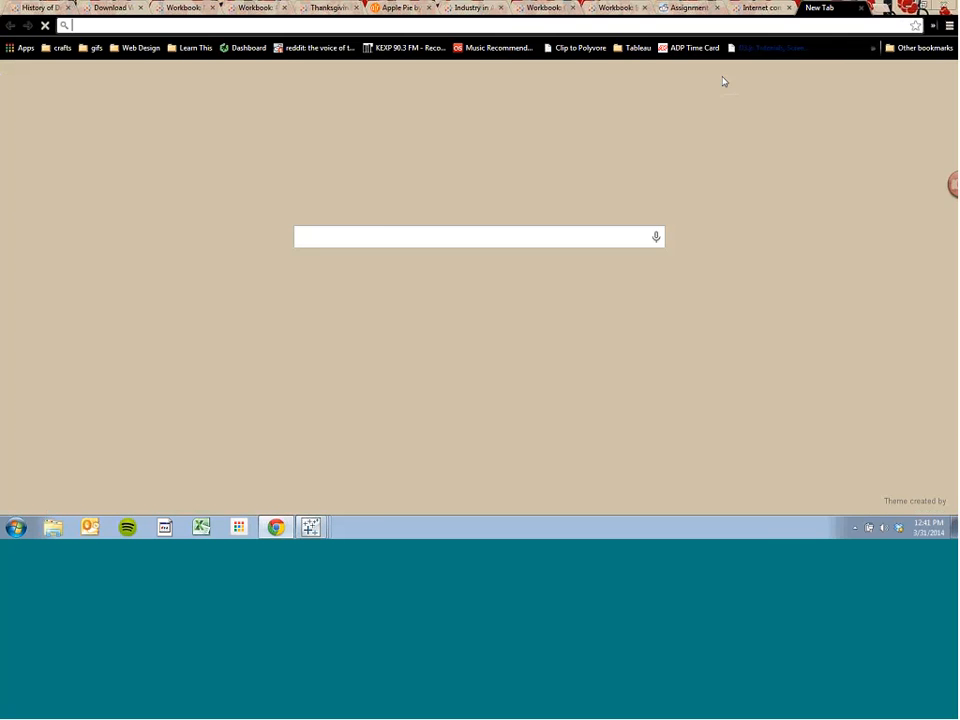
click(636, 50)
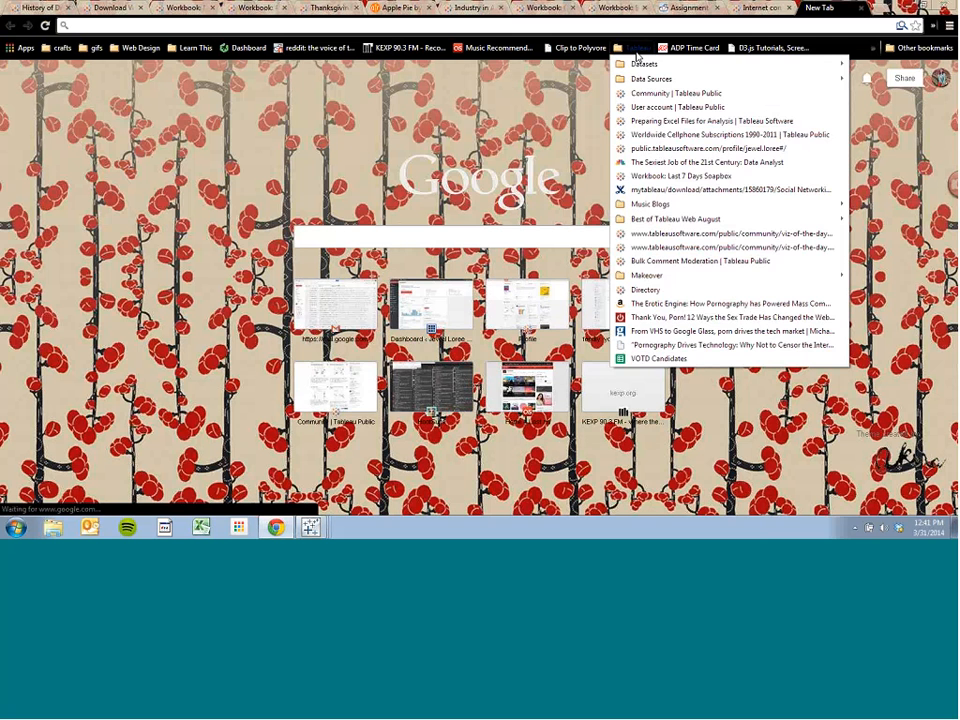
click(660, 148)
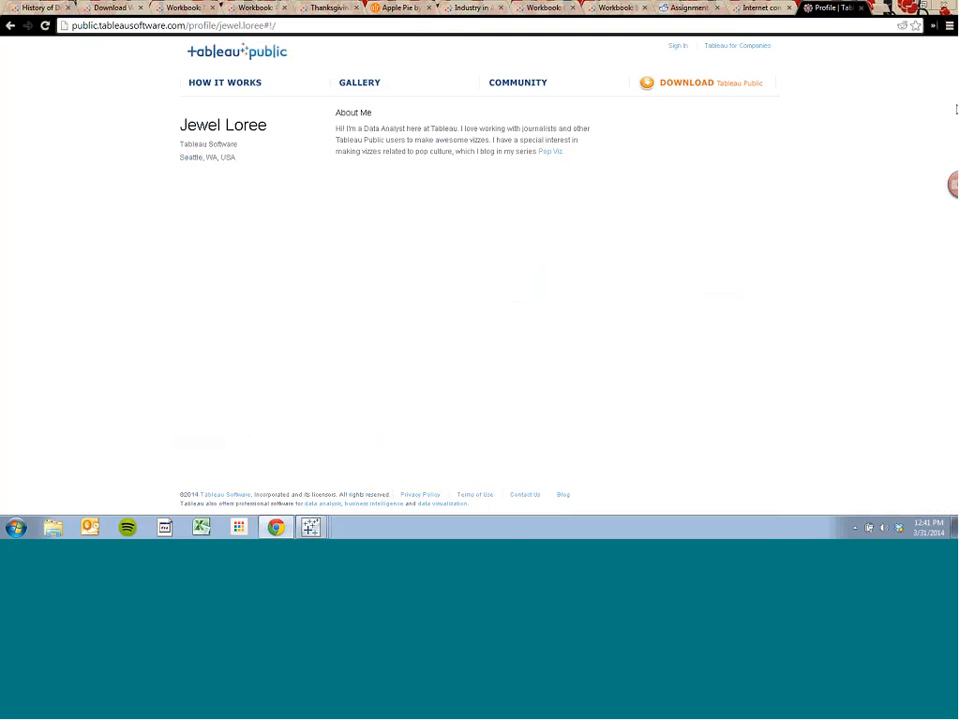
drag(954, 102, 929, 290)
scroll(930, 294, down, 10)
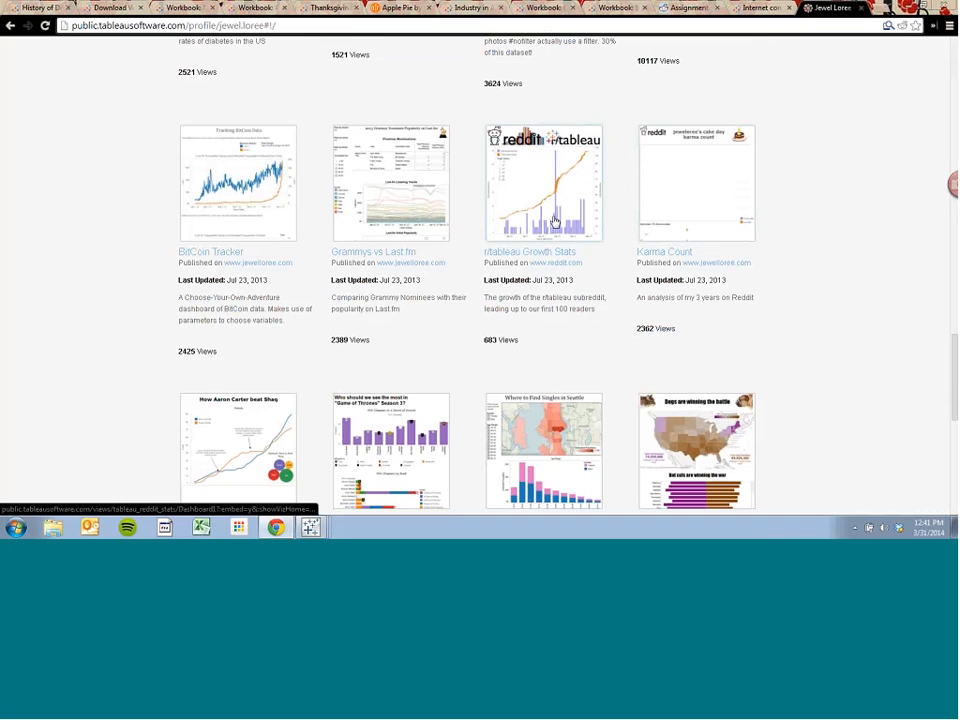
click(545, 185)
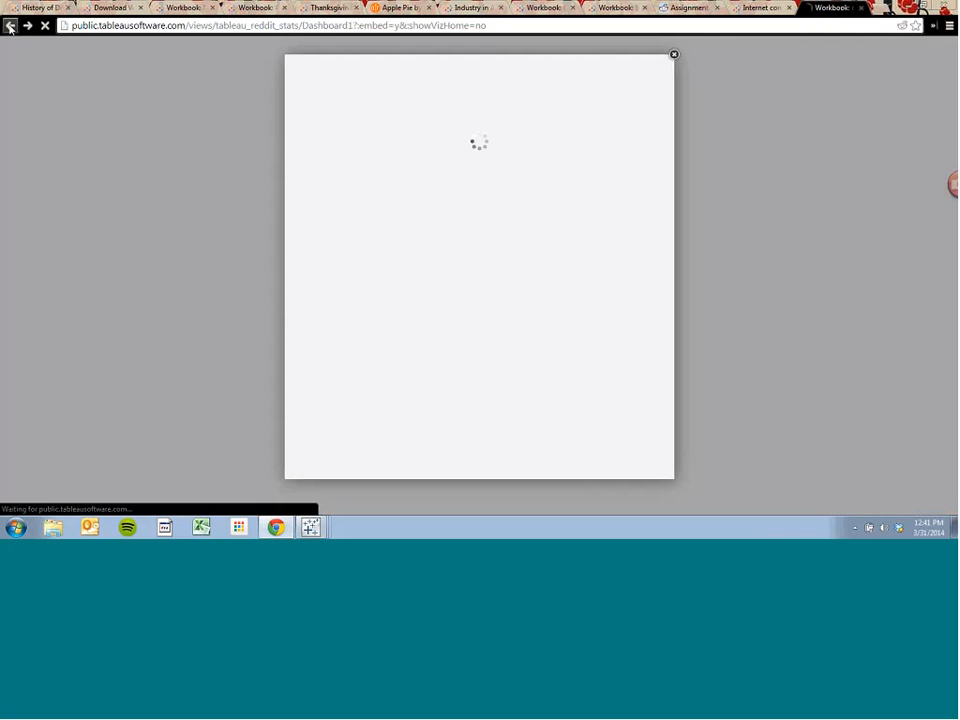
click(10, 25)
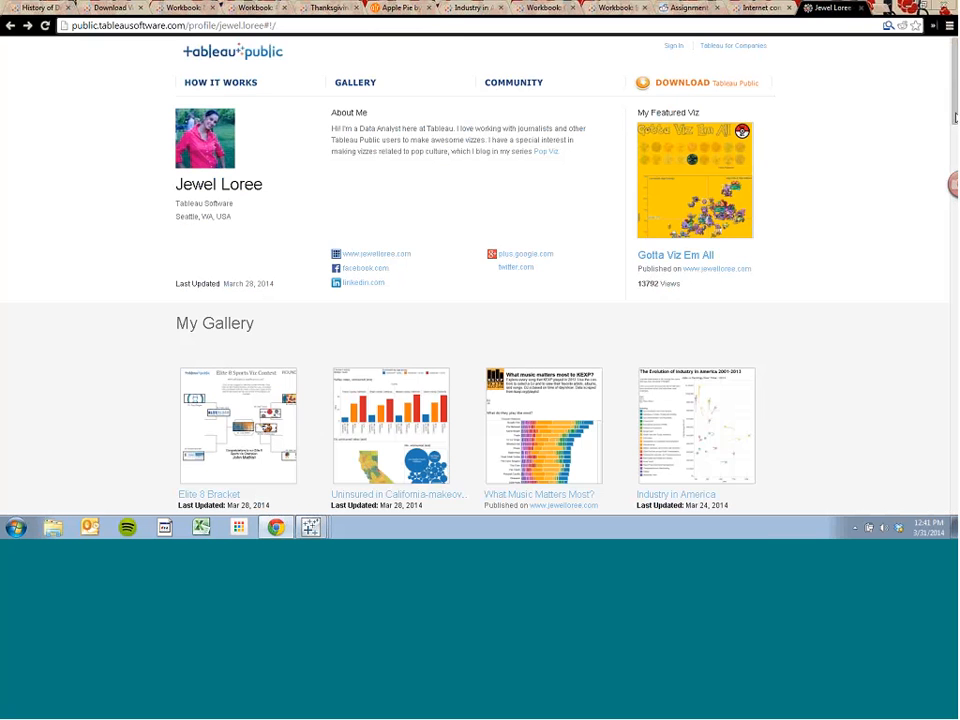
Open the Karma Count viz from the profile's gallery.
scroll(929, 308, down, 10)
scroll(929, 308, down, 6)
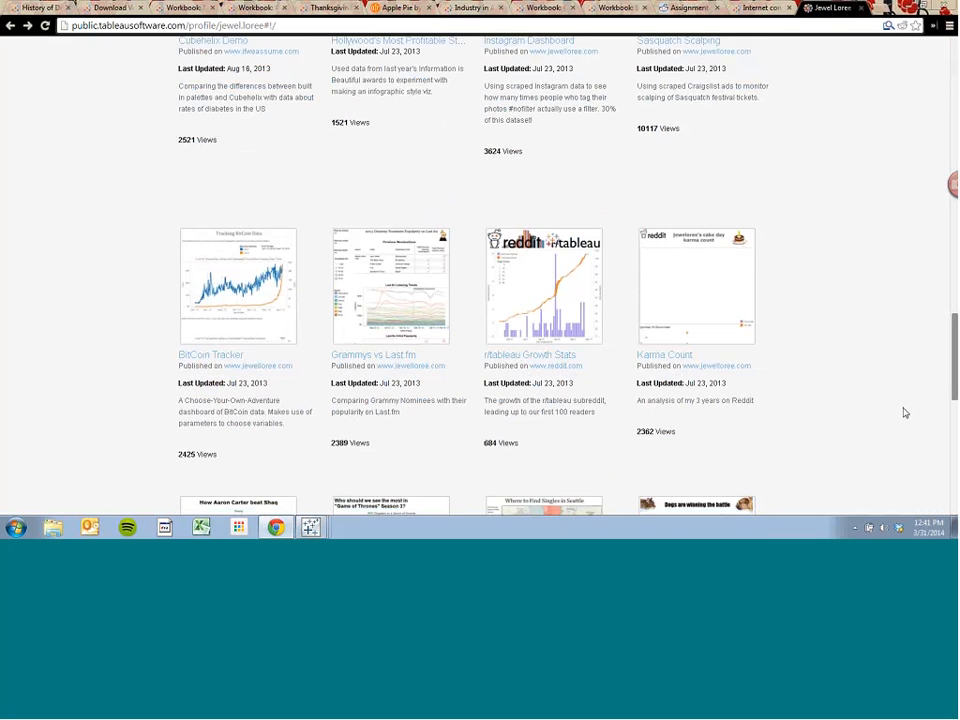
scroll(902, 411, down, 2)
click(682, 100)
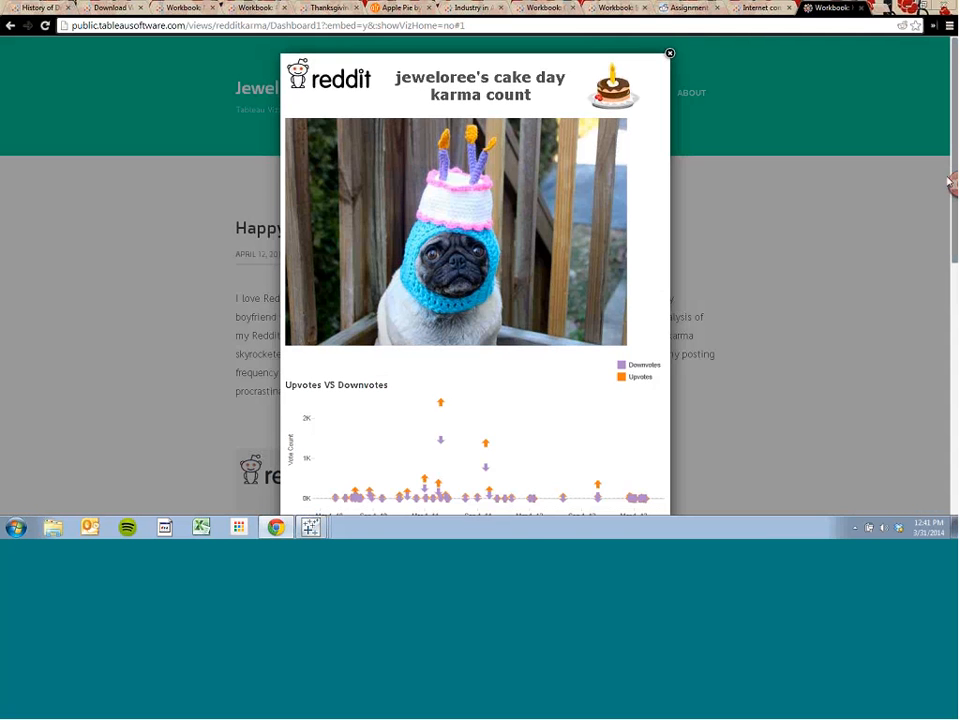
Select the highest upvote mark and a low downvote mark near March 2012 in Upvotes VS Downvotes to load each post's image.
scroll(484, 403, down, 2)
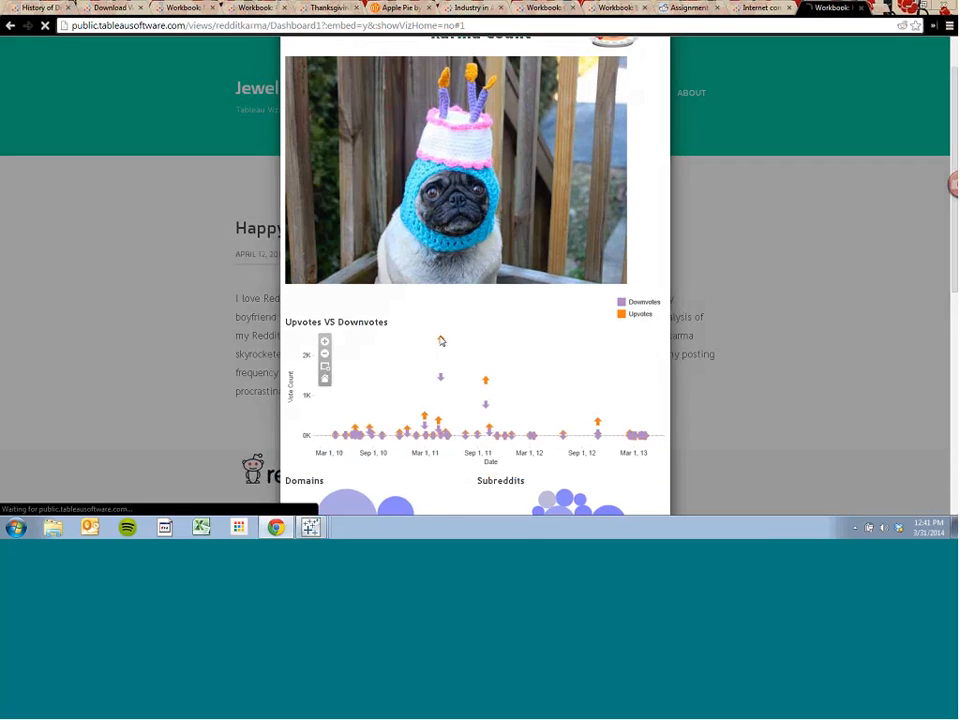
click(441, 341)
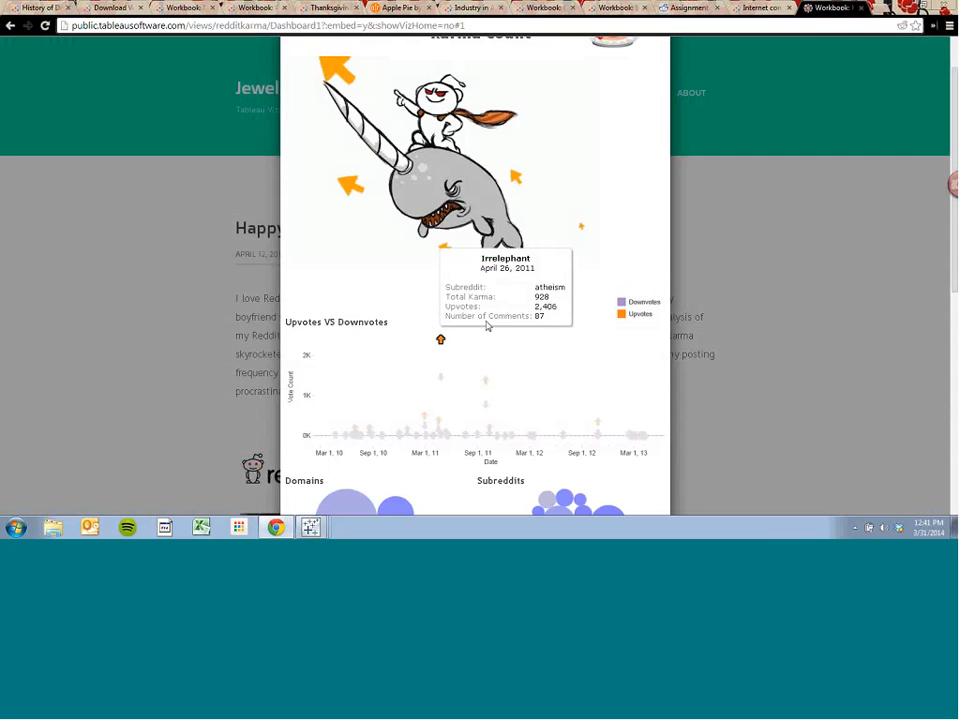
click(534, 438)
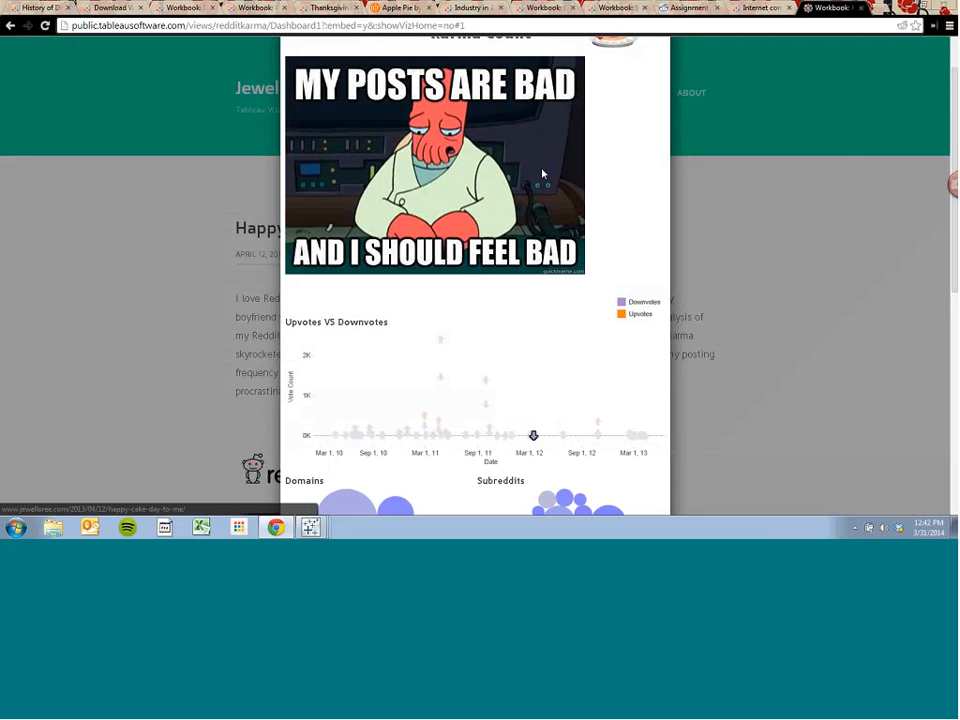
Select the post "My Desmond, pretending he is in jail" in the post table and check the image area for its picture.
scroll(924, 327, down, 5)
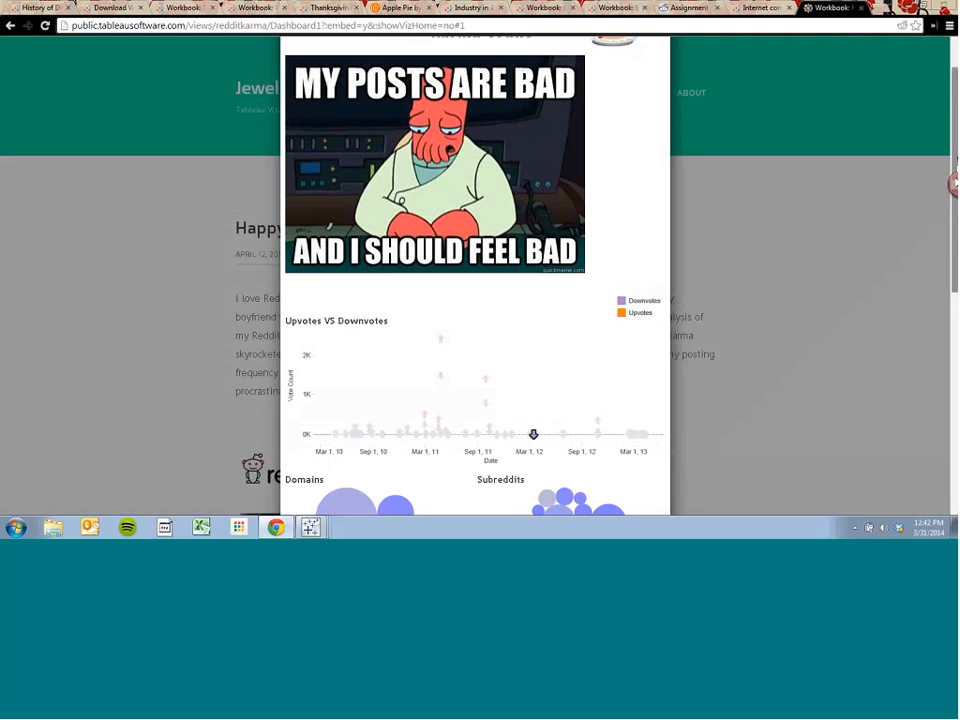
scroll(924, 336, down, 2)
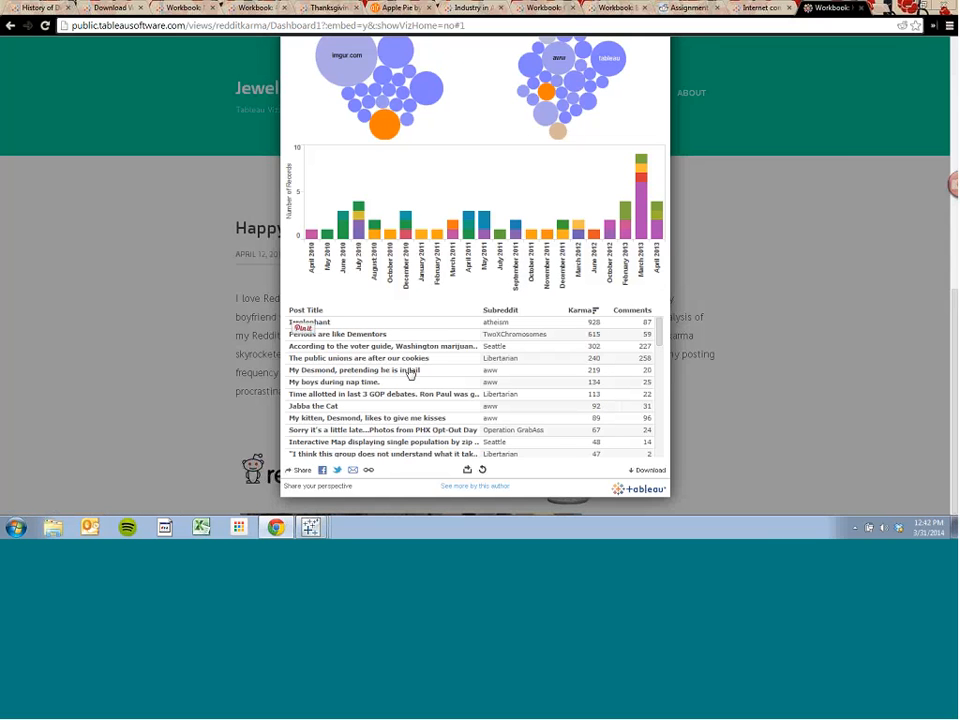
click(411, 372)
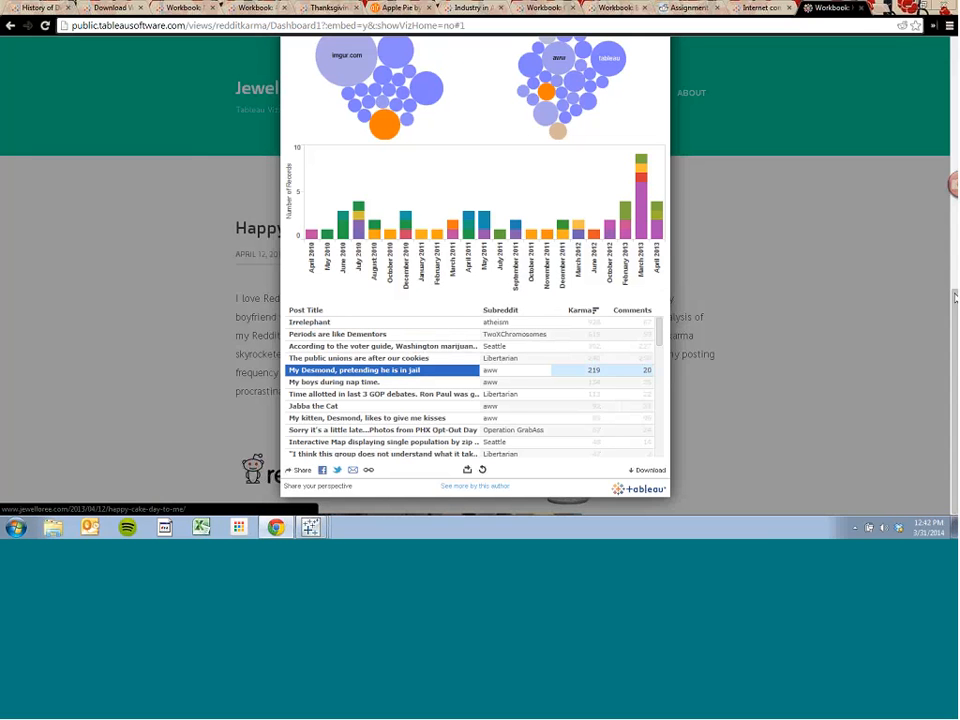
scroll(936, 141, up, 4)
scroll(904, 257, down, 4)
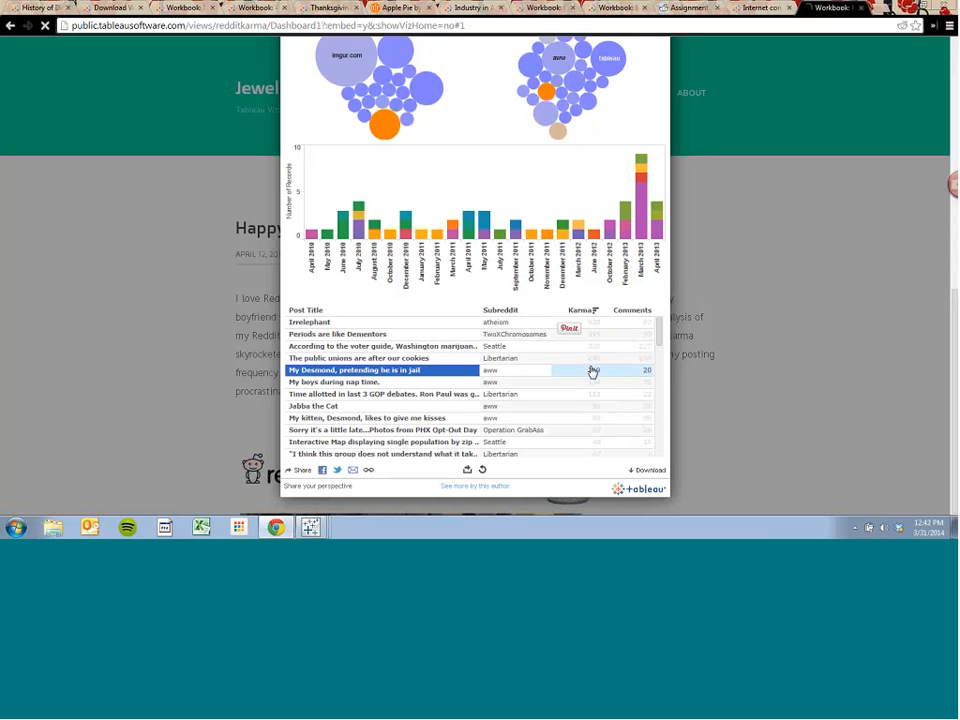
Select the Karma value of the "My Desmond" post, check the image area again, and review the dashboard's charts and post table.
click(593, 372)
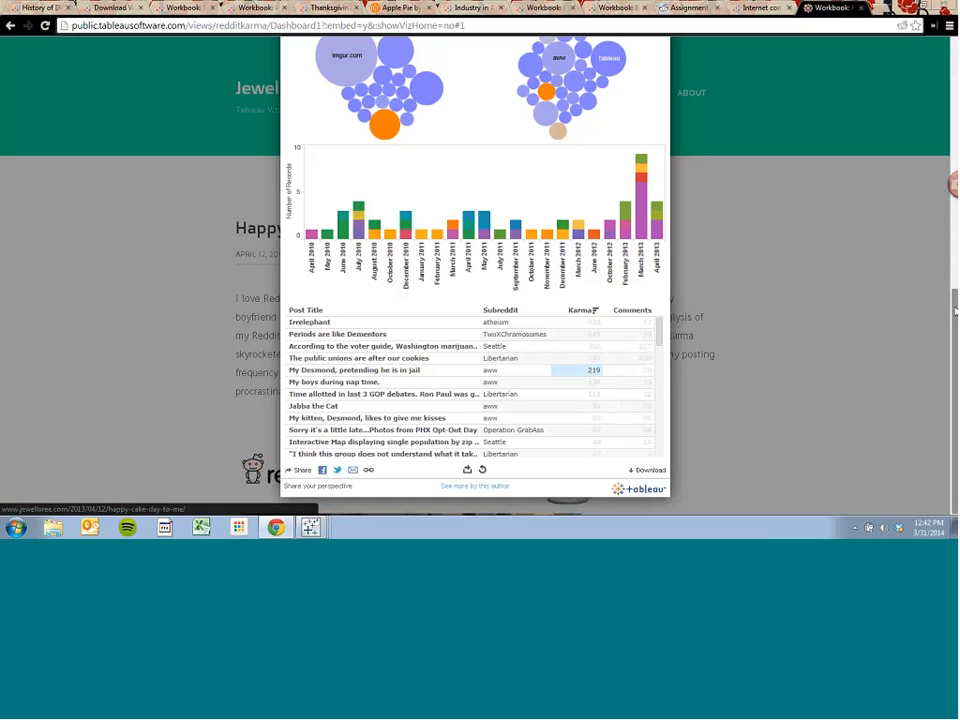
scroll(938, 236, up, 3)
scroll(936, 205, up, 5)
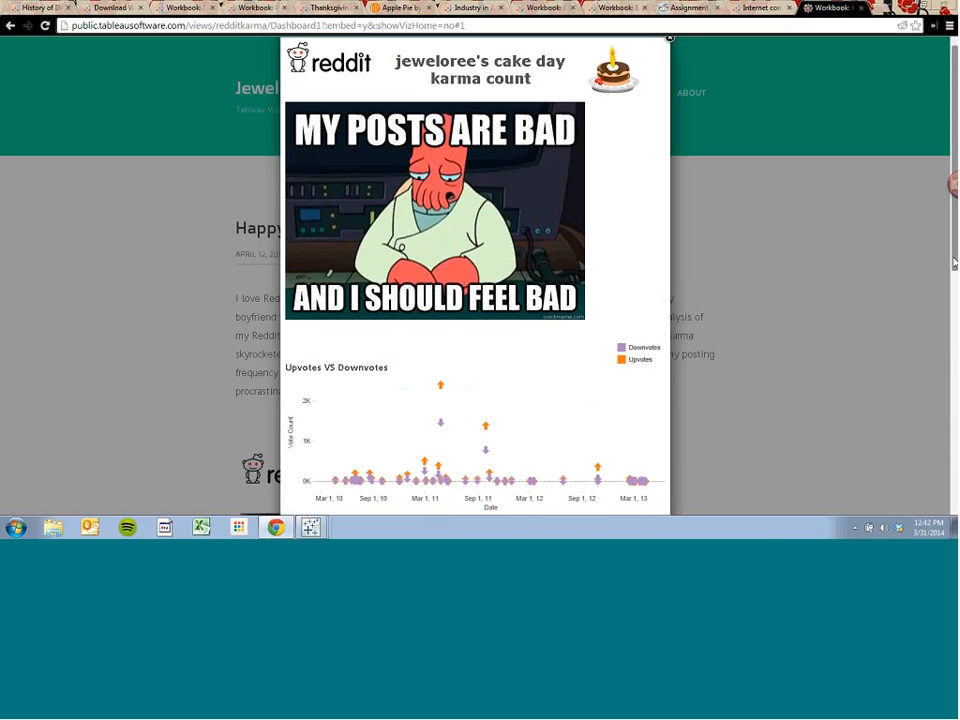
scroll(936, 330, down, 5)
scroll(912, 467, down, 4)
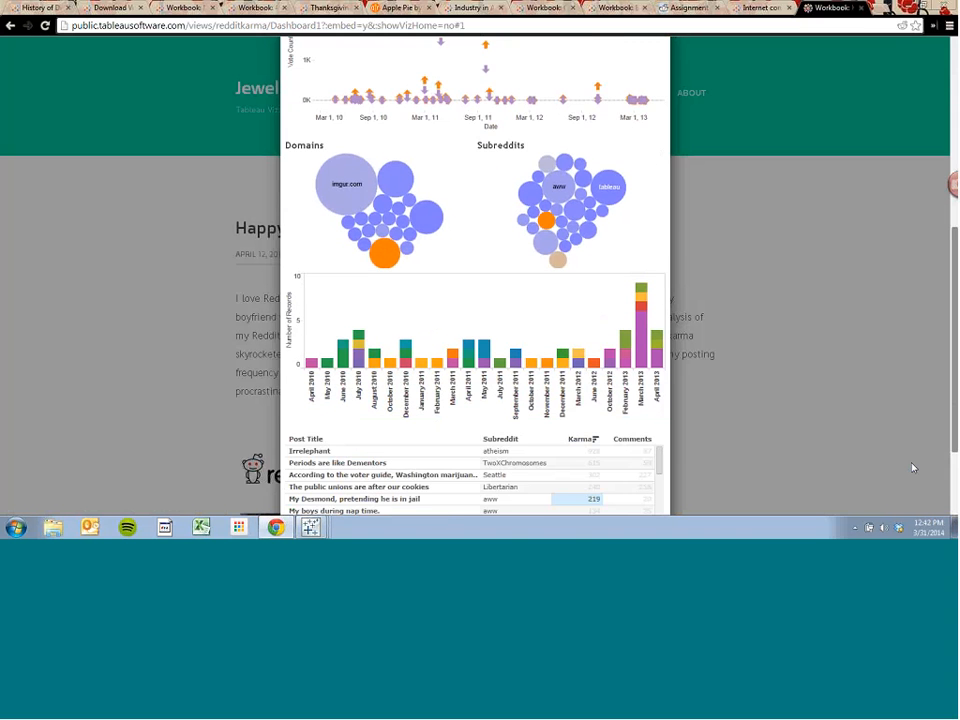
scroll(912, 471, down, 1)
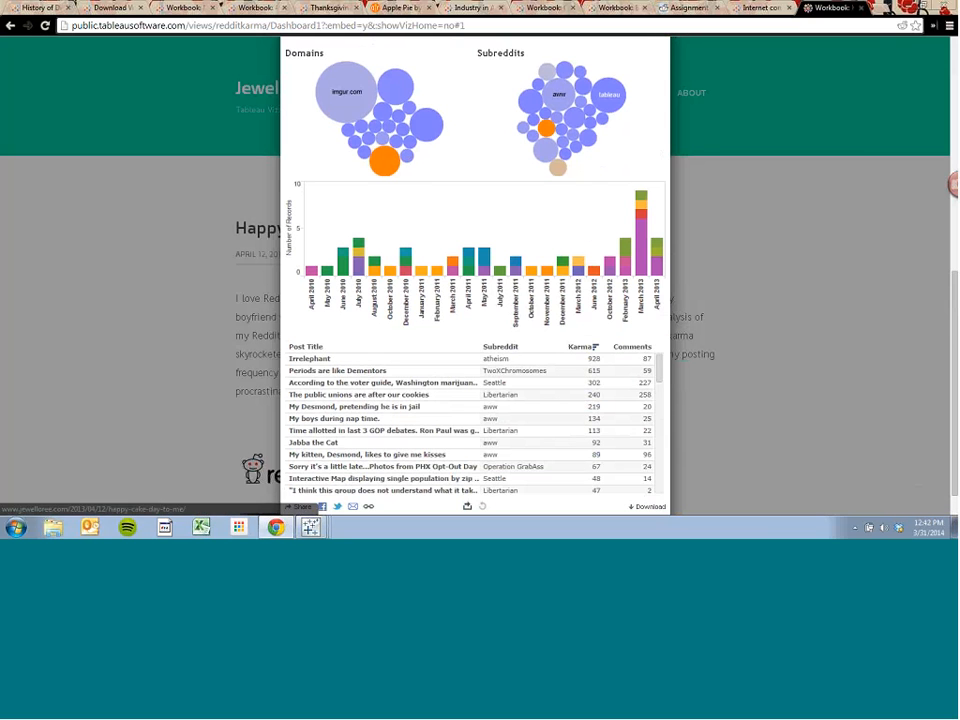
drag(955, 341, 937, 55)
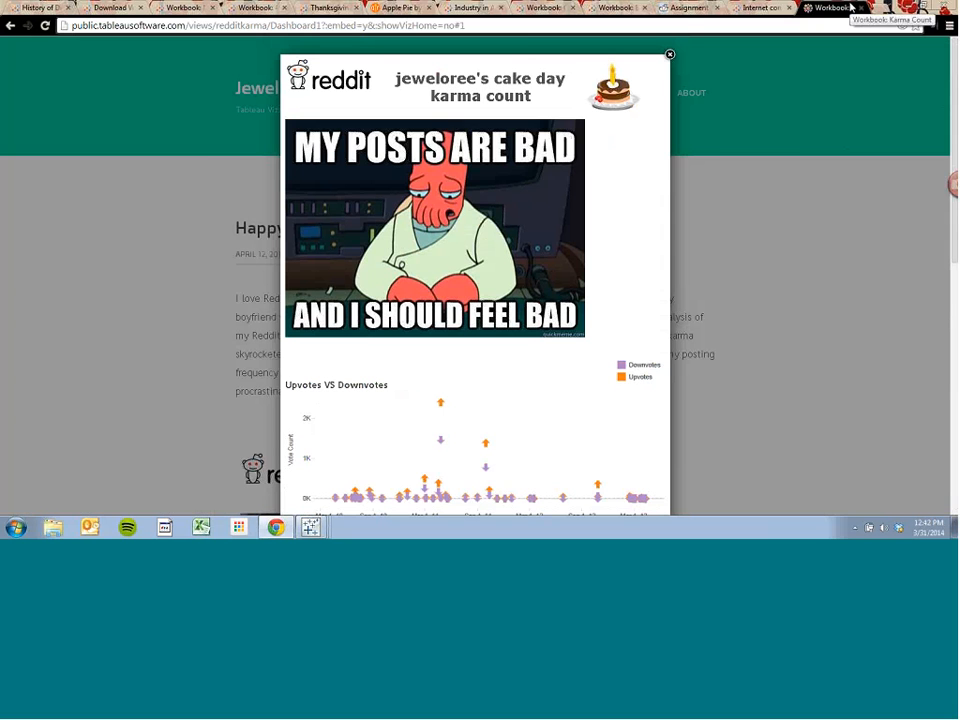
Close the Karma Count tab and show the published History of Drum Corps dashboard in Chrome.
drag(833, 9, 787, 13)
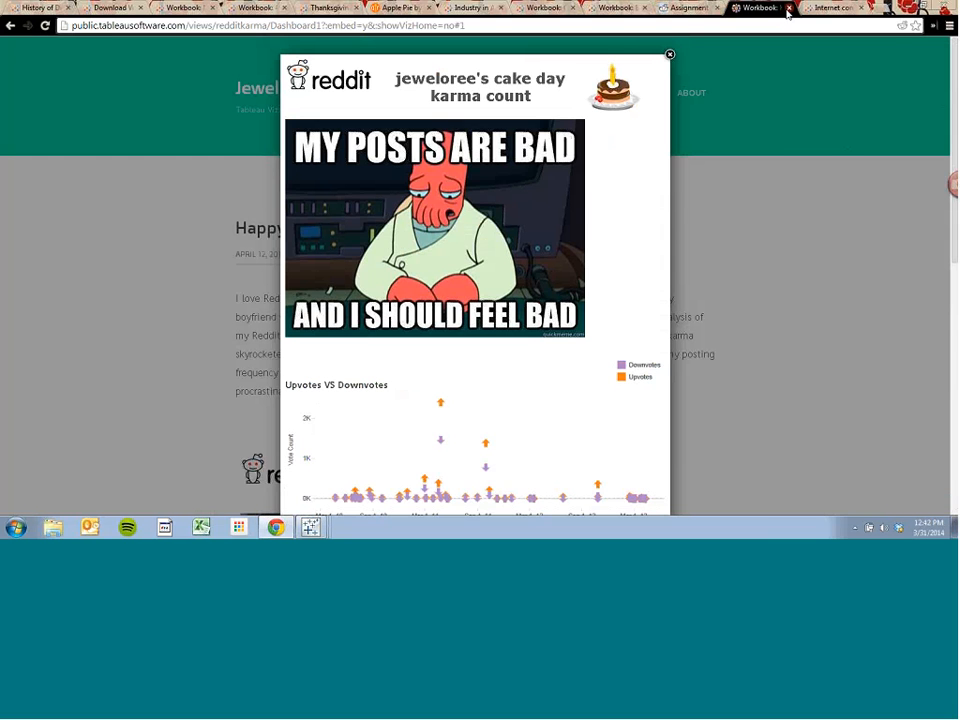
click(788, 9)
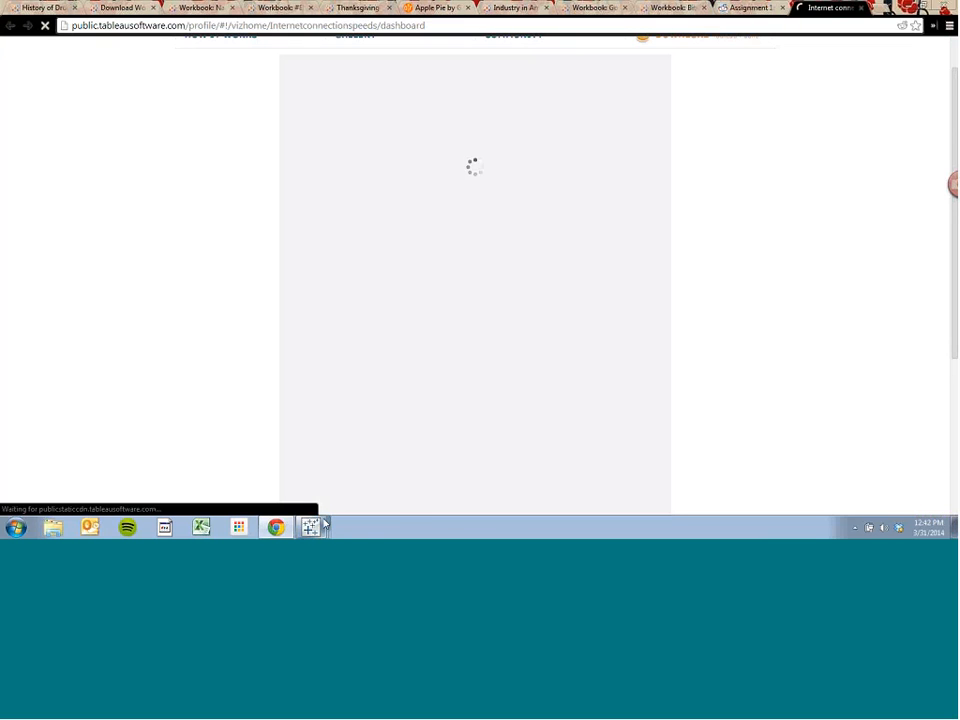
mouse_move(319, 527)
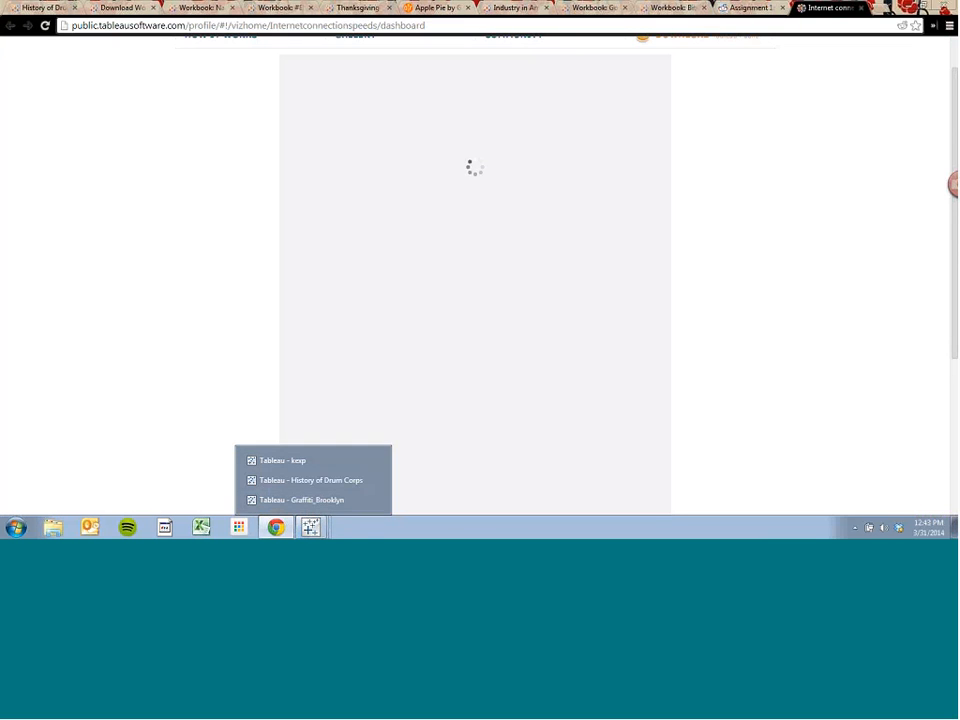
click(73, 7)
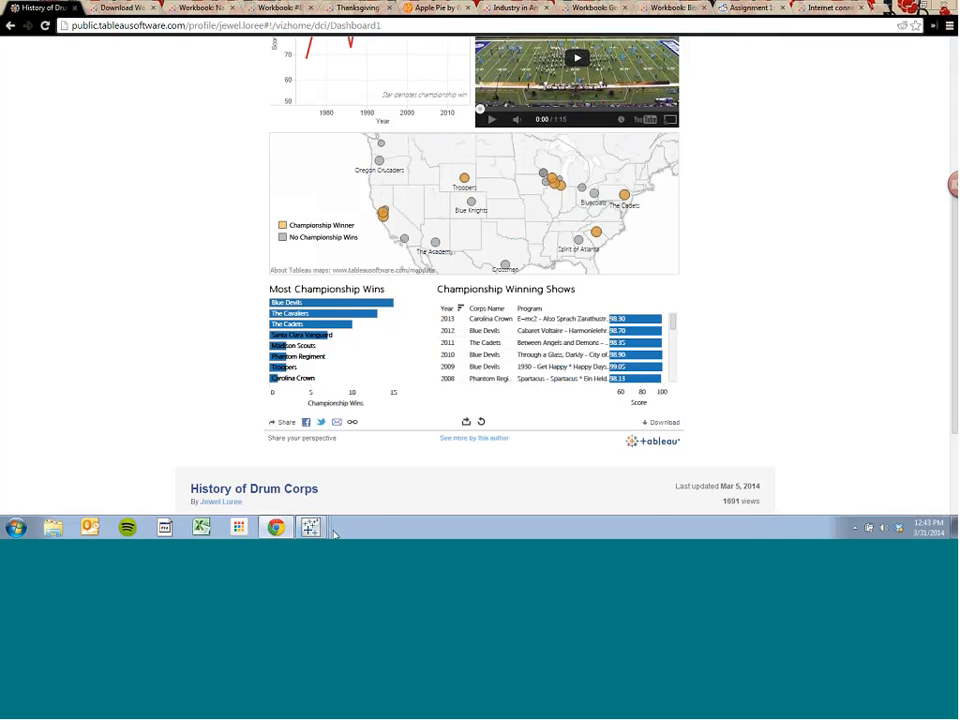
Switch to the History of Drum Corps workbook in Tableau and select the Carolina Crown logo to load its YouTube video.
mouse_move(317, 527)
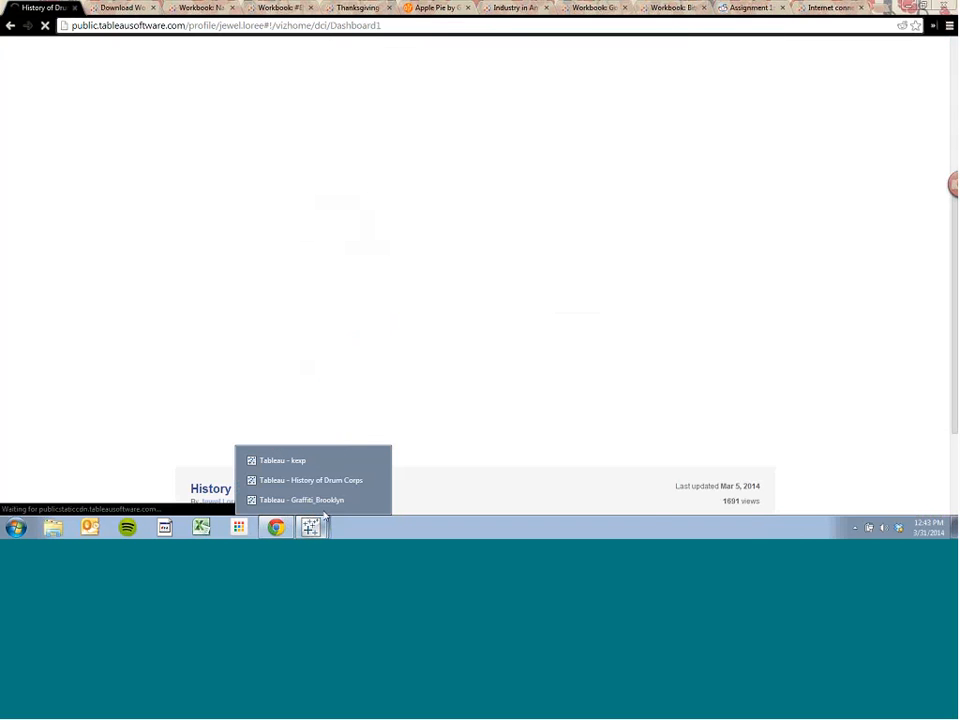
click(326, 483)
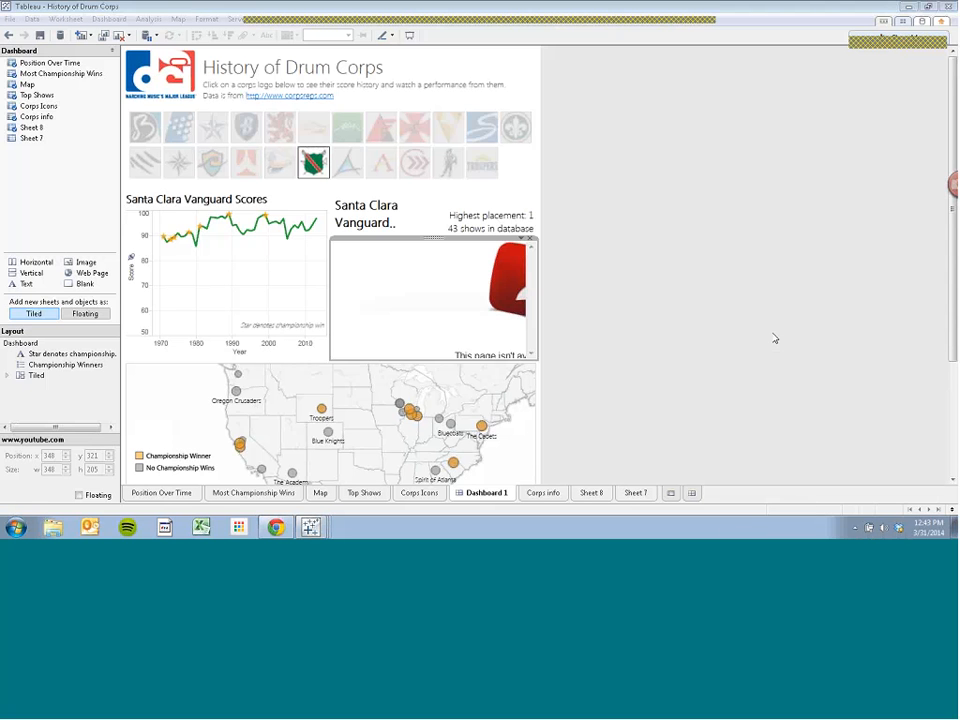
click(568, 259)
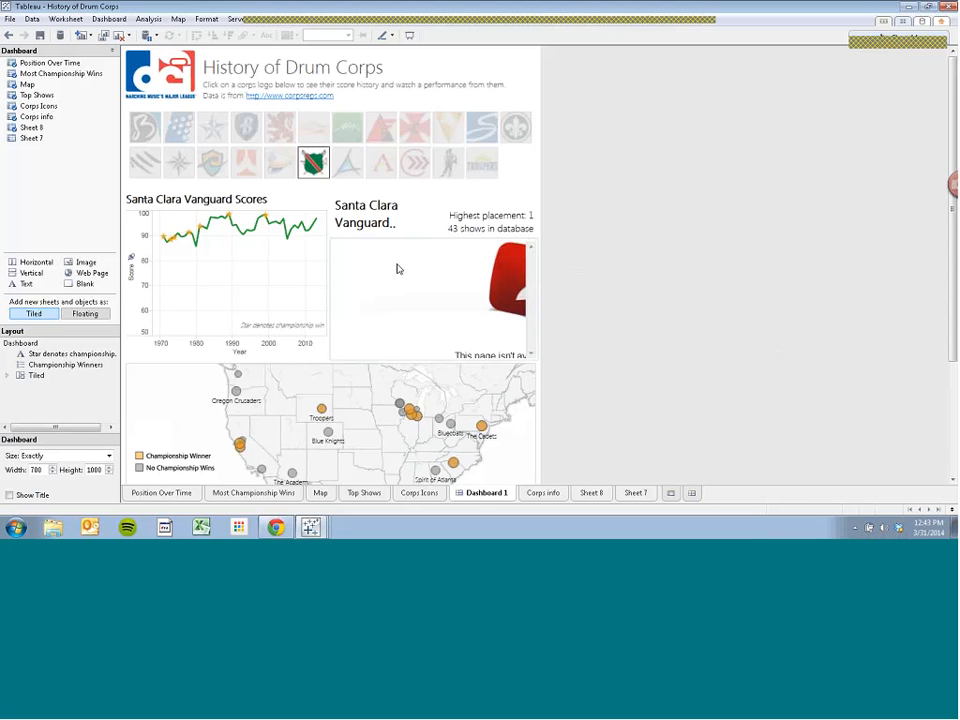
click(317, 136)
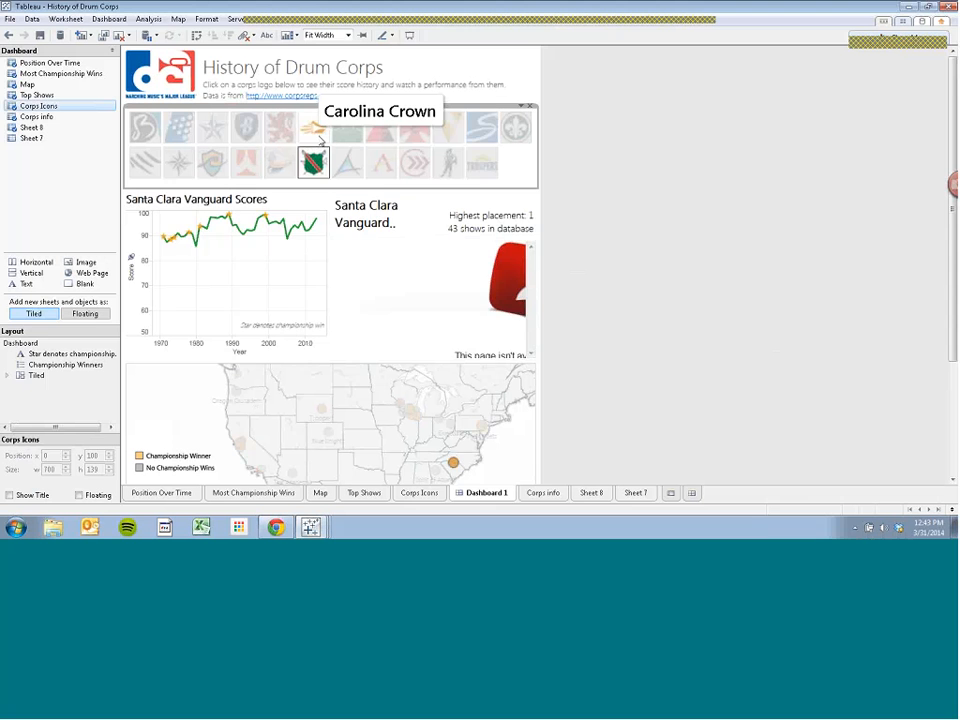
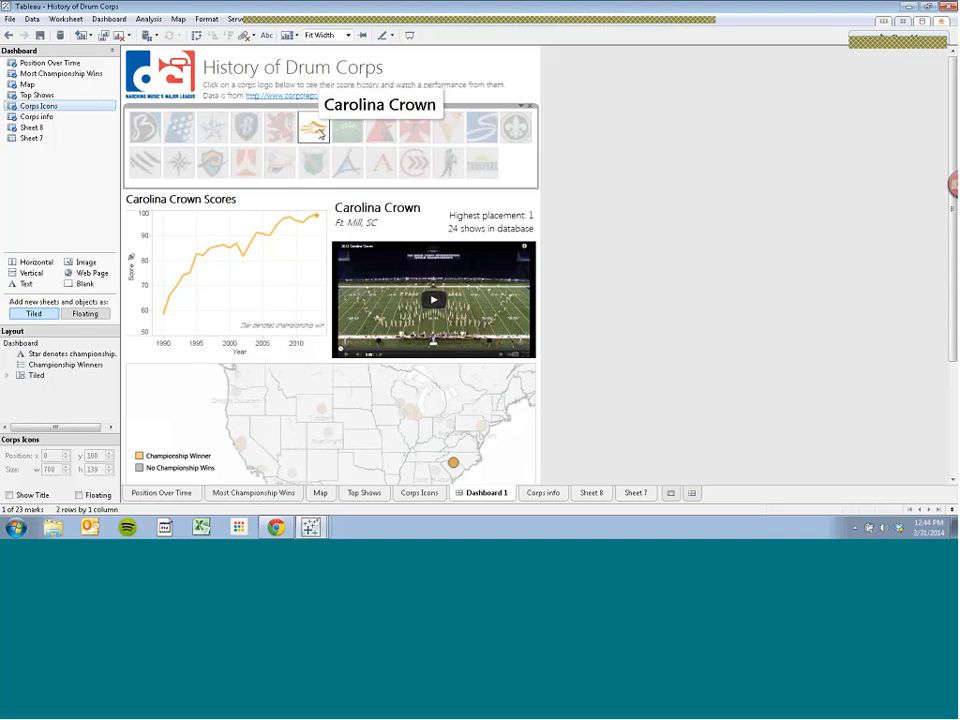
Deselect the Carolina Crown logo and show the Matters Most dashboard of the kexp workbook.
click(316, 129)
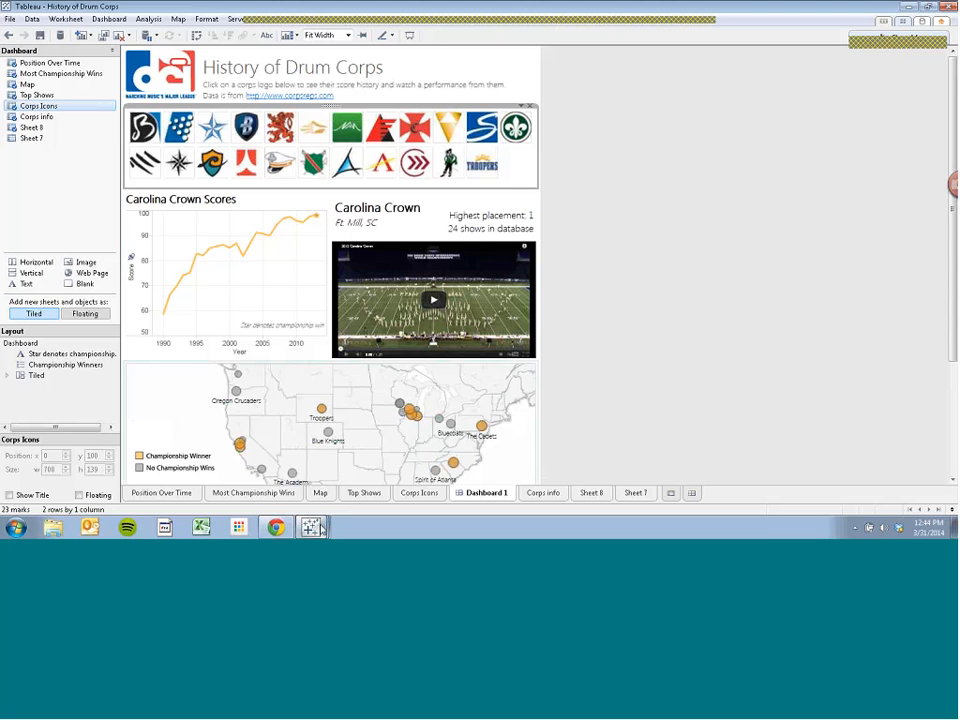
mouse_move(320, 530)
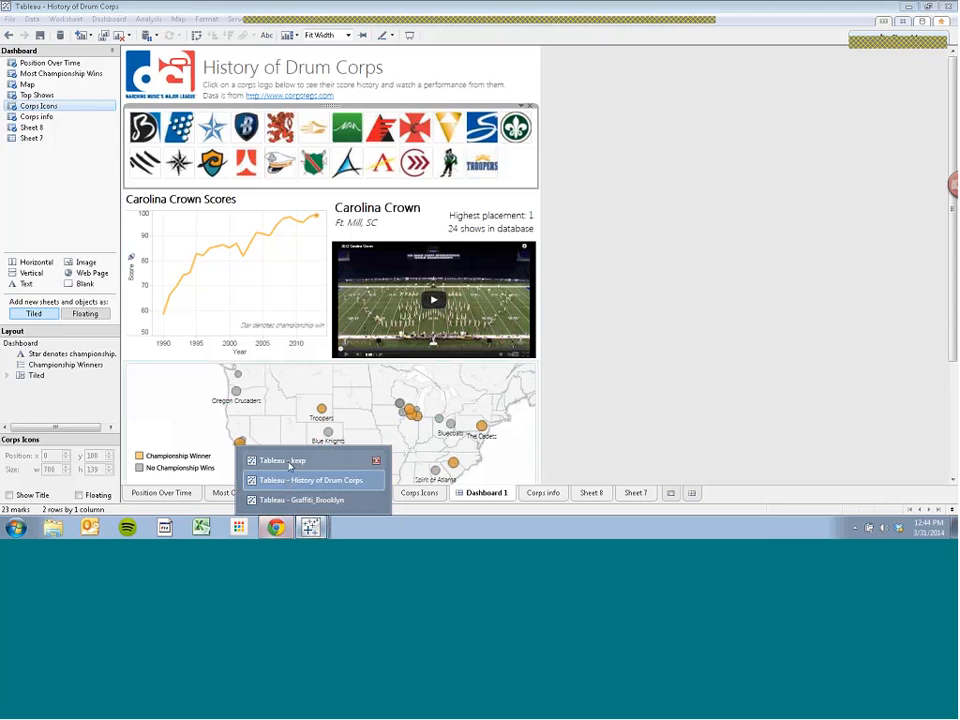
click(289, 461)
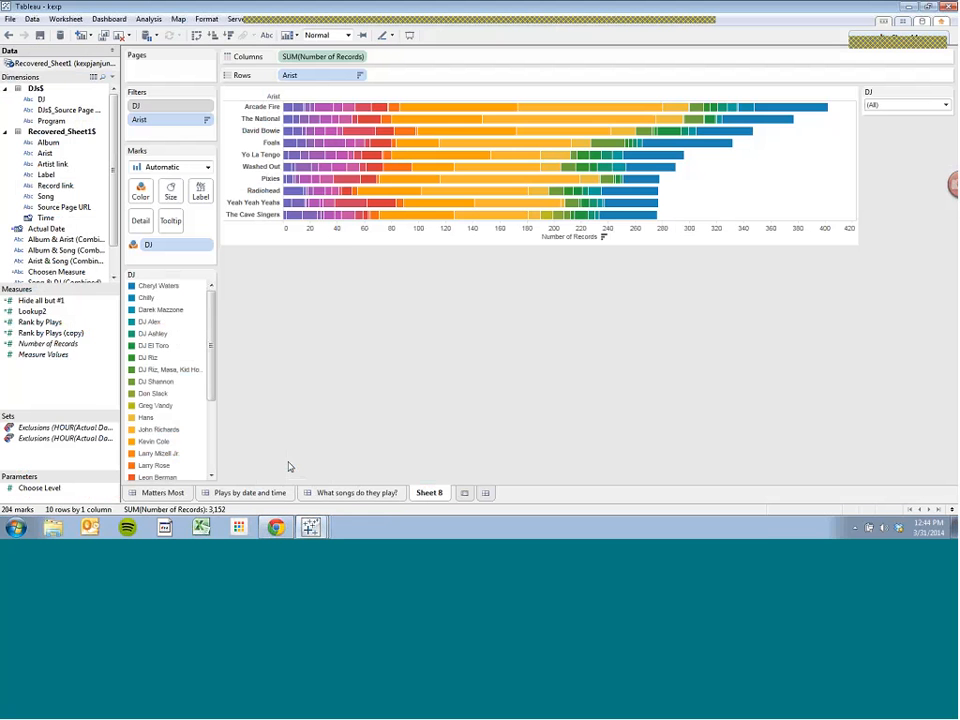
click(162, 492)
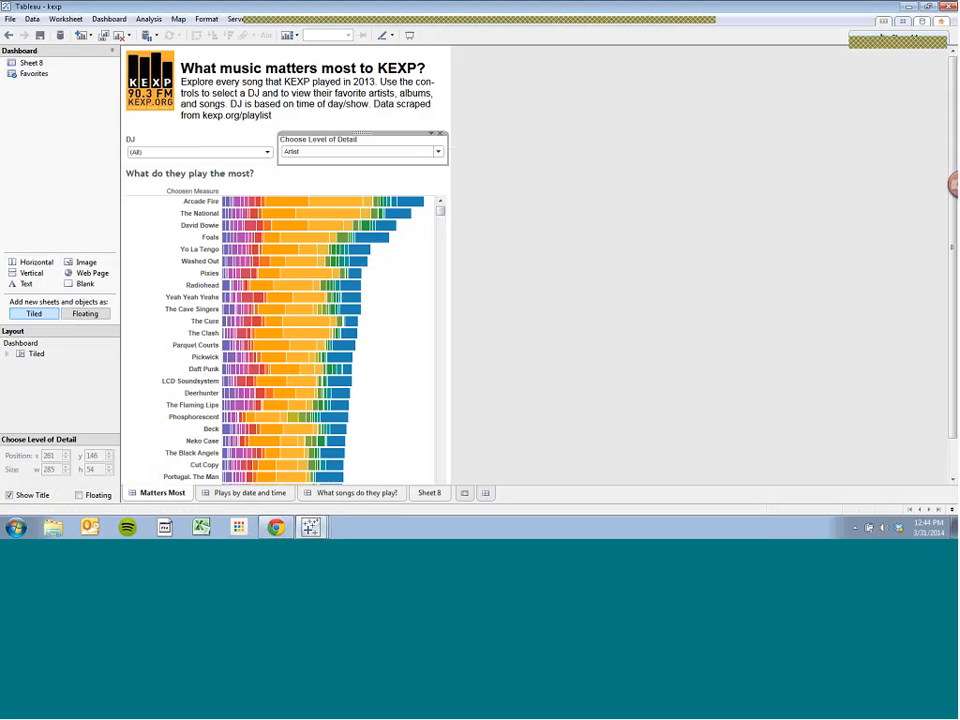
Switch the Choose Level of Detail parameter to Album and finally to Song.
click(438, 152)
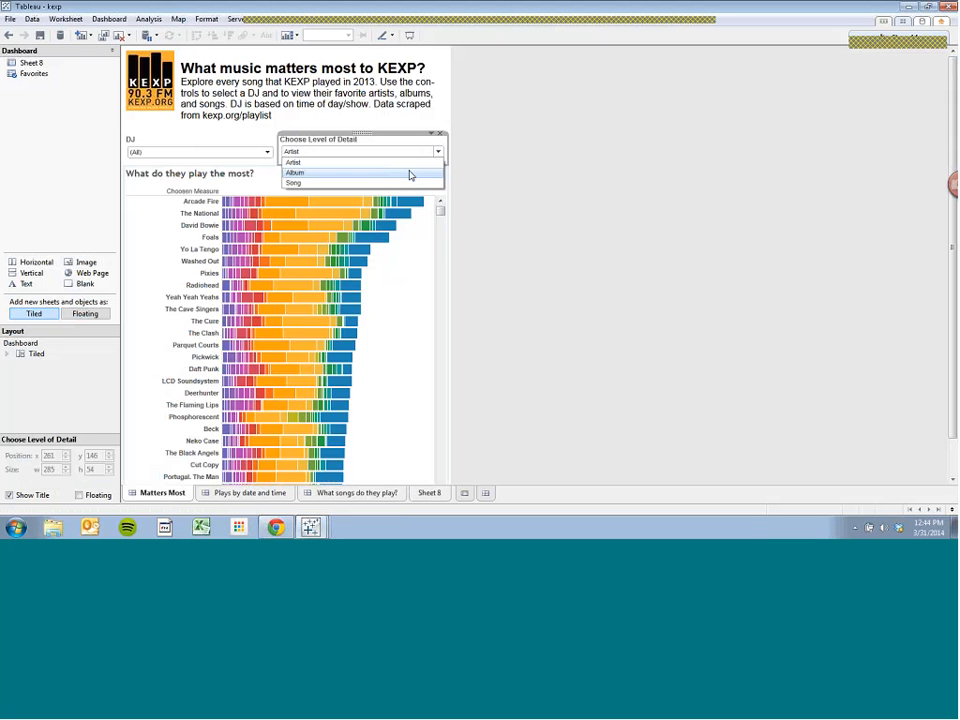
click(409, 174)
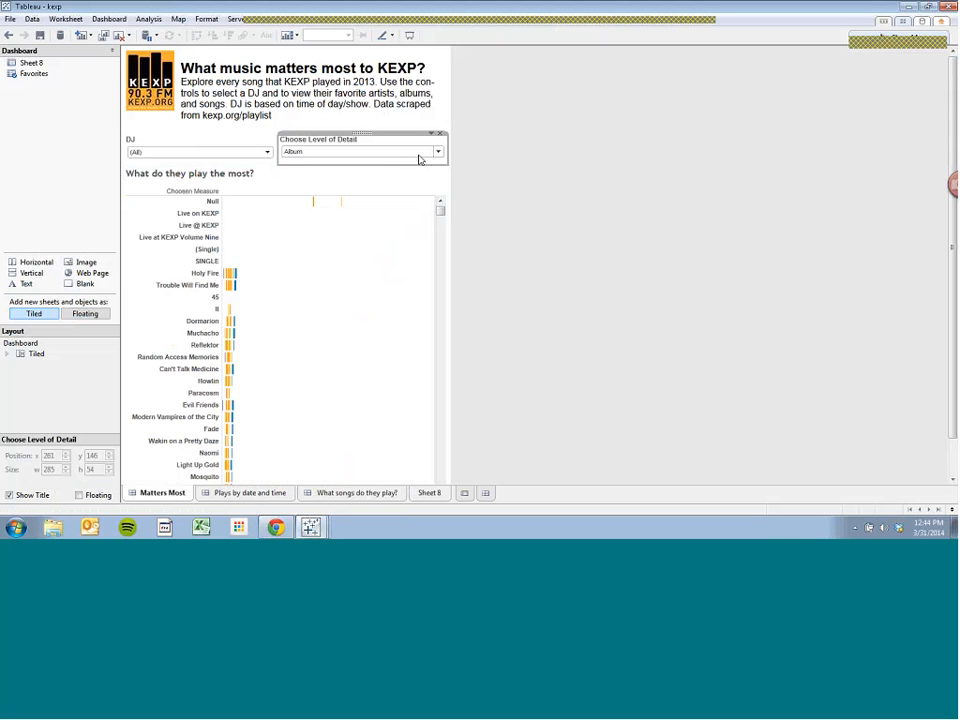
click(421, 156)
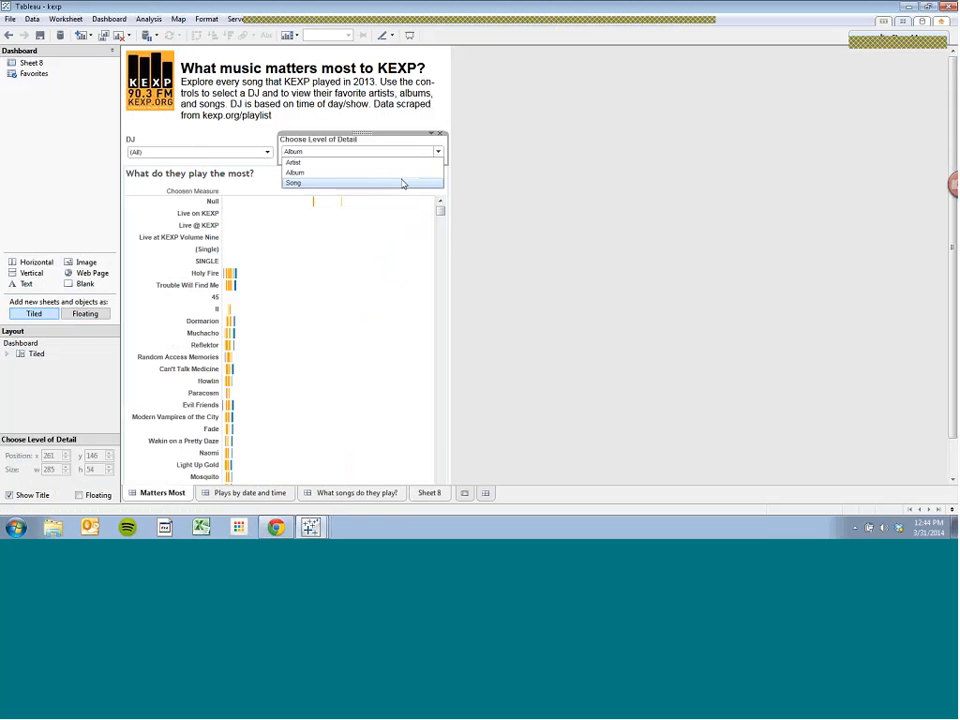
click(403, 183)
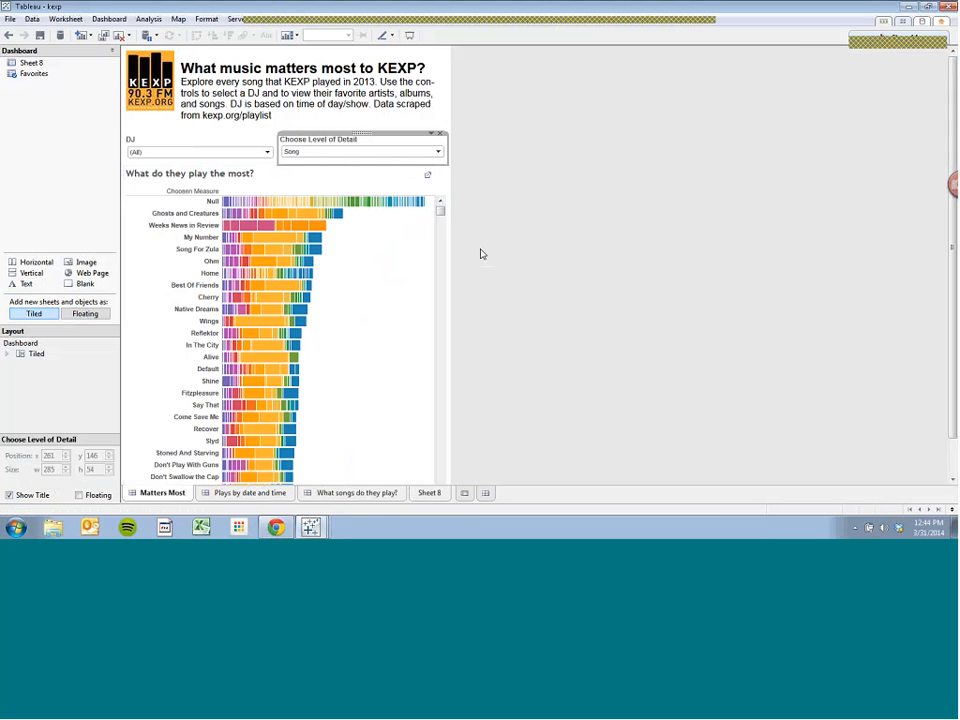
Switch to Chrome and close the Download Workbook, Naughty or Nice, Elvis sightings and Thanksgiving tabs.
mouse_move(276, 528)
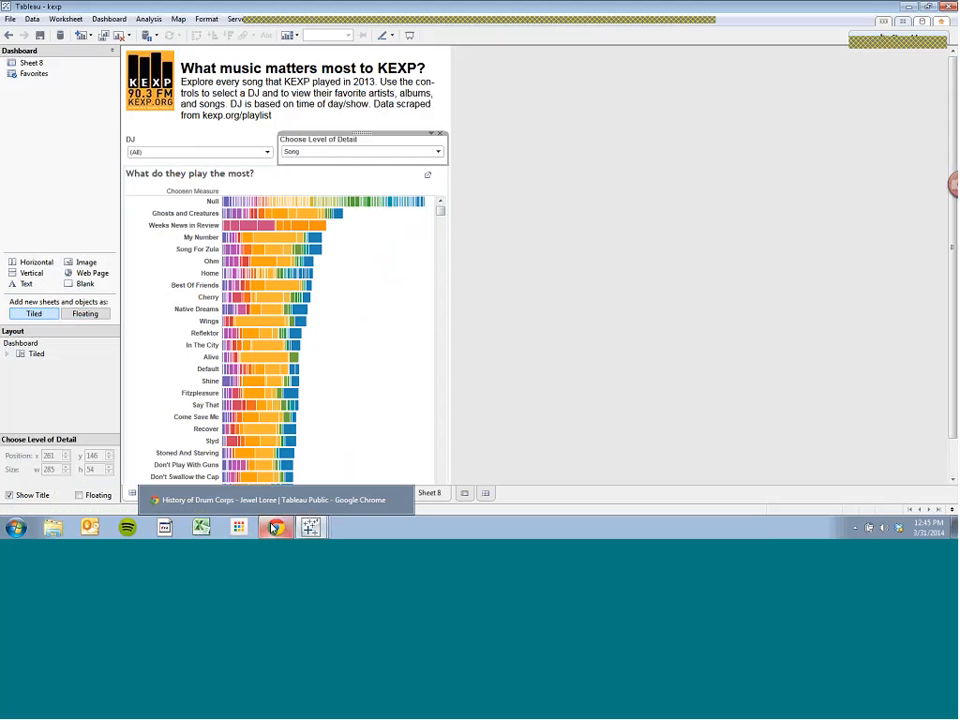
click(276, 528)
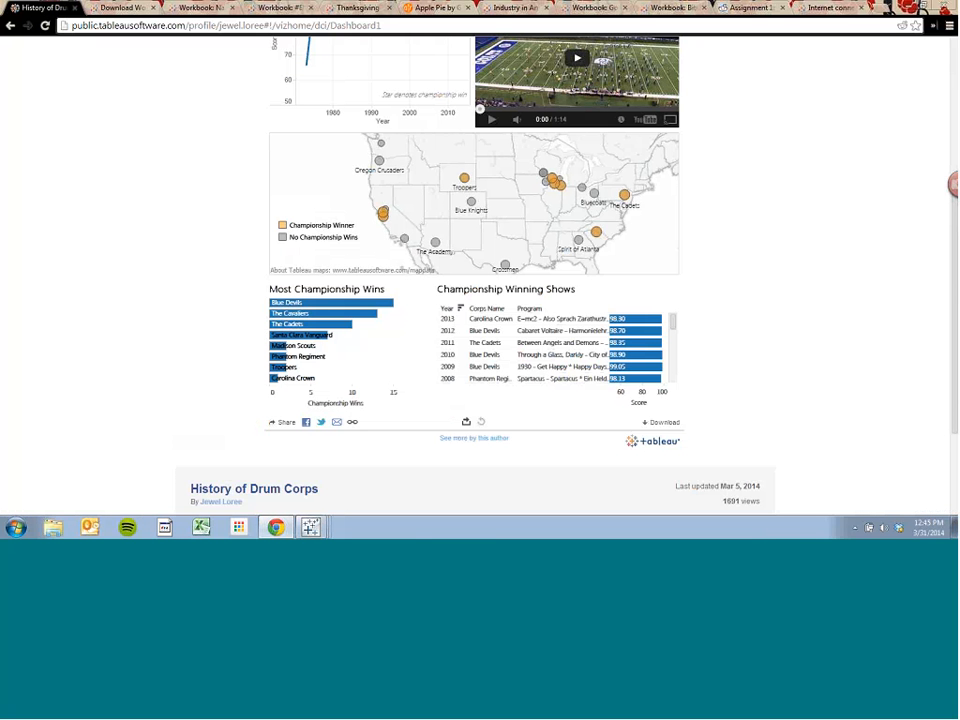
click(158, 7)
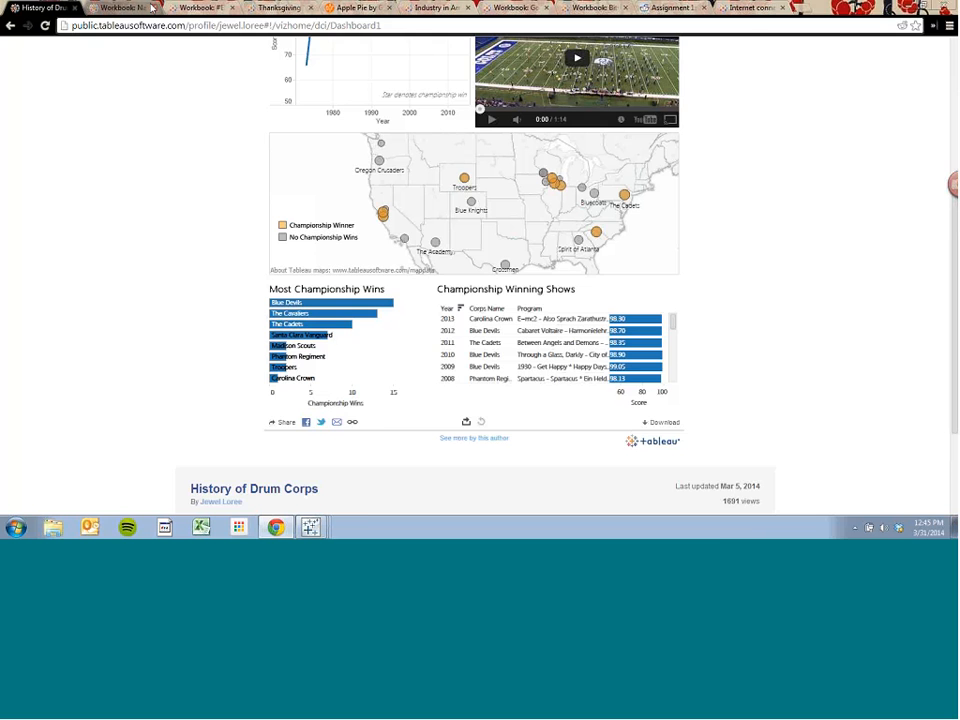
click(128, 7)
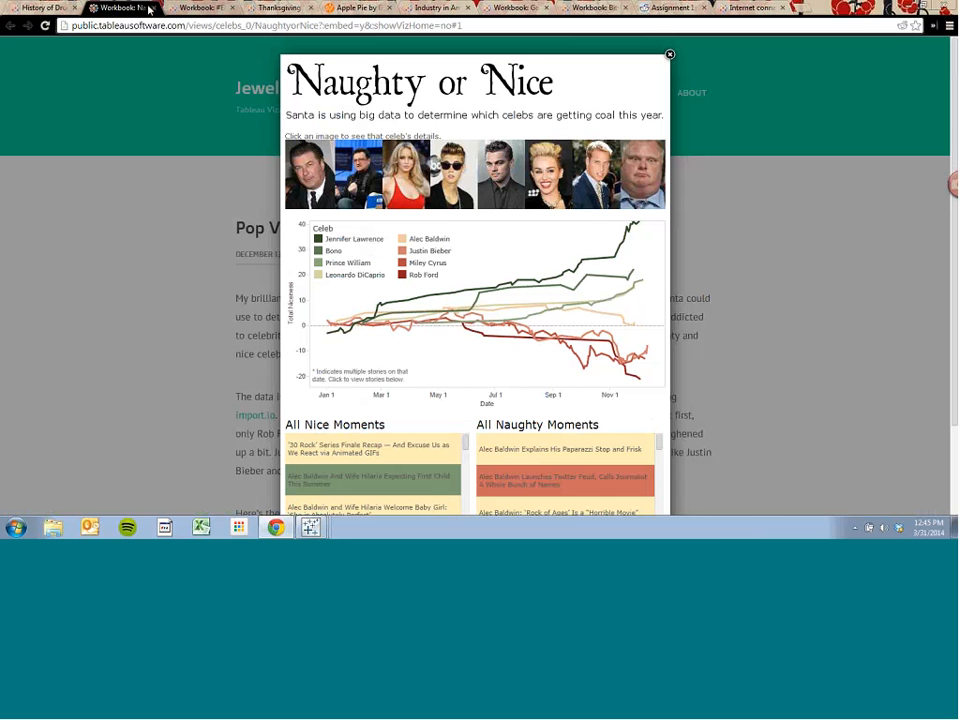
click(153, 8)
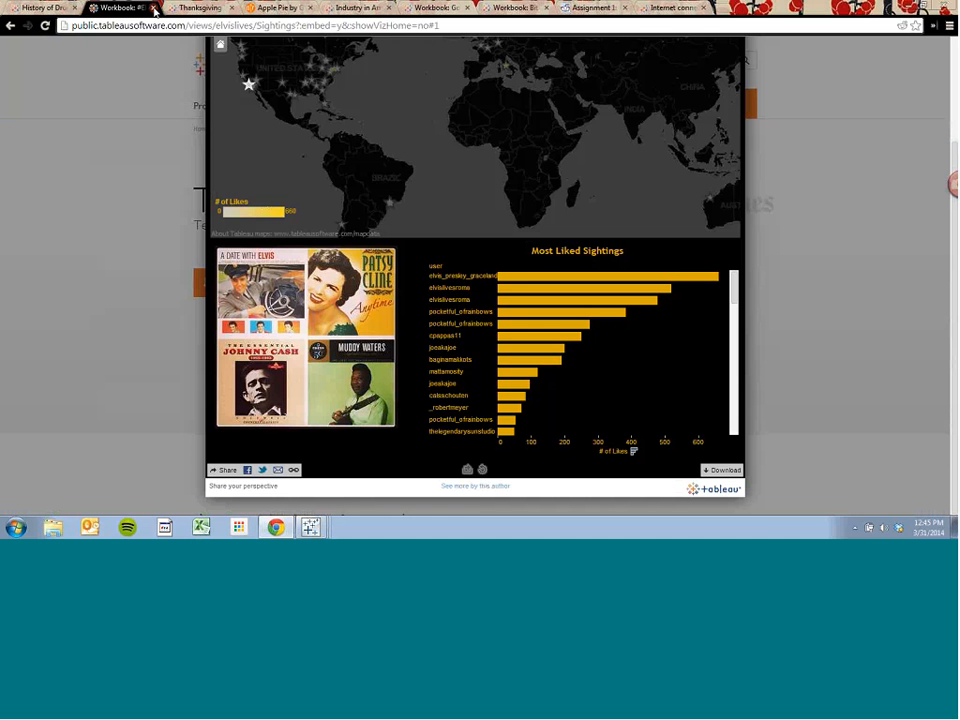
click(153, 8)
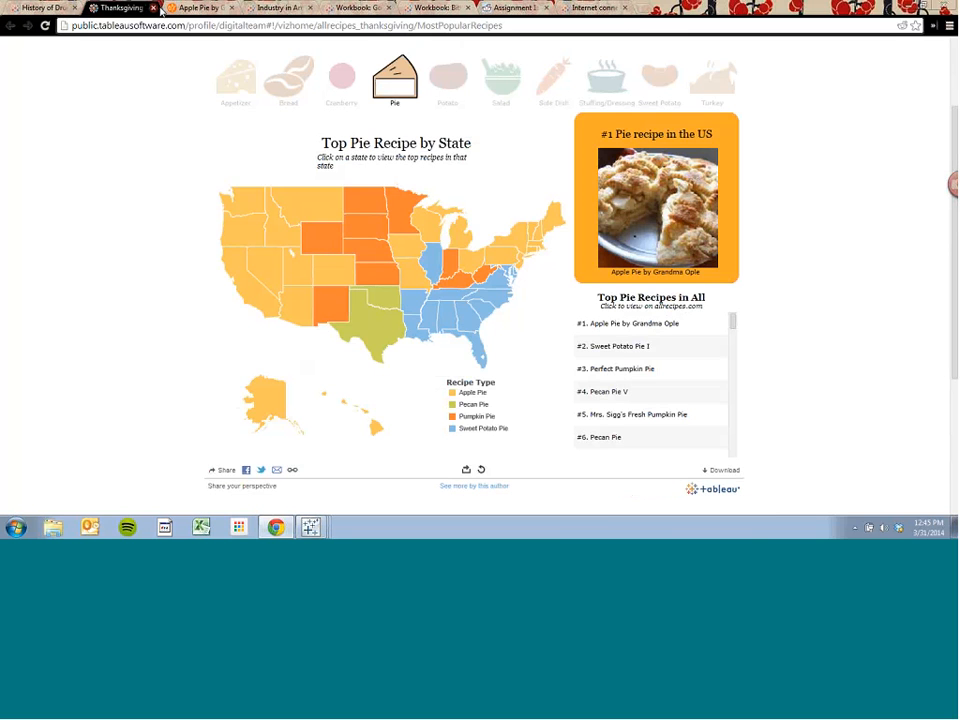
click(154, 8)
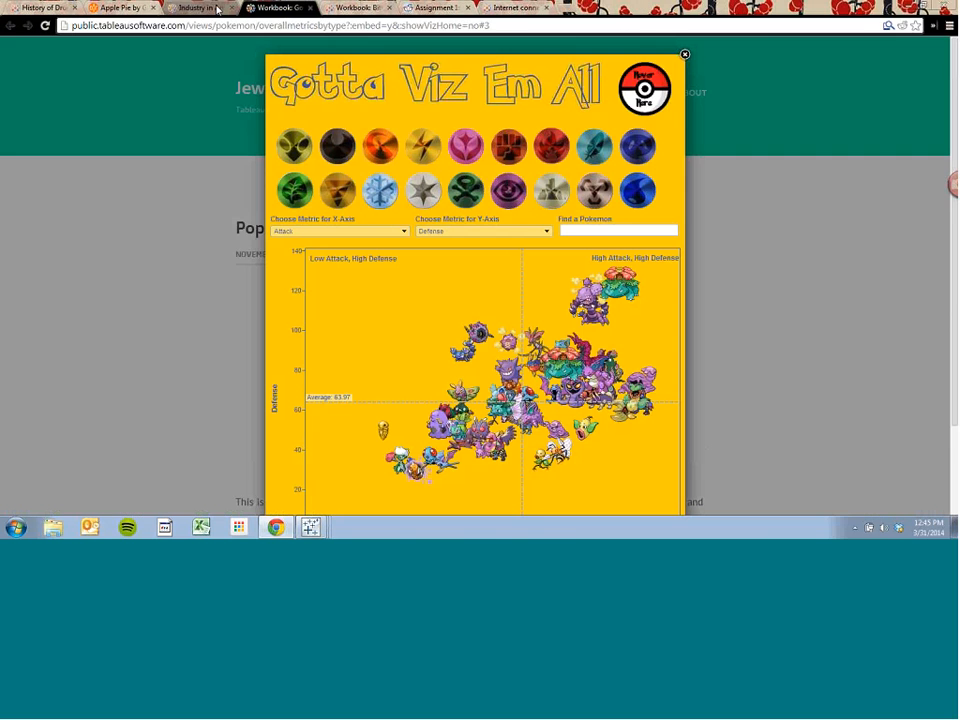
Show the Gotta Viz Em All workbook page and reload it.
click(218, 9)
click(263, 9)
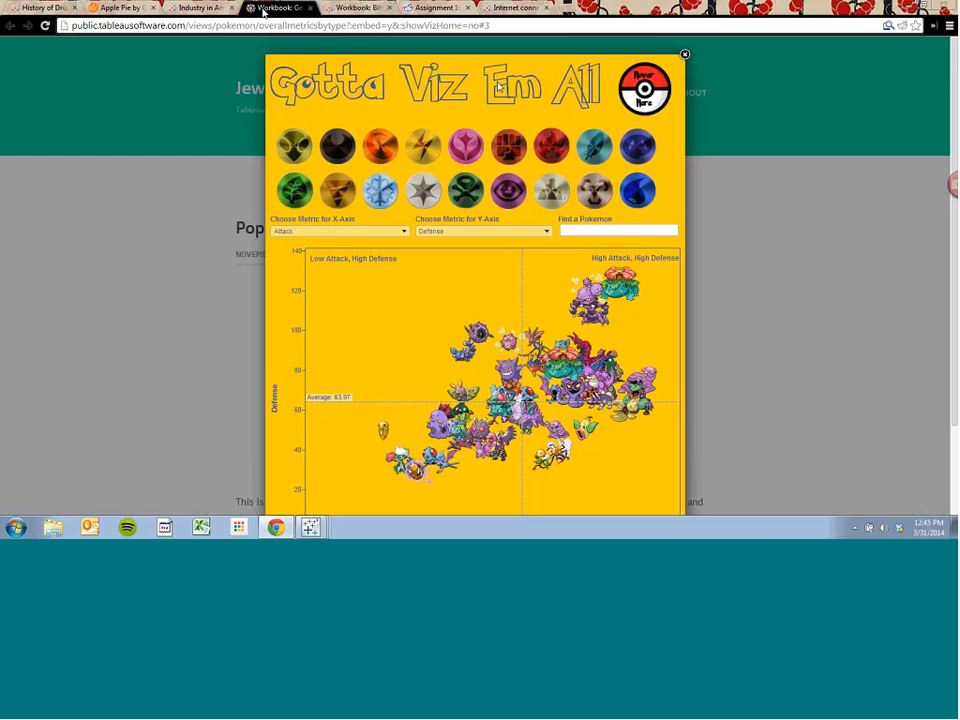
key(F5)
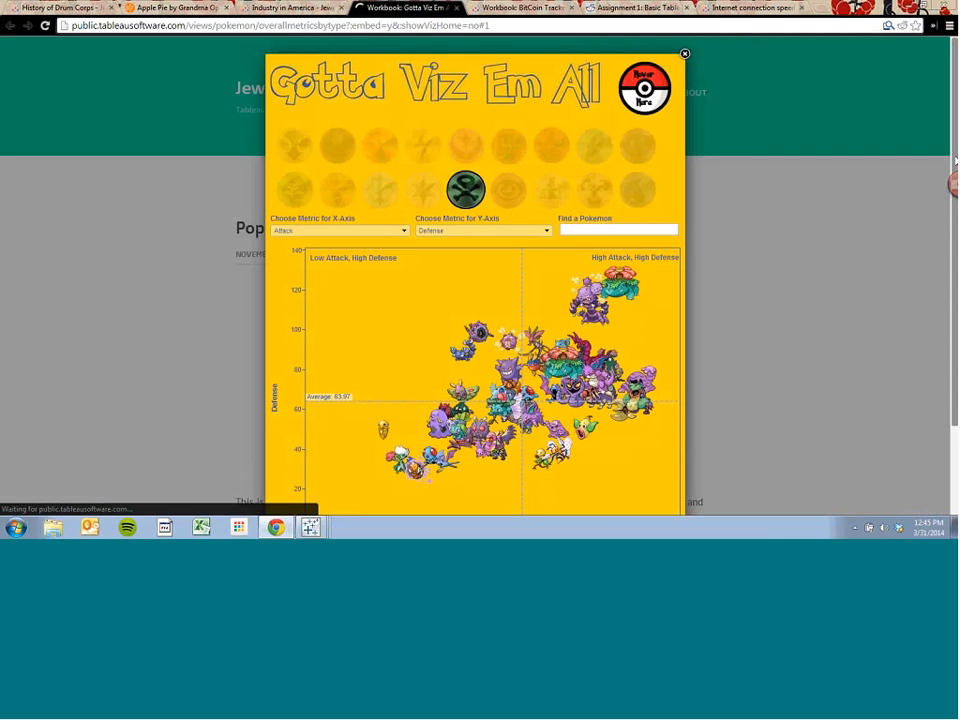
drag(953, 168, 954, 199)
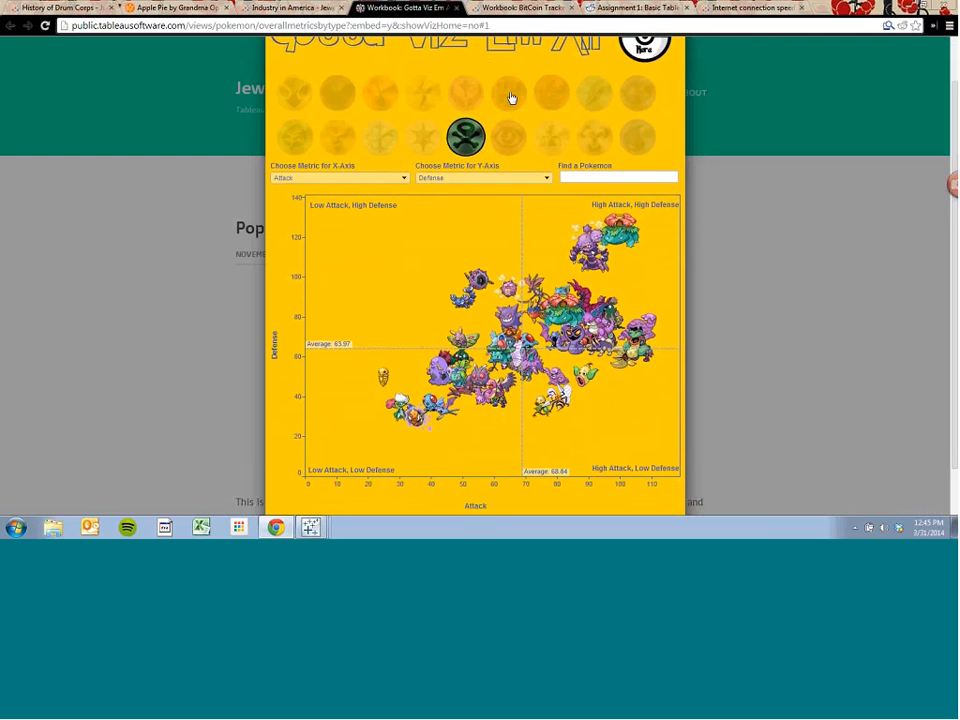
Filter the Pokemon scatter plot by several types in turn, including Electric and Rock, ending with Poison.
click(510, 97)
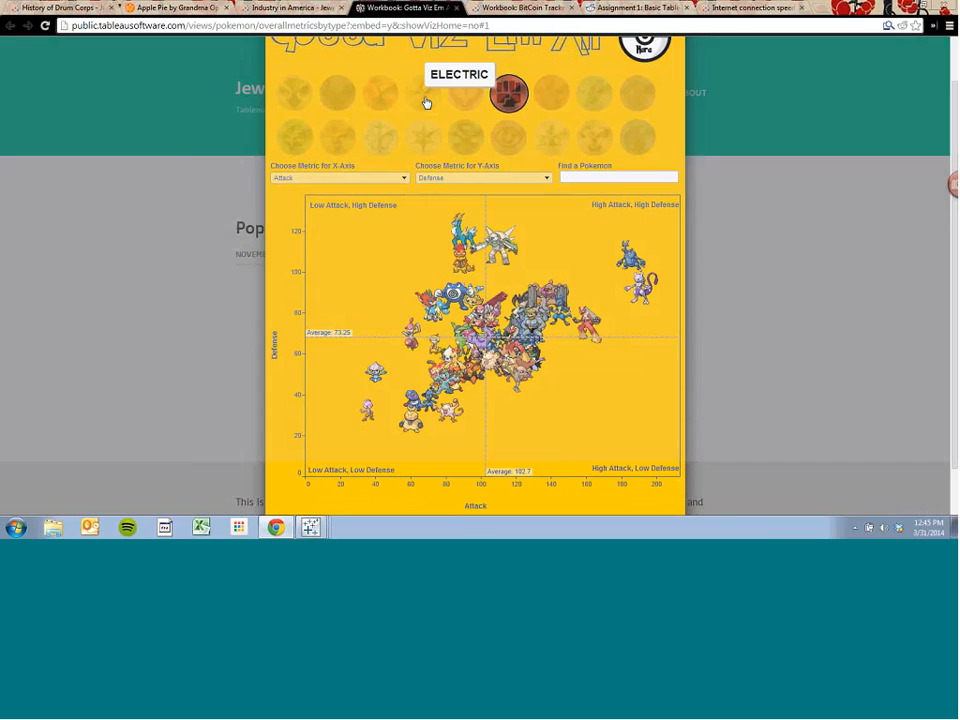
click(425, 100)
click(337, 93)
click(556, 100)
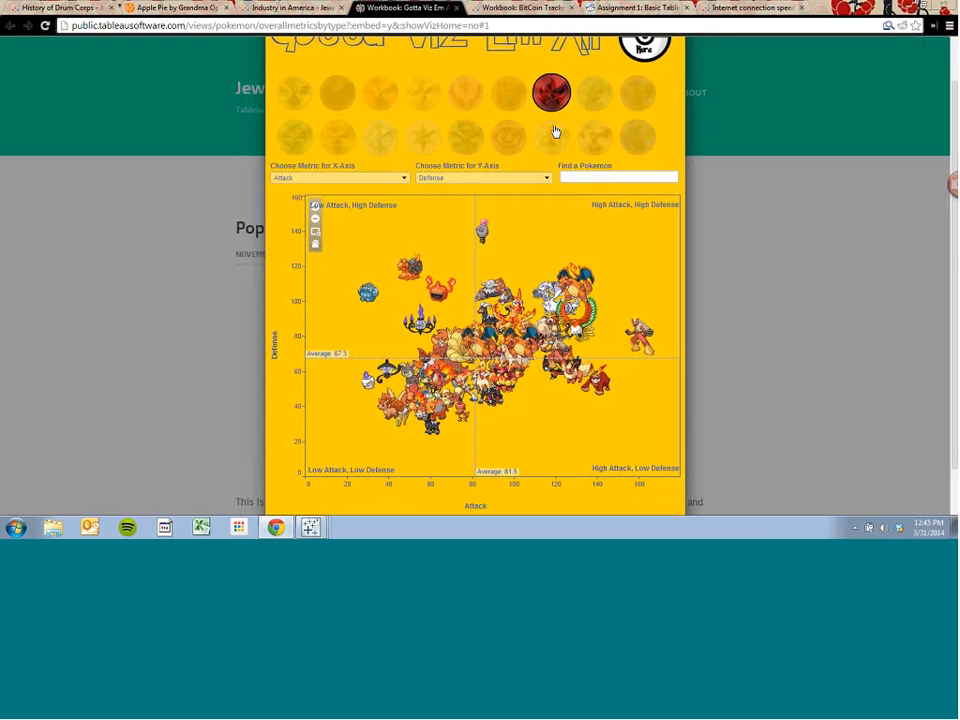
click(556, 141)
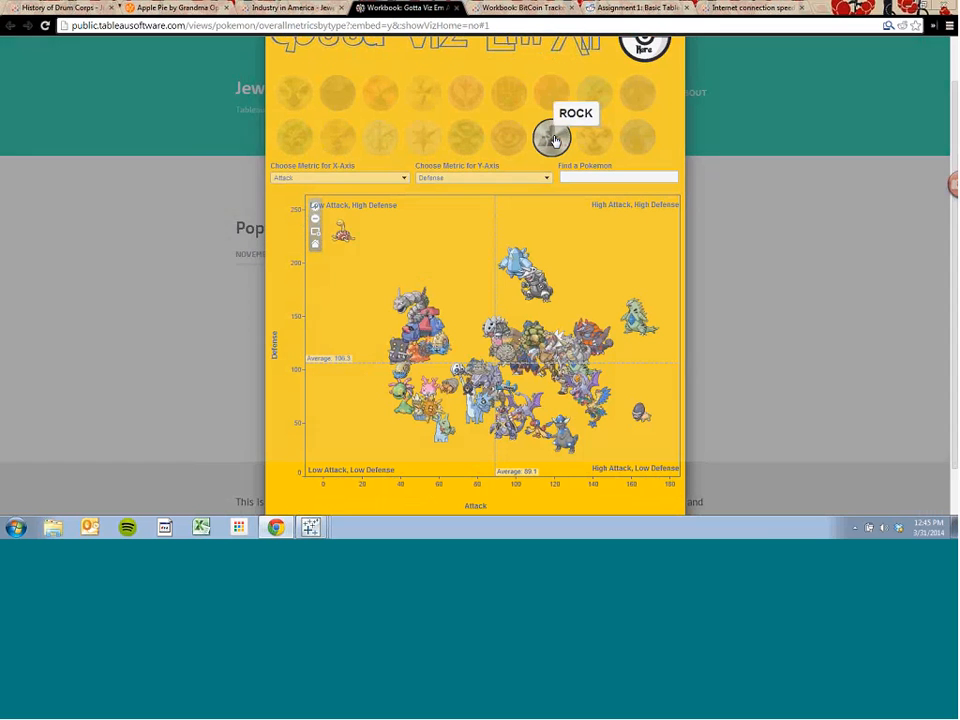
click(510, 142)
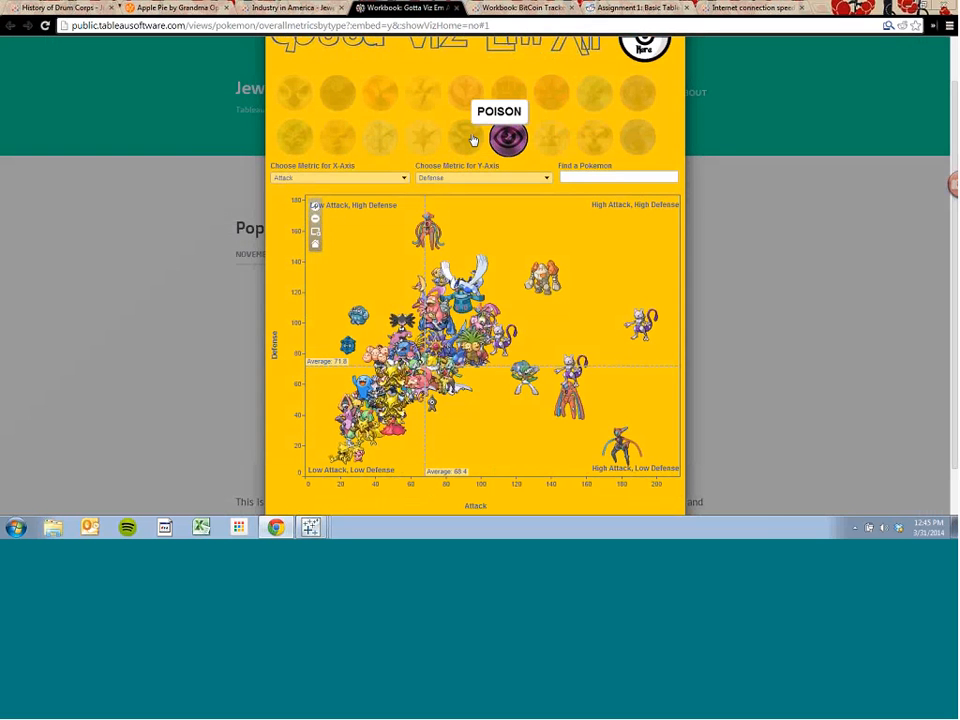
click(472, 140)
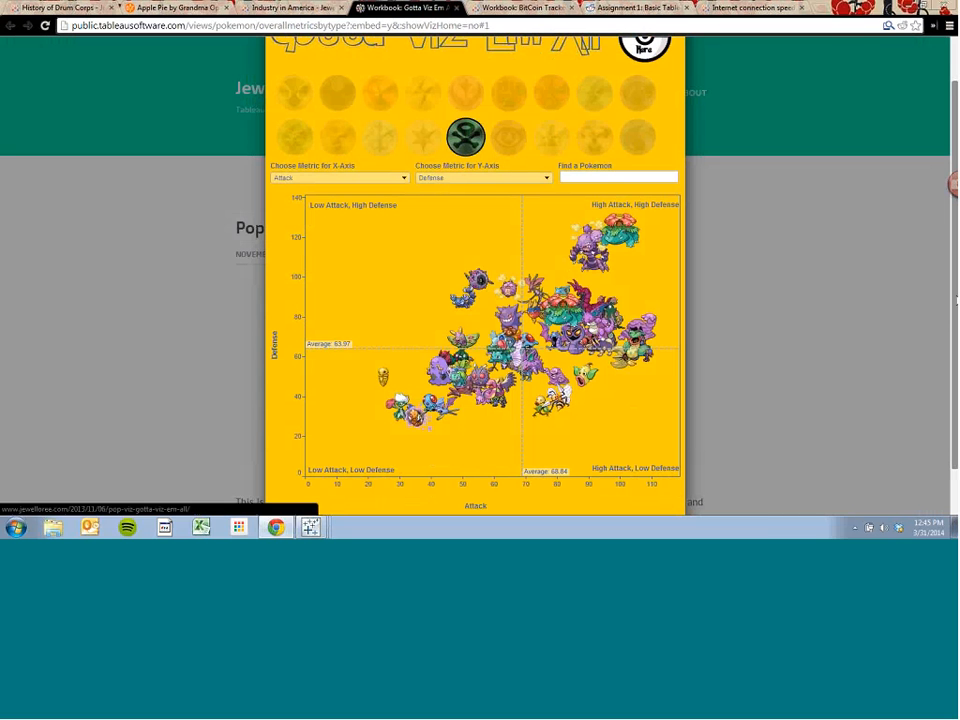
Set the Pokemon scatter plot's X-axis metric to Speed and its Y-axis metric to HP.
drag(956, 300, 956, 322)
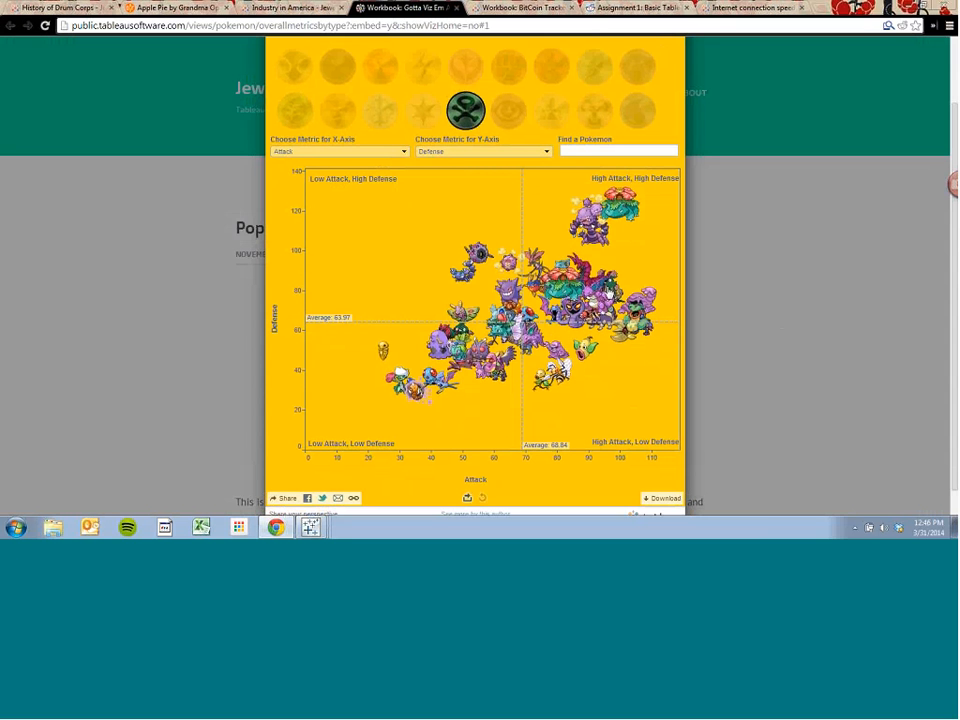
click(404, 153)
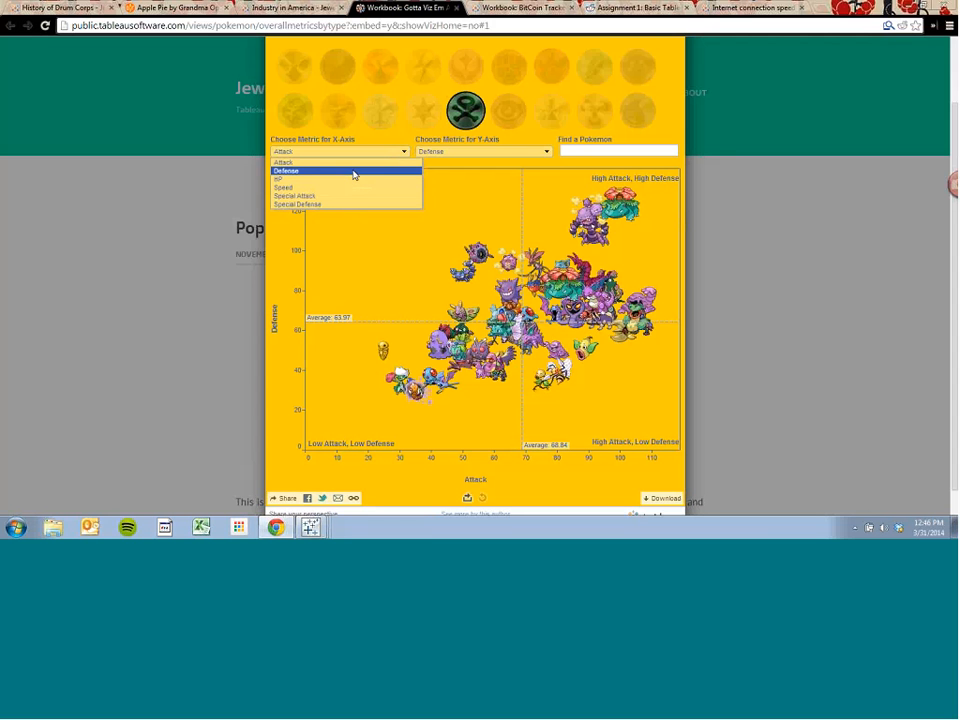
click(388, 136)
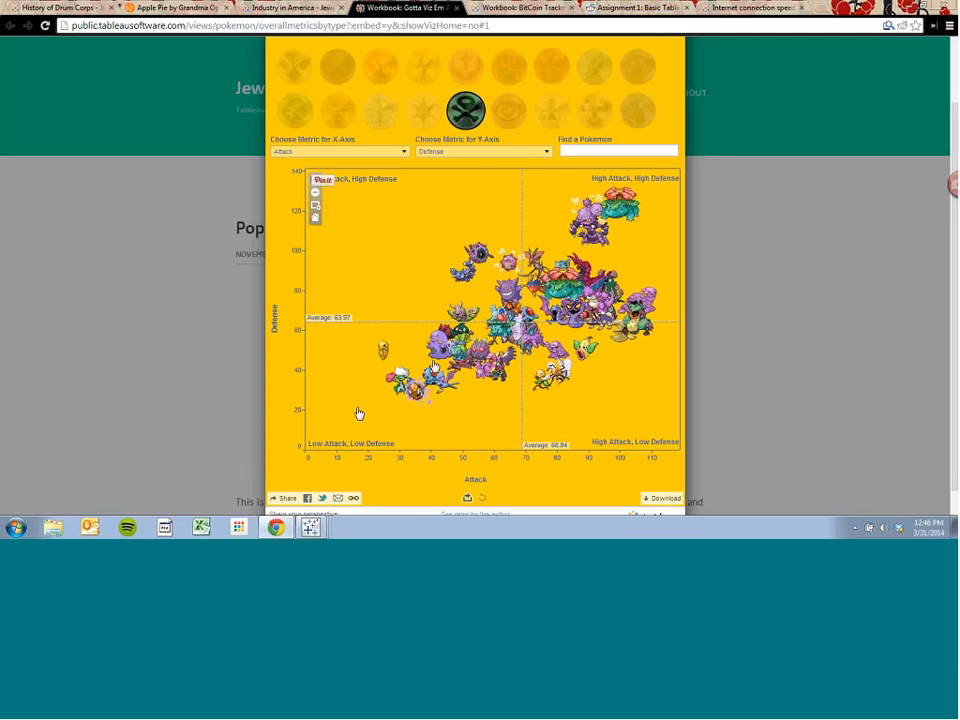
mouse_move(424, 369)
mouse_move(597, 226)
click(406, 152)
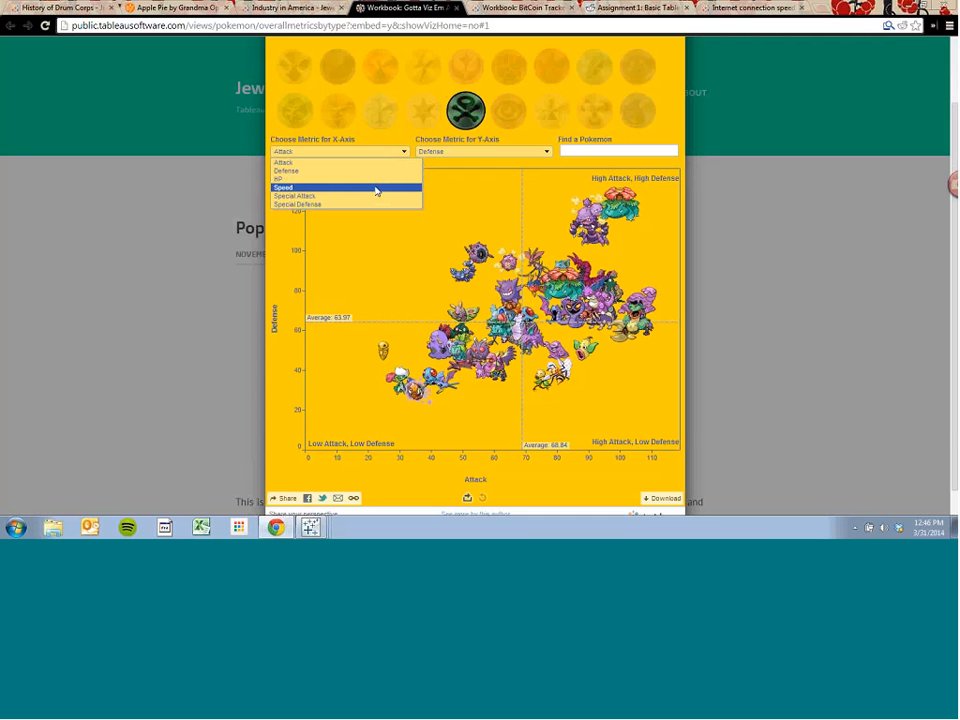
click(376, 189)
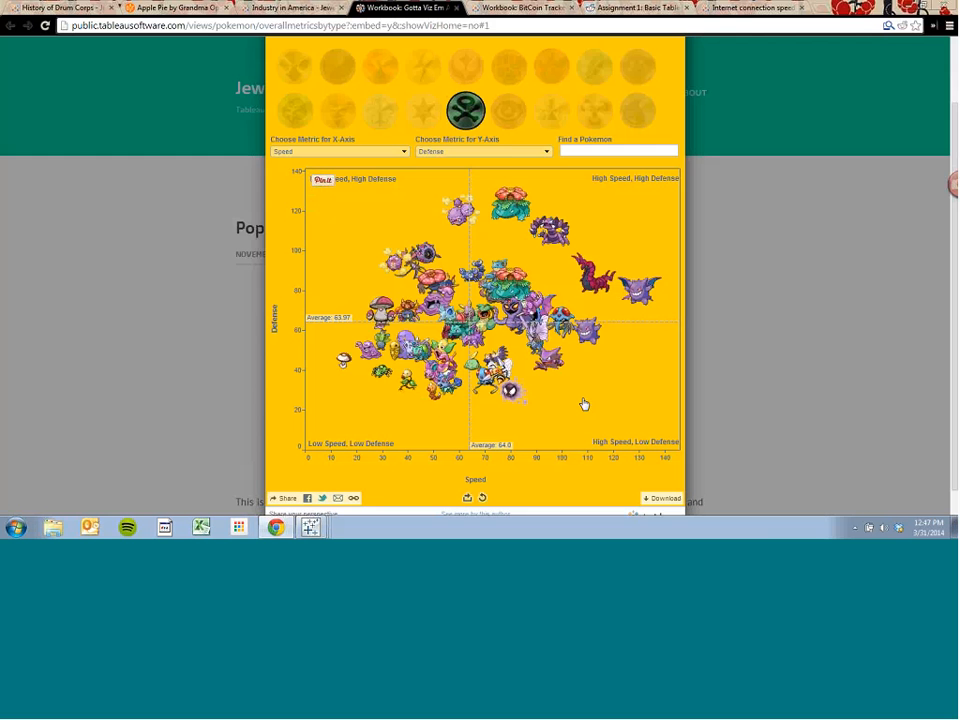
click(505, 153)
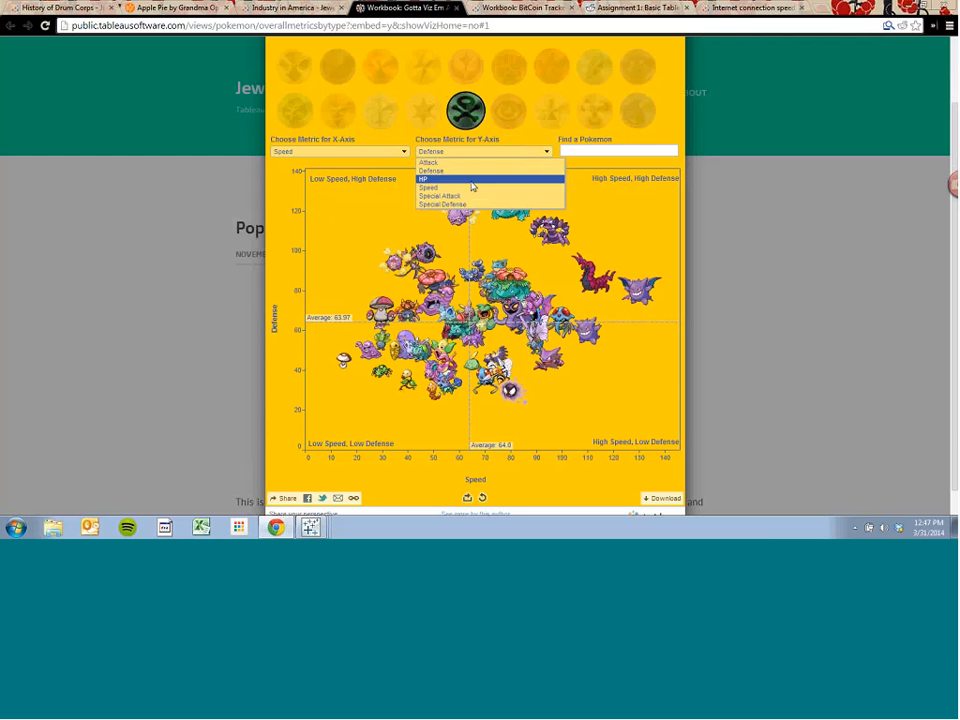
click(470, 179)
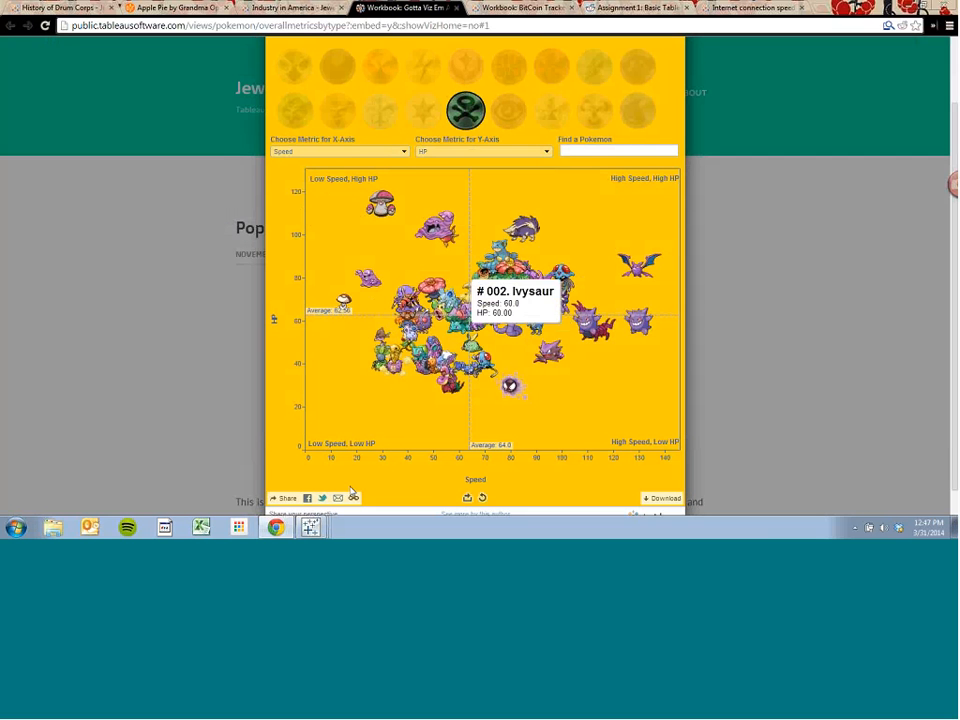
Show the Tracking BitCoin Data dashboard and examine the measures offered for Line 1.
click(550, 8)
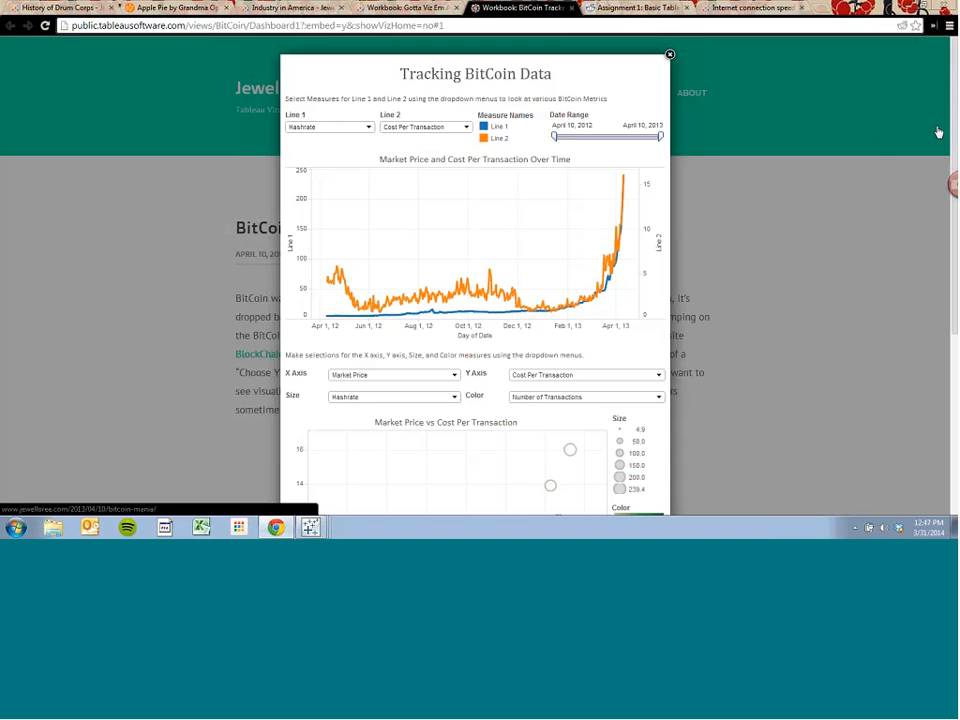
scroll(938, 132, down, 2)
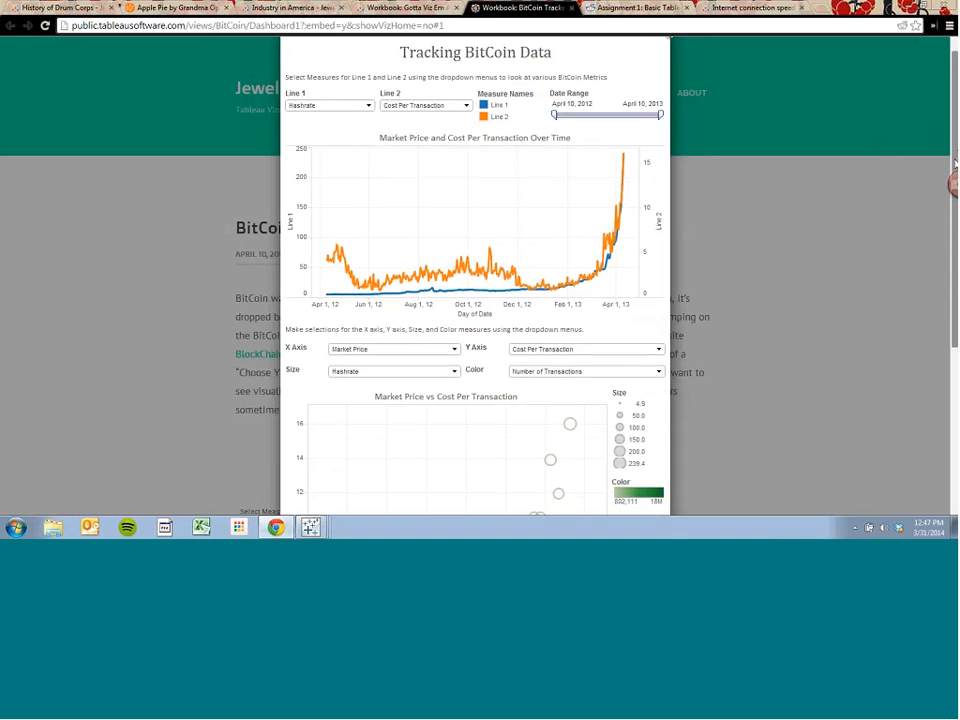
drag(955, 199, 955, 122)
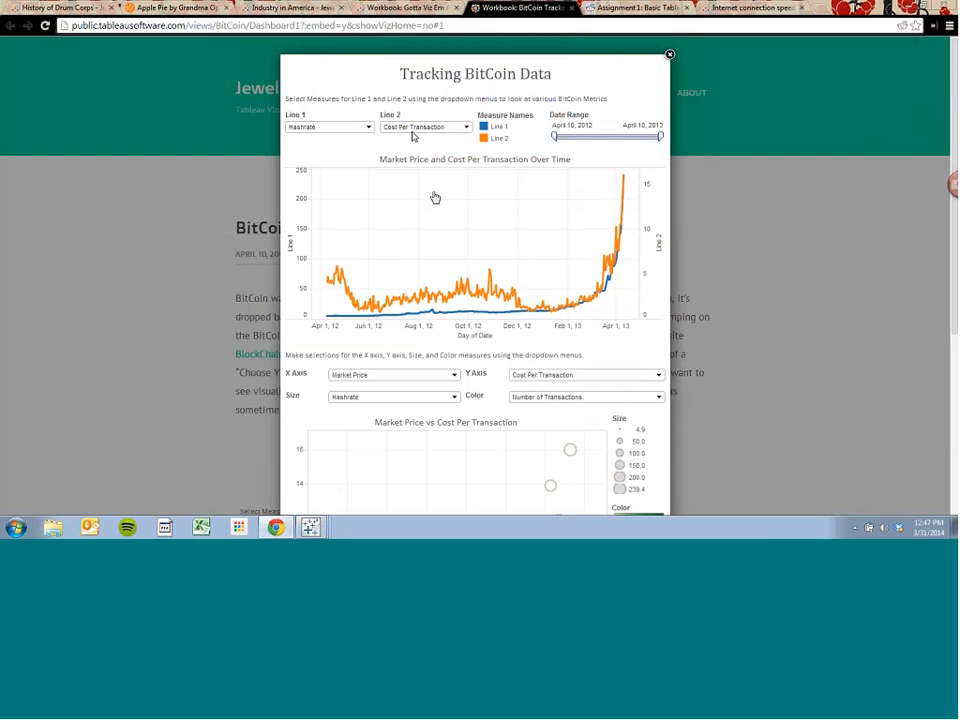
click(368, 128)
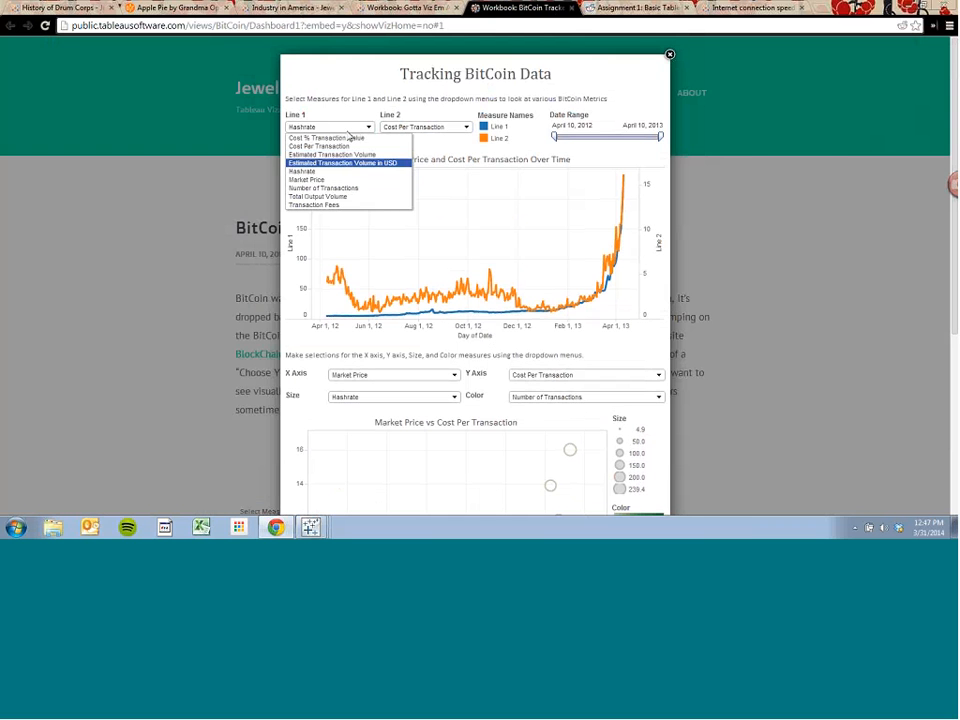
click(349, 126)
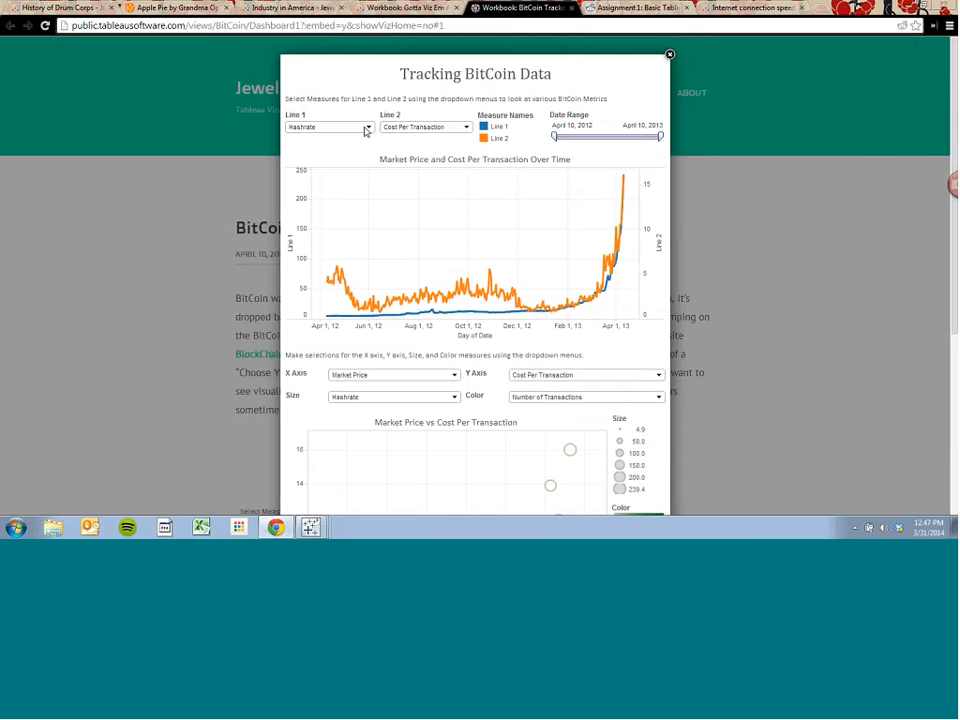
Set the BitCoin line chart's Line 1 measure to Cost % Transaction Value and its Line 2 measure to Market Price.
click(366, 128)
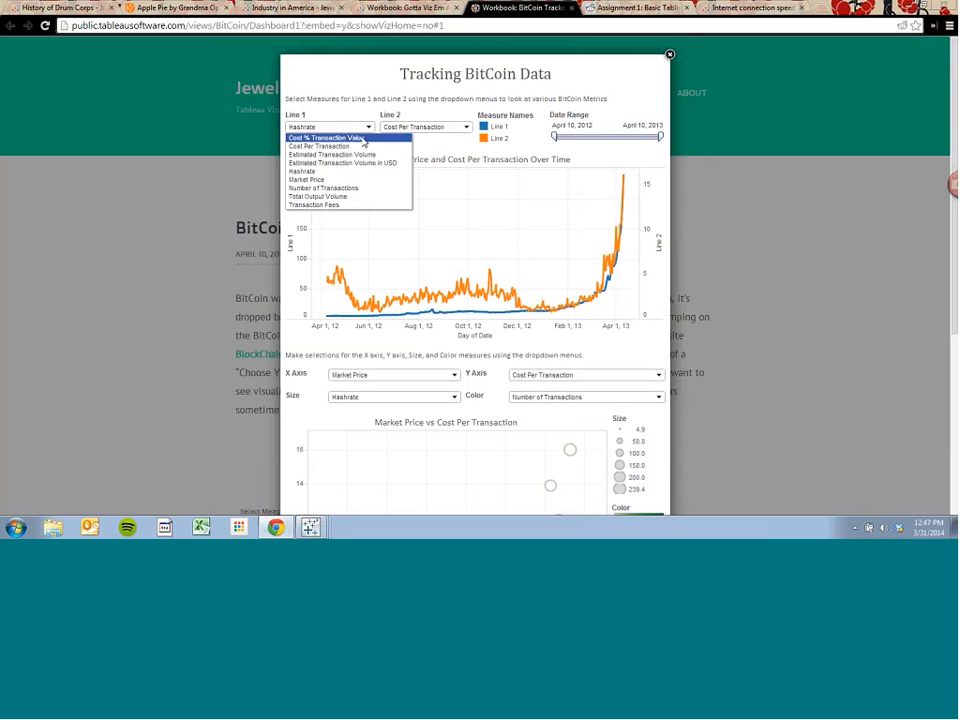
click(362, 137)
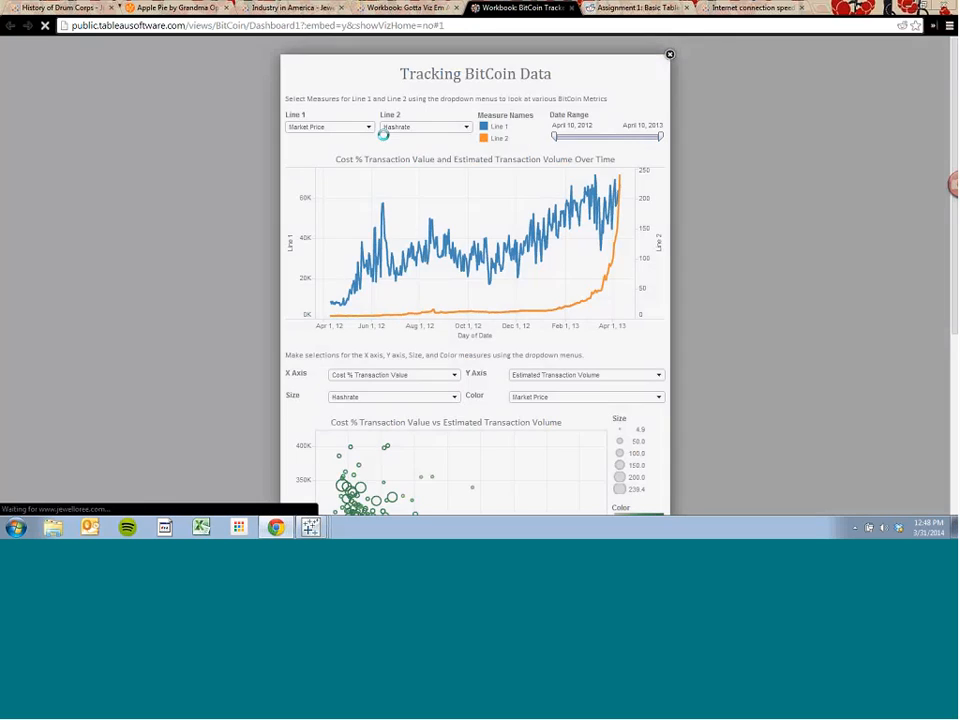
click(368, 127)
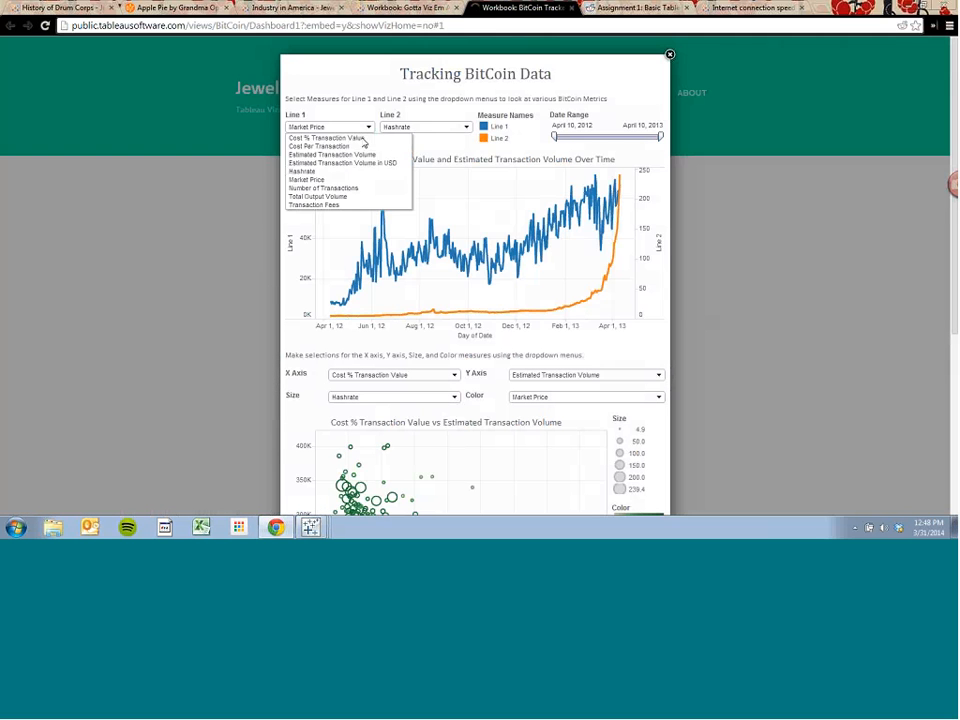
click(366, 138)
click(427, 128)
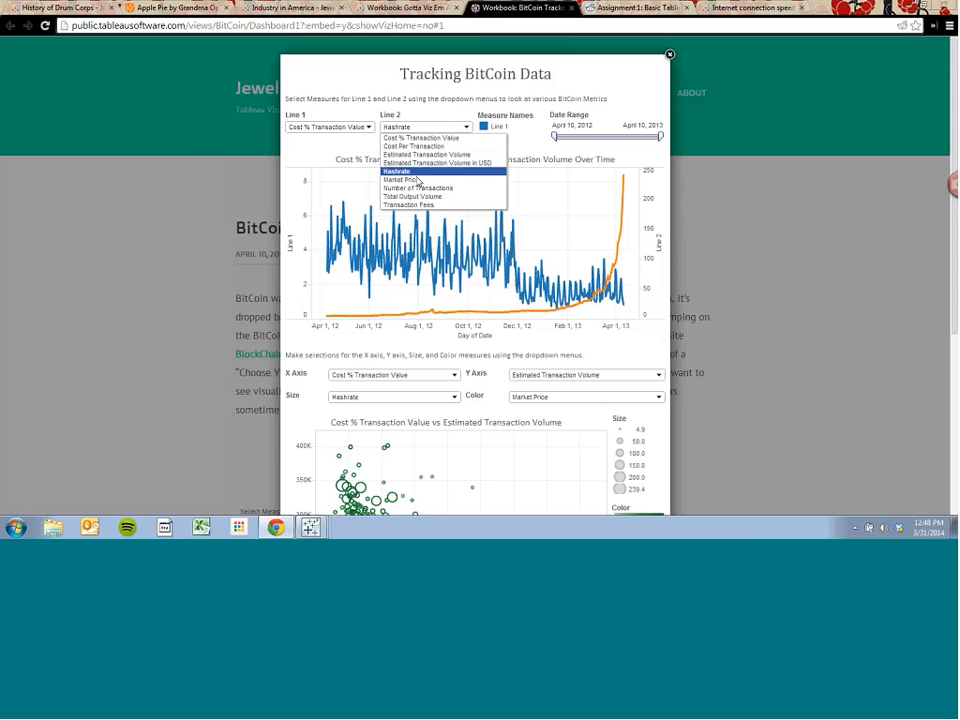
click(414, 180)
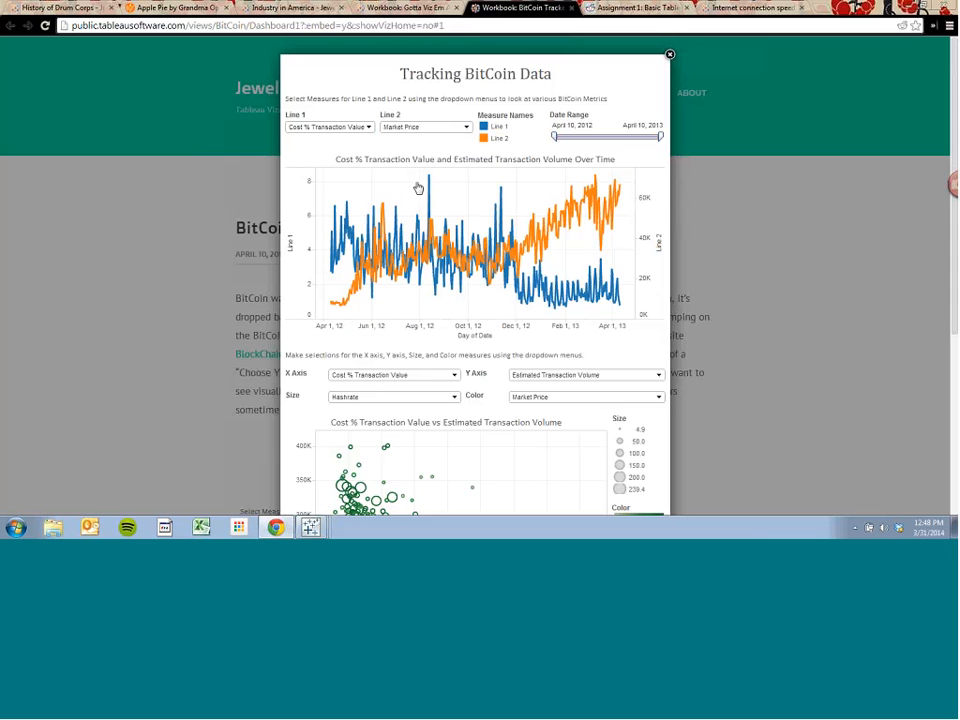
Switch the Line 1 measure to Number of Transactions and after that to Hashrate.
click(367, 128)
click(348, 187)
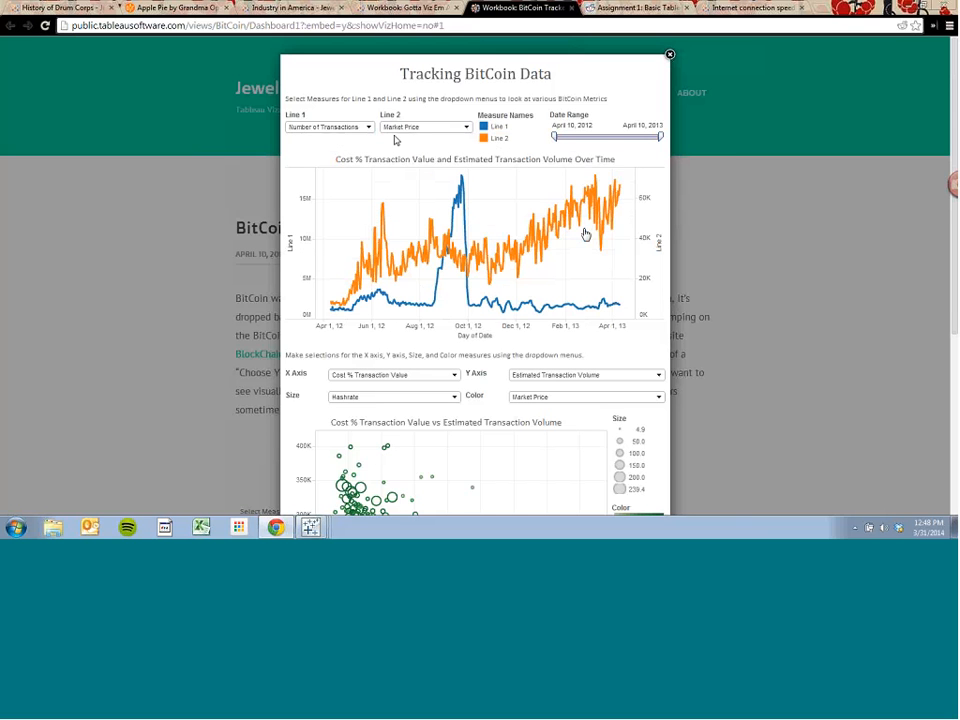
click(369, 128)
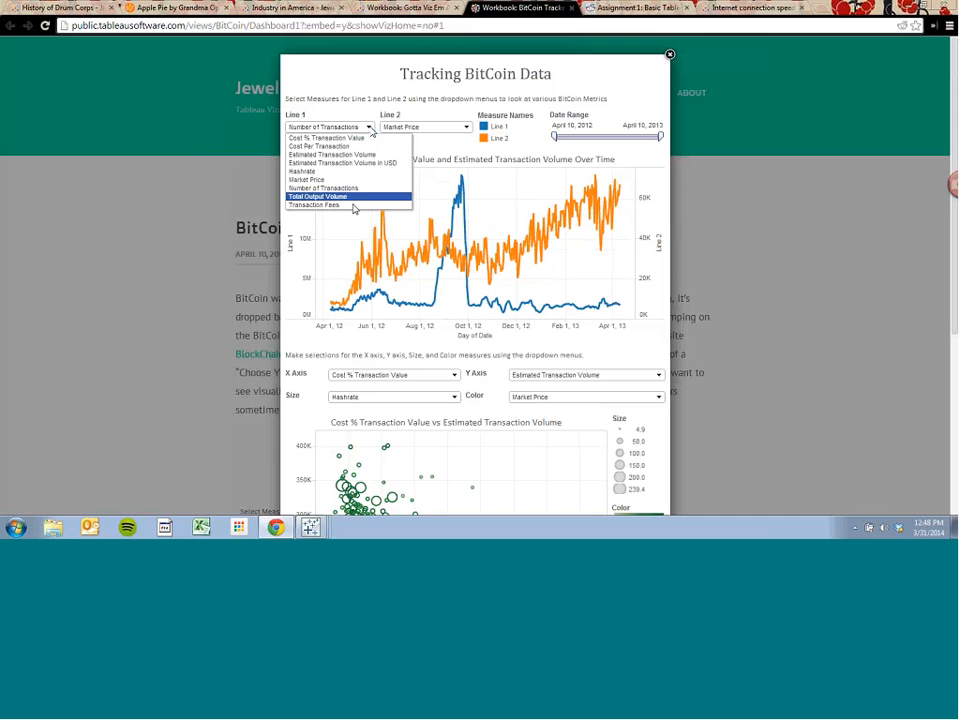
click(353, 172)
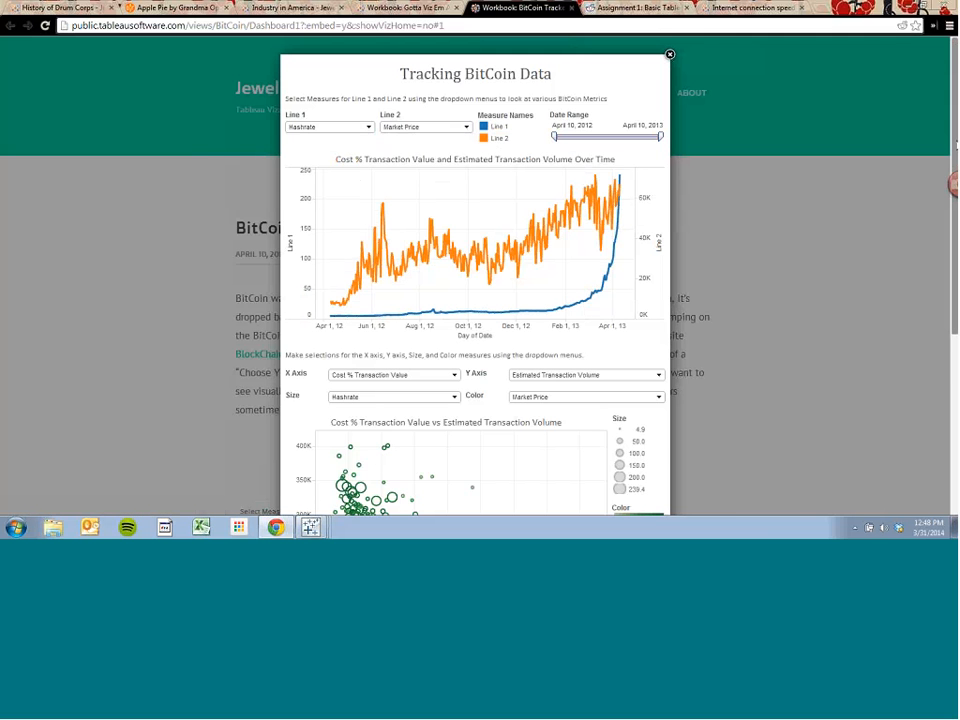
Set the BitCoin scatter plot's X axis to Number of Transactions and its Y axis to Estimated Transaction Volume in USD.
drag(955, 145, 954, 345)
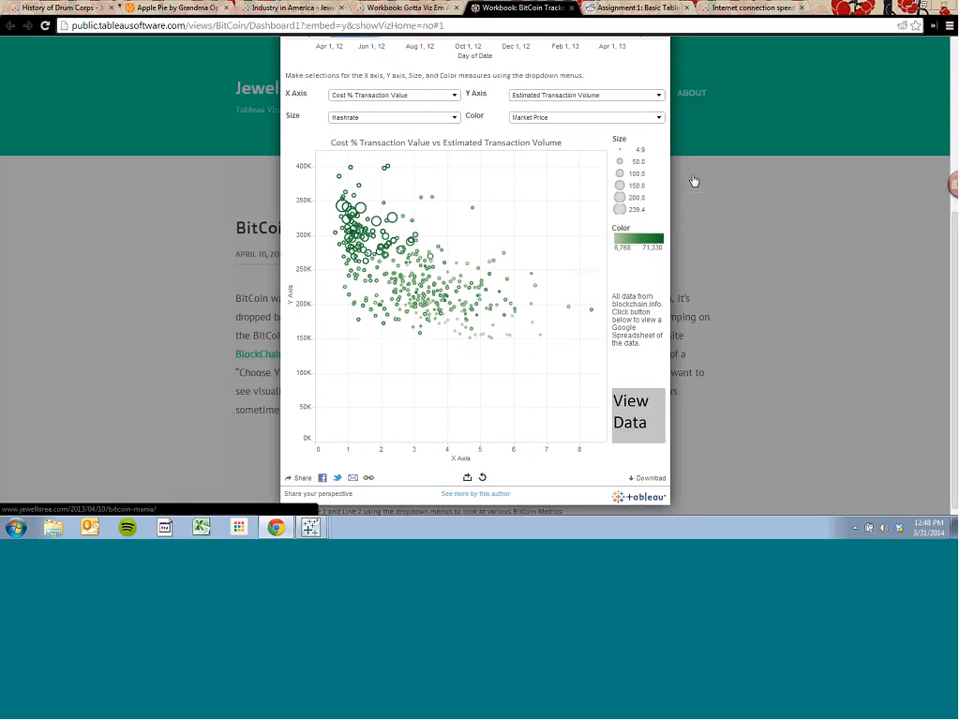
click(450, 100)
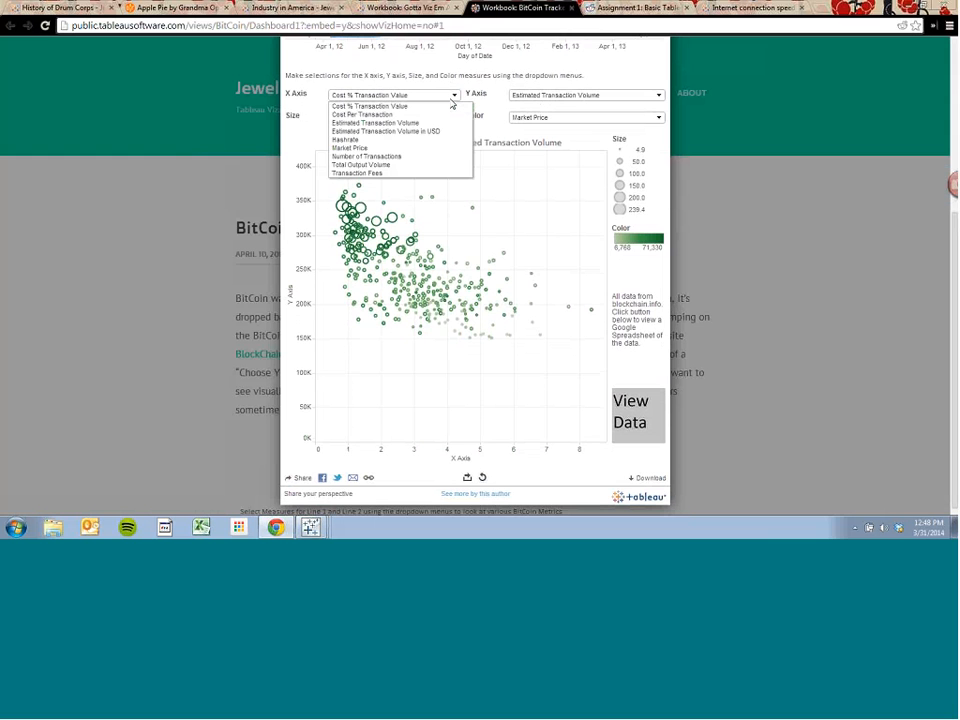
click(380, 156)
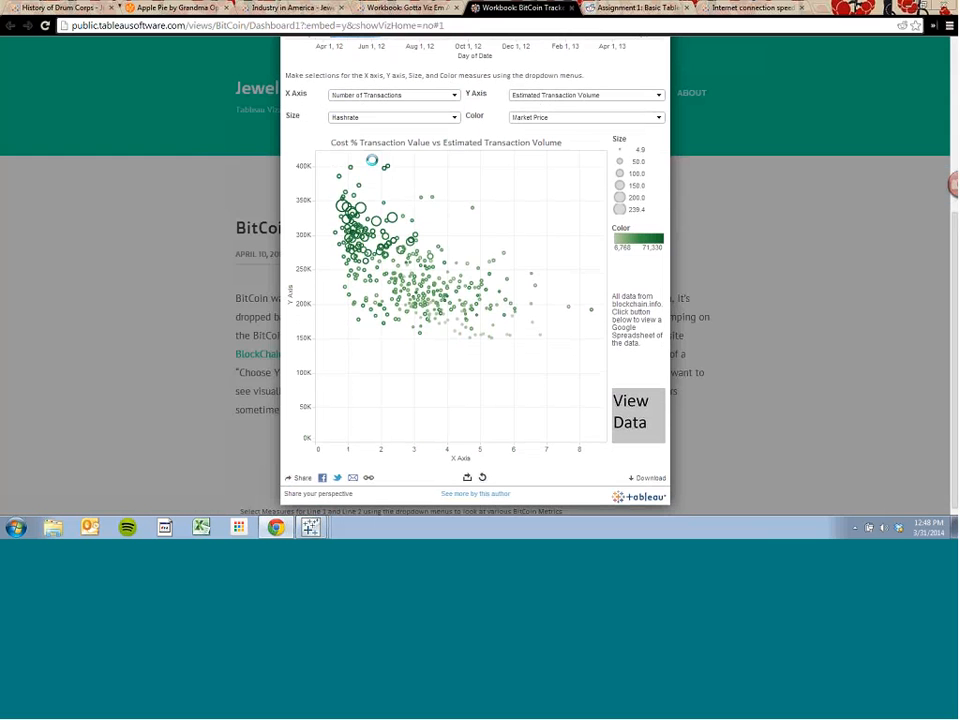
click(586, 97)
click(565, 135)
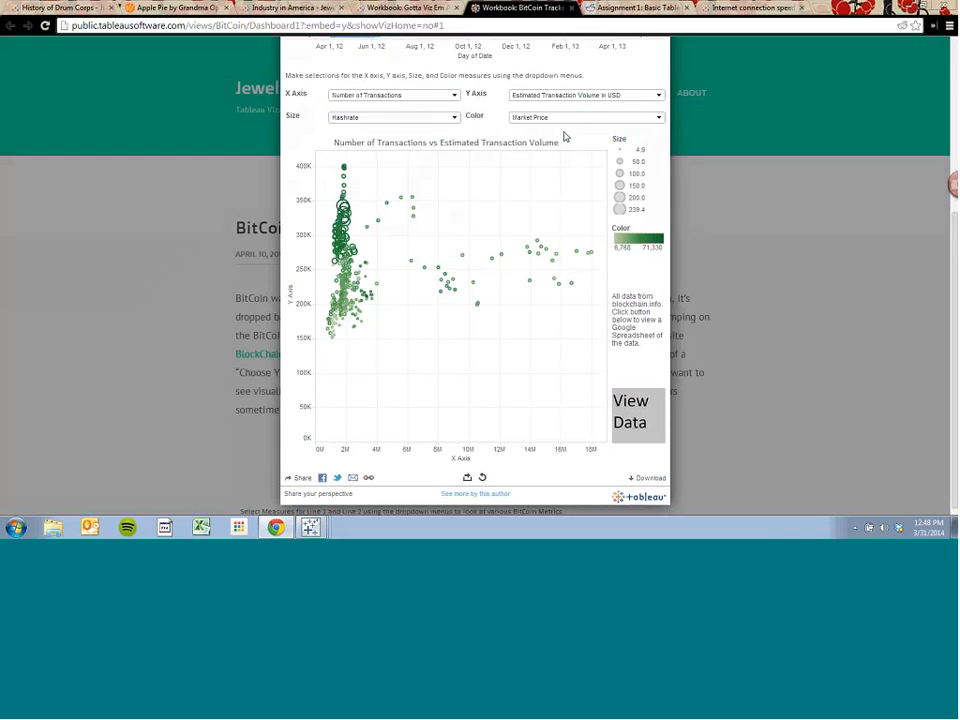
Set the scatter plot's Size to Market Price and its Color to Total Output Volume, ending with Color on Transaction Fees.
click(454, 119)
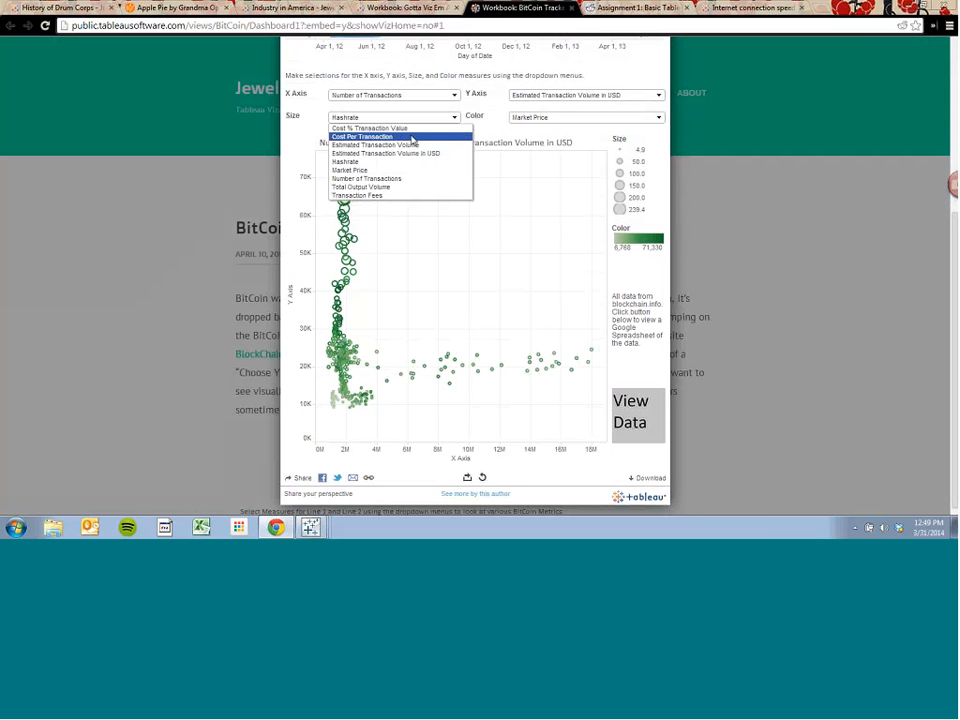
click(385, 173)
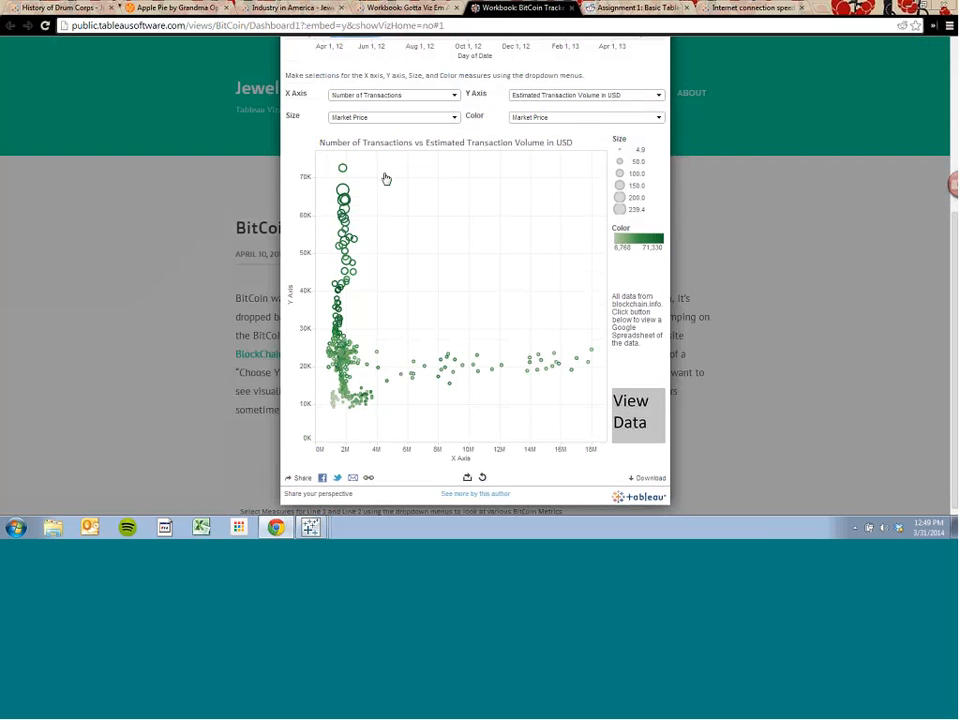
click(607, 116)
click(563, 188)
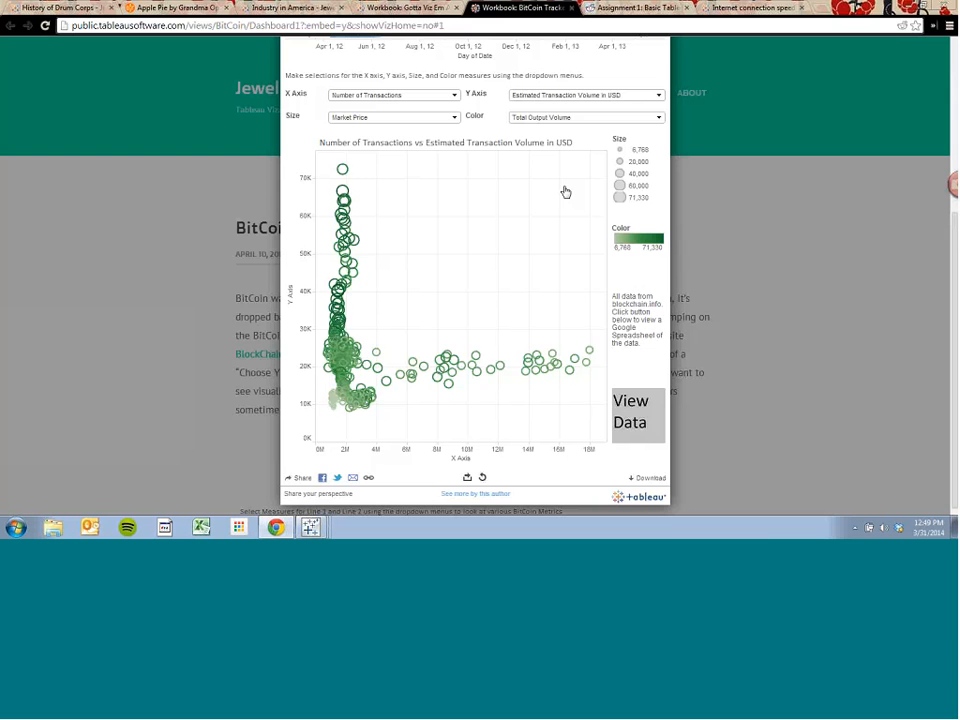
click(564, 117)
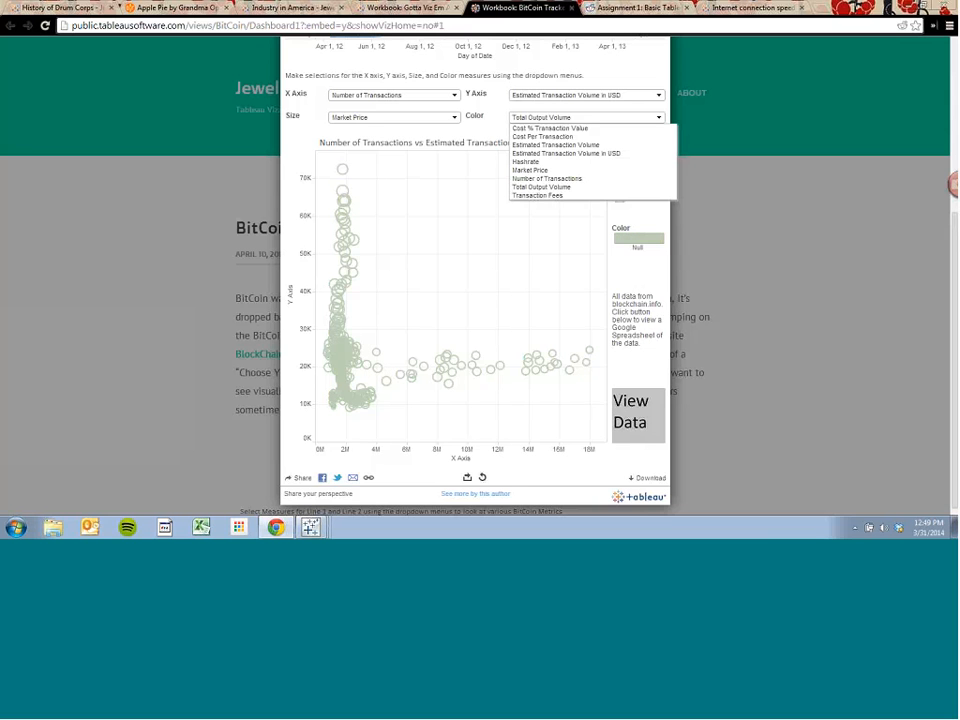
click(537, 195)
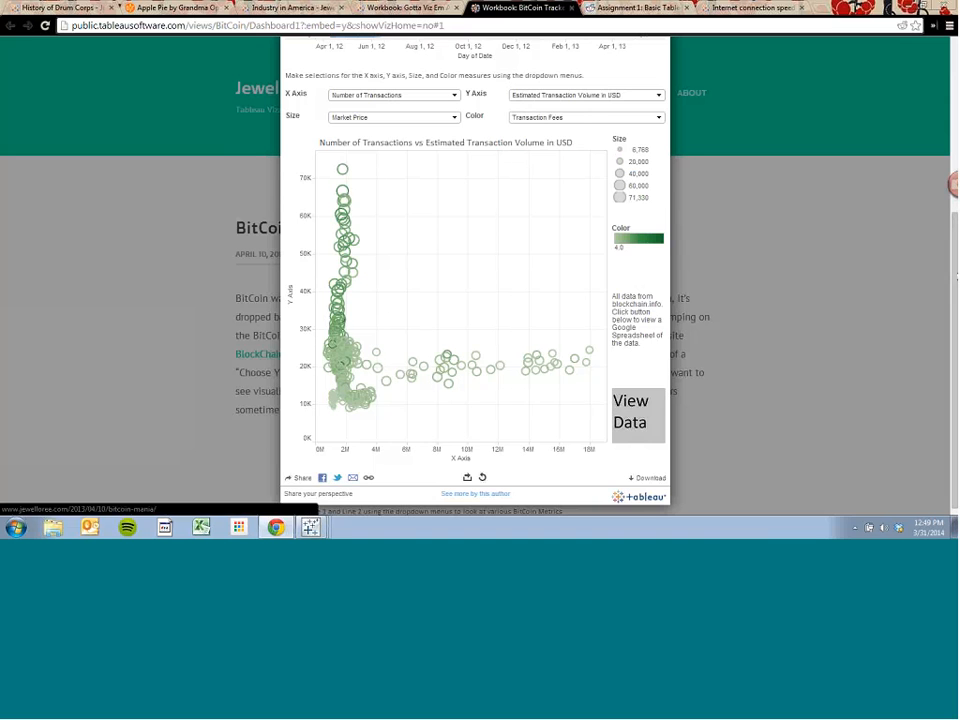
scroll(475, 280, up, 4)
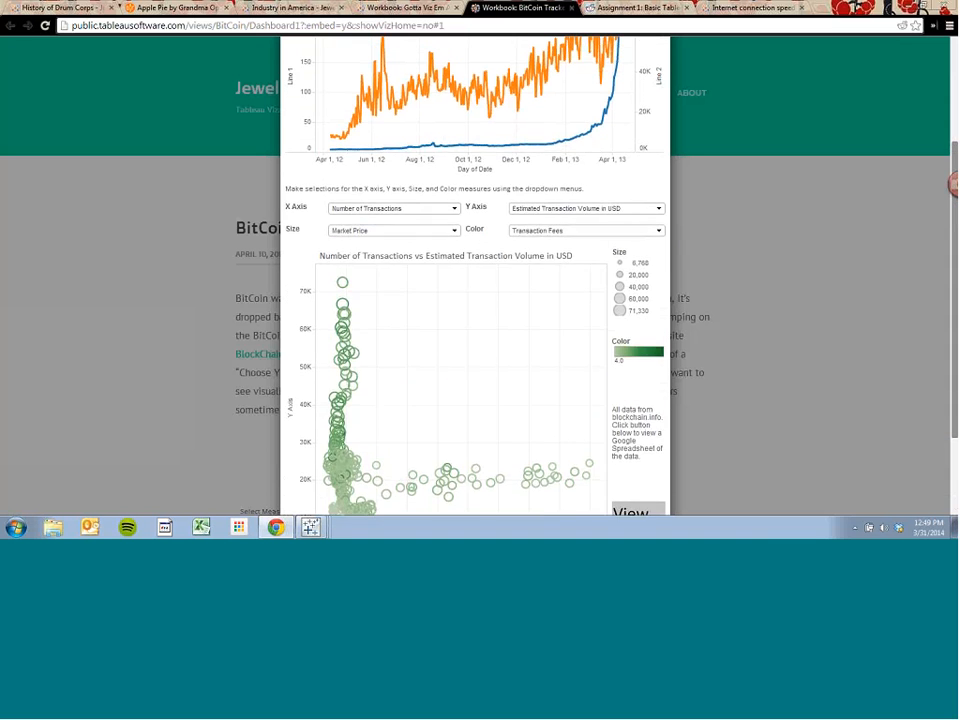
scroll(431, 461, up, 1)
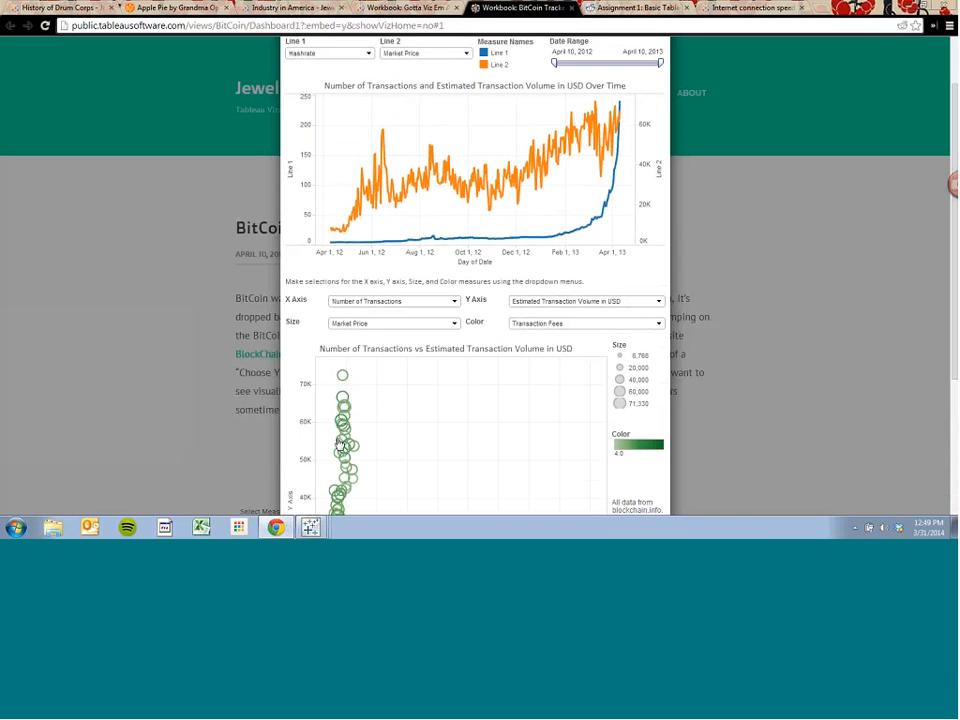
Switch to the kexp workbook in Tableau and examine the Choose Level of Detail options on the Matters Most dashboard.
click(316, 526)
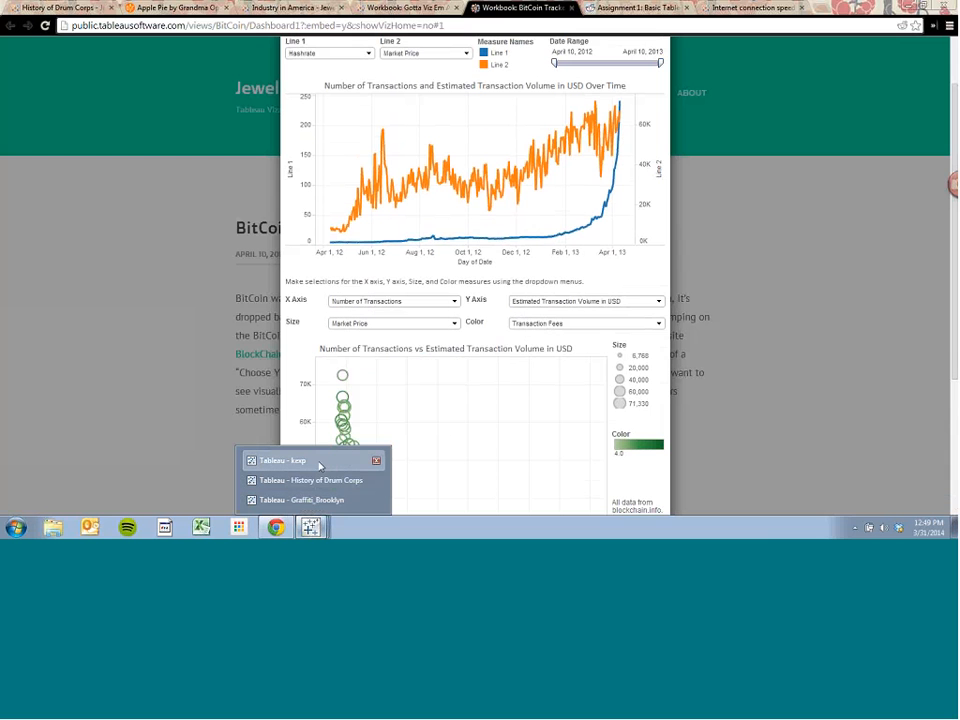
click(283, 460)
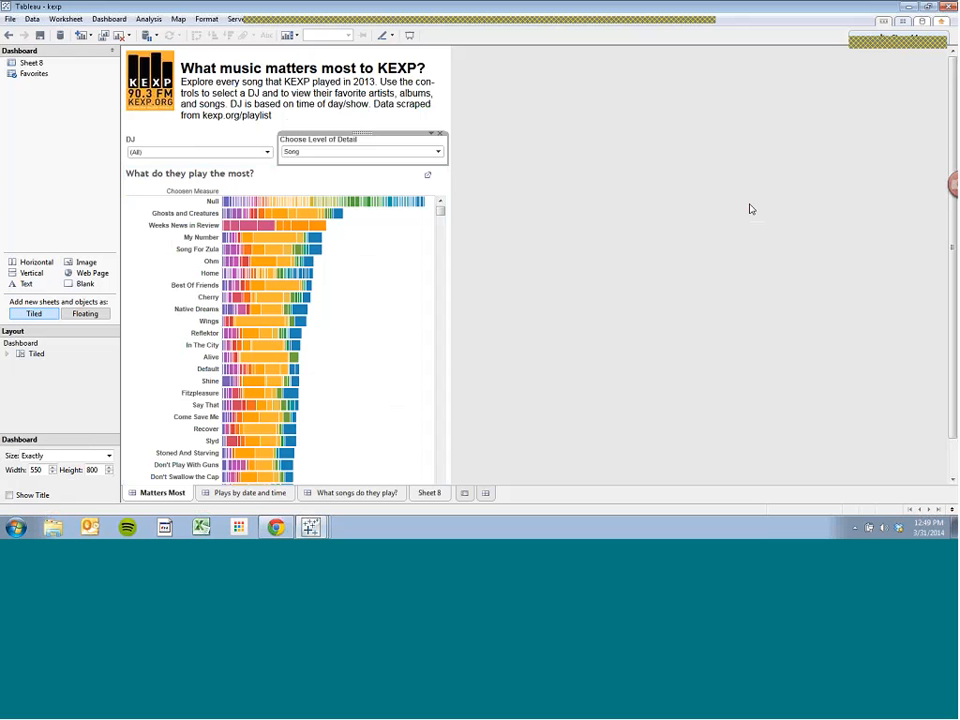
click(434, 158)
click(435, 155)
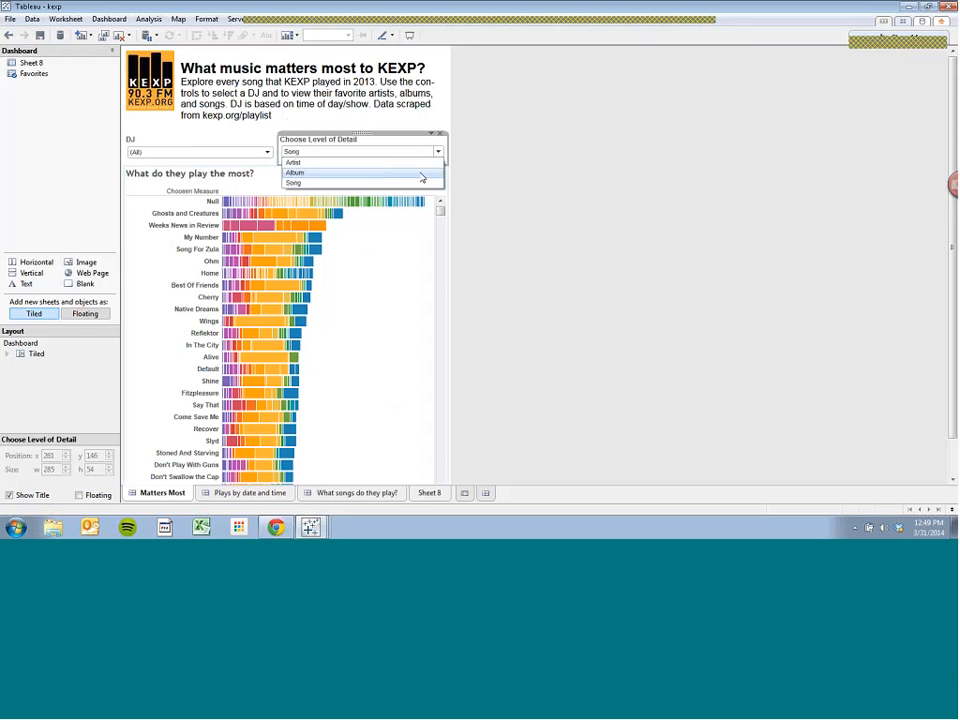
click(492, 178)
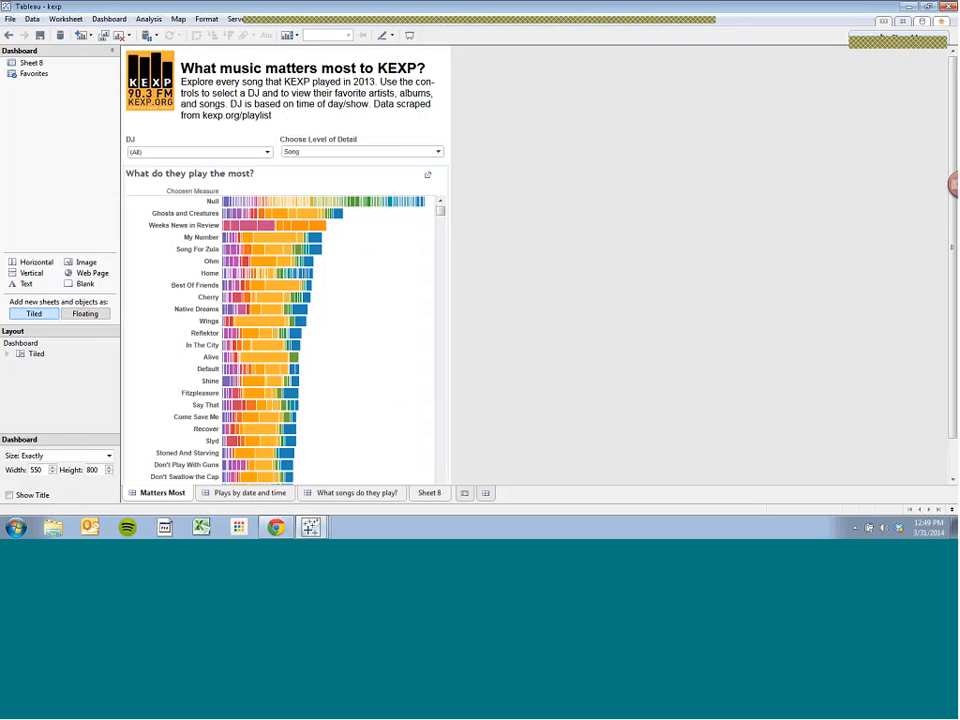
On Sheet 8, start a new parameter named "Artist, Album, or Song?" with the String data type.
click(429, 493)
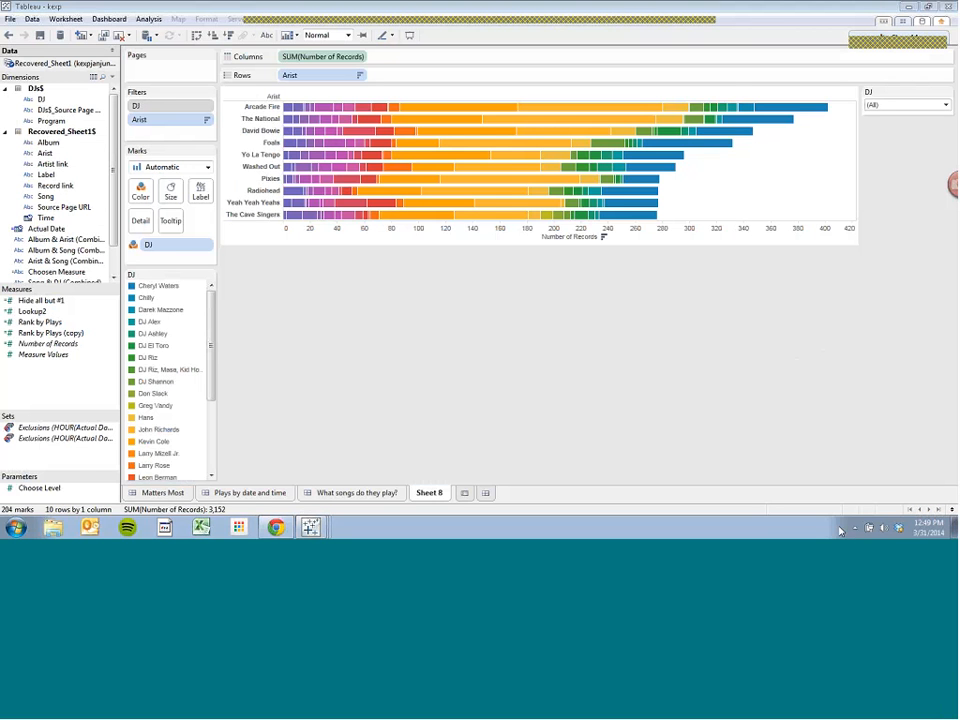
right_click(92, 499)
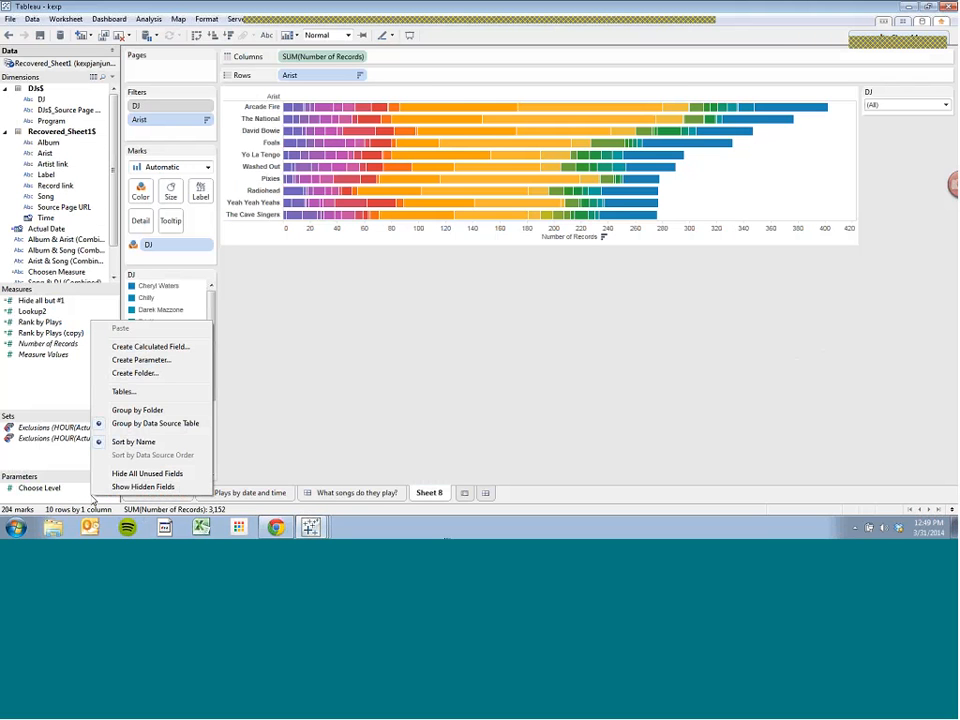
click(386, 409)
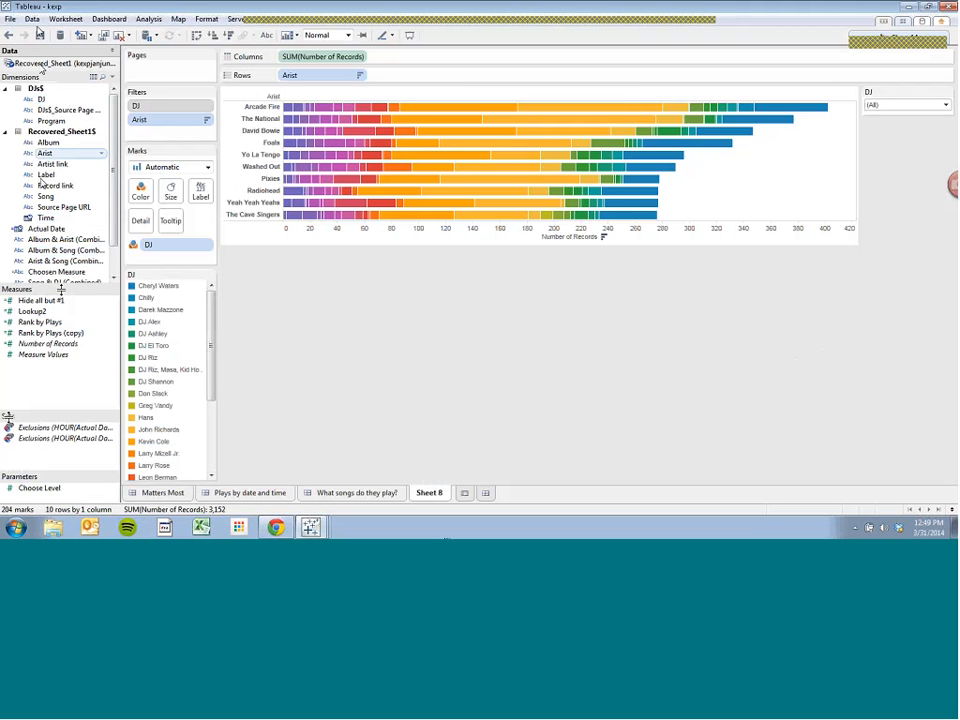
right_click(63, 398)
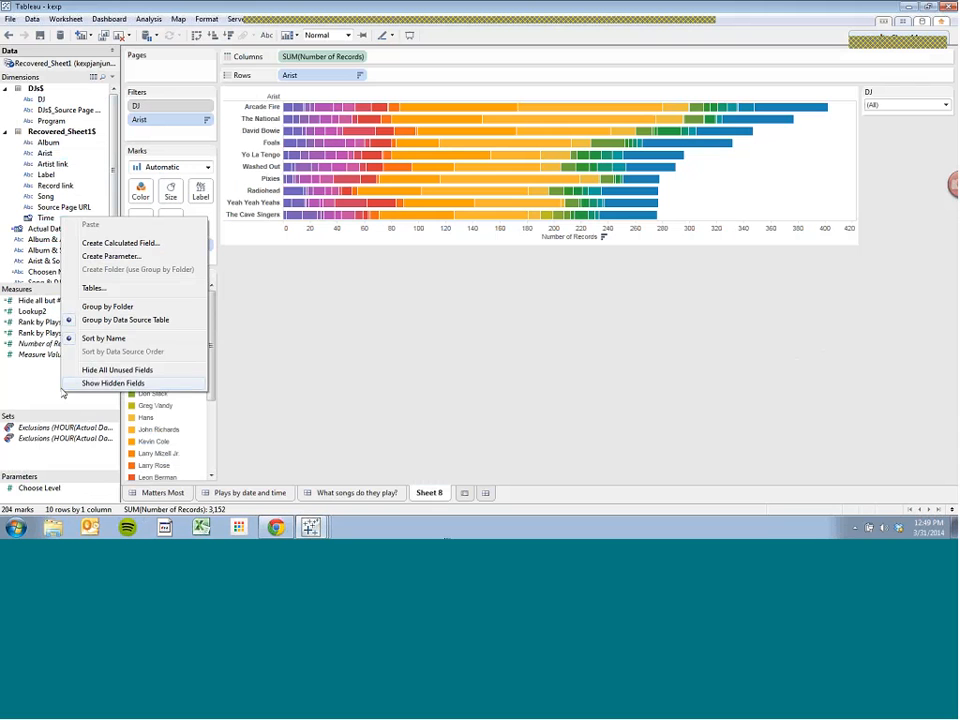
click(139, 258)
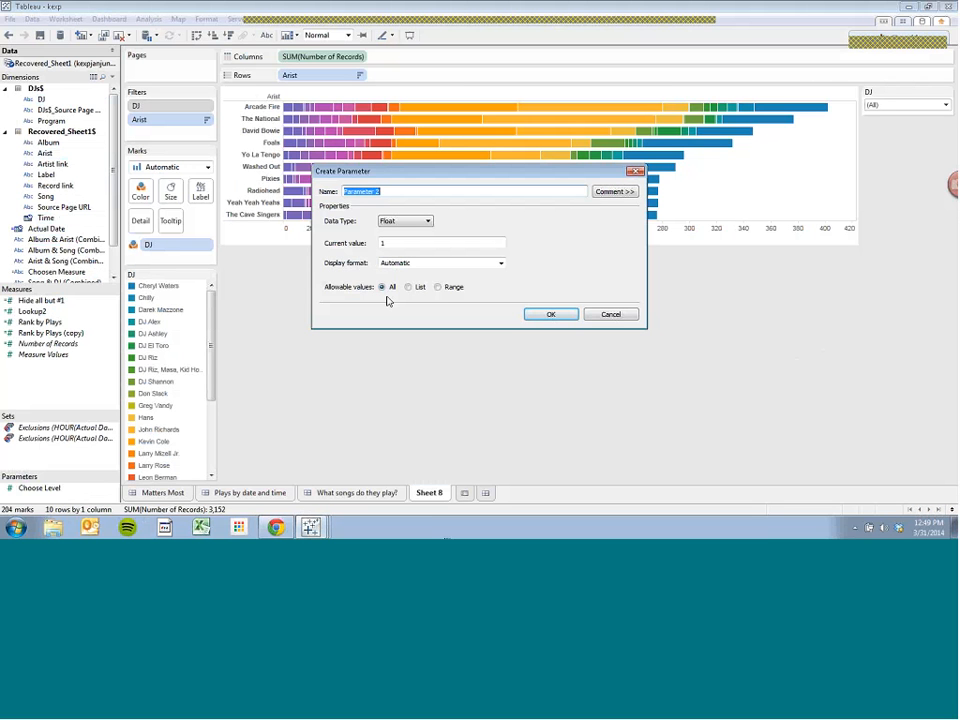
text(Artist, Album, or Song?)
click(405, 224)
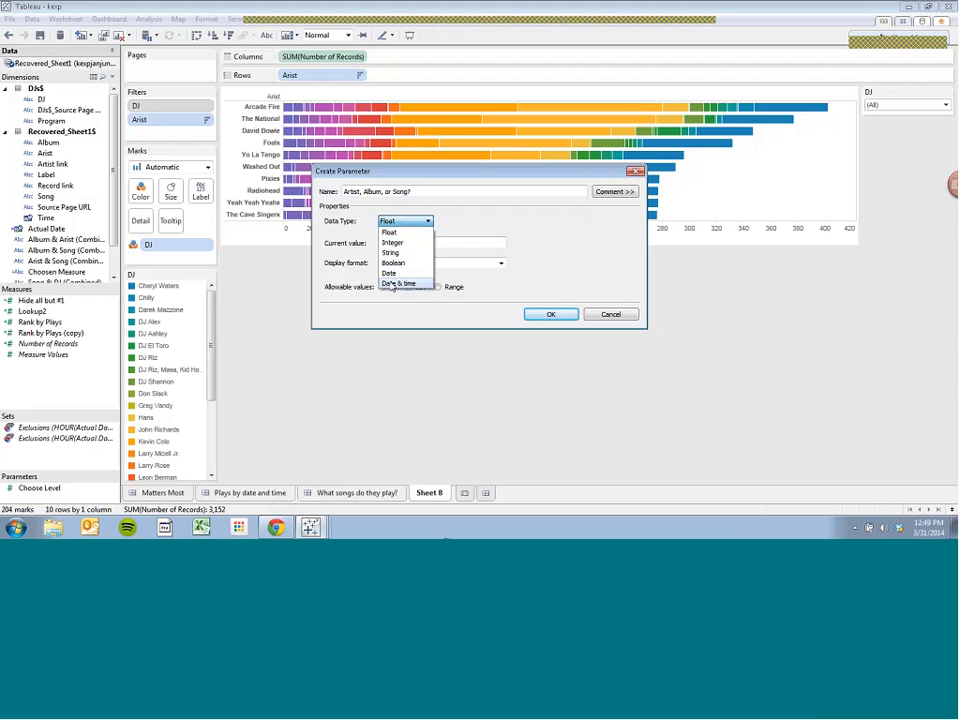
click(402, 254)
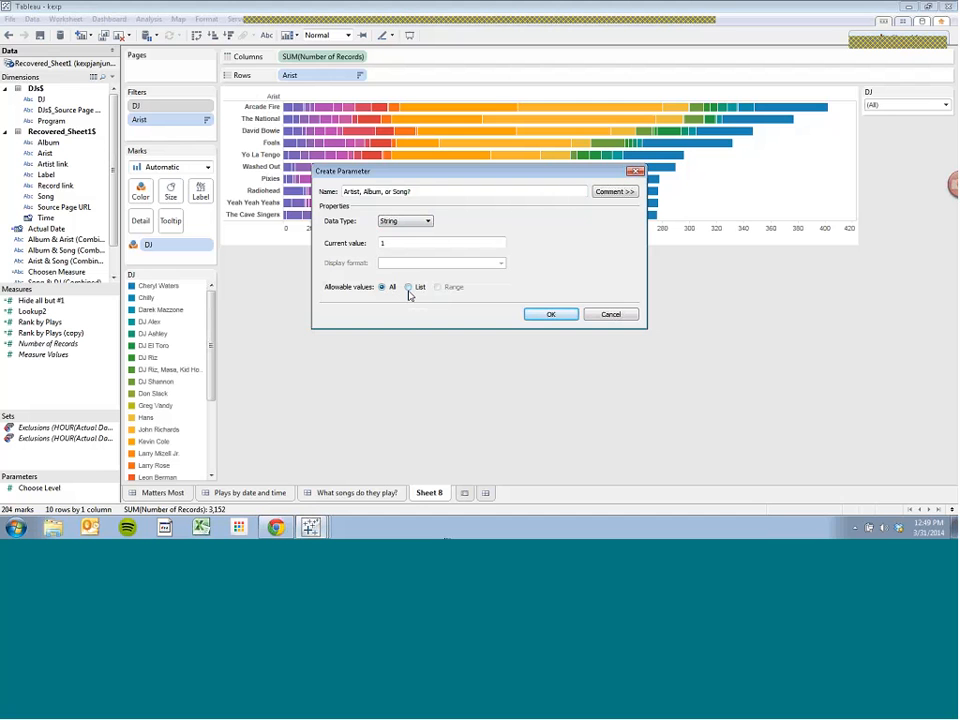
Restrict the parameter's allowable values to a list containing Artist, Album and Song.
click(408, 288)
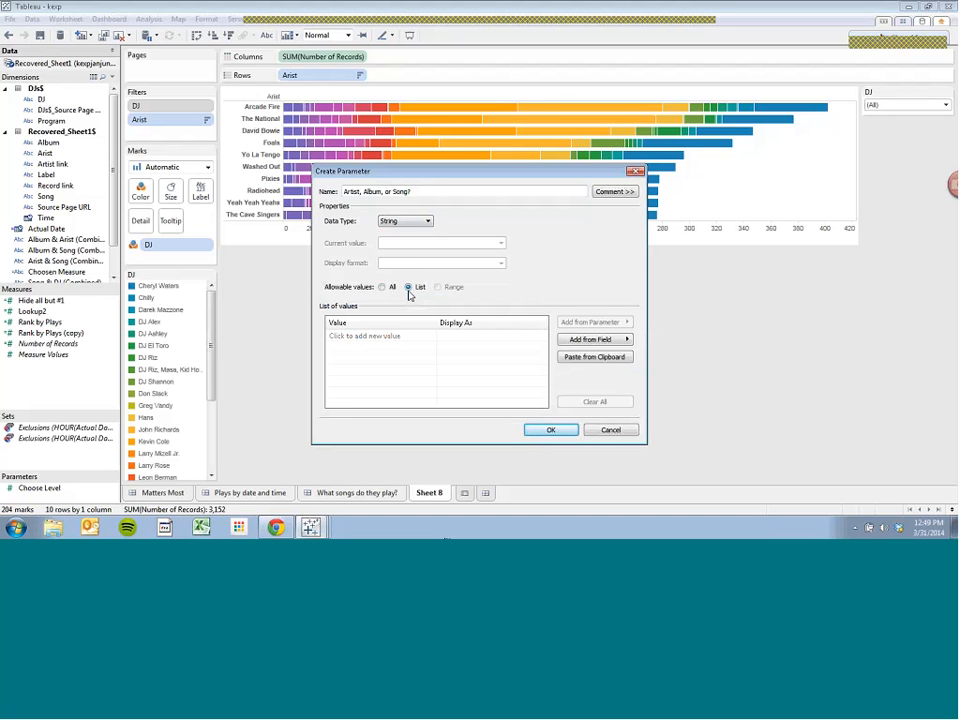
click(387, 335)
text(Artist)
key(Tab)
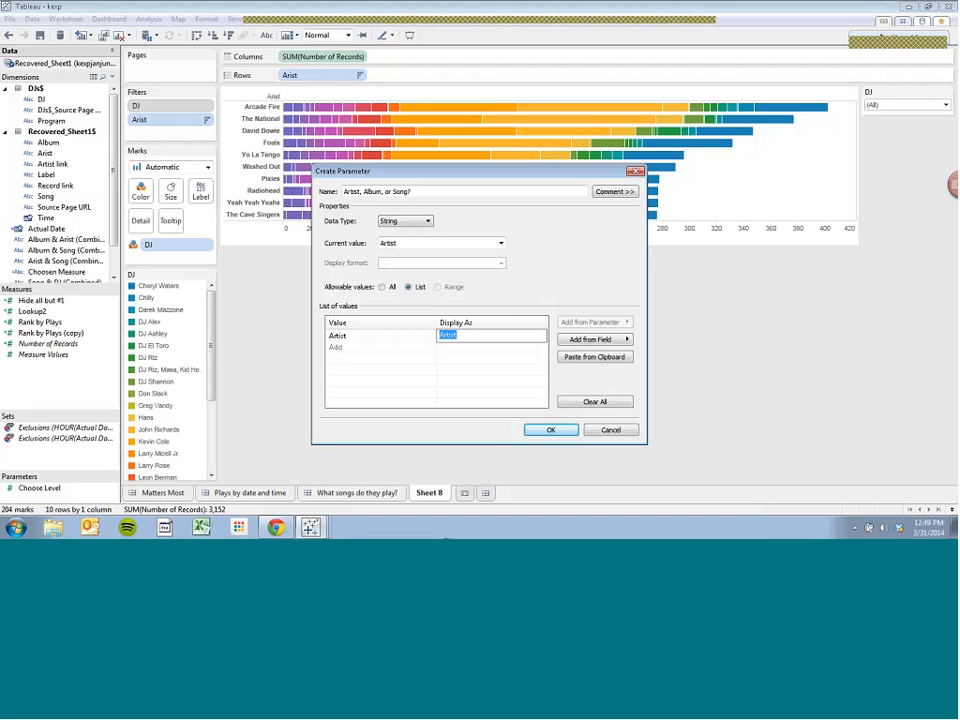
click(381, 347)
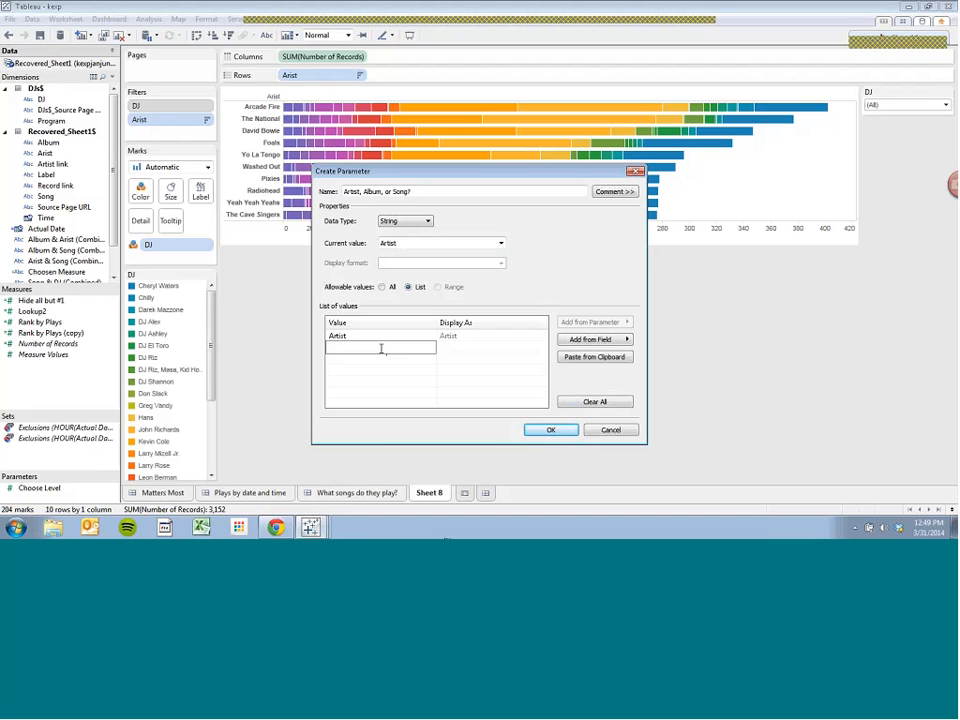
text(Album)
key(Tab)
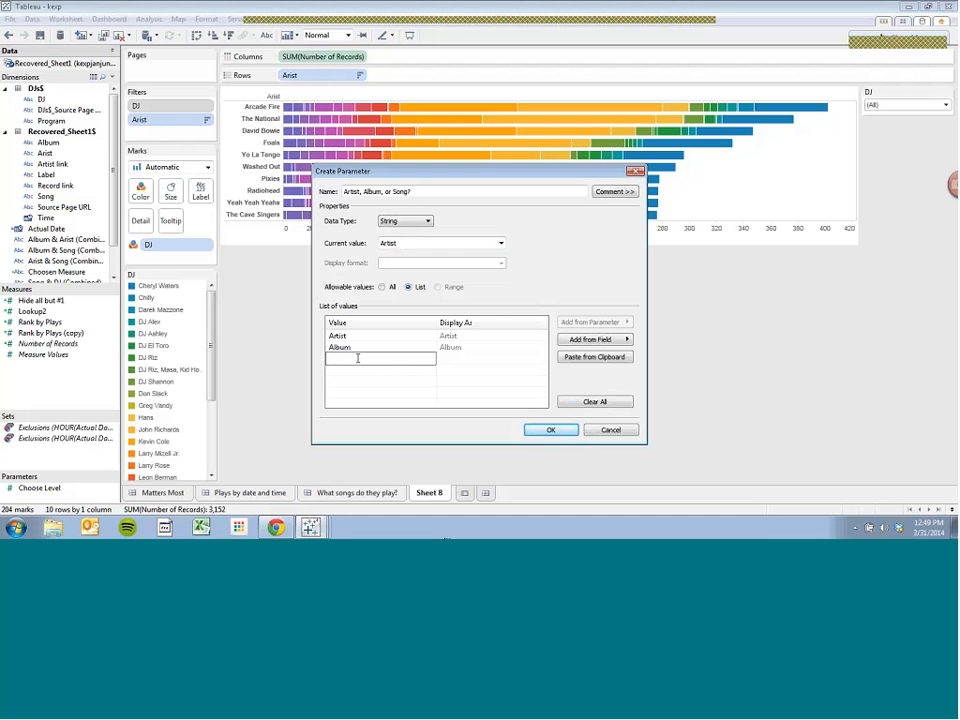
text(Song)
key(Tab)
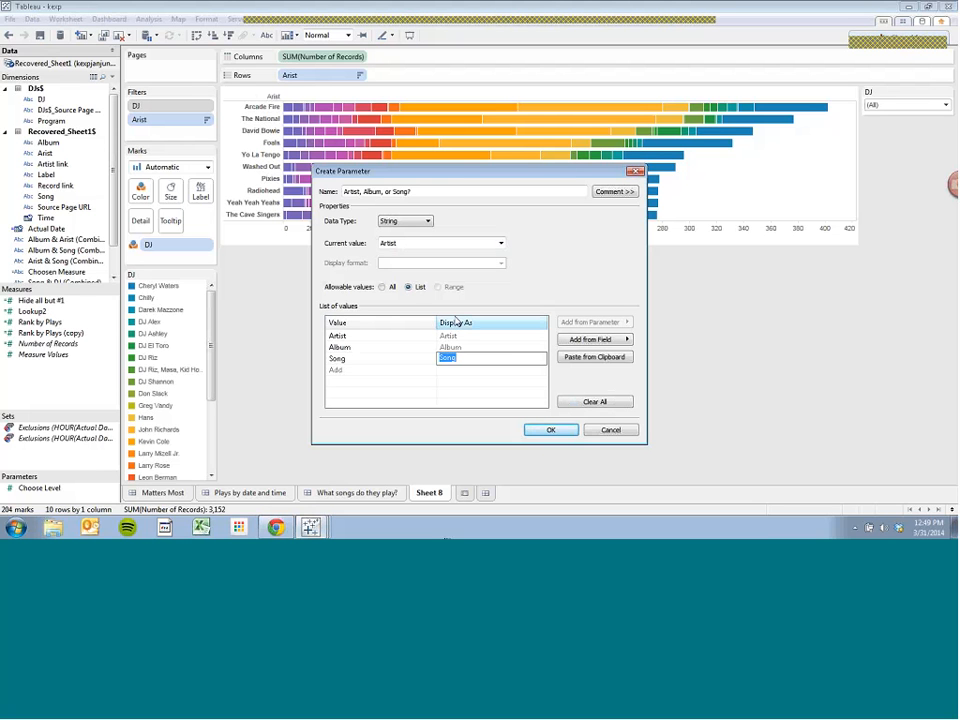
Save the parameter with its Artist, Album and Song values and start a calculated field named "Artist/Album/Song".
click(488, 376)
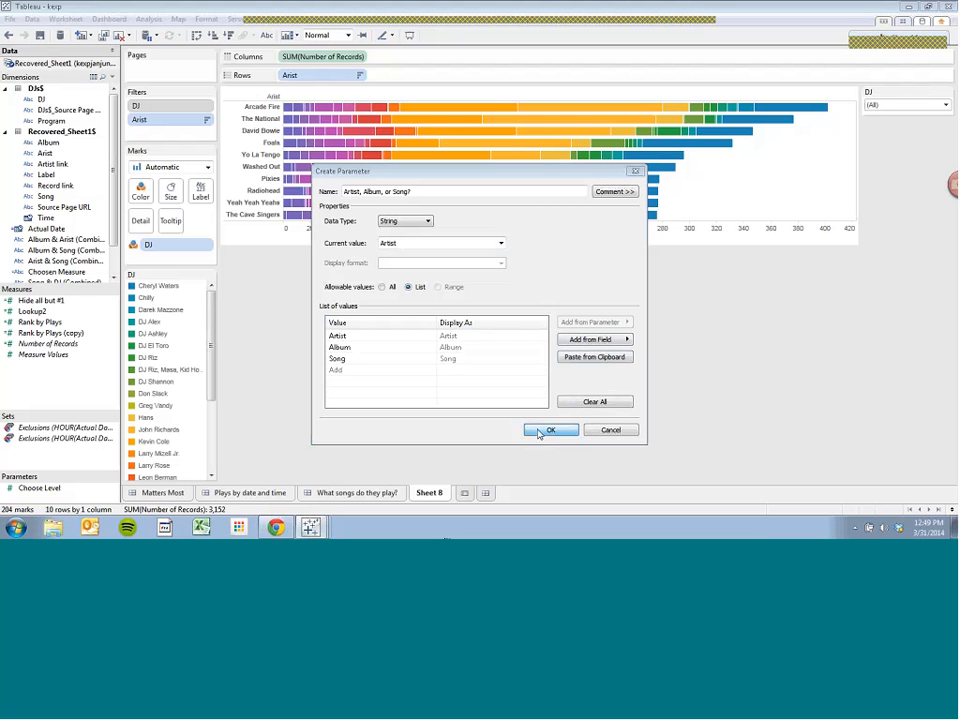
click(549, 430)
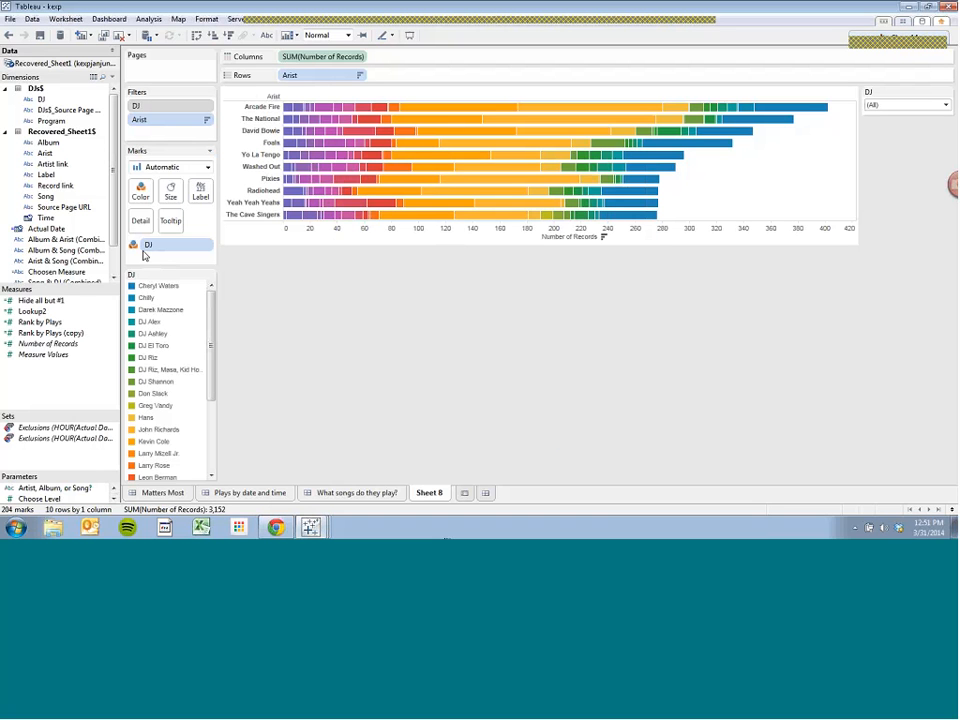
right_click(93, 376)
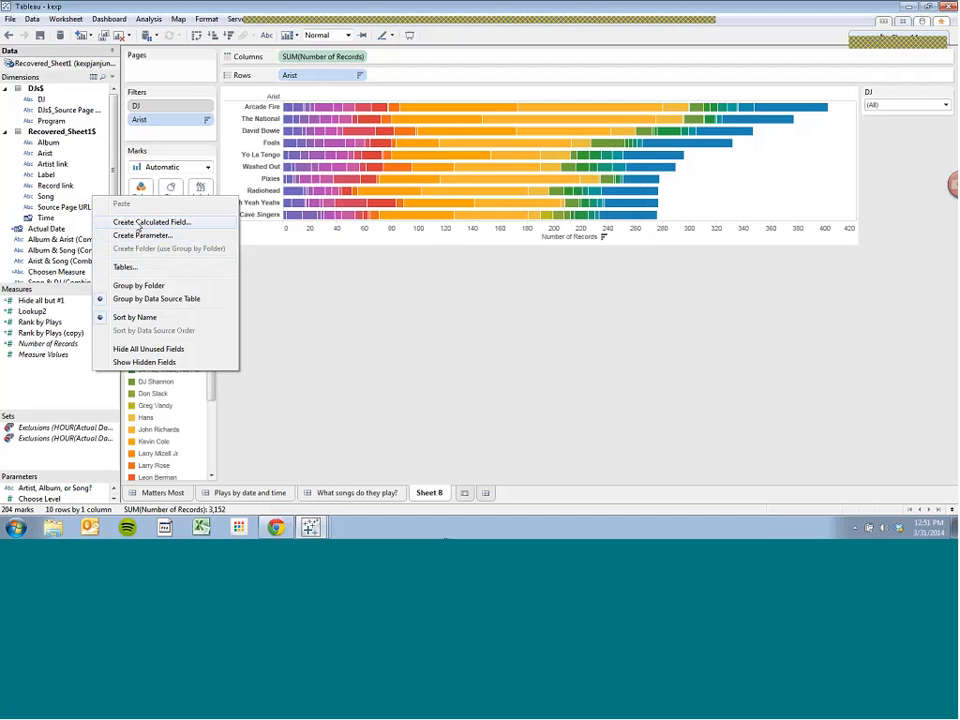
click(138, 224)
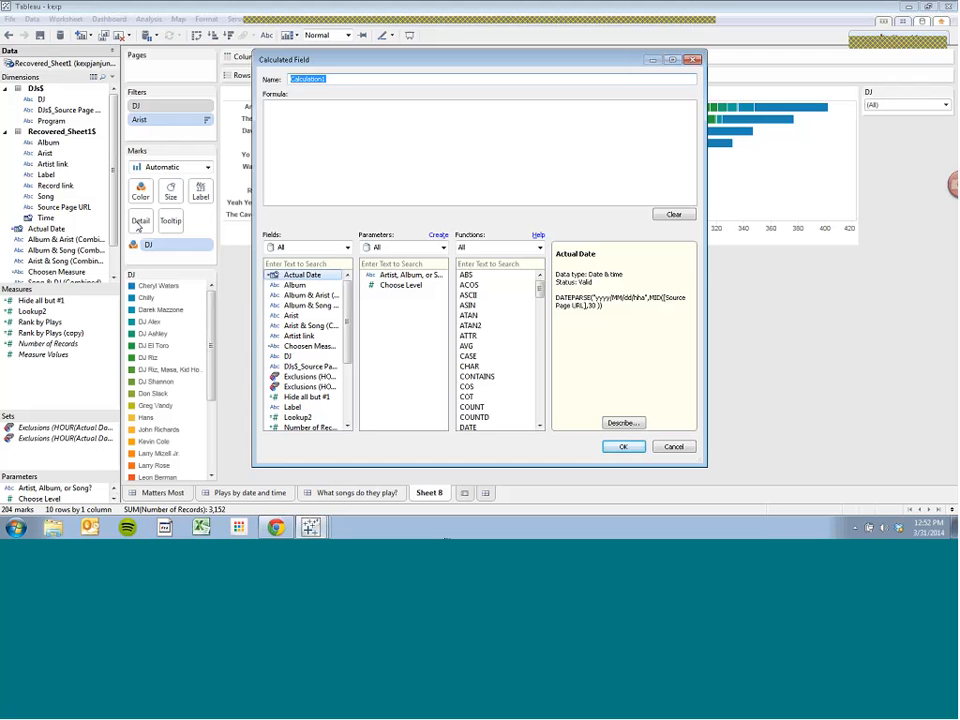
text(Artist/Album/Song)
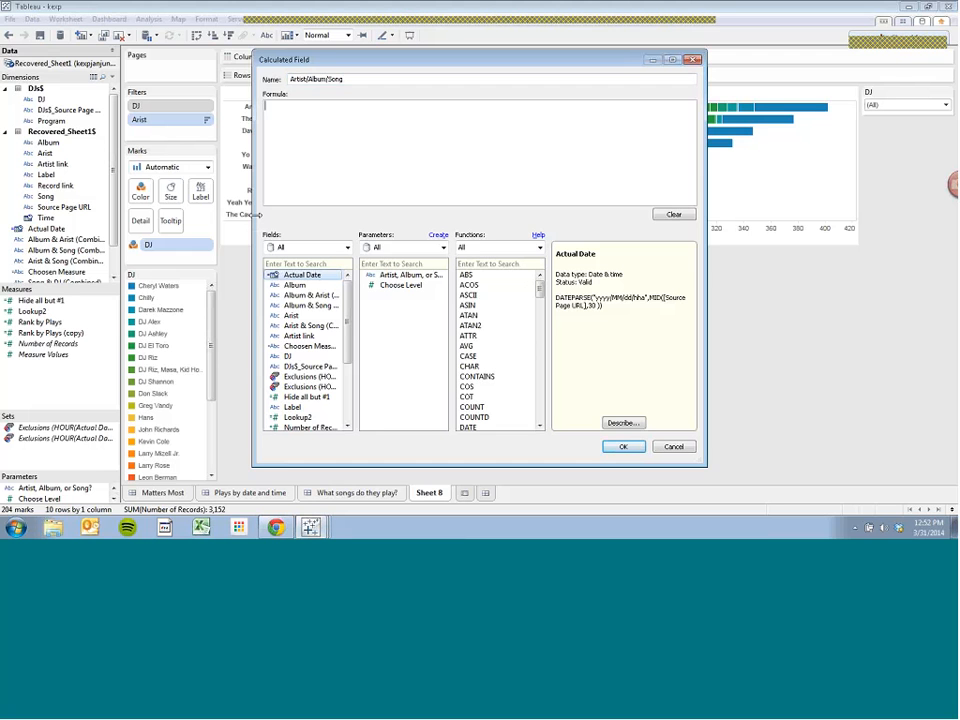
click(316, 153)
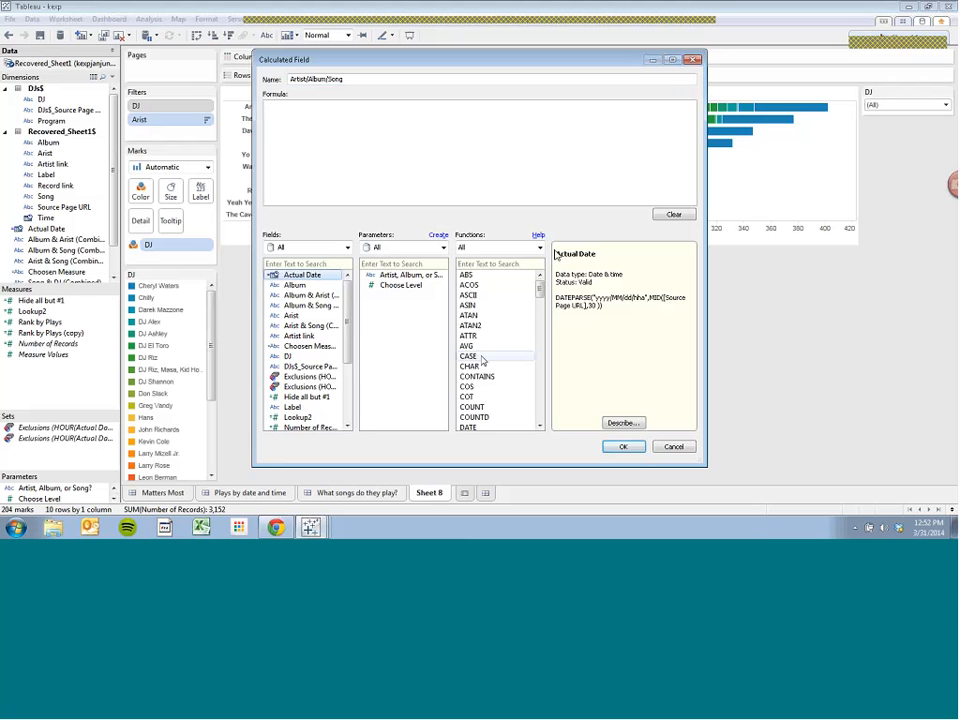
Begin the formula with a CASE expression on the "Artist, Album, or Song?" parameter.
mouse_move(540, 290)
mouse_down()
mouse_move(534, 426)
mouse_move(550, 271)
mouse_up()
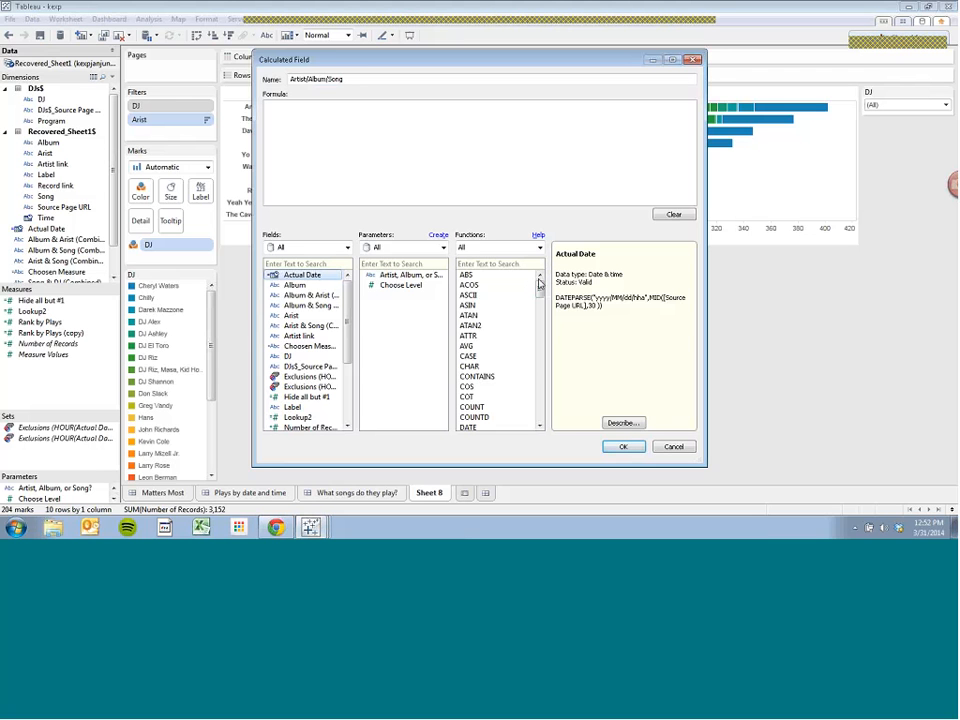
click(489, 360)
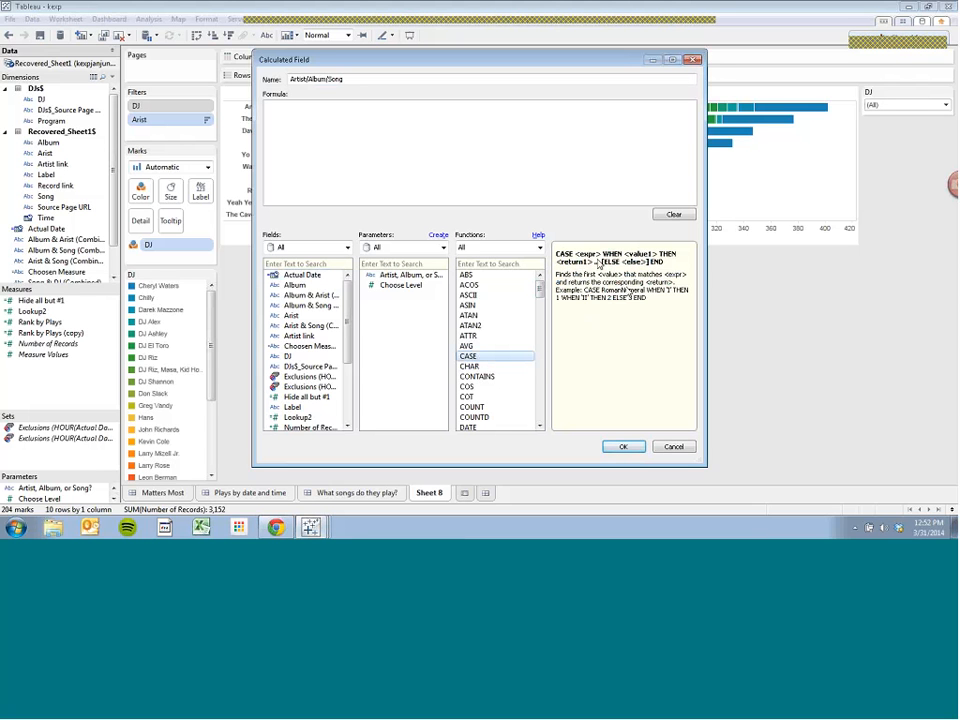
double_click(515, 358)
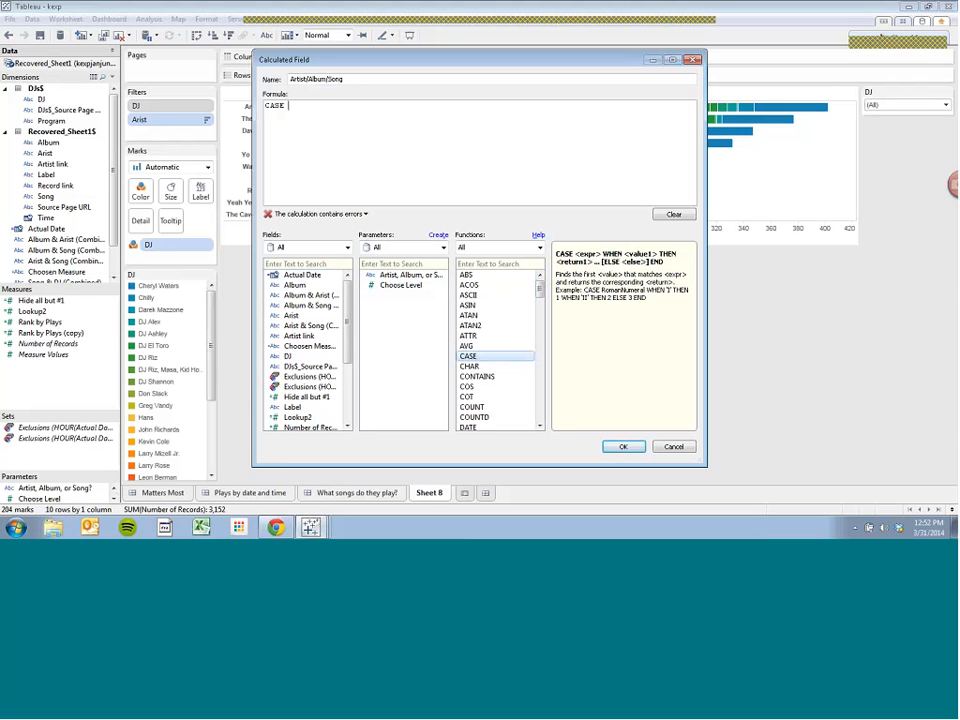
click(396, 278)
double_click(396, 281)
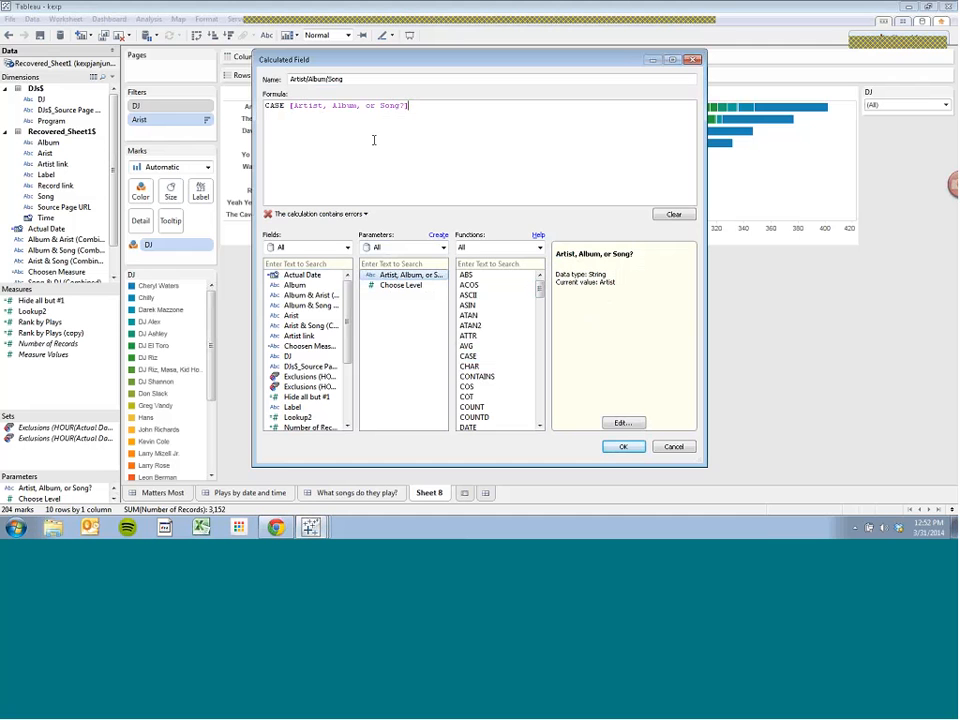
key(Return)
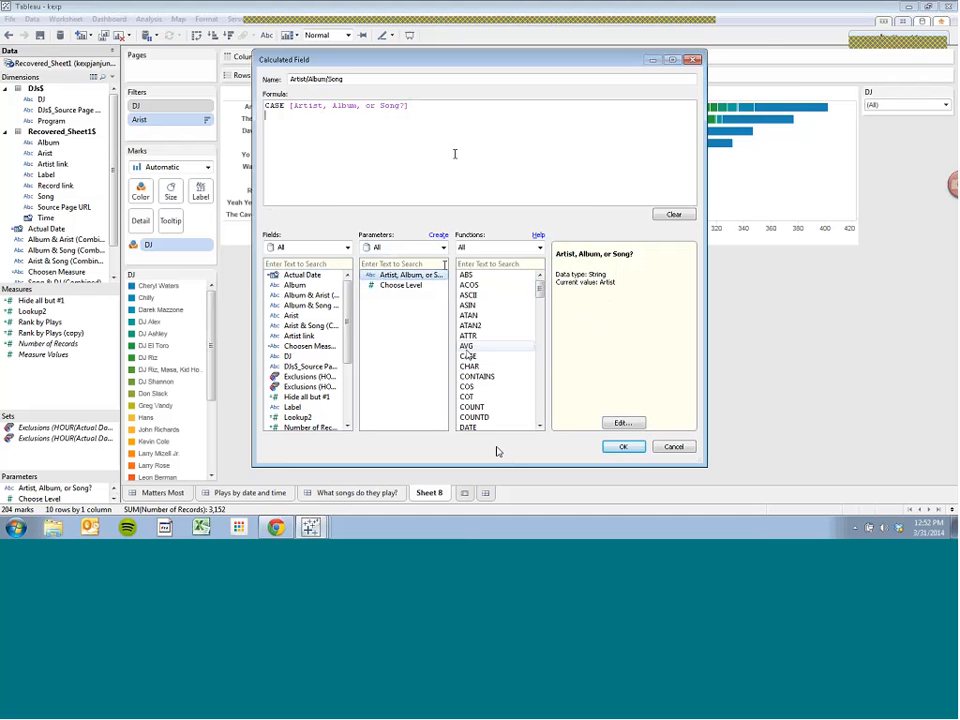
Add the condition WHEN "Artist" THEN [Arist] on a new line of the formula.
click(468, 358)
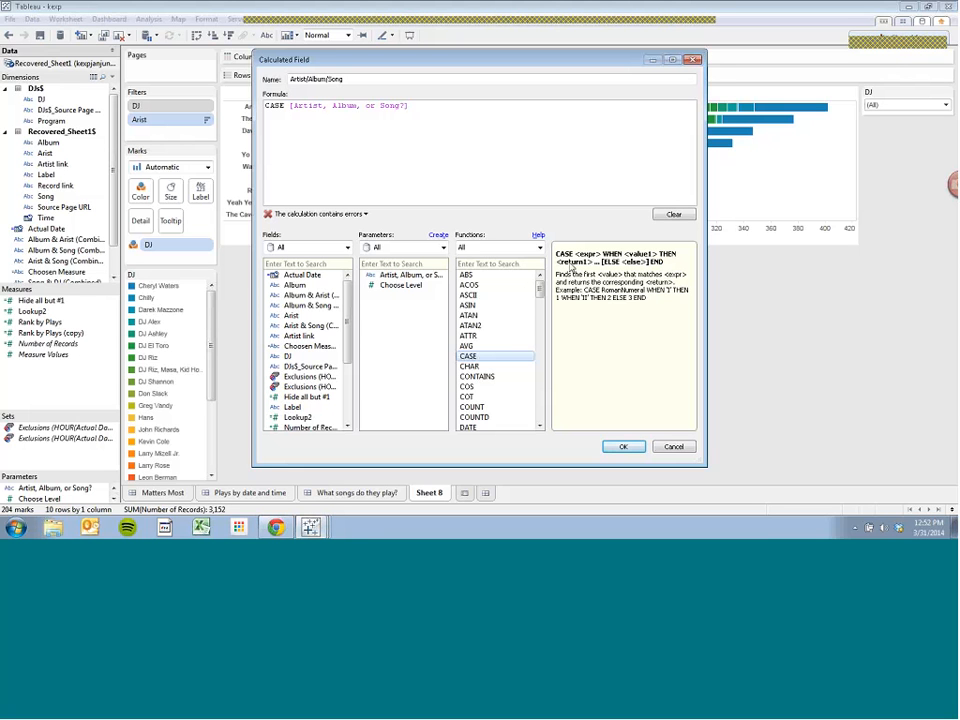
key(Return)
text(WHEN)
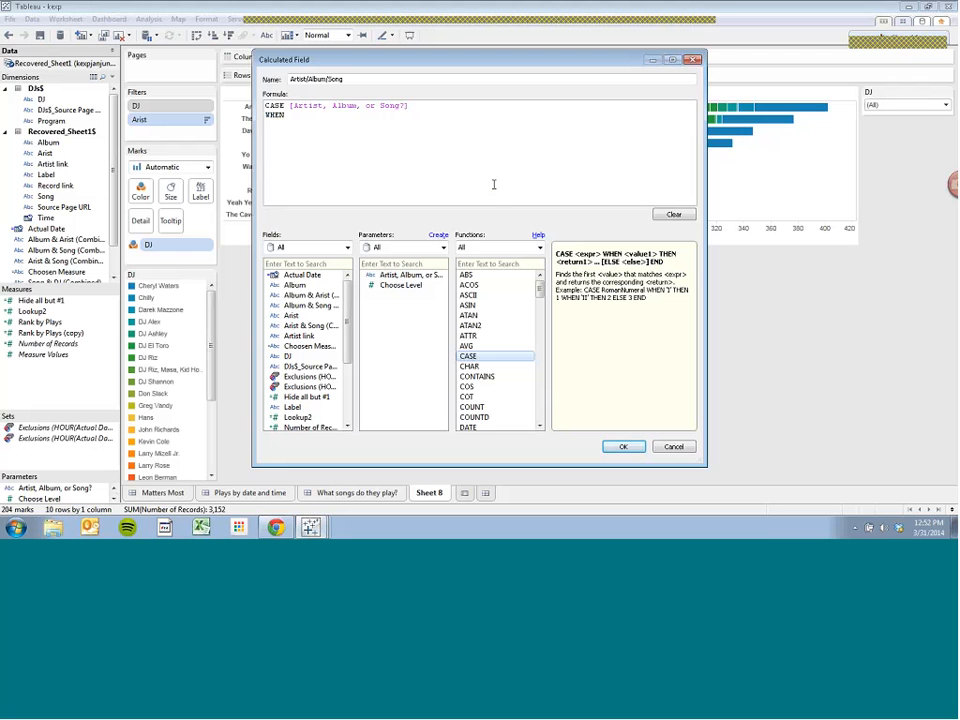
text( "Artist")
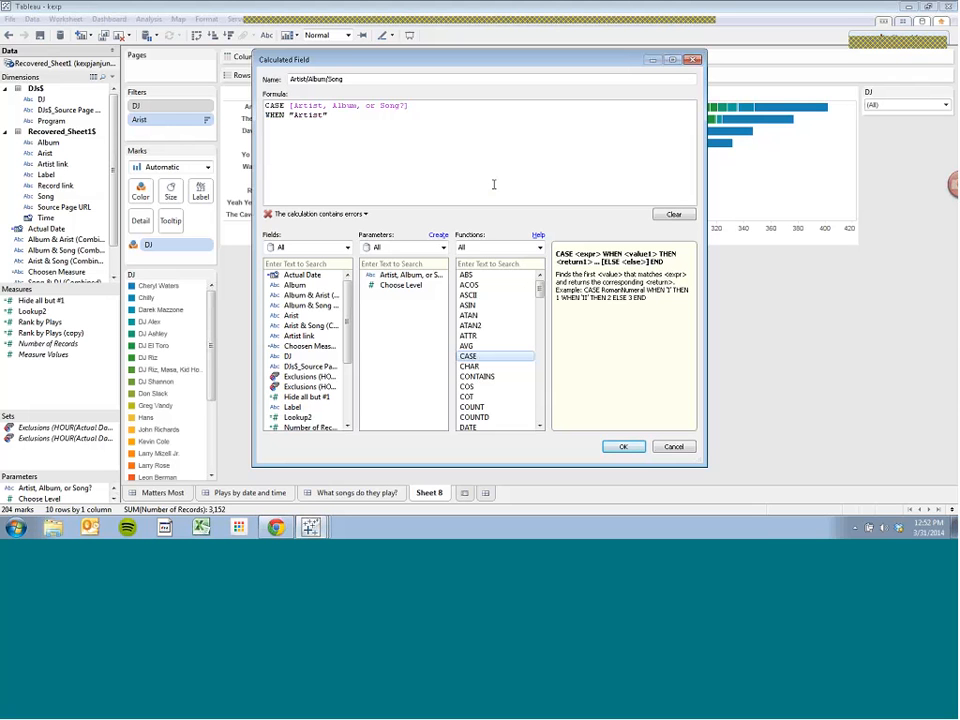
text( THEN)
double_click(322, 317)
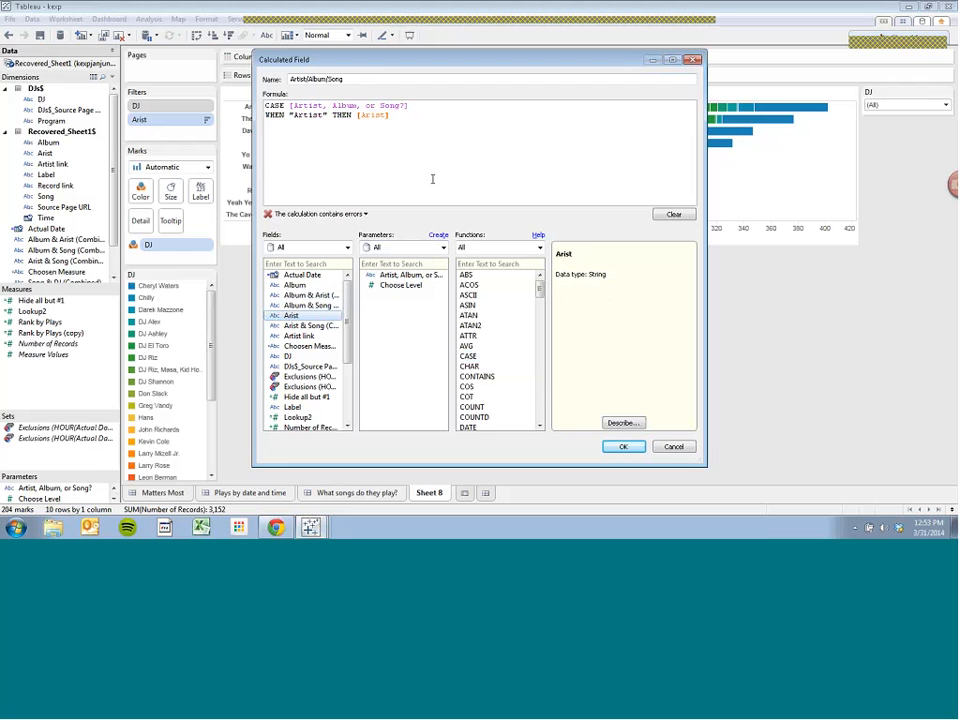
Complete the formula with WHEN "Album" THEN [Album], WHEN "Song" THEN [Song] and END, and save the calculated field.
key(Return)
text(WHEN ")
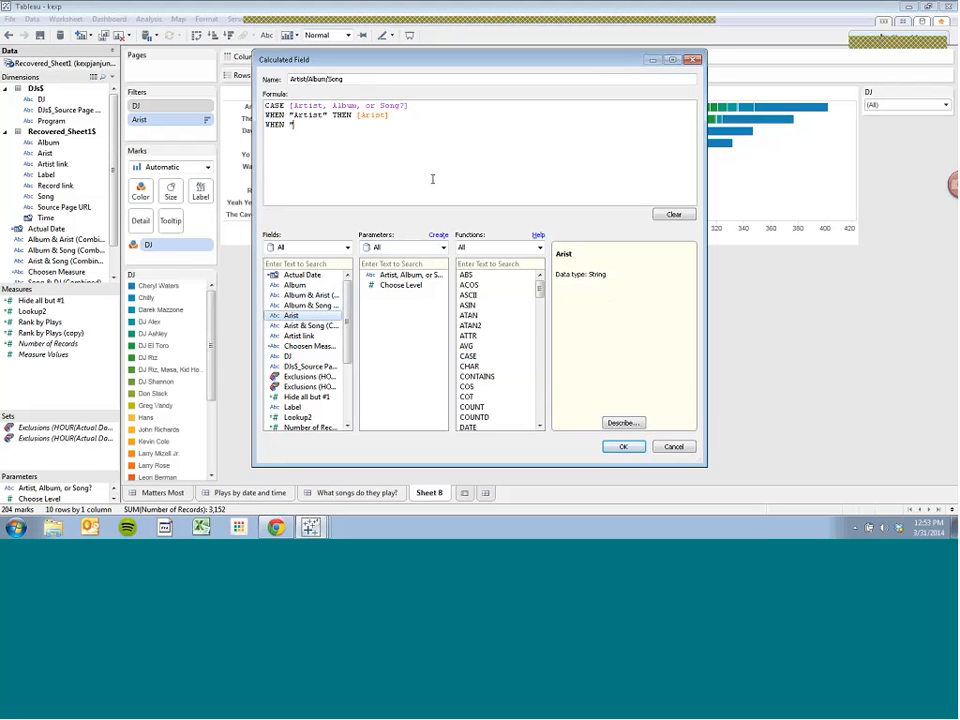
text(Album" THEN [Album])
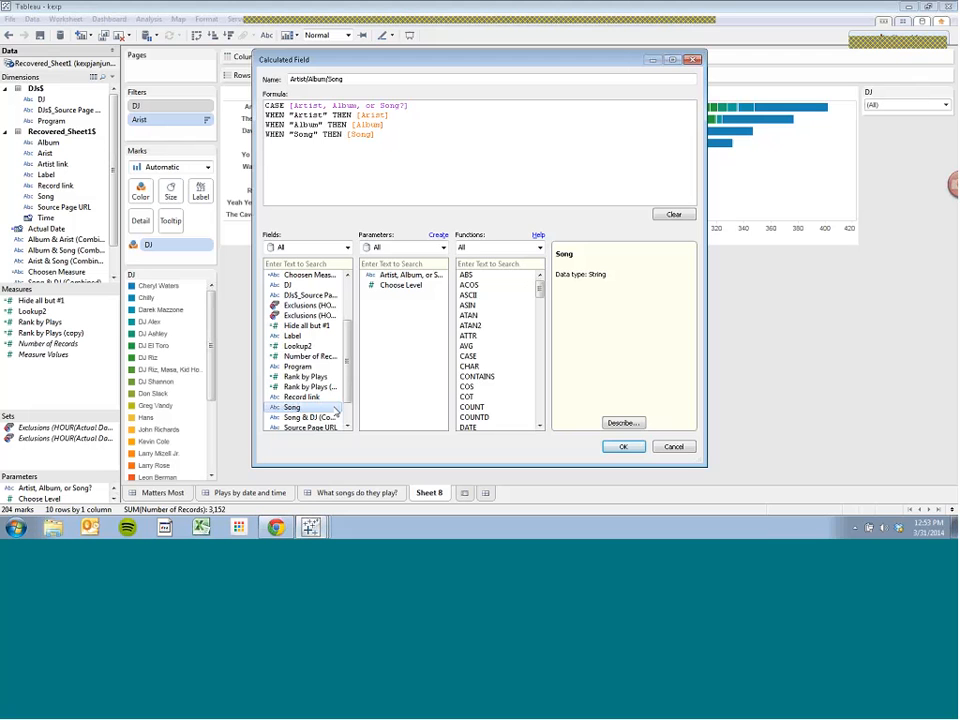
key(Return)
text(END)
click(621, 446)
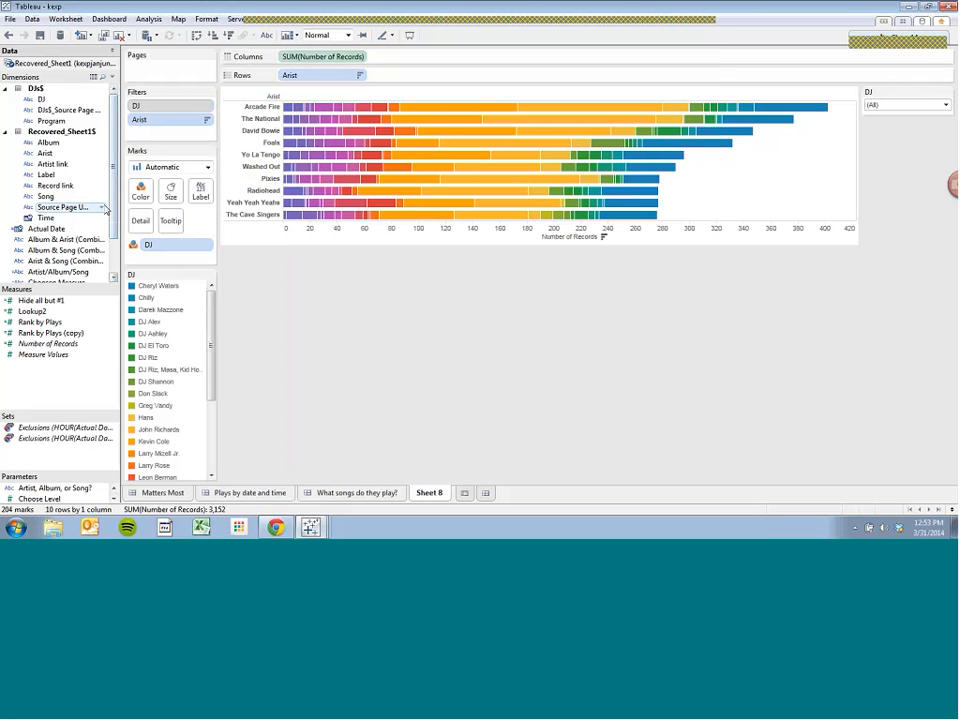
Replace Arist with Artist/Album/Song on Rows, without the Arist filter and sorted descending by Number of Records.
mouse_move(99, 272)
mouse_down()
mouse_move(272, 111)
mouse_move(326, 76)
mouse_up()
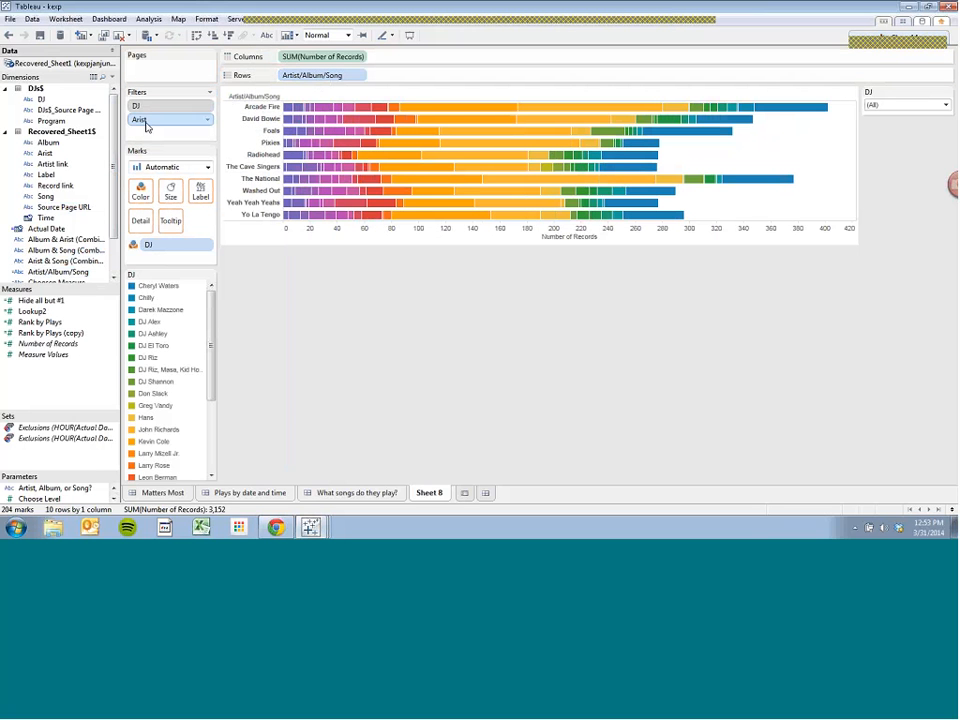
drag(146, 122, 55, 40)
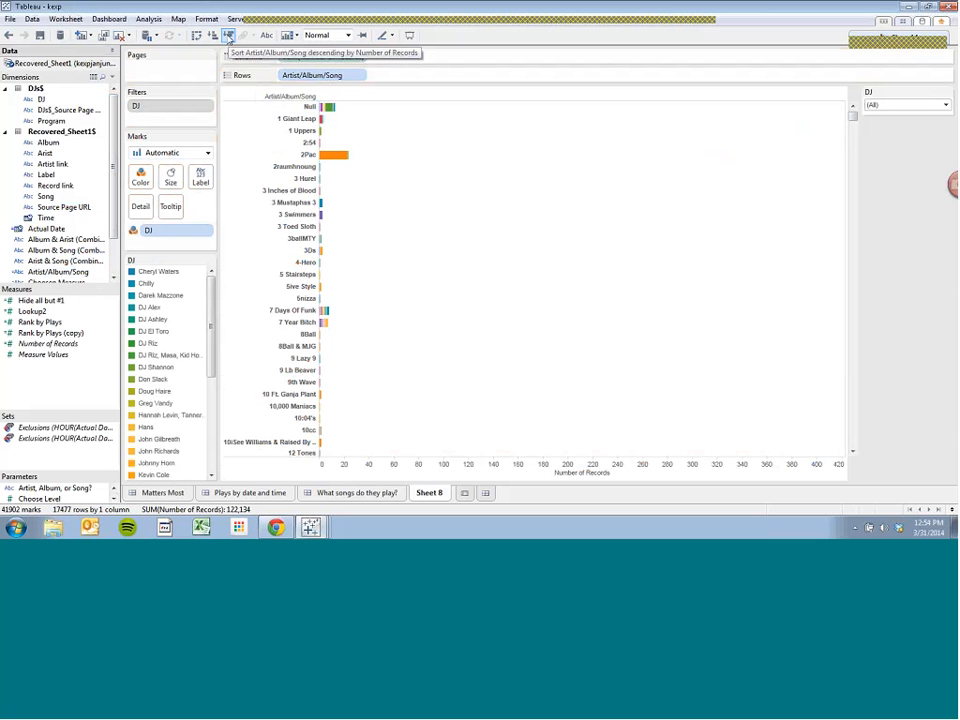
click(228, 36)
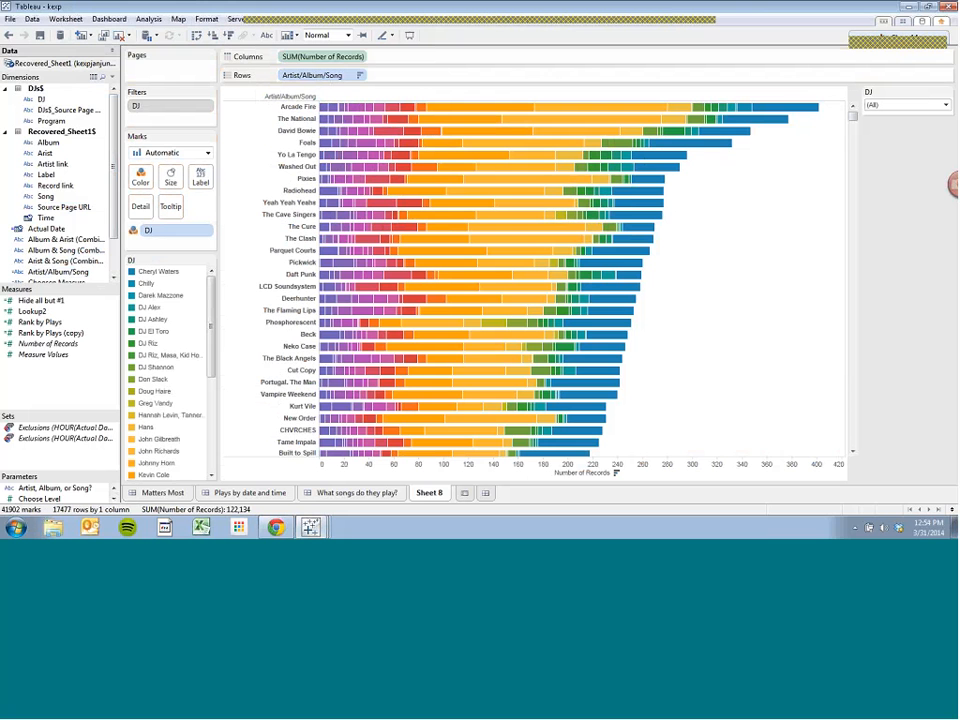
Show the "Artist, Album, or Song?" parameter control and switch it to Album, ending with Song.
right_click(64, 491)
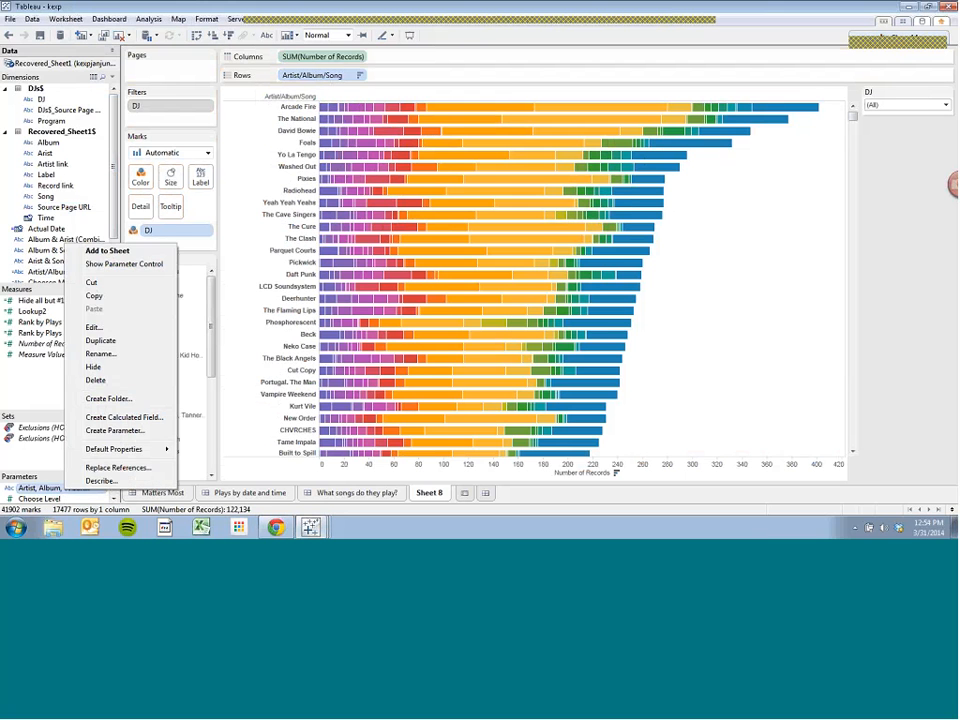
click(126, 265)
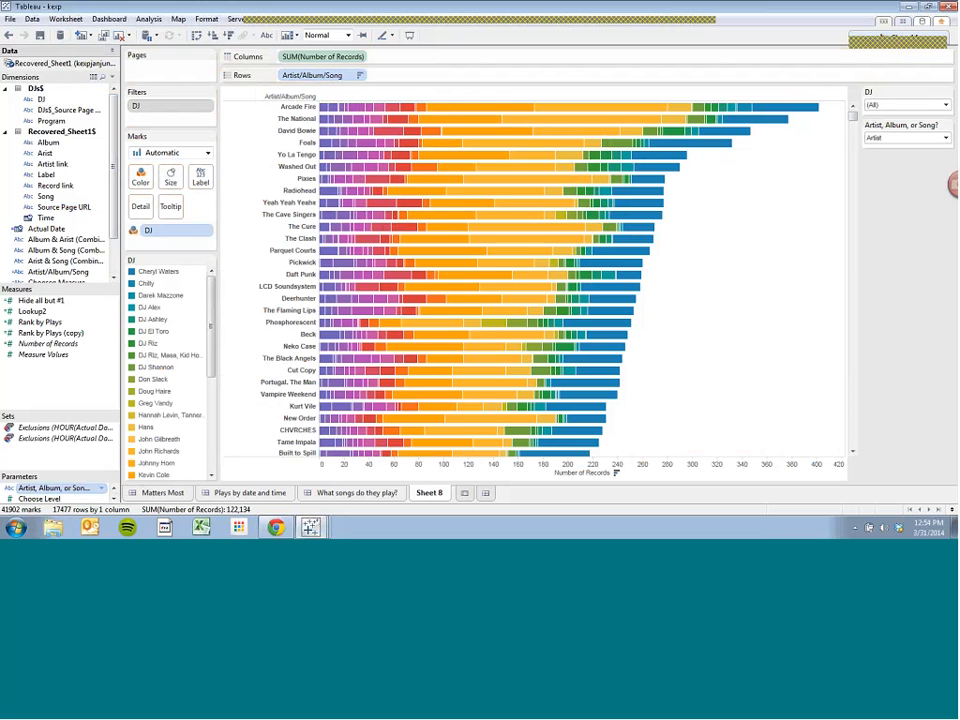
click(935, 137)
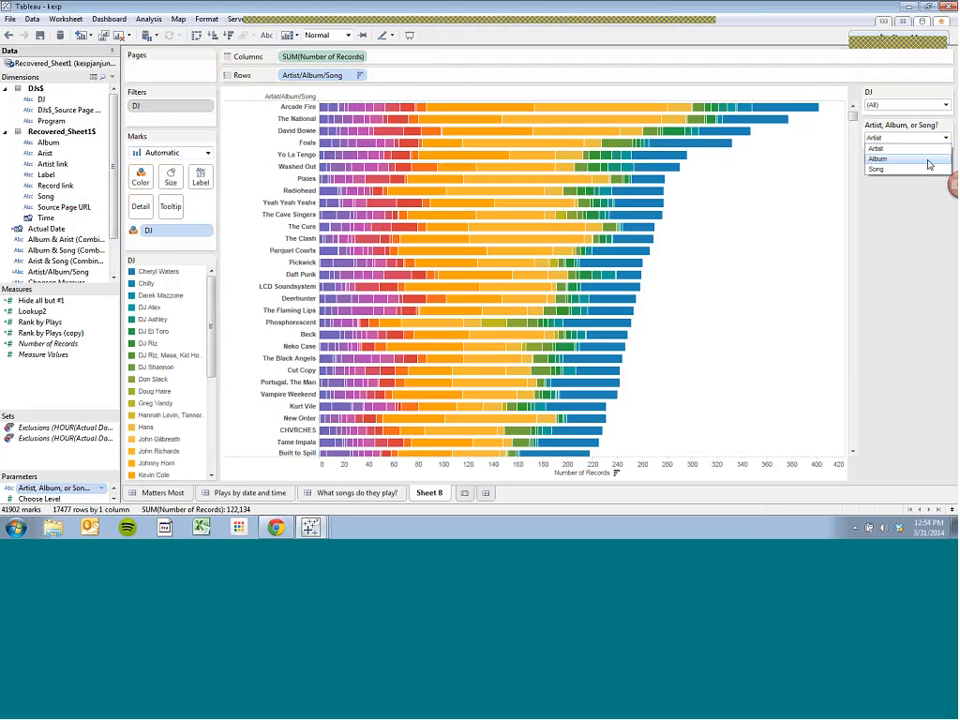
click(927, 160)
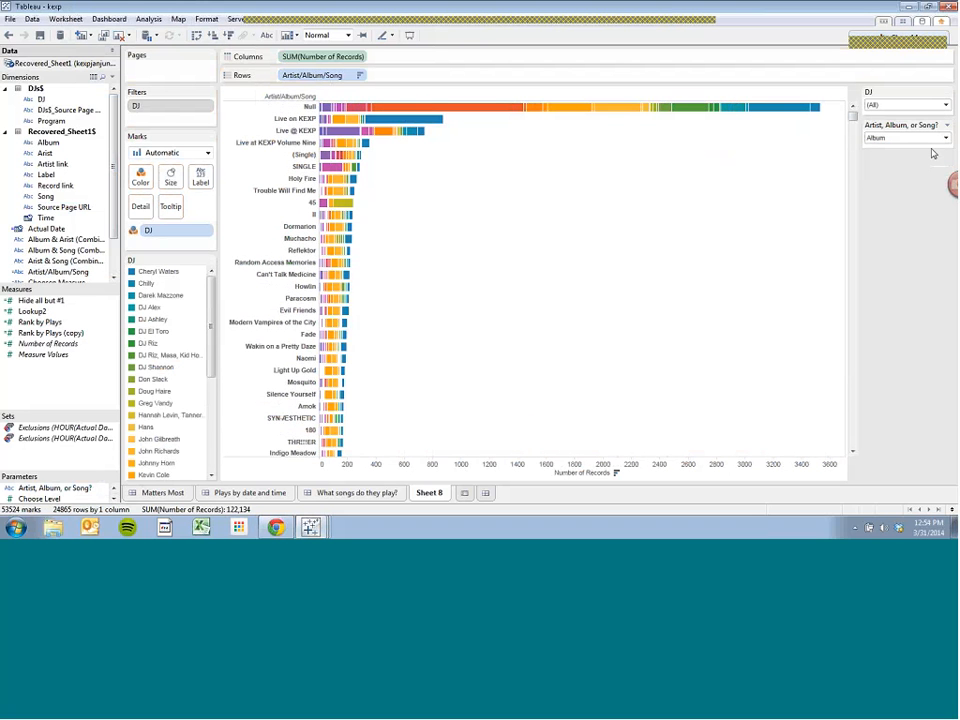
click(945, 137)
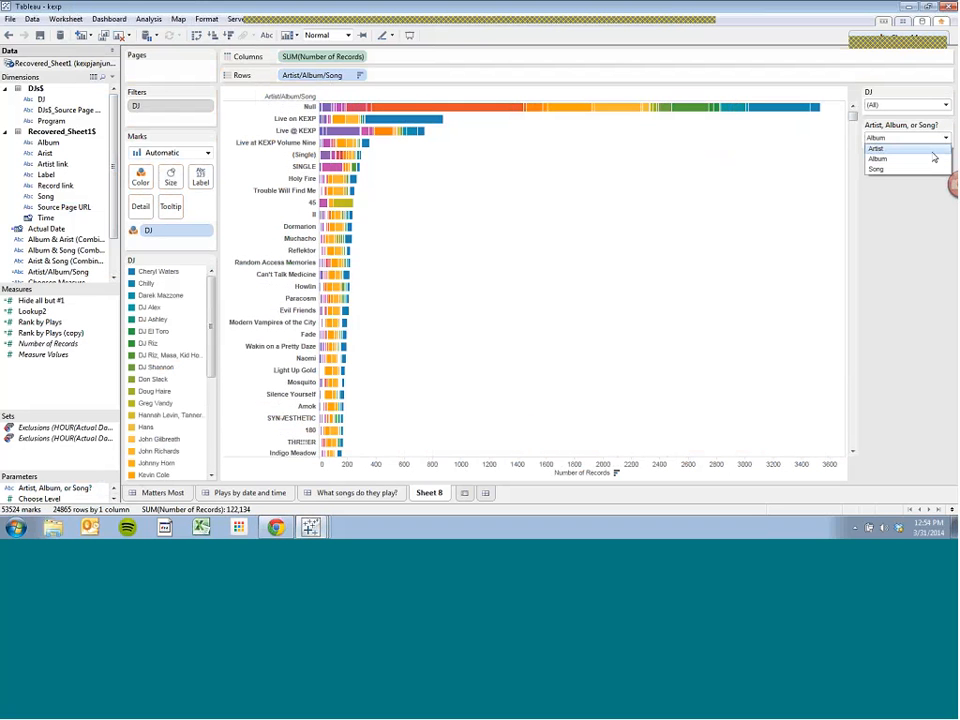
click(927, 161)
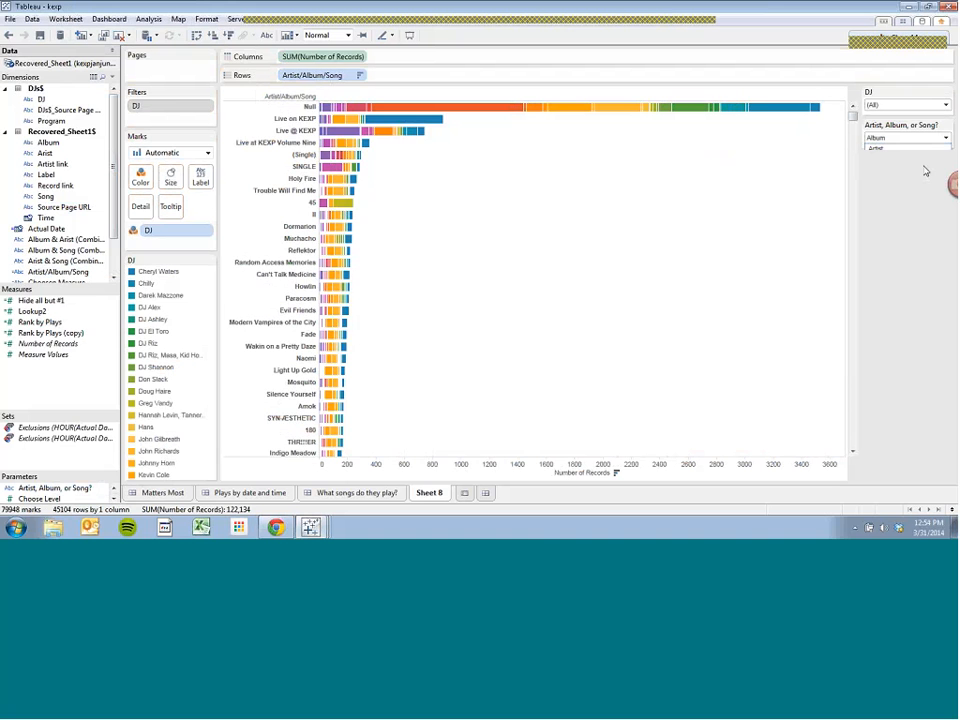
click(926, 160)
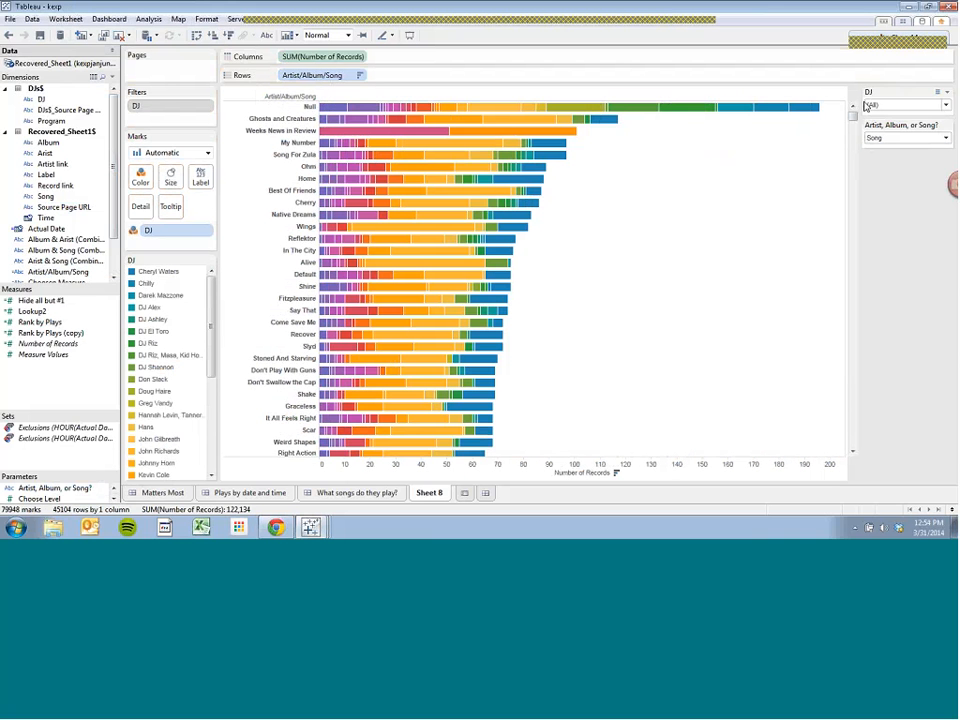
Exclude the Null row from the song chart and cycle the parameter through Album, Artist, Album and Song.
click(311, 107)
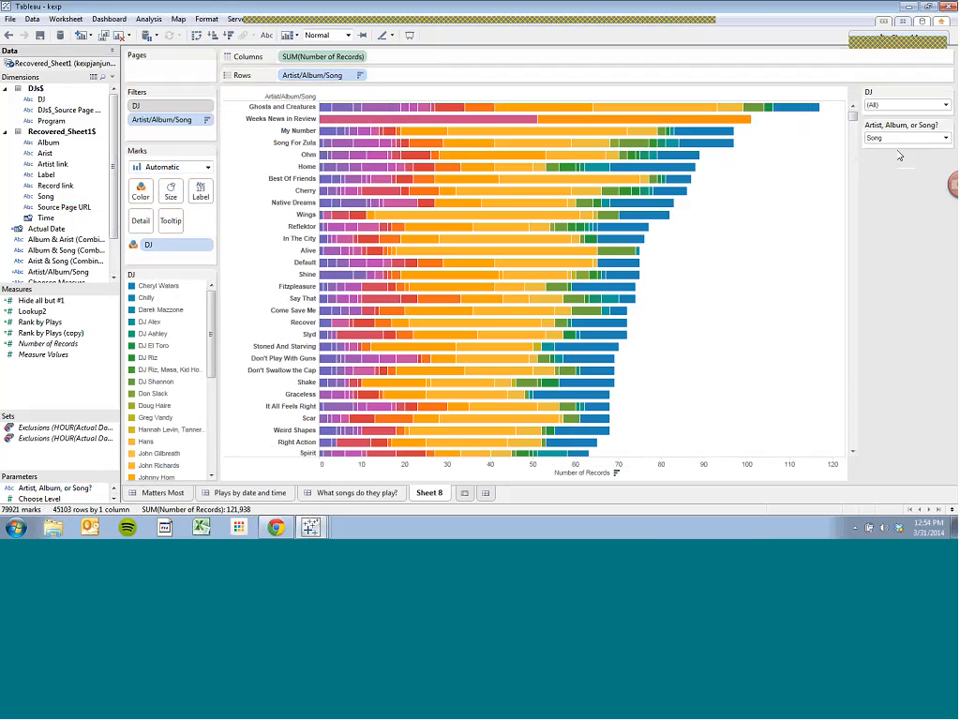
click(944, 138)
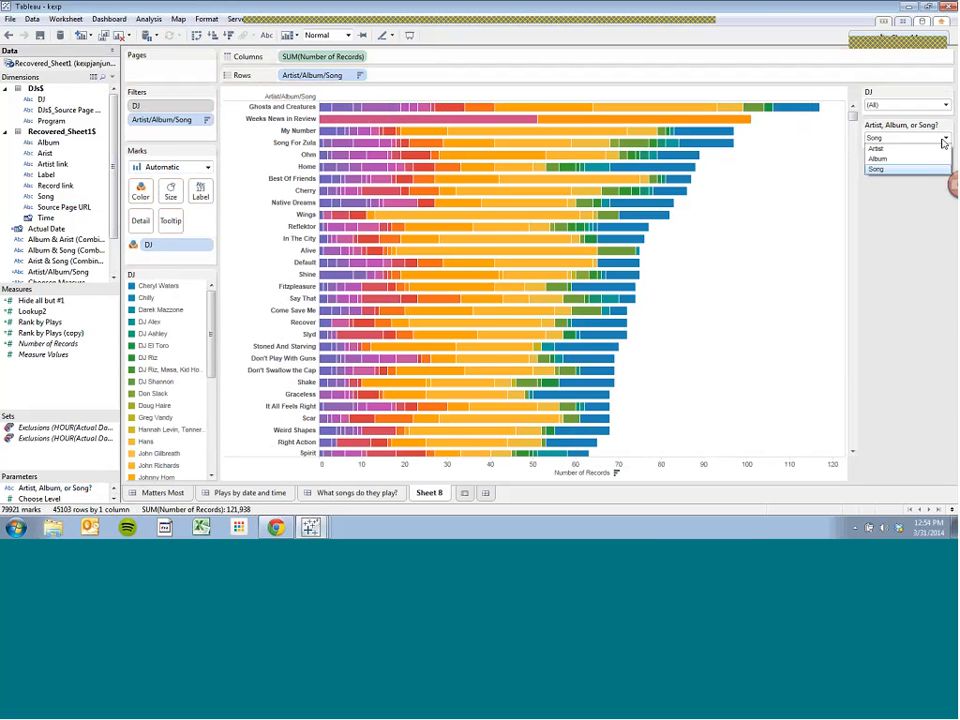
click(925, 160)
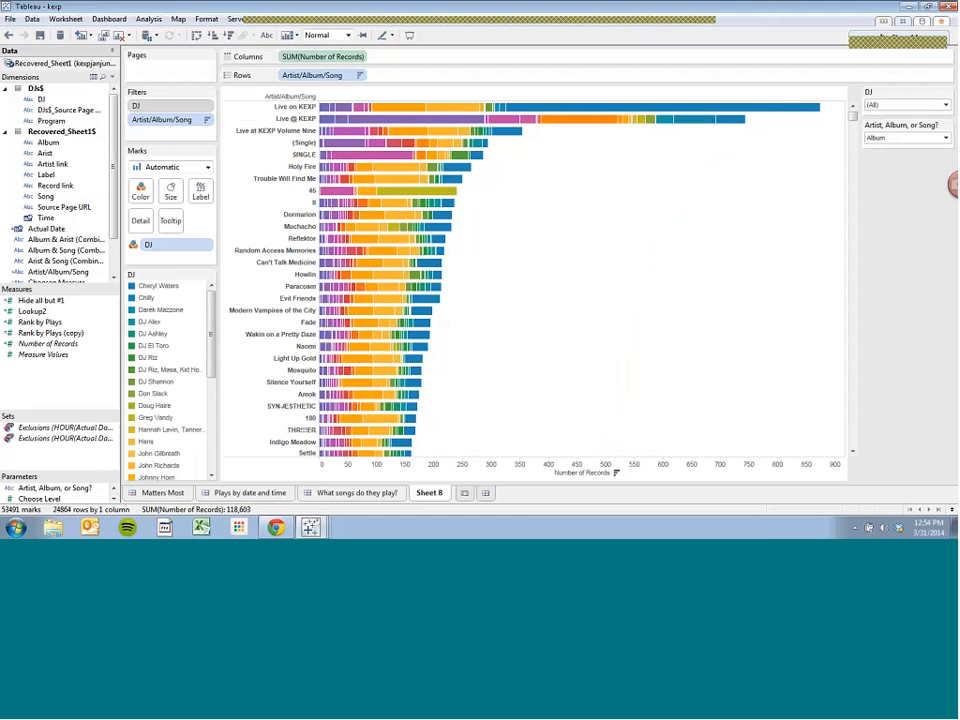
click(945, 138)
click(926, 148)
click(945, 138)
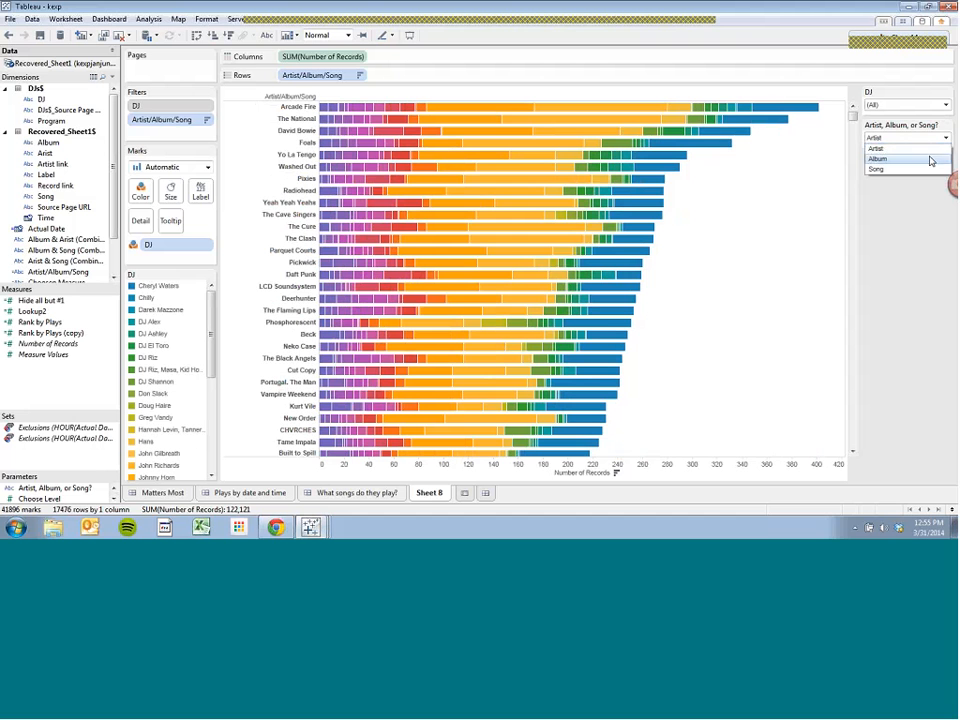
click(931, 160)
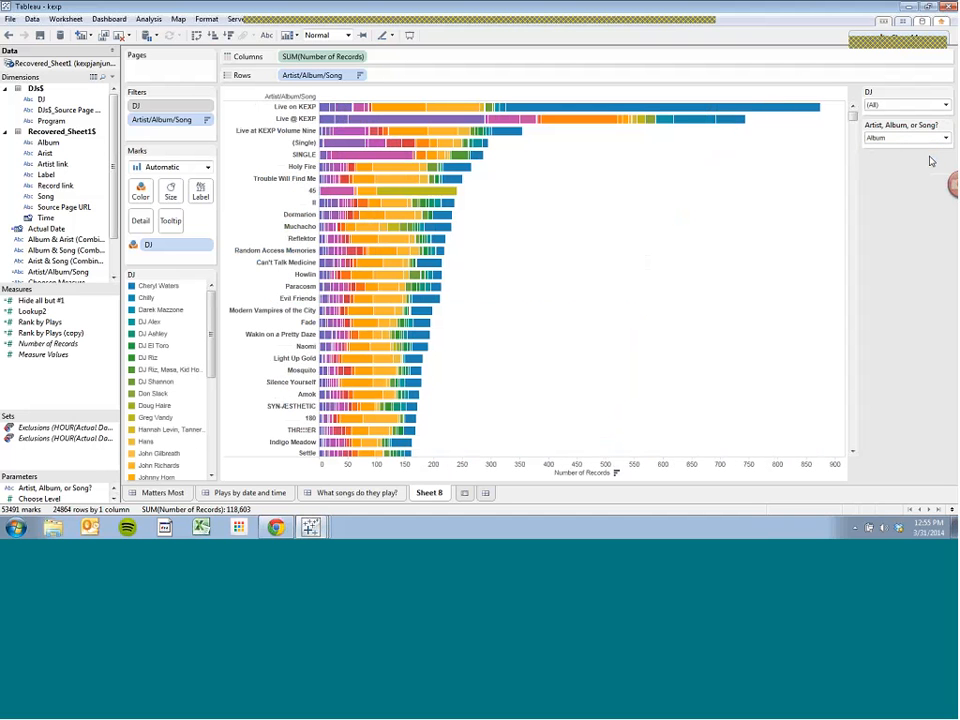
click(941, 139)
click(919, 171)
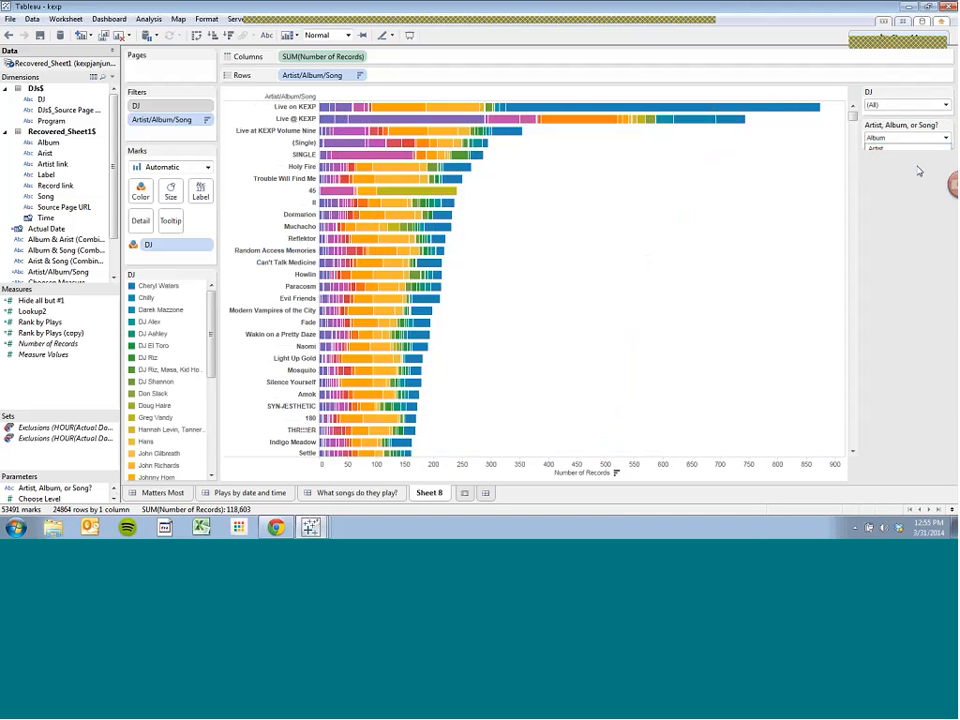